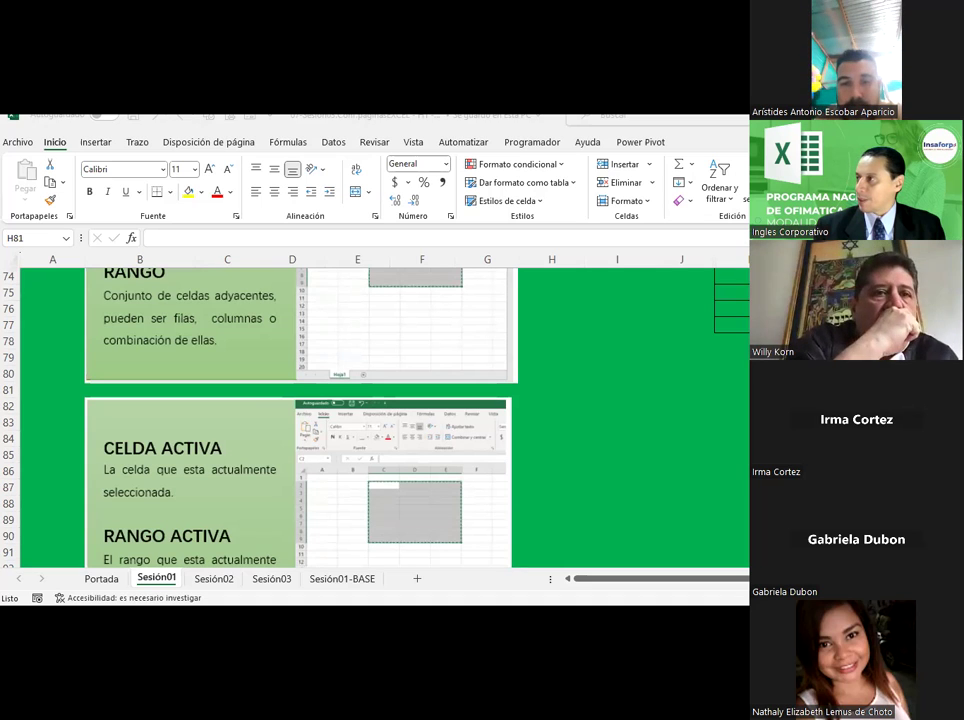
# Step: Select cells H79, I82 and I80, then scroll down through the current sheet
pyautogui.click(554, 385)
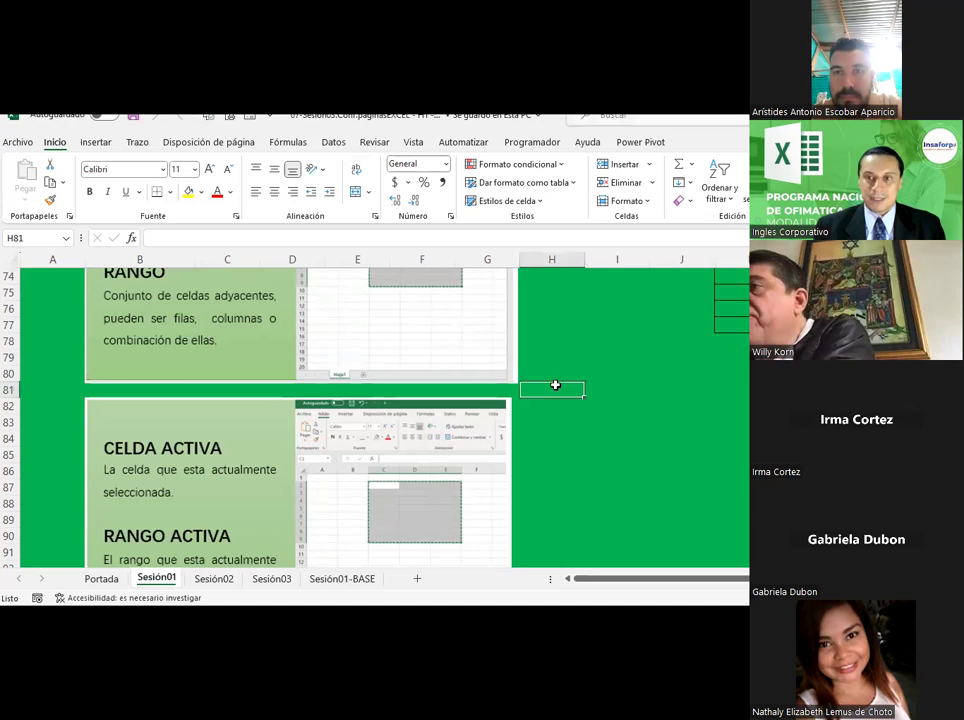
pyautogui.click(569, 363)
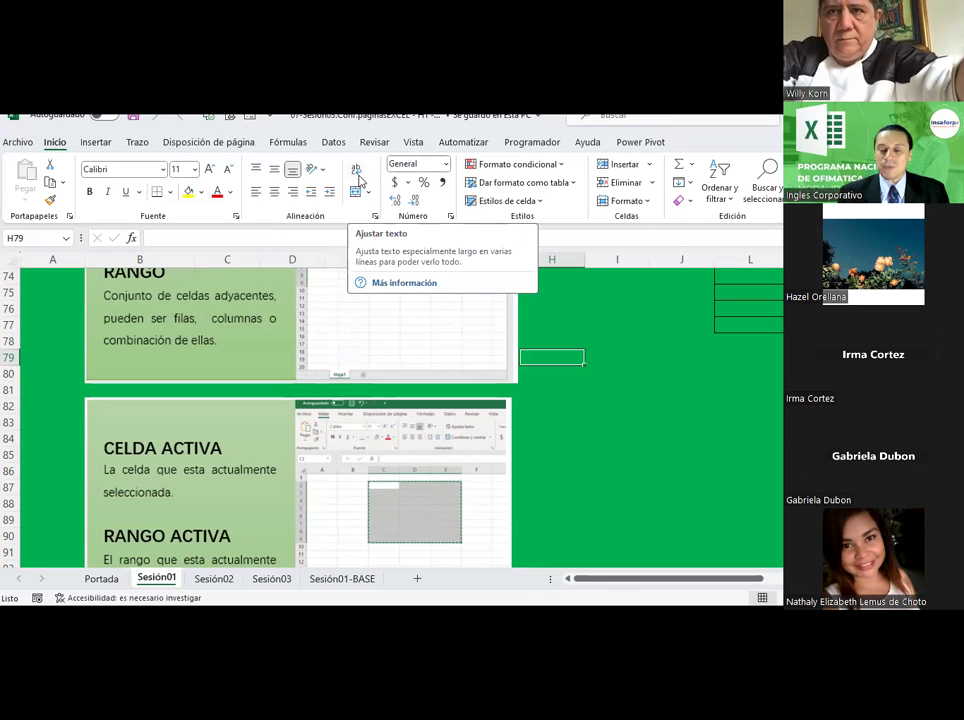
pyautogui.click(627, 413)
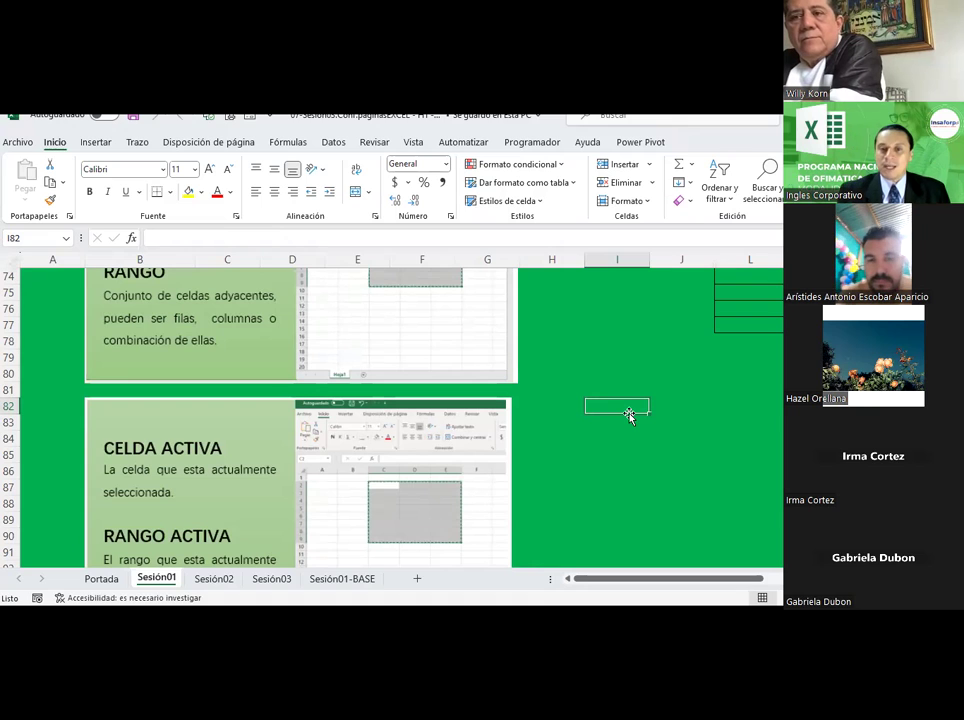
pyautogui.click(627, 377)
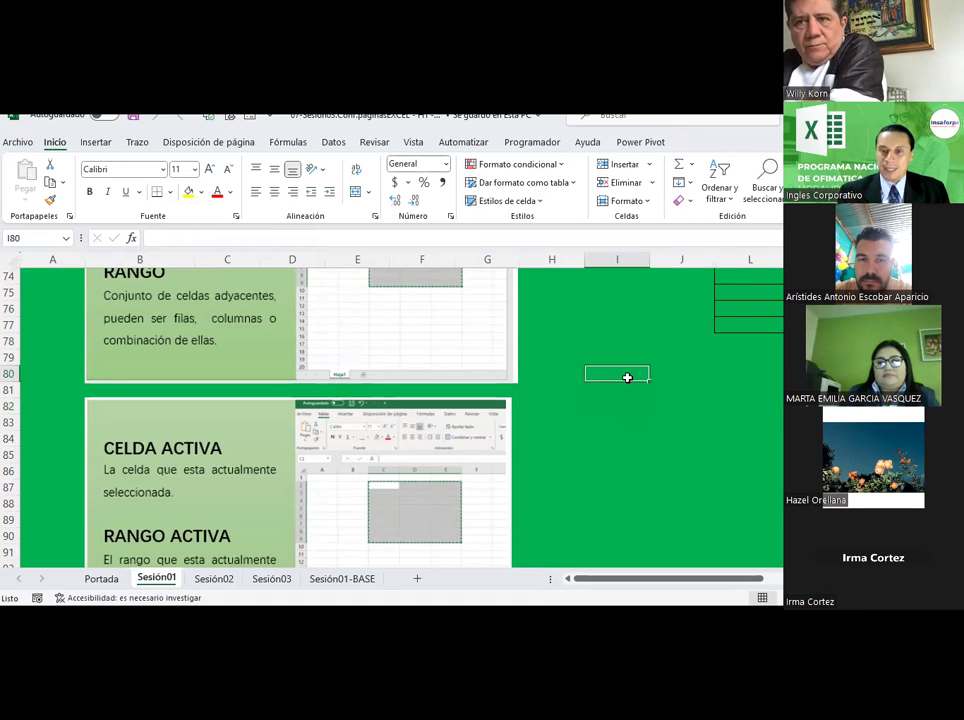
pyautogui.scroll(-3, 627, 377)
pyautogui.scroll(-2, 627, 377)
pyautogui.scroll(-2, 627, 377)
pyautogui.scroll(-2, 627, 377)
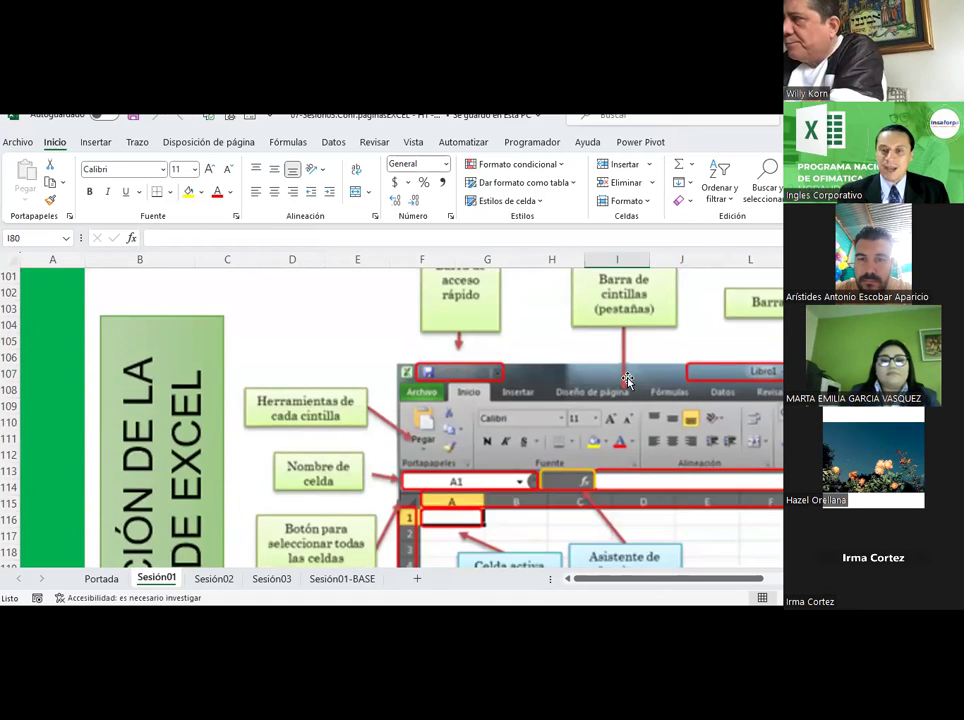
pyautogui.scroll(-2, 627, 377)
pyautogui.scroll(-2, 627, 377)
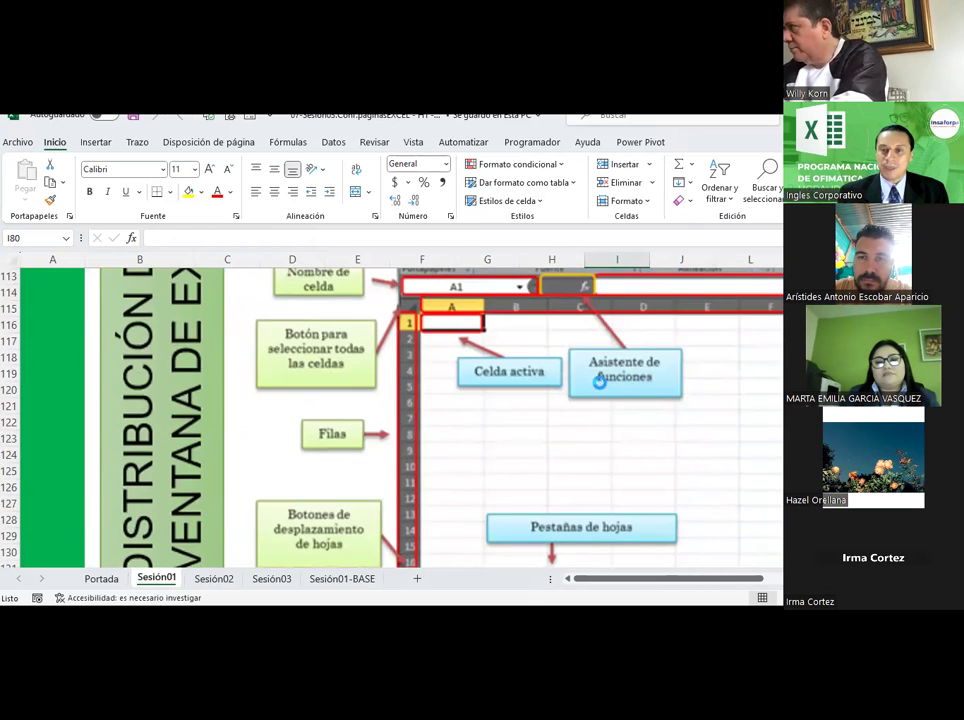
pyautogui.keyDown('ctrl'); pyautogui.scroll(-1, 600, 387); pyautogui.keyUp('ctrl')
pyautogui.keyDown('ctrl'); pyautogui.scroll(-1, 600, 387); pyautogui.keyUp('ctrl')
pyautogui.keyDown('ctrl'); pyautogui.scroll(-1, 600, 387); pyautogui.keyUp('ctrl')
pyautogui.scroll(3, 600, 387)
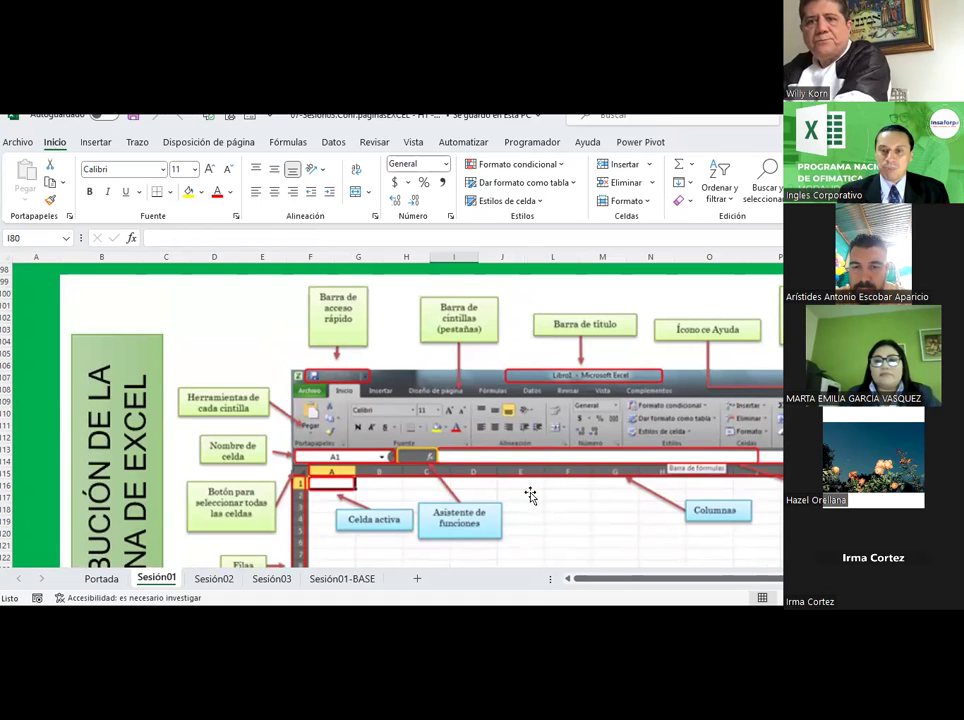
pyautogui.scroll(-1, 519, 366)
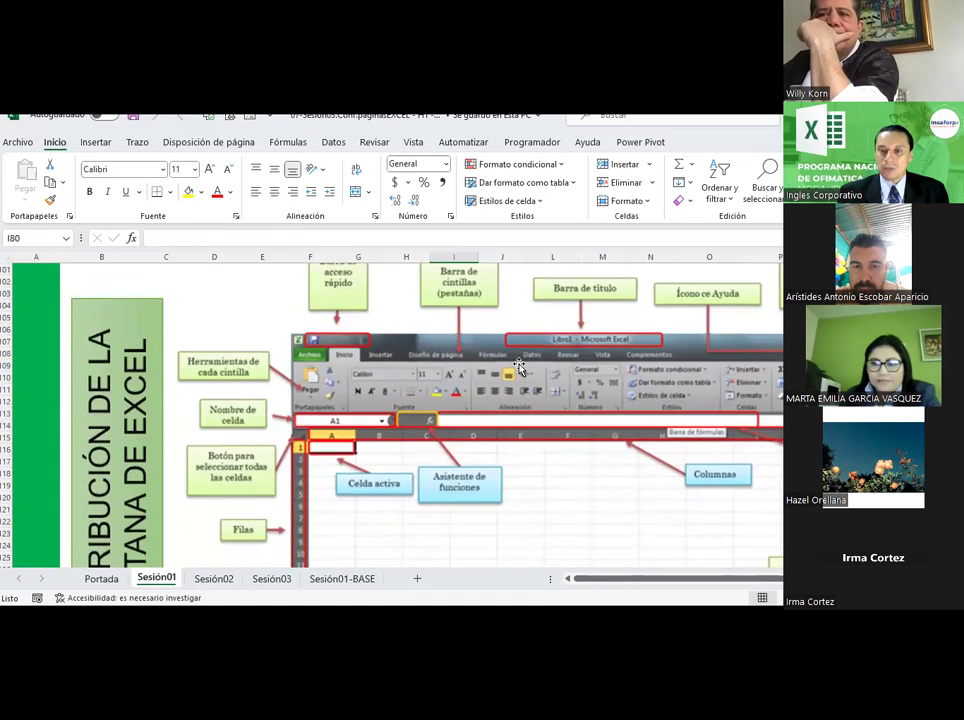
pyautogui.scroll(-2, 519, 366)
pyautogui.scroll(-1, 519, 366)
pyautogui.scroll(-2, 519, 366)
pyautogui.scroll(-2, 519, 366)
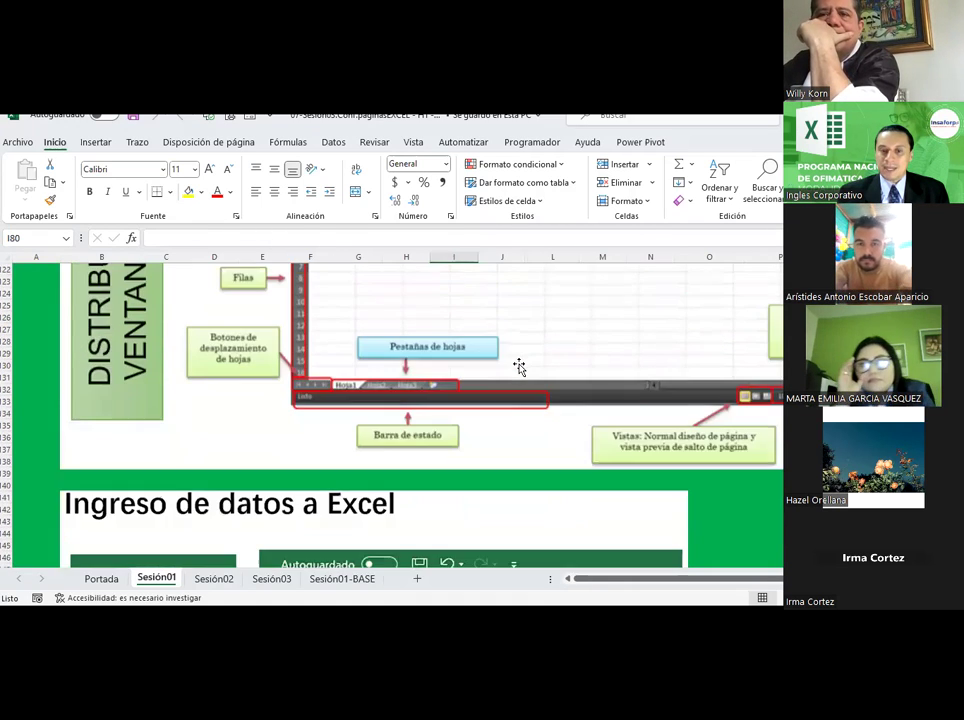
pyautogui.scroll(-2, 519, 366)
pyautogui.scroll(-5, 519, 366)
pyautogui.scroll(-2, 519, 366)
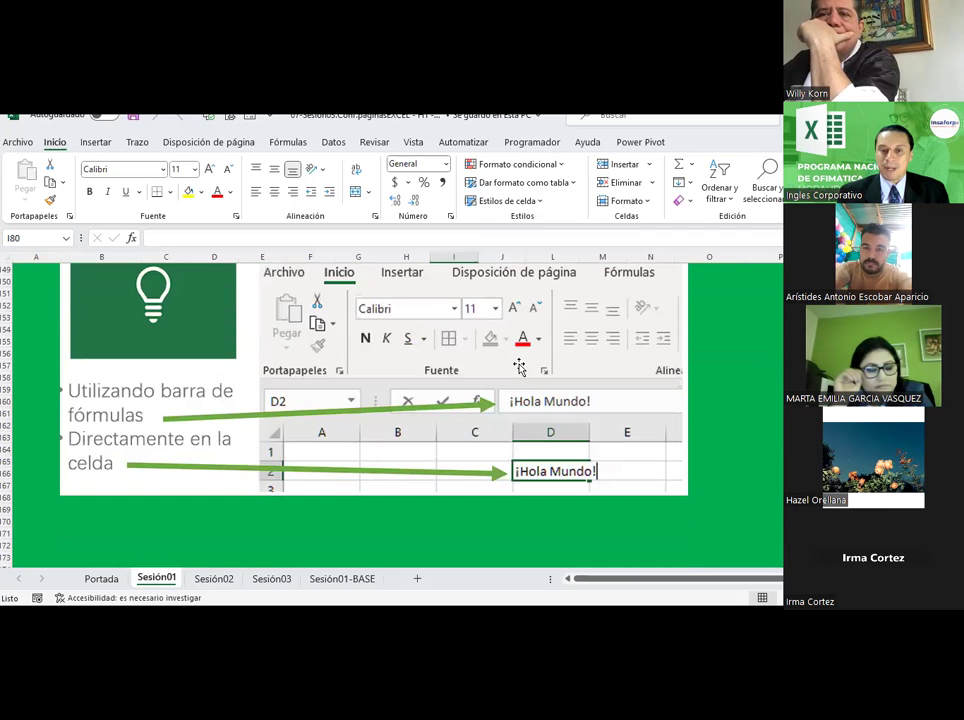
pyautogui.scroll(4, 519, 366)
pyautogui.scroll(5, 519, 366)
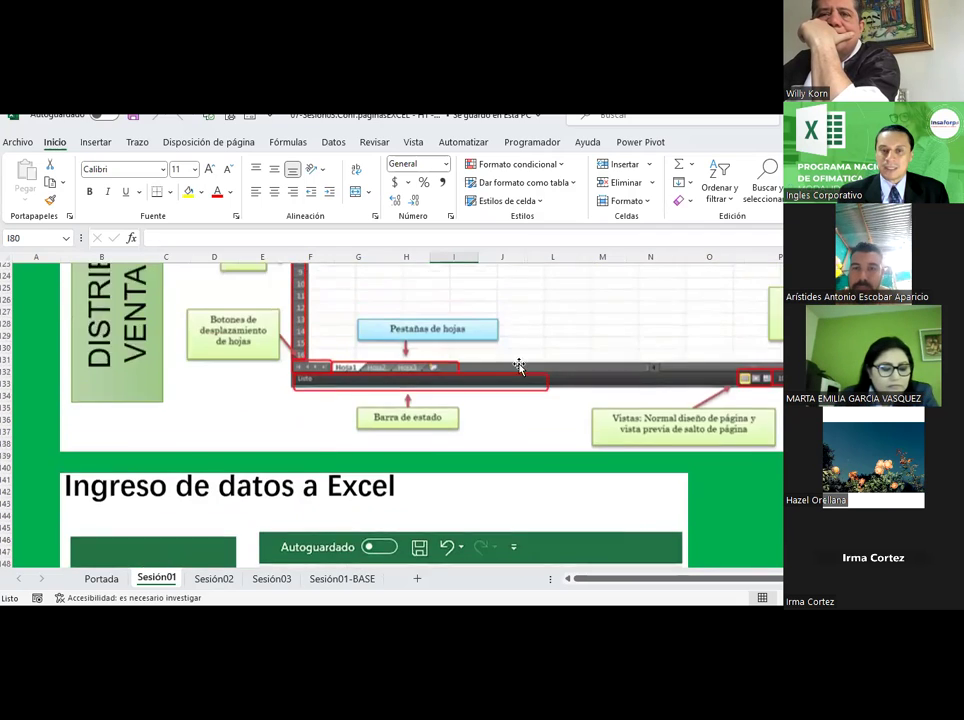
pyautogui.scroll(4, 519, 366)
pyautogui.scroll(1, 519, 366)
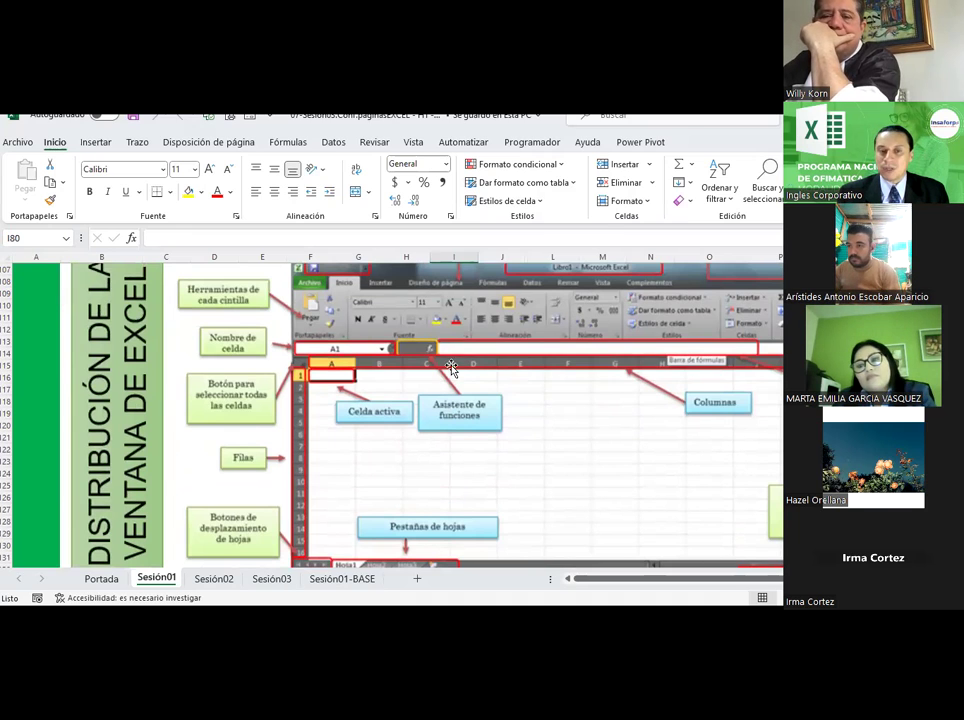
pyautogui.scroll(2, 575, 365)
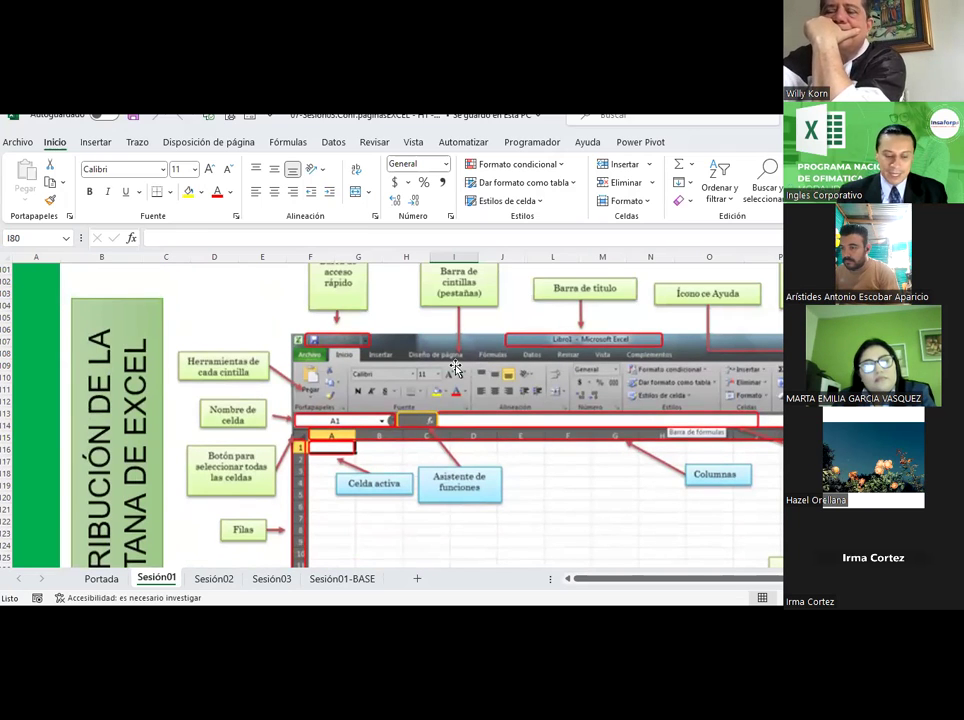
pyautogui.scroll(-2, 455, 368)
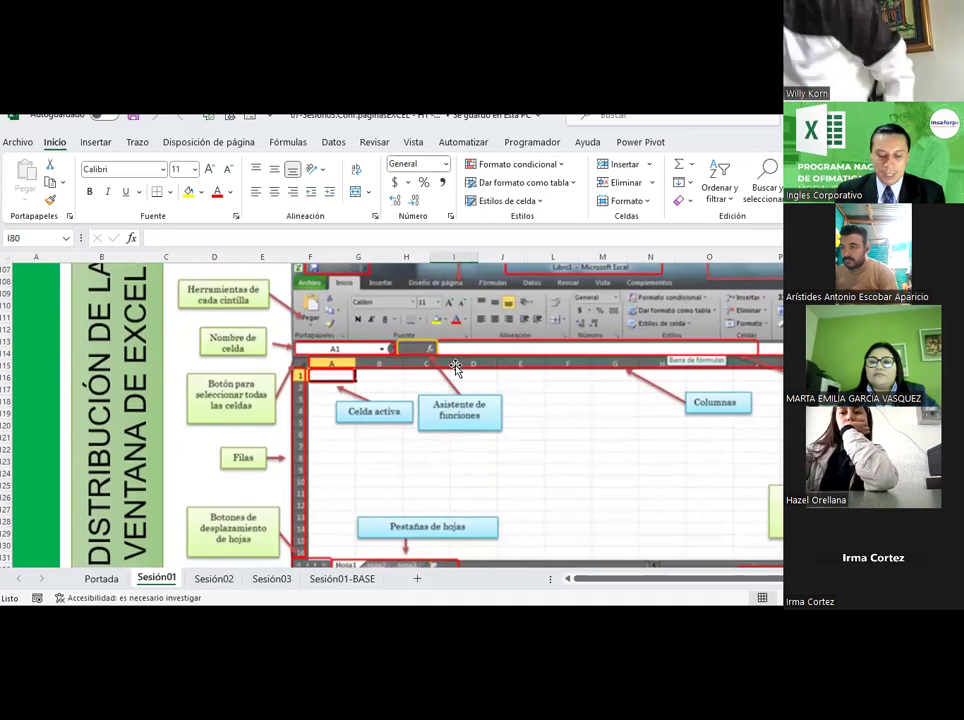
# Step: Switch to the Sesión02 sheet and browse its contents
pyautogui.click(213, 579)
pyautogui.scroll(4, 559, 437)
pyautogui.scroll(1, 559, 437)
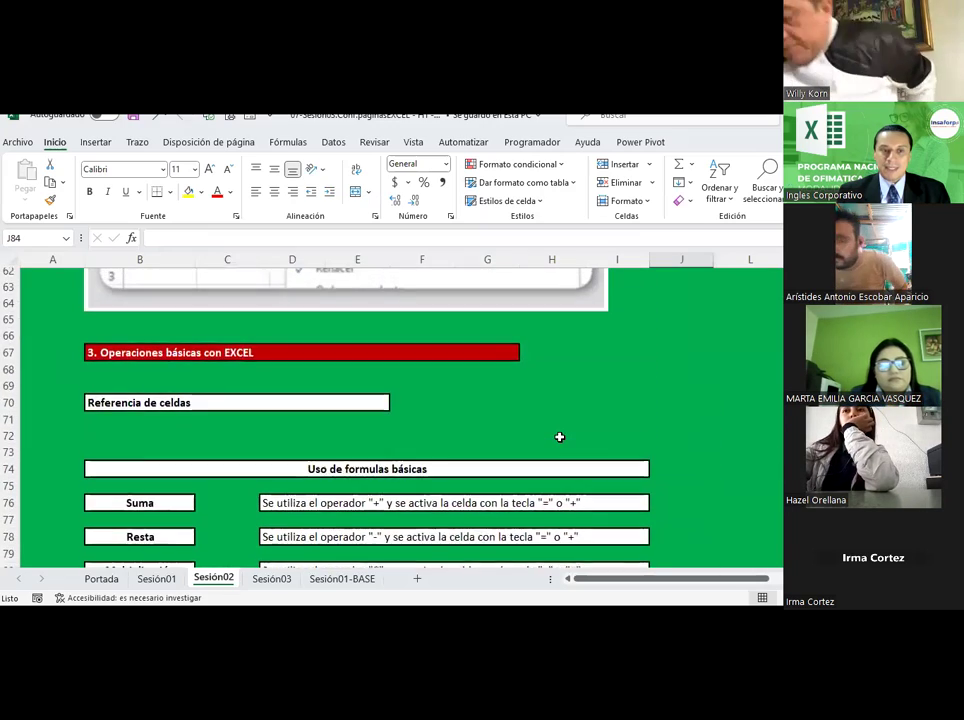
pyautogui.scroll(4, 559, 437)
pyautogui.scroll(2, 559, 437)
pyautogui.scroll(5, 559, 437)
pyautogui.scroll(-3, 559, 437)
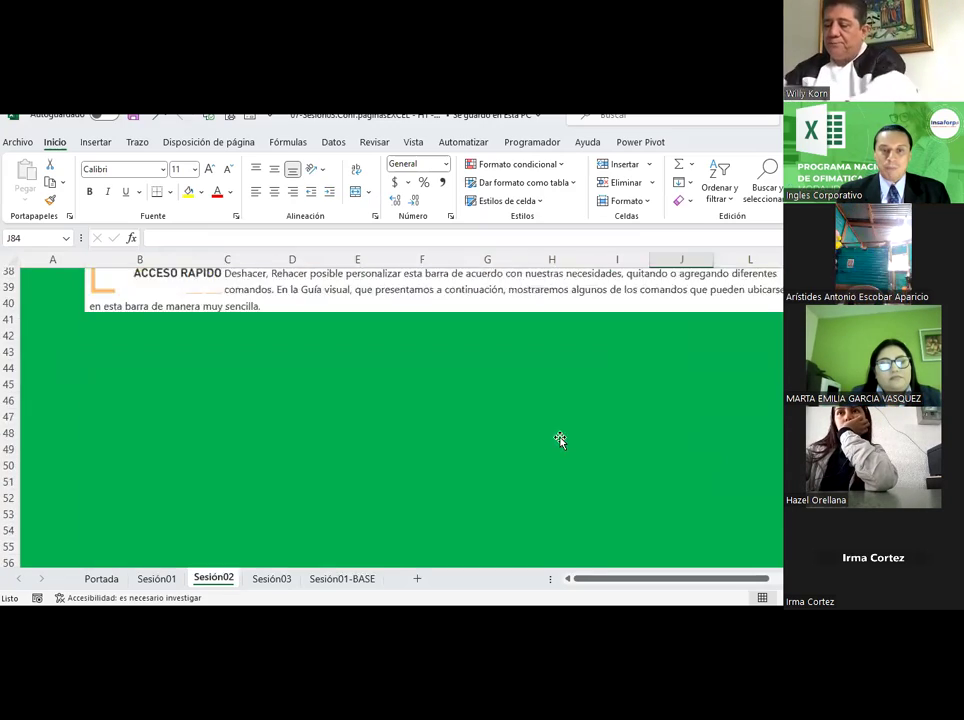
pyautogui.scroll(-7, 559, 440)
pyautogui.scroll(-4, 559, 440)
pyautogui.scroll(-4, 559, 440)
pyautogui.scroll(-4, 559, 440)
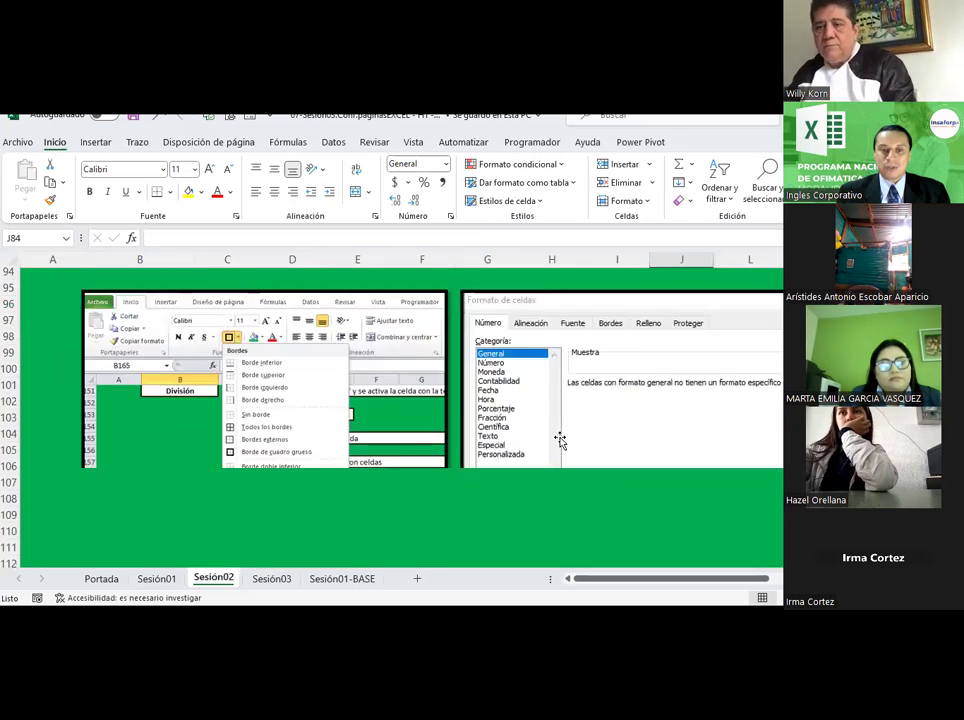
pyautogui.scroll(-6, 559, 440)
pyautogui.scroll(-7, 559, 440)
pyautogui.scroll(8, 559, 440)
pyautogui.scroll(8, 559, 440)
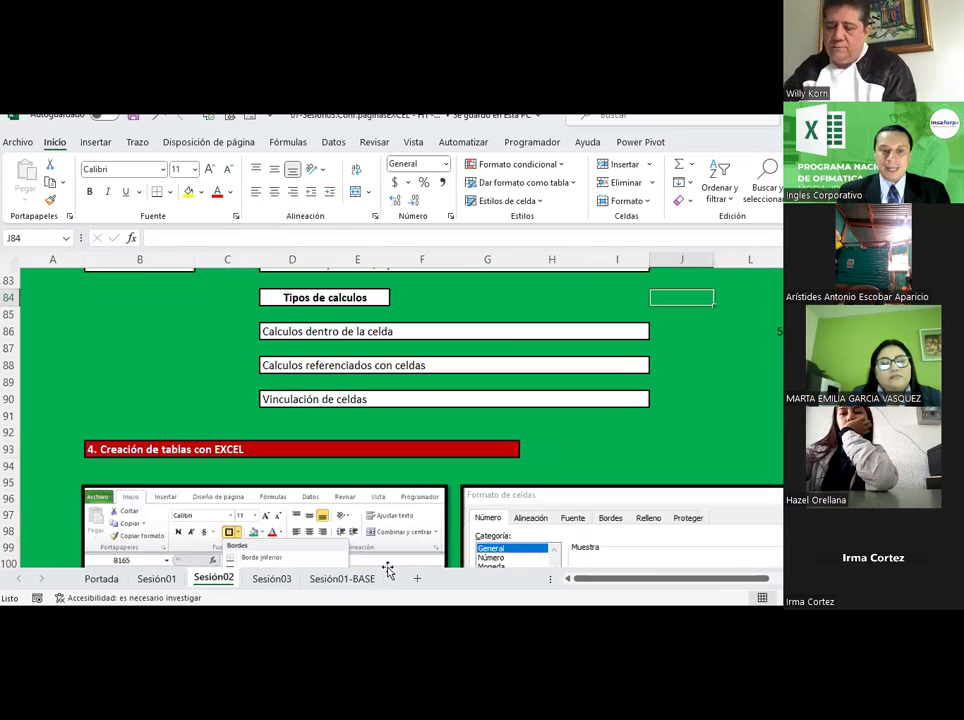
# Step: Switch to the Sesión03 sheet and browse its contents
pyautogui.click(271, 579)
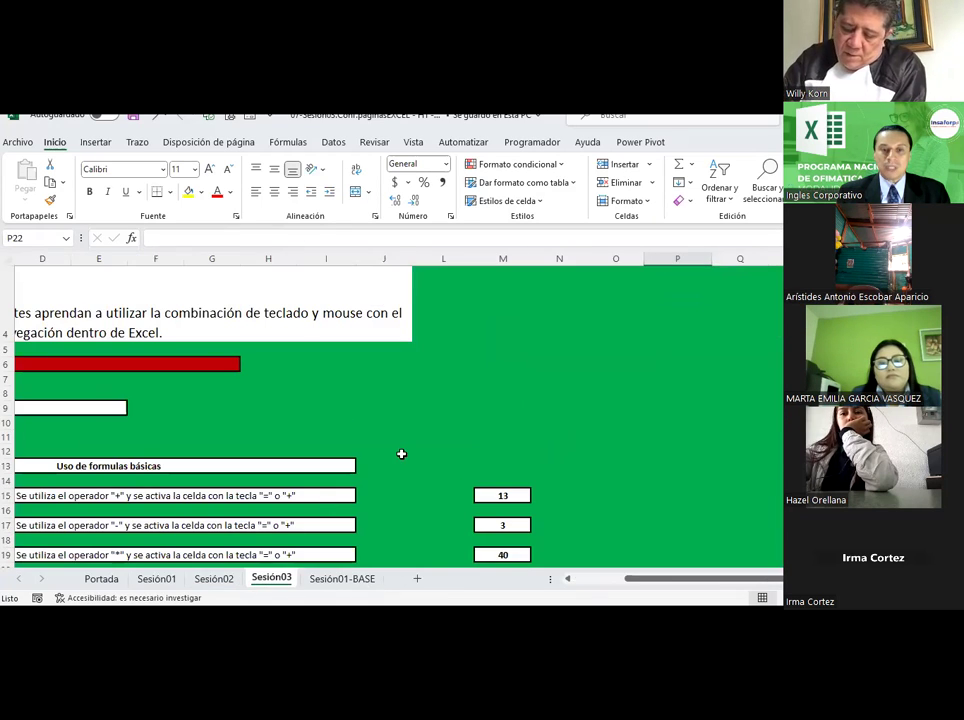
pyautogui.click(567, 578)
pyautogui.click(567, 578)
pyautogui.scroll(-1, 508, 463)
pyautogui.scroll(2, 501, 458)
pyautogui.scroll(-4, 501, 458)
pyautogui.scroll(-2, 501, 458)
pyautogui.scroll(-4, 501, 458)
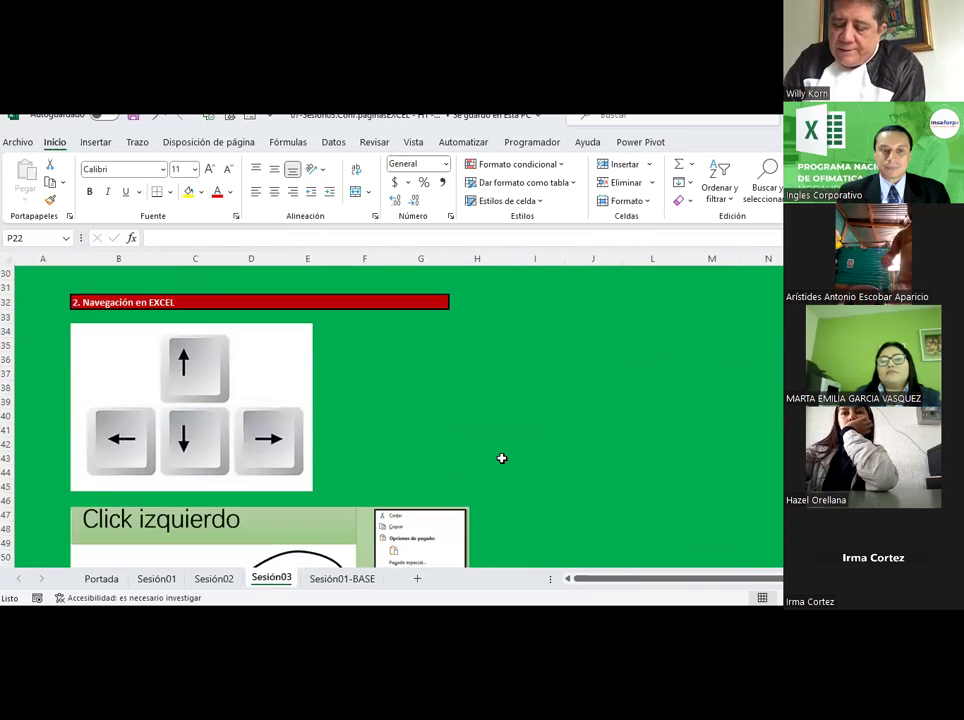
pyautogui.scroll(-7, 501, 458)
pyautogui.scroll(-7, 501, 458)
pyautogui.scroll(-7, 501, 458)
pyautogui.scroll(-6, 502, 460)
pyautogui.scroll(3, 502, 460)
pyautogui.scroll(-4, 501, 458)
pyautogui.scroll(-10, 501, 458)
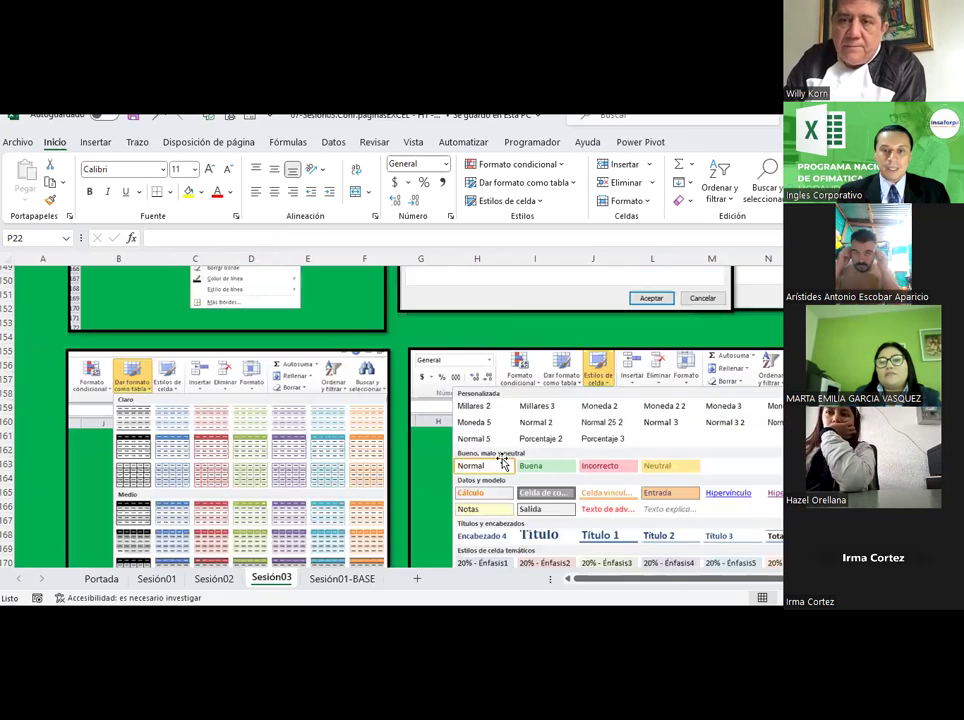
pyautogui.scroll(-2, 503, 462)
pyautogui.scroll(-5, 503, 462)
pyautogui.scroll(15, 503, 462)
pyautogui.scroll(15, 503, 462)
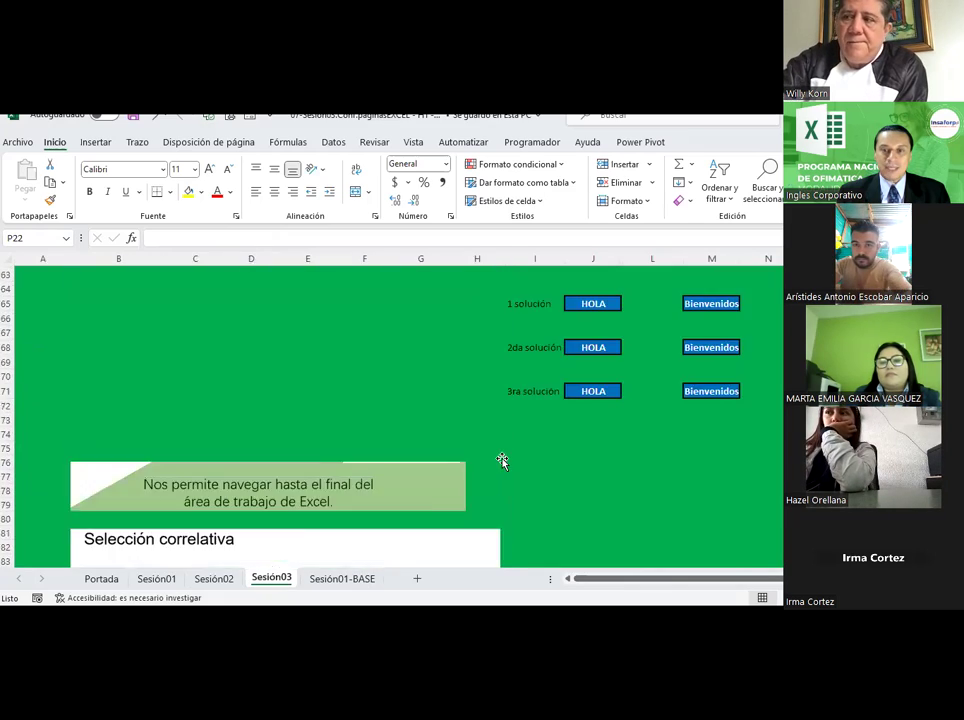
pyautogui.scroll(5, 502, 460)
pyautogui.scroll(8, 502, 460)
pyautogui.scroll(5, 502, 460)
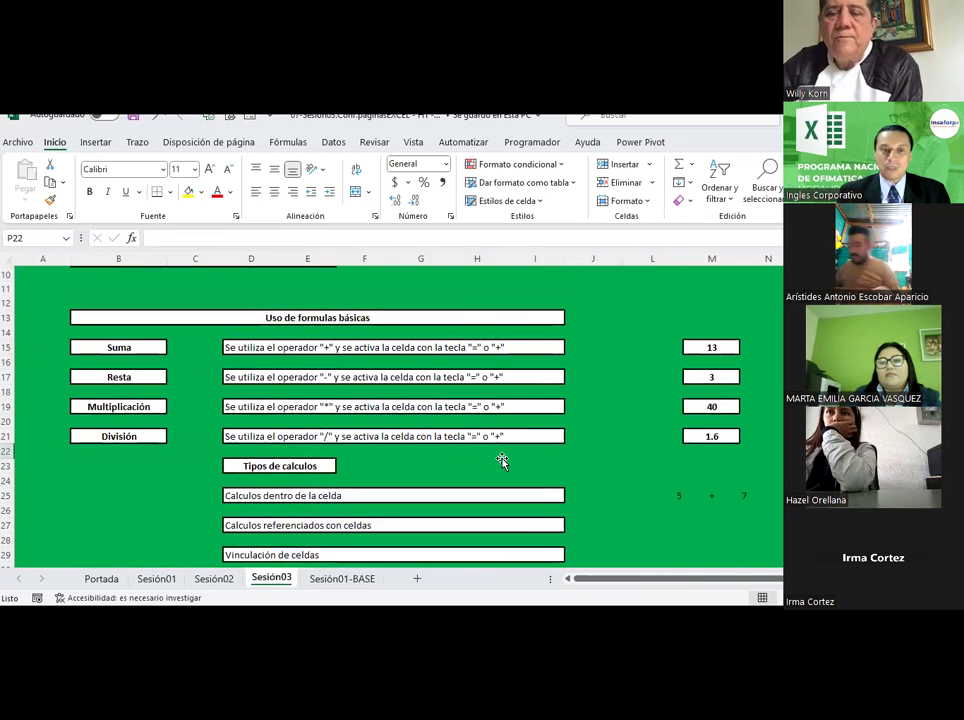
pyautogui.scroll(3, 502, 460)
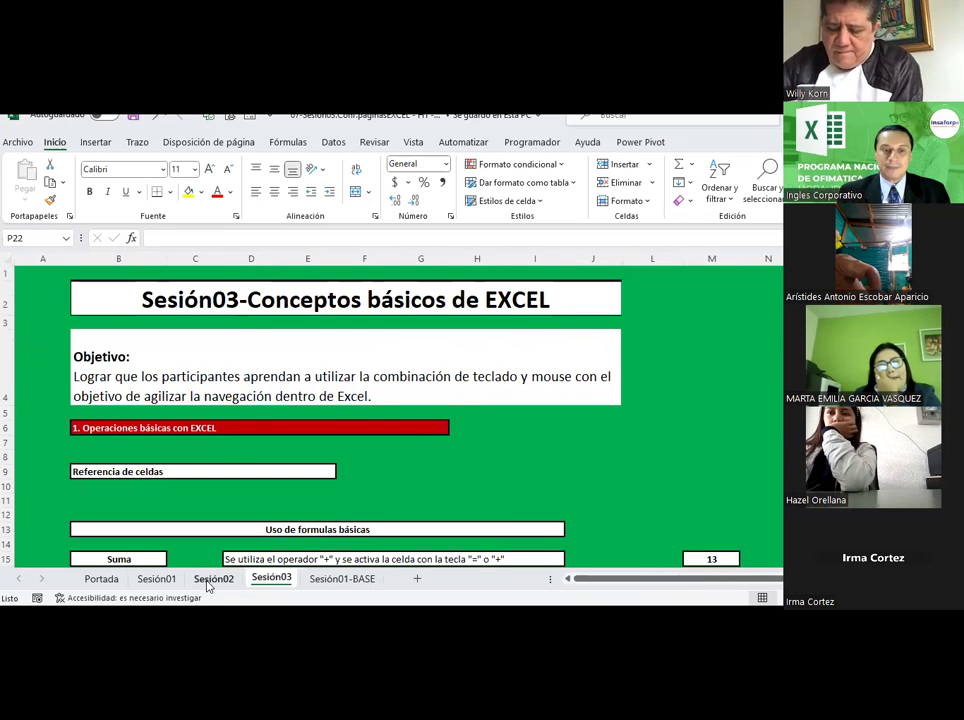
# Step: Return to Sesión02 and show the 'Uso de formulas básicas' section
pyautogui.click(209, 580)
pyautogui.scroll(4, 520, 432)
pyautogui.scroll(5, 520, 432)
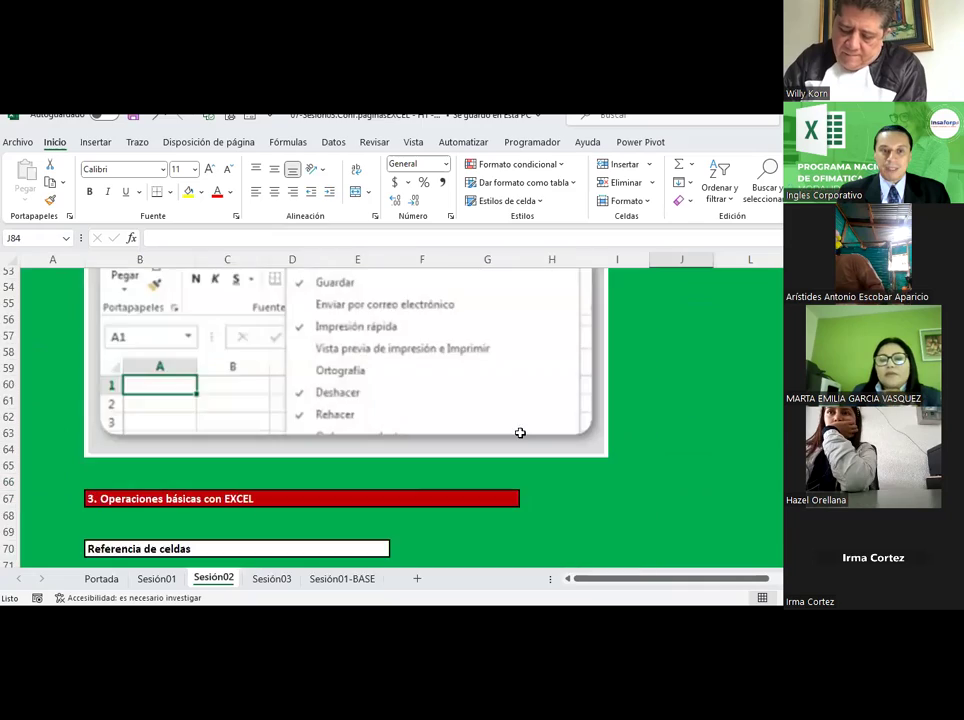
pyautogui.scroll(5, 520, 432)
pyautogui.scroll(5, 520, 432)
pyautogui.scroll(1, 520, 436)
pyautogui.scroll(-5, 520, 436)
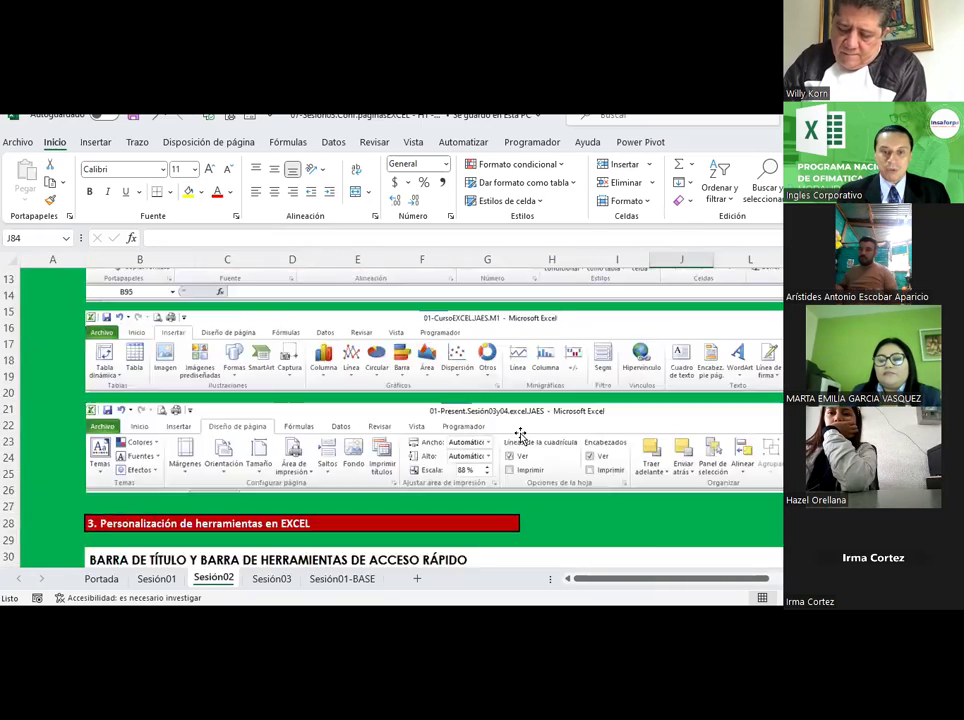
pyautogui.scroll(-8, 520, 436)
pyautogui.scroll(-5, 520, 436)
pyautogui.scroll(-2, 520, 436)
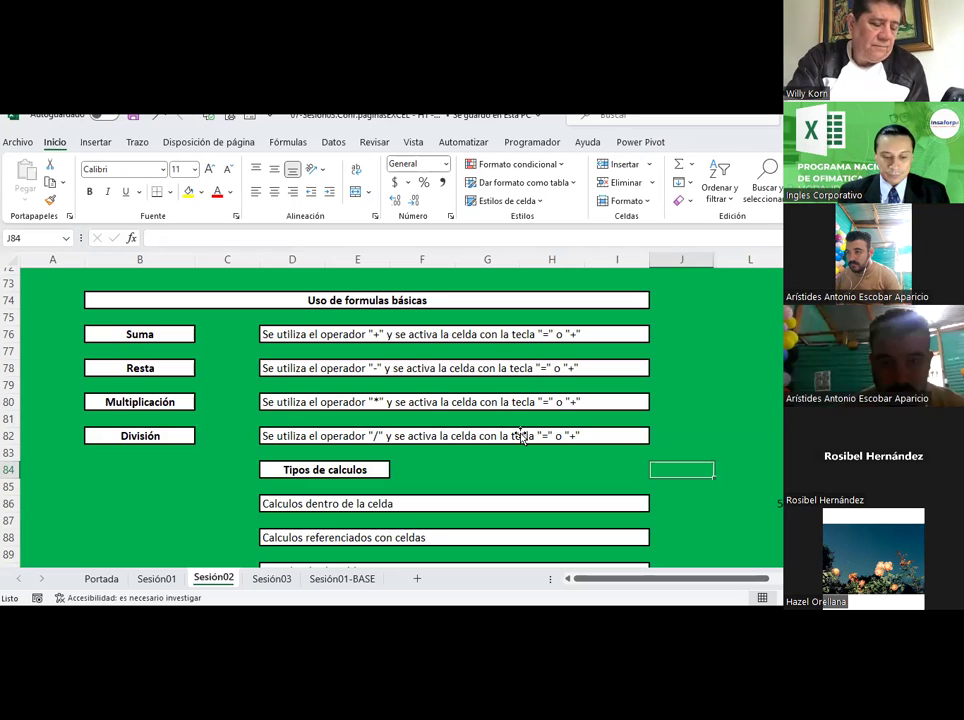
# Step: Cancel the started = and + entries in O76, leaving it empty, and scroll back to column B
pyautogui.click(726, 349)
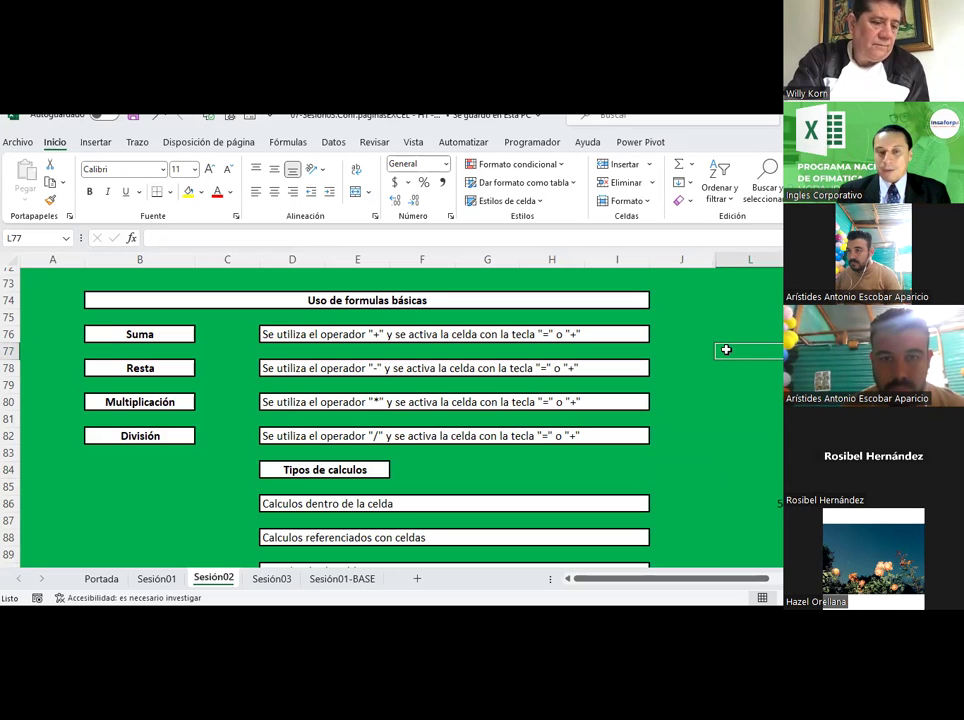
pyautogui.moveTo(724, 577); pyautogui.dragTo(765, 578)
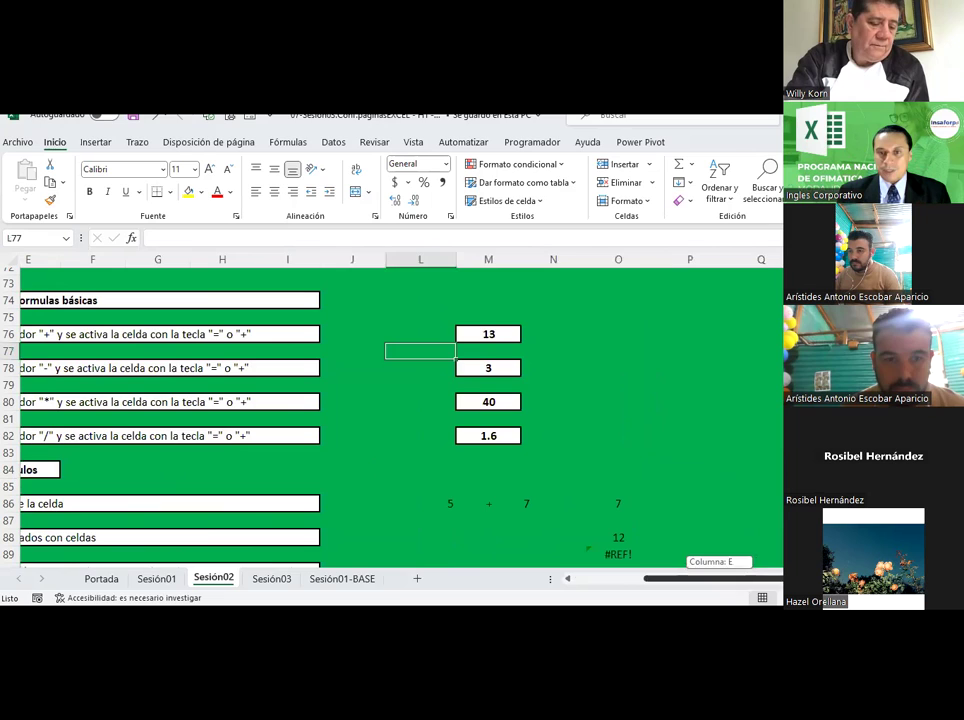
pyautogui.click(635, 331)
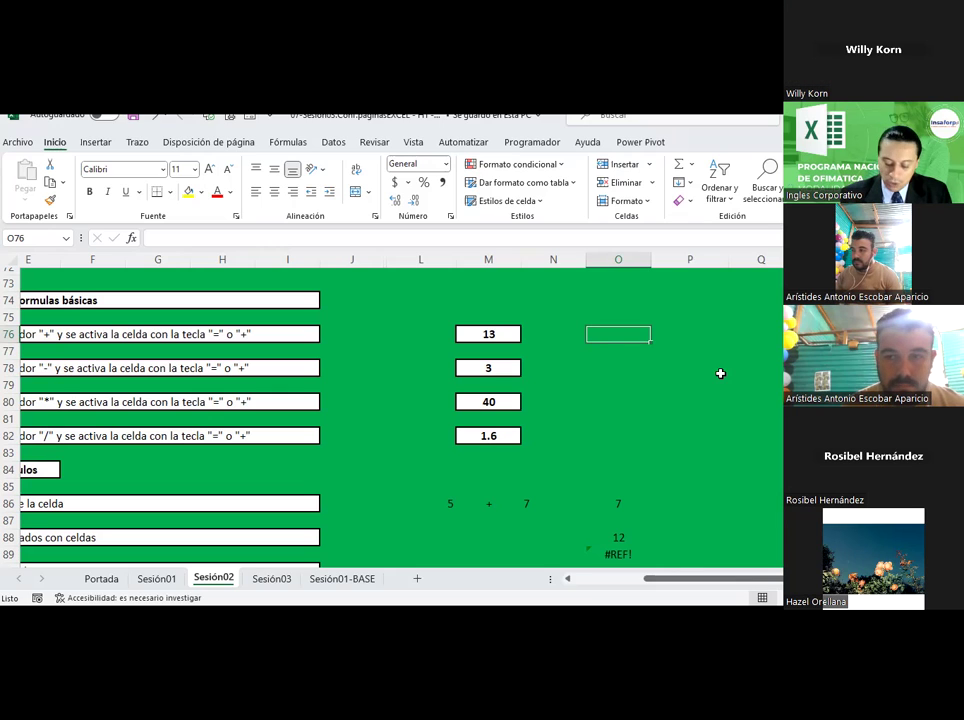
pyautogui.write('=')
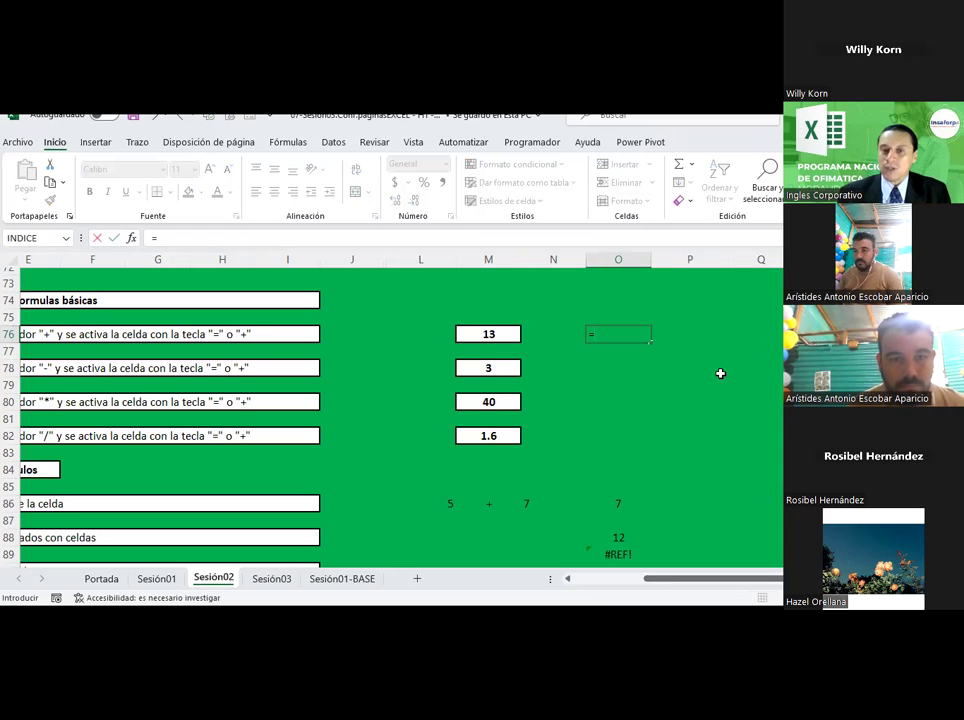
pyautogui.press('Escape')
pyautogui.write('+')
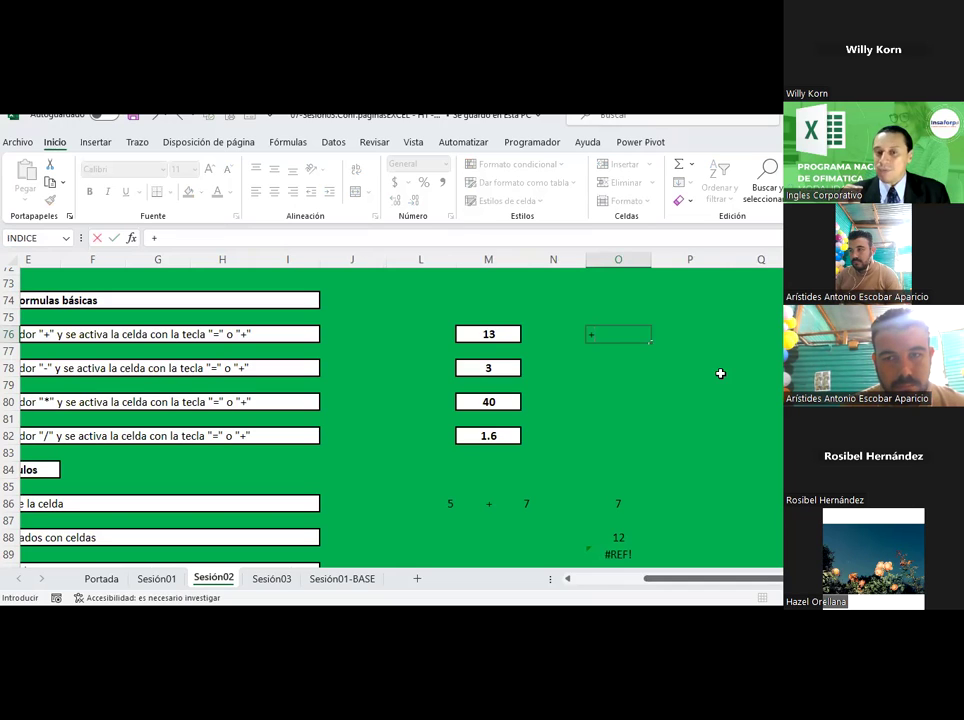
pyautogui.click(720, 373)
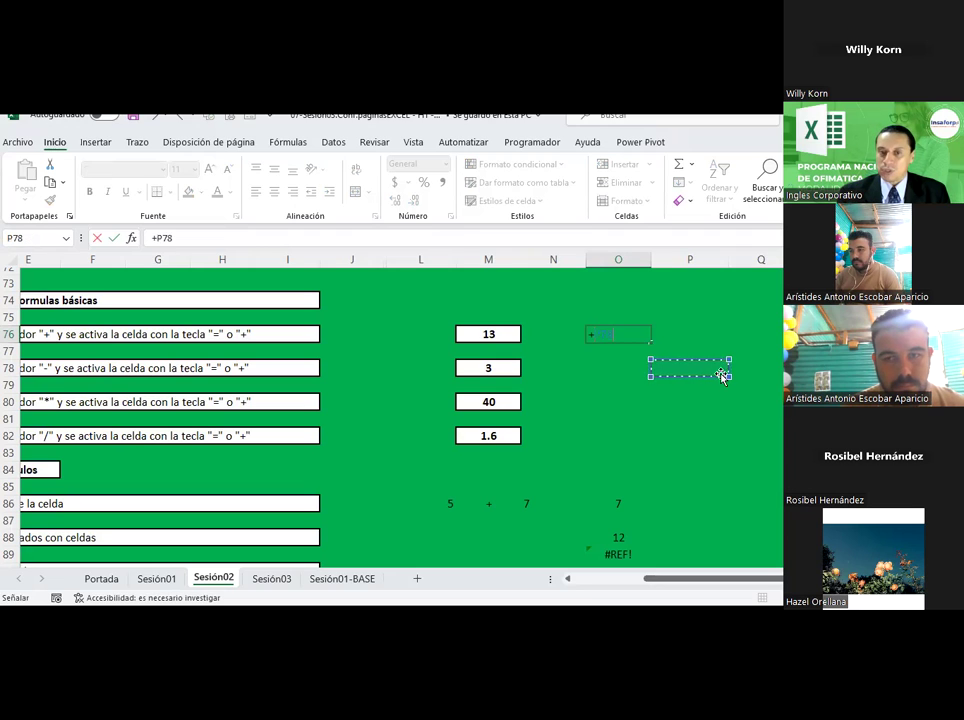
pyautogui.press('Escape')
pyautogui.moveTo(676, 585); pyautogui.dragTo(617, 579)
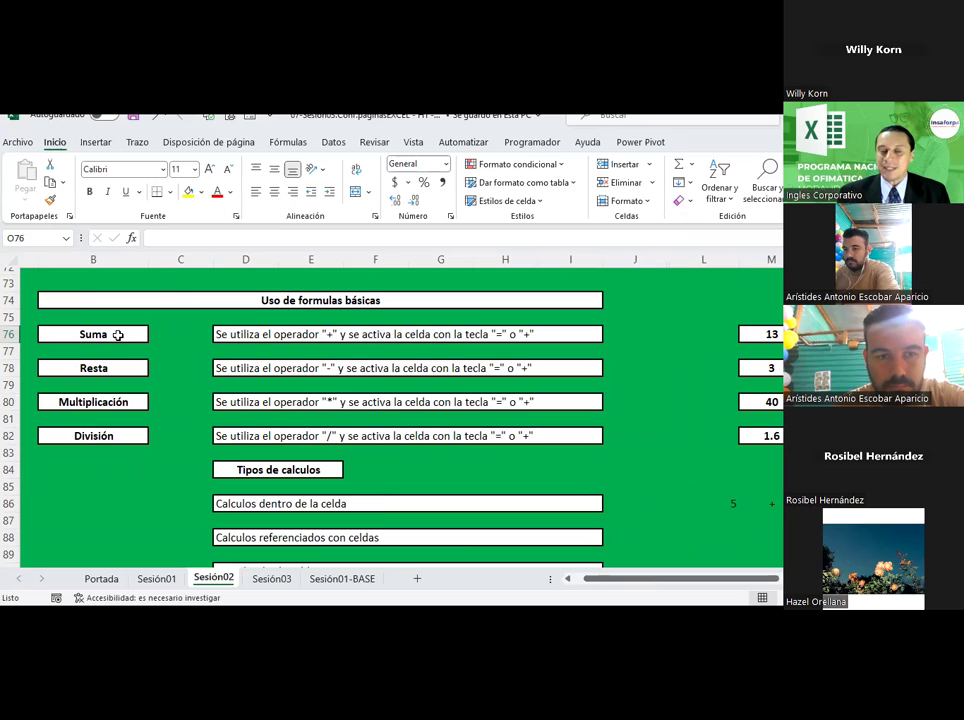
pyautogui.moveTo(118, 335); pyautogui.dragTo(123, 441)
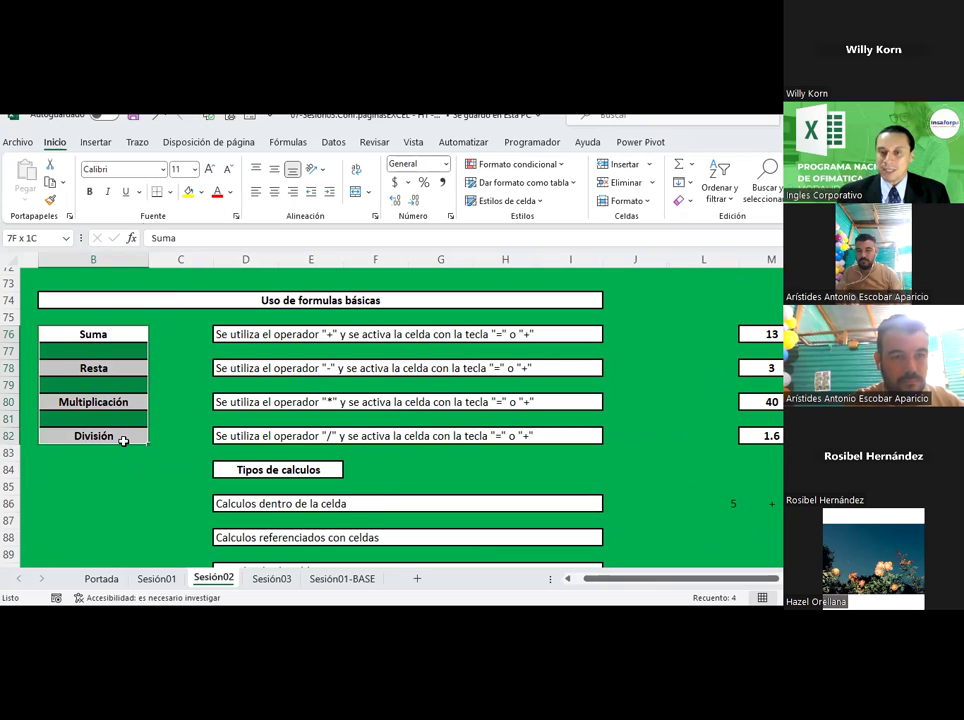
pyautogui.moveTo(123, 441); pyautogui.dragTo(123, 442)
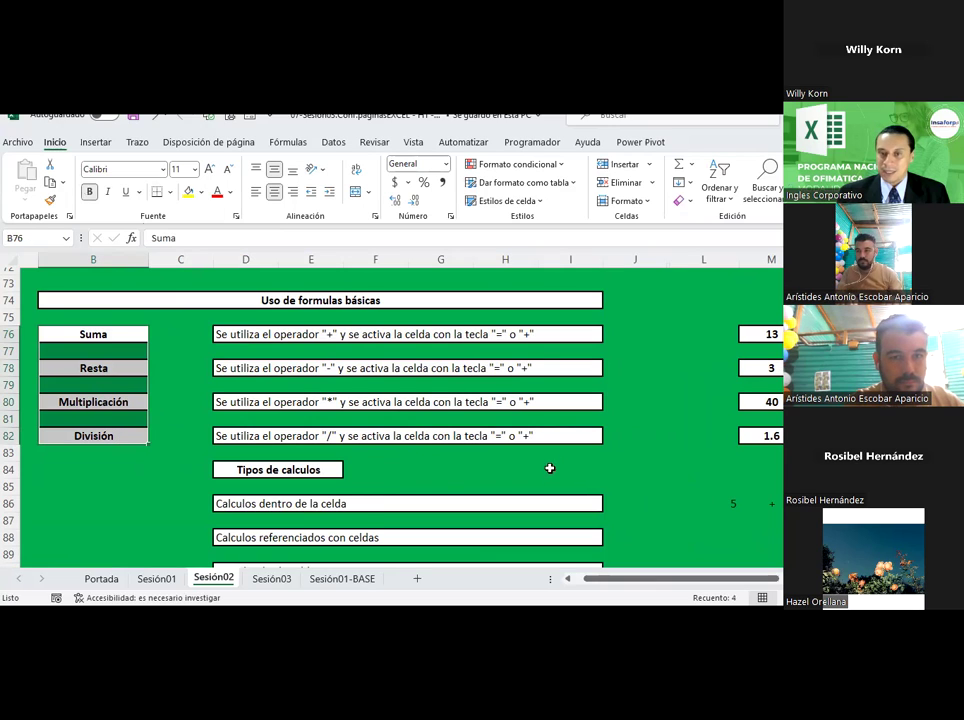
pyautogui.click(657, 331)
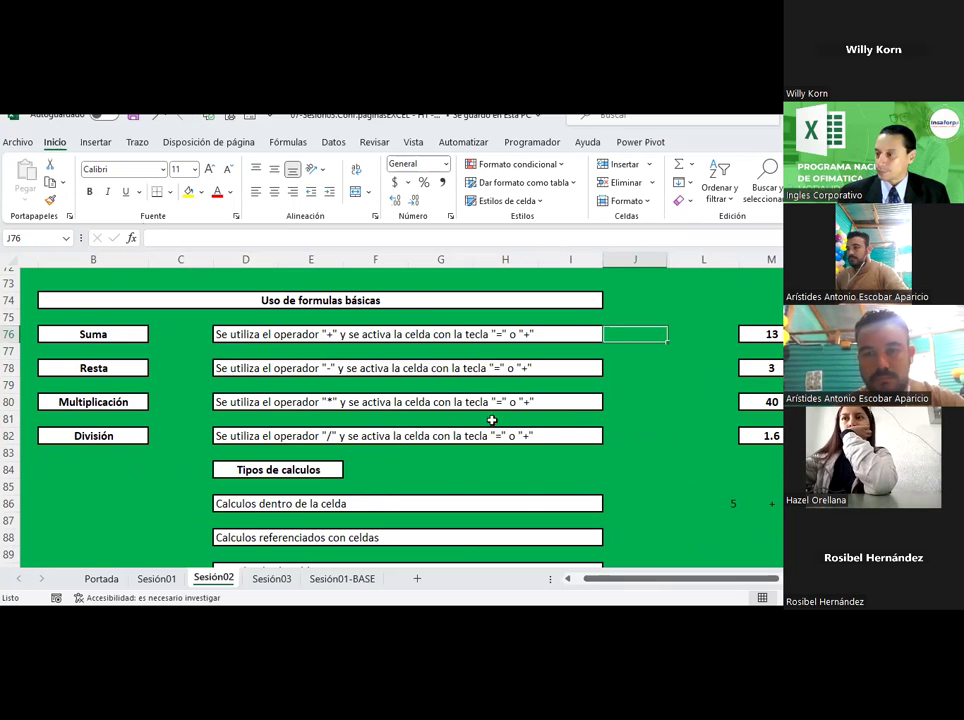
# Step: Centre J76:J82 horizontally and vertically and enter + in J76
pyautogui.moveTo(630, 331); pyautogui.dragTo(633, 436)
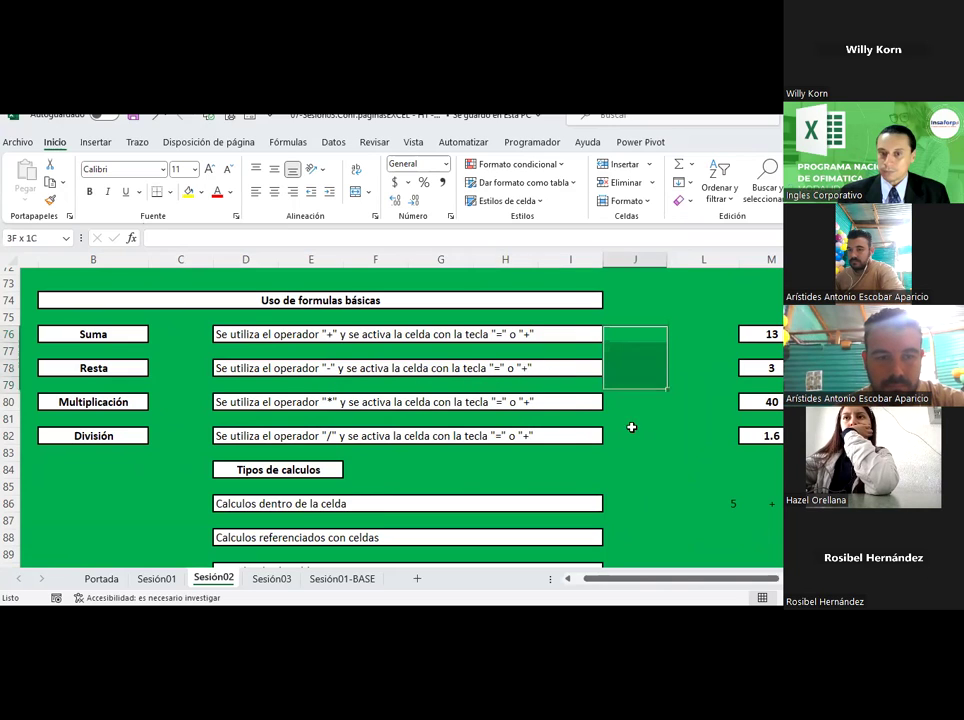
pyautogui.click(274, 191)
pyautogui.click(274, 169)
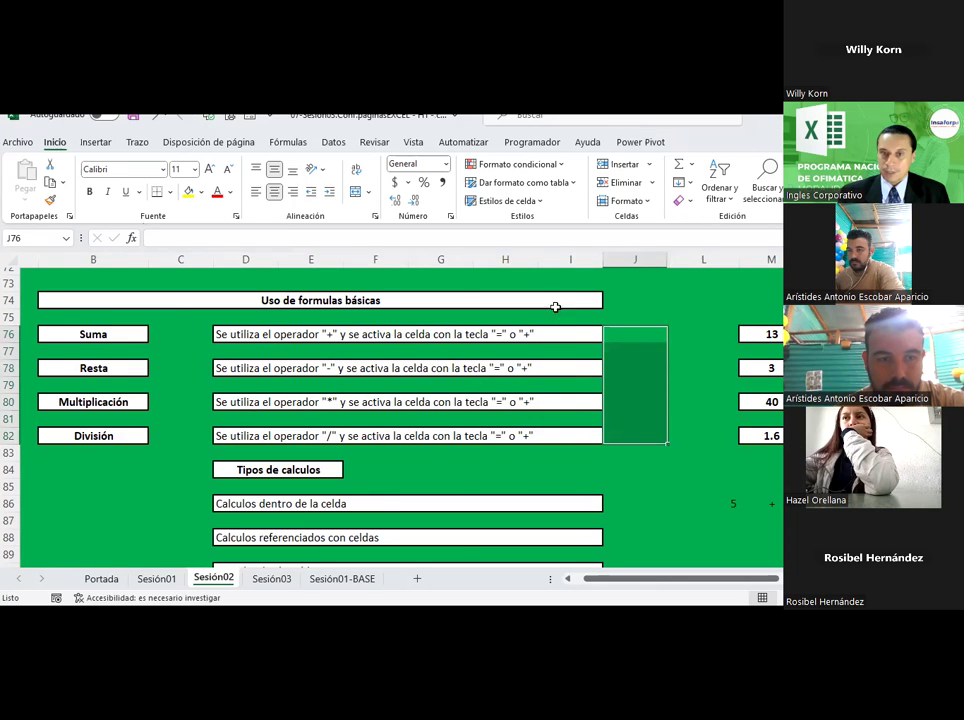
pyautogui.click(621, 340)
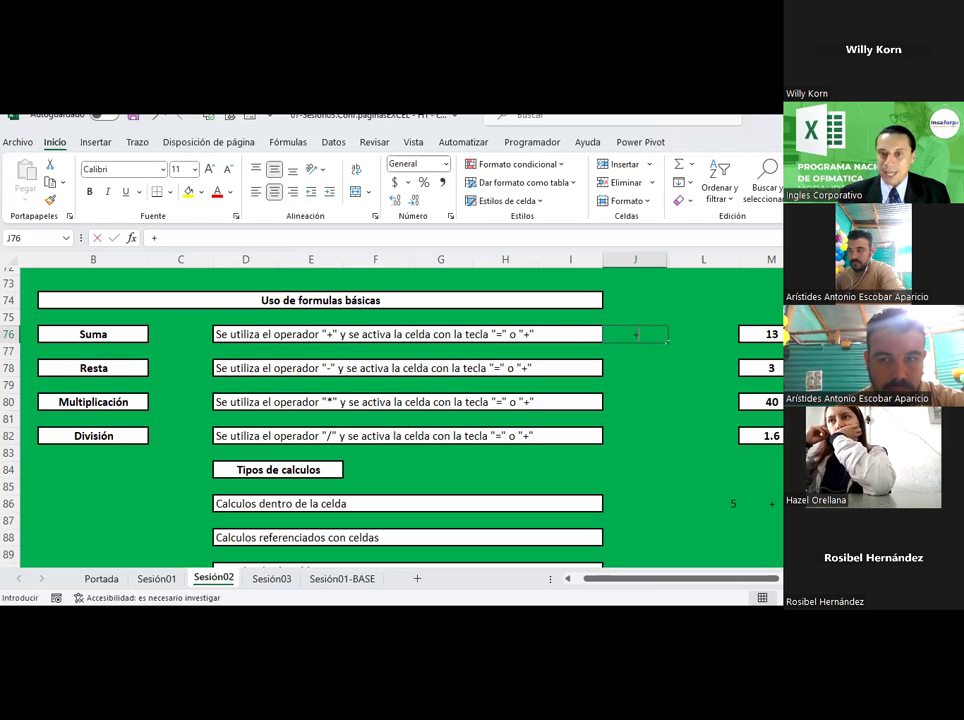
pyautogui.write('+')
pyautogui.click(635, 384)
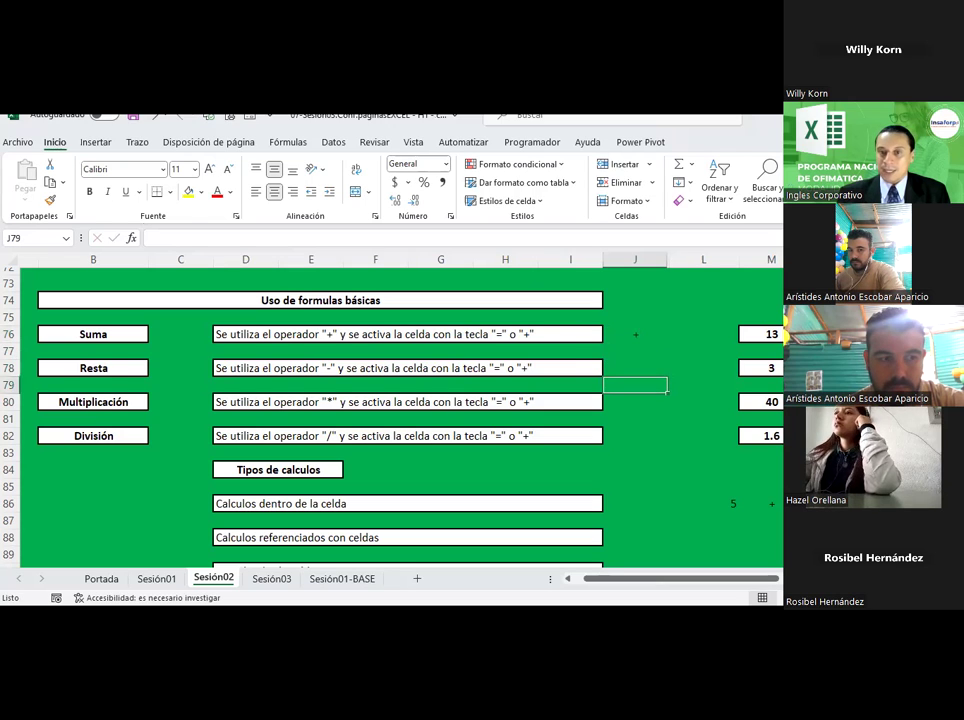
# Step: Enter a - sign in J78
pyautogui.press('Up')
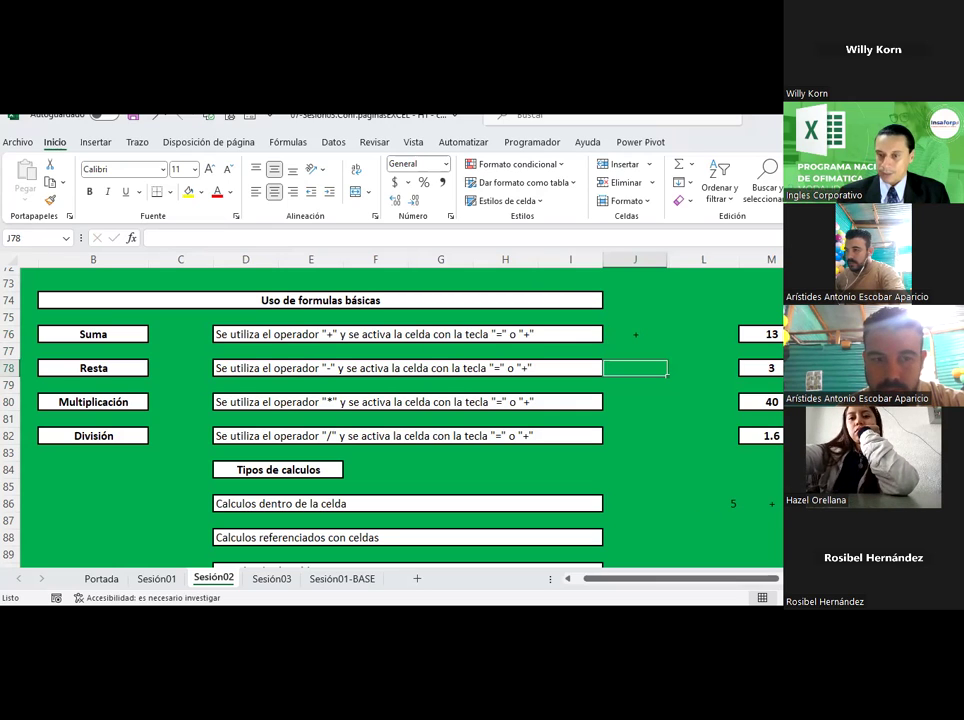
pyautogui.press('super+a')
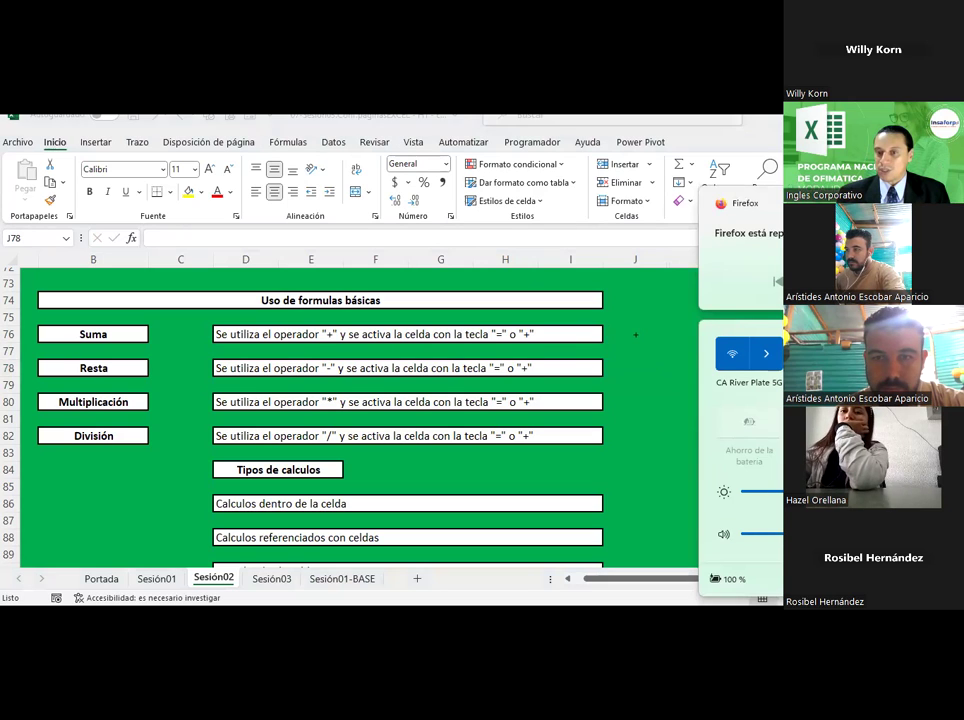
pyautogui.click(635, 335)
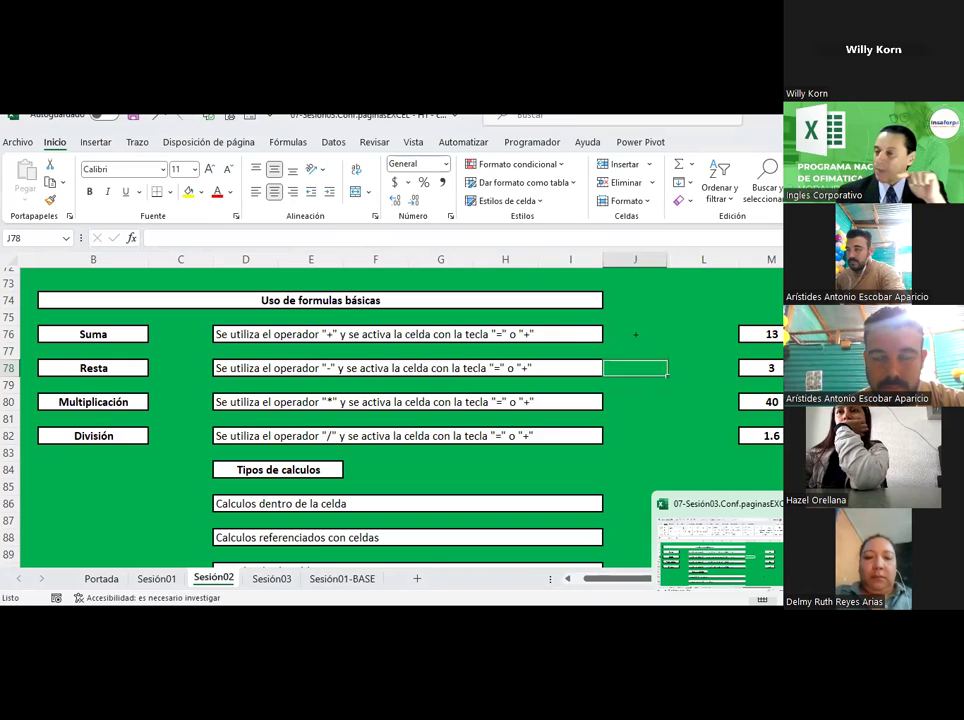
pyautogui.write('-')
pyautogui.press('Return')
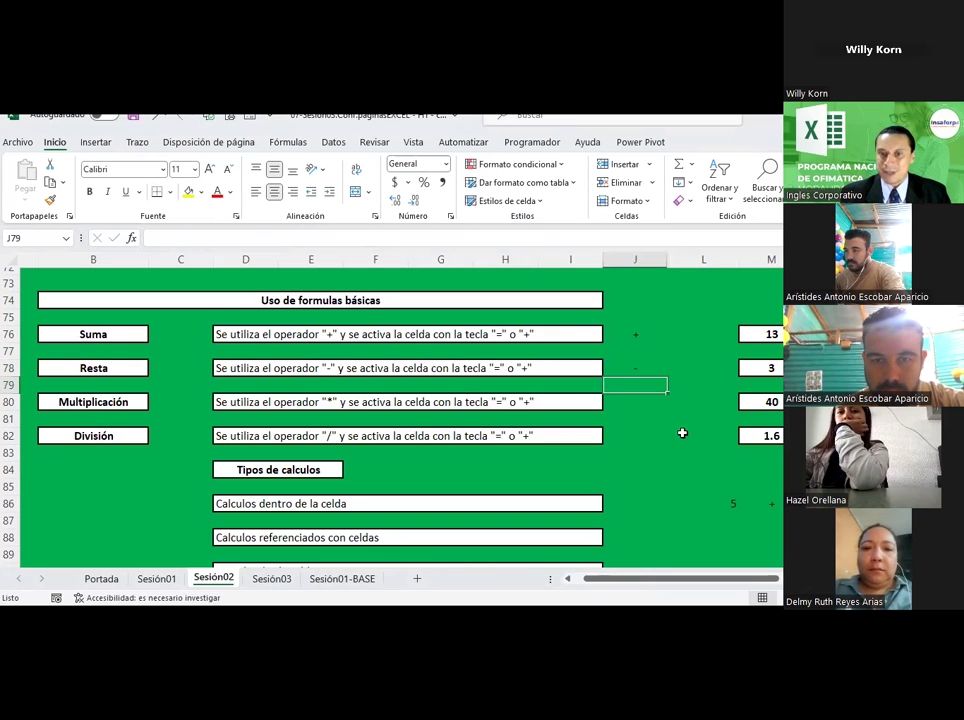
pyautogui.keyDown('ctrl'); pyautogui.scroll(2, 682, 433); pyautogui.keyUp('ctrl')
pyautogui.keyDown('ctrl'); pyautogui.scroll(1, 682, 433); pyautogui.keyUp('ctrl')
# Step: Make the J78 minus sign yellow, size 22, with a thick outside border
pyautogui.click(735, 371)
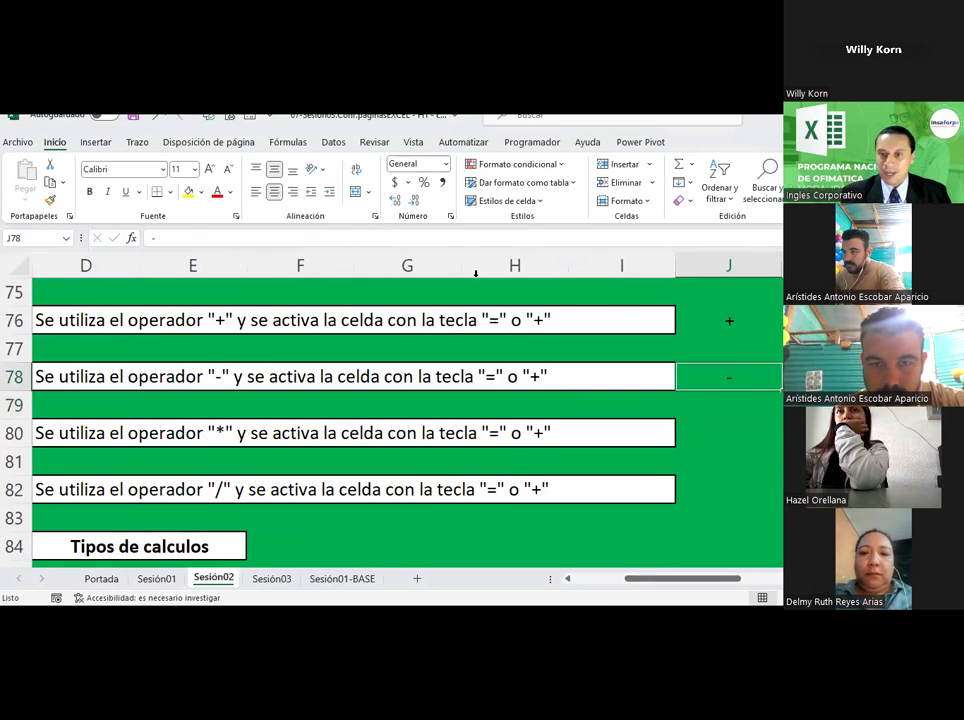
pyautogui.click(230, 192)
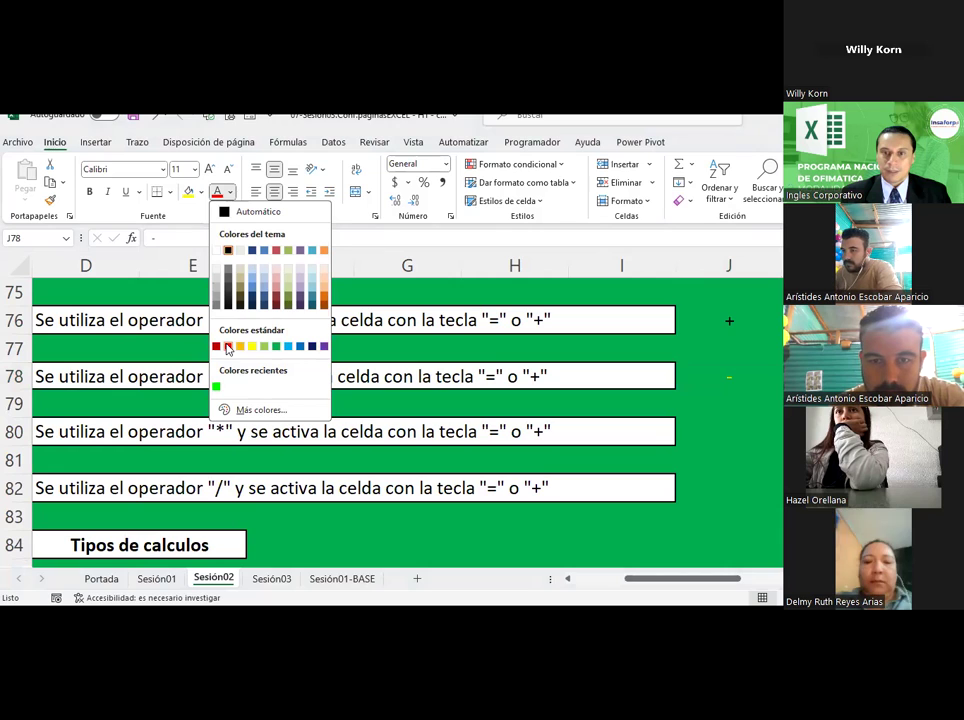
pyautogui.click(254, 346)
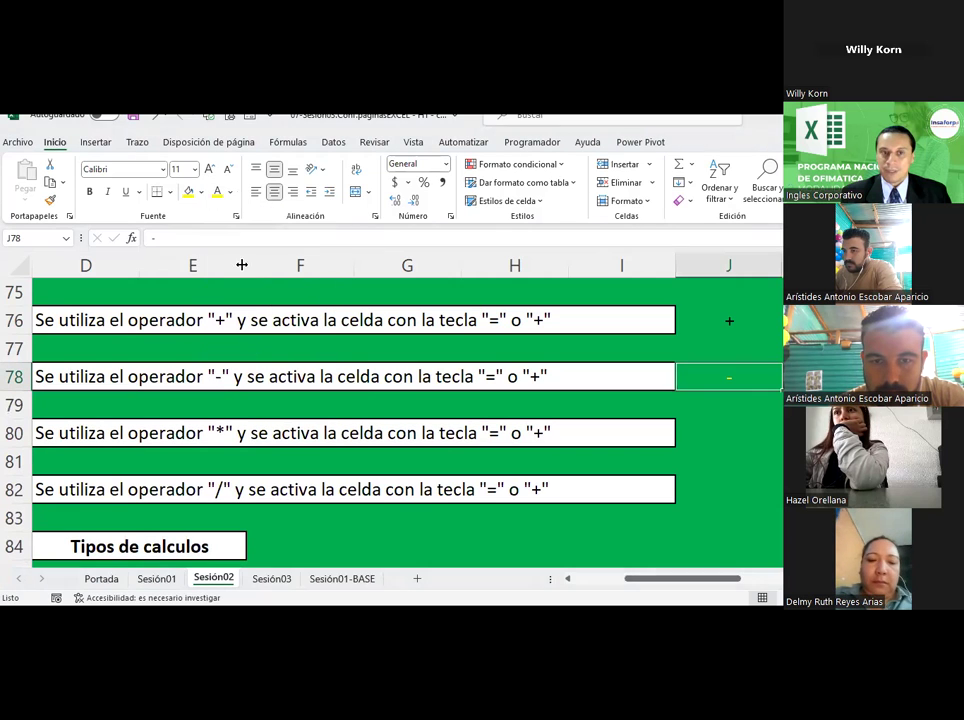
pyautogui.click(200, 193)
pyautogui.click(170, 200)
pyautogui.click(170, 192)
pyautogui.click(180, 371)
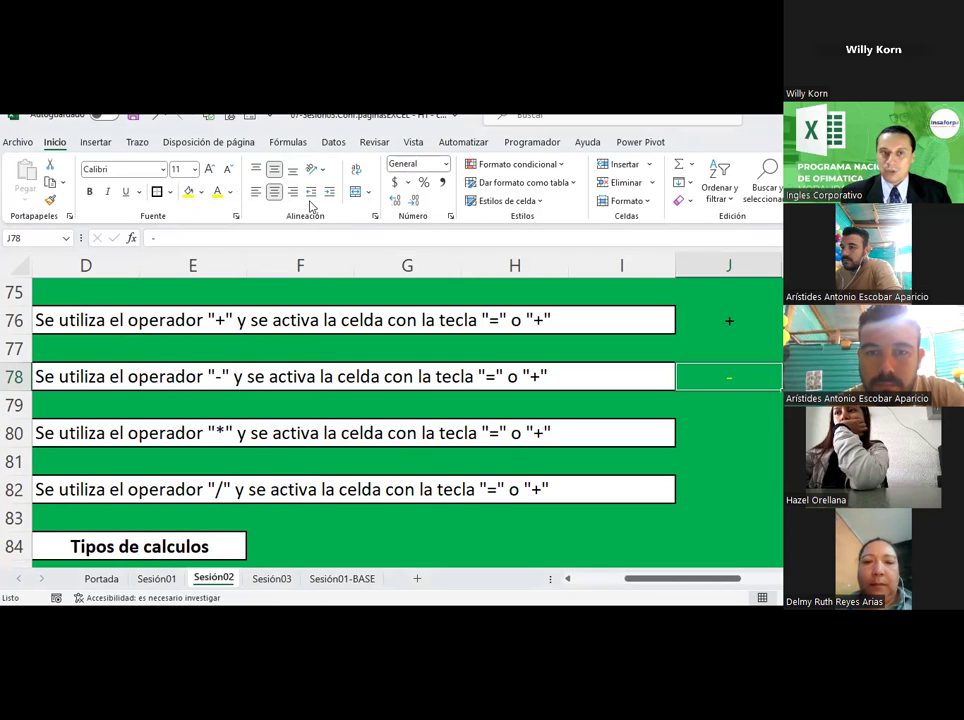
pyautogui.click(206, 165)
pyautogui.click(751, 397)
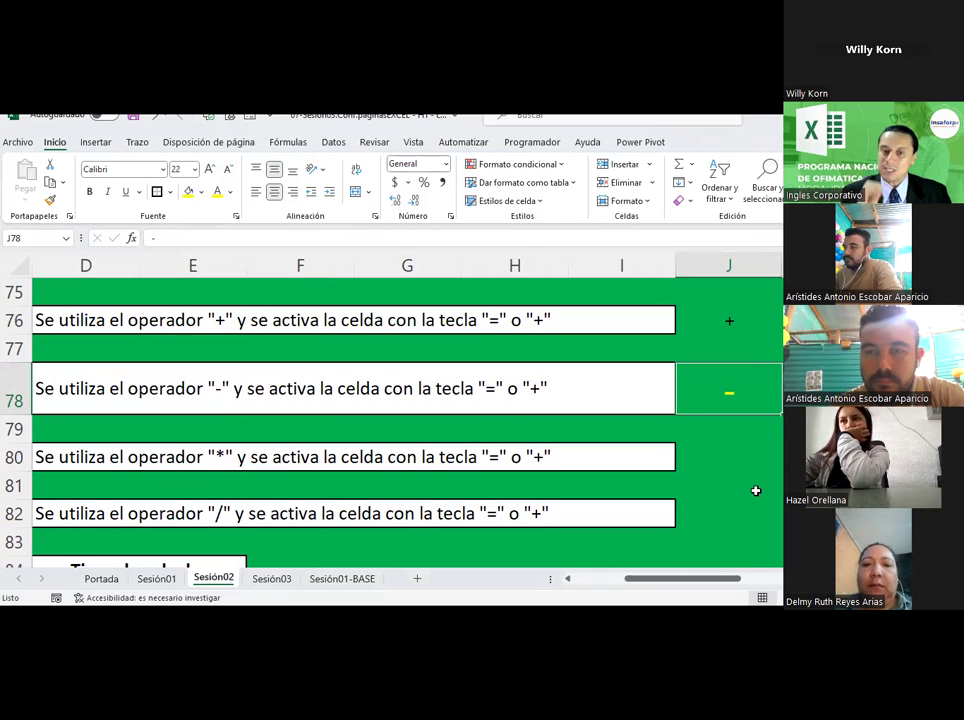
# Step: Enter * in J80 and a centred x in L80
pyautogui.press('Down')
pyautogui.press('Down')
pyautogui.press('Down')
pyautogui.press('Up')
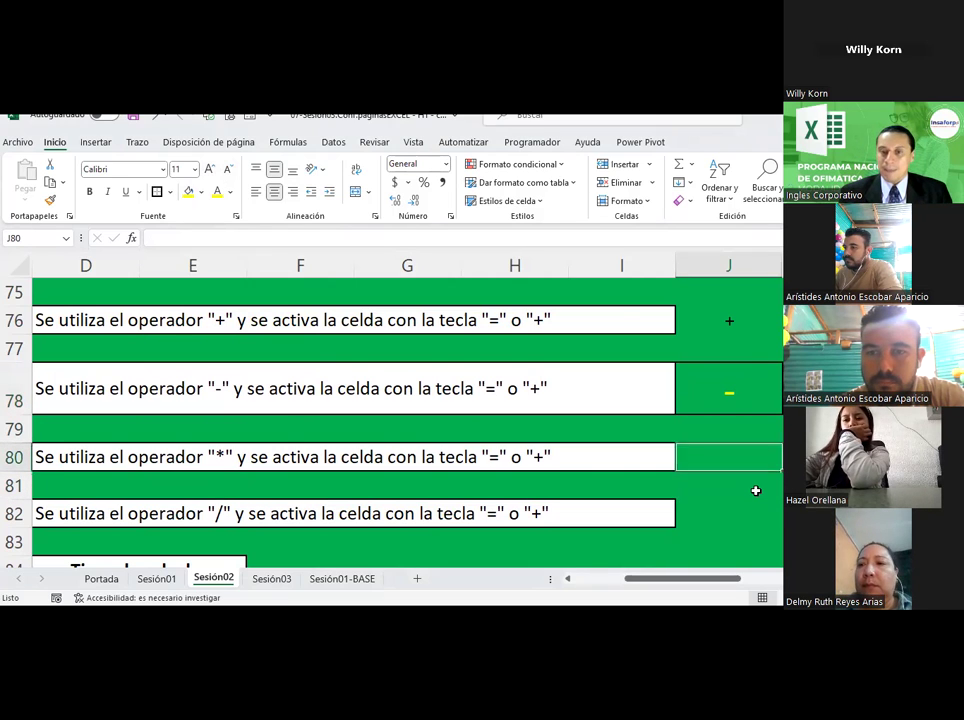
pyautogui.press('Left')
pyautogui.press('Left')
pyautogui.press('Left')
pyautogui.press('Left')
pyautogui.press('Right')
pyautogui.press('Right')
pyautogui.press('Right')
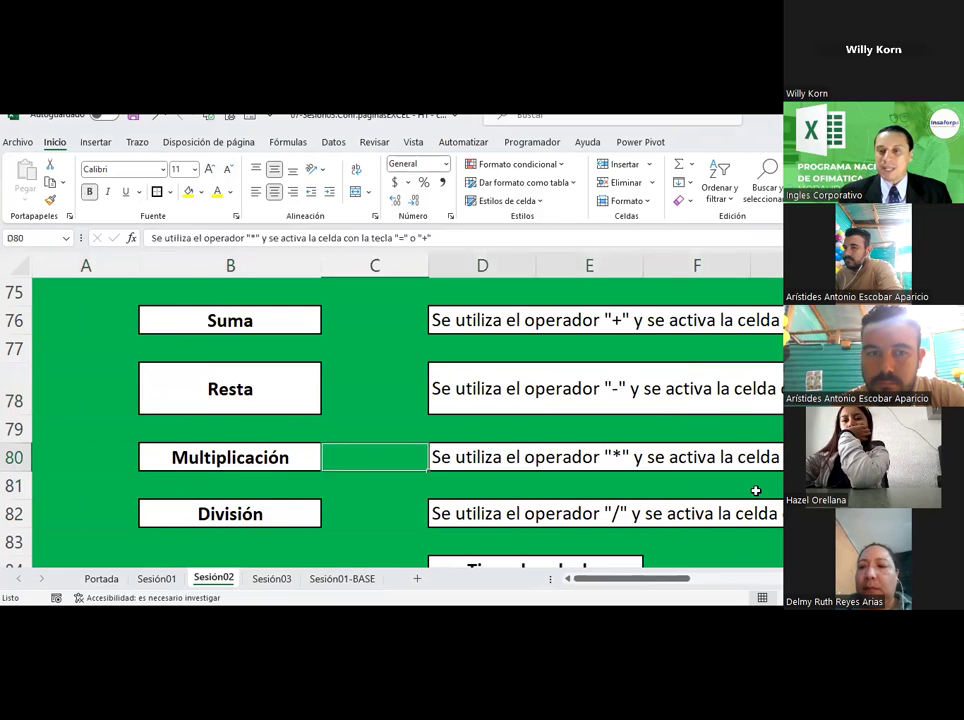
pyautogui.press('Right')
pyautogui.press('Right')
pyautogui.press('Right')
pyautogui.press('Left')
pyautogui.press('Left')
pyautogui.press('Left')
pyautogui.press('Left')
pyautogui.press('Left')
pyautogui.press('Left')
pyautogui.press('Left')
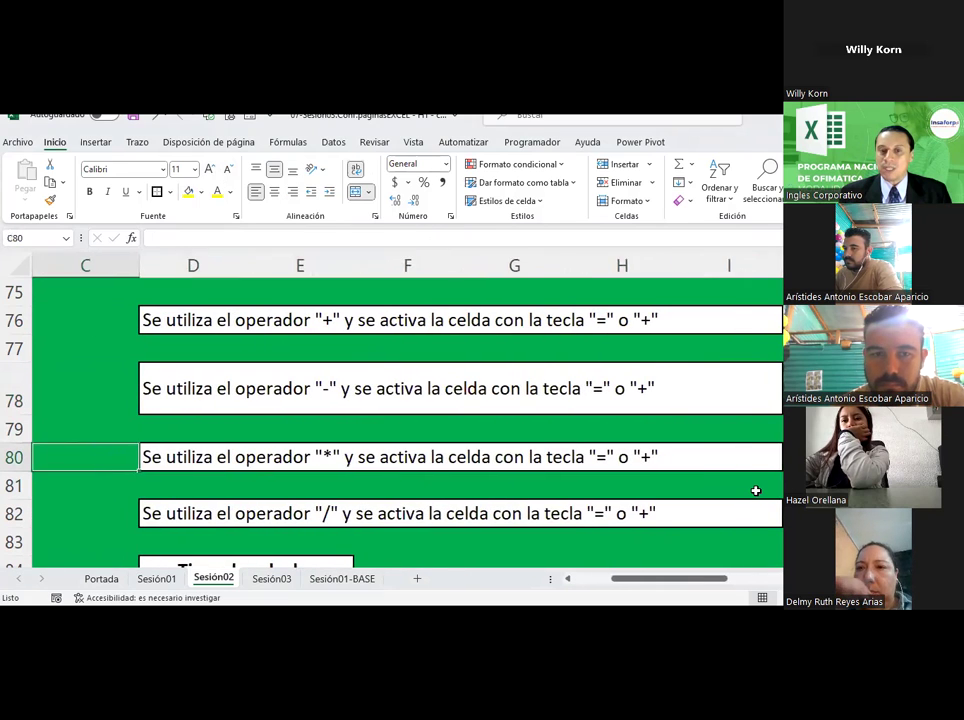
pyautogui.press('Right')
pyautogui.press('Right')
pyautogui.press('Right')
pyautogui.press('Left')
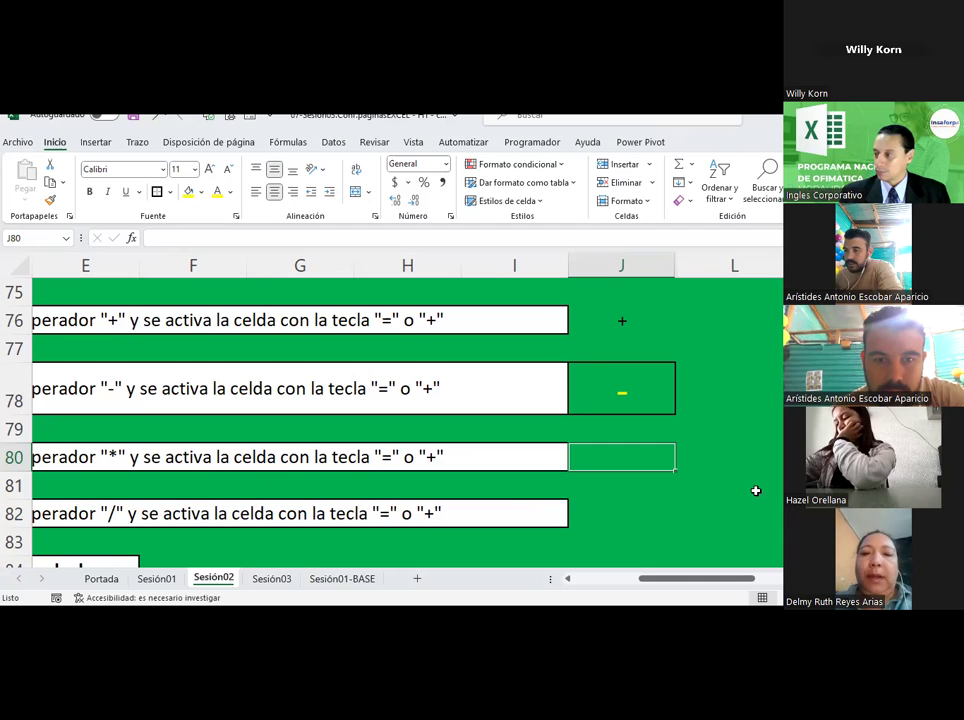
pyautogui.write('*')
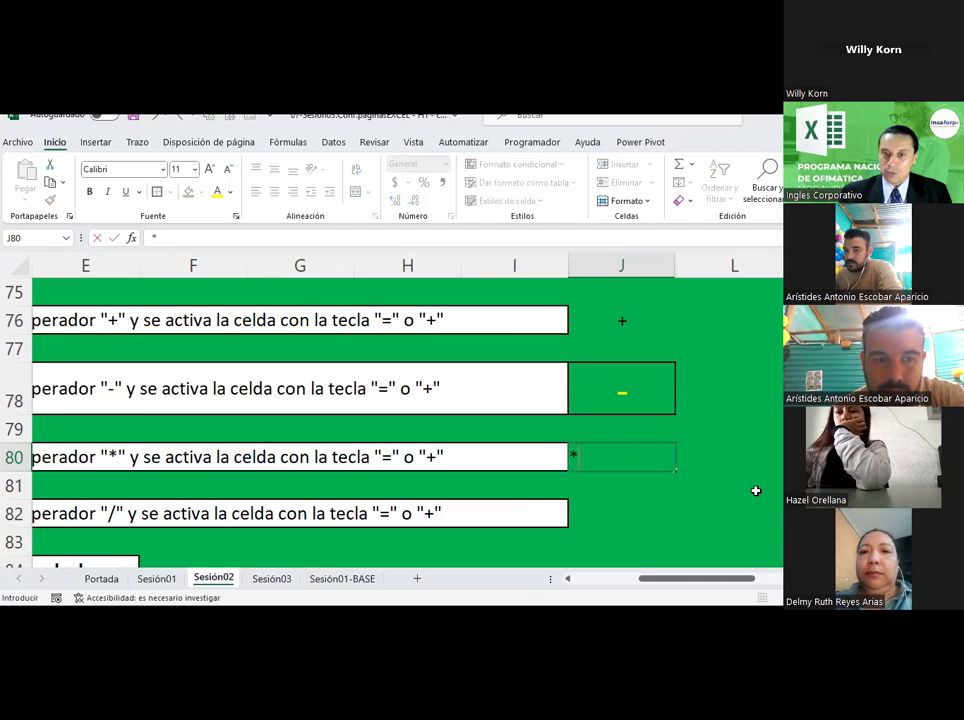
pyautogui.press('Return')
pyautogui.press('Up')
pyautogui.press('Right')
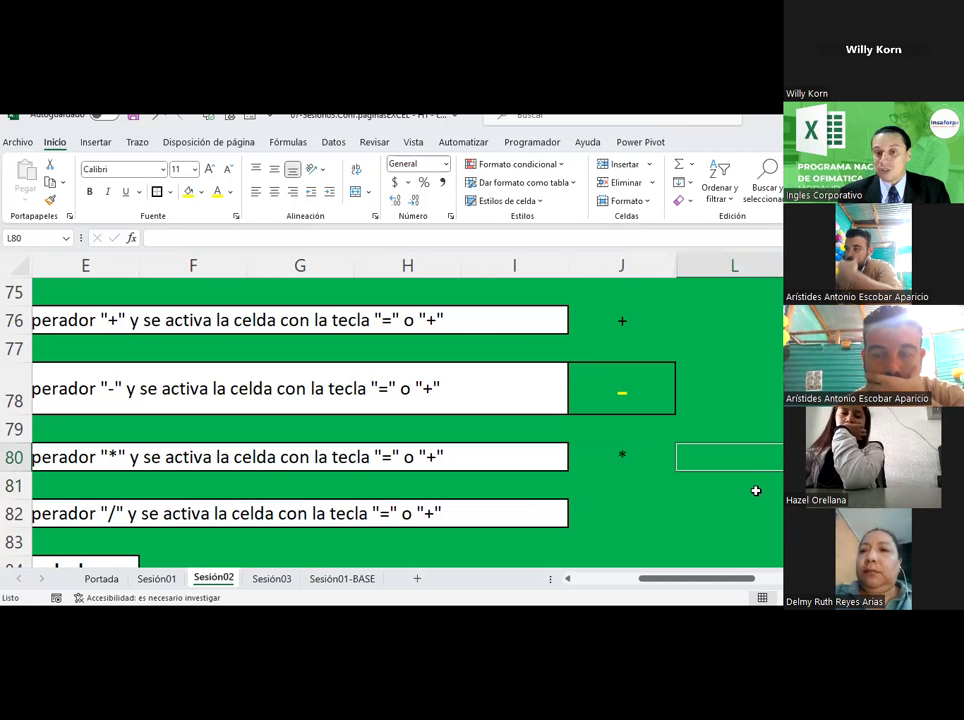
pyautogui.write('x')
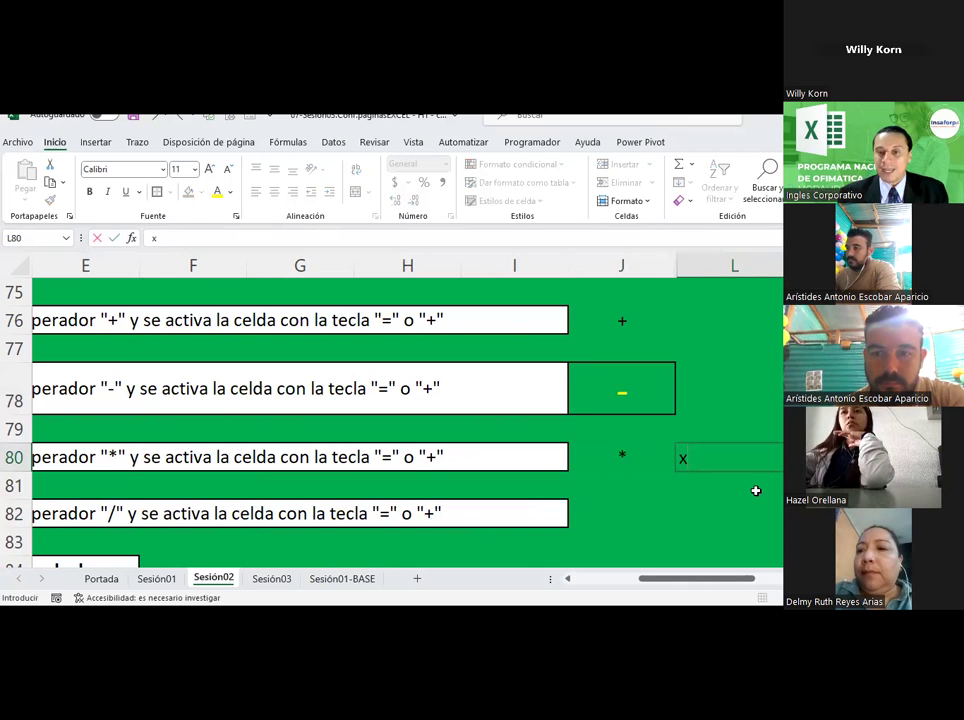
pyautogui.hotkey('ctrl', 'Return')
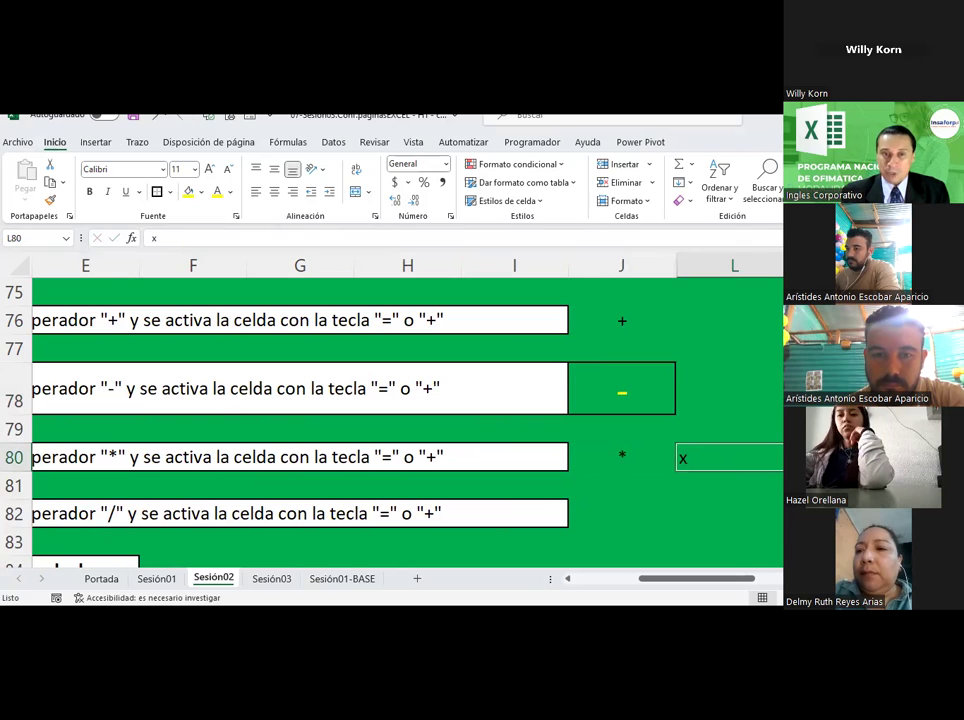
pyautogui.click(274, 191)
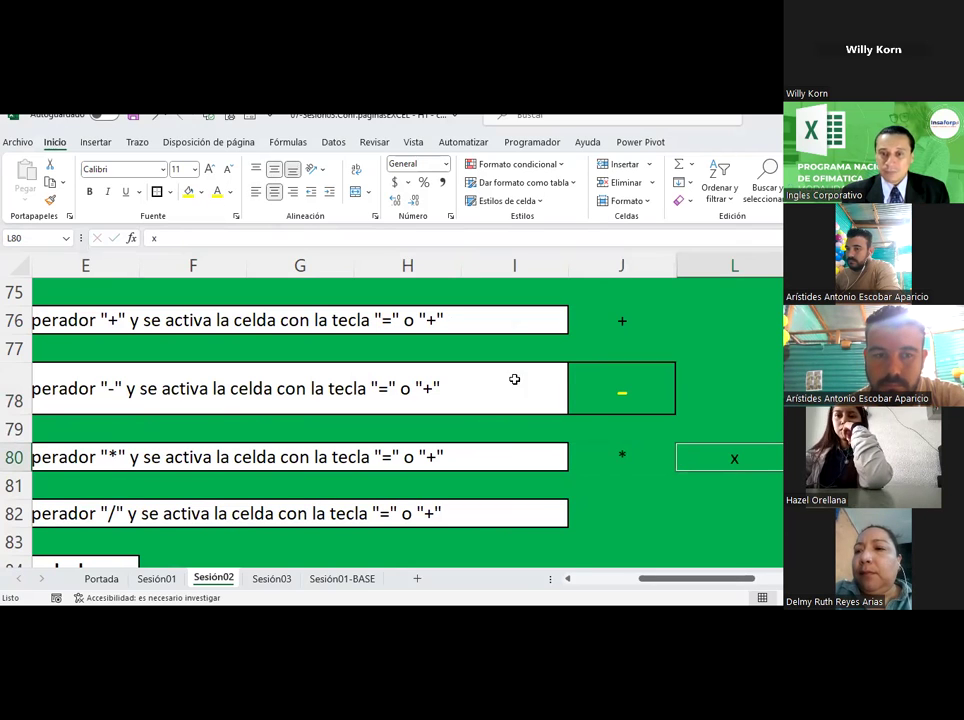
# Step: Colour the * in J80 orange
pyautogui.click(613, 438)
pyautogui.click(613, 458)
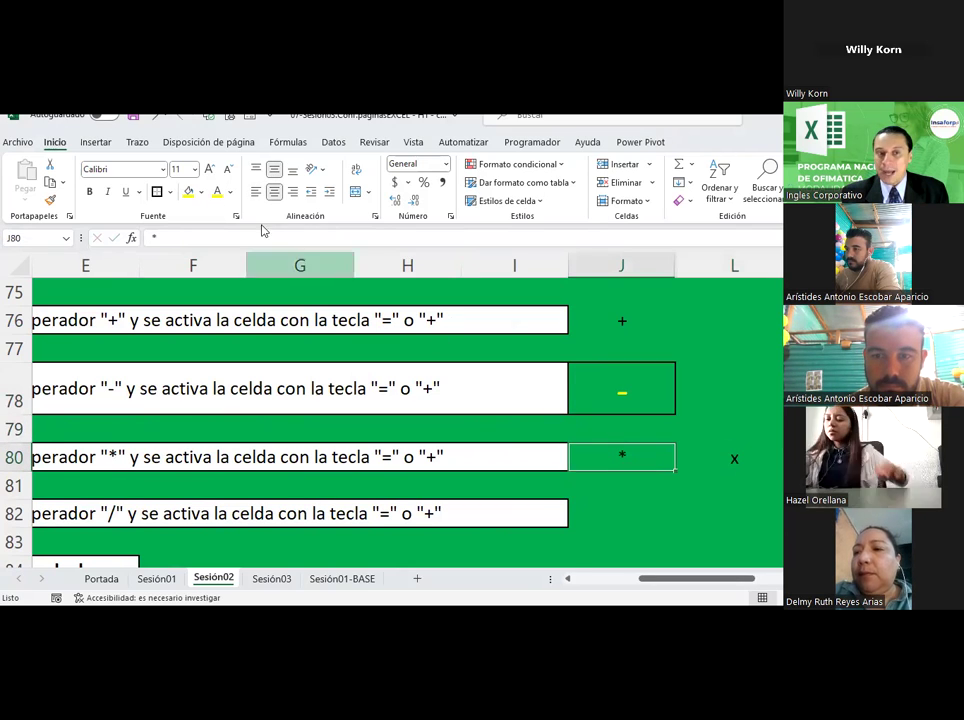
pyautogui.click(229, 194)
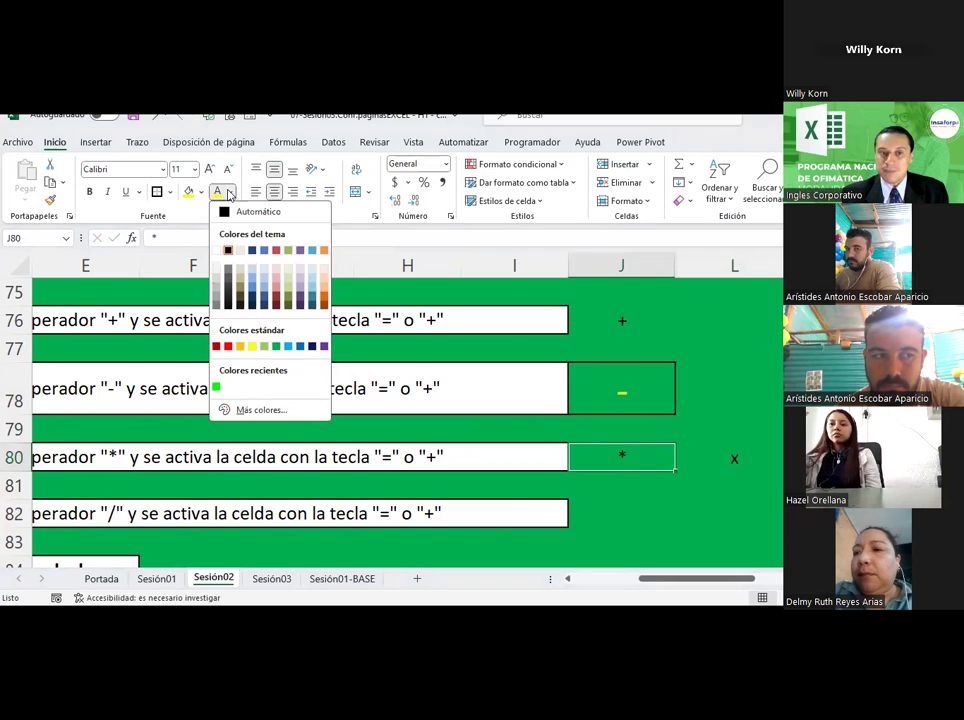
pyautogui.click(324, 301)
pyautogui.click(705, 512)
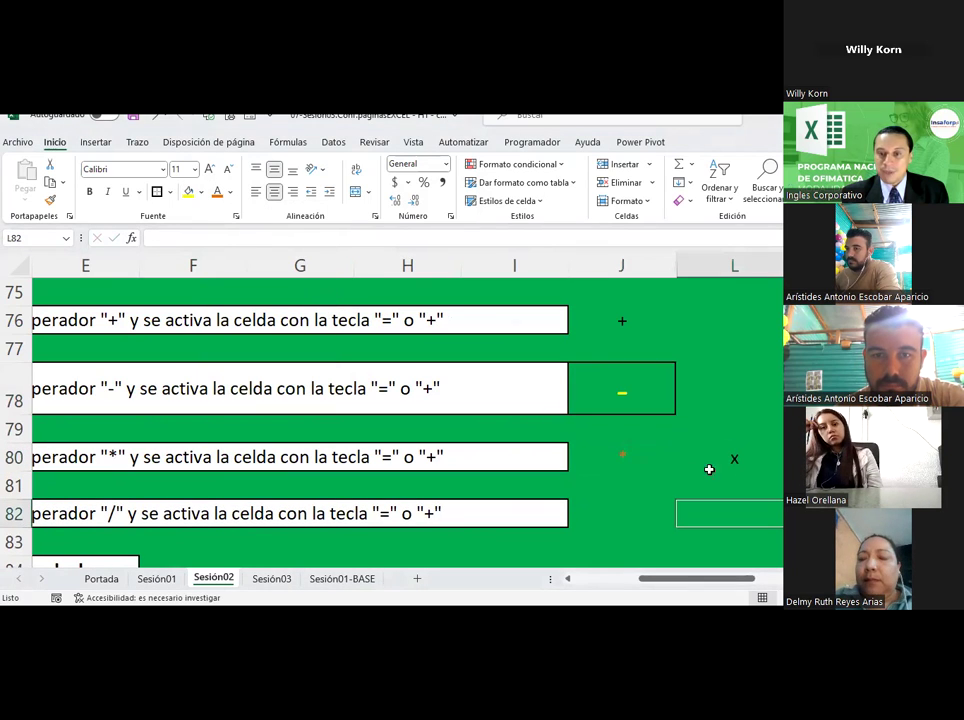
pyautogui.click(726, 395)
# Step: Enter the column headings EXCEL in J75 and Cotidiano in L75
pyautogui.scroll(2, 726, 385)
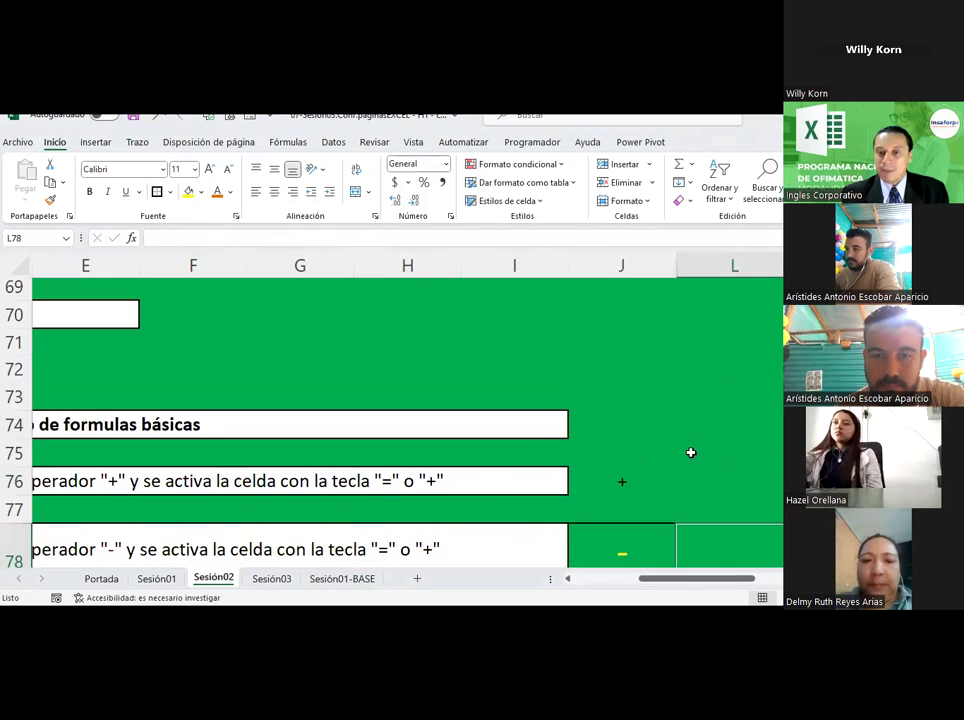
pyautogui.scroll(-1, 690, 452)
pyautogui.click(612, 368)
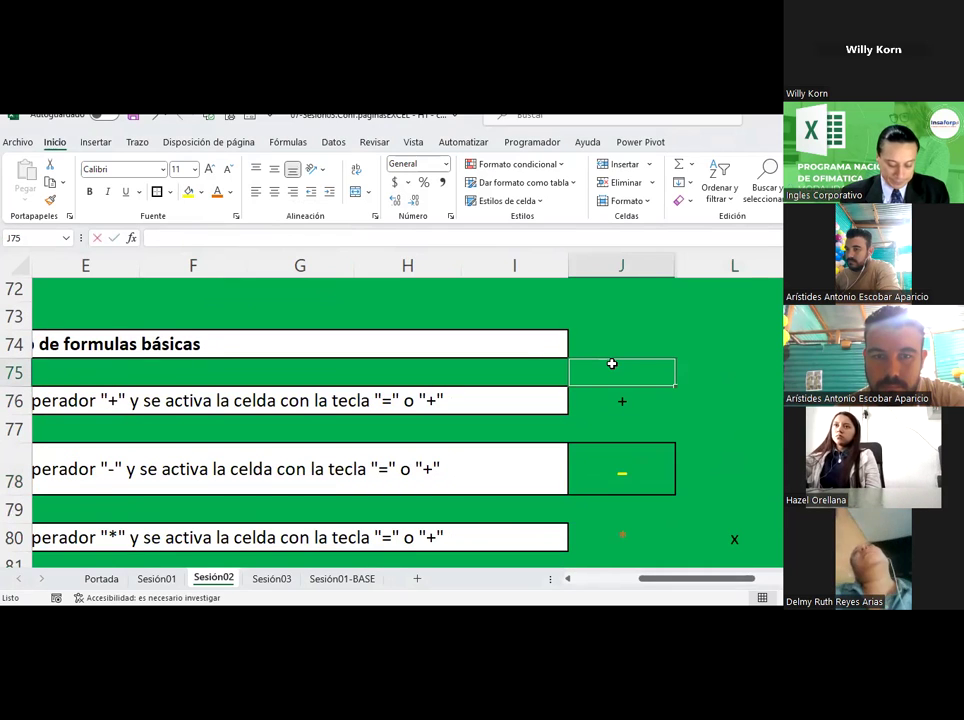
pyautogui.write('EXCEL')
pyautogui.press('Tab')
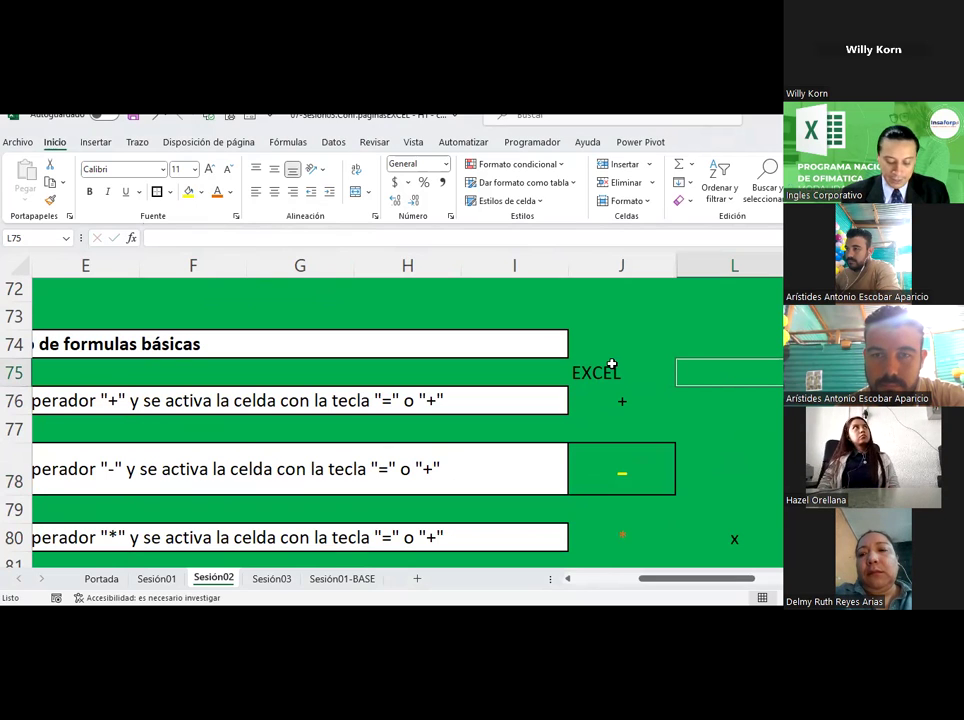
pyautogui.write('Cotidia')
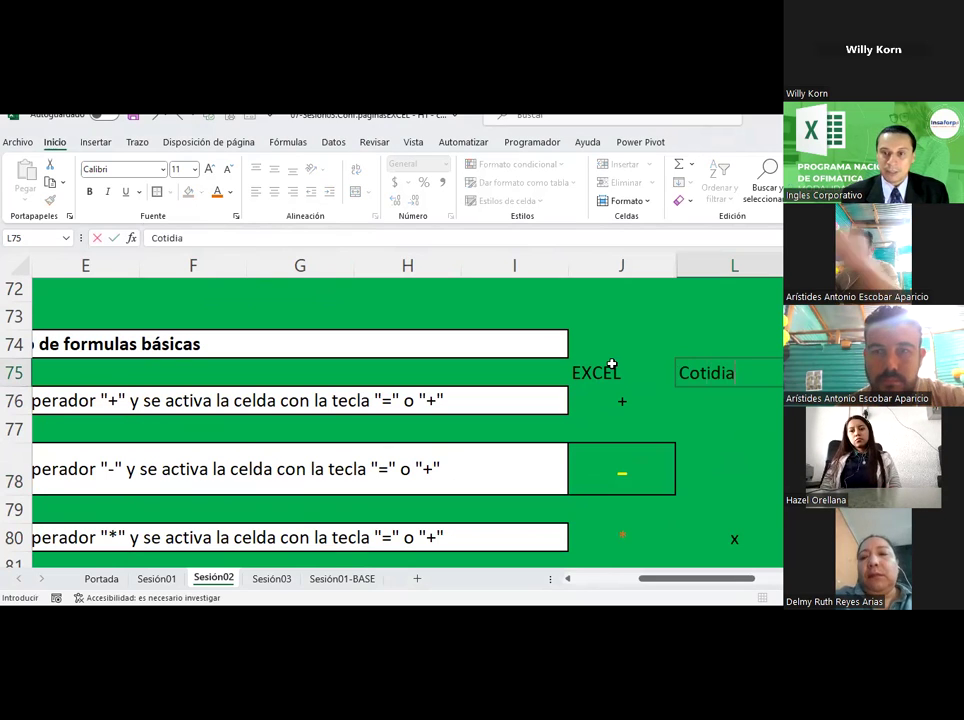
pyautogui.write('npo')
pyautogui.press('BackSpace')
pyautogui.press('BackSpace')
pyautogui.write('o')
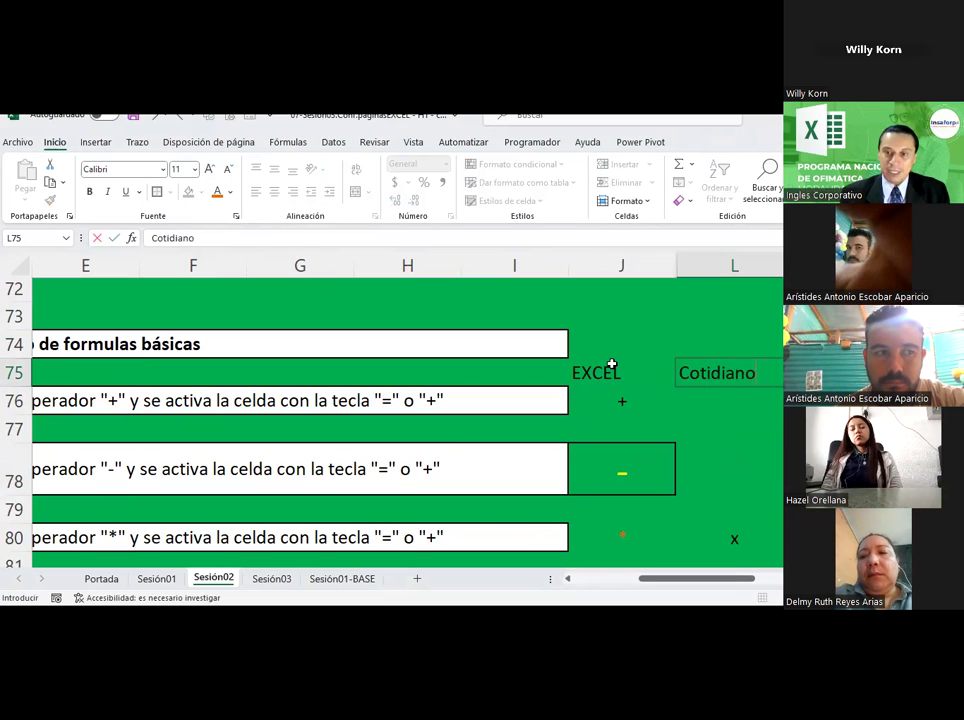
pyautogui.press('Return')
# Step: Put a + sign in L76 under Cotidiano
pyautogui.write('+')
pyautogui.press('Escape')
pyautogui.write('+')
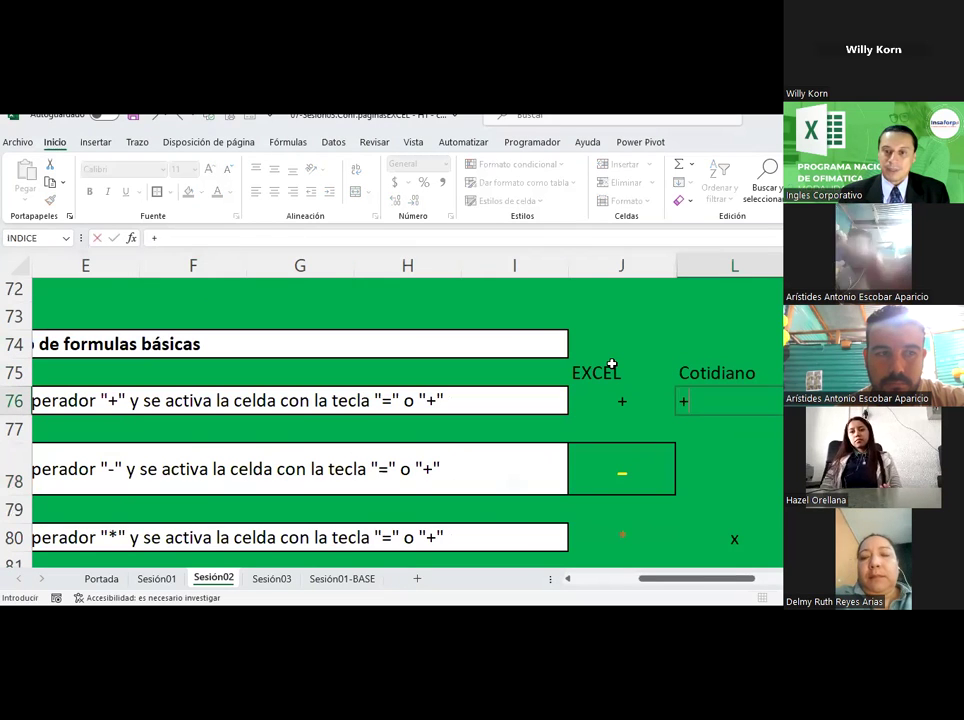
pyautogui.press('Return')
pyautogui.press('Escape')
pyautogui.press('Return')
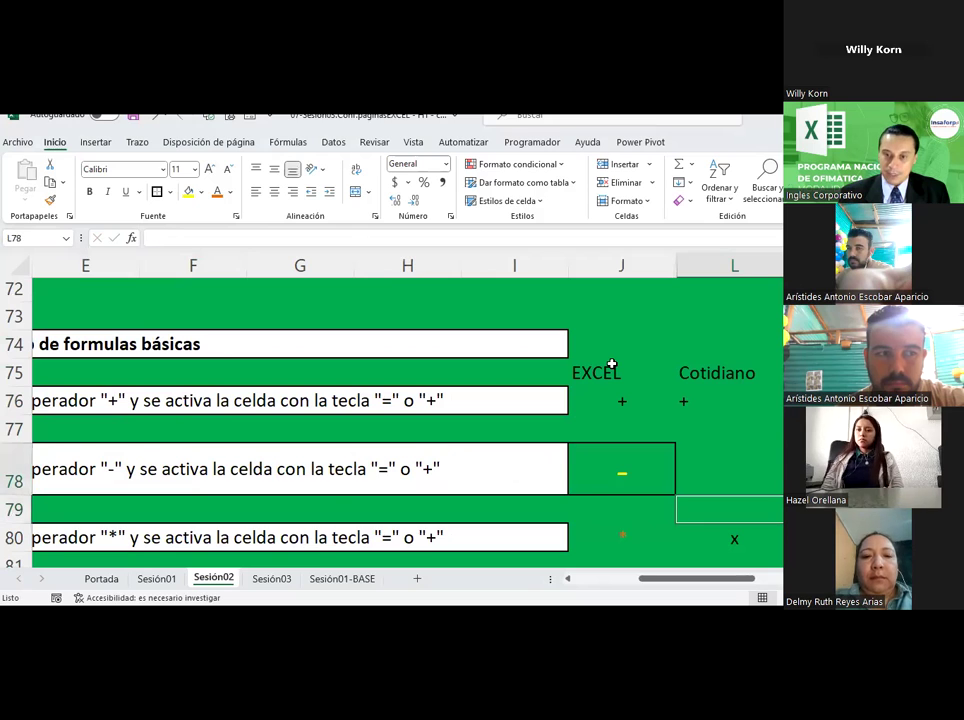
pyautogui.write('-')
pyautogui.press('Return')
# Step: Centre the operator symbols in J76:L82
pyautogui.scroll(-1, 612, 350)
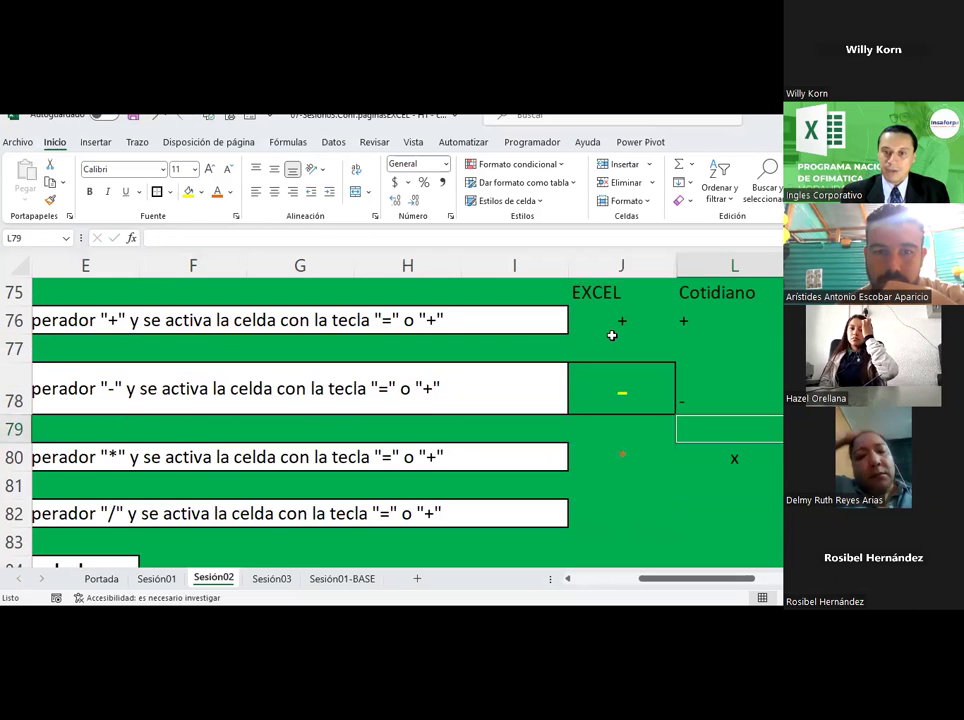
pyautogui.scroll(-1, 618, 320)
pyautogui.scroll(1, 624, 300)
pyautogui.moveTo(622, 320); pyautogui.dragTo(734, 508)
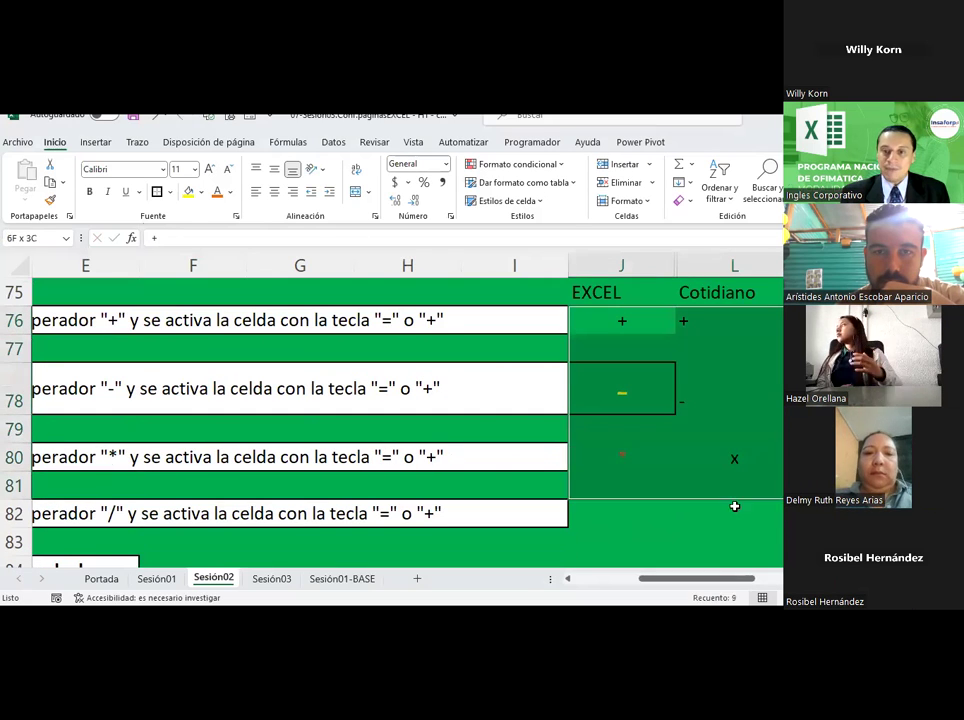
pyautogui.click(256, 191)
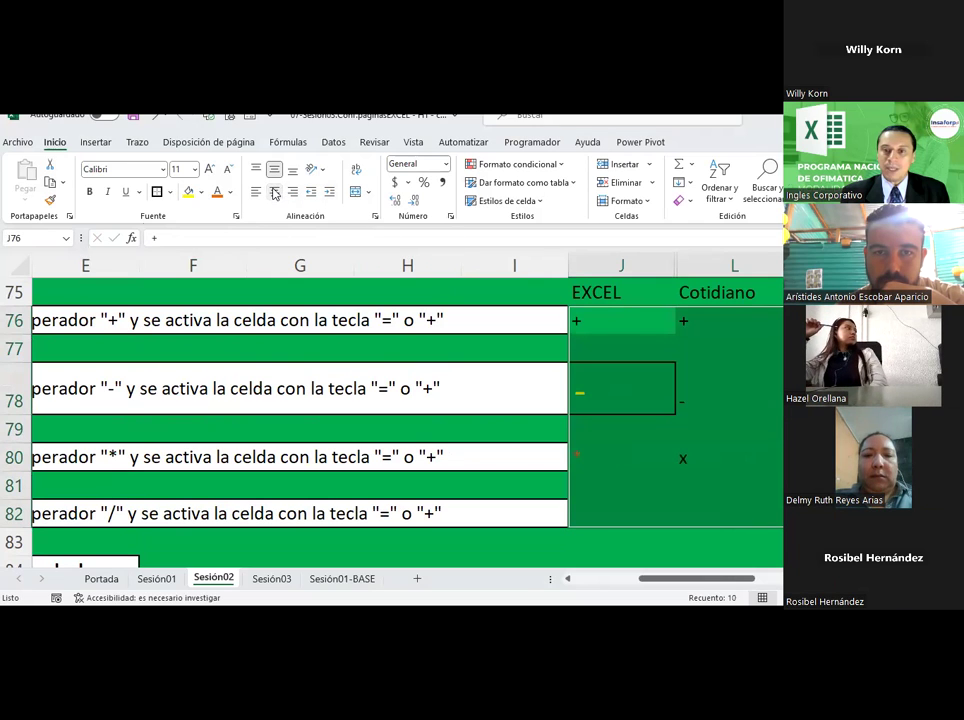
pyautogui.click(274, 191)
pyautogui.click(620, 455)
pyautogui.click(640, 389)
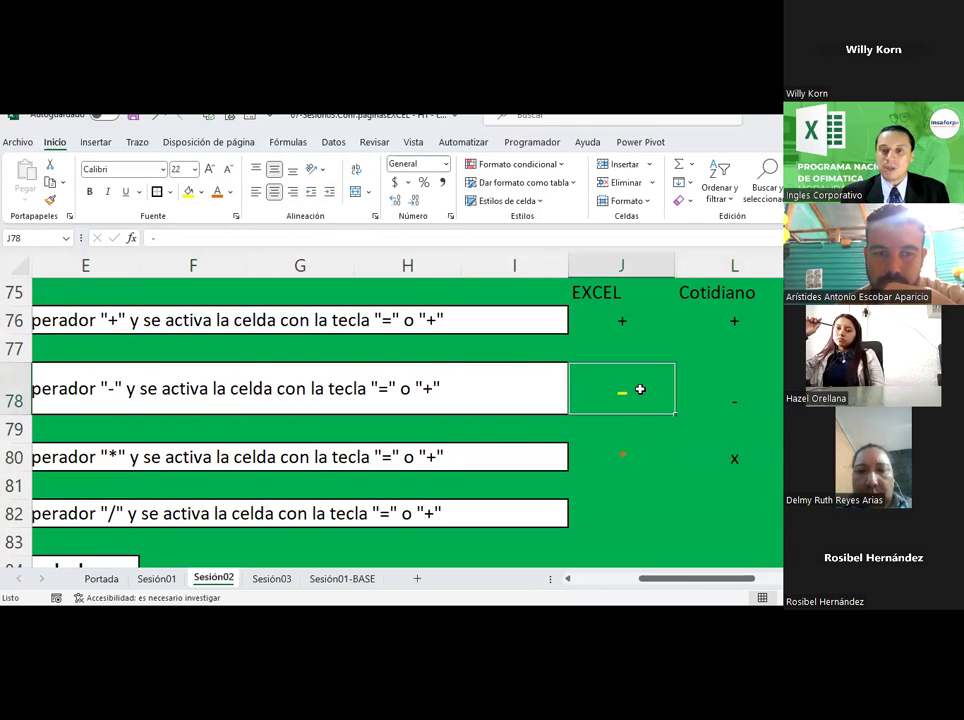
pyautogui.click(170, 192)
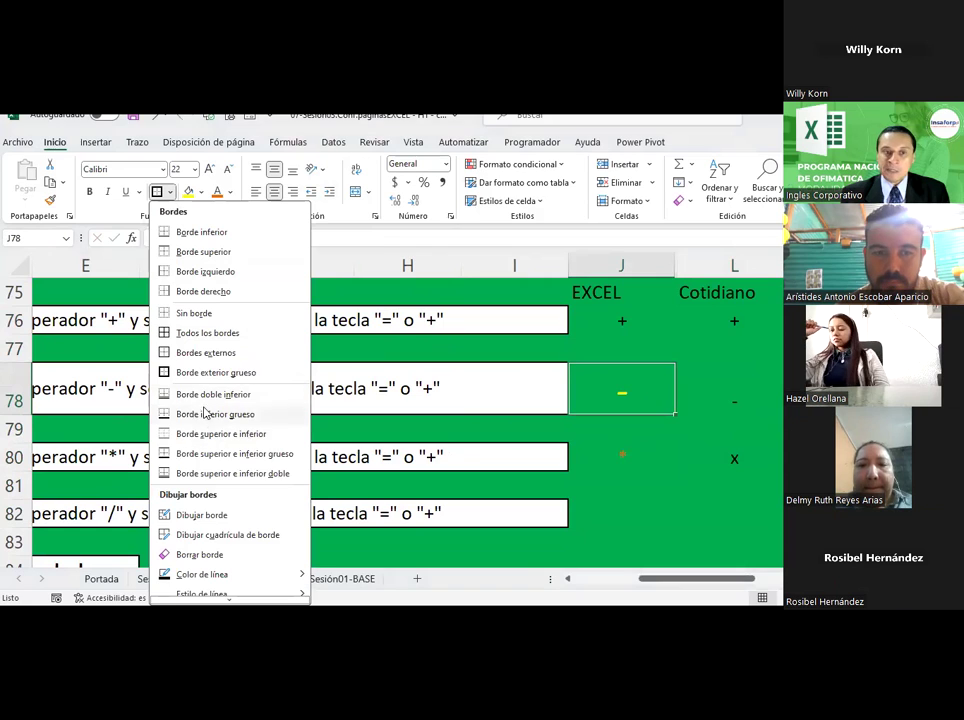
pyautogui.click(703, 510)
# Step: Format J82 as Text and enter / there, so it shows './'
pyautogui.click(641, 512)
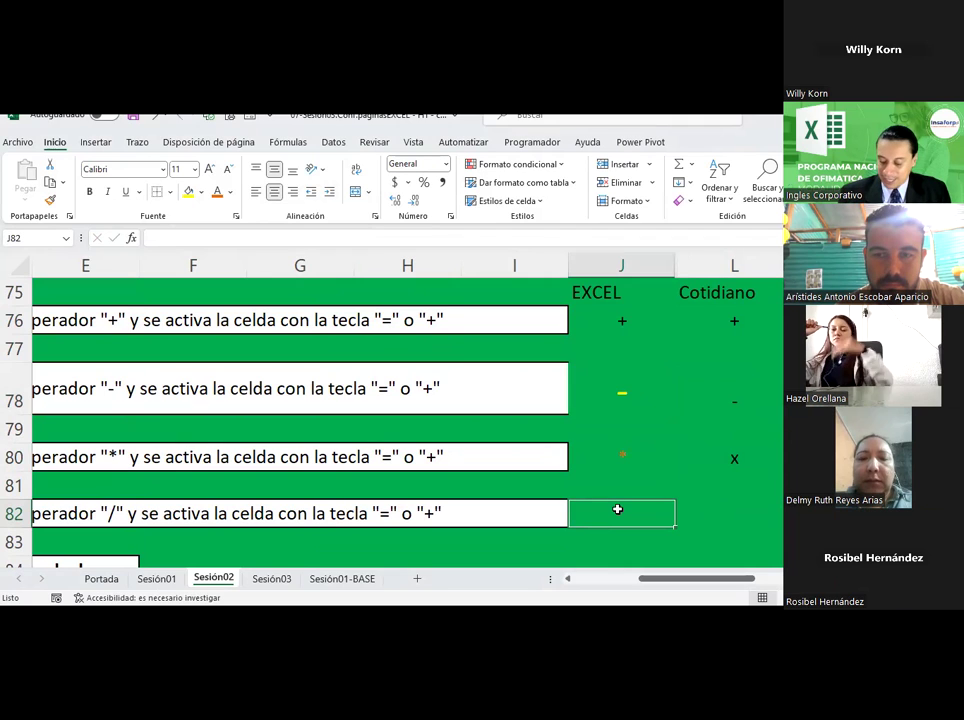
pyautogui.press('alt')
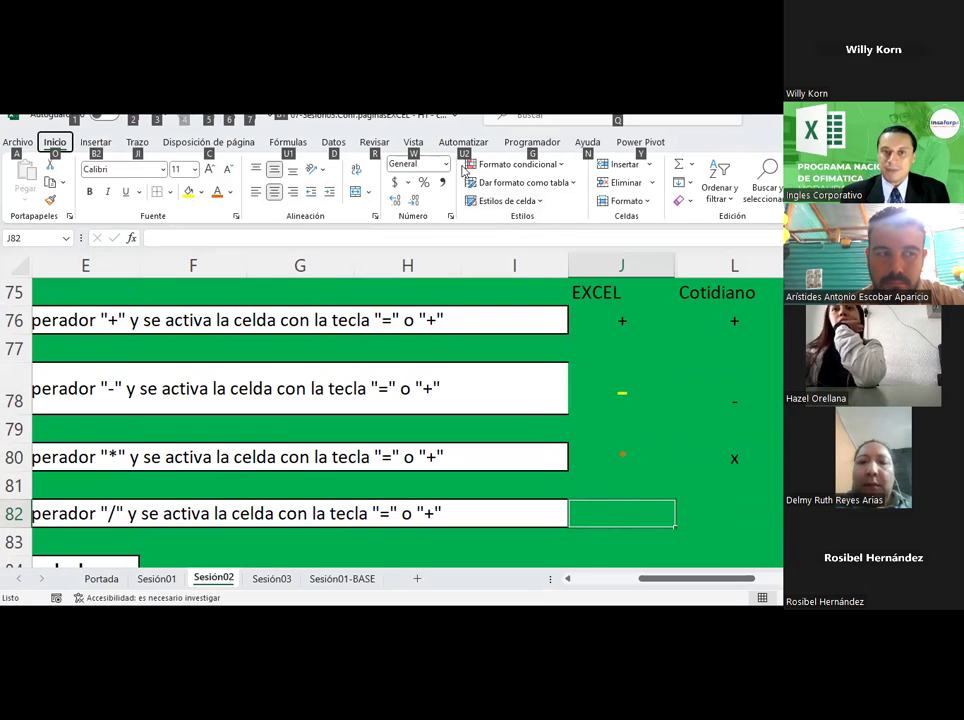
pyautogui.click(446, 164)
pyautogui.scroll(-2, 440, 440)
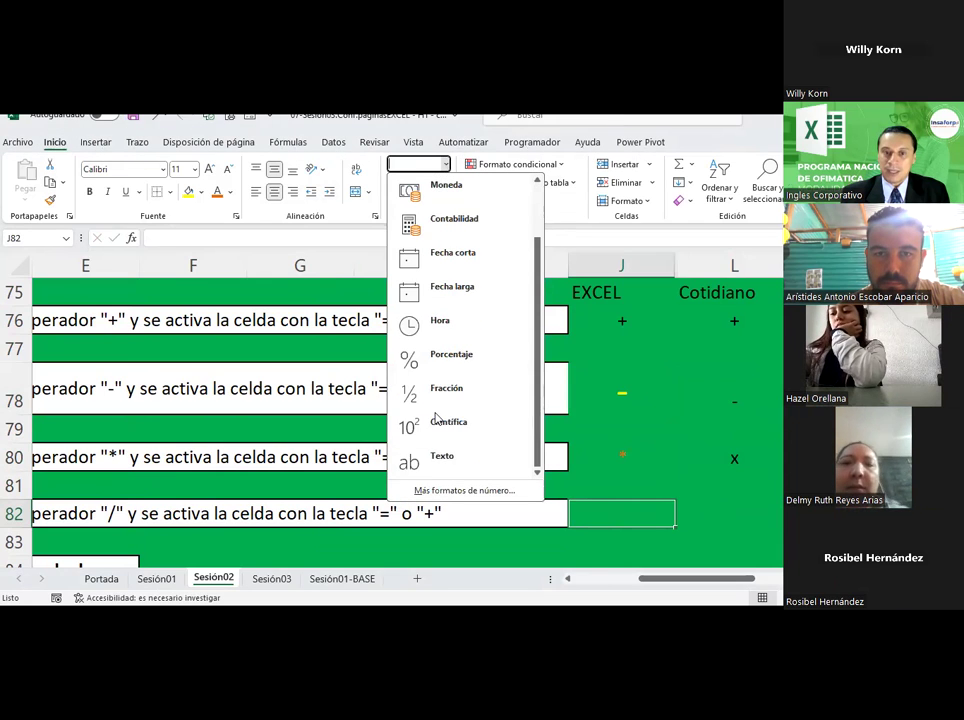
pyautogui.click(441, 455)
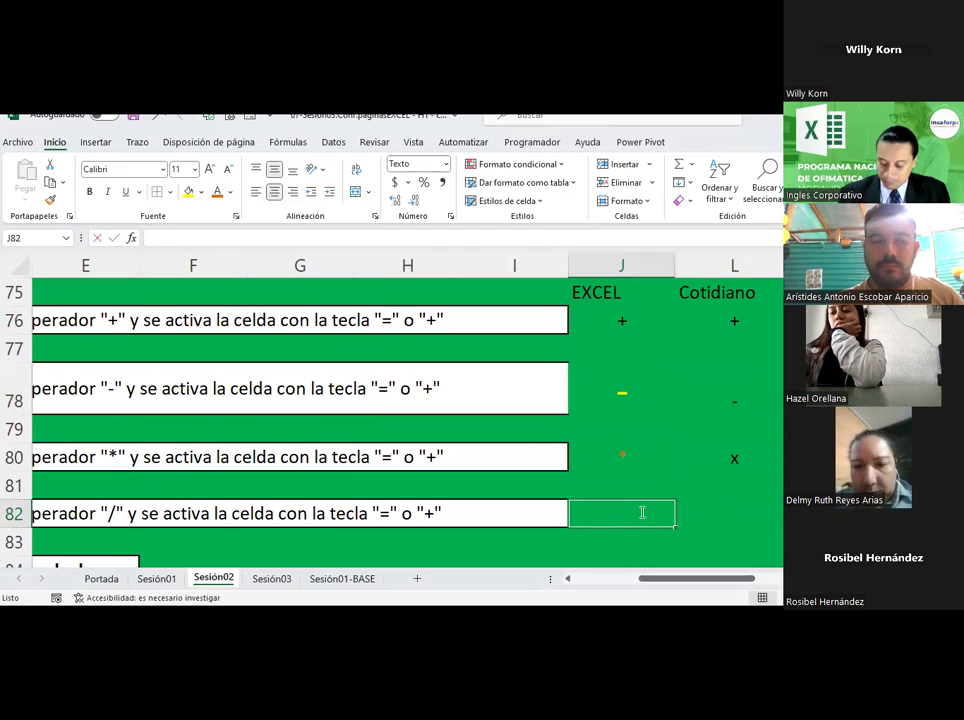
pyautogui.write('./')
pyautogui.press('Return')
pyautogui.click(631, 511)
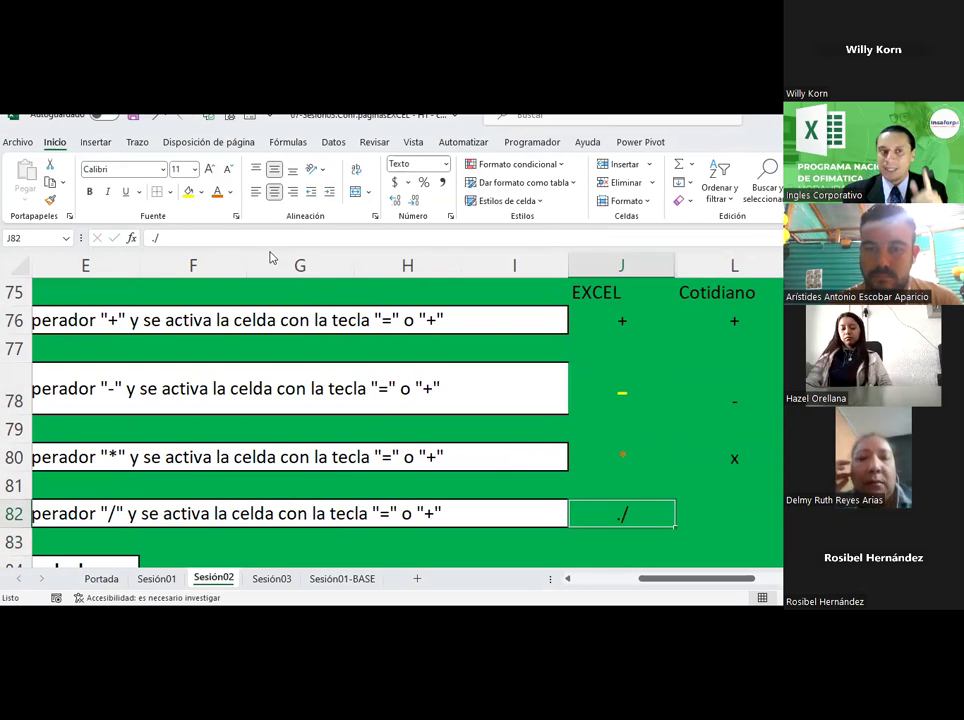
pyautogui.click(132, 117)
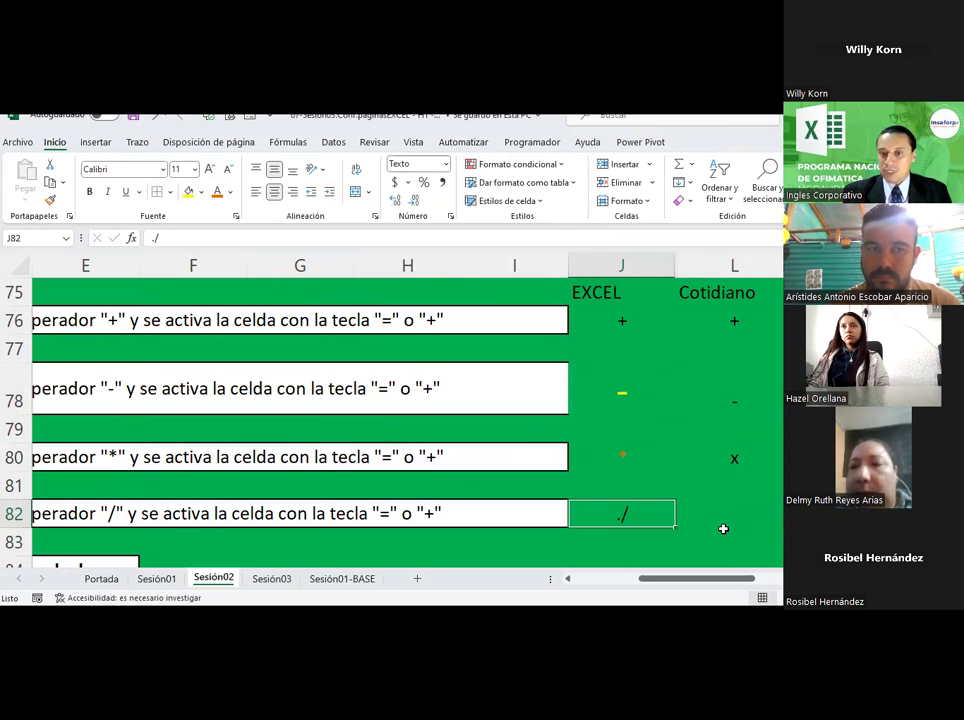
pyautogui.click(731, 512)
# Step: Hand-draw a % and ÷ division symbol in ink in L81:L82 with the black pen
pyautogui.click(137, 142)
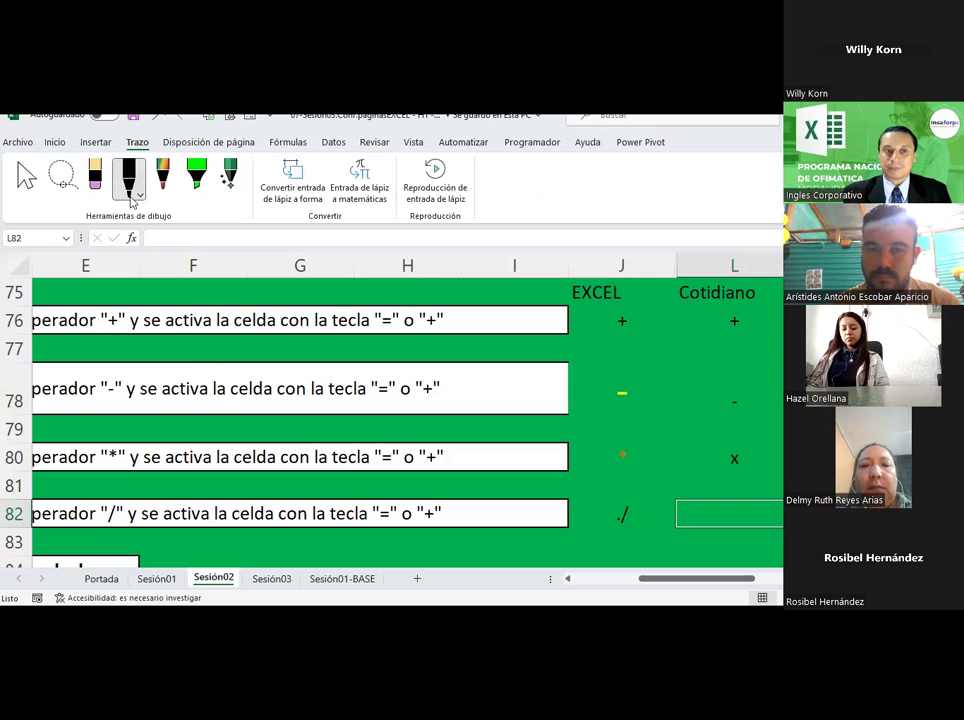
pyautogui.click(128, 186)
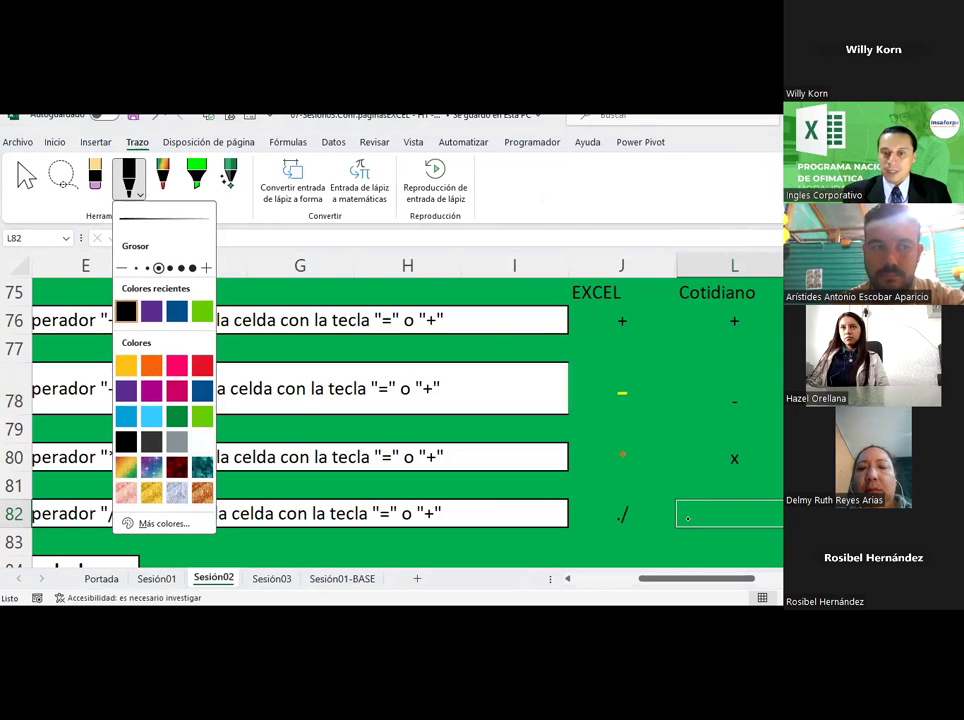
pyautogui.click(687, 508)
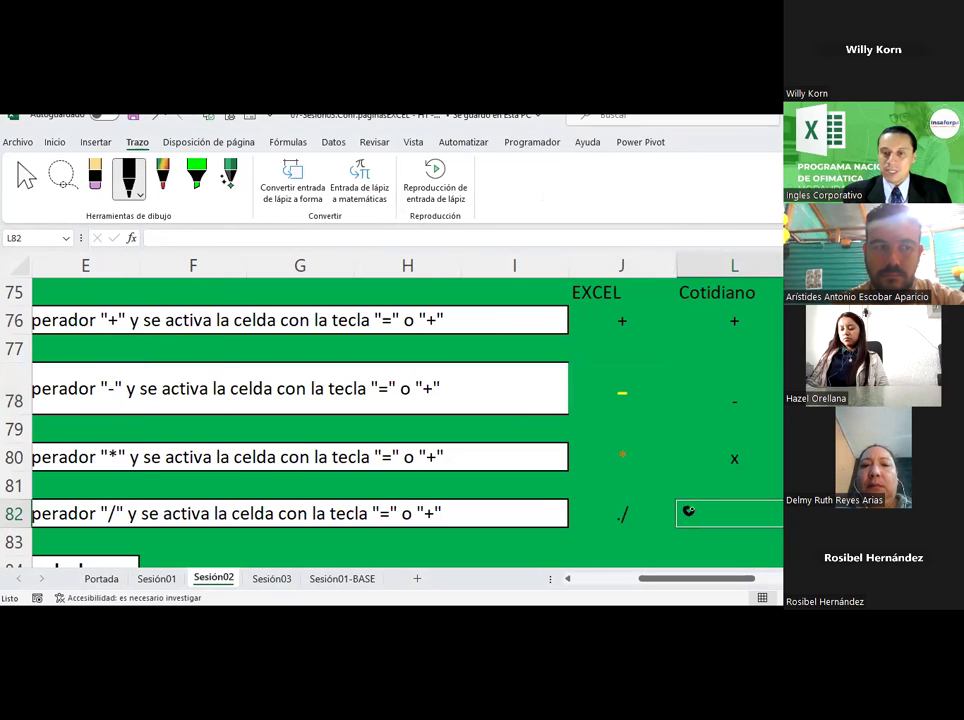
pyautogui.moveTo(686, 510); pyautogui.dragTo(689, 520)
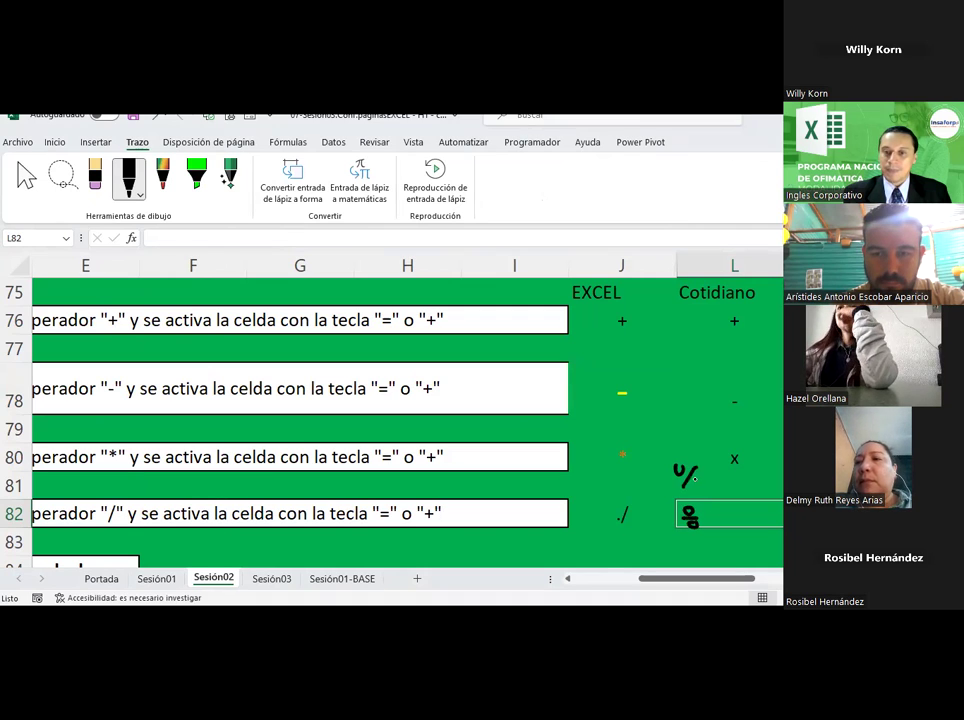
pyautogui.moveTo(694, 481); pyautogui.dragTo(698, 484)
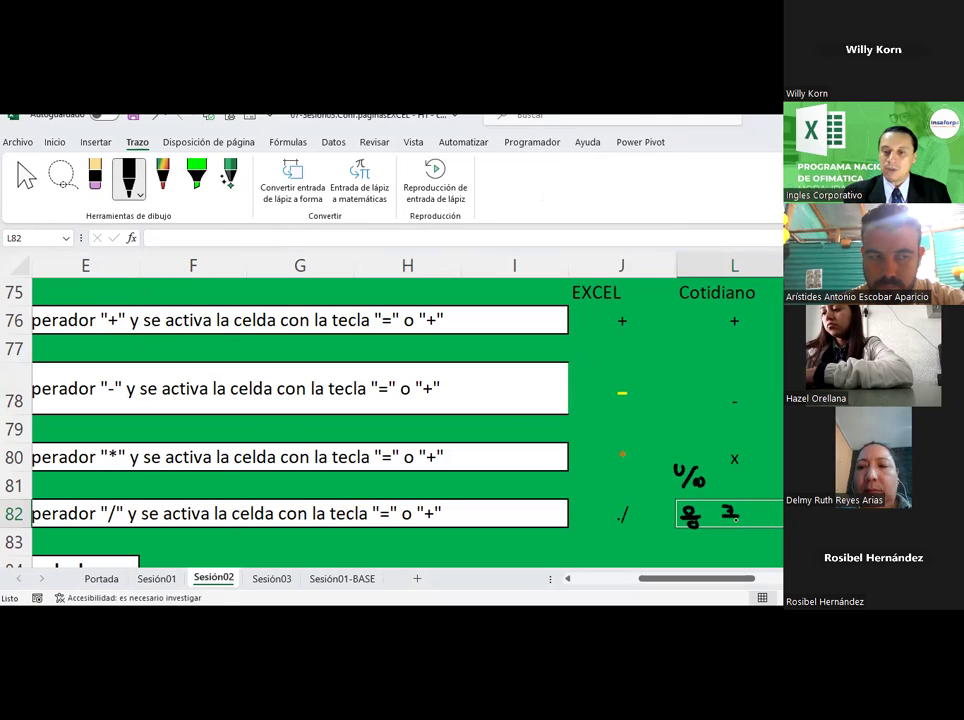
pyautogui.moveTo(733, 512); pyautogui.dragTo(740, 533)
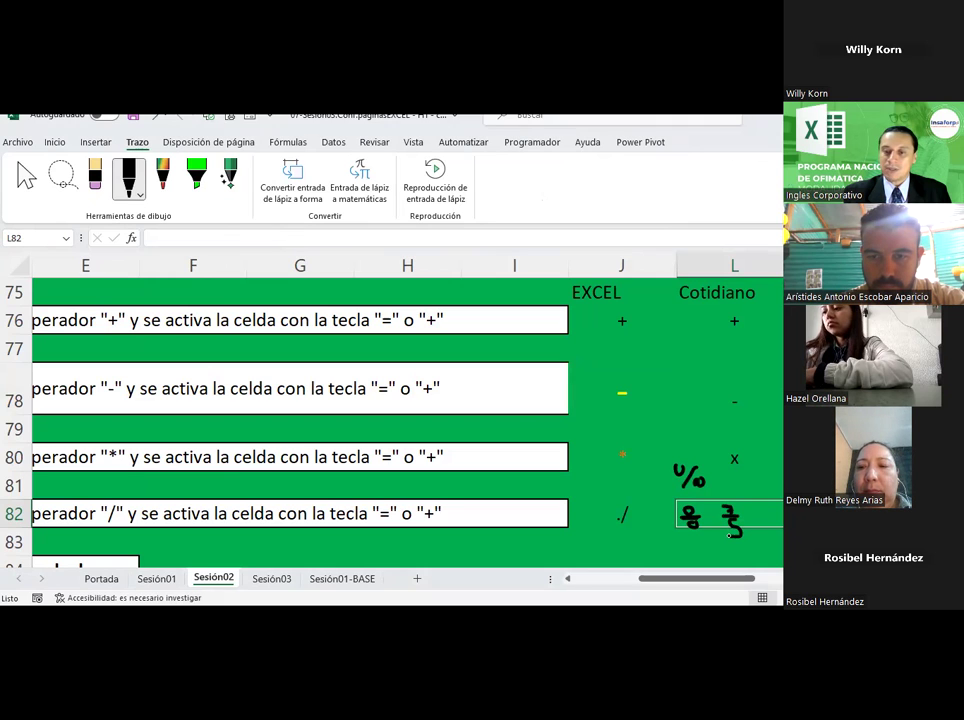
pyautogui.press('Escape')
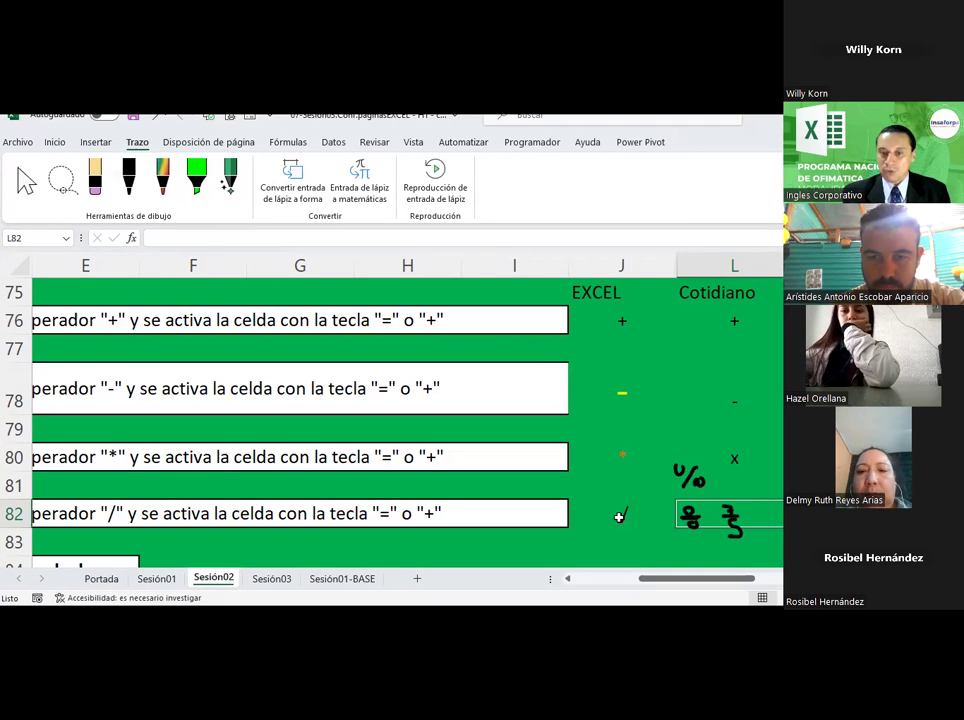
pyautogui.click(620, 514)
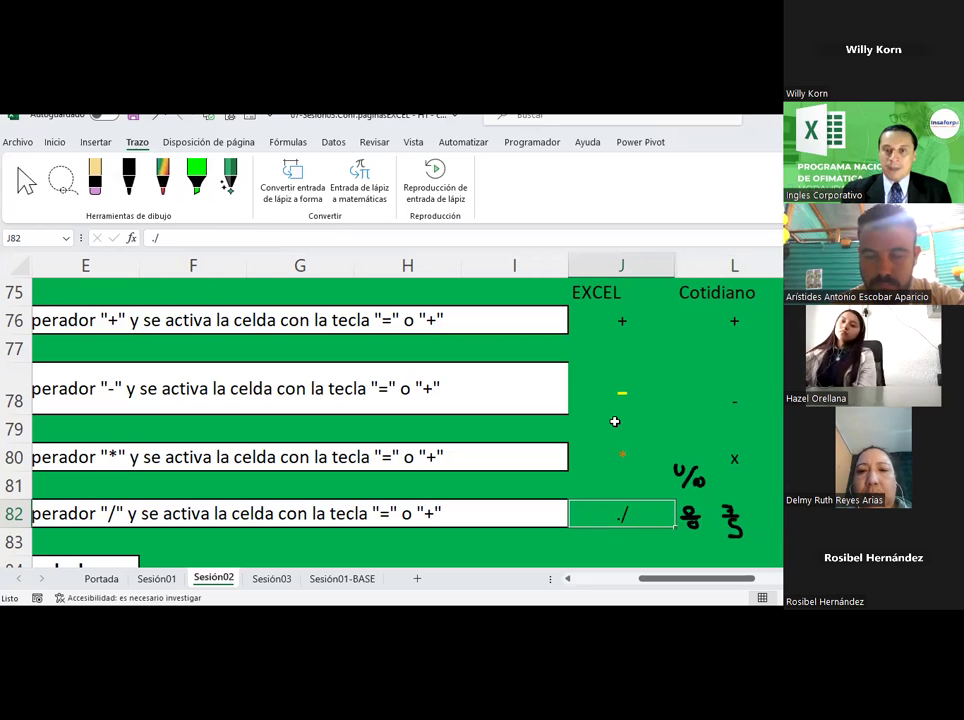
pyautogui.moveTo(721, 580); pyautogui.dragTo(772, 588)
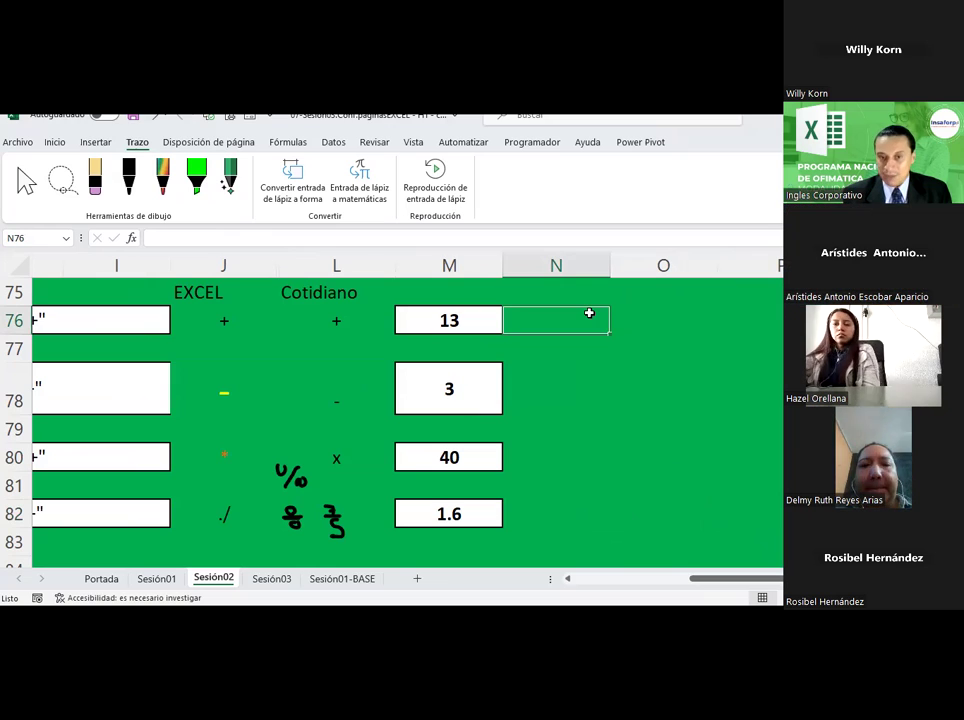
# Step: Enter =6+9 in N76 (showing 15) and +6-9 in N78 (showing -3)
pyautogui.write('=6+')
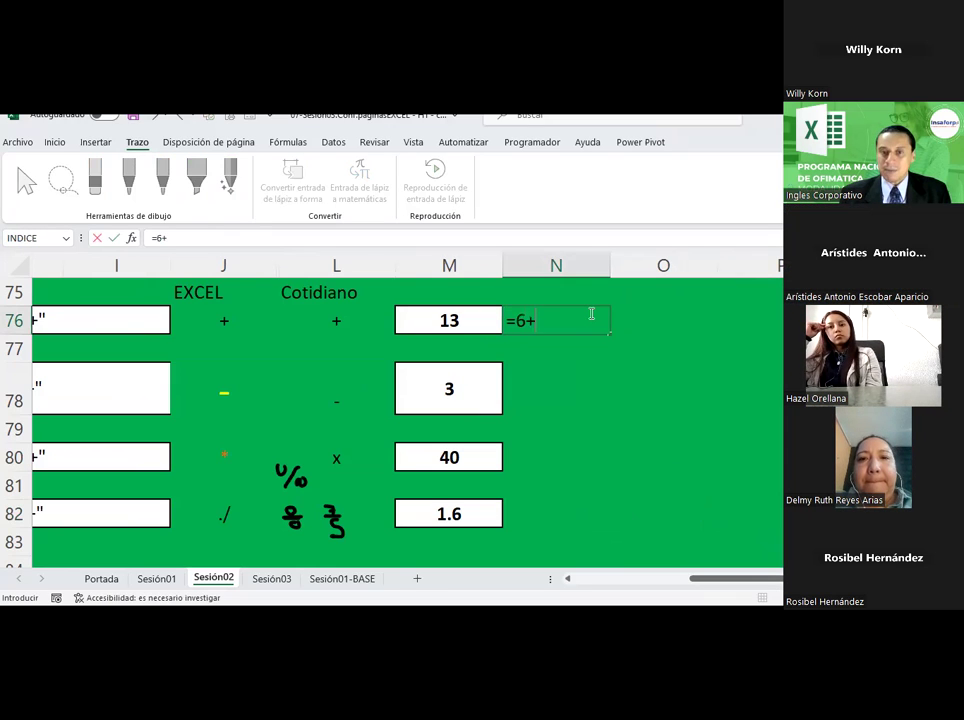
pyautogui.write('9')
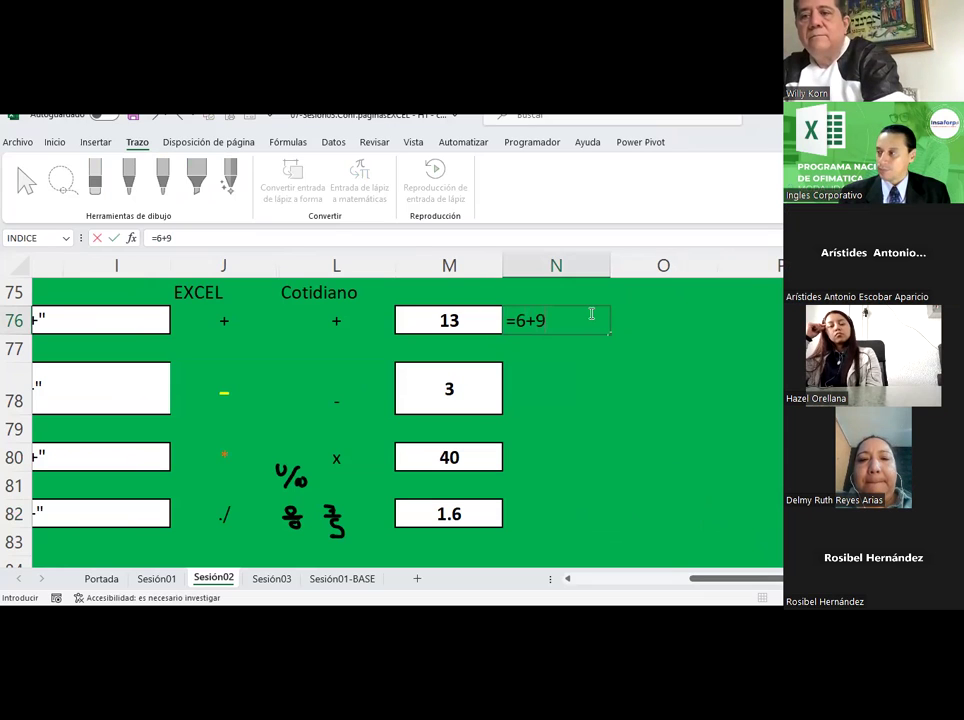
pyautogui.press('Return')
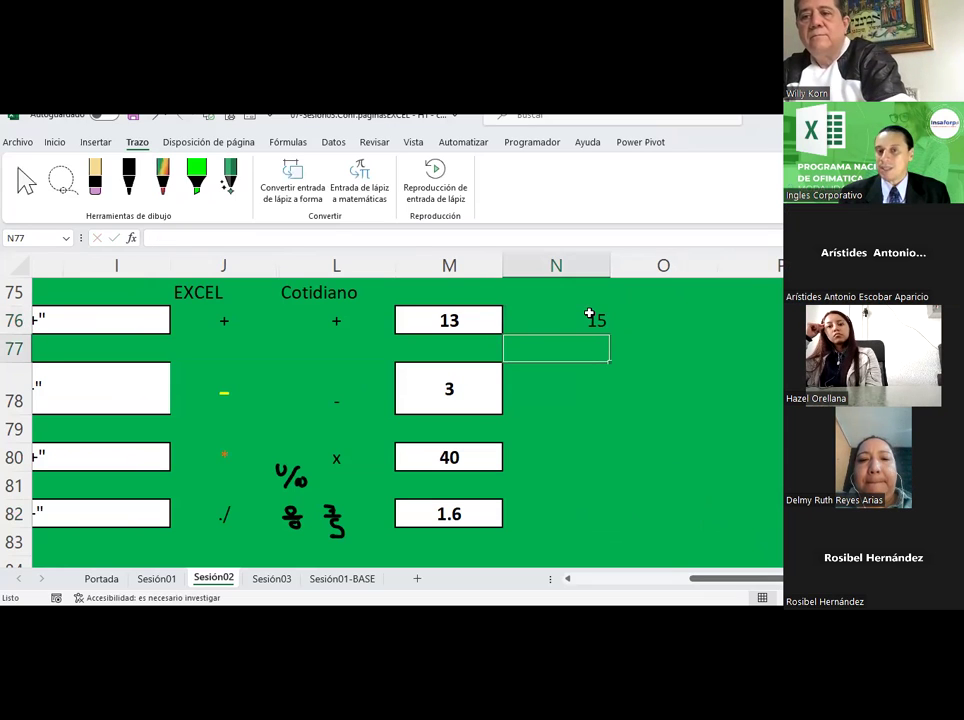
pyautogui.click(590, 318)
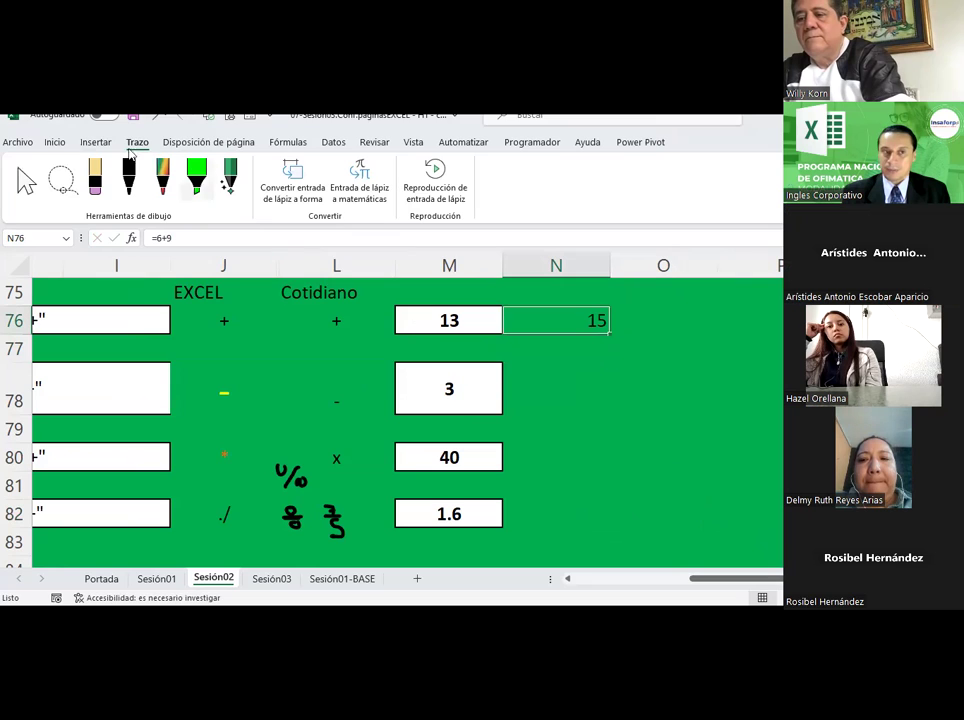
pyautogui.click(56, 144)
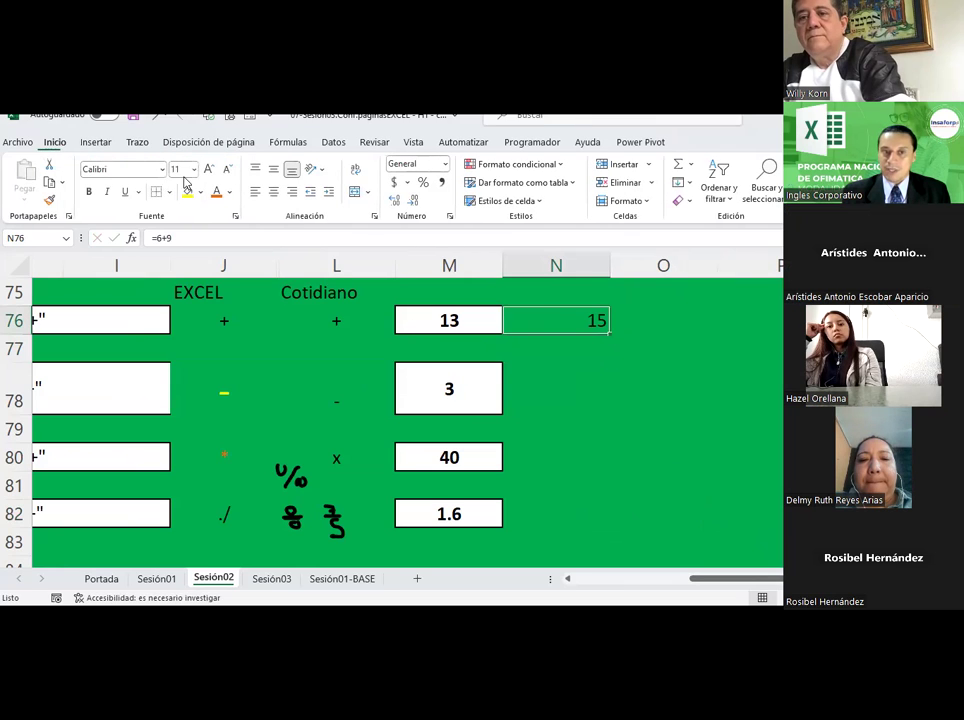
pyautogui.click(540, 407)
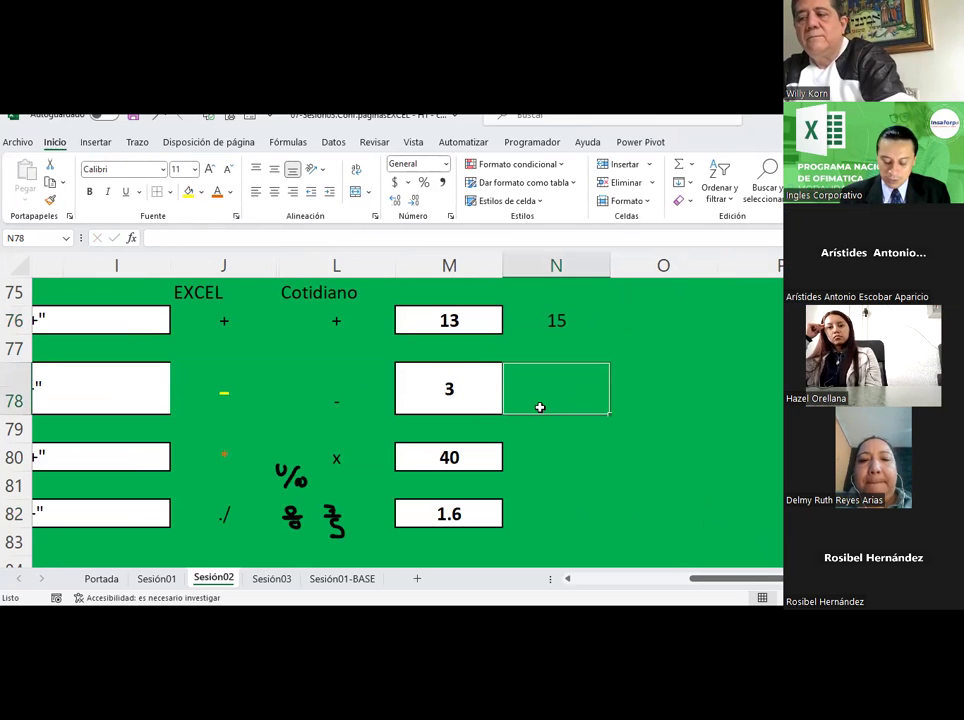
pyautogui.write('+6')
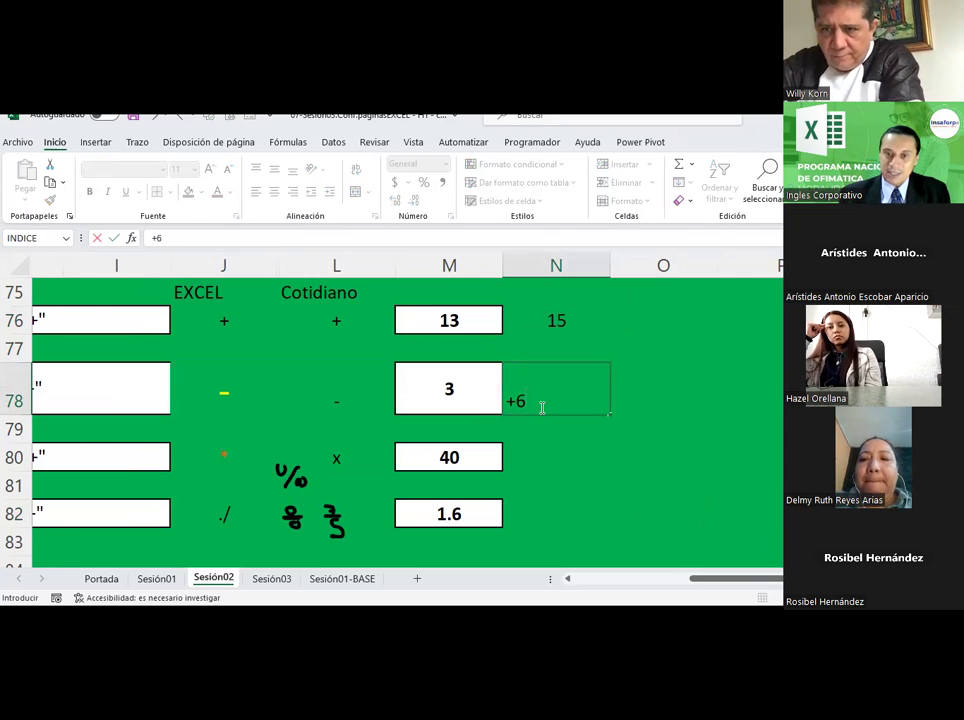
pyautogui.write('-9')
pyautogui.press('Return')
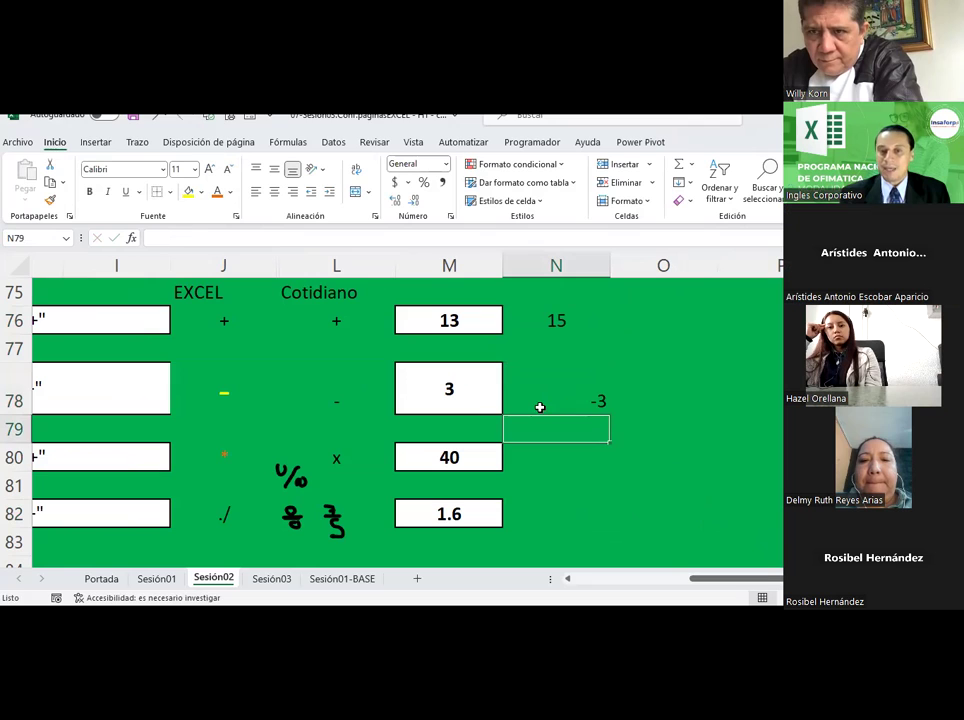
pyautogui.click(540, 407)
# Step: Centre the column N results N76:N82 vertically and horizontally
pyautogui.moveTo(550, 320); pyautogui.dragTo(553, 510)
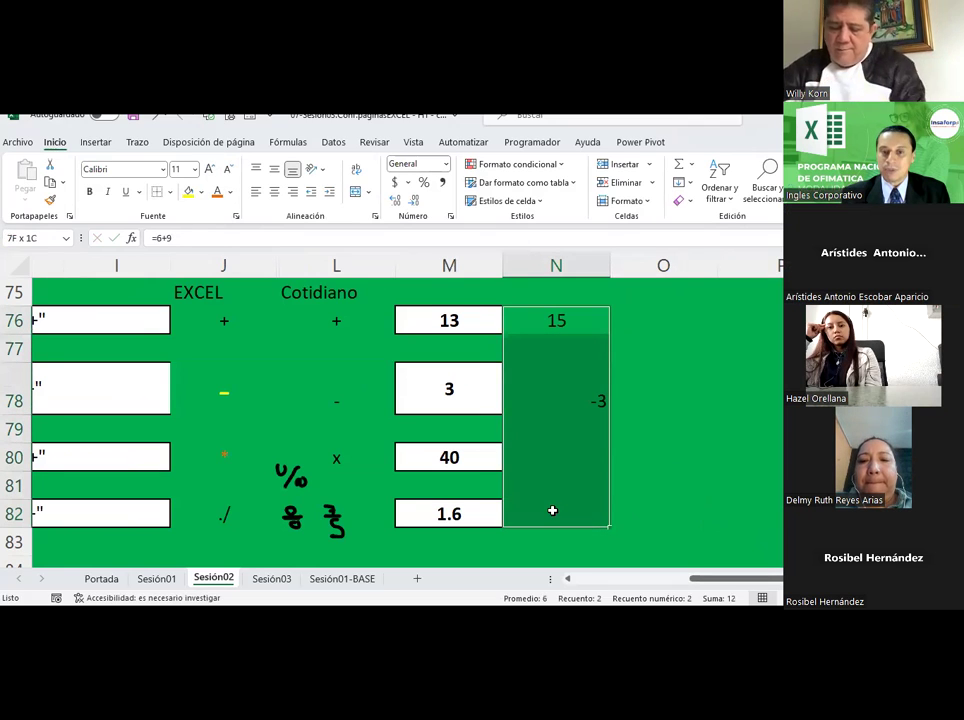
pyautogui.click(274, 170)
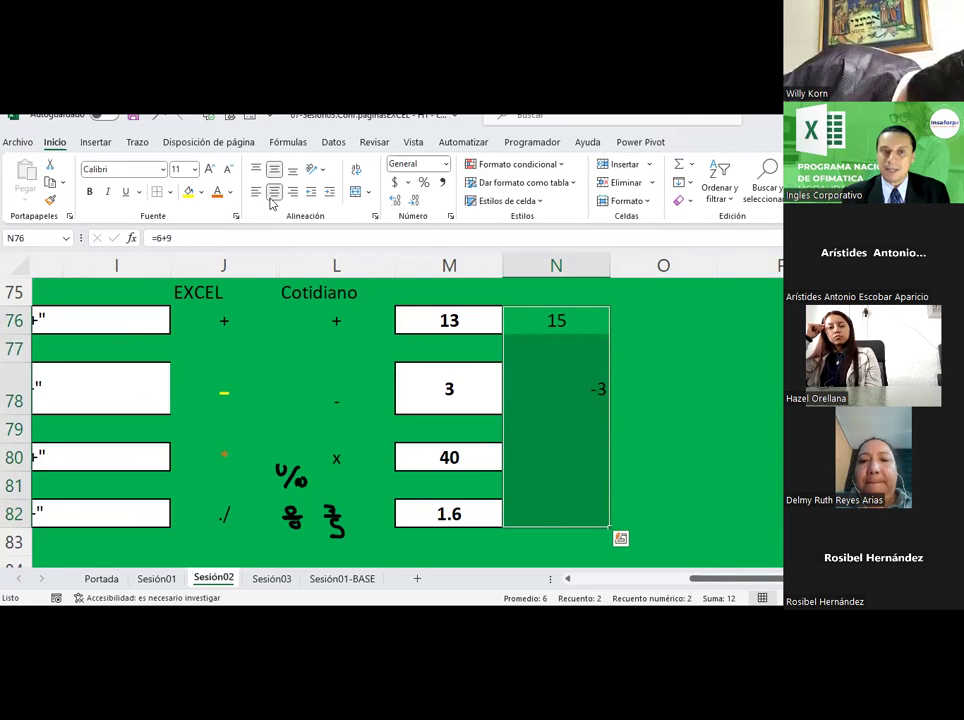
pyautogui.click(273, 192)
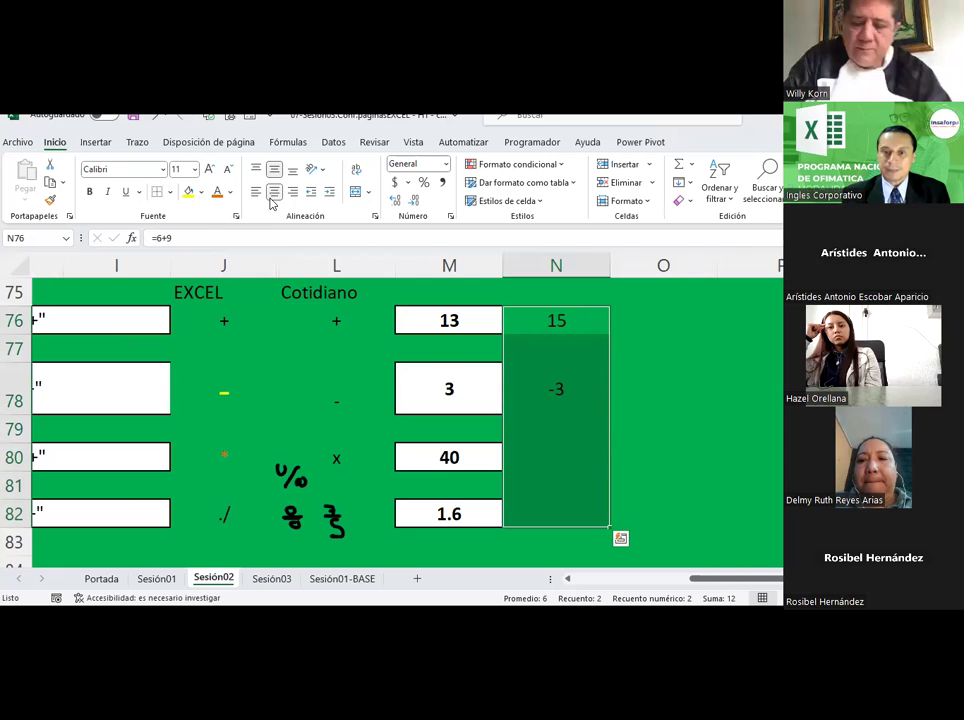
# Step: Enter +6*9 in N80
pyautogui.click(566, 452)
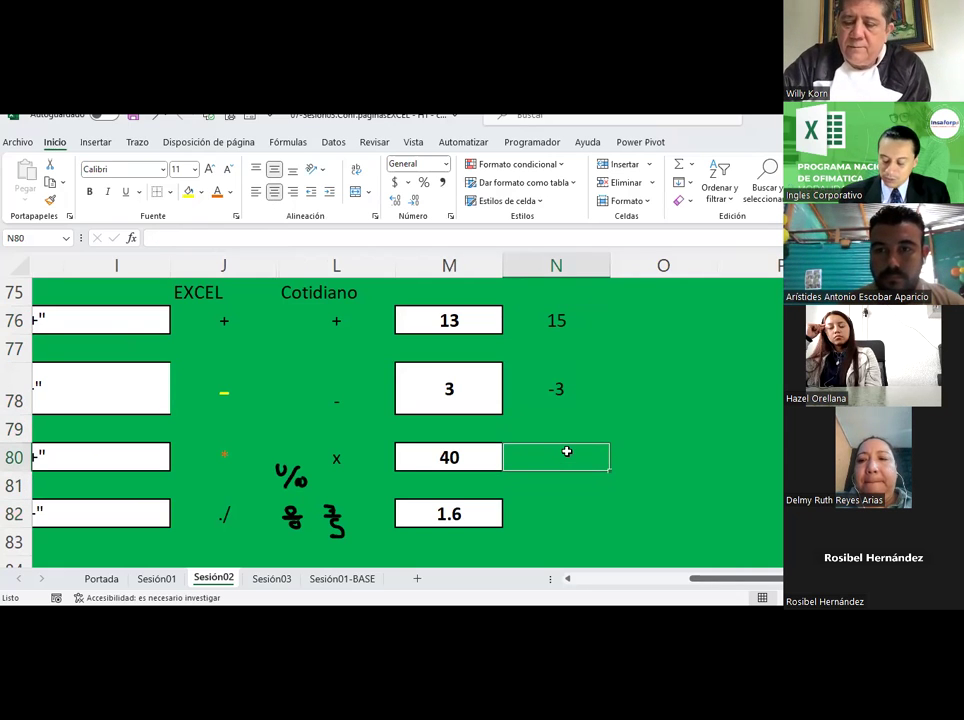
pyautogui.write('+6*9')
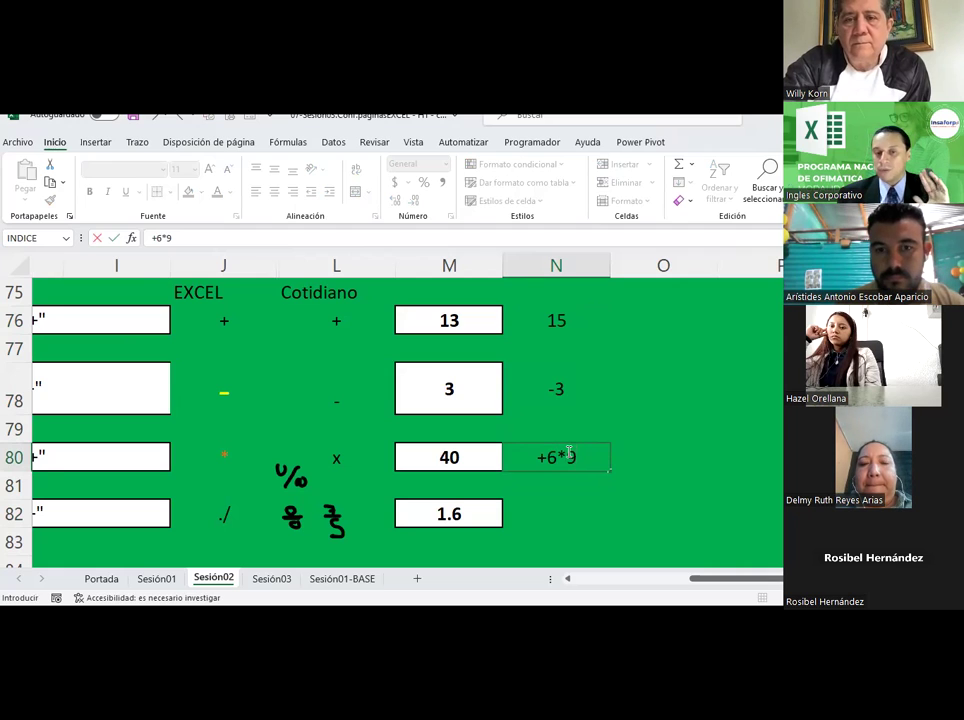
pyautogui.press('Return')
# Step: Enter =6/9 in N82 and reduce the decimals so it shows 0.67
pyautogui.scroll(-1, 566, 451)
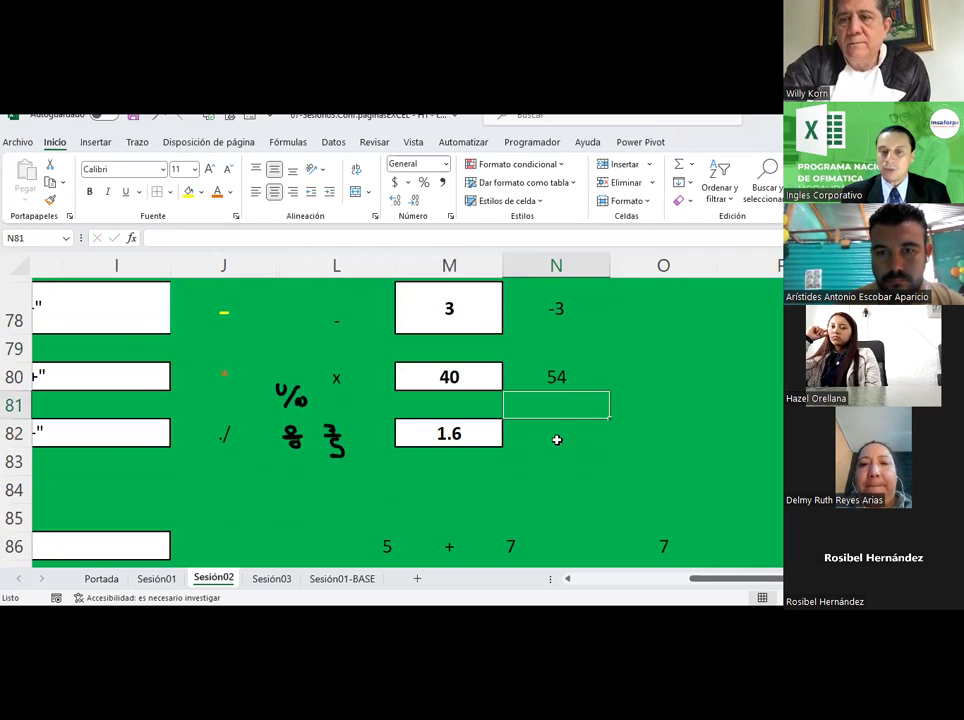
pyautogui.click(552, 430)
pyautogui.write('=6/9')
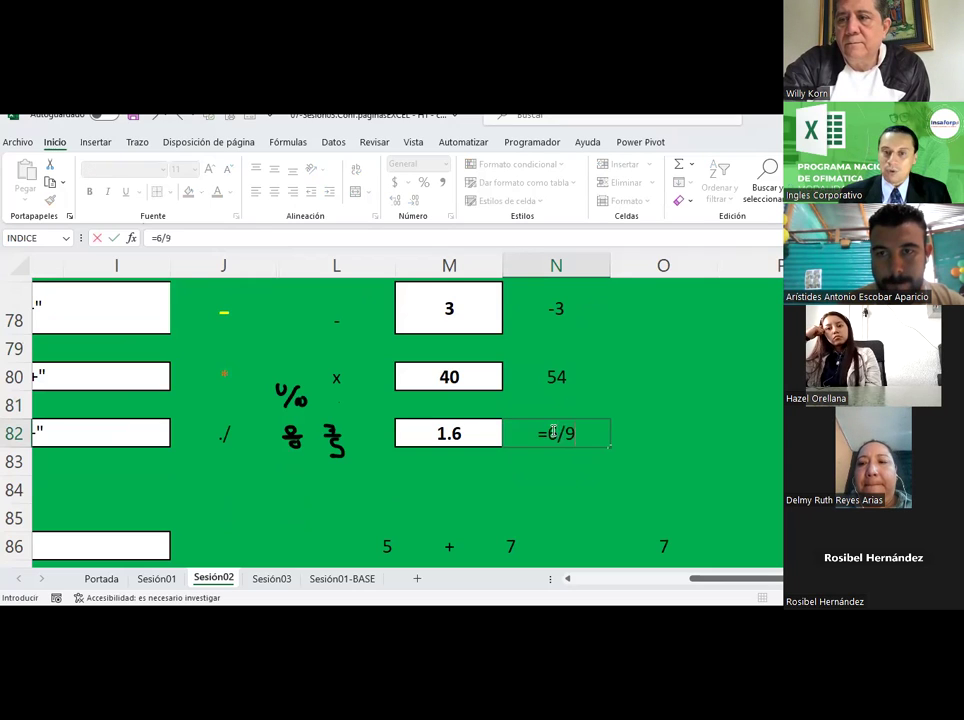
pyautogui.press('Return')
pyautogui.click(553, 432)
pyautogui.click(416, 201)
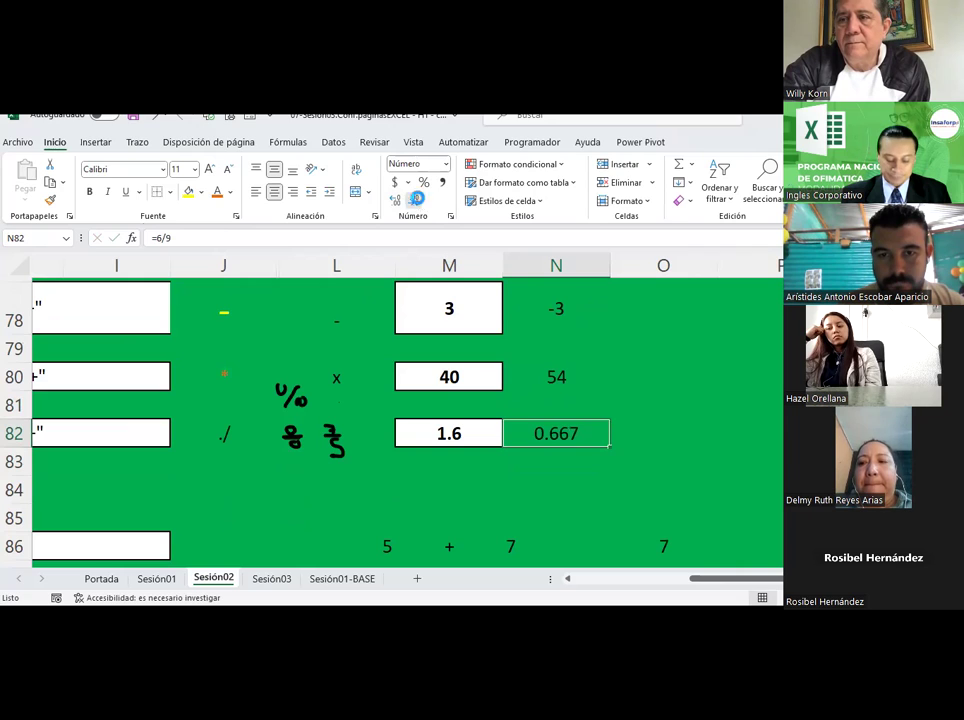
pyautogui.doubleClick(553, 433)
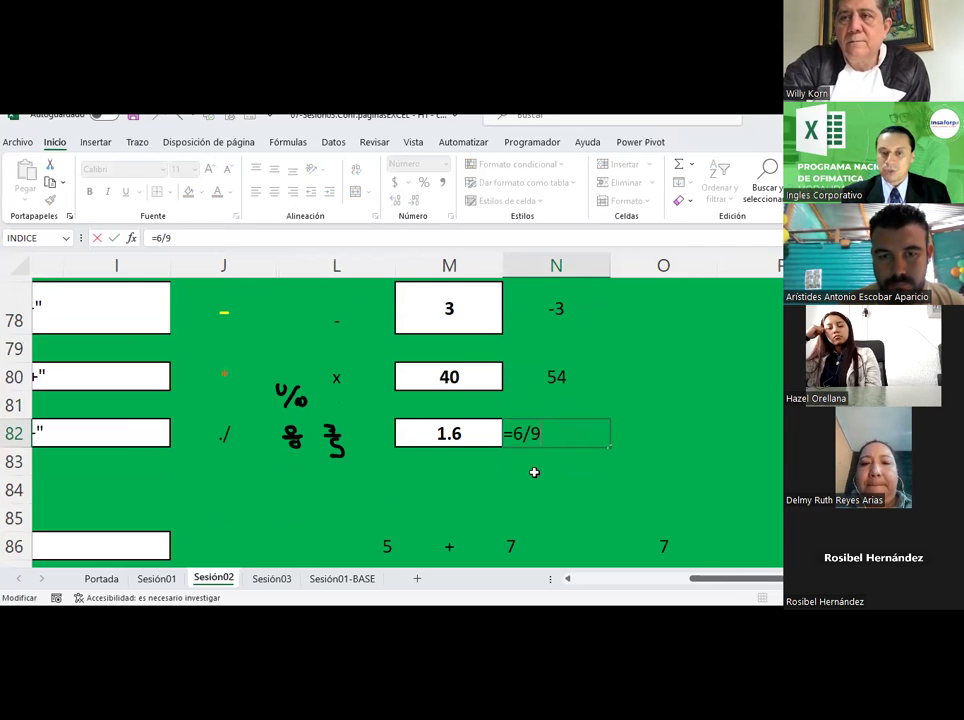
pyautogui.press('Return')
pyautogui.click(553, 436)
# Step: Check the multiplication result 54 in N80
pyautogui.scroll(2, 553, 440)
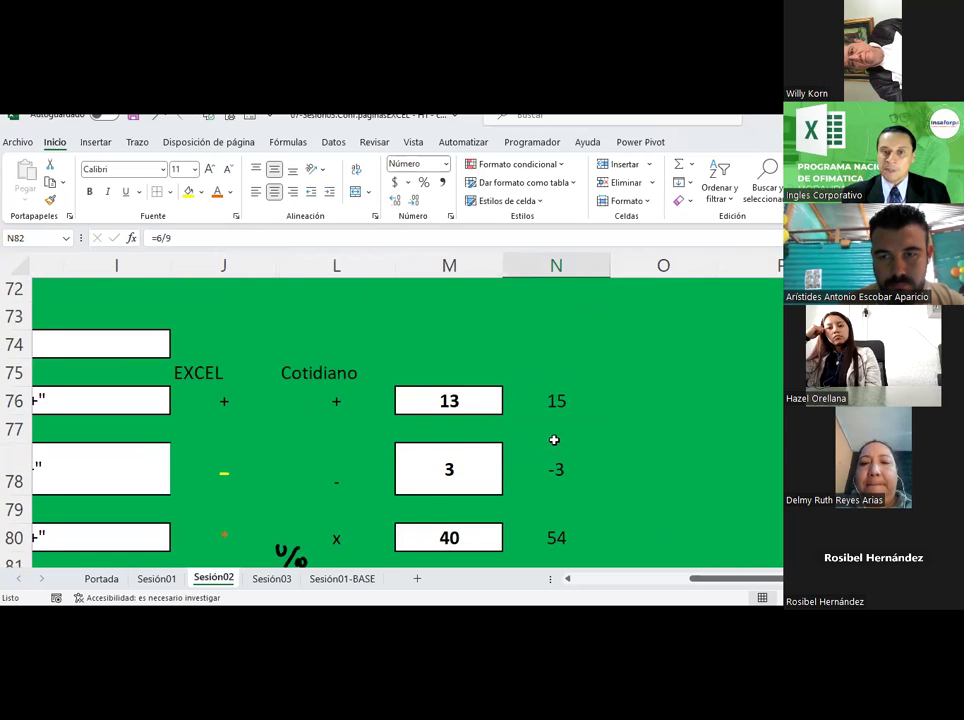
pyautogui.scroll(-1, 554, 440)
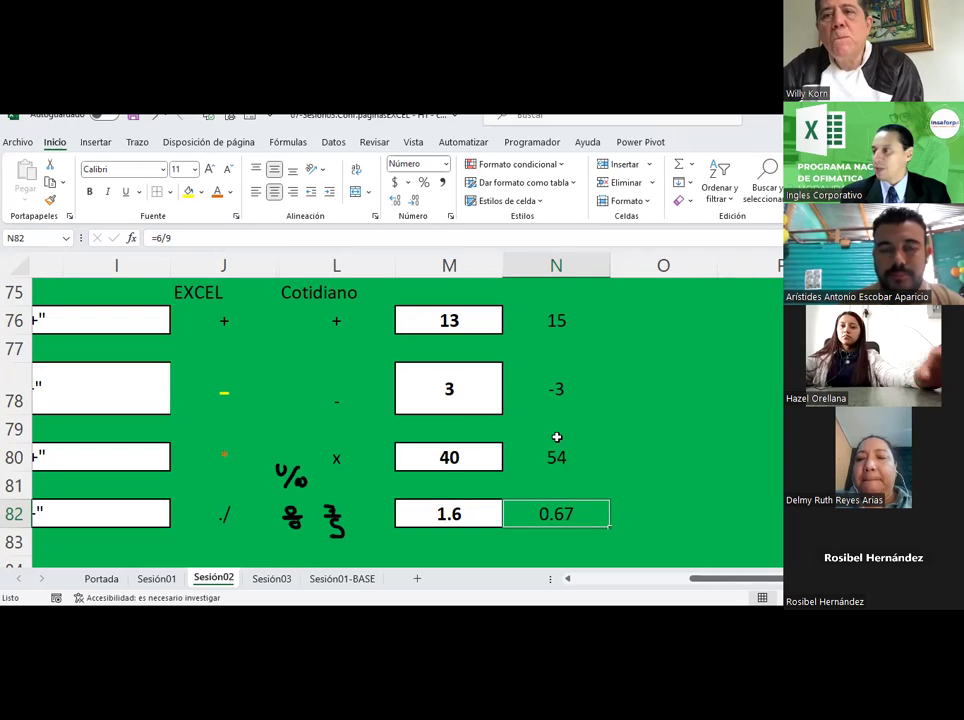
pyautogui.click(548, 453)
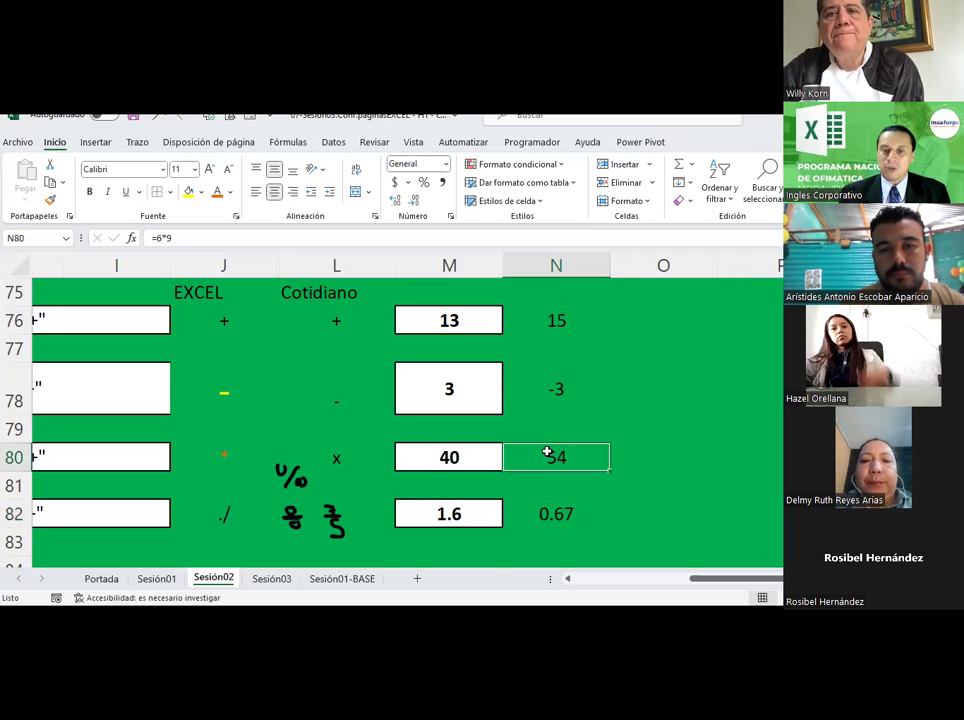
pyautogui.scroll(-2, 548, 453)
pyautogui.scroll(-2, 548, 453)
pyautogui.scroll(1, 600, 500)
# Step: Delete the old 5 + 7 example in L84:M90 and review the calculation-type labels
pyautogui.moveTo(716, 579)
pyautogui.mouseDown()
pyautogui.moveTo(643, 584)
pyautogui.moveTo(684, 581)
pyautogui.mouseUp()
pyautogui.moveTo(585, 338); pyautogui.dragTo(770, 500)
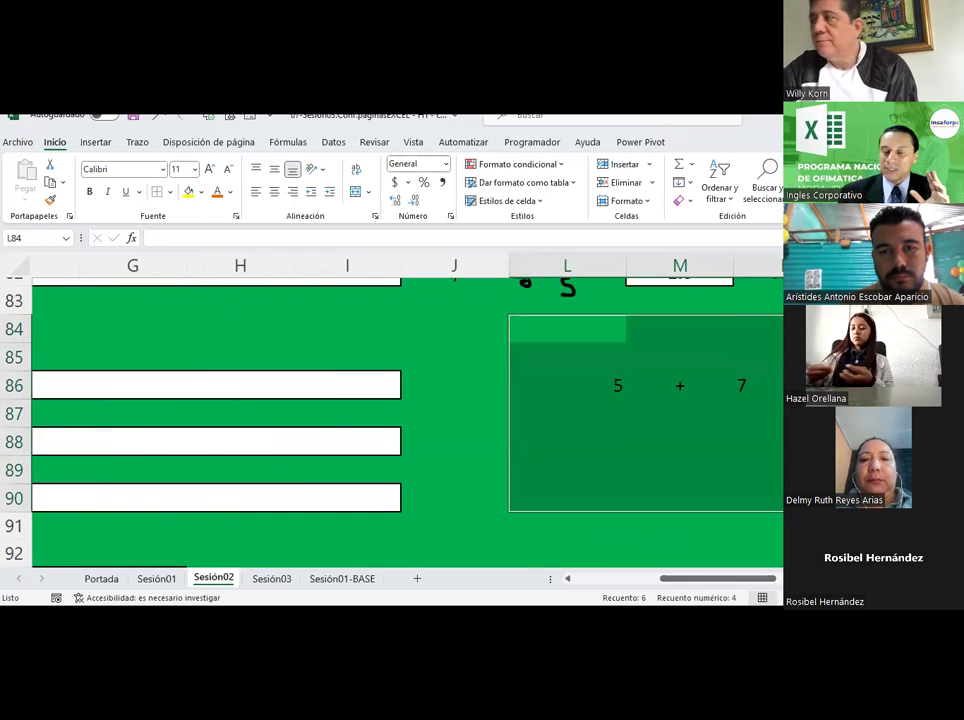
pyautogui.press('Delete')
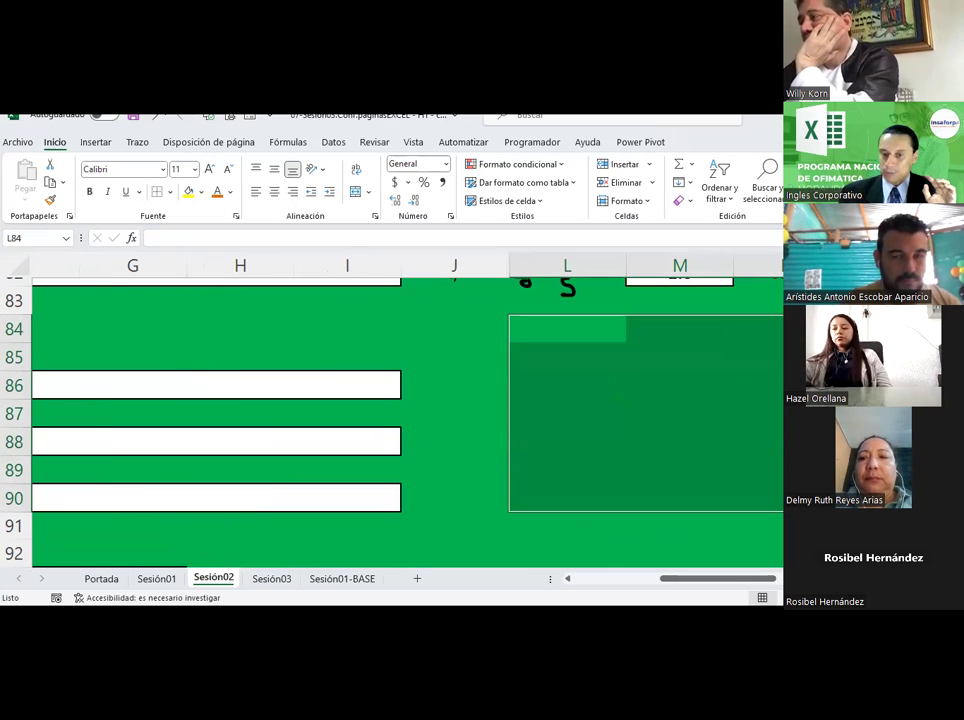
pyautogui.moveTo(710, 577)
pyautogui.mouseDown()
pyautogui.moveTo(658, 576)
pyautogui.moveTo(682, 577)
pyautogui.mouseUp()
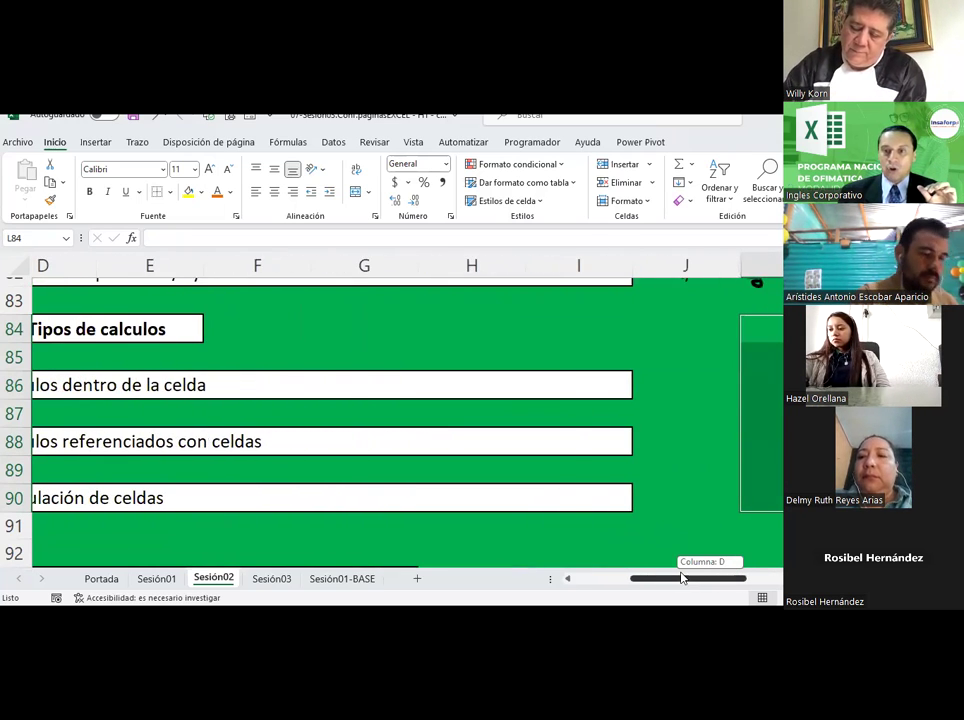
pyautogui.moveTo(682, 577); pyautogui.dragTo(676, 578)
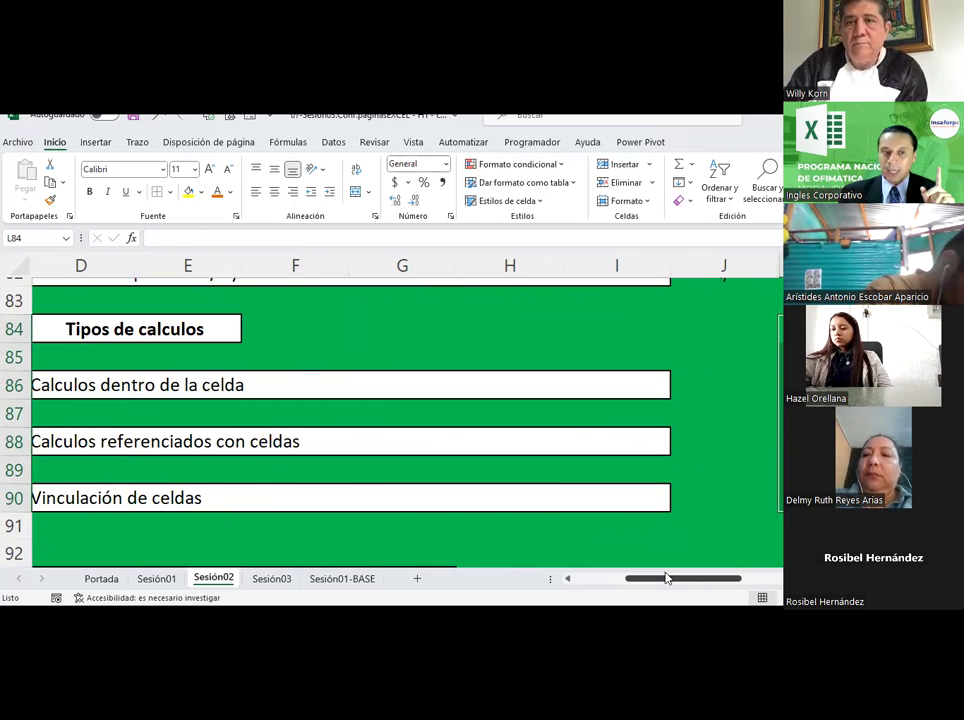
pyautogui.moveTo(676, 578); pyautogui.dragTo(657, 578)
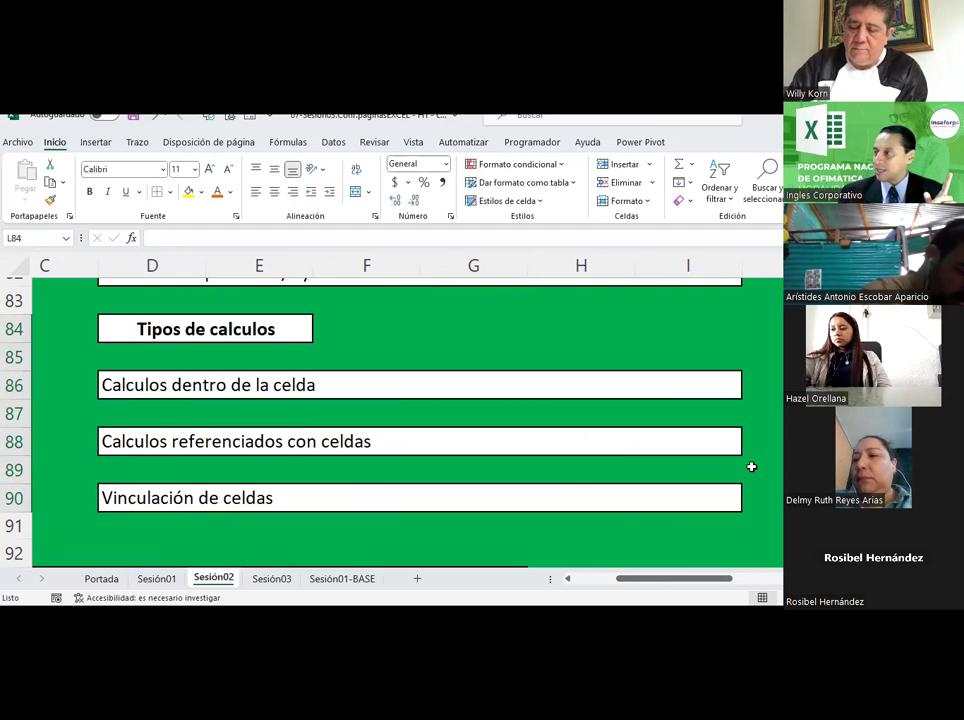
pyautogui.click(265, 503)
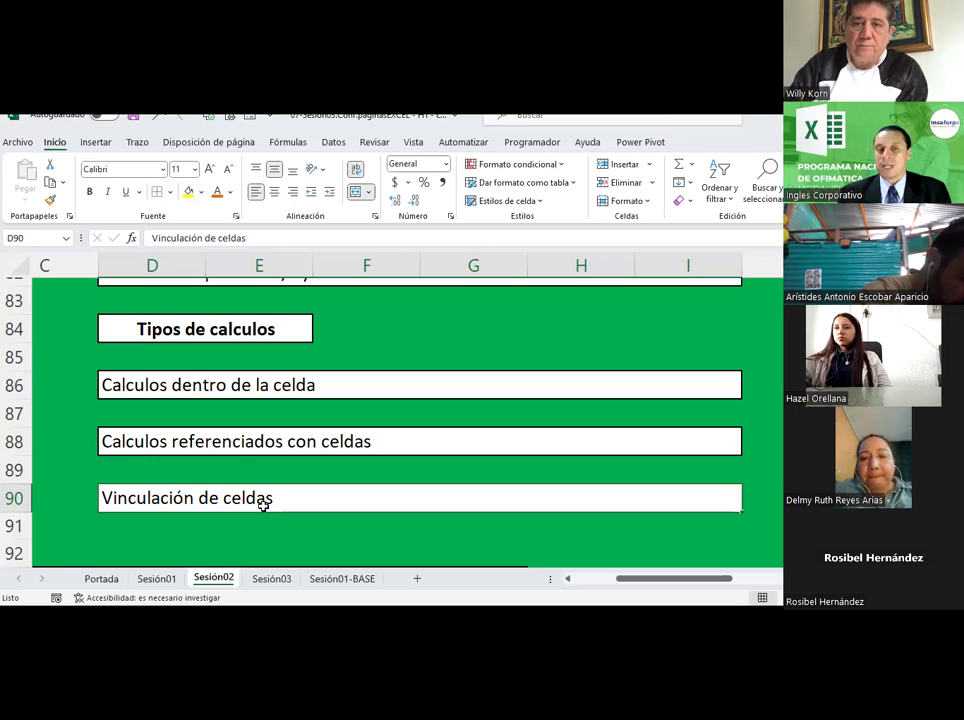
pyautogui.moveTo(645, 583); pyautogui.dragTo(675, 583)
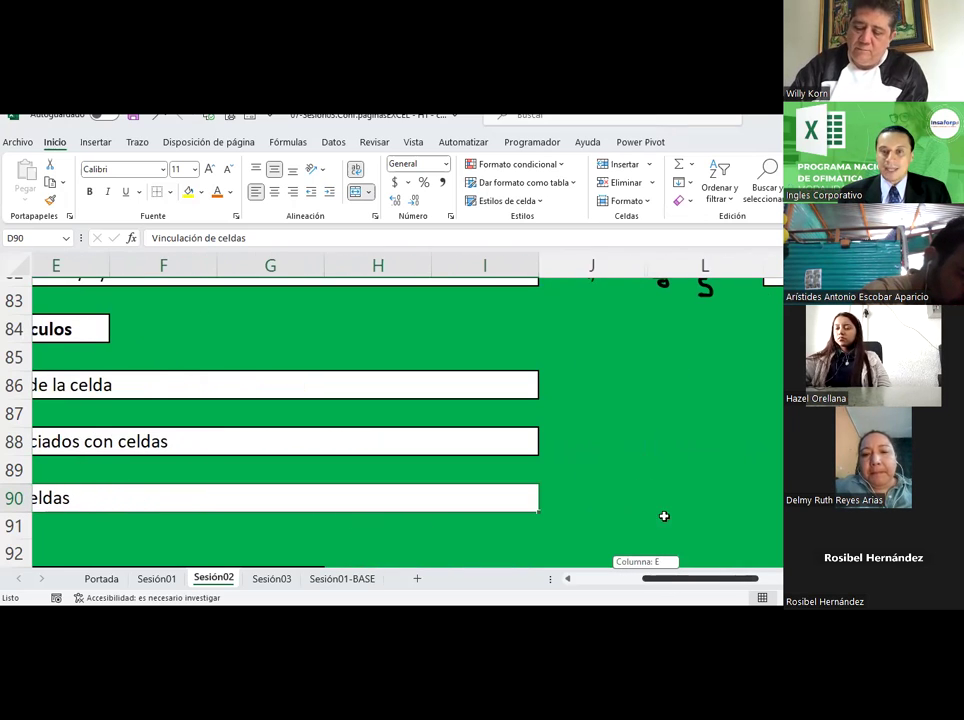
# Step: Type the headings Valor 1 in J85 and Valor 2 in L85
pyautogui.click(616, 354)
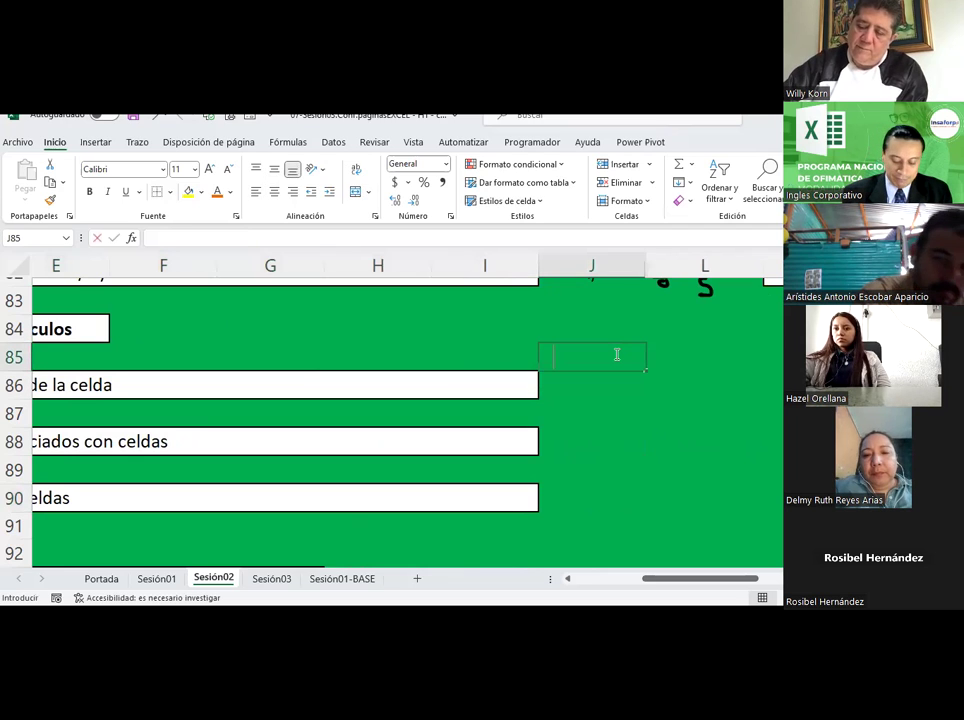
pyautogui.write('Valor 1')
pyautogui.press('Tab')
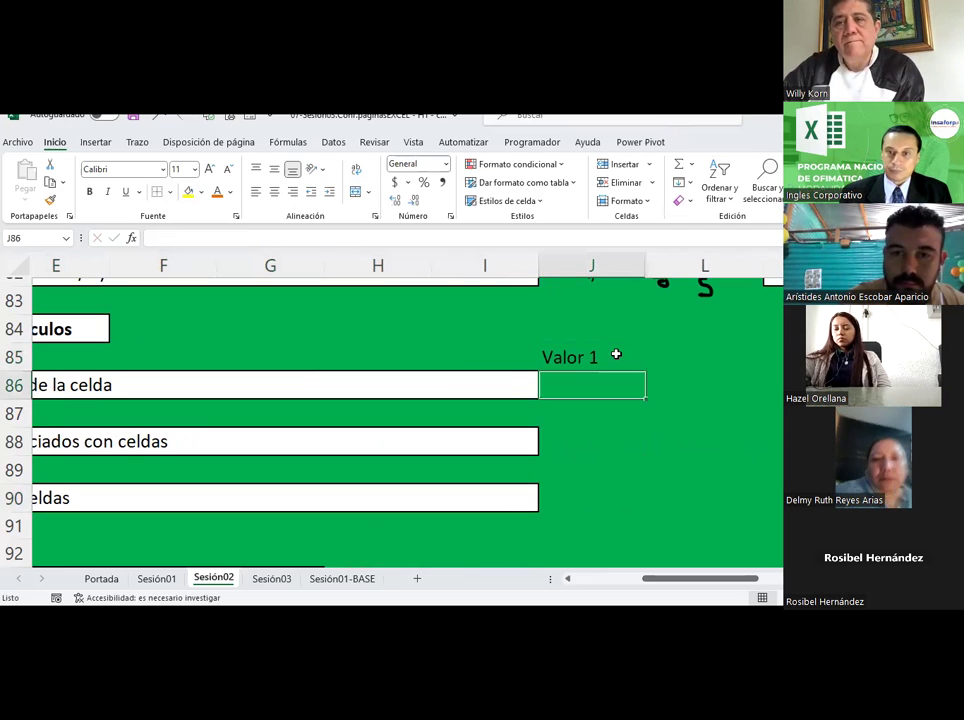
pyautogui.write('Valor')
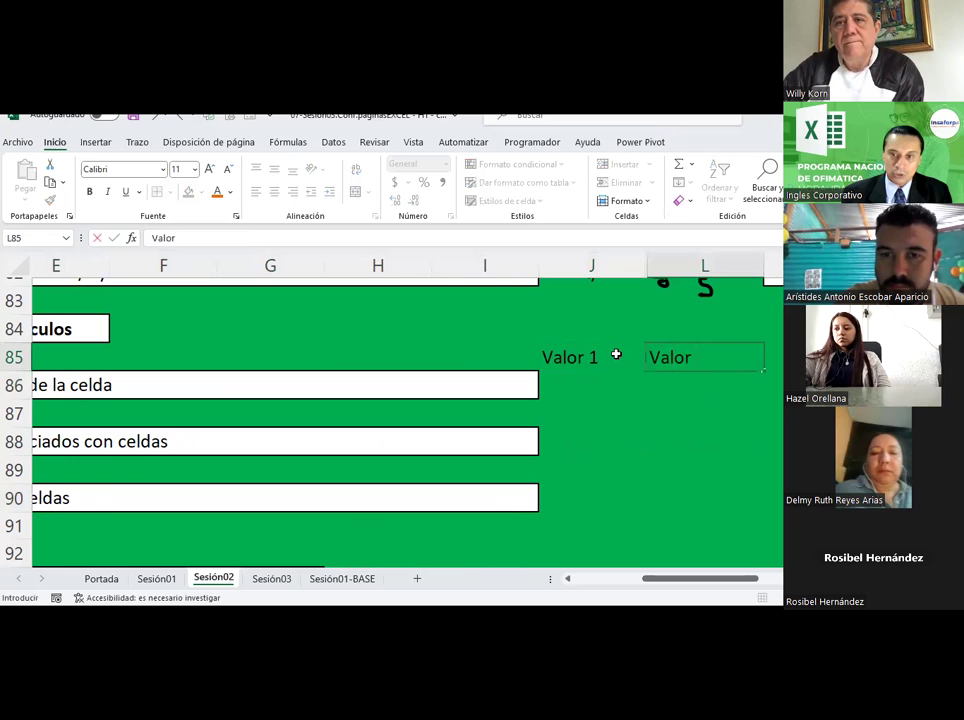
pyautogui.write(' 2')
pyautogui.press('Return')
# Step: Enter 8 in J86 and 21 in L86
pyautogui.press('Left')
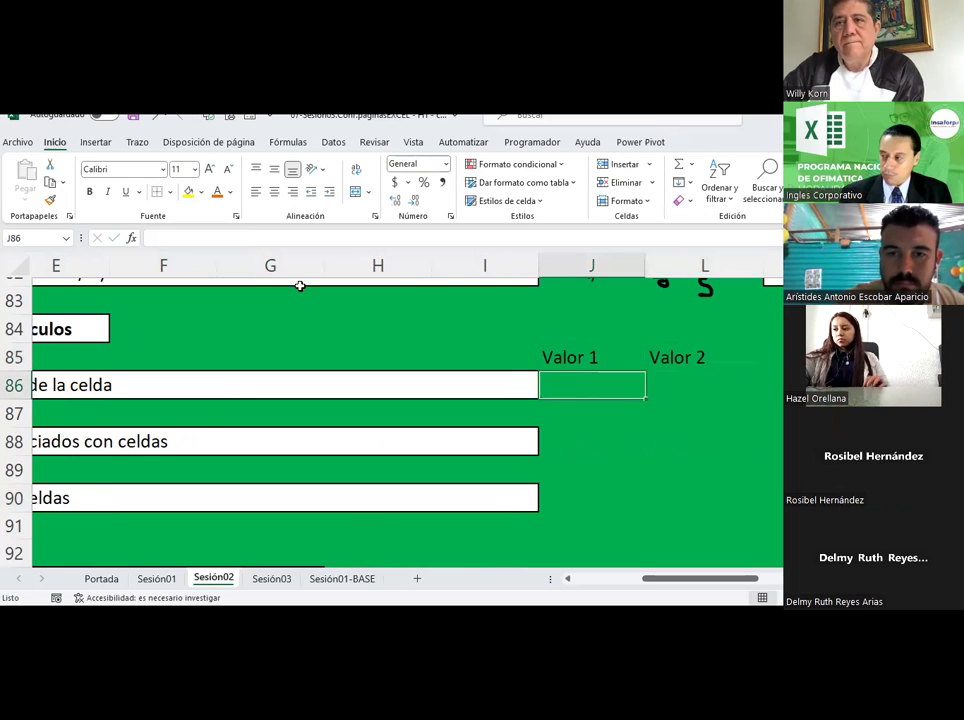
pyautogui.write('8')
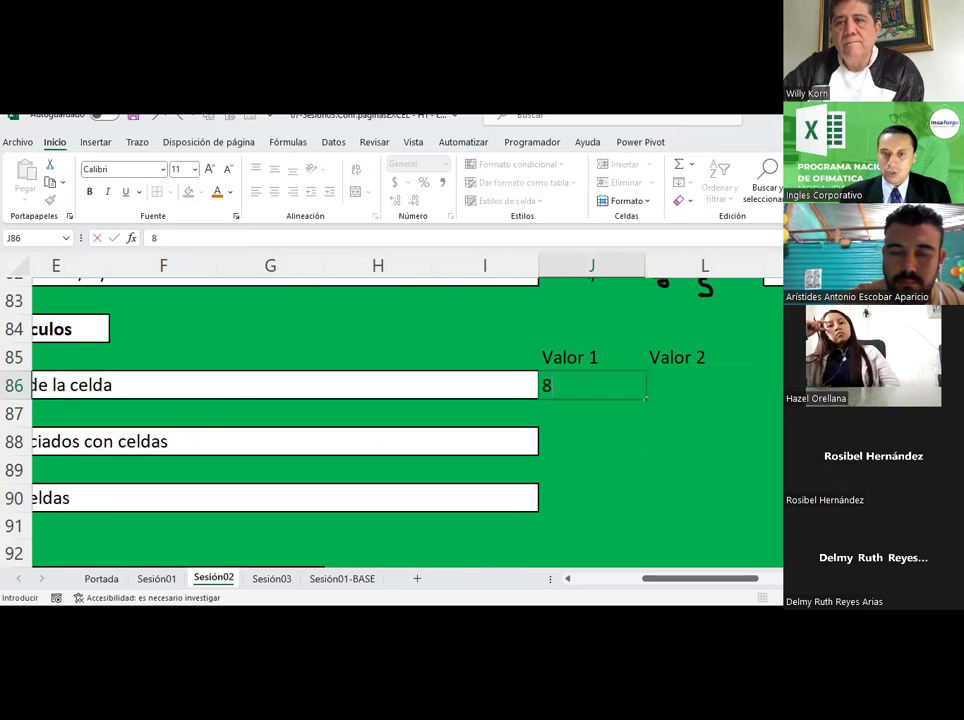
pyautogui.press('Tab')
pyautogui.write('21')
pyautogui.press('Return')
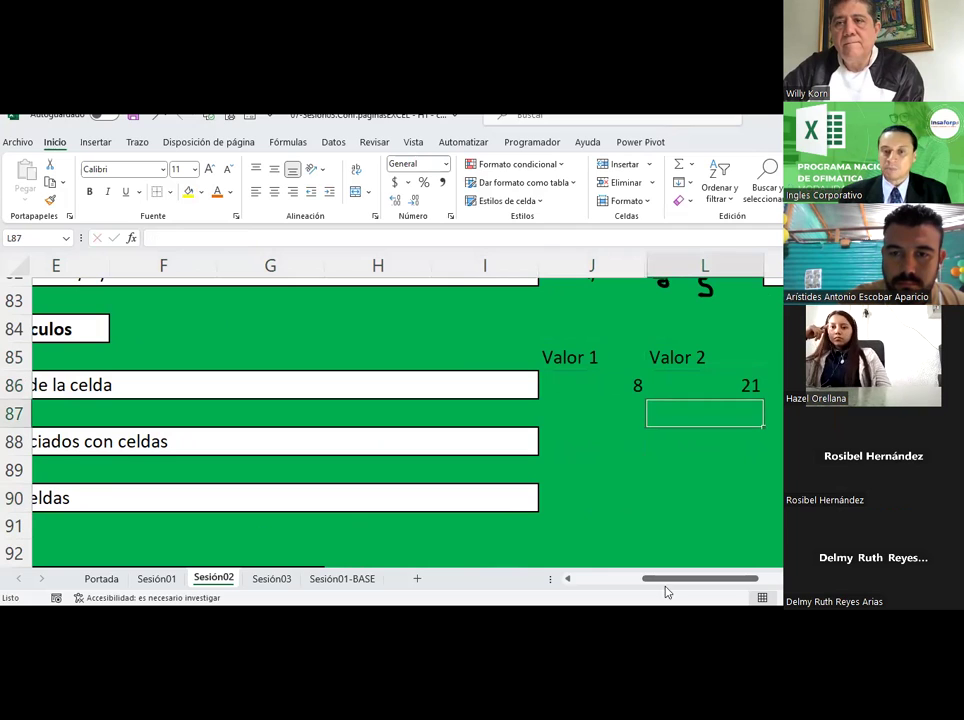
# Step: Repeat the values 8 and 21 in rows 88 and 90
pyautogui.moveTo(630, 394); pyautogui.dragTo(700, 497)
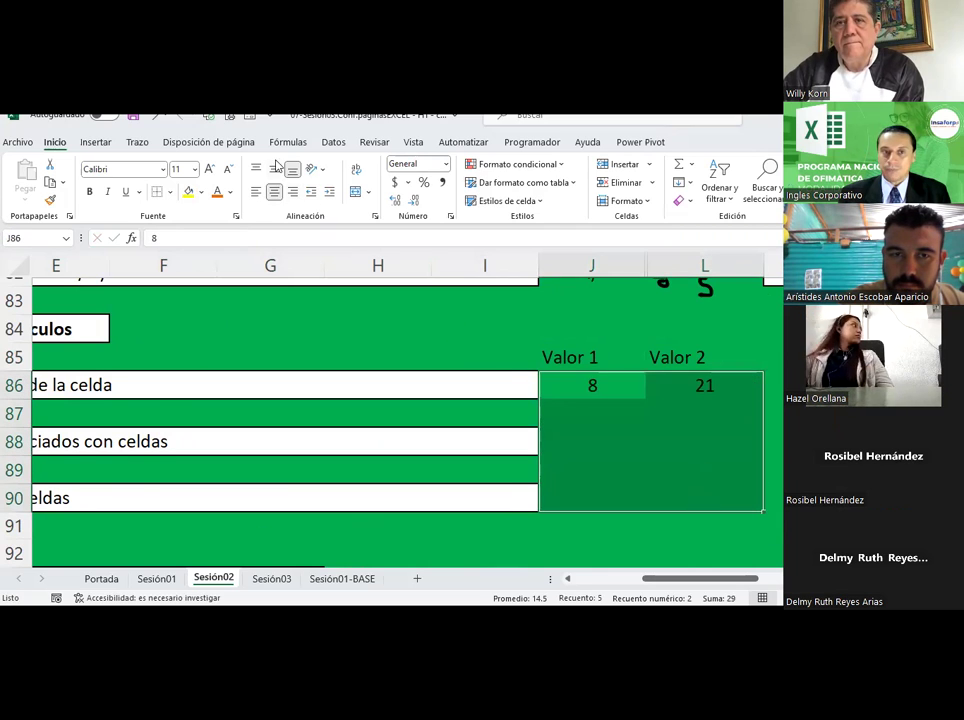
pyautogui.click(593, 432)
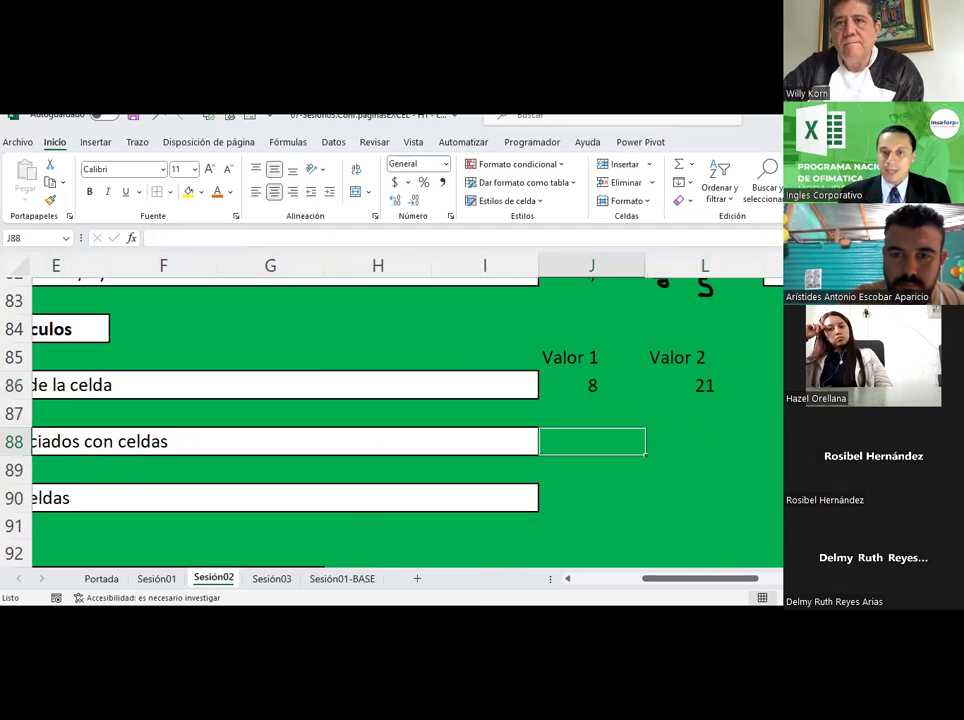
pyautogui.write('8')
pyautogui.press('Tab')
pyautogui.write('21')
pyautogui.press('Down')
# Step: Type the Total heading in M85
pyautogui.press('Down')
pyautogui.press('Left')
pyautogui.write('8')
pyautogui.press('Tab')
pyautogui.write('21')
pyautogui.press('Tab')
pyautogui.press('Up')
pyautogui.press('Up')
pyautogui.press('Up')
pyautogui.press('Up')
pyautogui.press('Up')
pyautogui.press('Up')
pyautogui.press('Down')
pyautogui.write('Tota')
pyautogui.press('Return')
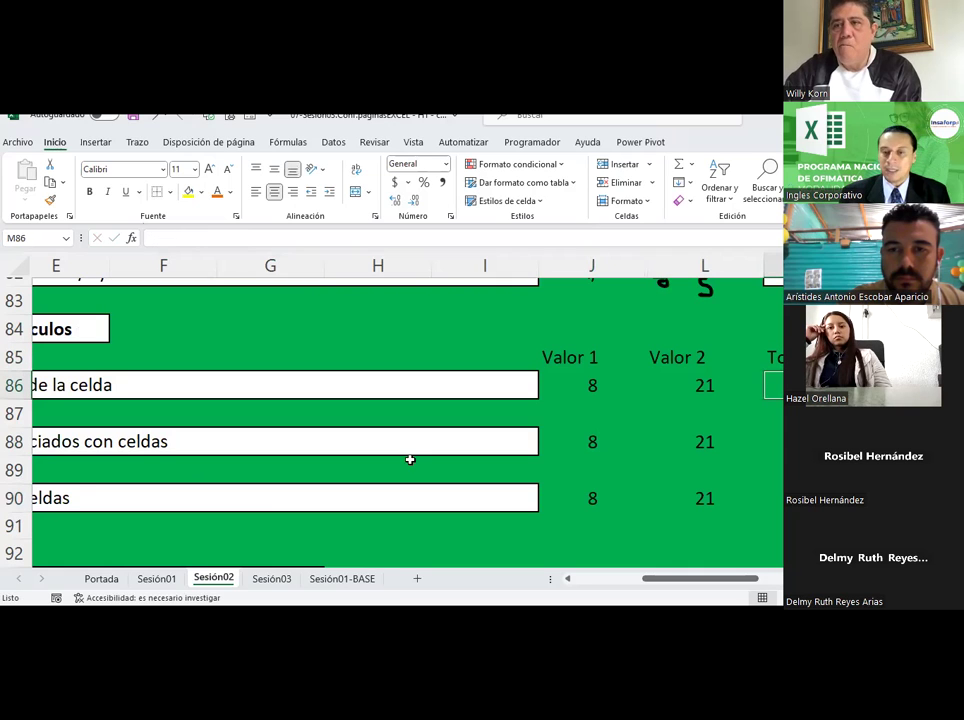
# Step: Merge and vertically centre M85:M90, and edit the Total heading
pyautogui.moveTo(773, 357); pyautogui.dragTo(776, 499)
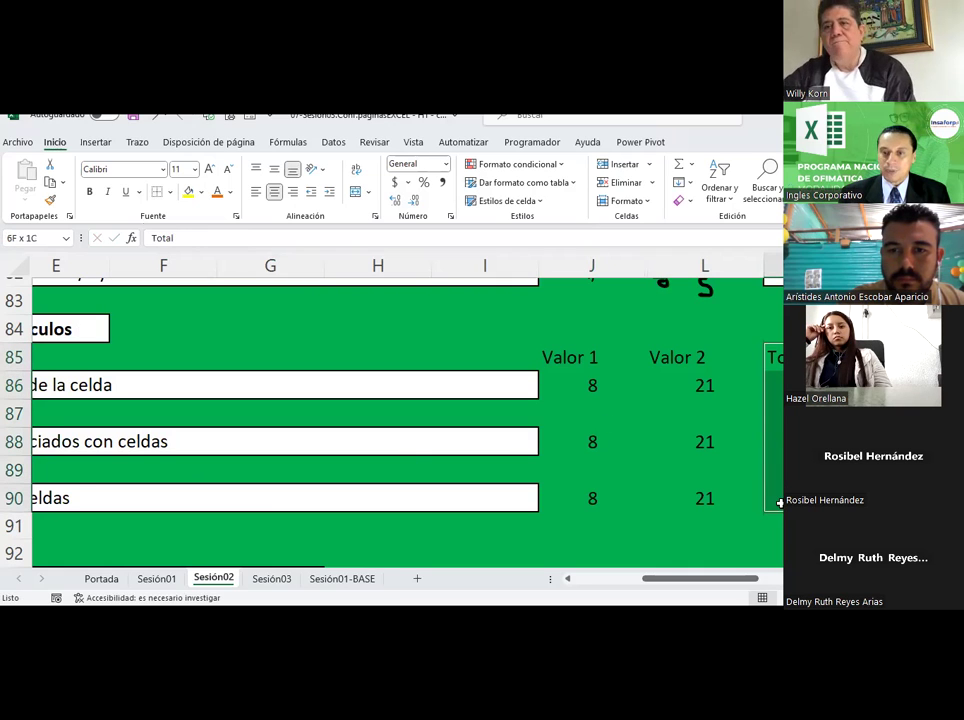
pyautogui.click(356, 191)
pyautogui.click(274, 169)
pyautogui.click(152, 238)
pyautogui.write('Sum')
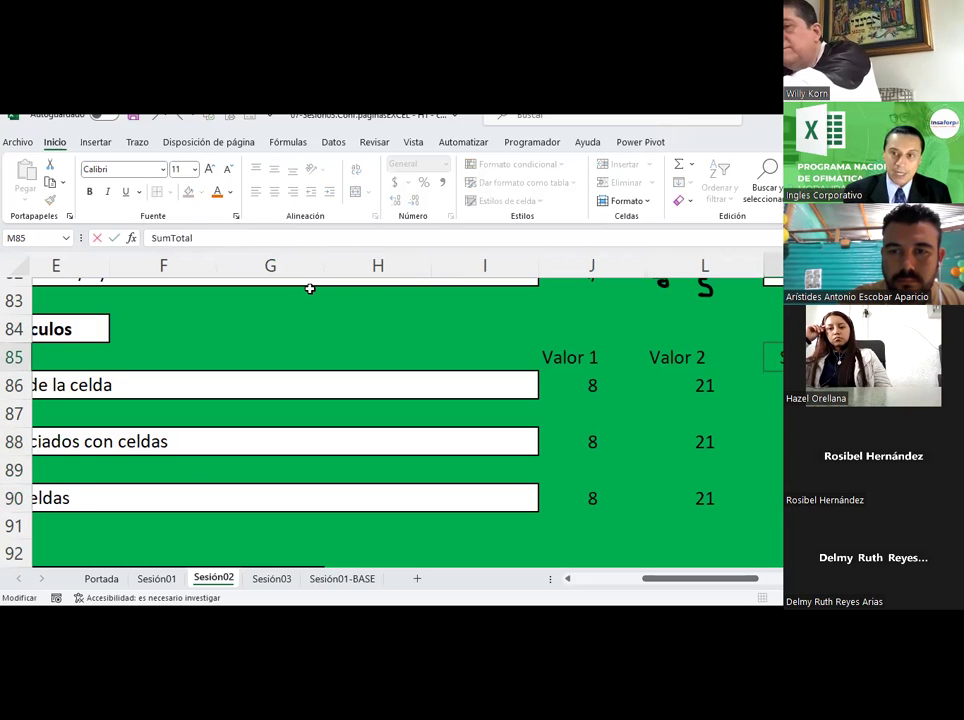
pyautogui.press('Return')
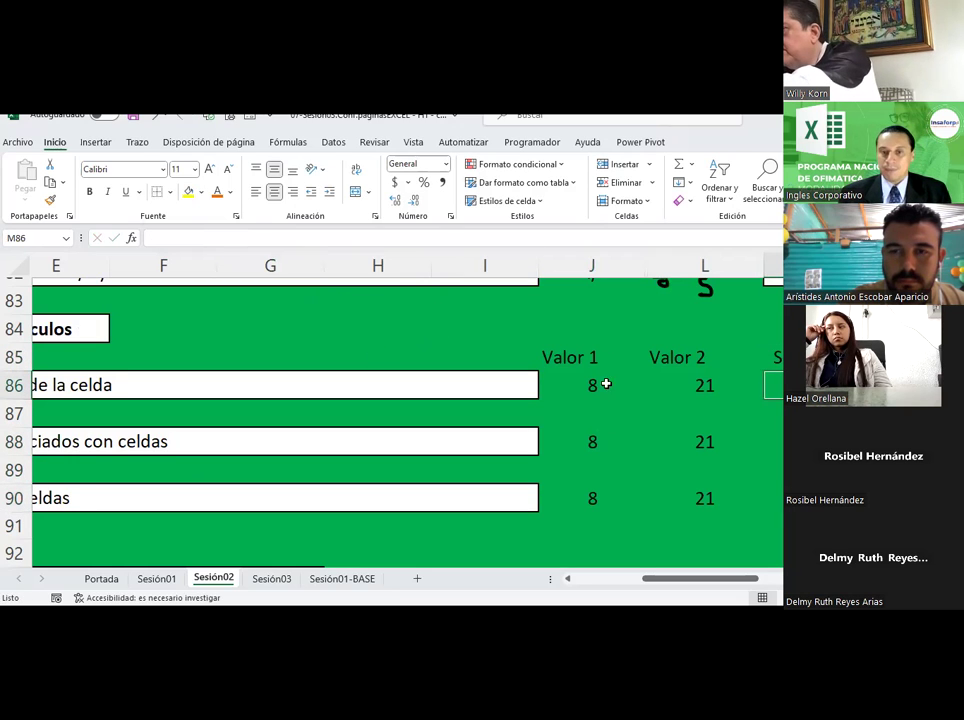
# Step: Apply font colours: orange to J86:M86, dark to J88:M88 and white to J90:M90
pyautogui.moveTo(600, 385); pyautogui.dragTo(775, 385)
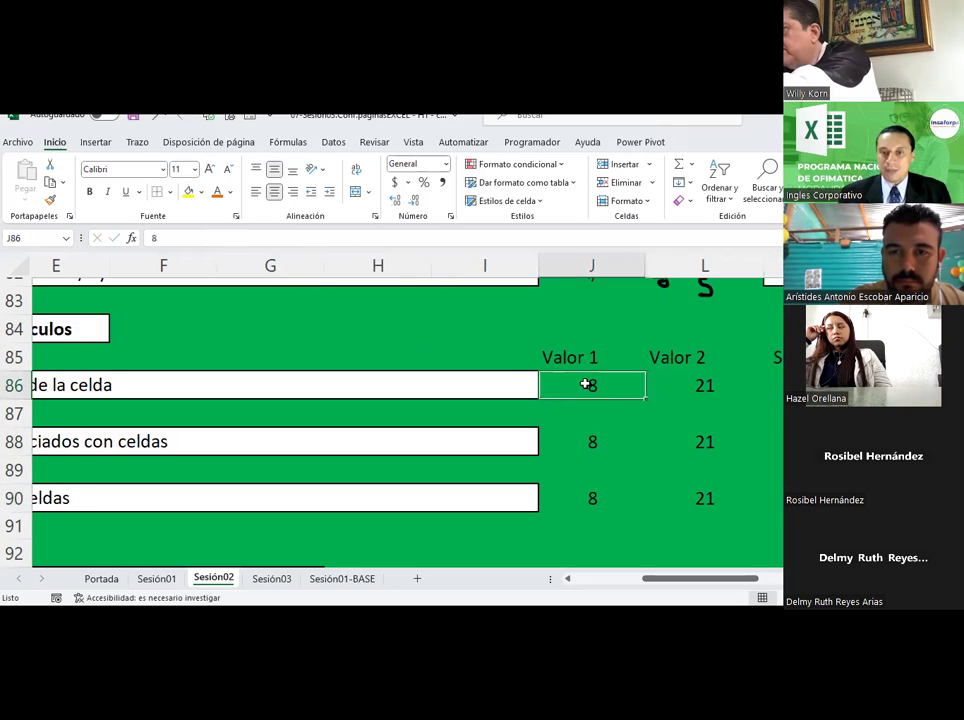
pyautogui.click(216, 191)
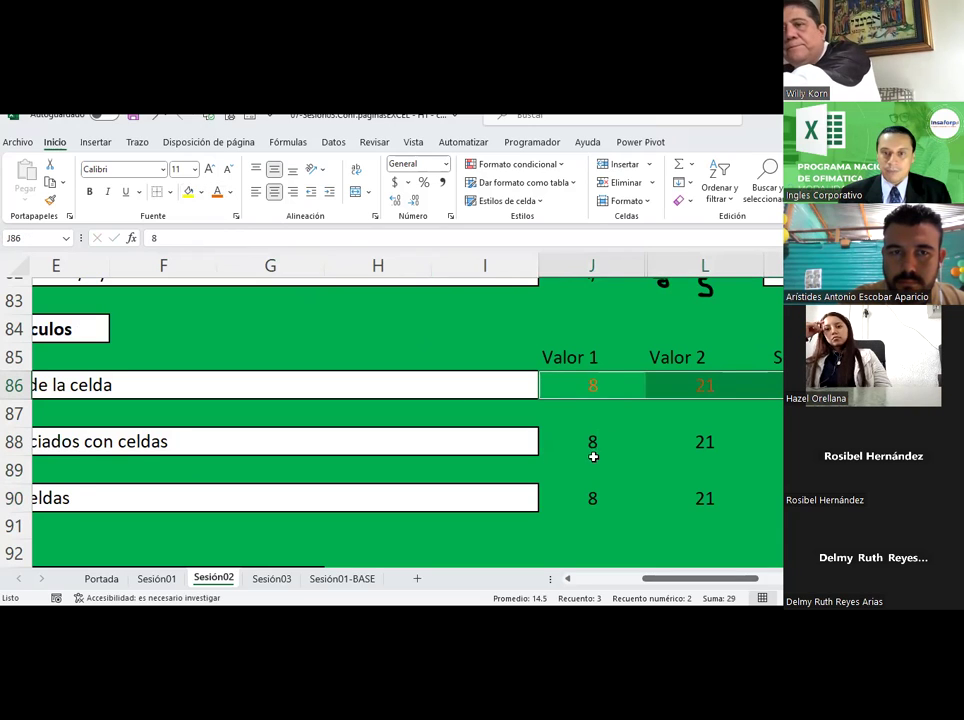
pyautogui.moveTo(578, 440); pyautogui.dragTo(775, 441)
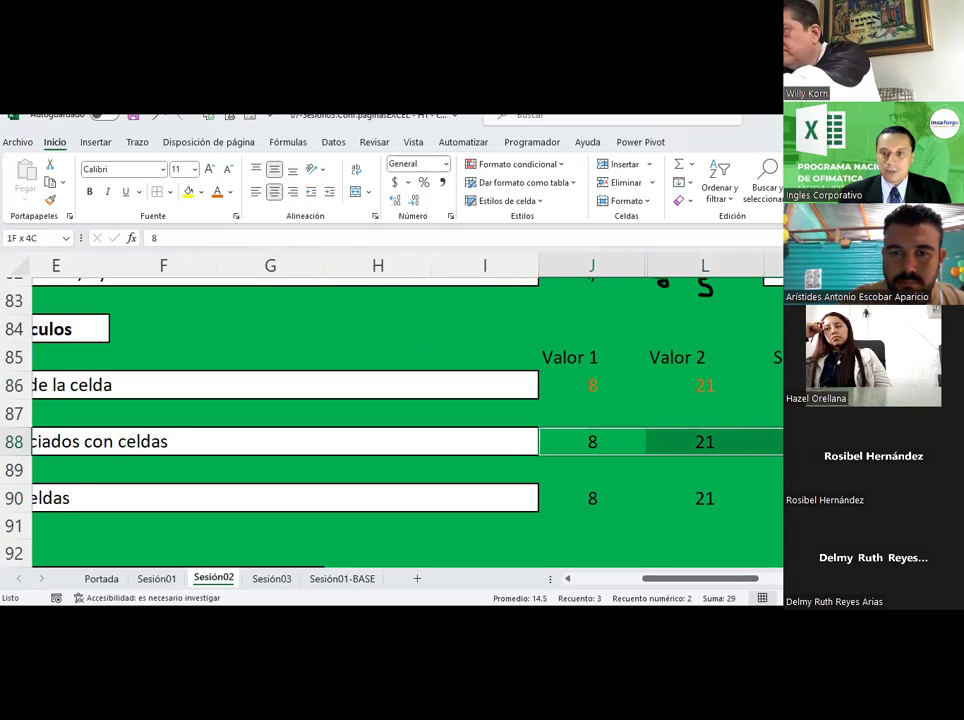
pyautogui.click(230, 191)
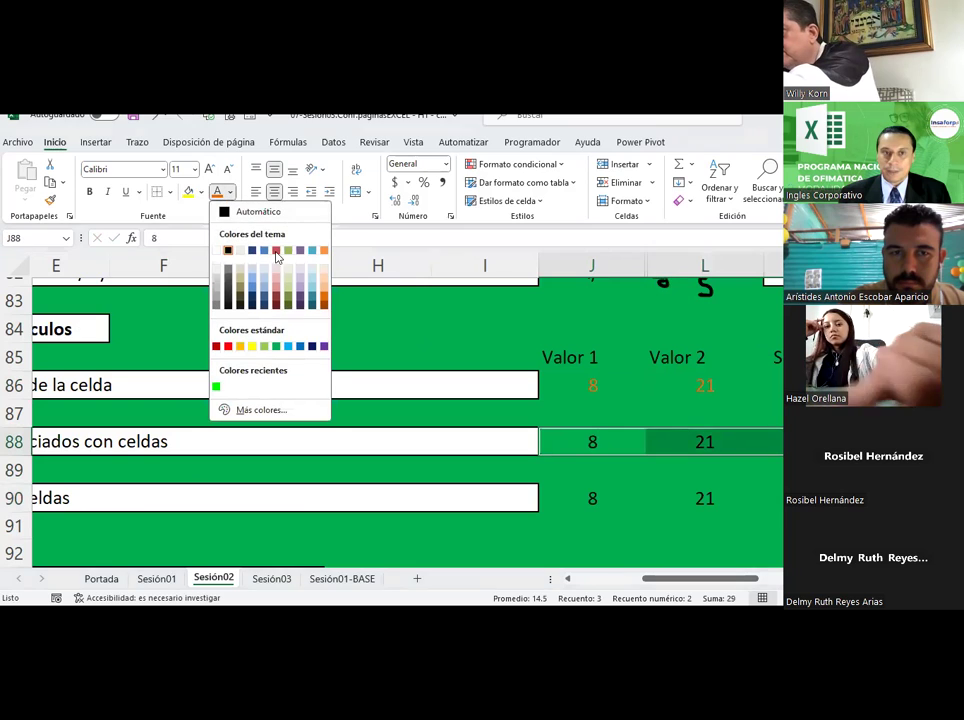
pyautogui.click(299, 305)
pyautogui.moveTo(583, 498); pyautogui.dragTo(775, 498)
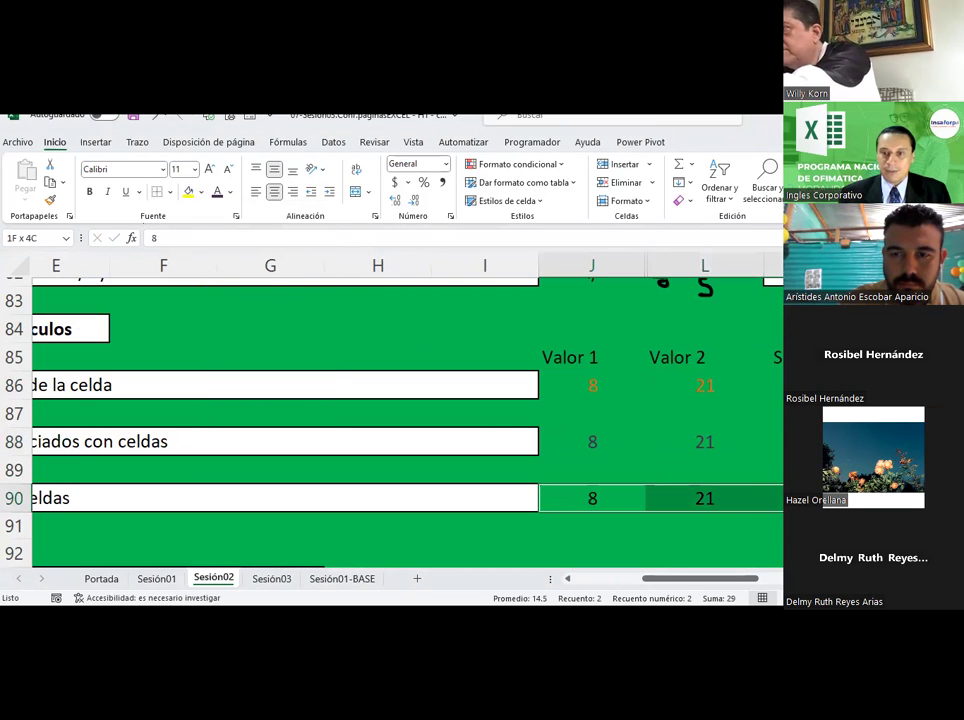
pyautogui.click(230, 192)
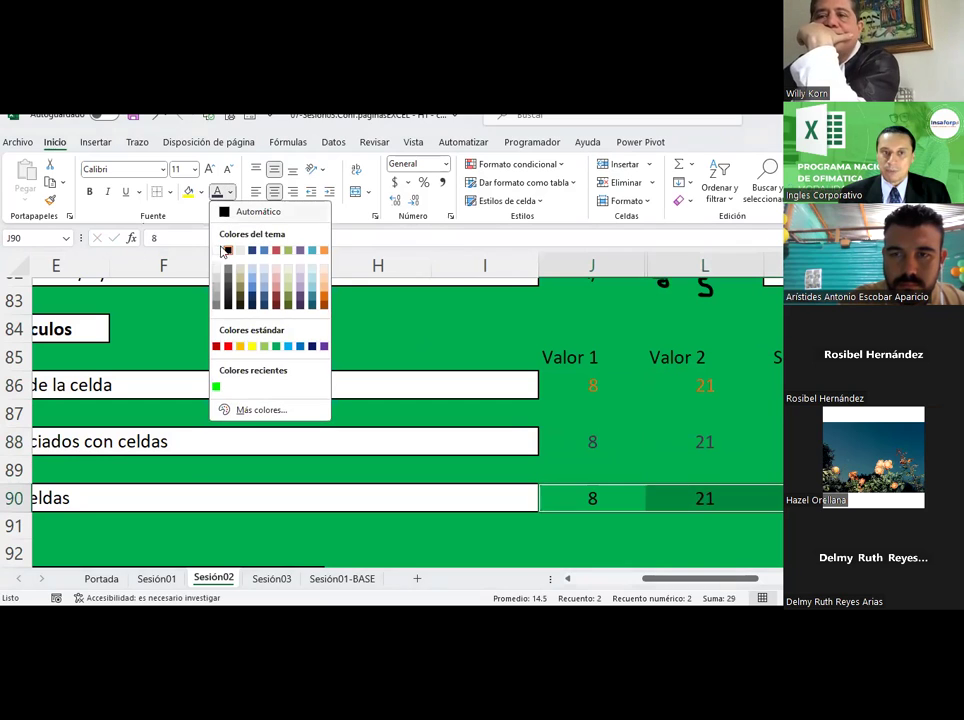
pyautogui.click(218, 251)
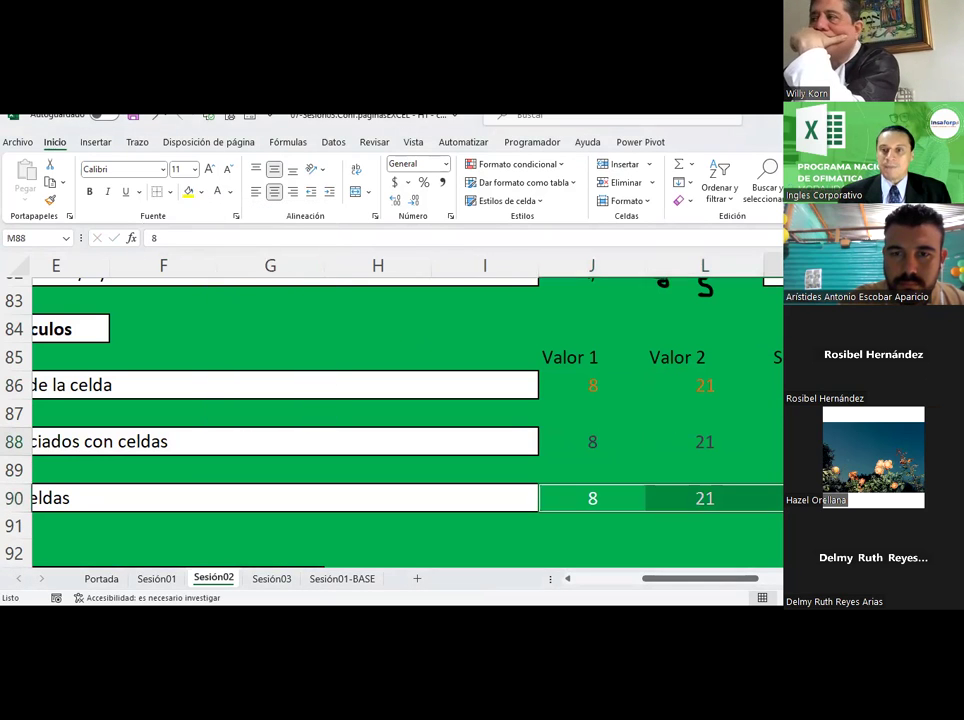
pyautogui.click(774, 441)
# Step: Enter =8+21 in M86 under Suma Total so it shows 29
pyautogui.moveTo(750, 582); pyautogui.dragTo(710, 580)
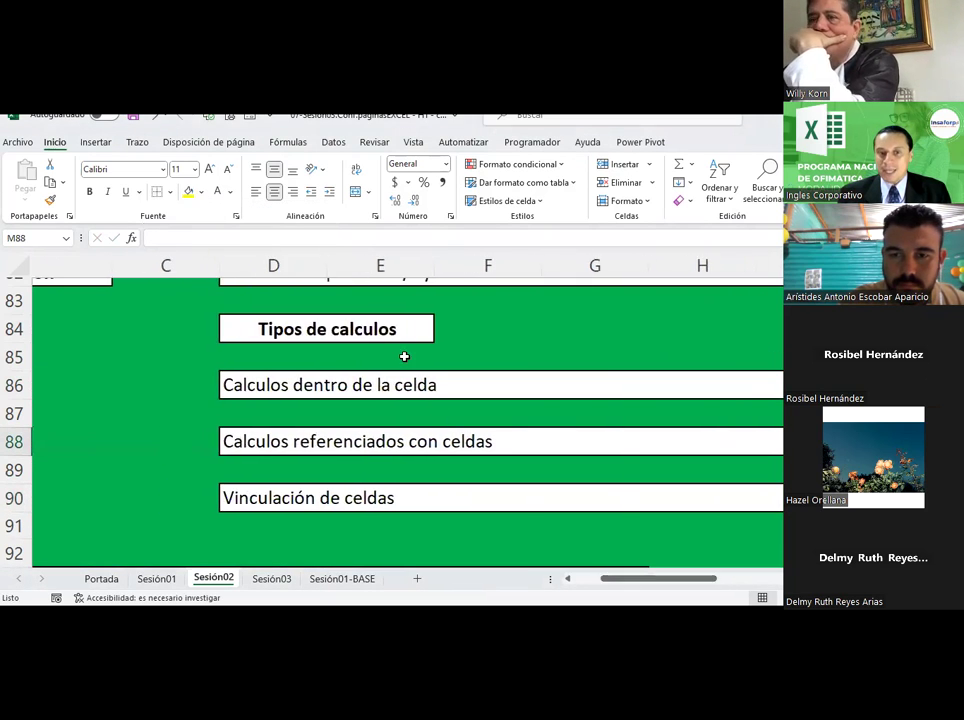
pyautogui.click(381, 385)
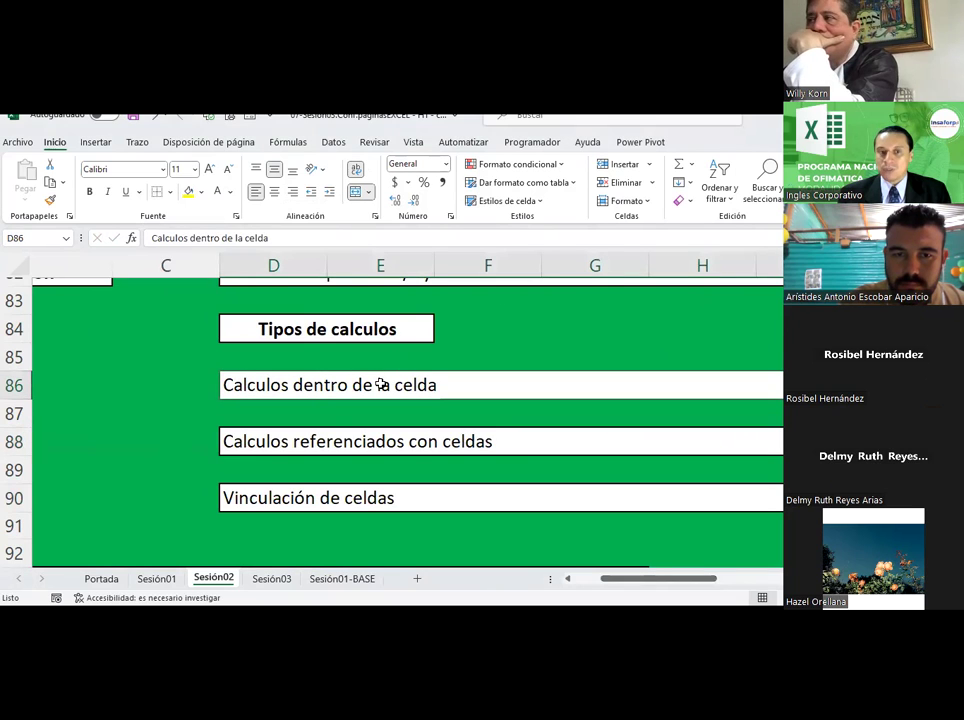
pyautogui.moveTo(616, 585); pyautogui.dragTo(694, 595)
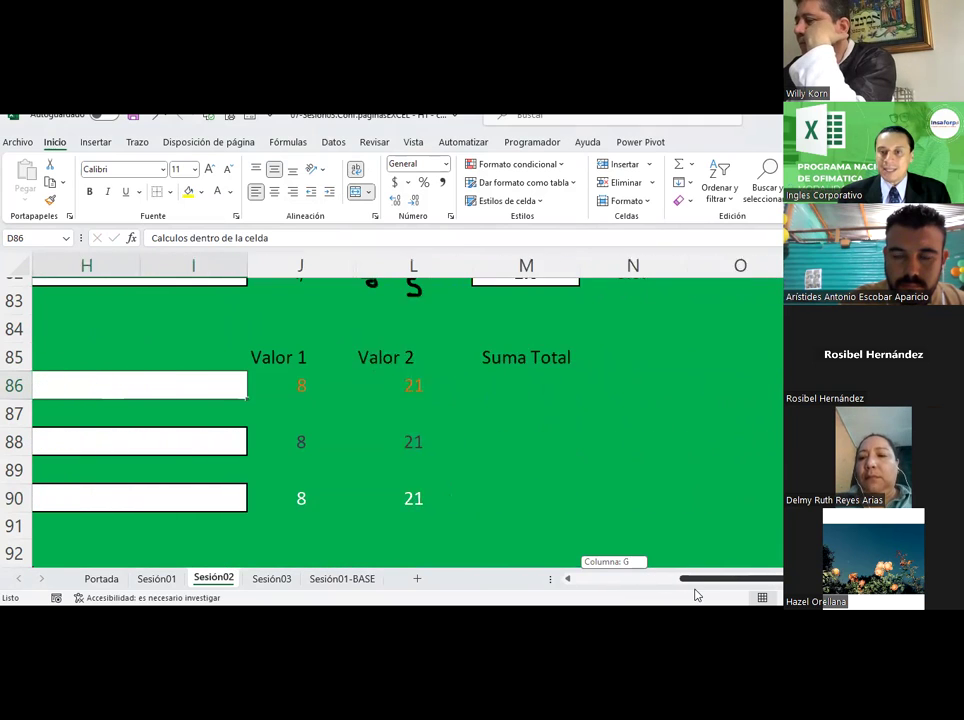
pyautogui.click(593, 393)
pyautogui.write('=')
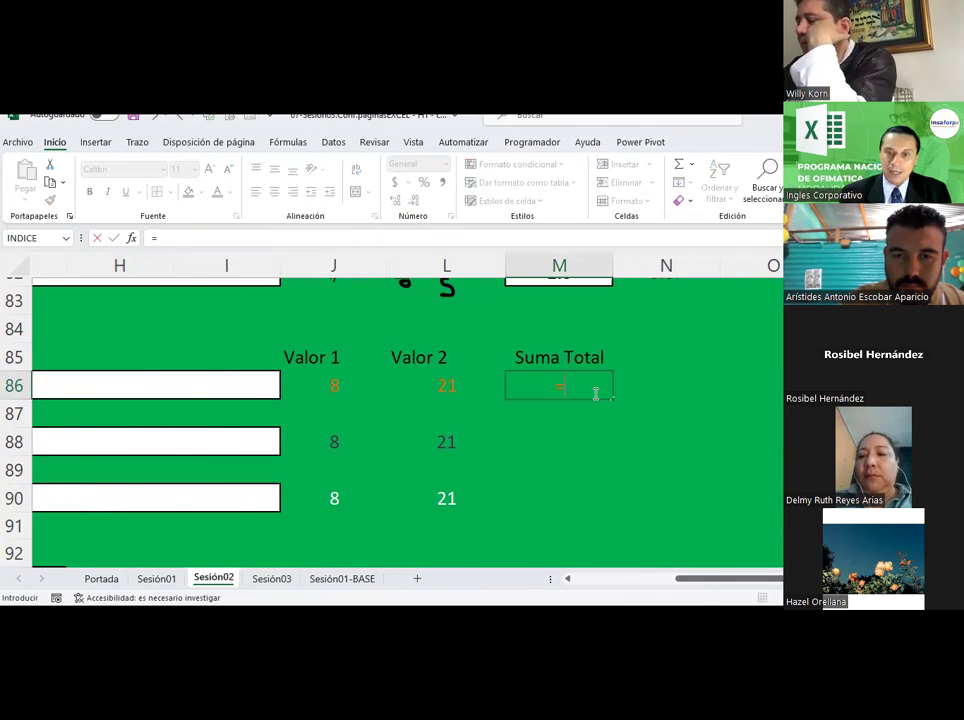
pyautogui.write('8+2')
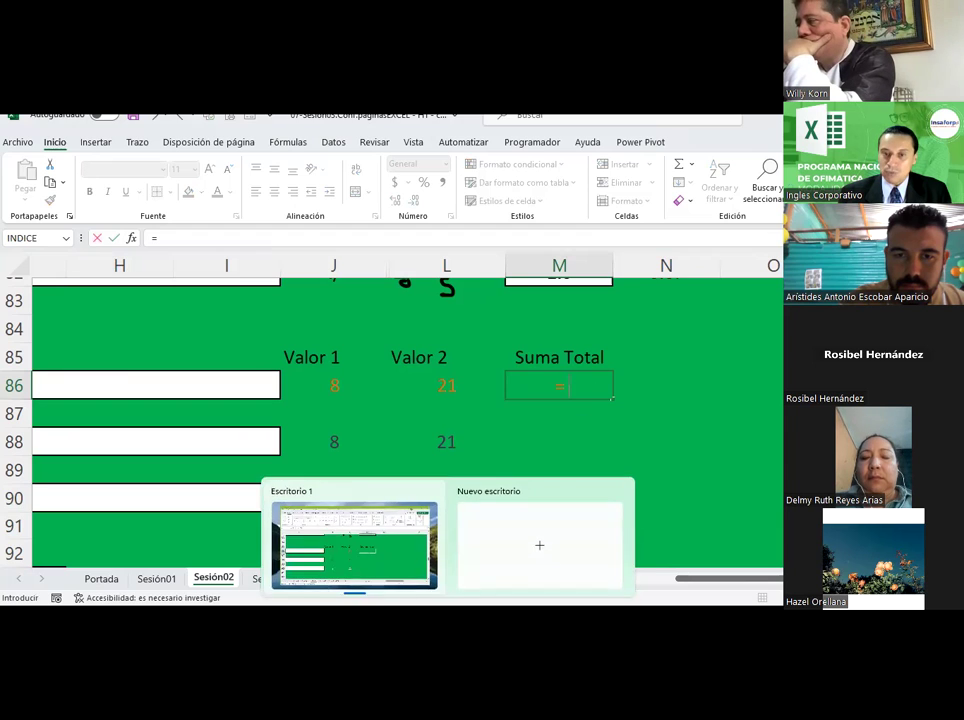
pyautogui.write('1')
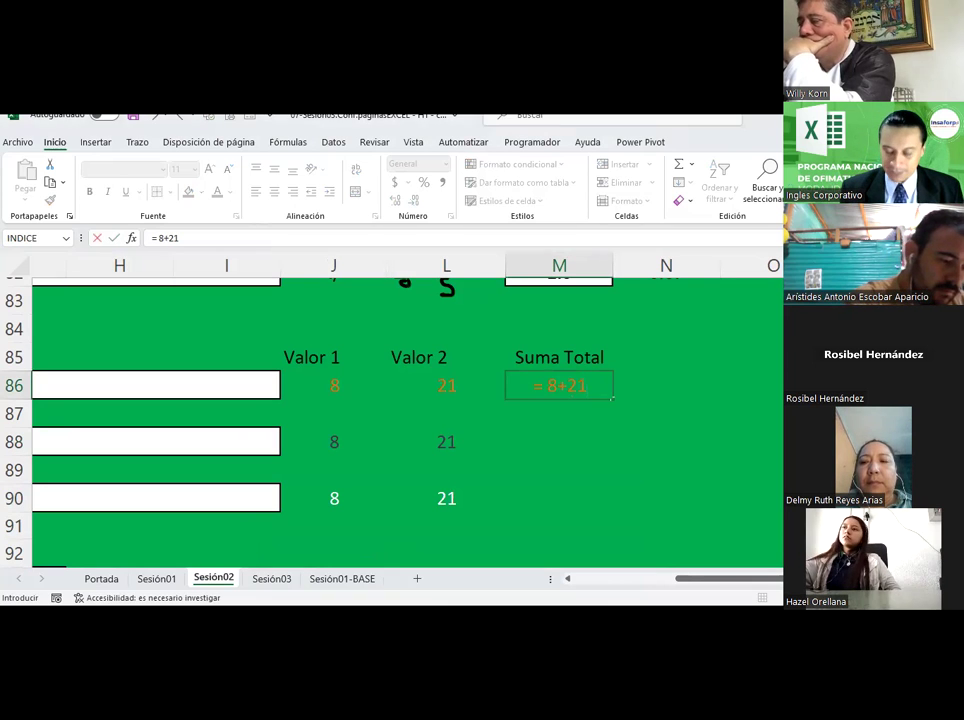
pyautogui.press('Return')
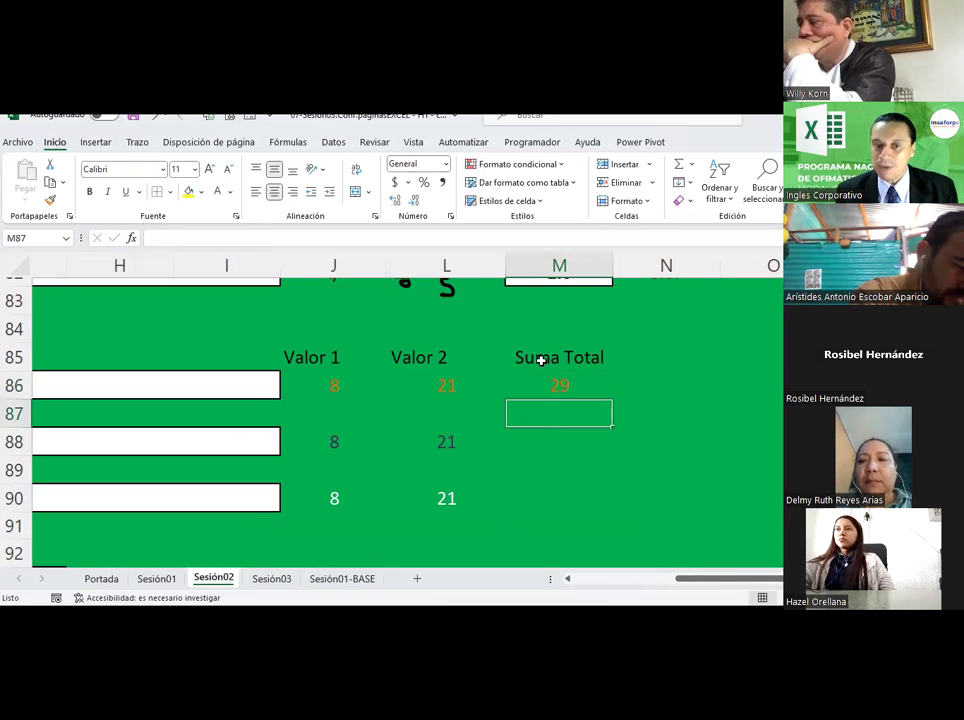
pyautogui.click(545, 381)
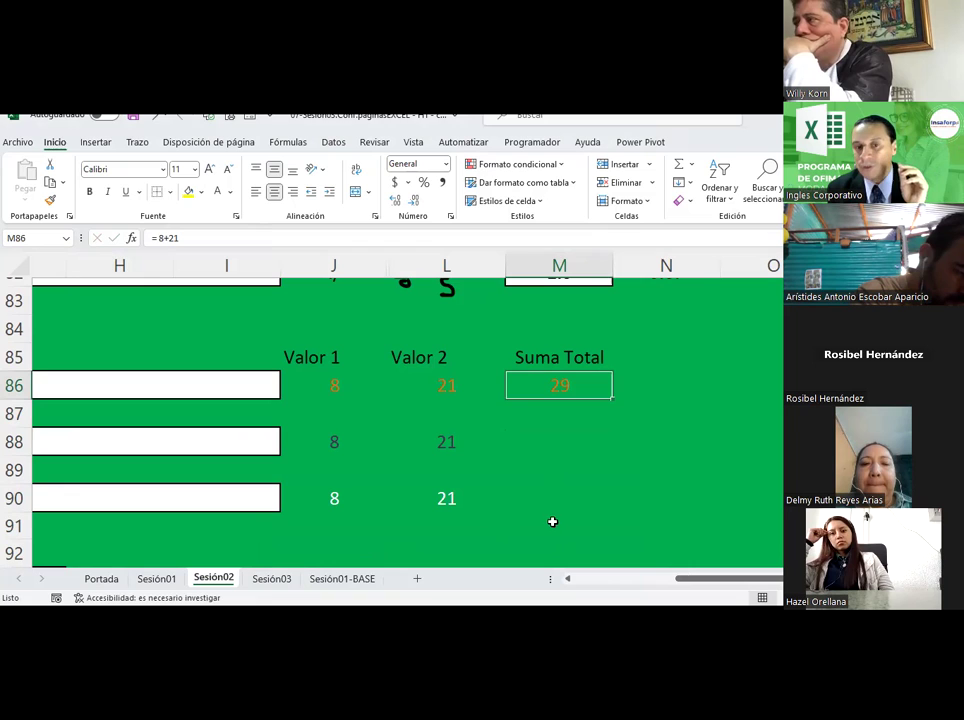
# Step: Change the row 86 Valor 2 value in L86 to 22
pyautogui.click(440, 388)
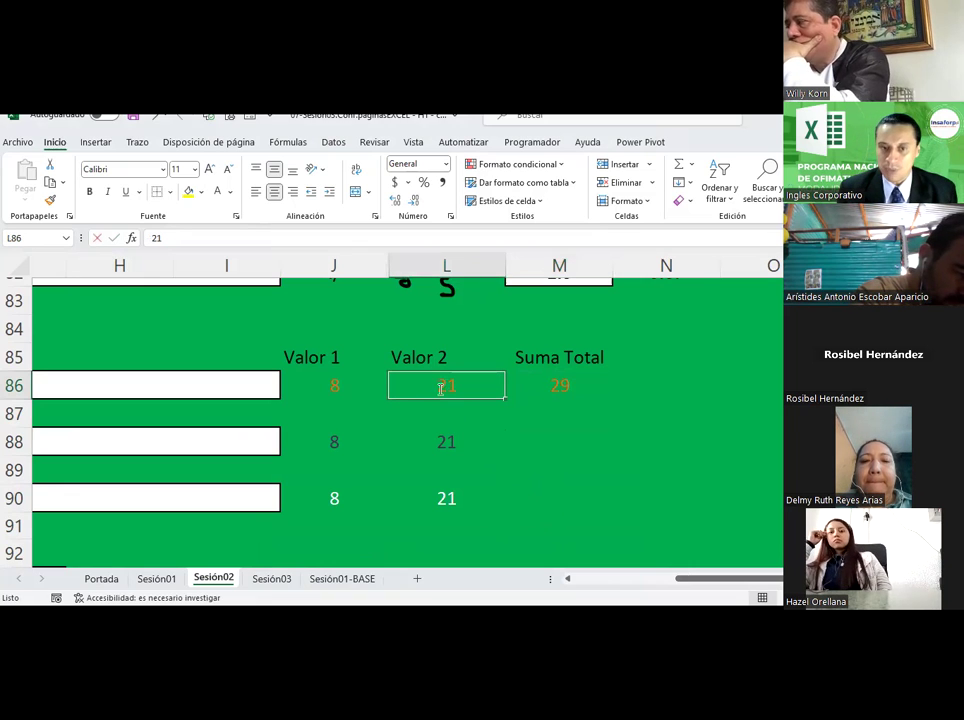
pyautogui.write('12')
pyautogui.press('Return')
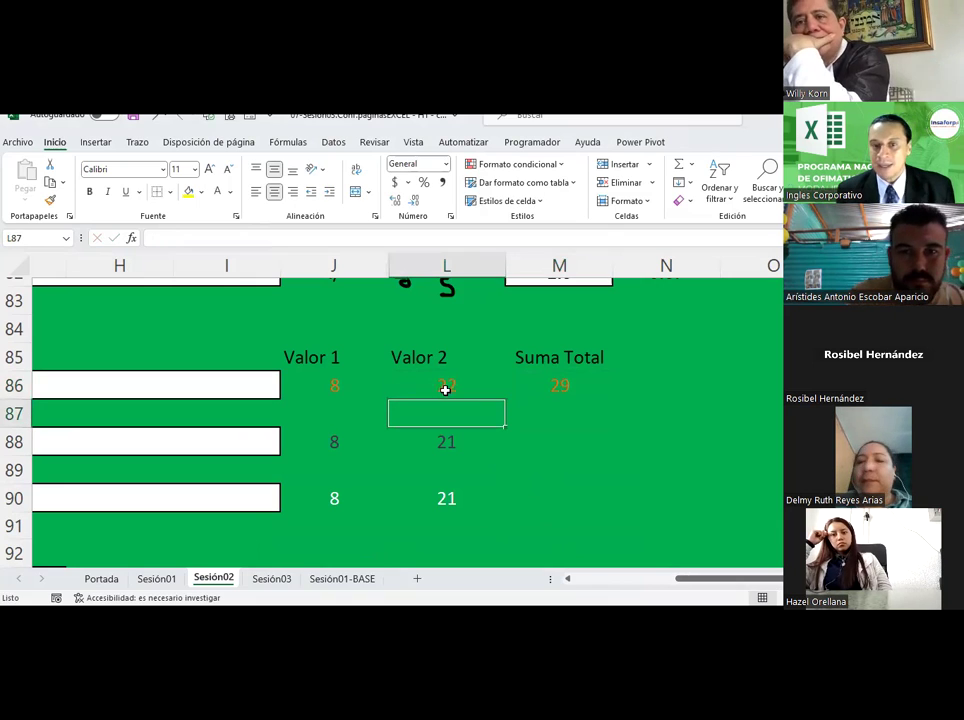
# Step: Edit M86's formula to =8+22 so it shows 30
pyautogui.click(536, 381)
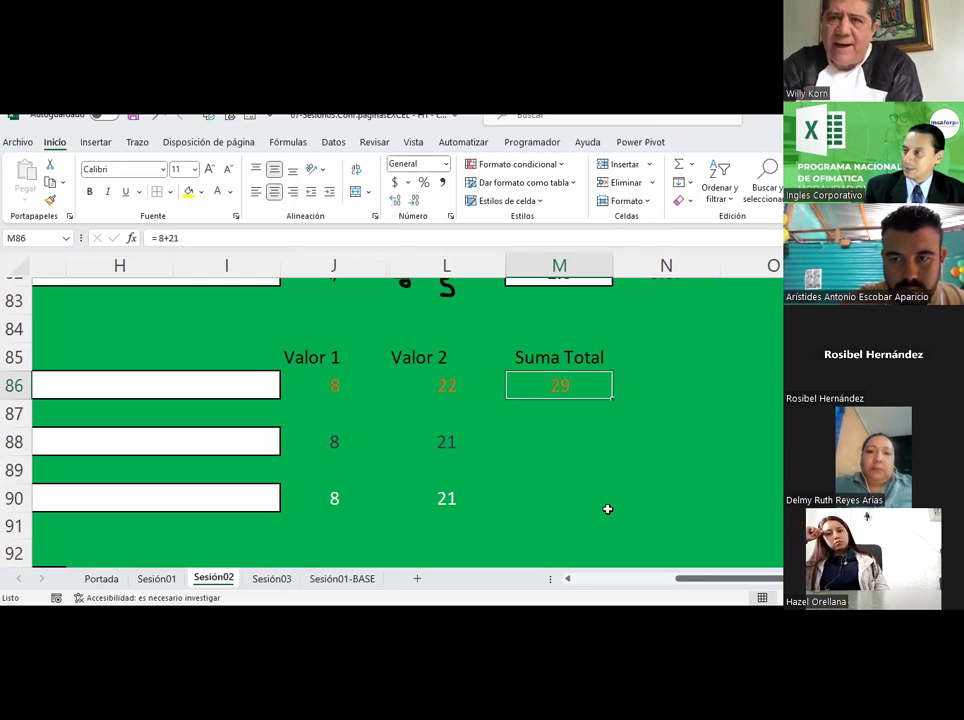
pyautogui.press('F2')
pyautogui.write('2')
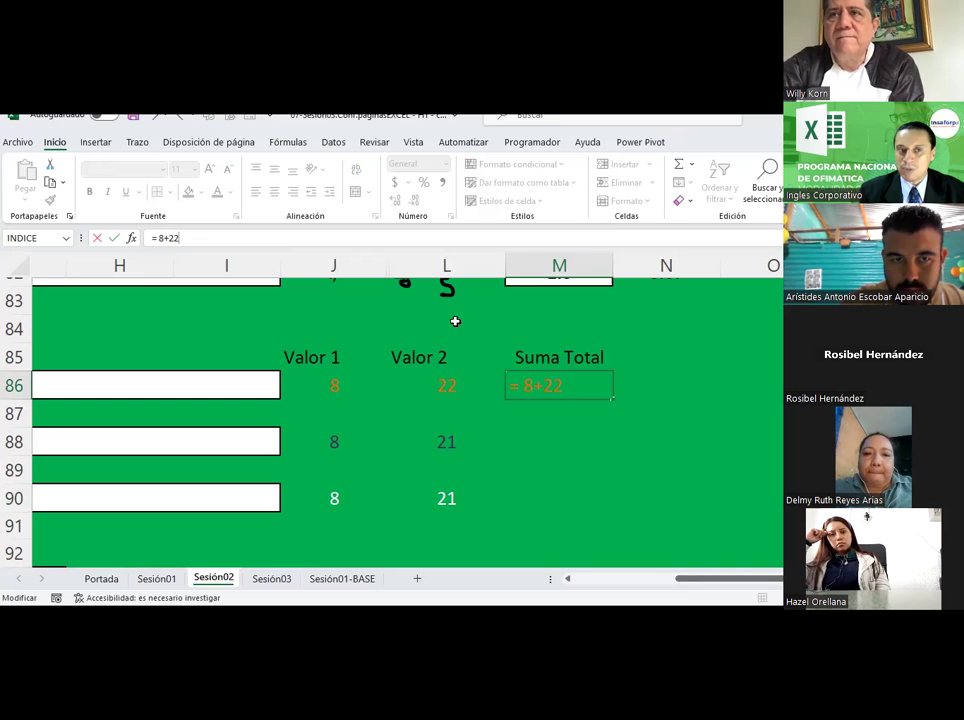
pyautogui.press('Return')
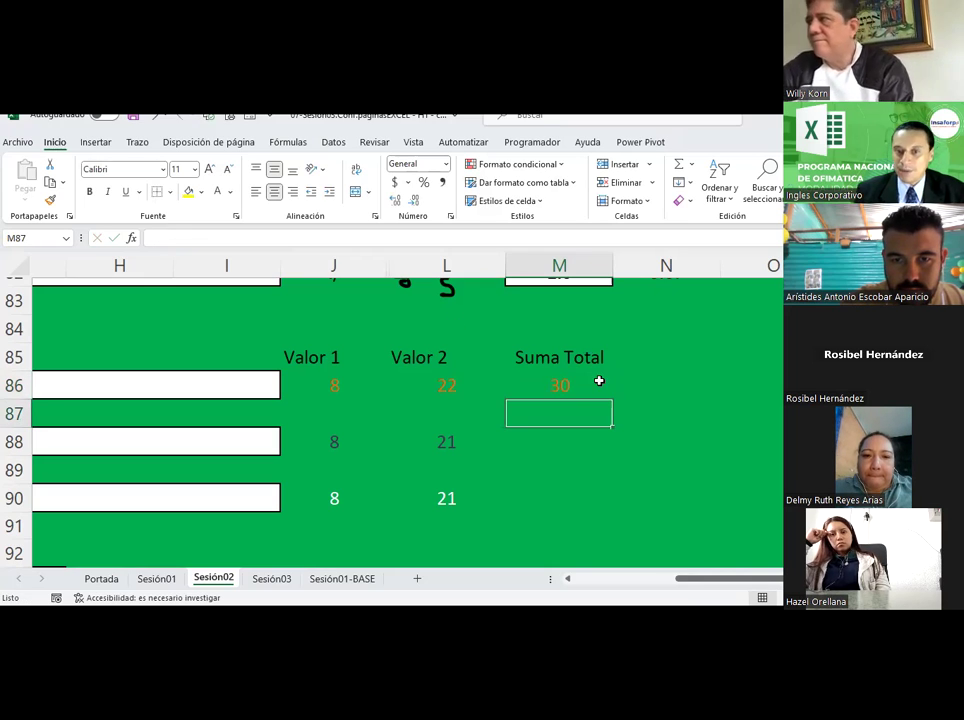
pyautogui.click(598, 382)
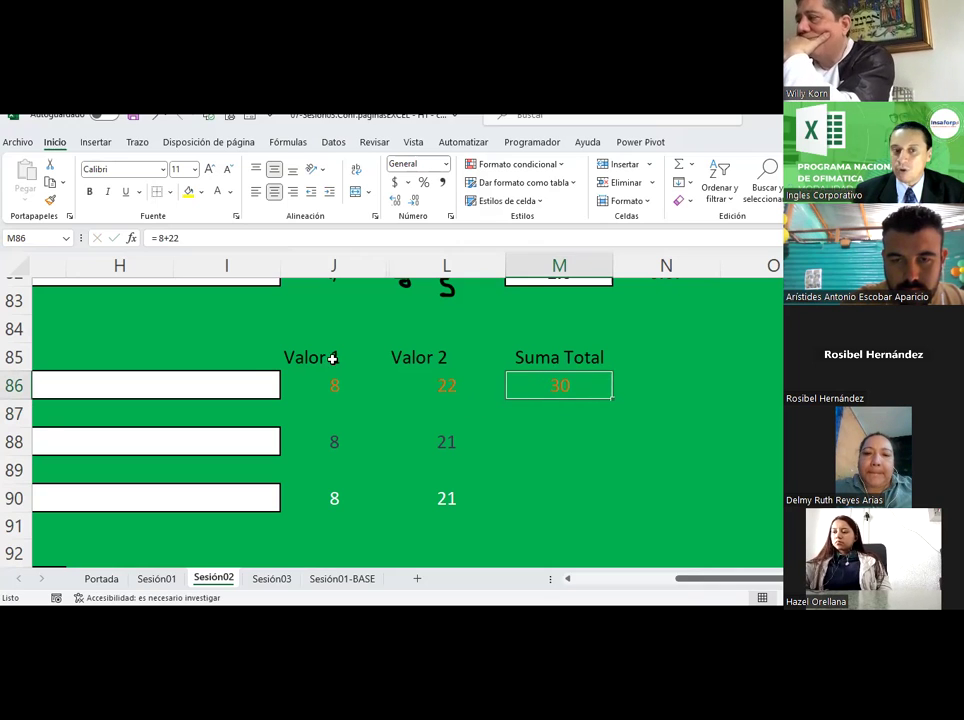
# Step: Center the Valor 1 and Valor 2 headings across J85:L91, then select the Suma Total cell M88
pyautogui.moveTo(331, 359); pyautogui.dragTo(426, 515)
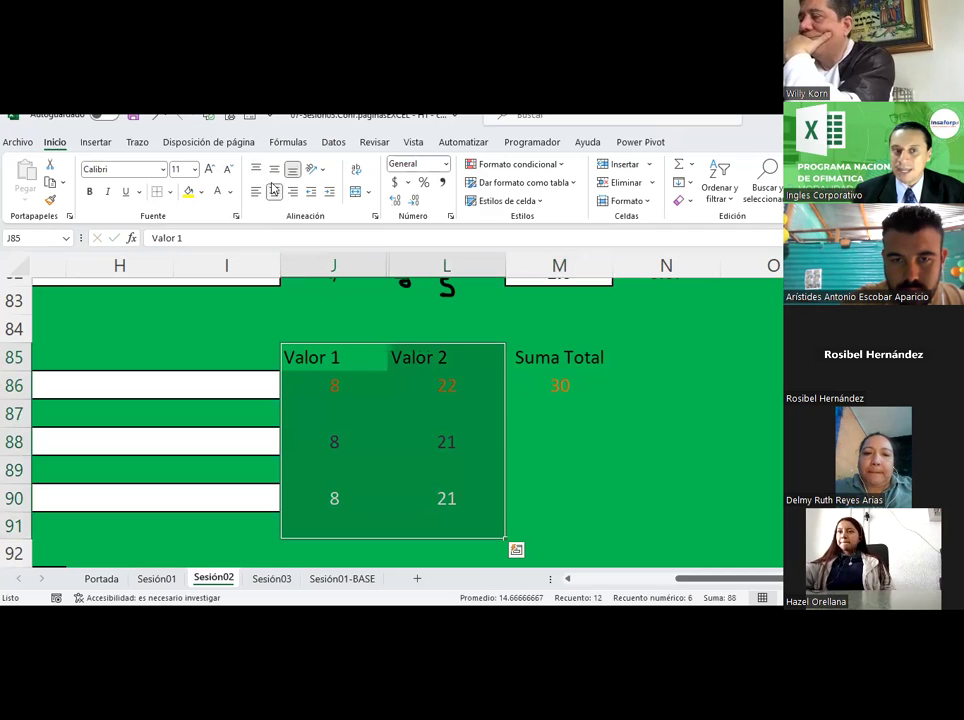
pyautogui.click(566, 386)
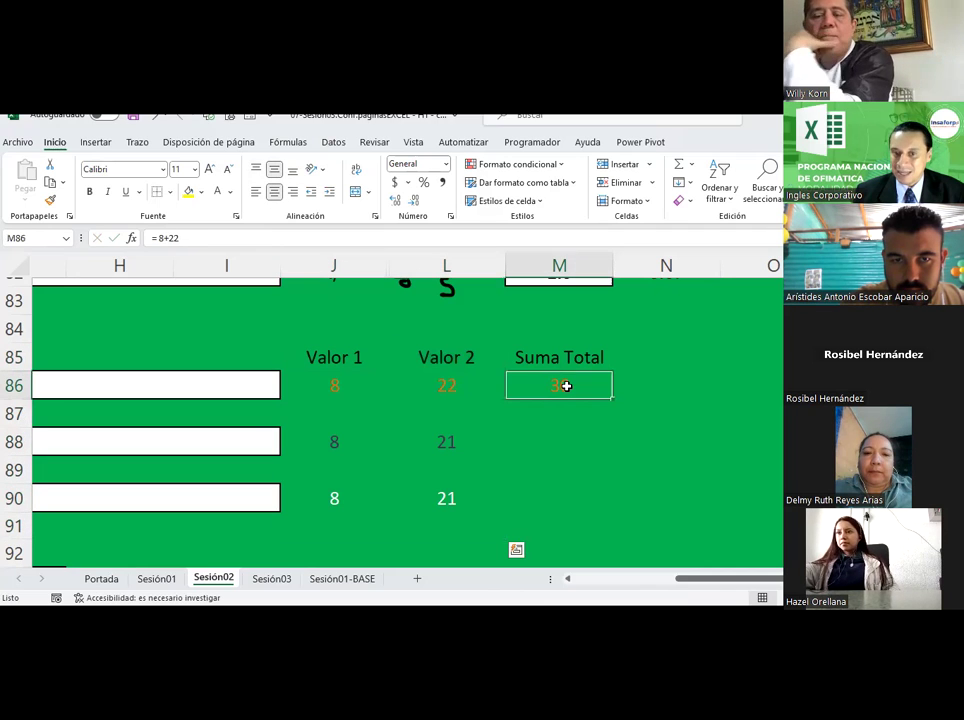
pyautogui.click(577, 441)
pyautogui.click(562, 383)
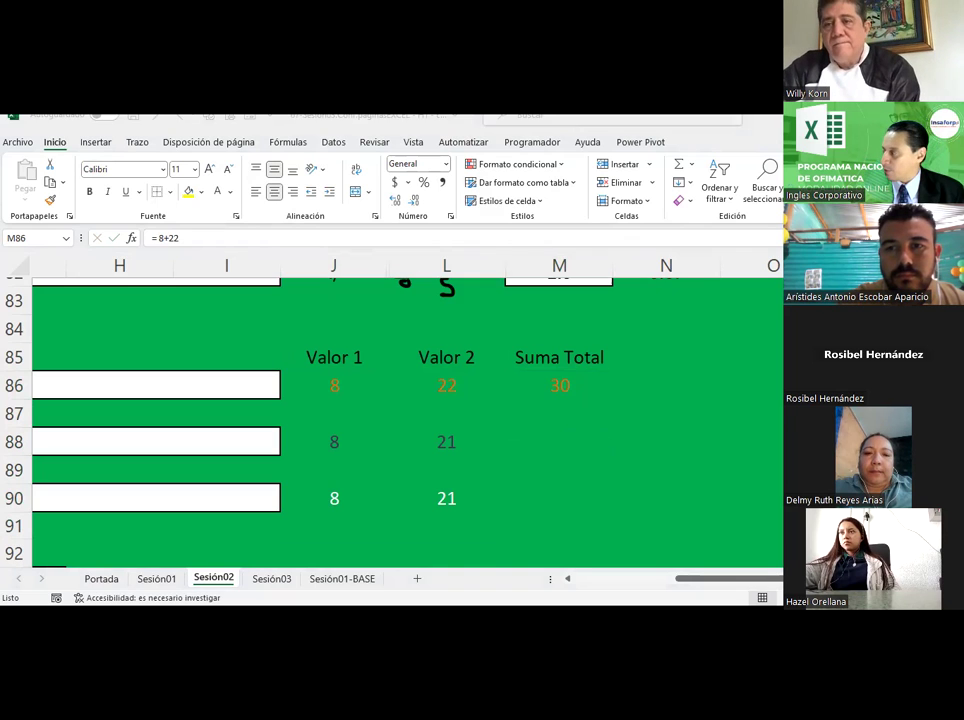
pyautogui.click(583, 450)
pyautogui.moveTo(719, 579); pyautogui.dragTo(638, 570)
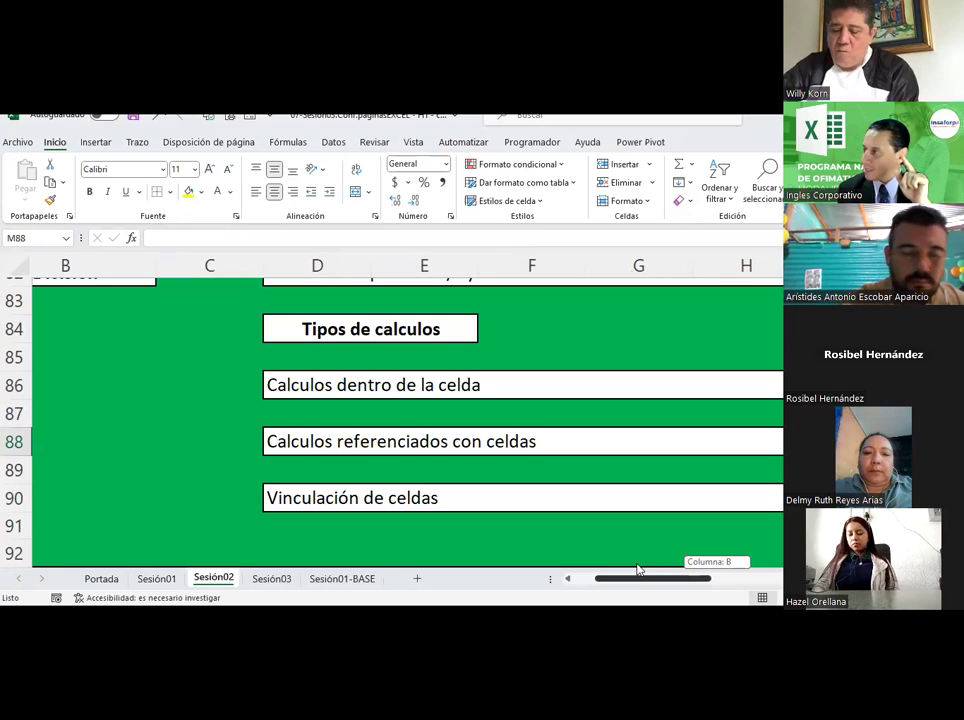
pyautogui.moveTo(638, 570); pyautogui.dragTo(703, 577)
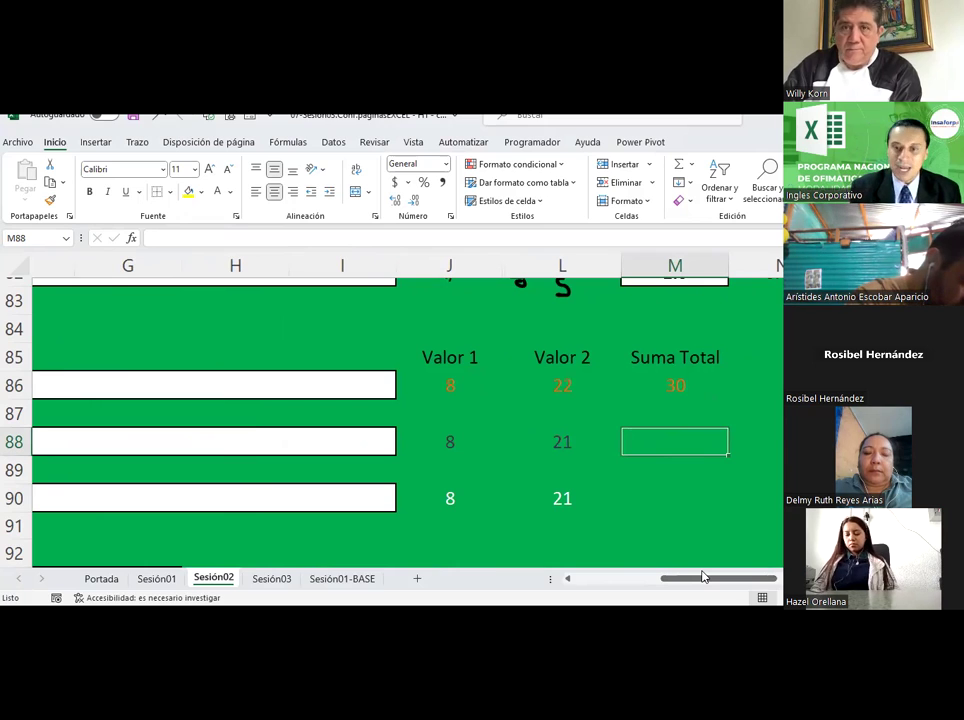
# Step: Enter =J88+L88 in M88 so the Suma Total shows 29, then show the formula
pyautogui.write('=')
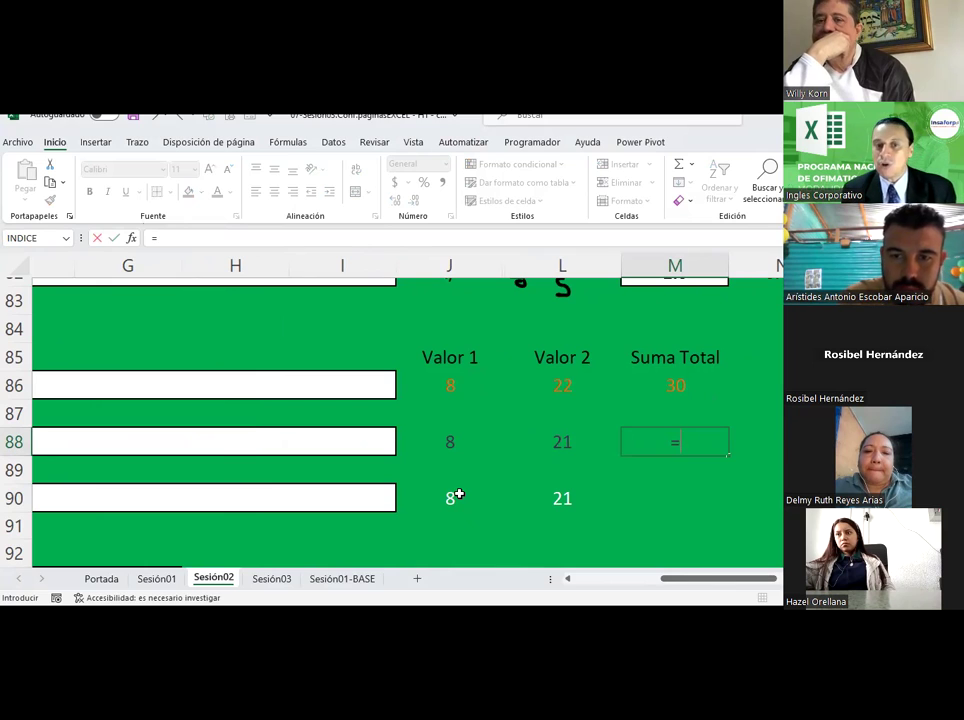
pyautogui.click(452, 441)
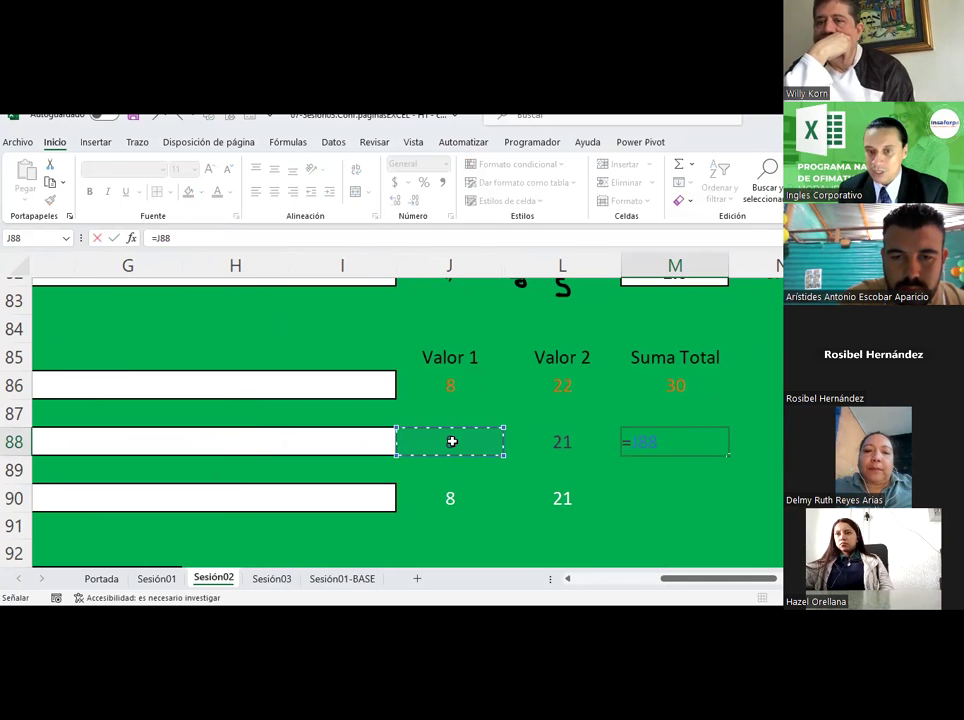
pyautogui.write('+')
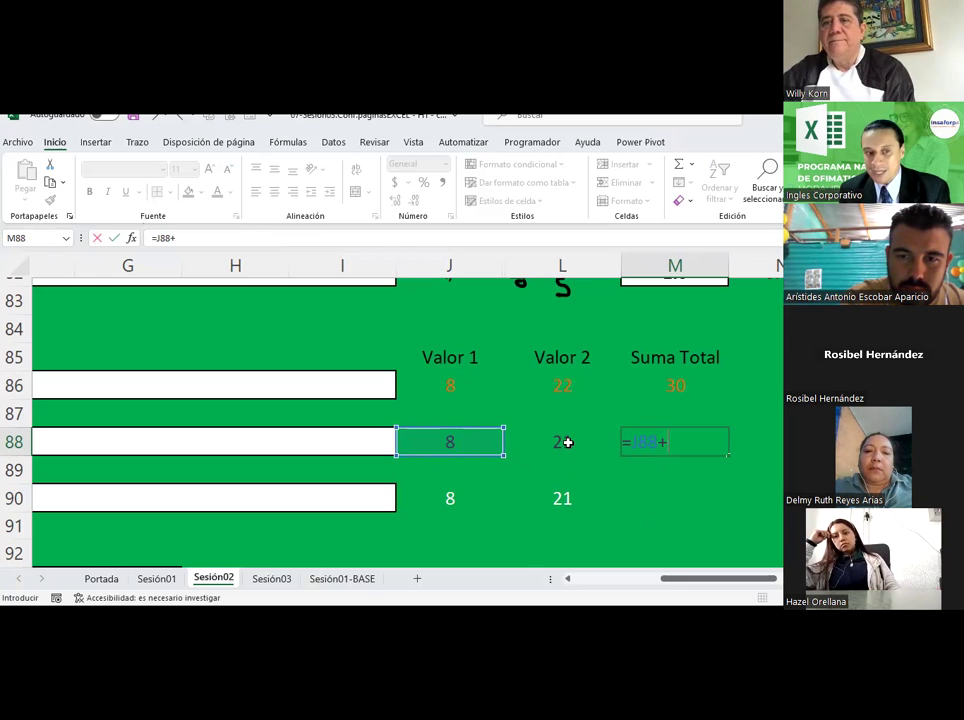
pyautogui.click(567, 442)
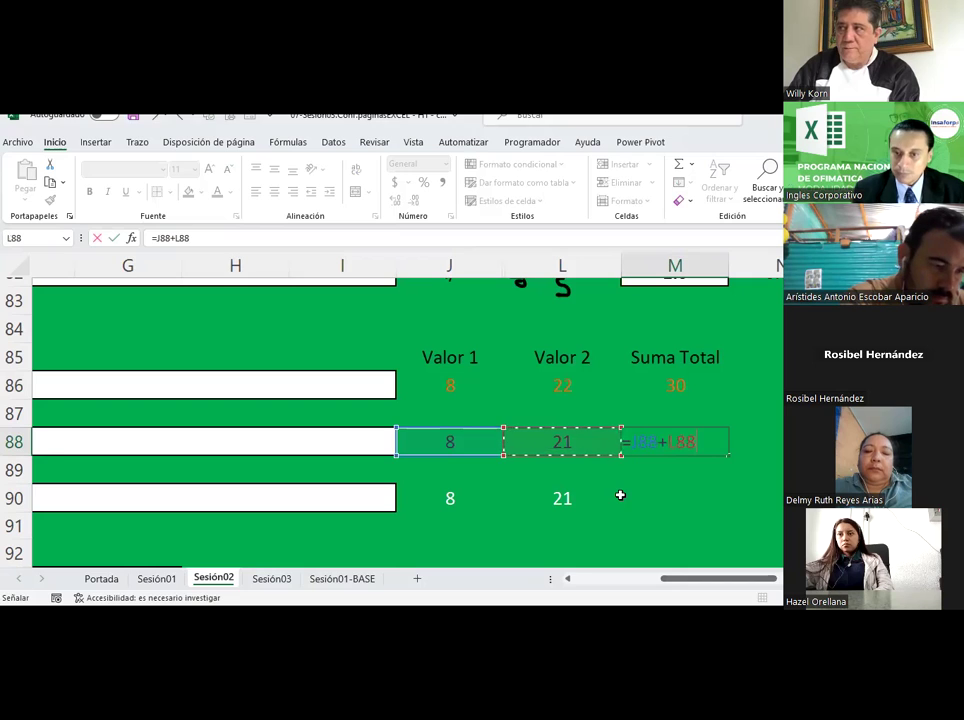
pyautogui.press('Return')
pyautogui.press('Up')
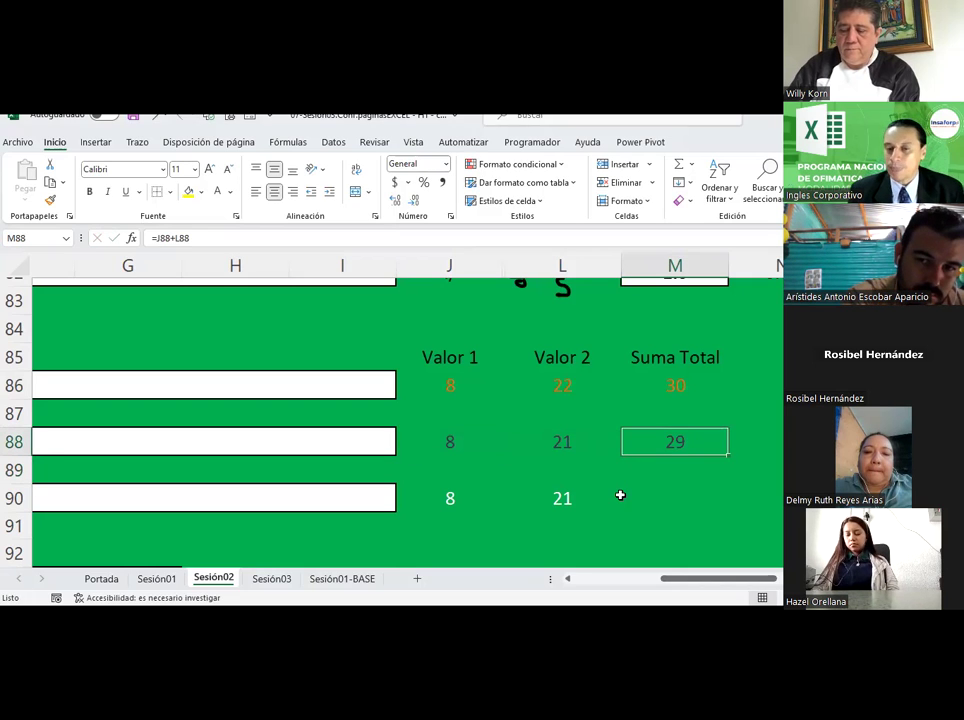
pyautogui.click(203, 236)
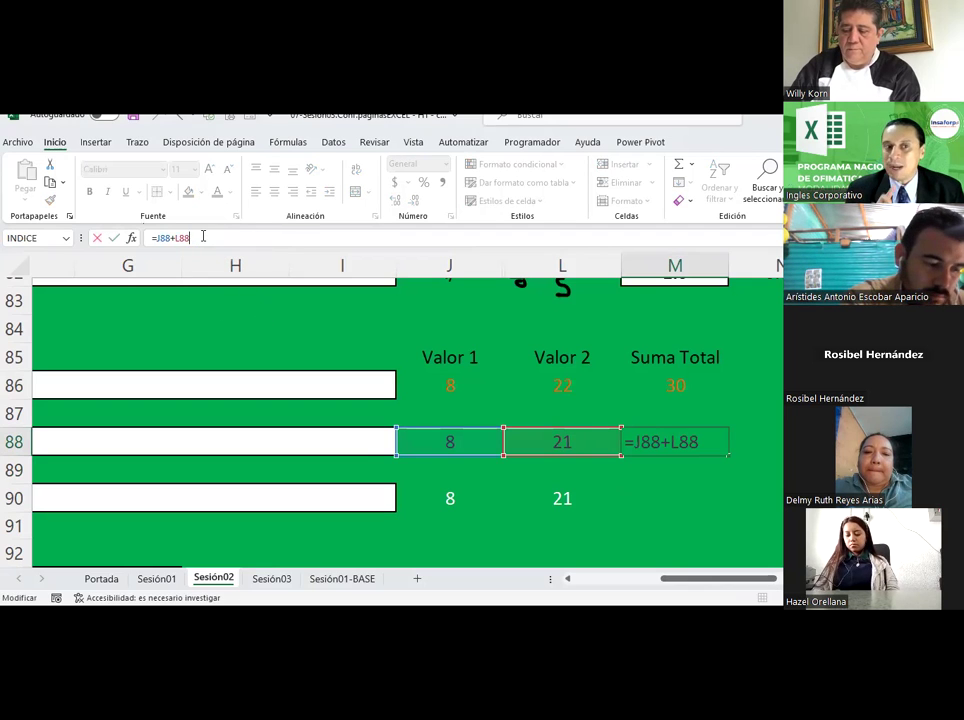
# Step: Change the Valor 2 in L88 to 22
pyautogui.press('Escape')
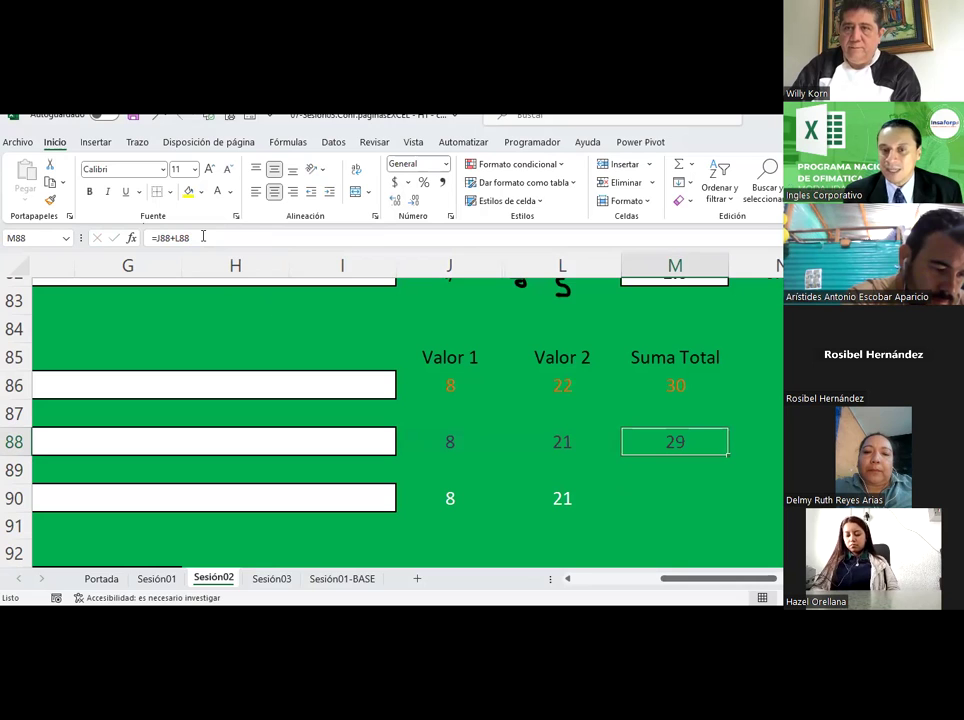
pyautogui.click(568, 441)
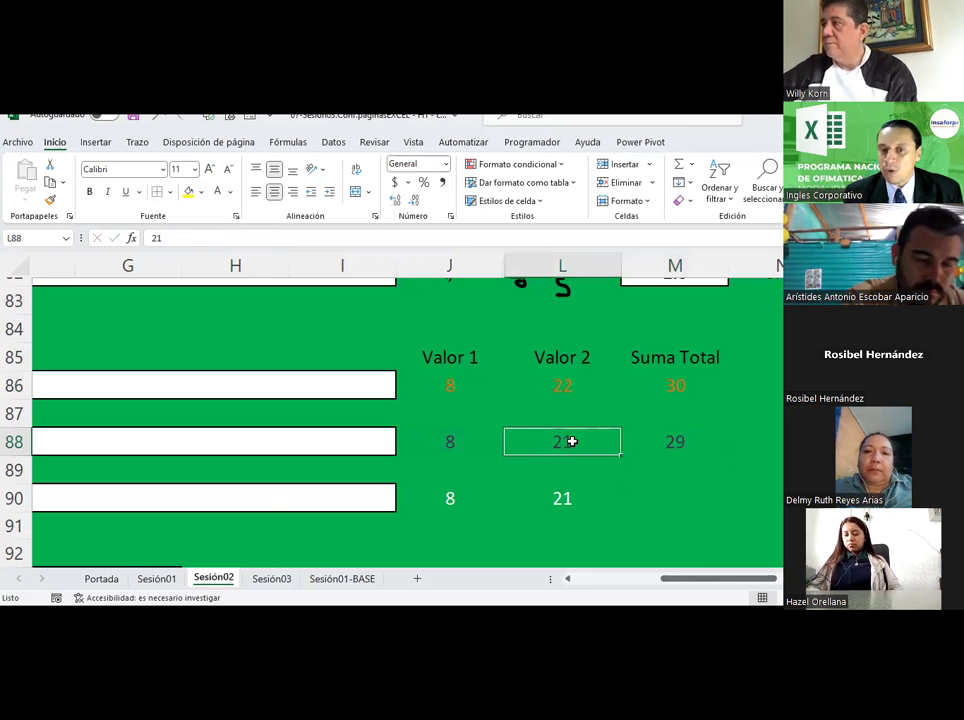
pyautogui.write('22')
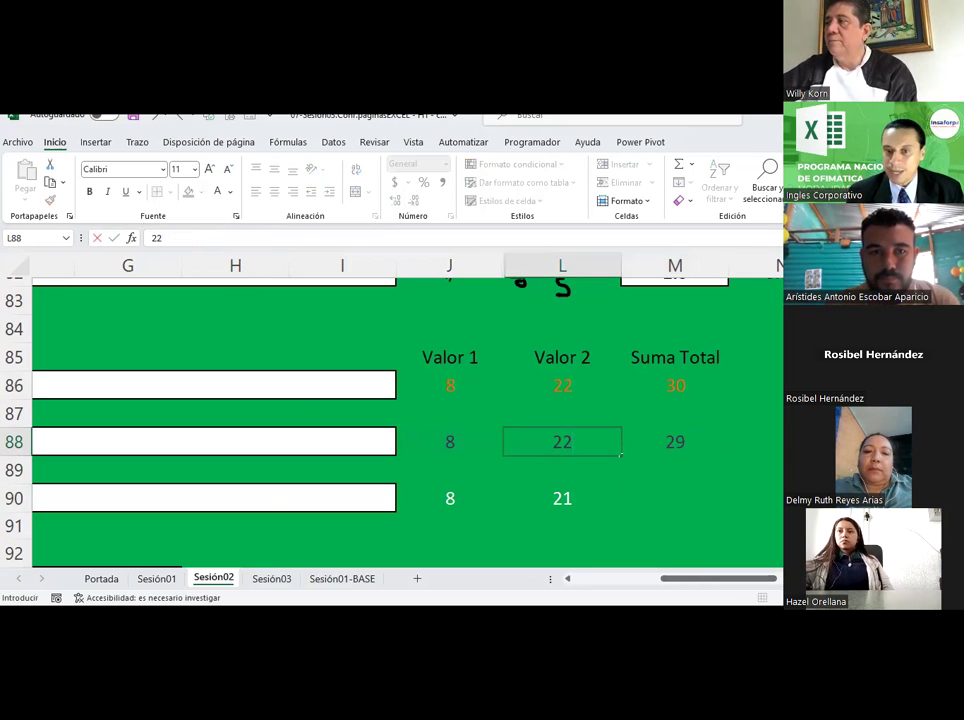
pyautogui.press('Return')
# Step: Review L88, J88 and M88 to show =J88+L88 now totals 30
pyautogui.click(562, 441)
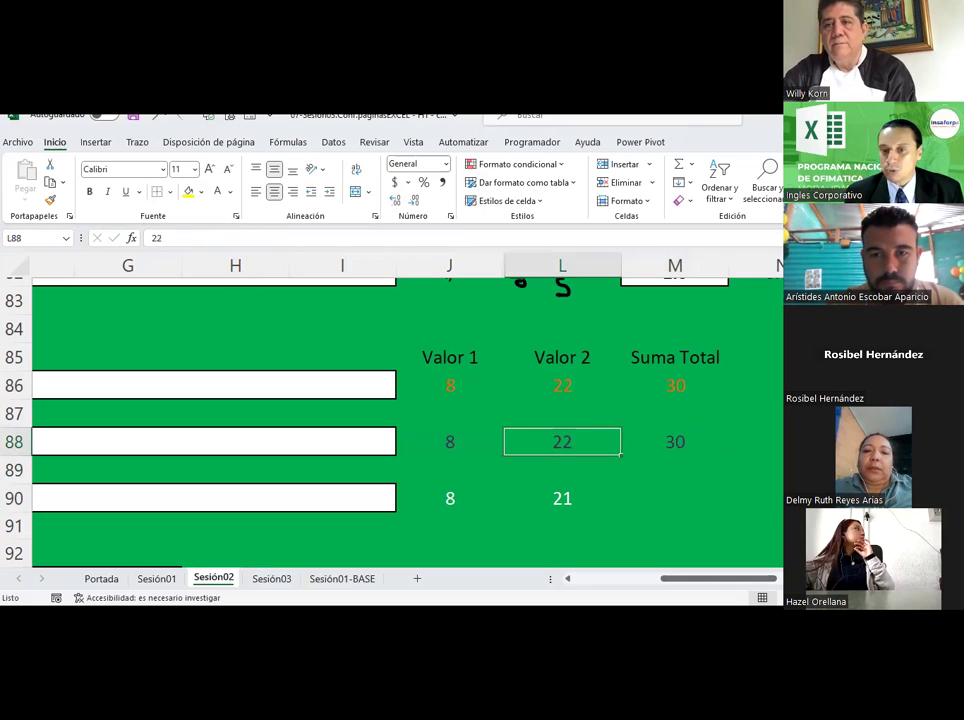
pyautogui.click(675, 441)
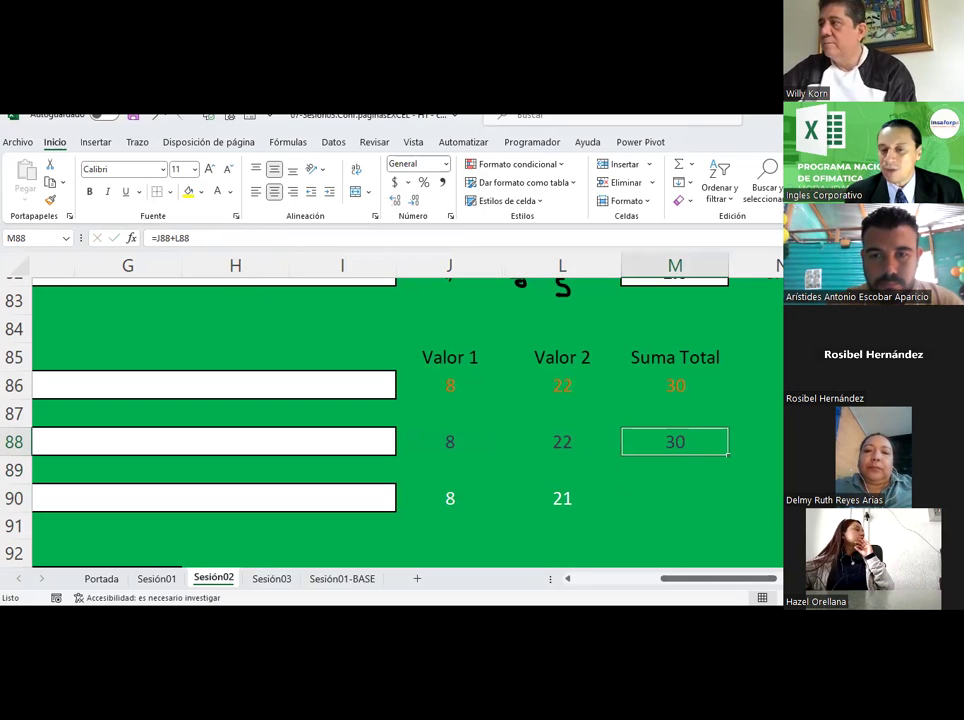
pyautogui.press('Left')
pyautogui.press('Left')
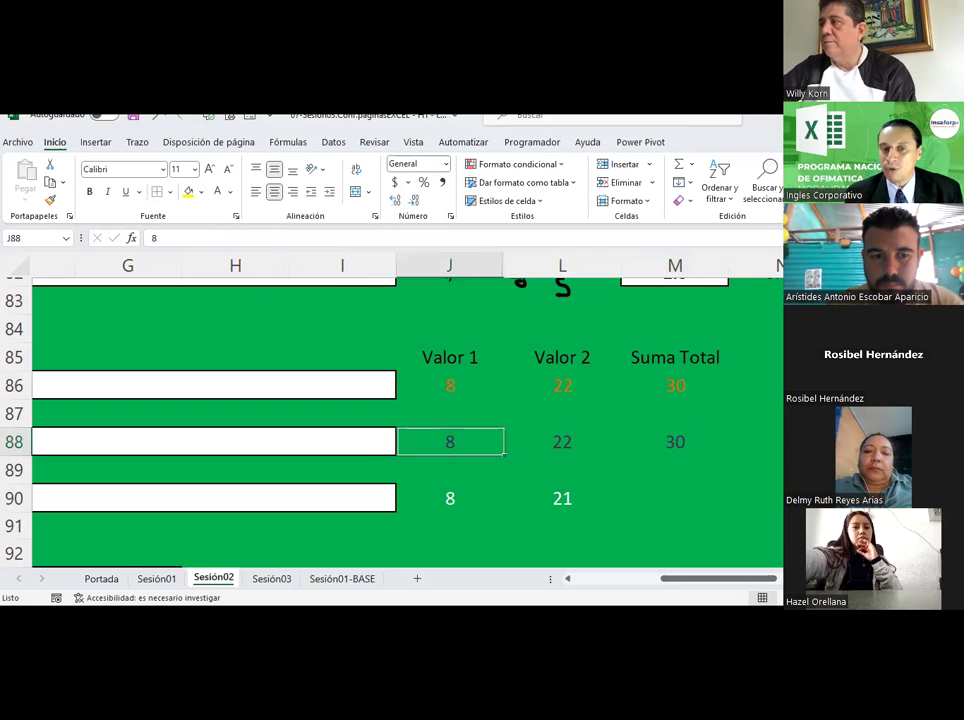
pyautogui.click(562, 441)
pyautogui.click(450, 441)
pyautogui.click(675, 441)
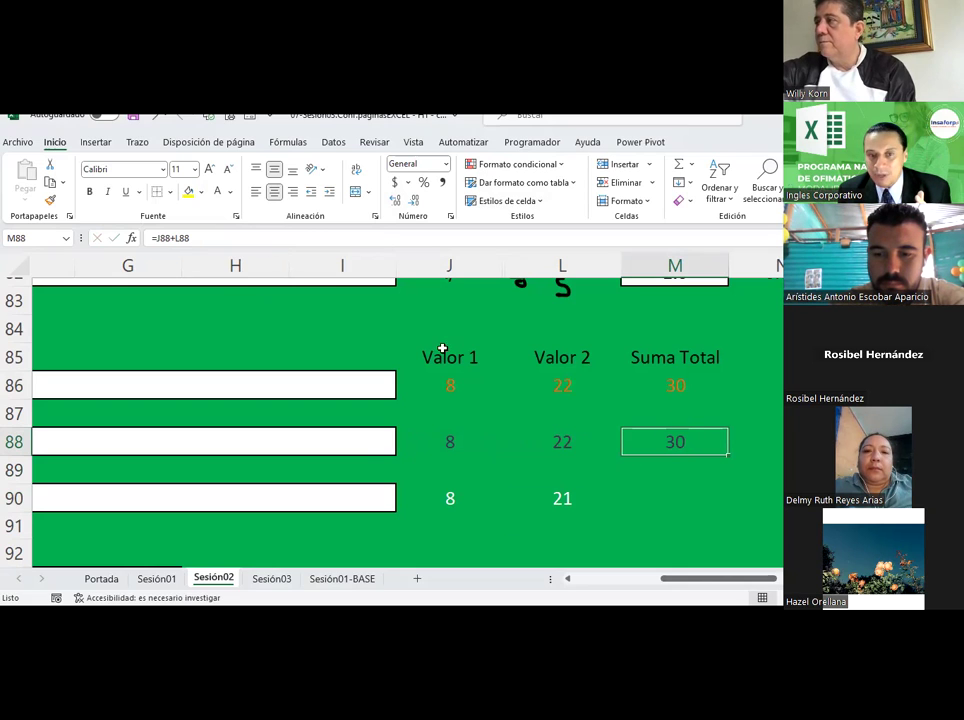
# Step: Give M88 a thick outside border and type the label M88 in M87
pyautogui.click(171, 191)
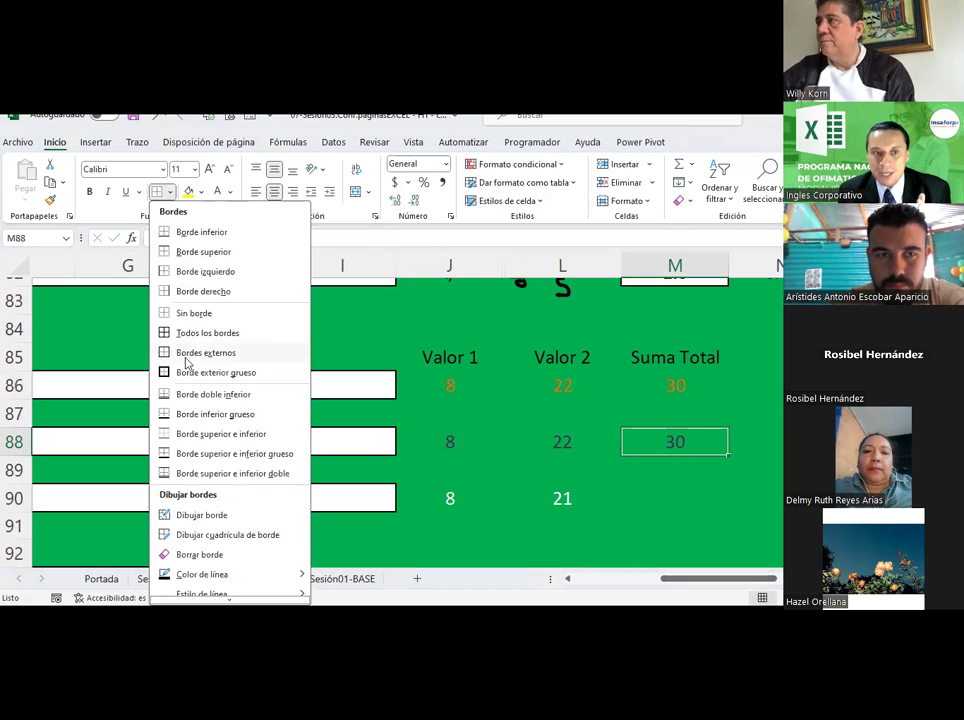
pyautogui.click(182, 372)
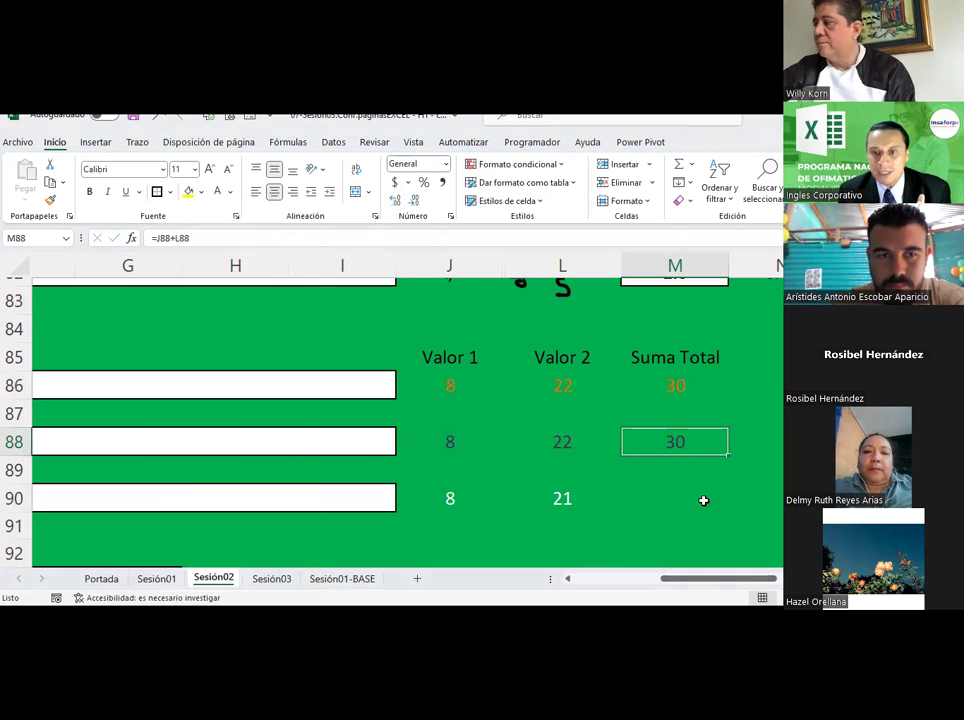
pyautogui.click(688, 416)
pyautogui.write('M88')
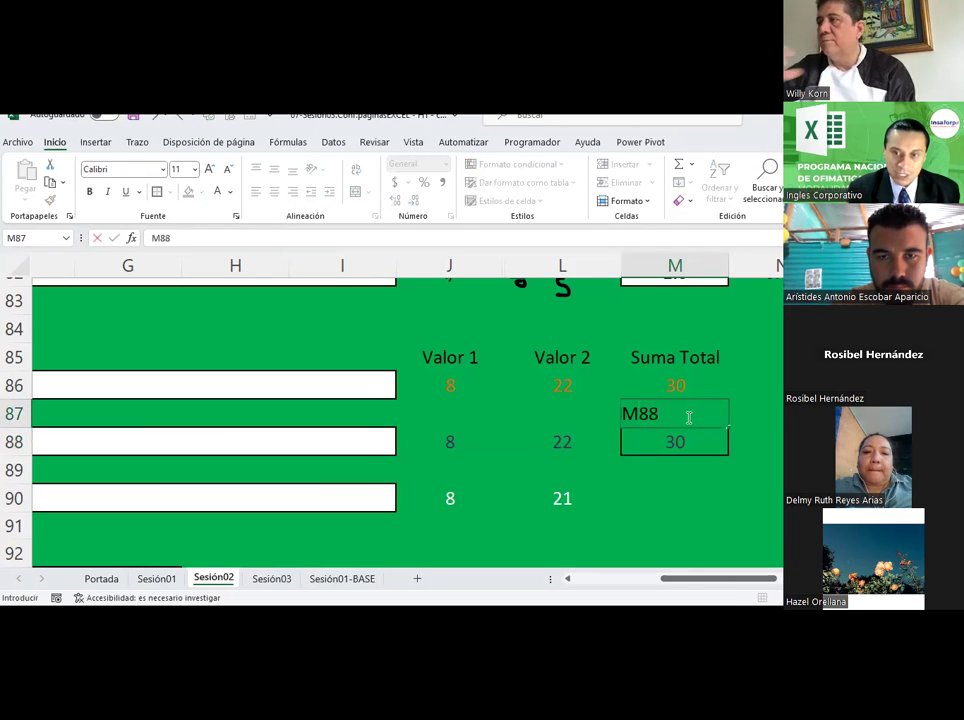
pyautogui.press('Return')
# Step: Draw ink arrows and marks linking the 8 in J88 and 22 in L88 to M88
pyautogui.click(137, 142)
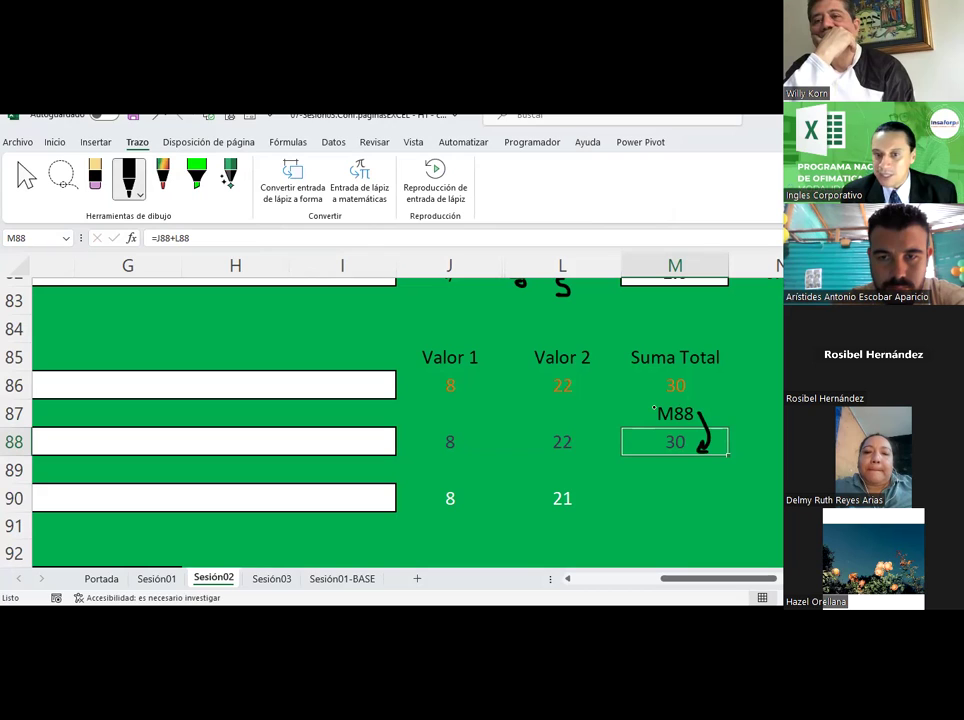
pyautogui.moveTo(540, 398); pyautogui.dragTo(484, 418)
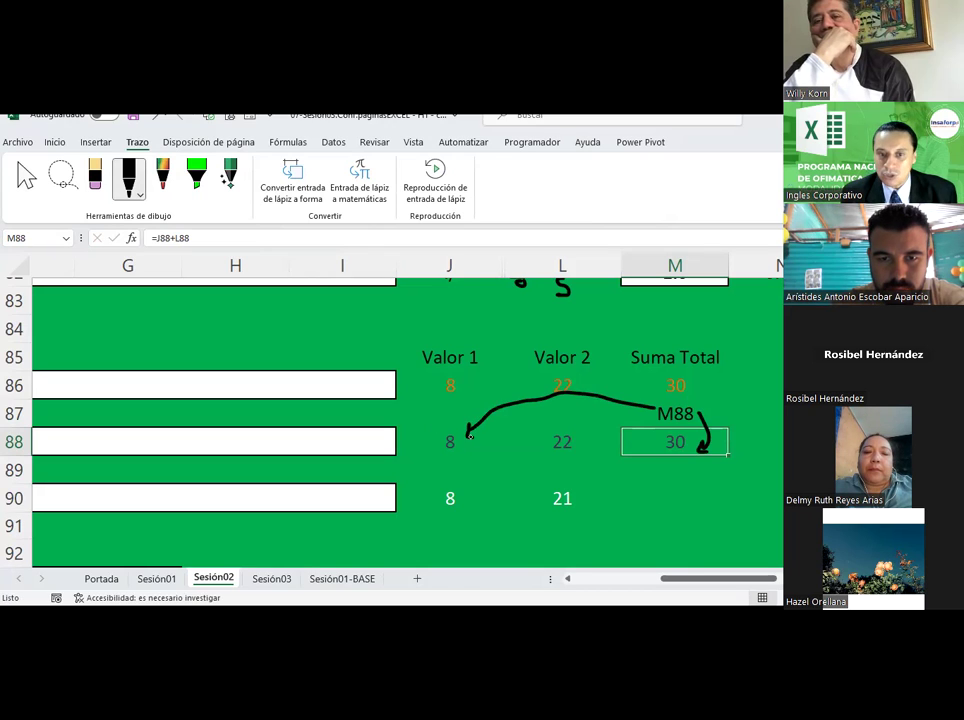
pyautogui.moveTo(441, 425)
pyautogui.mouseDown()
pyautogui.moveTo(449, 416)
pyautogui.moveTo(499, 445)
pyautogui.moveTo(499, 437)
pyautogui.mouseUp()
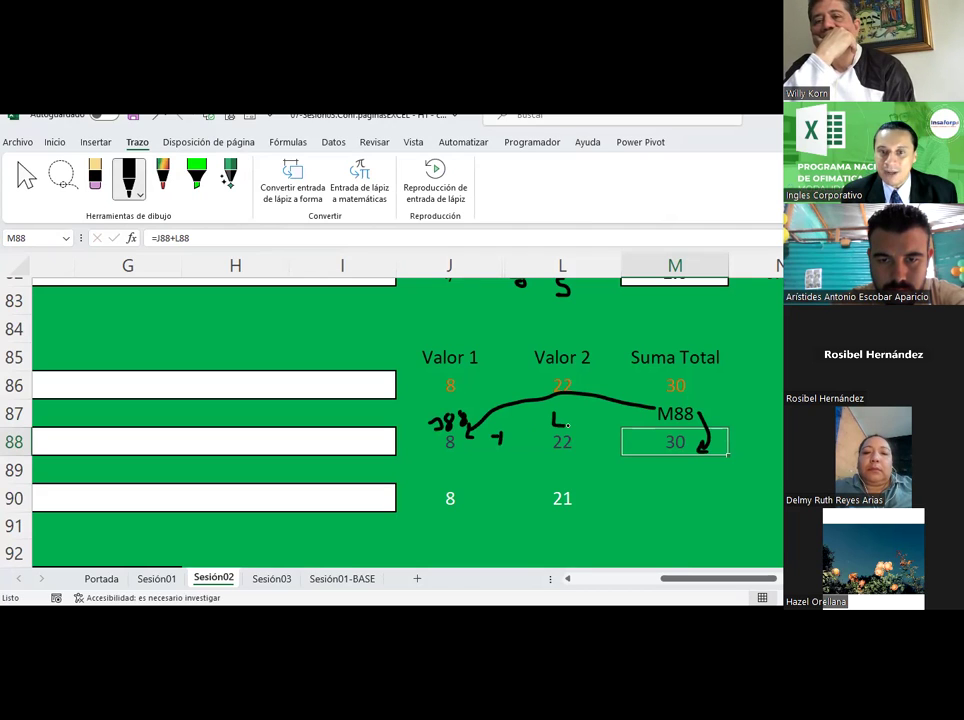
pyautogui.moveTo(570, 411); pyautogui.dragTo(569, 422)
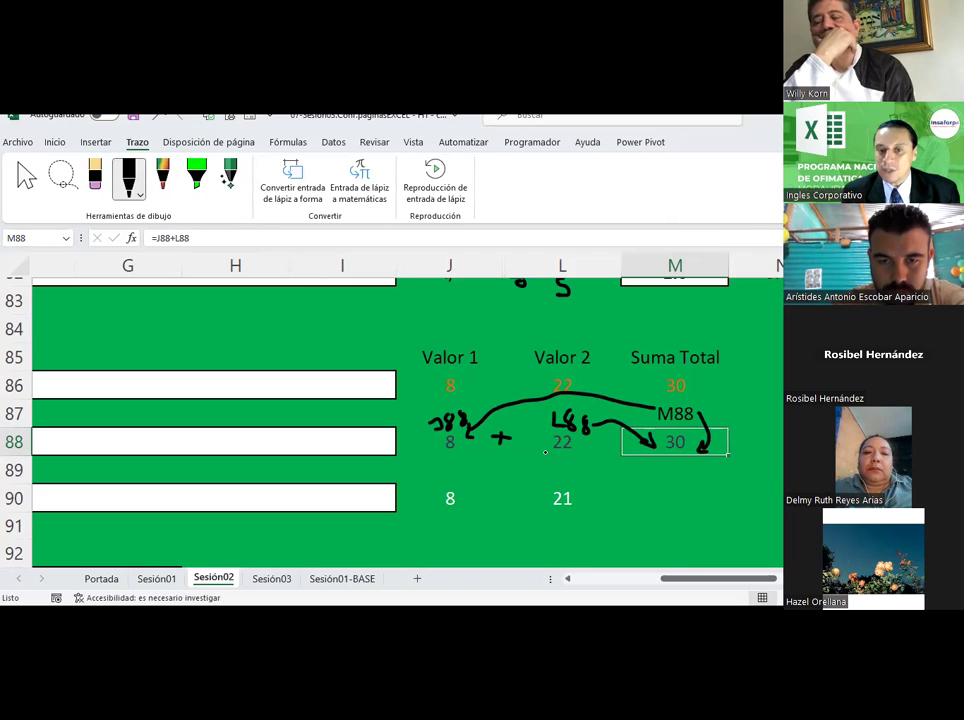
pyautogui.moveTo(535, 455)
pyautogui.mouseDown()
pyautogui.moveTo(544, 465)
pyautogui.moveTo(584, 455)
pyautogui.moveTo(574, 476)
pyautogui.moveTo(657, 467)
pyautogui.mouseUp()
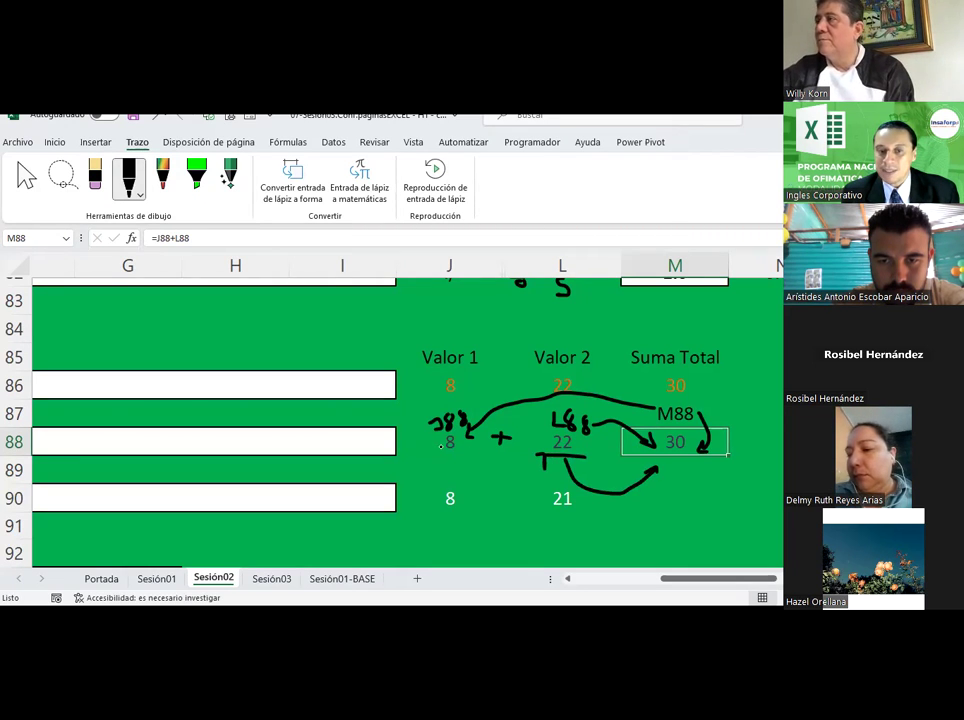
pyautogui.moveTo(447, 450)
pyautogui.mouseDown()
pyautogui.moveTo(440, 460)
pyautogui.moveTo(628, 468)
pyautogui.mouseUp()
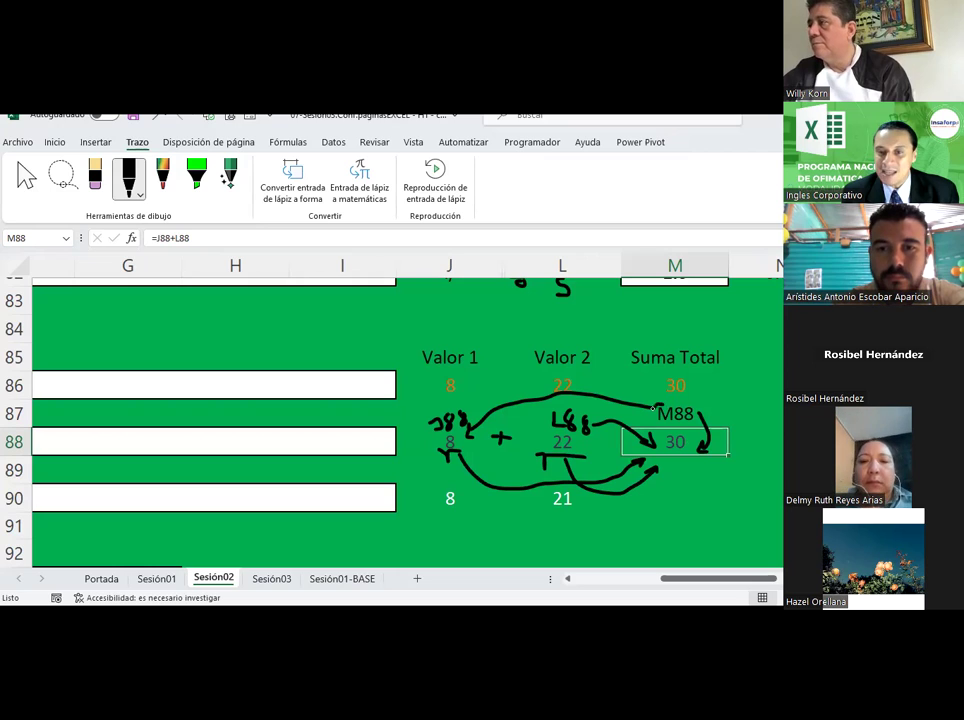
pyautogui.moveTo(660, 425); pyautogui.dragTo(657, 399)
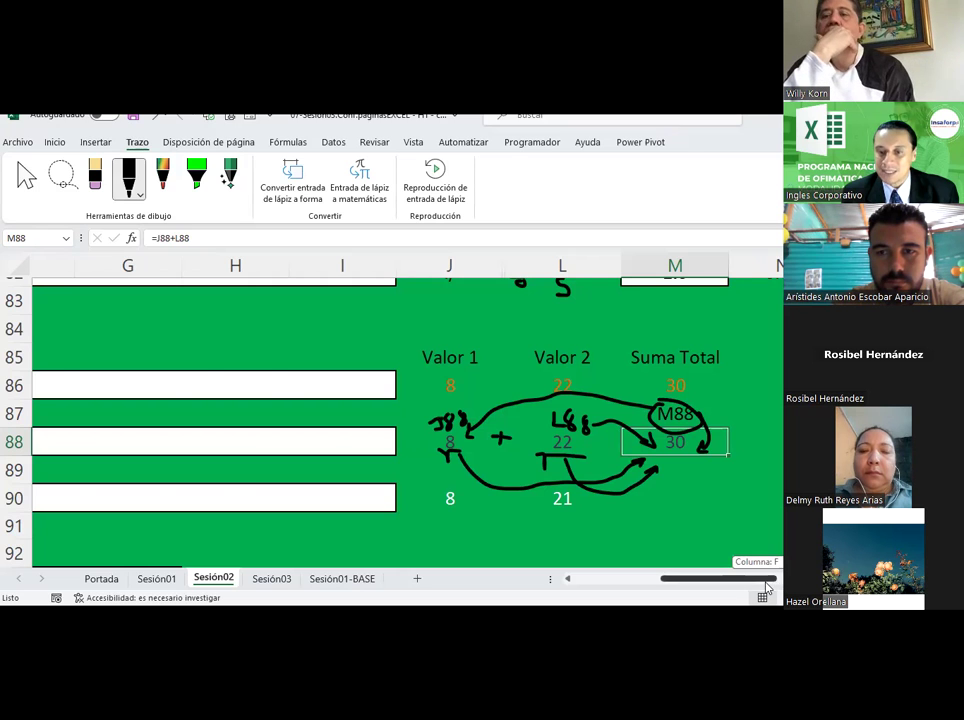
pyautogui.moveTo(767, 580); pyautogui.dragTo(727, 583)
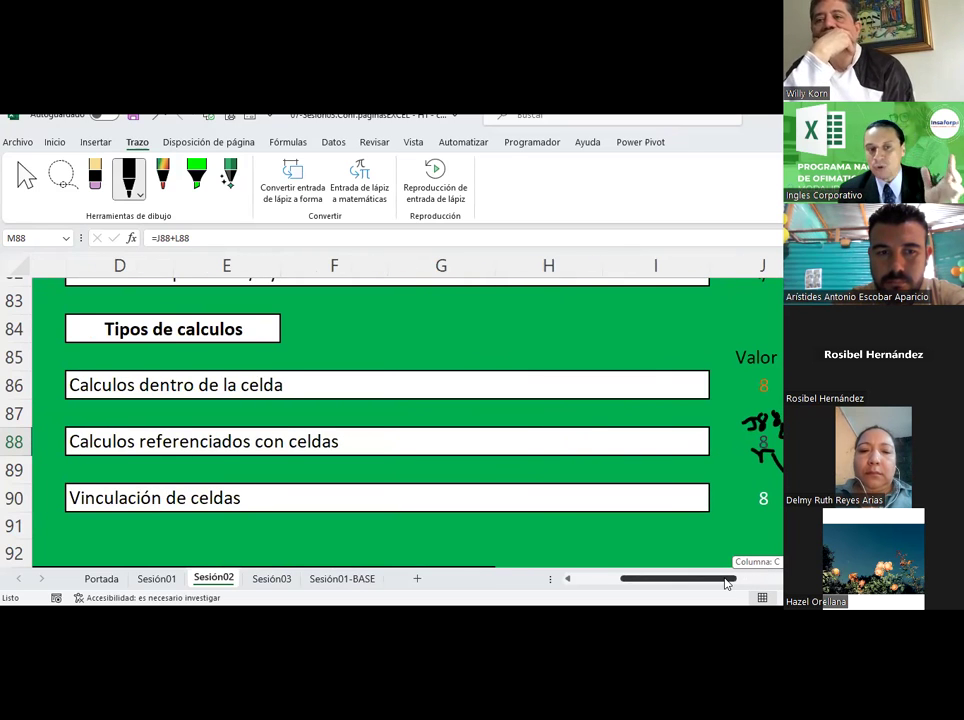
# Step: Erase every ink stroke around J88, L88 and M88 with the Draw tab Eraser
pyautogui.moveTo(727, 584); pyautogui.dragTo(760, 582)
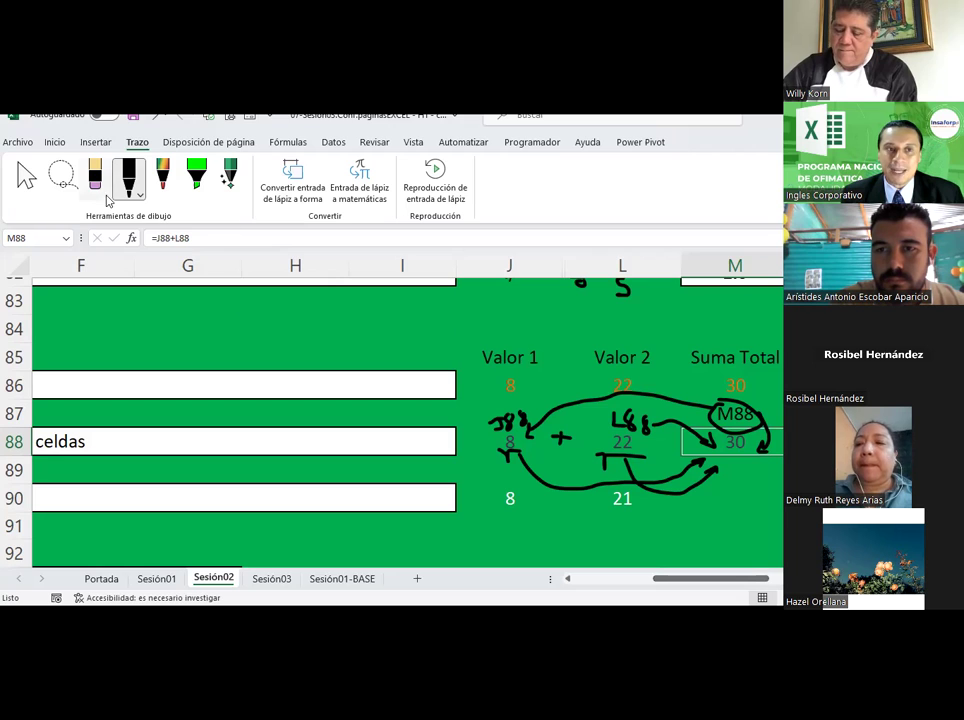
pyautogui.click(95, 180)
pyautogui.moveTo(508, 407)
pyautogui.mouseDown()
pyautogui.moveTo(510, 440)
pyautogui.moveTo(655, 441)
pyautogui.mouseUp()
pyautogui.moveTo(760, 430)
pyautogui.mouseDown()
pyautogui.moveTo(620, 495)
pyautogui.moveTo(508, 456)
pyautogui.moveTo(577, 467)
pyautogui.moveTo(606, 446)
pyautogui.mouseUp()
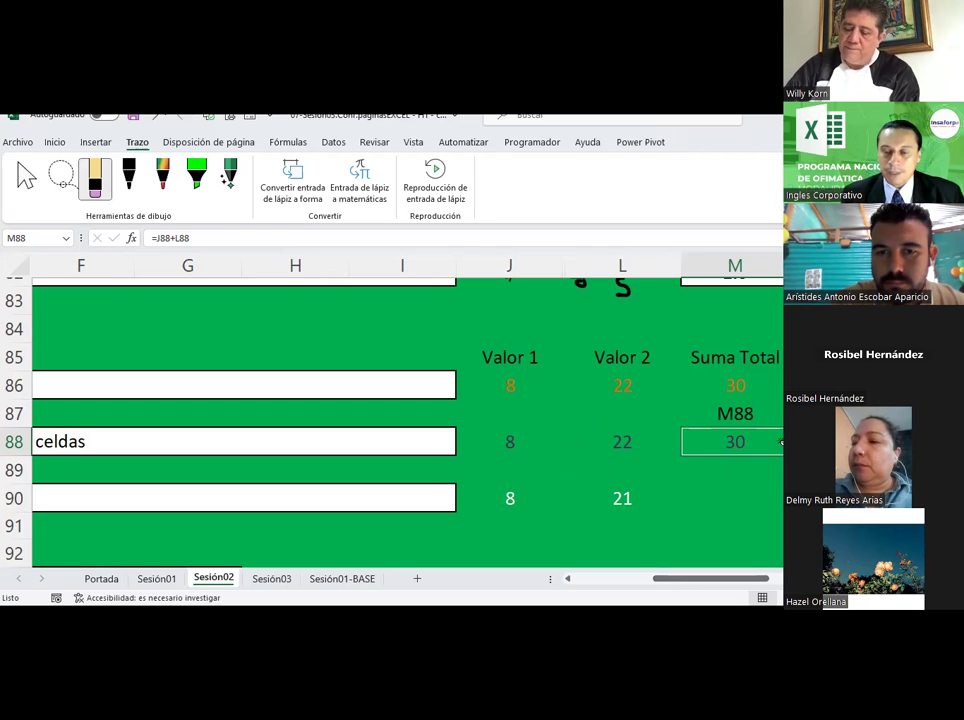
pyautogui.press('Escape')
pyautogui.click(770, 497)
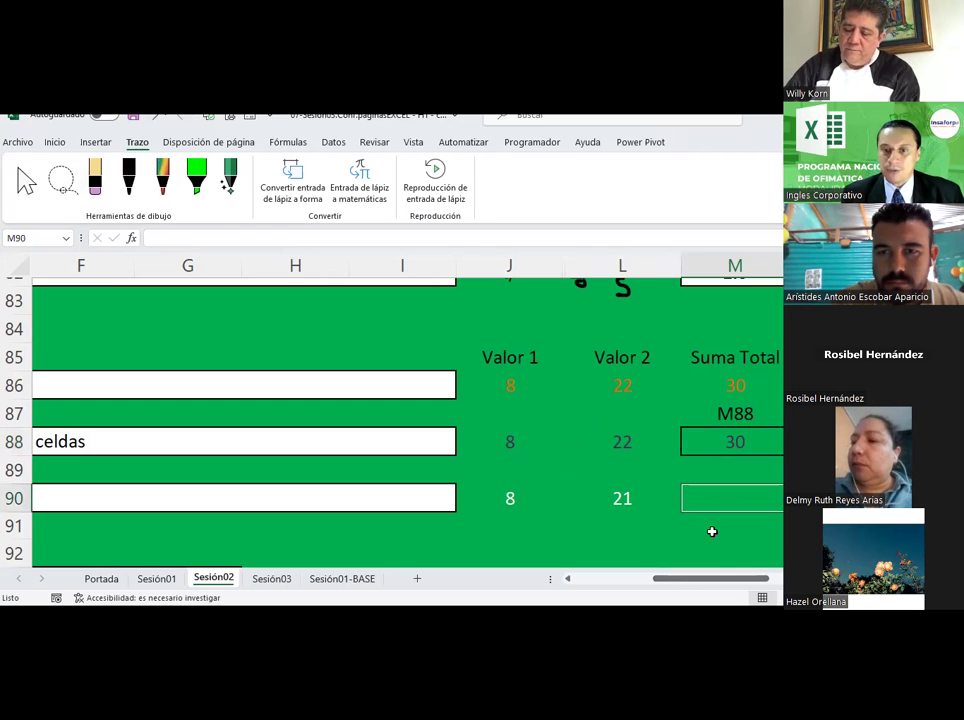
pyautogui.moveTo(725, 587)
pyautogui.mouseDown()
pyautogui.moveTo(669, 590)
pyautogui.moveTo(681, 588)
pyautogui.mouseUp()
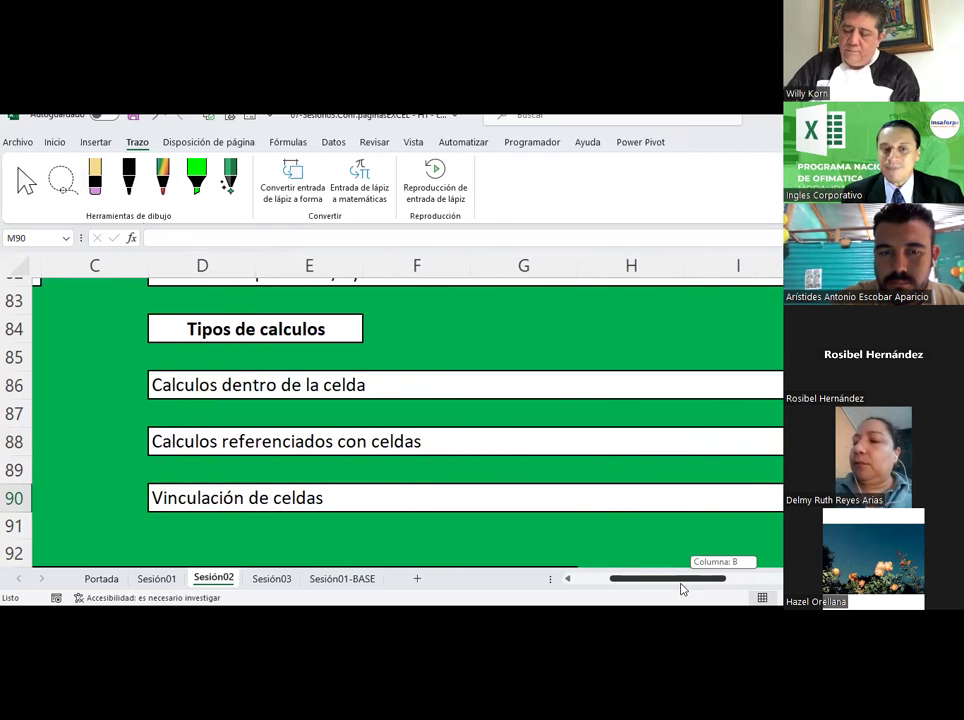
pyautogui.click(259, 502)
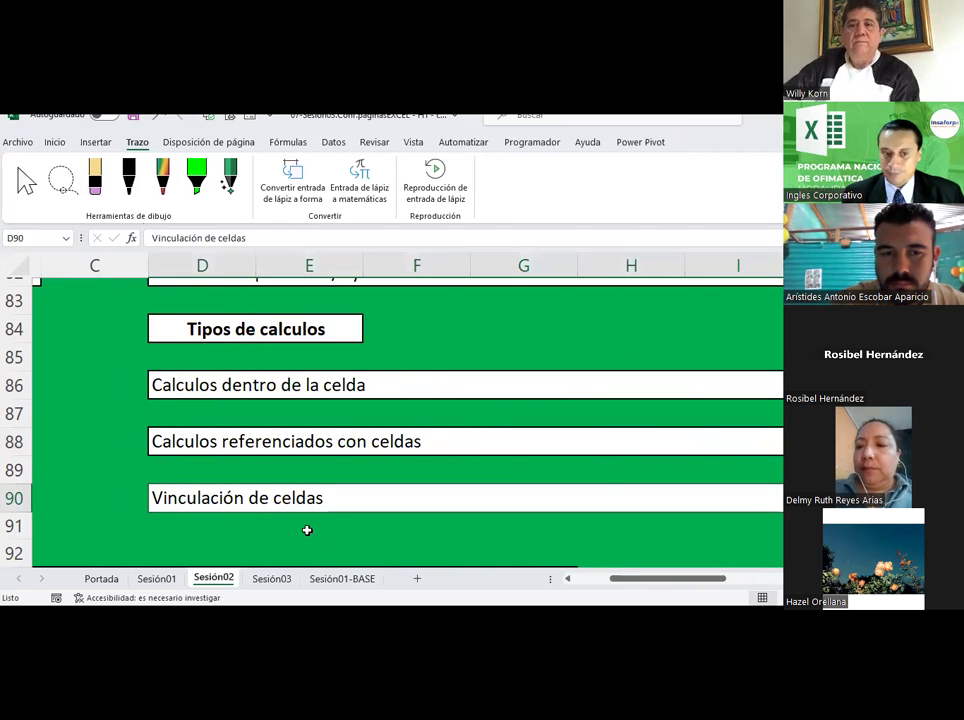
pyautogui.moveTo(625, 578); pyautogui.dragTo(678, 584)
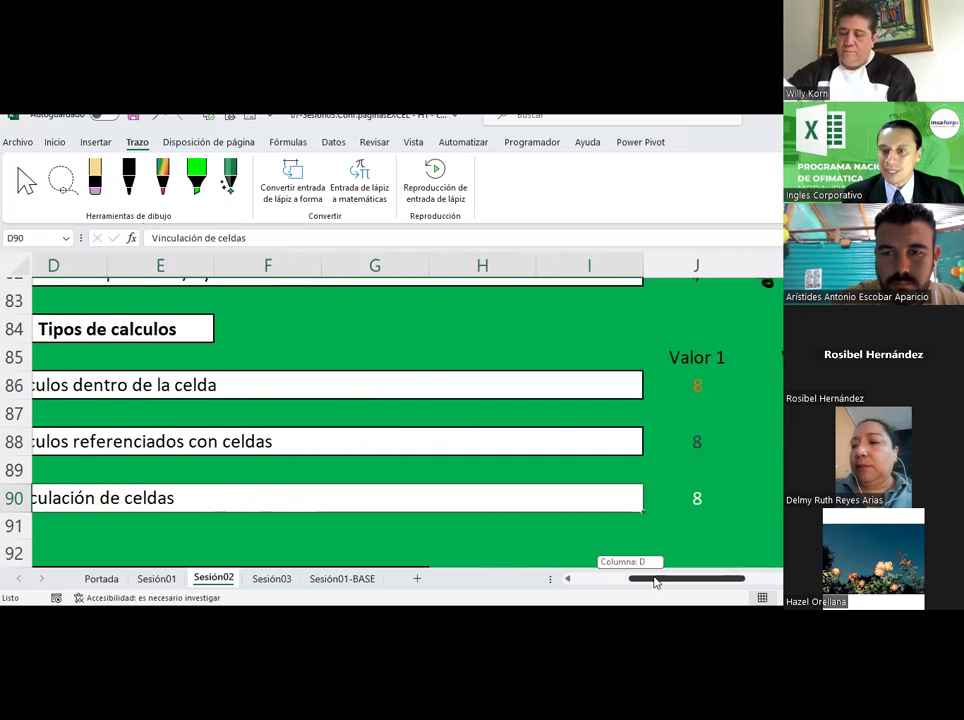
pyautogui.click(584, 502)
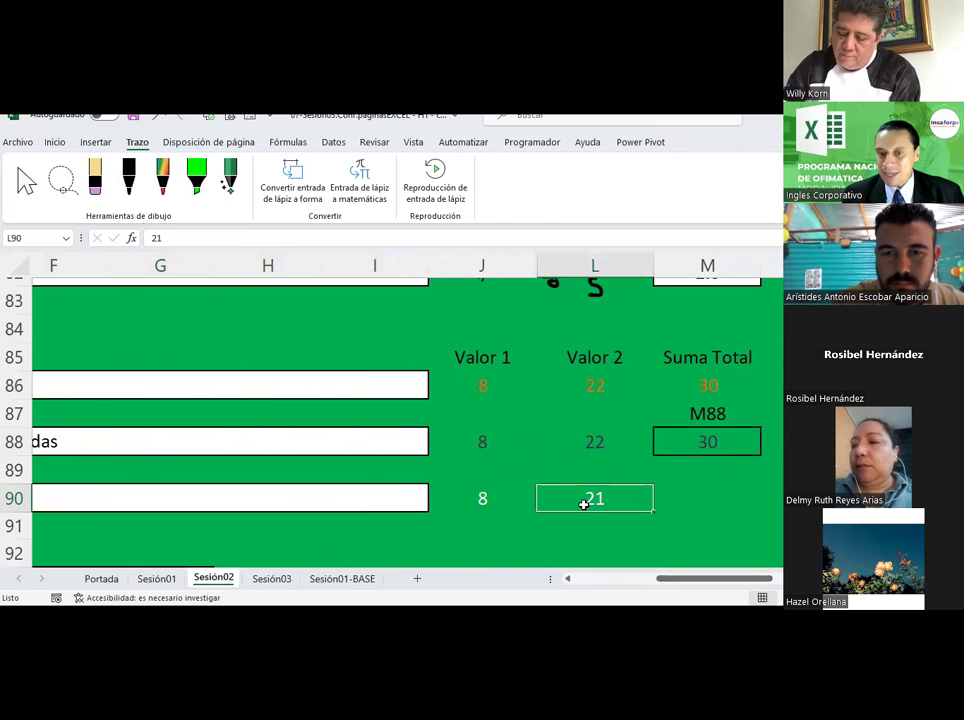
pyautogui.write('22')
pyautogui.press('Return')
pyautogui.press('Return')
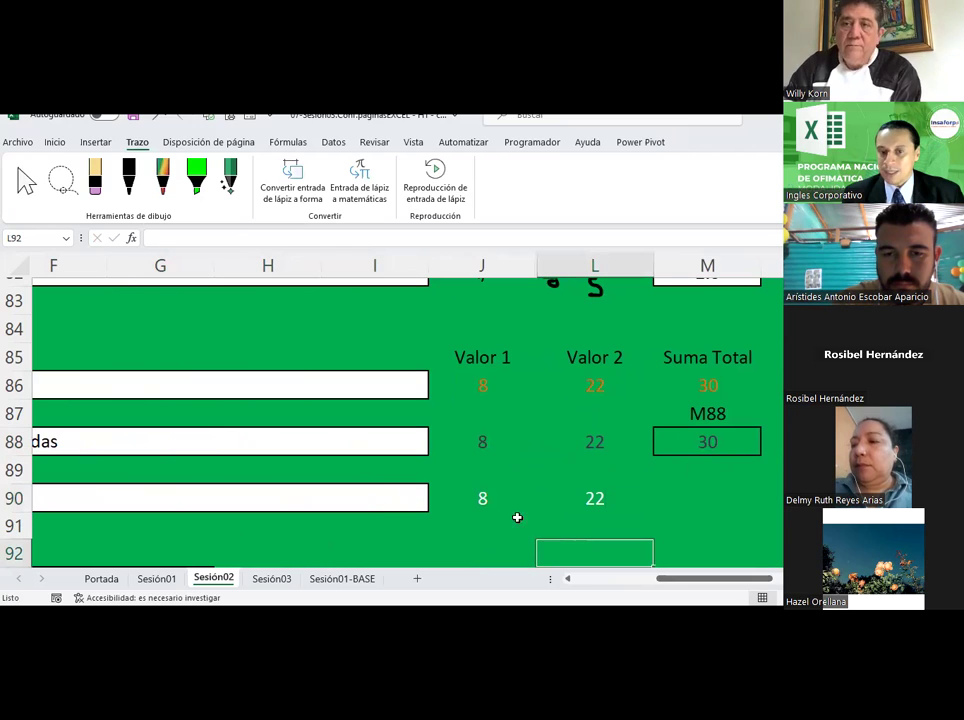
pyautogui.click(492, 504)
pyautogui.click(590, 498)
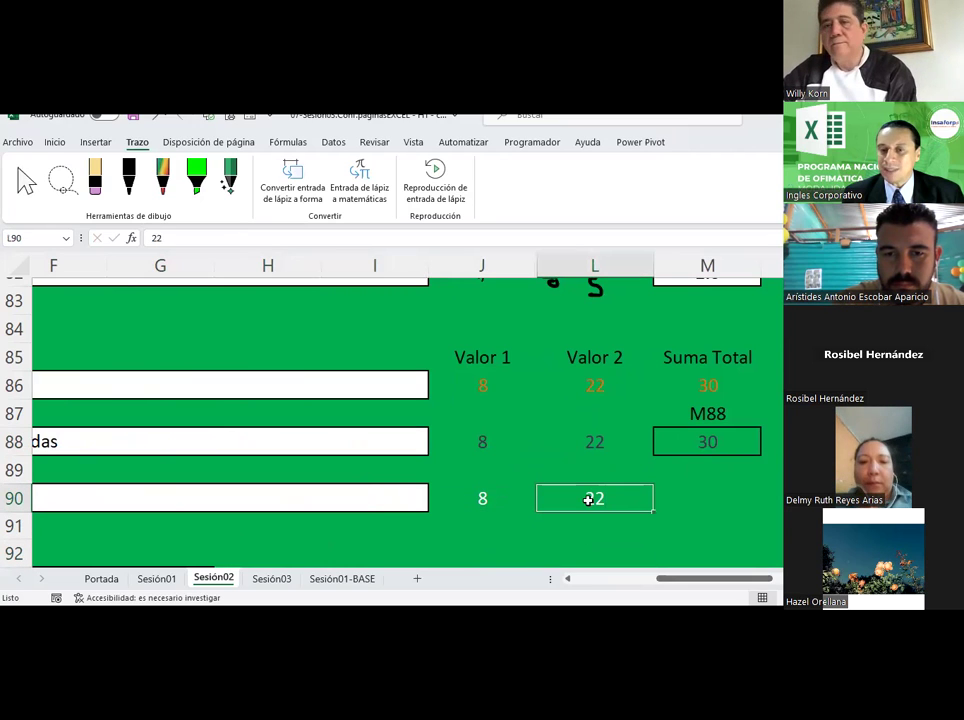
pyautogui.click(713, 506)
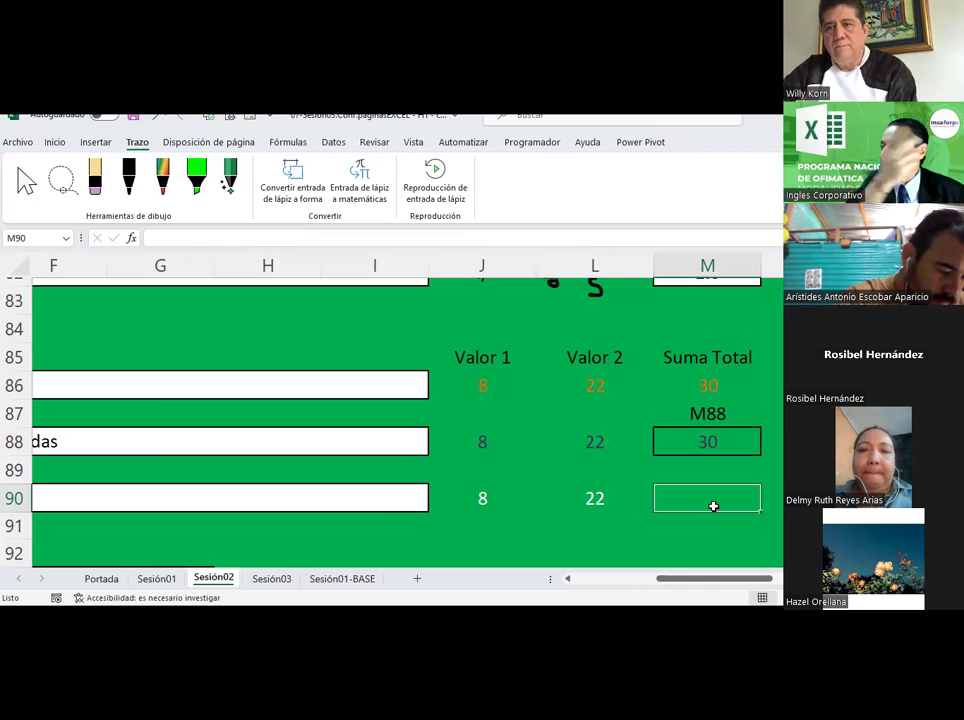
pyautogui.click(718, 383)
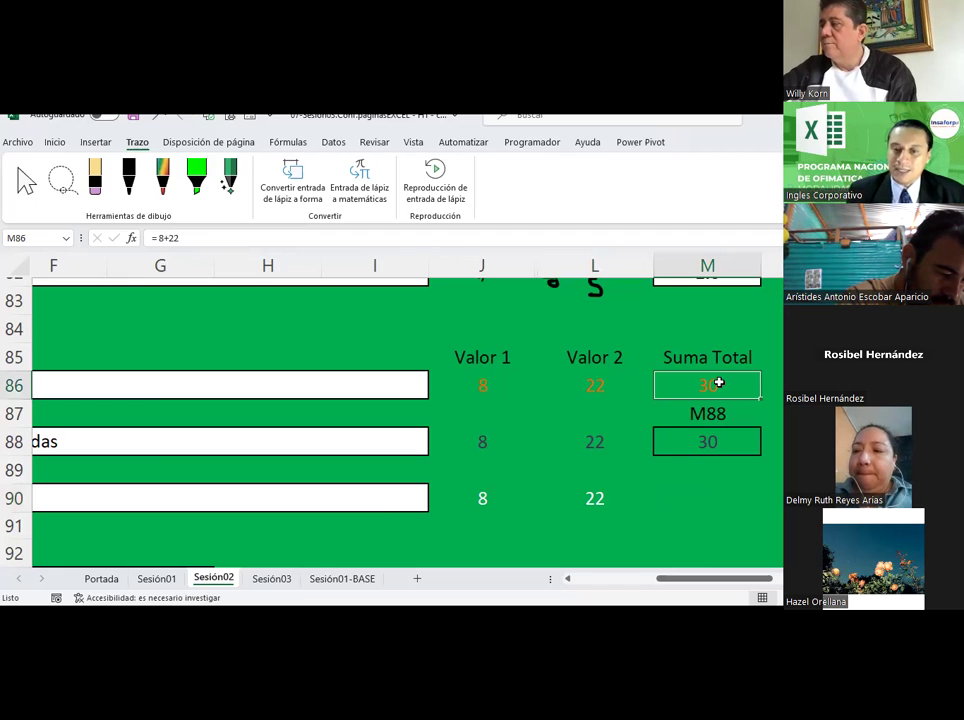
pyautogui.moveTo(684, 585)
pyautogui.mouseDown()
pyautogui.moveTo(667, 588)
pyautogui.moveTo(694, 587)
pyautogui.mouseUp()
pyautogui.click(702, 431)
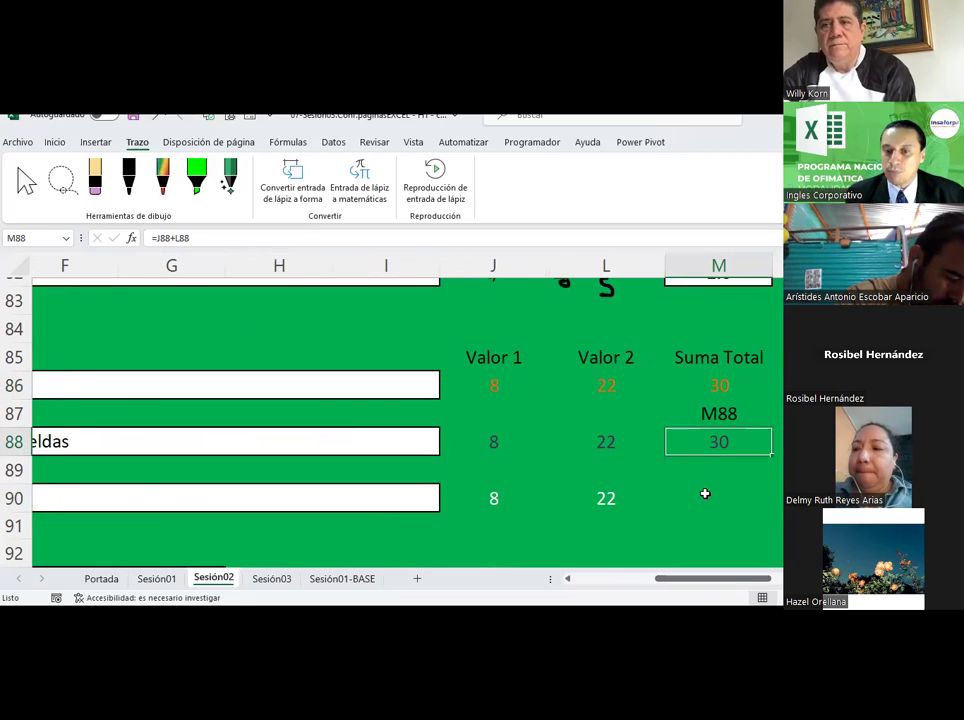
pyautogui.click(705, 493)
pyautogui.moveTo(510, 495); pyautogui.dragTo(581, 490)
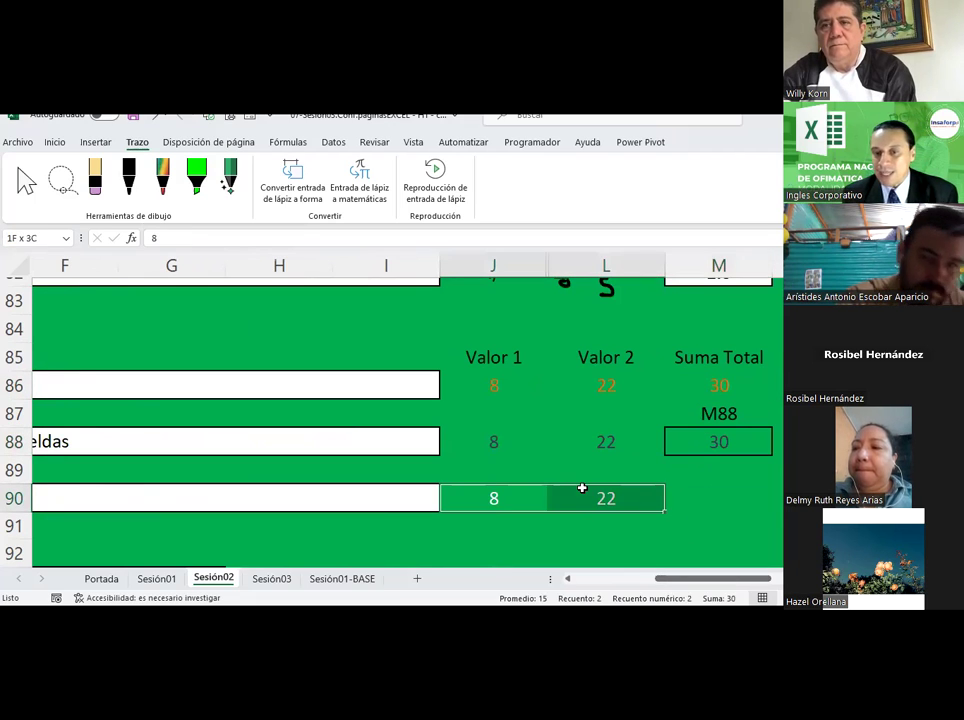
pyautogui.click(707, 505)
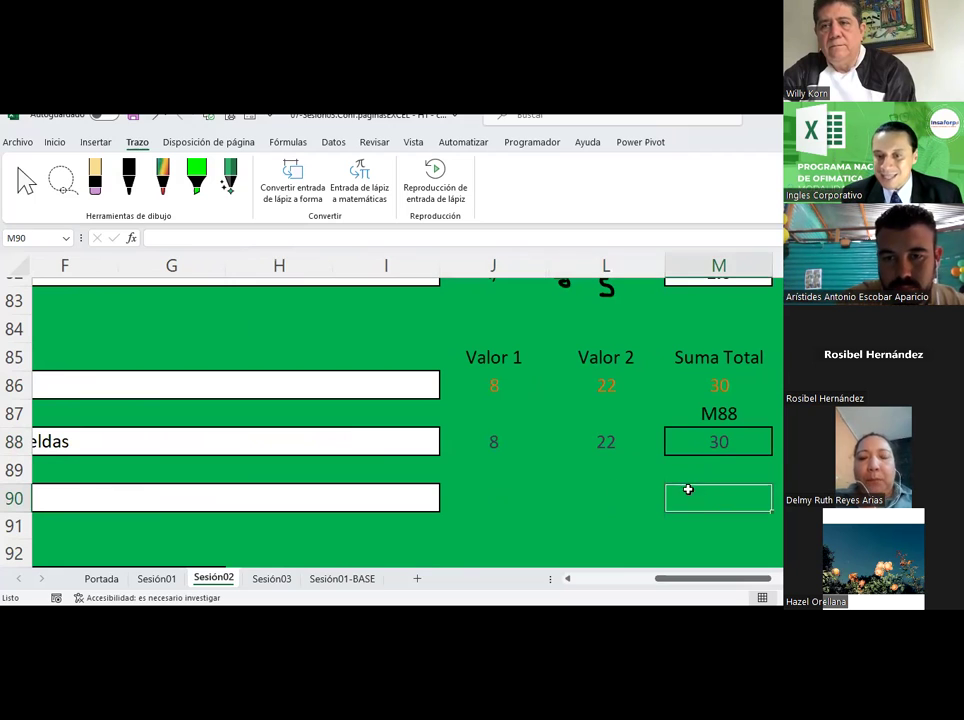
# Step: Fill cell M90 with red
pyautogui.click(55, 142)
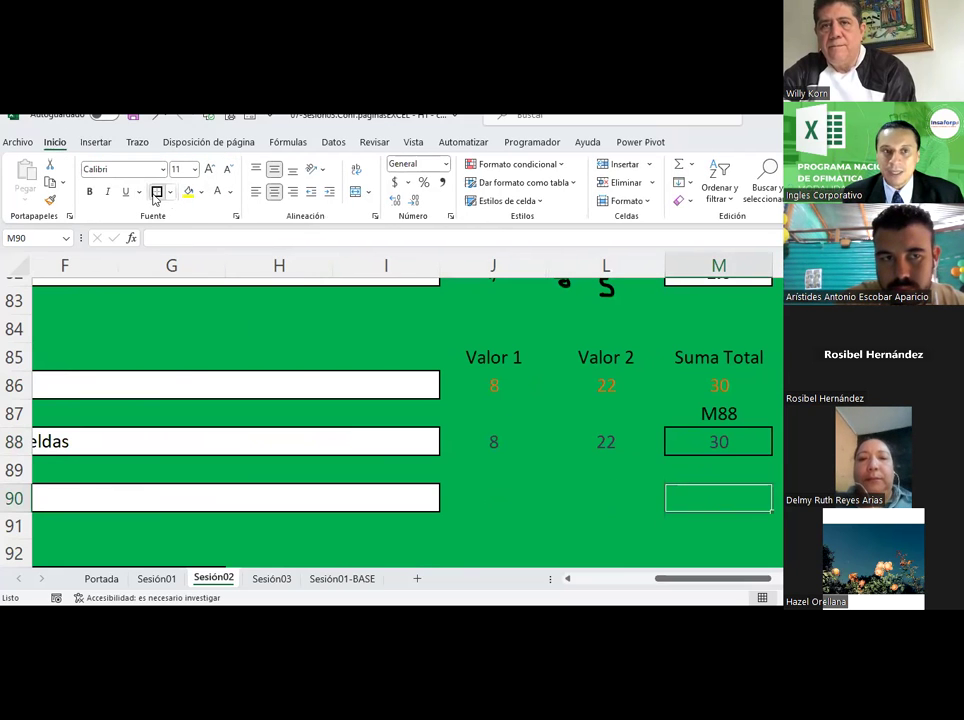
pyautogui.click(201, 192)
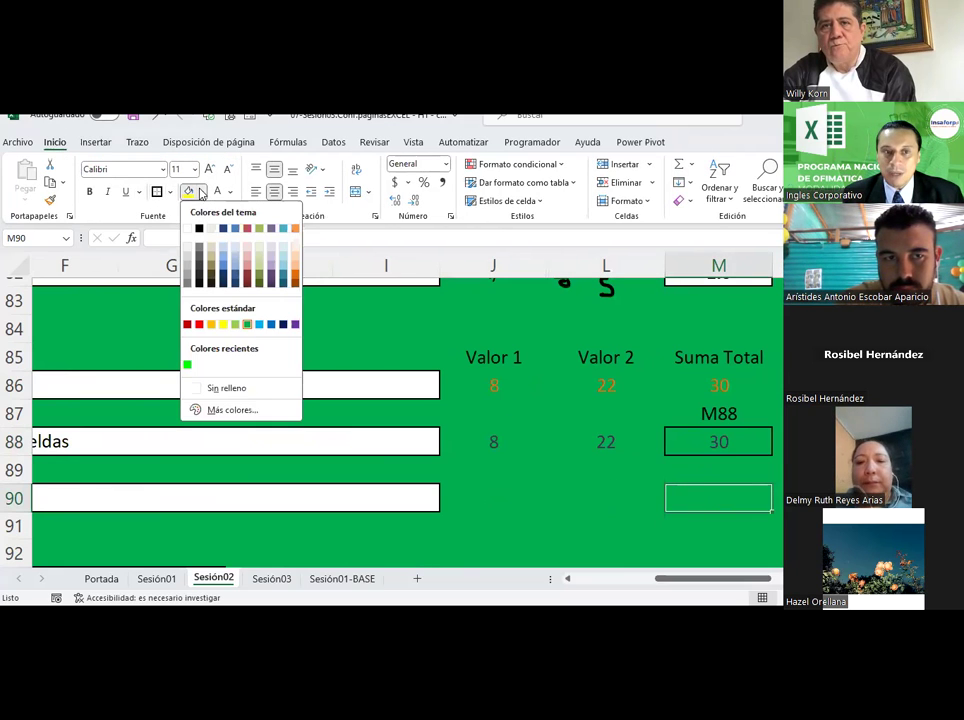
pyautogui.click(199, 324)
# Step: Enter =M88 in M90 so it shows the same total, 30
pyautogui.click(712, 443)
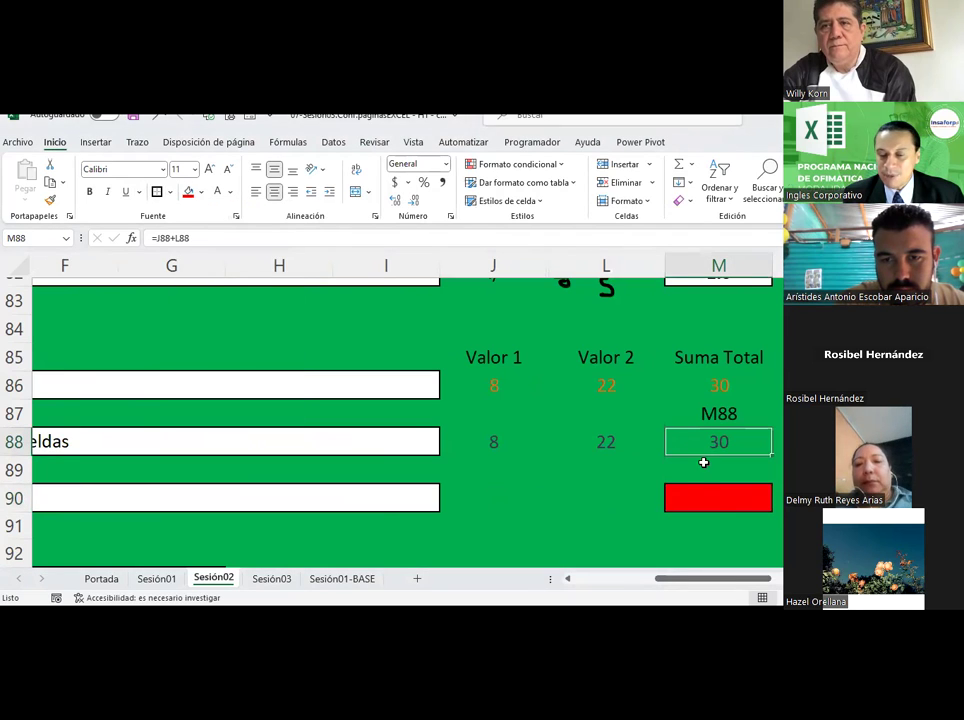
pyautogui.click(714, 499)
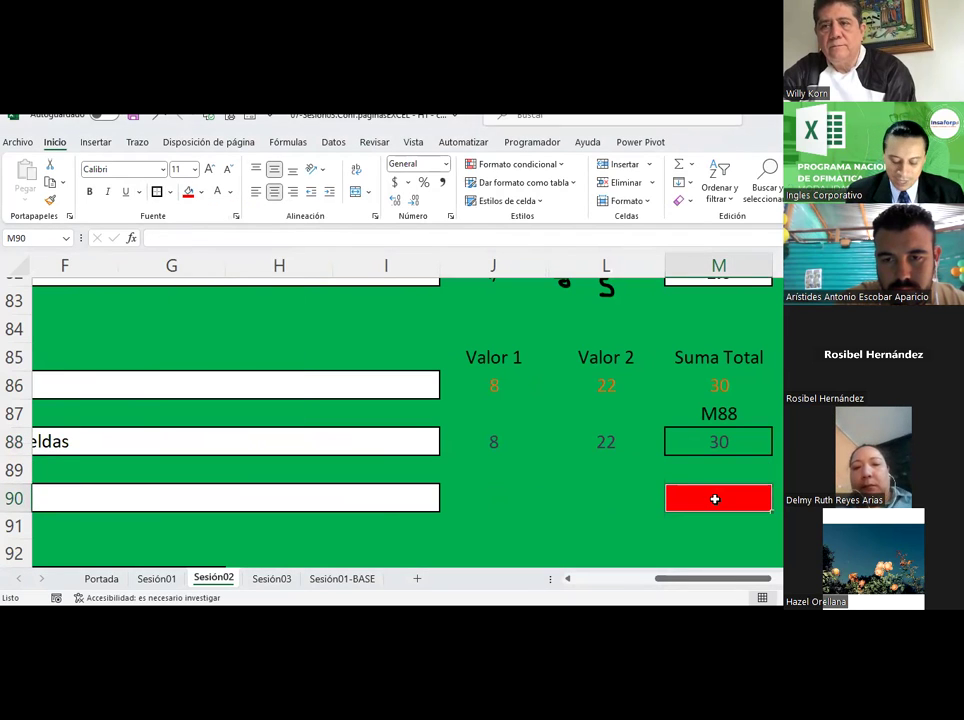
pyautogui.write('=')
pyautogui.click(715, 438)
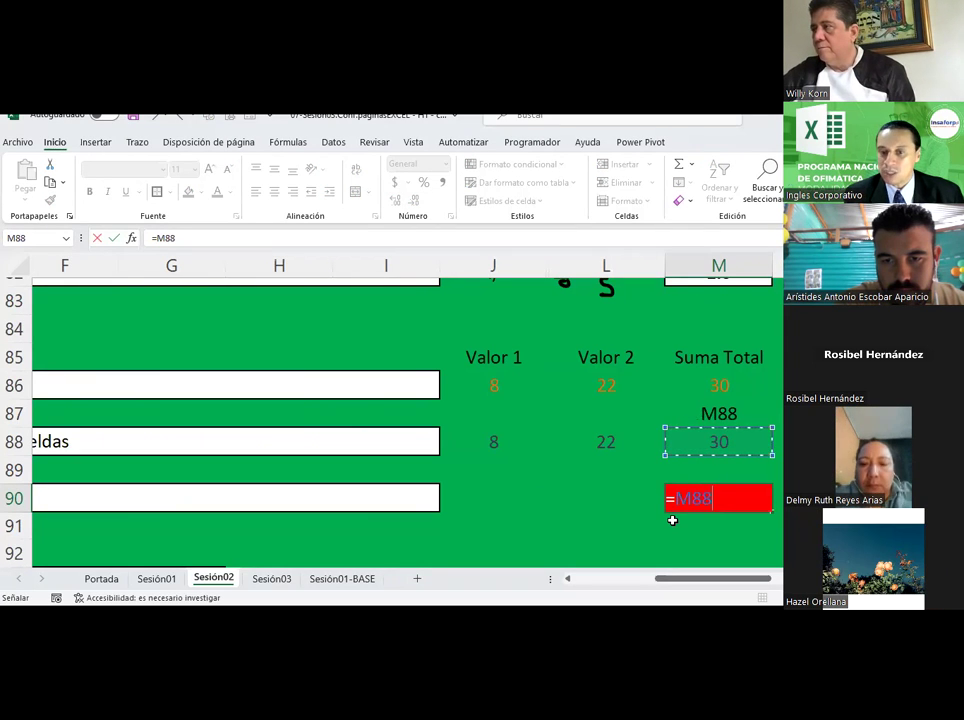
pyautogui.press('Return')
pyautogui.click(727, 497)
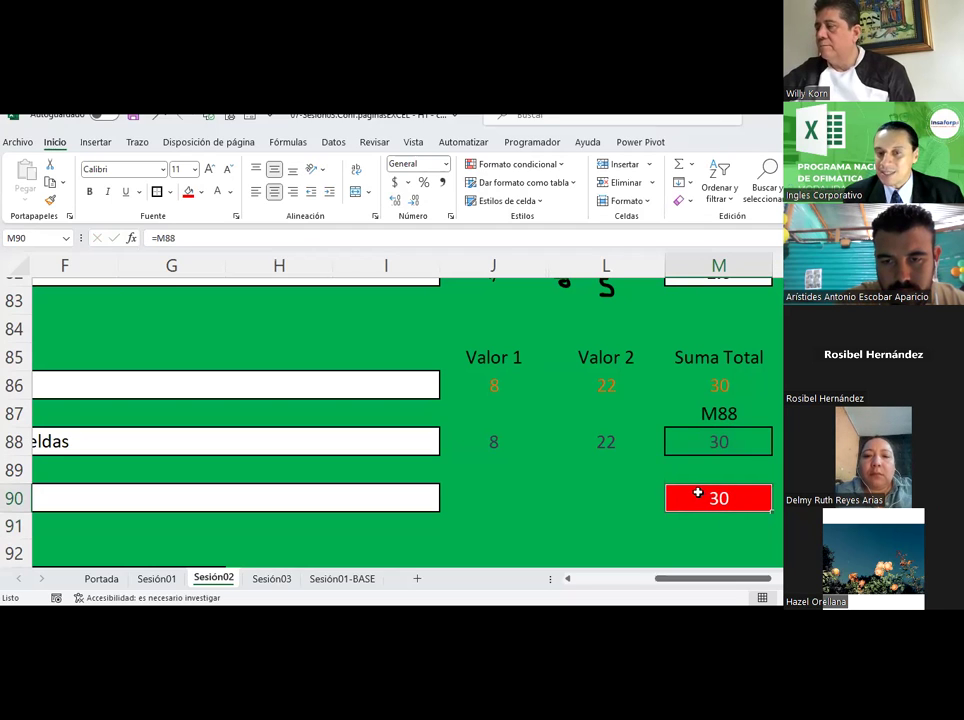
pyautogui.click(136, 142)
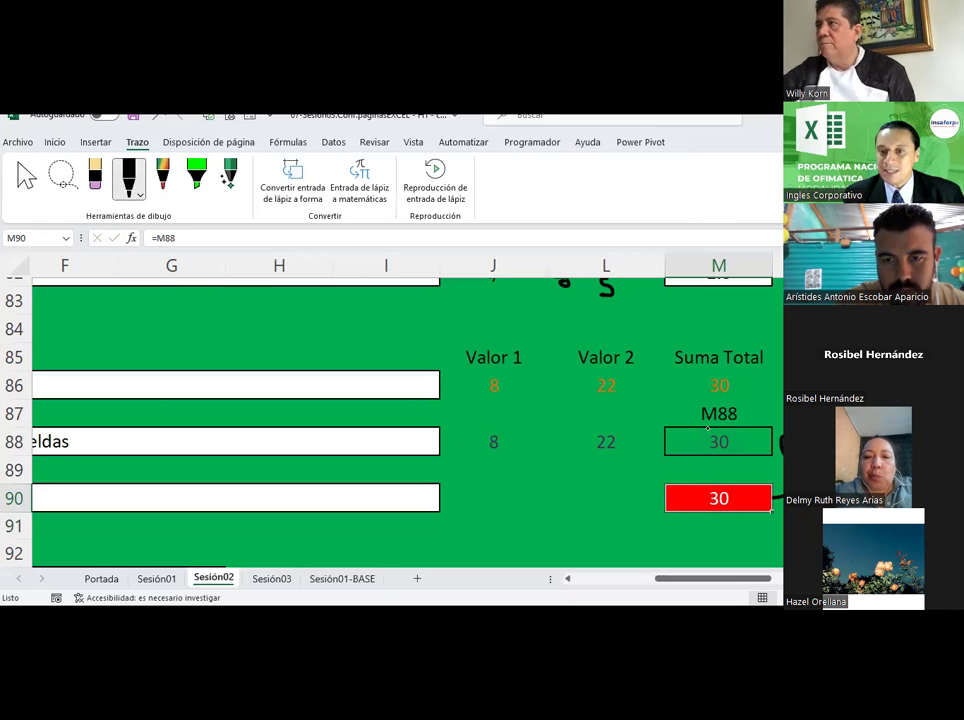
# Step: Draw curved ink arrows from M88 over the 22 to the 8, then show M90's =M88 formula
pyautogui.moveTo(682, 425)
pyautogui.mouseDown()
pyautogui.moveTo(489, 424)
pyautogui.moveTo(498, 427)
pyautogui.mouseUp()
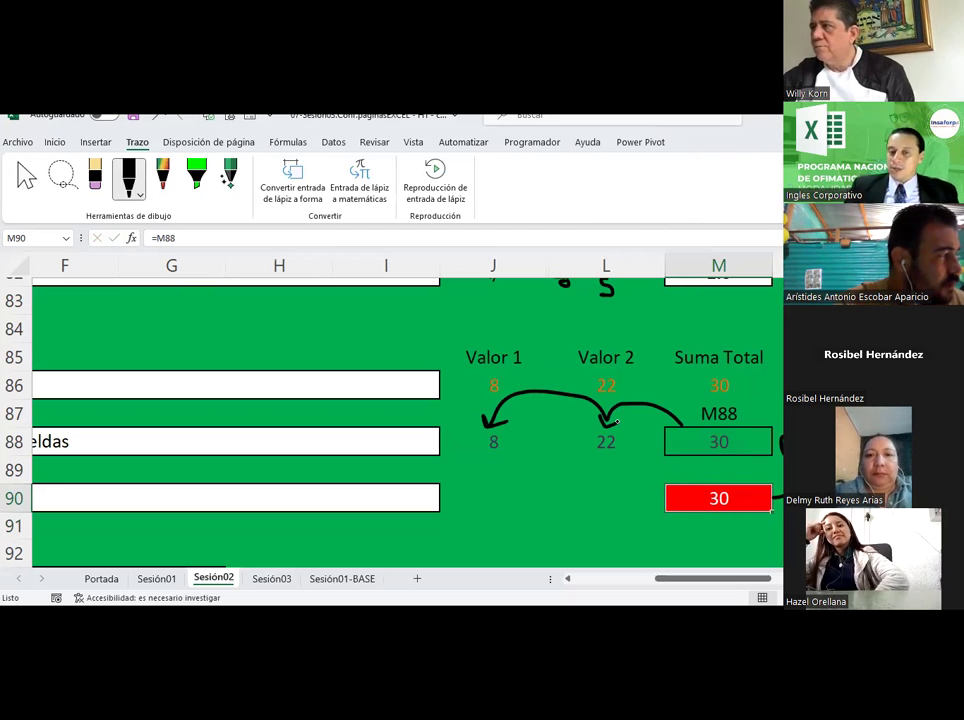
pyautogui.press('Escape')
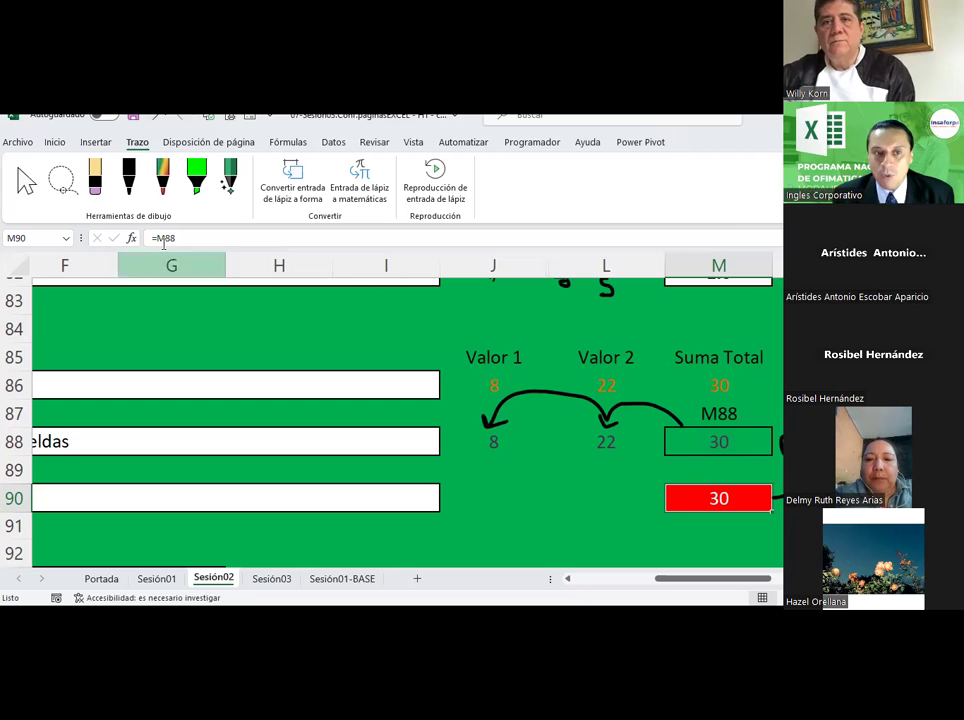
pyautogui.click(192, 231)
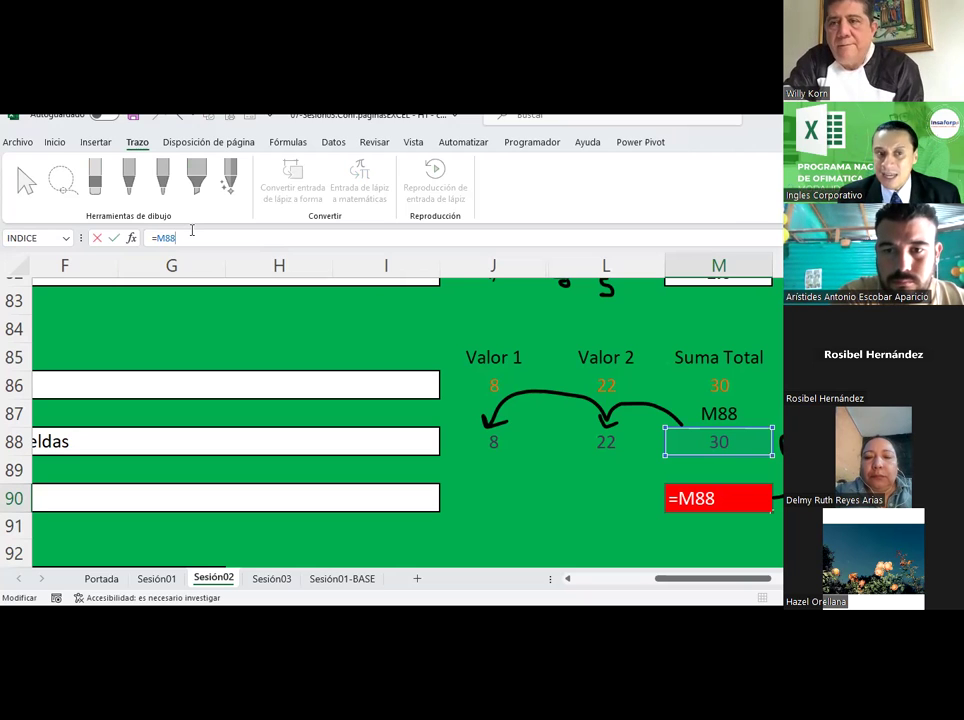
pyautogui.hotkey('ctrl', 'Return')
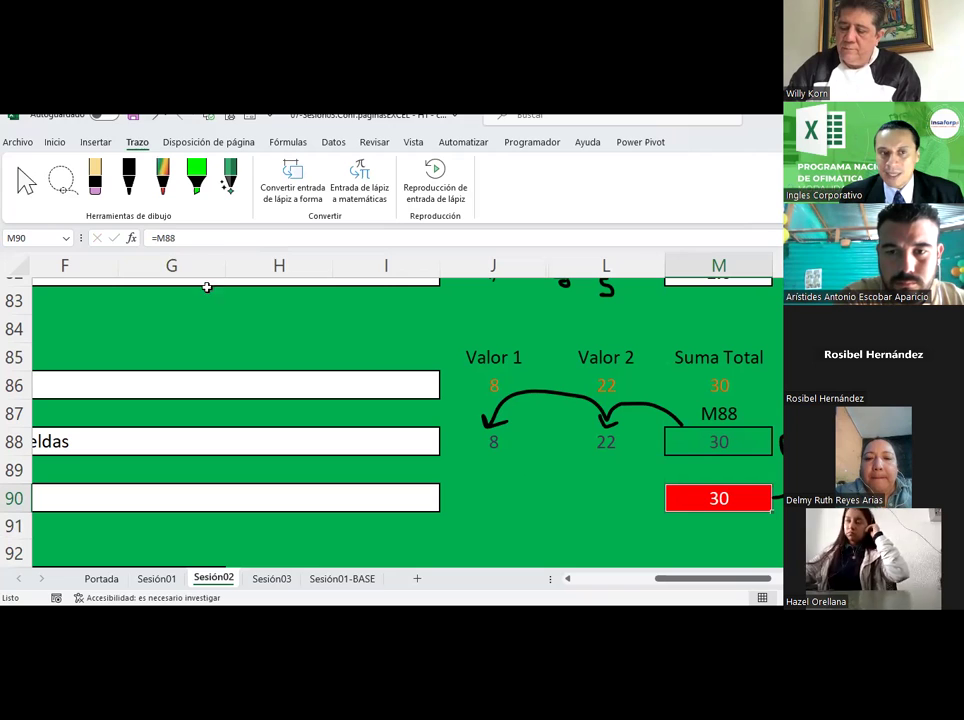
# Step: Reopen M90's =M88 formula unchanged, then select cell M92 for the next example
pyautogui.click(151, 238)
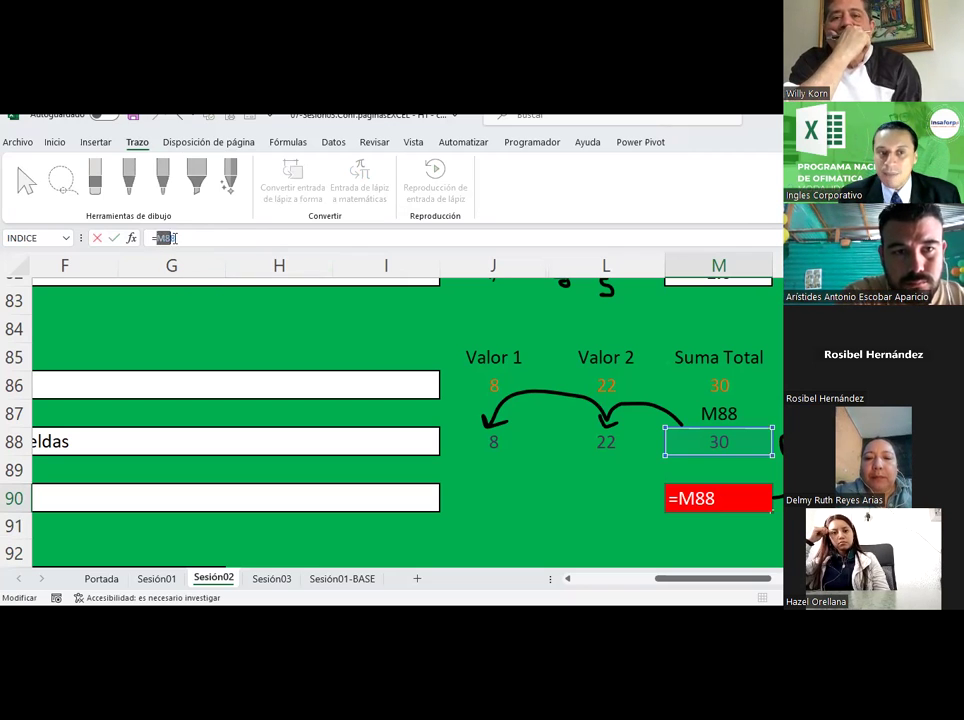
pyautogui.hotkey('ctrl', 'Return')
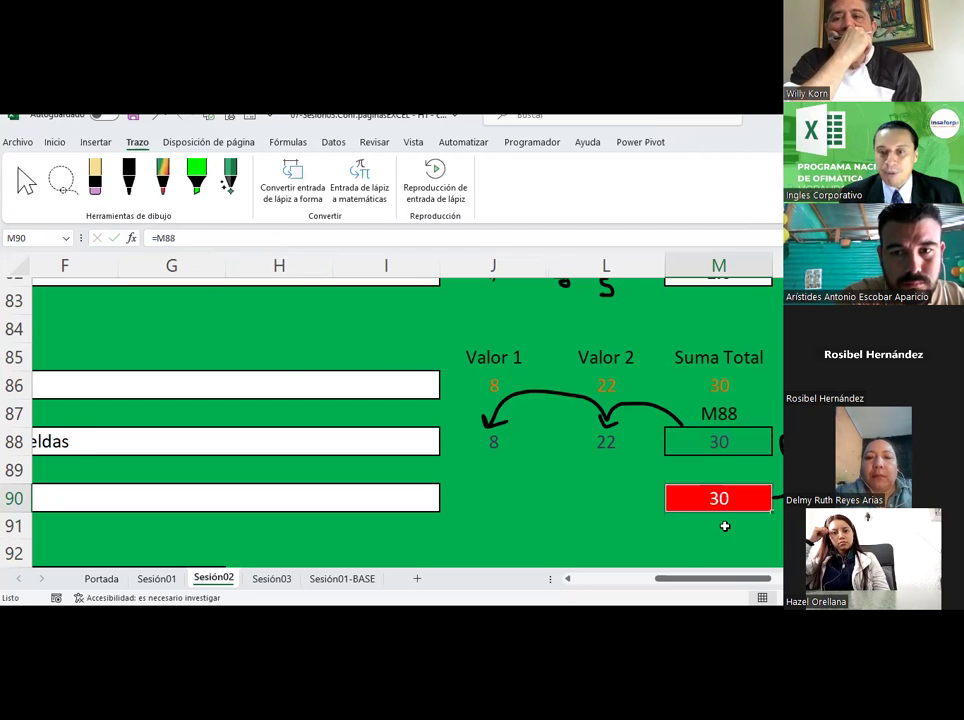
pyautogui.click(725, 526)
pyautogui.scroll(-1, 714, 490)
pyautogui.click(713, 473)
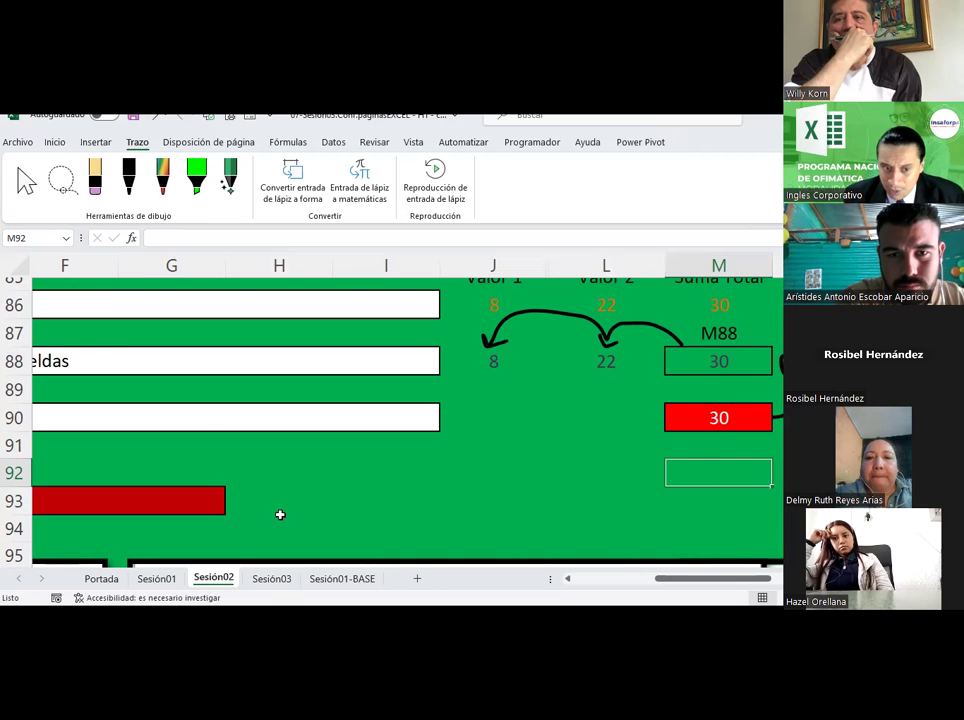
# Step: Fill cell M92 on Sesión02 dark purple after glancing at the Sesión03 sheet
pyautogui.click(270, 579)
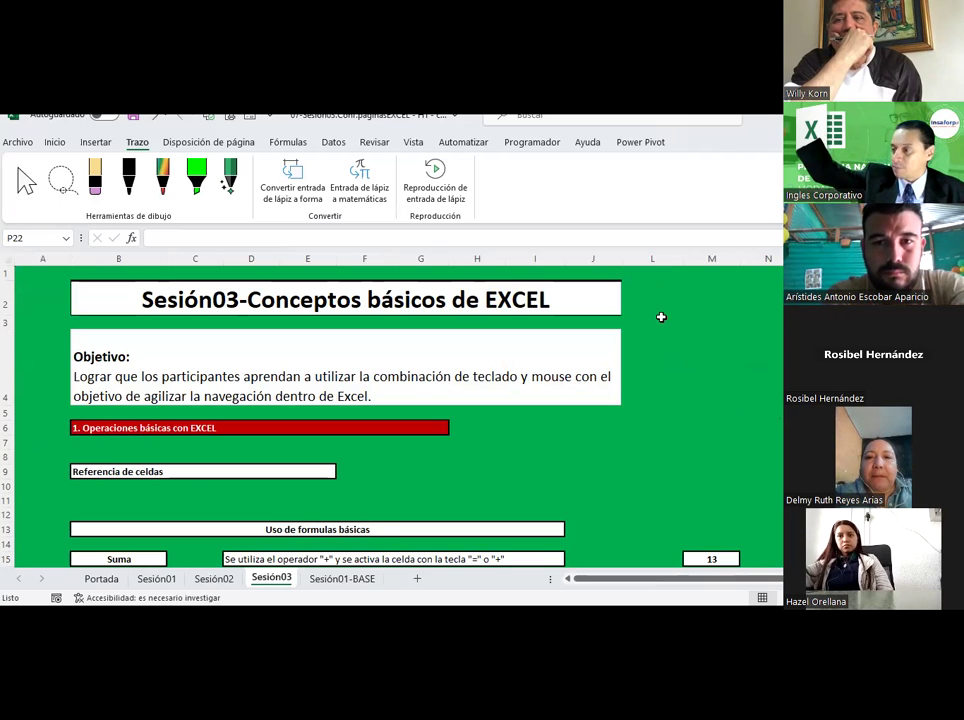
pyautogui.click(228, 580)
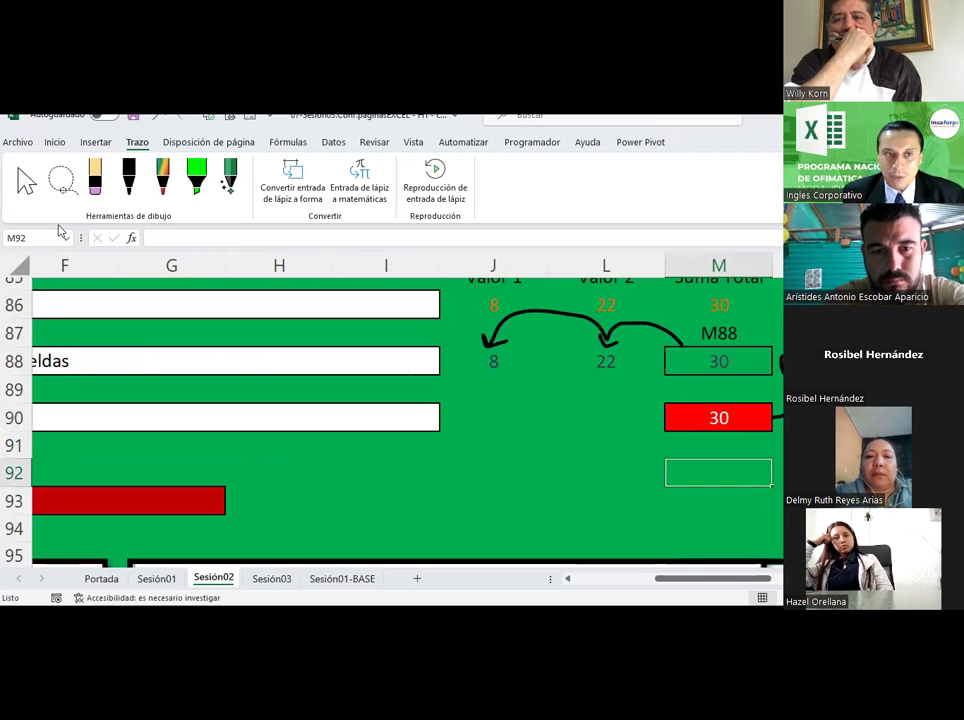
pyautogui.click(54, 142)
pyautogui.click(204, 193)
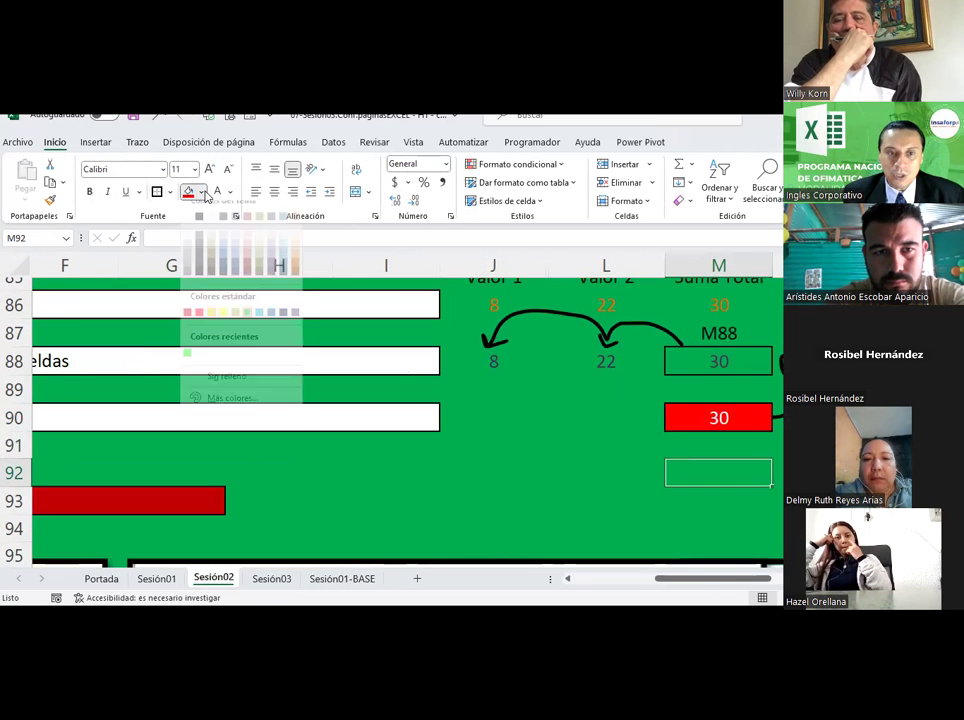
pyautogui.click(271, 286)
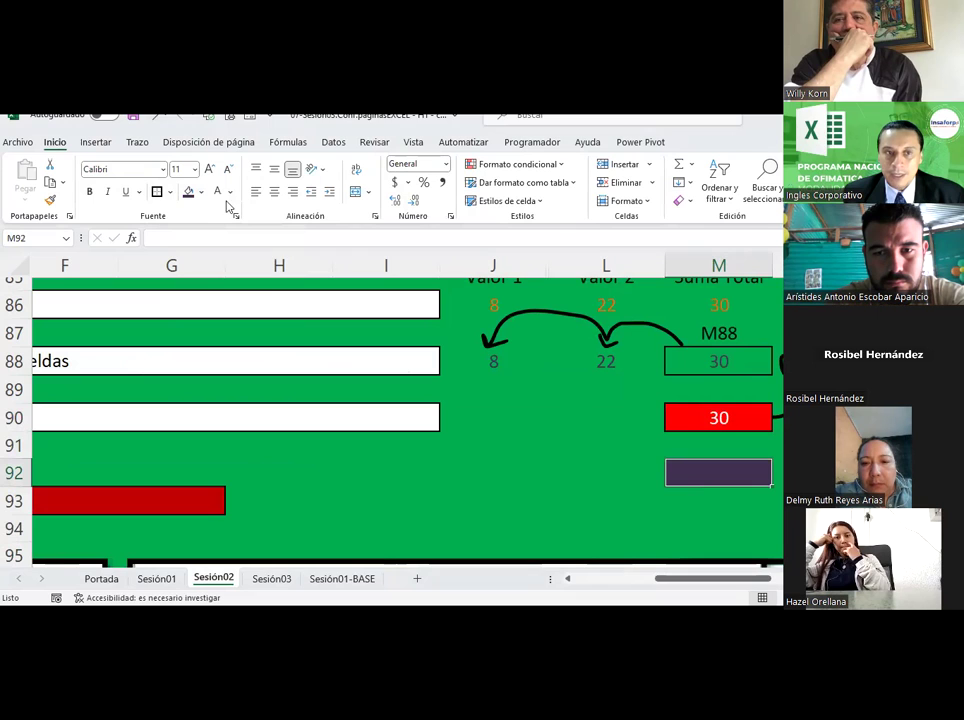
pyautogui.click(777, 530)
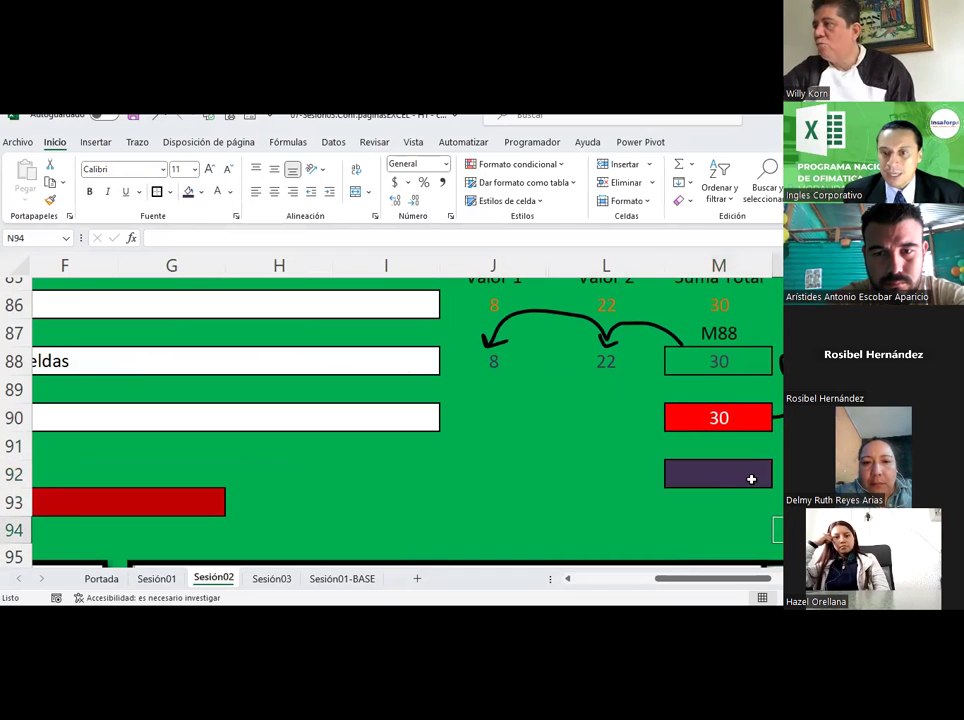
pyautogui.click(751, 479)
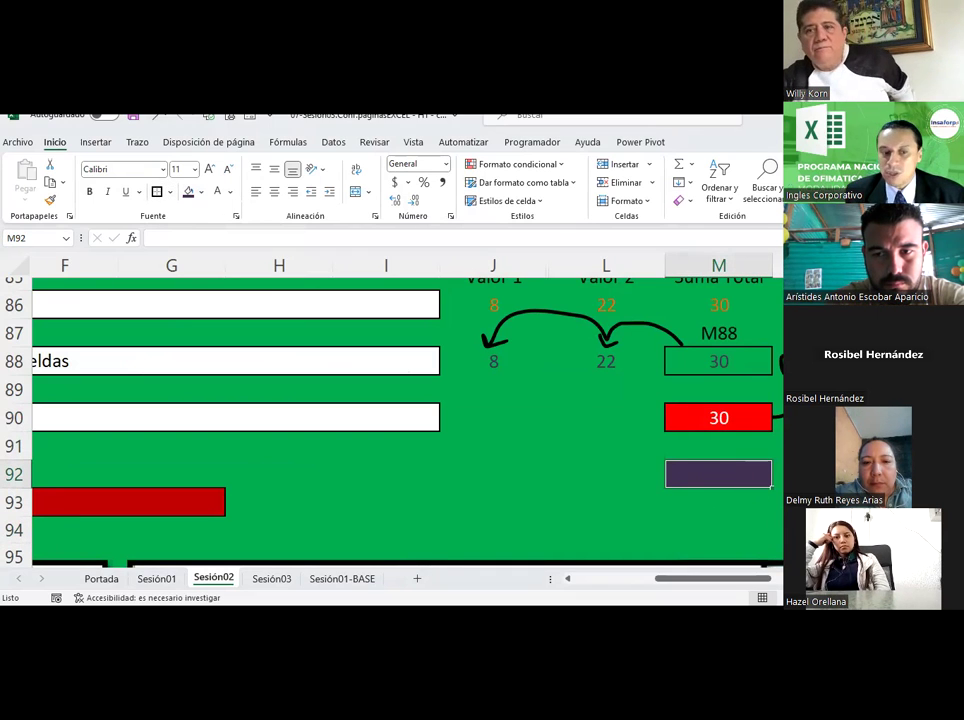
# Step: Inspect cell O27 on Sesión03, holding 12 from =L25+N25, then return to Sesión02
pyautogui.click(260, 579)
pyautogui.scroll(-2, 667, 422)
pyautogui.scroll(-4, 697, 407)
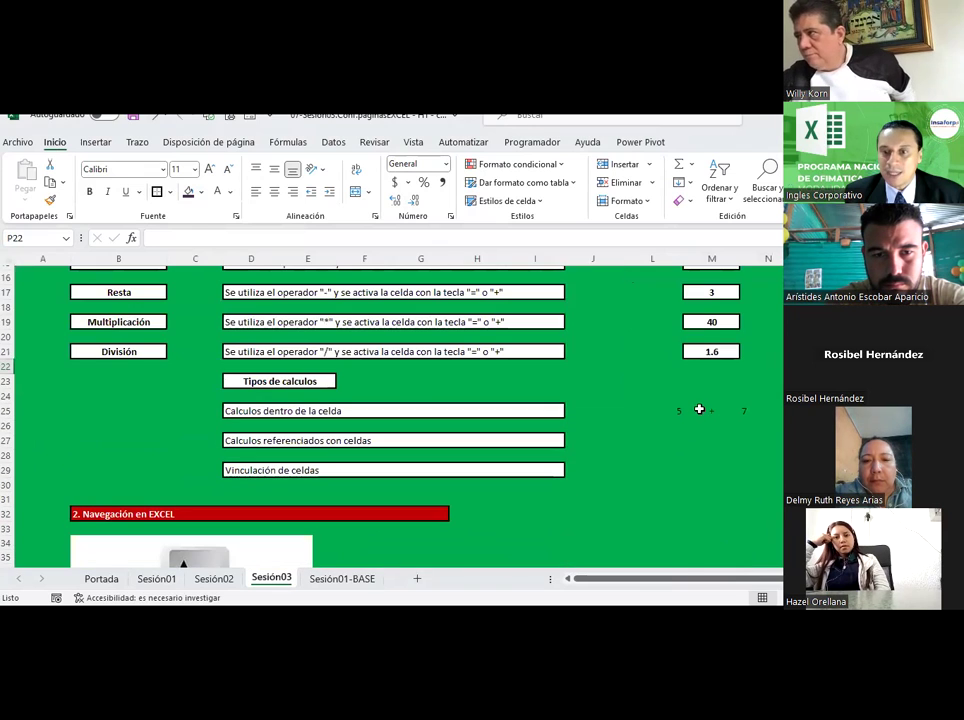
pyautogui.click(825, 440)
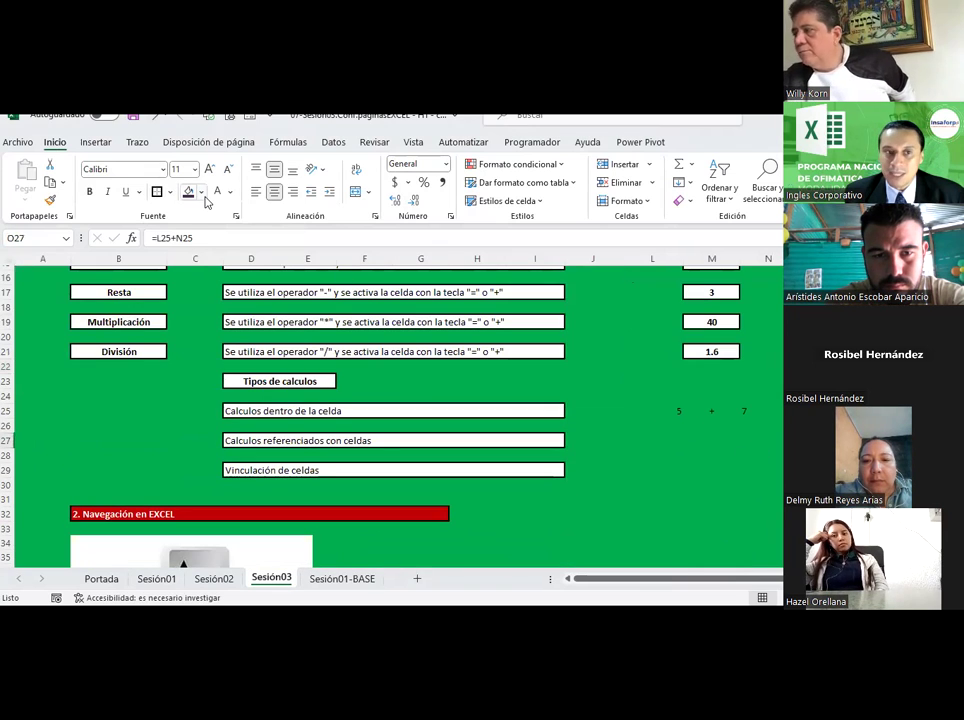
pyautogui.scroll(3, 771, 418)
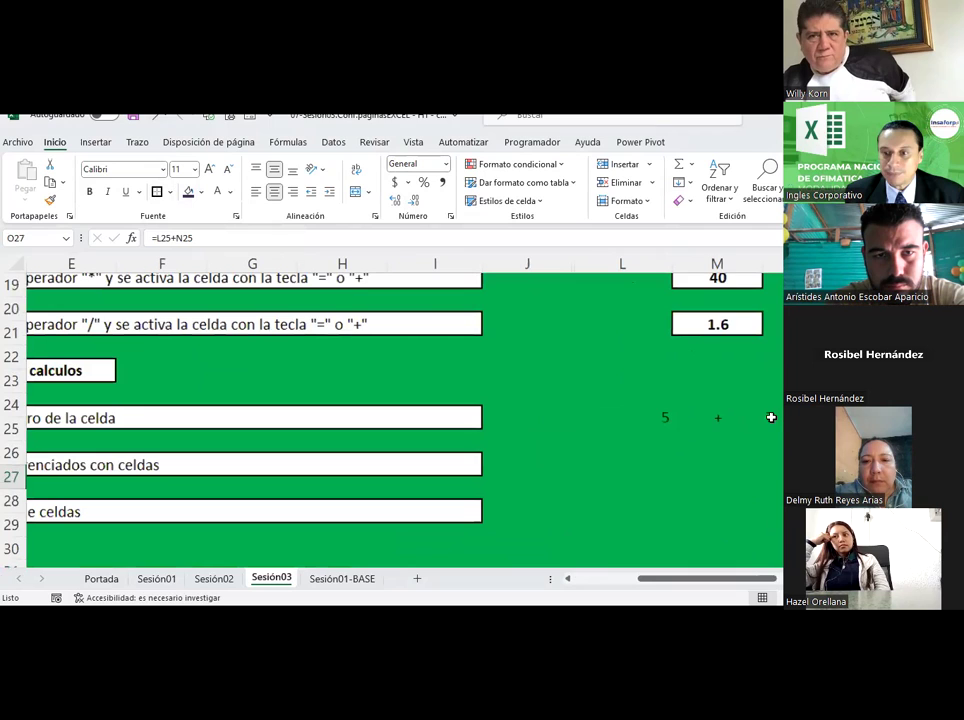
pyautogui.hscroll(3, 674, 497)
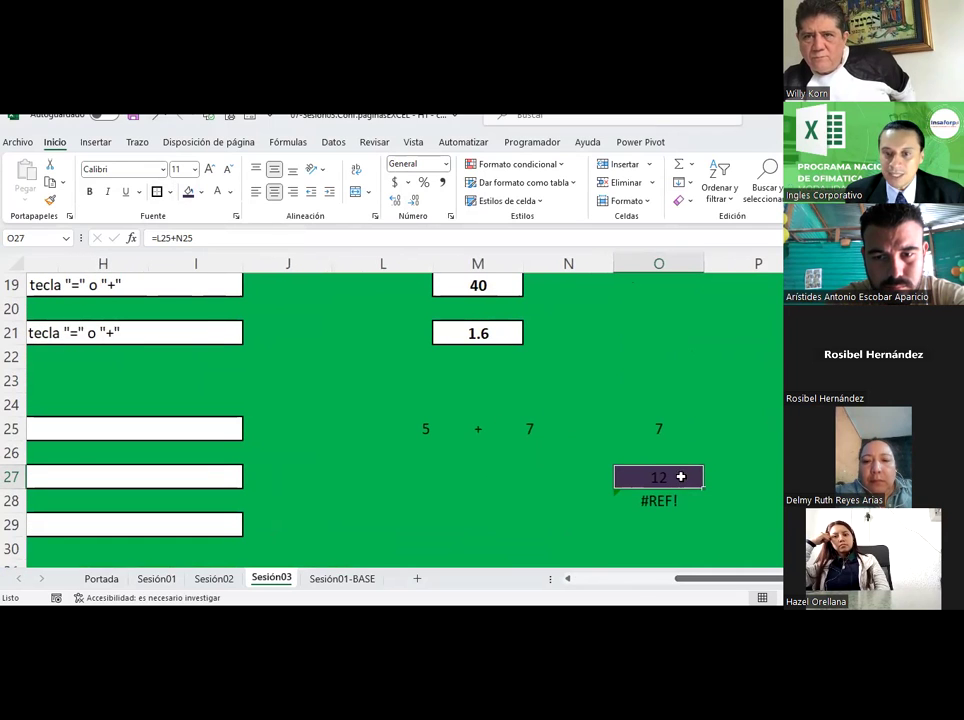
pyautogui.click(708, 458)
pyautogui.click(672, 476)
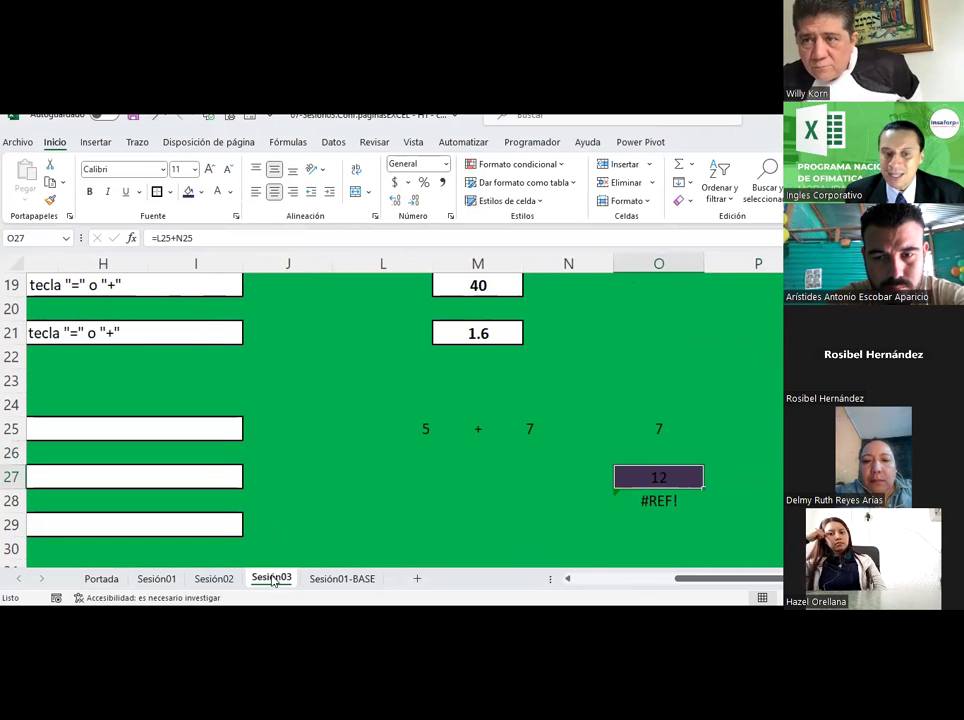
pyautogui.click(212, 580)
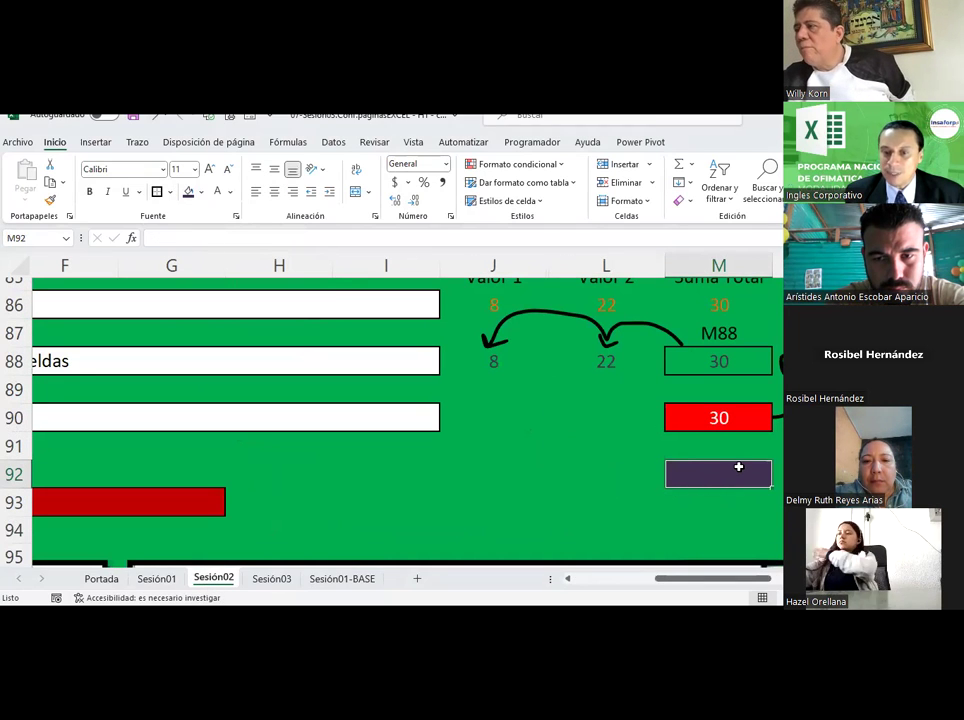
# Step: Enter the cross-sheet formula =Sesión03!O27 in M92, showing 12
pyautogui.write('=')
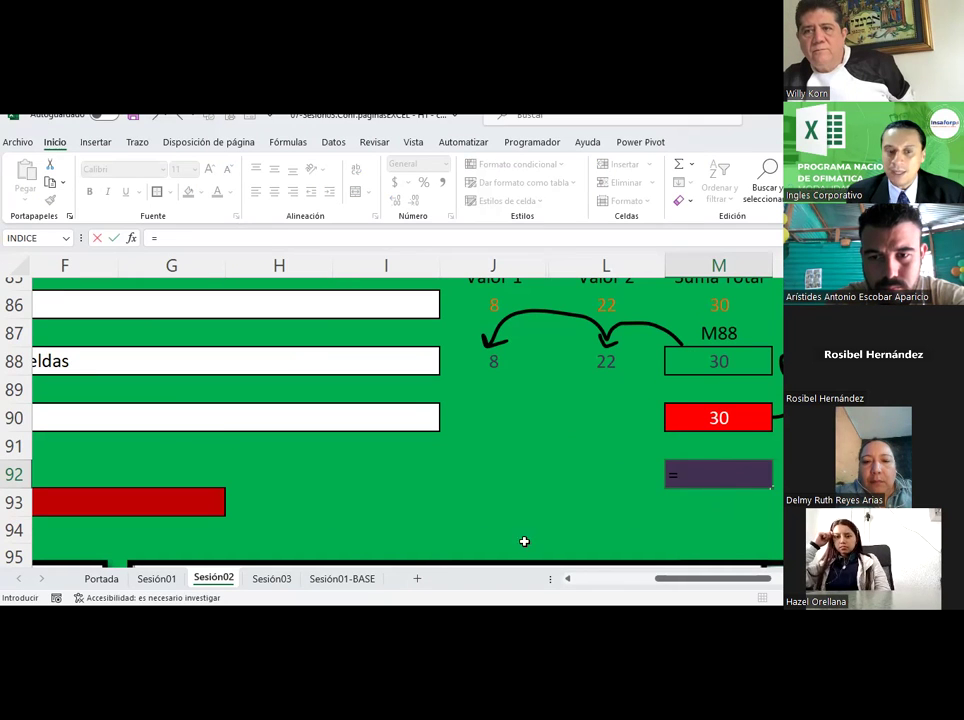
pyautogui.click(271, 579)
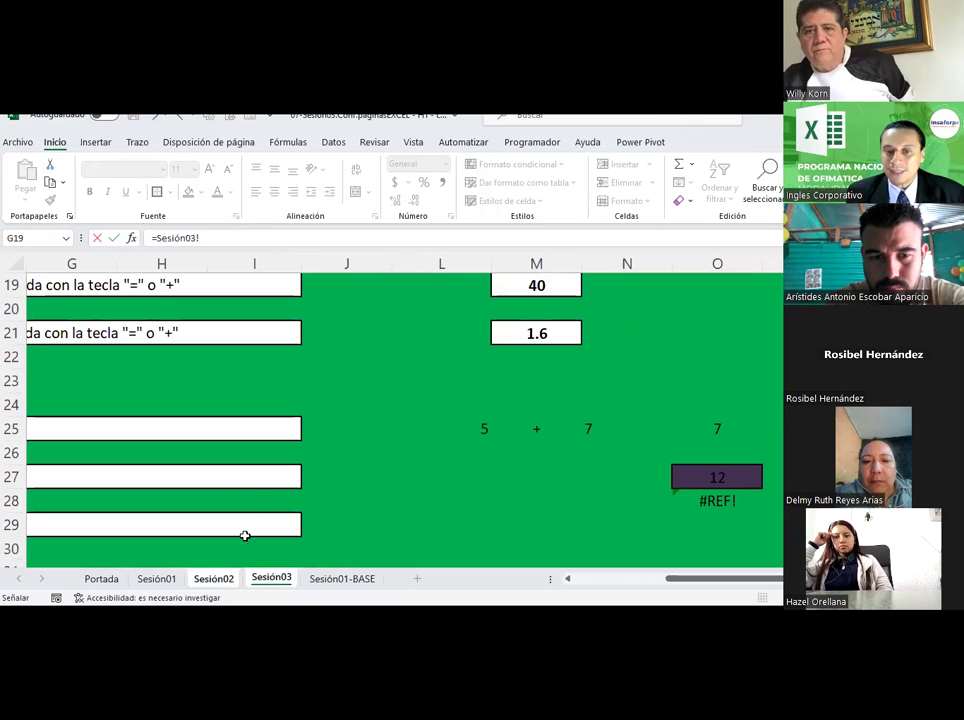
pyautogui.click(744, 476)
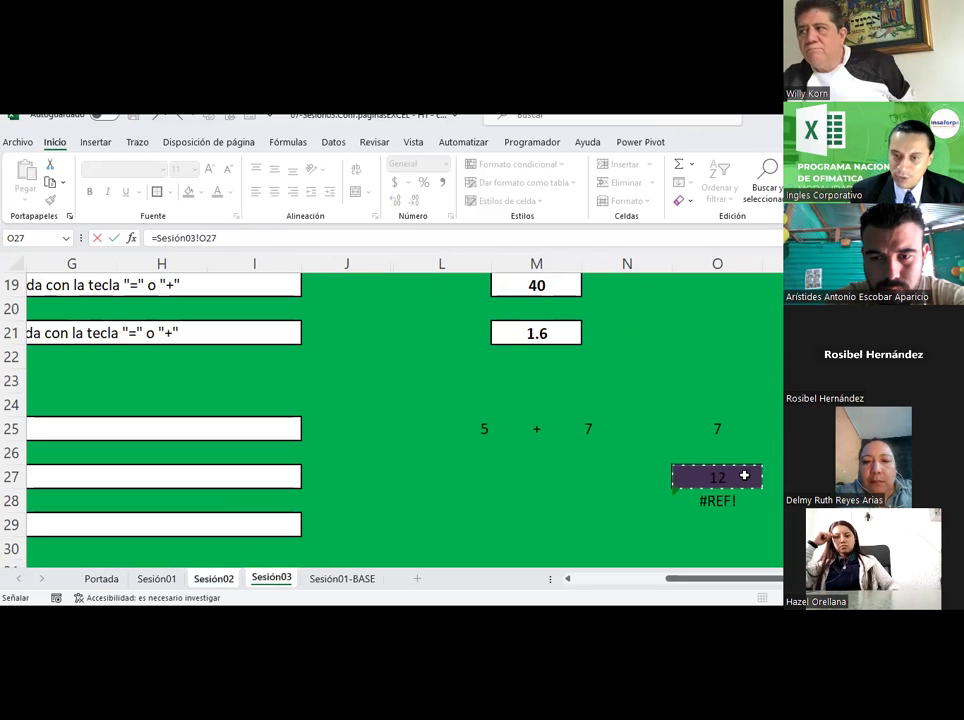
pyautogui.press('Return')
# Step: Center the 12 in M92 horizontally and vertically, then select O26 on Sesión03
pyautogui.click(744, 475)
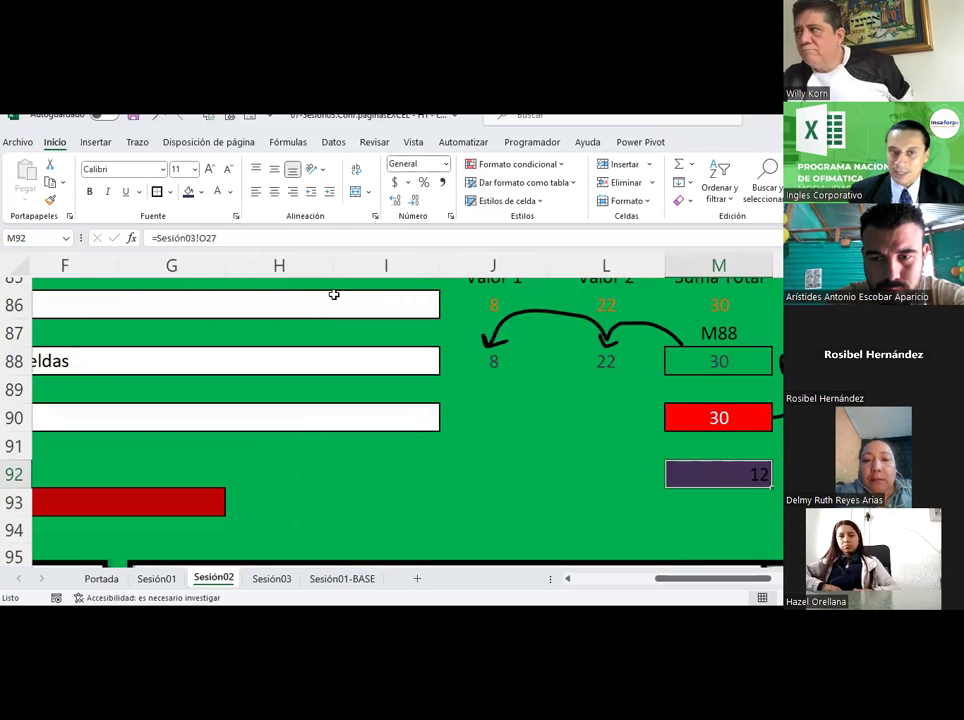
pyautogui.click(274, 192)
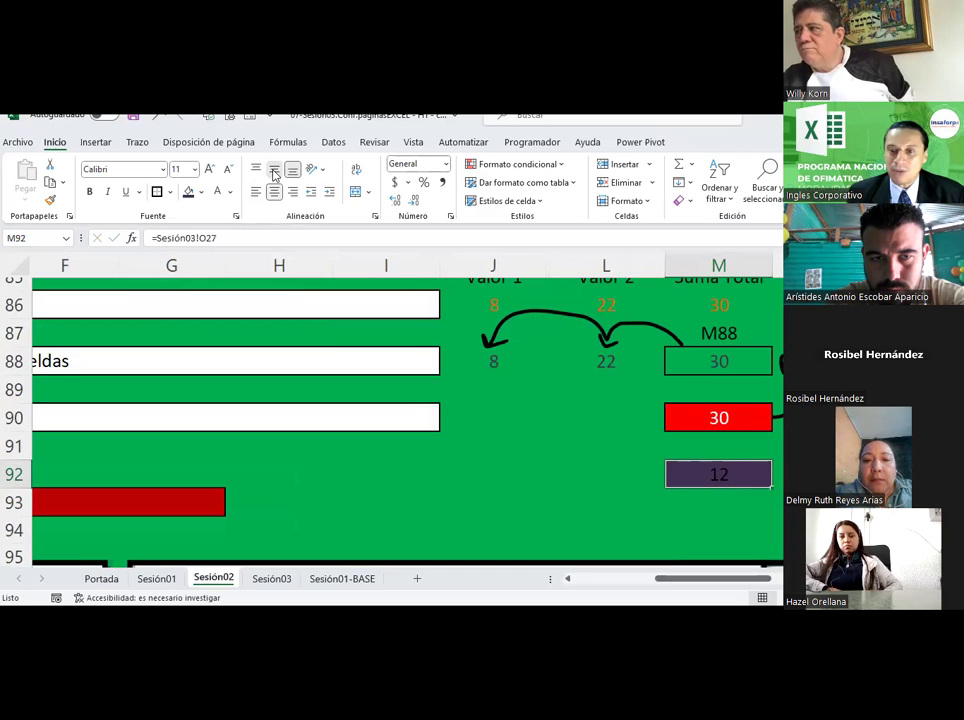
pyautogui.click(274, 172)
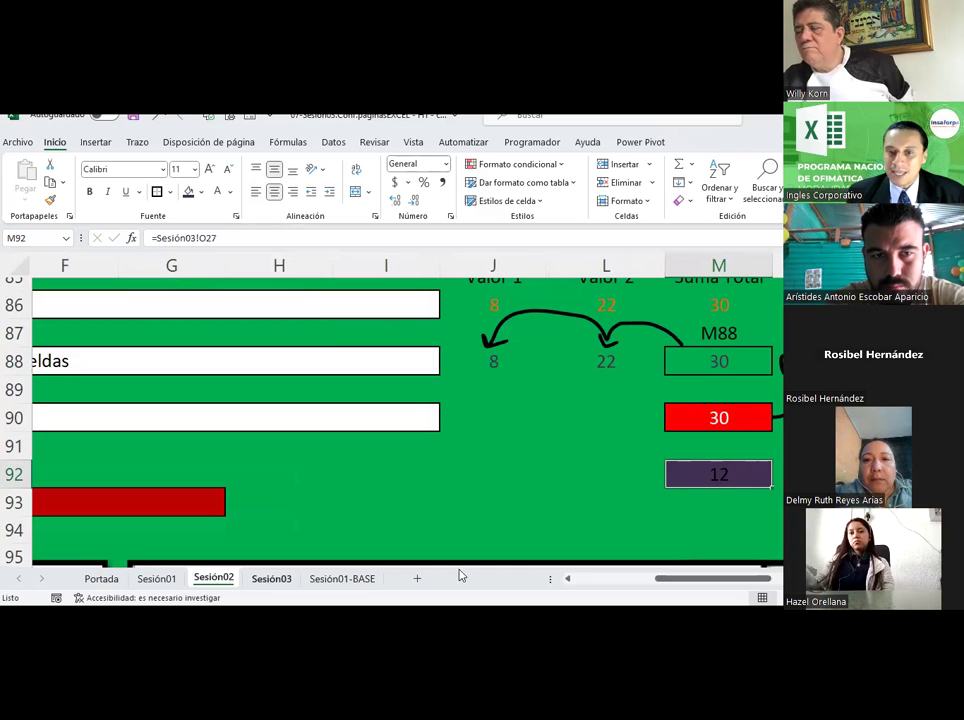
pyautogui.hotkey('ctrl', 'pagedown')
pyautogui.click(692, 453)
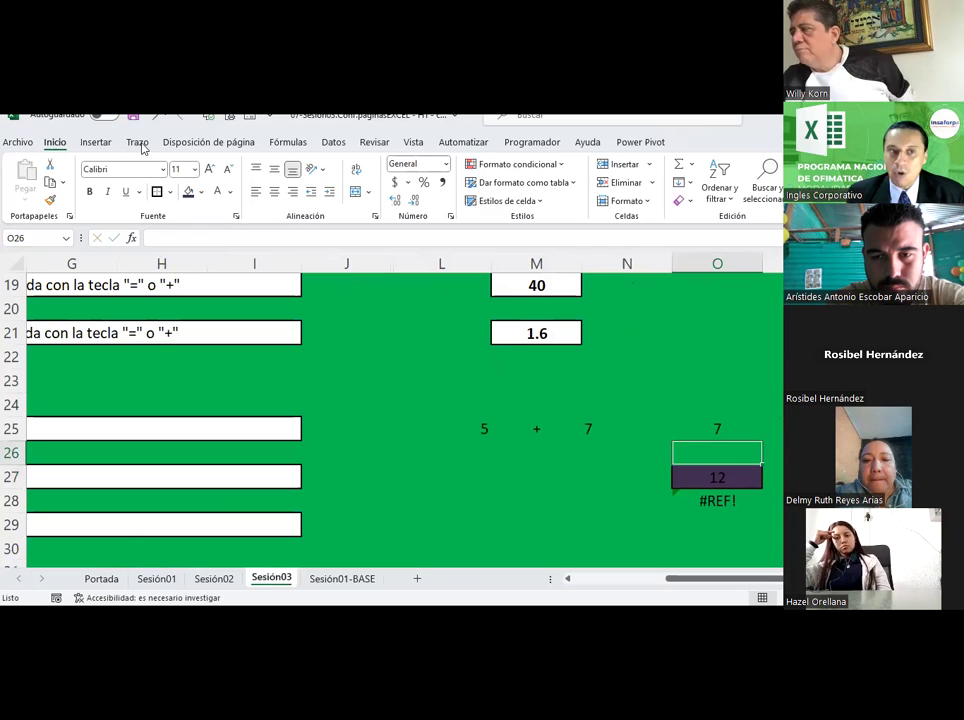
# Step: Pick the black Trazo pen to write O26, then return to Sesión02 where M92 shows 12
pyautogui.click(96, 142)
pyautogui.click(137, 142)
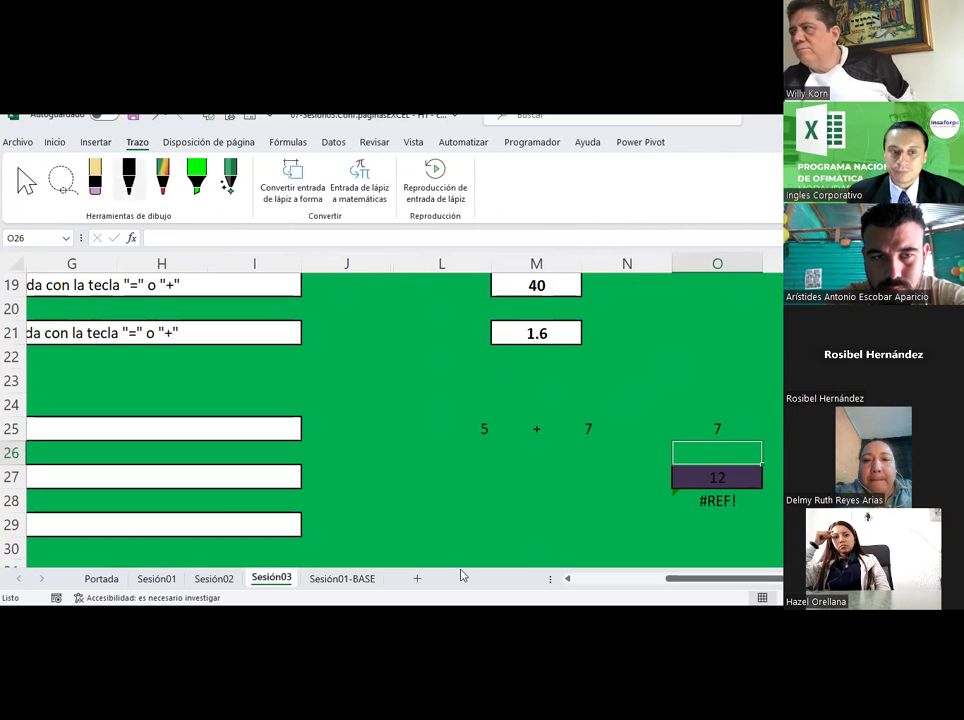
pyautogui.click(128, 178)
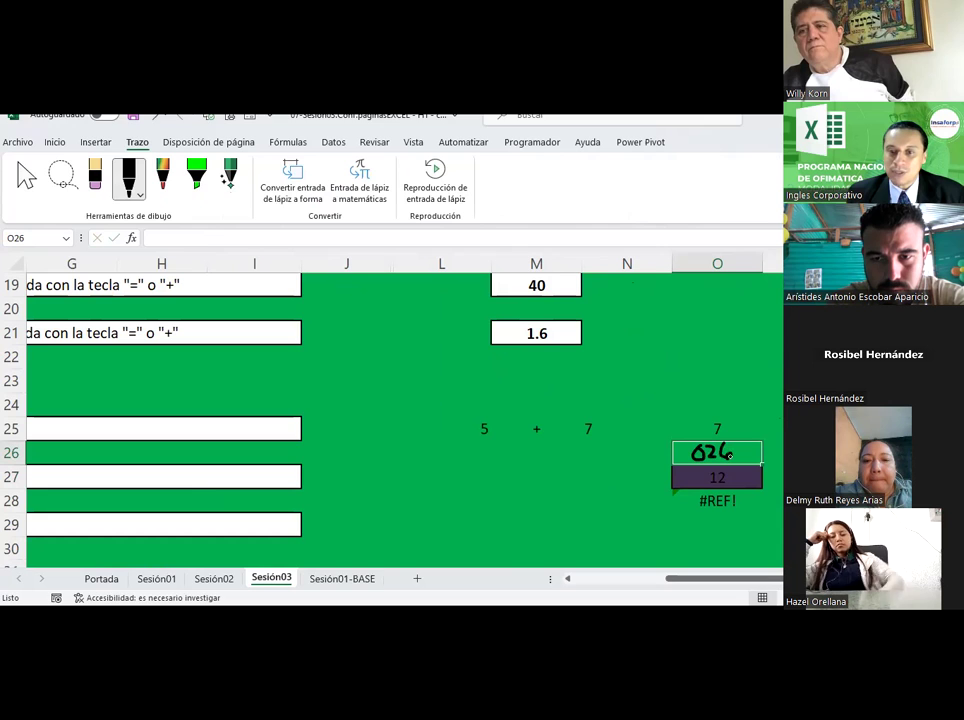
pyautogui.click(211, 580)
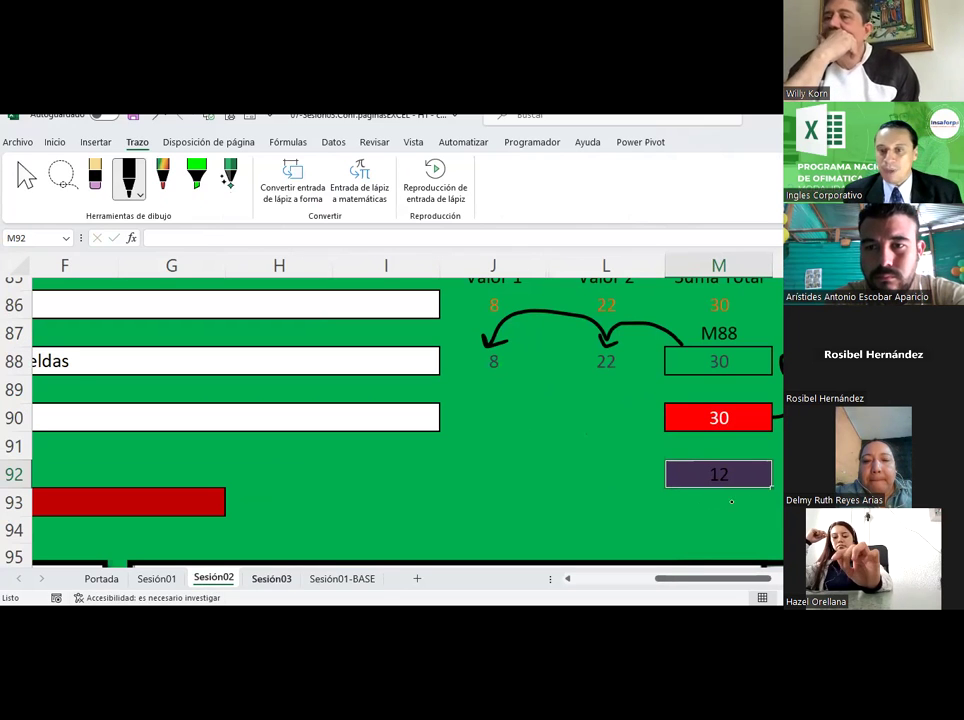
pyautogui.press('Escape')
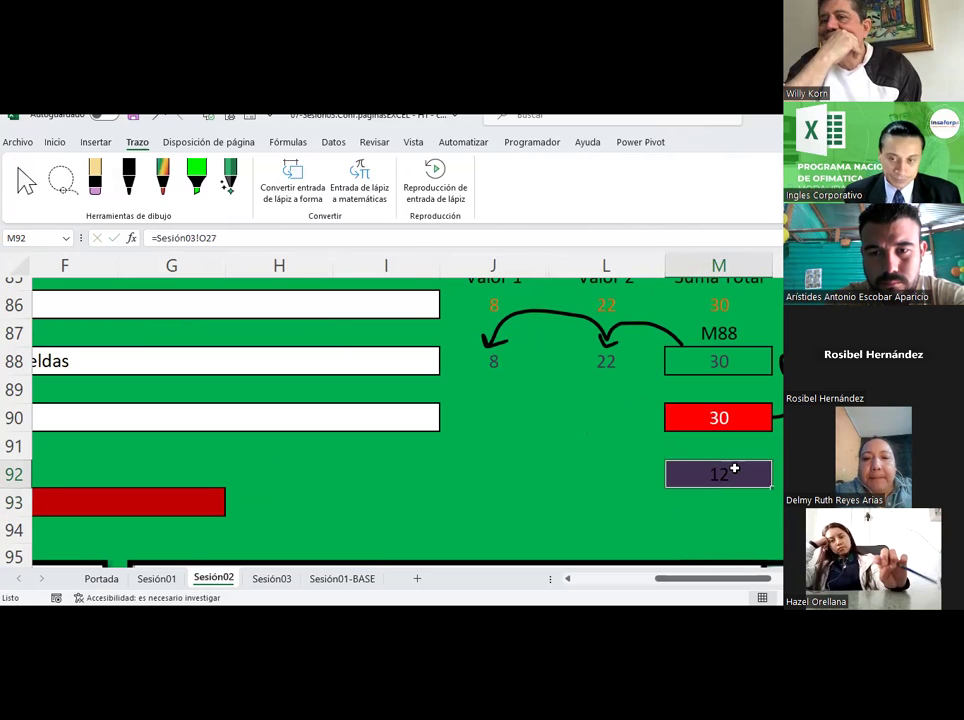
# Step: Briefly open M92's formula, then save the workbook with Ctrl+S
pyautogui.click(720, 522)
pyautogui.doubleClick(714, 486)
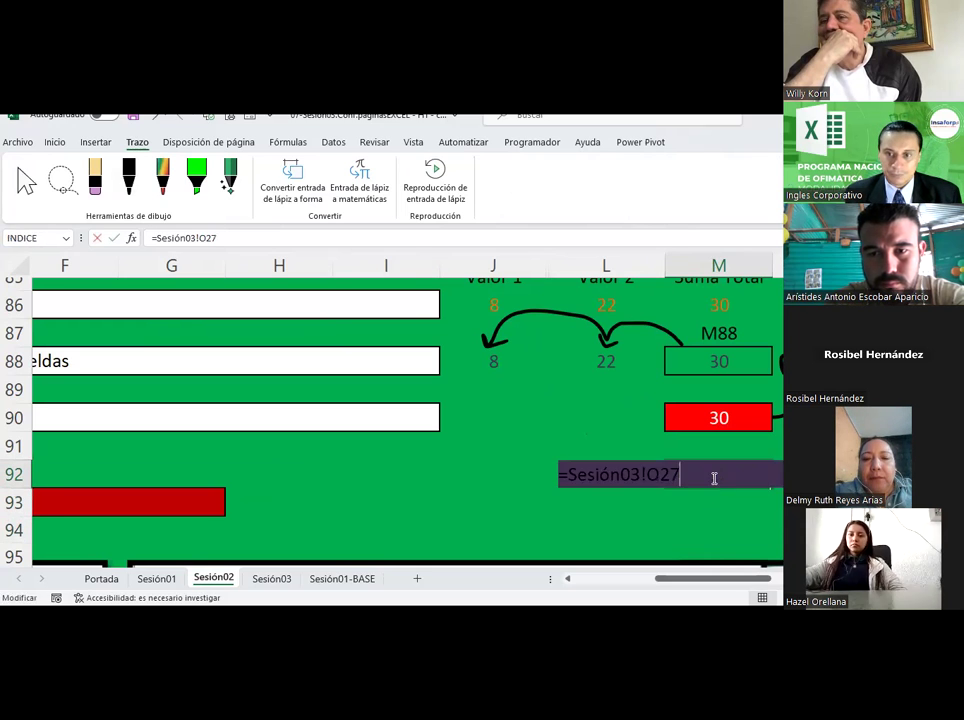
pyautogui.click(684, 521)
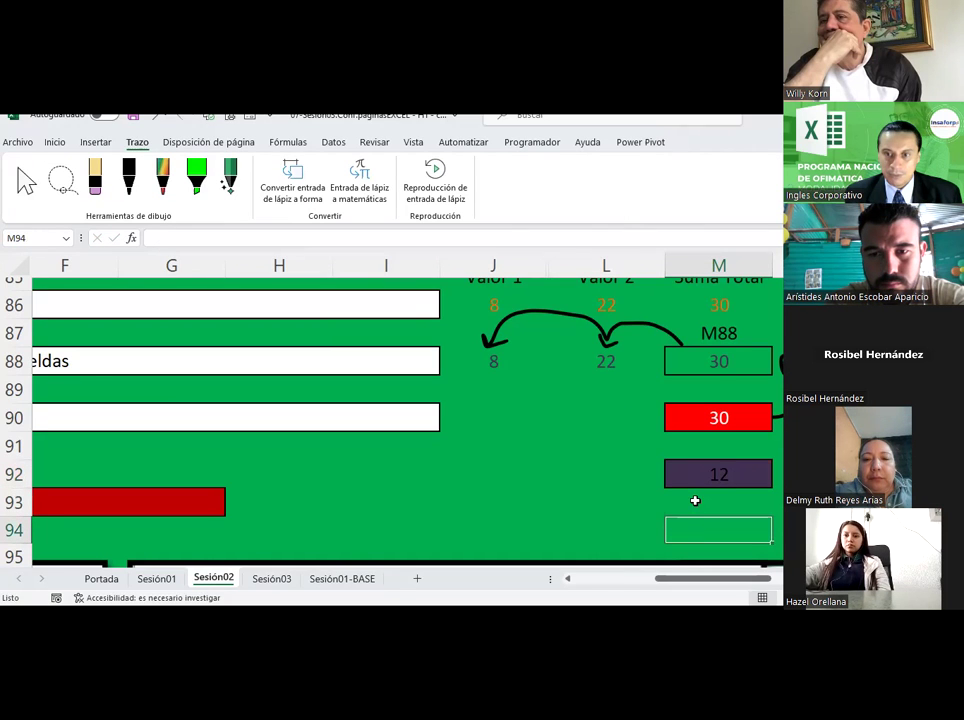
pyautogui.click(704, 482)
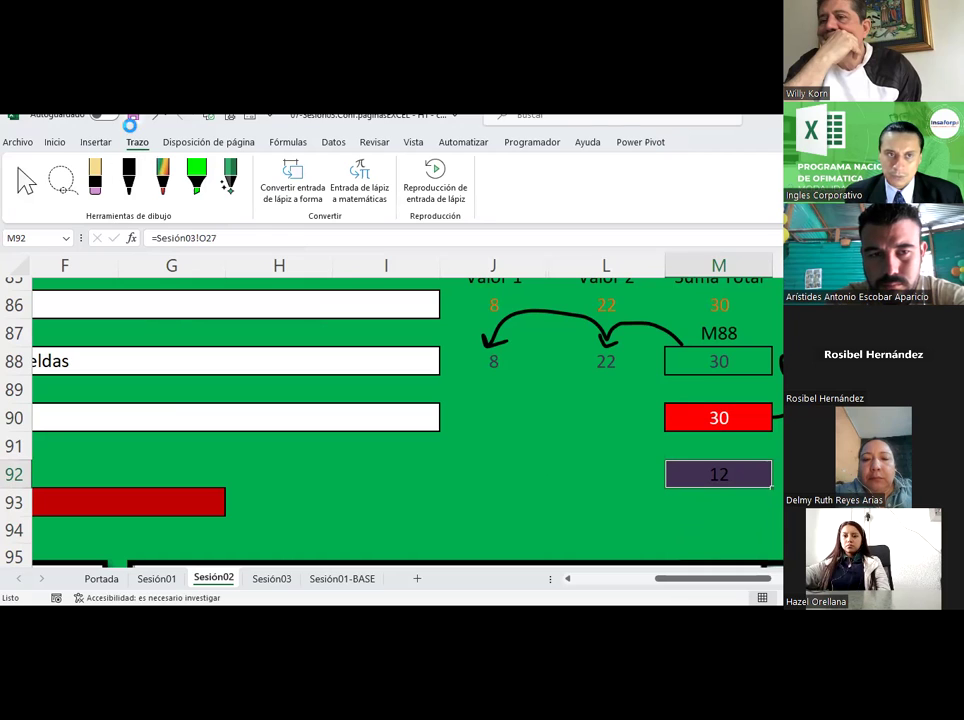
pyautogui.hotkey('ctrl', 's')
# Step: Highlight the Sesión03! sheet-name part of M92's =Sesión03!O27 formula while editing
pyautogui.doubleClick(717, 474)
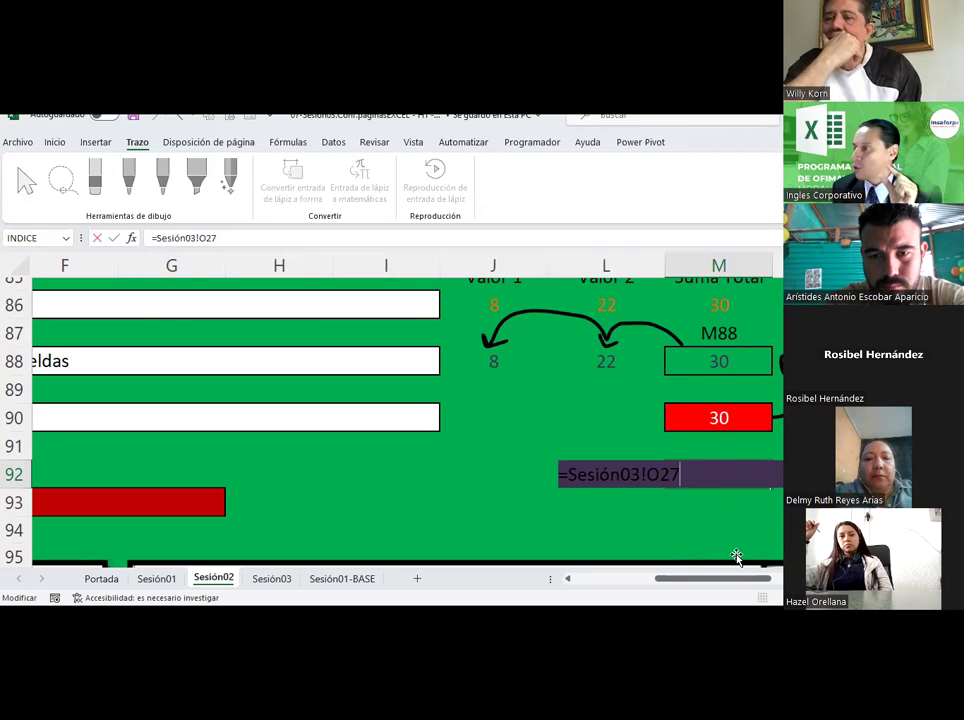
pyautogui.moveTo(680, 475); pyautogui.dragTo(564, 476)
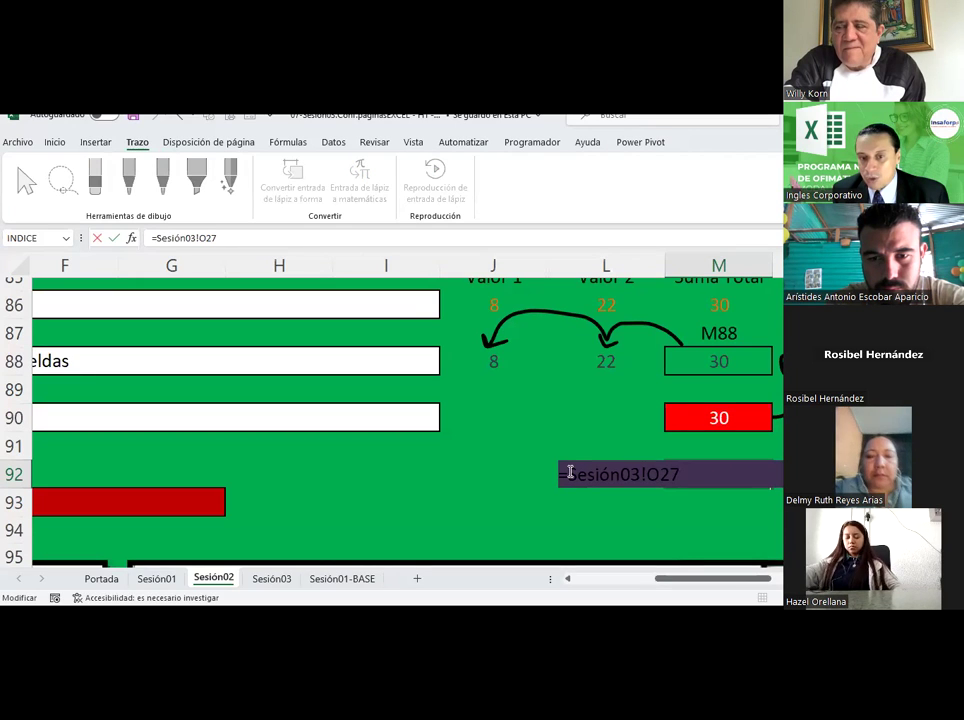
pyautogui.moveTo(567, 472); pyautogui.dragTo(636, 479)
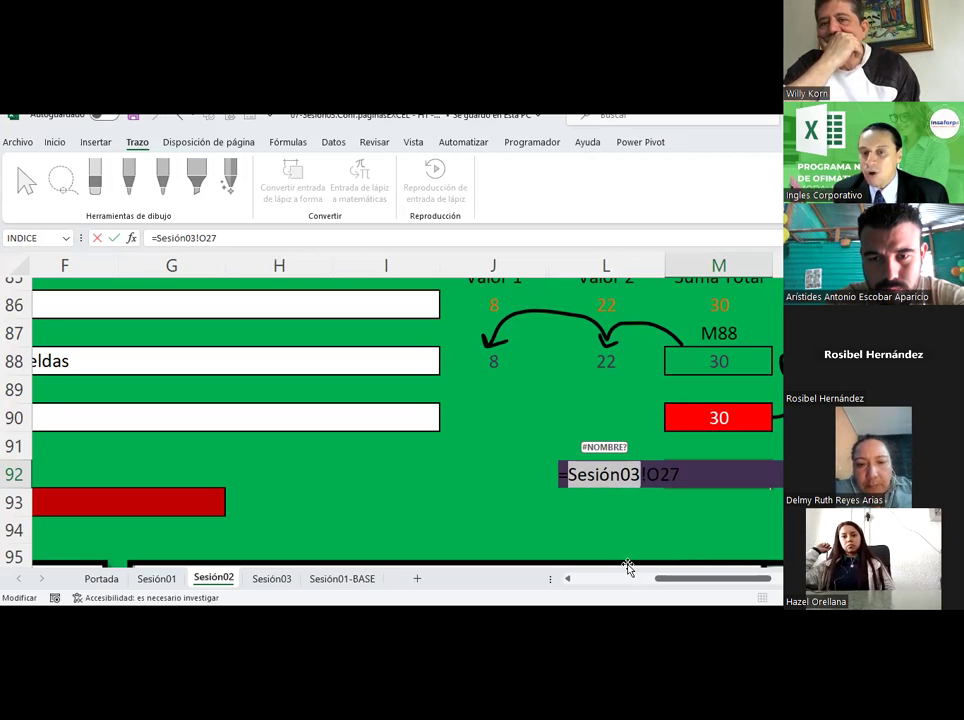
pyautogui.hotkey('shift', 'Right')
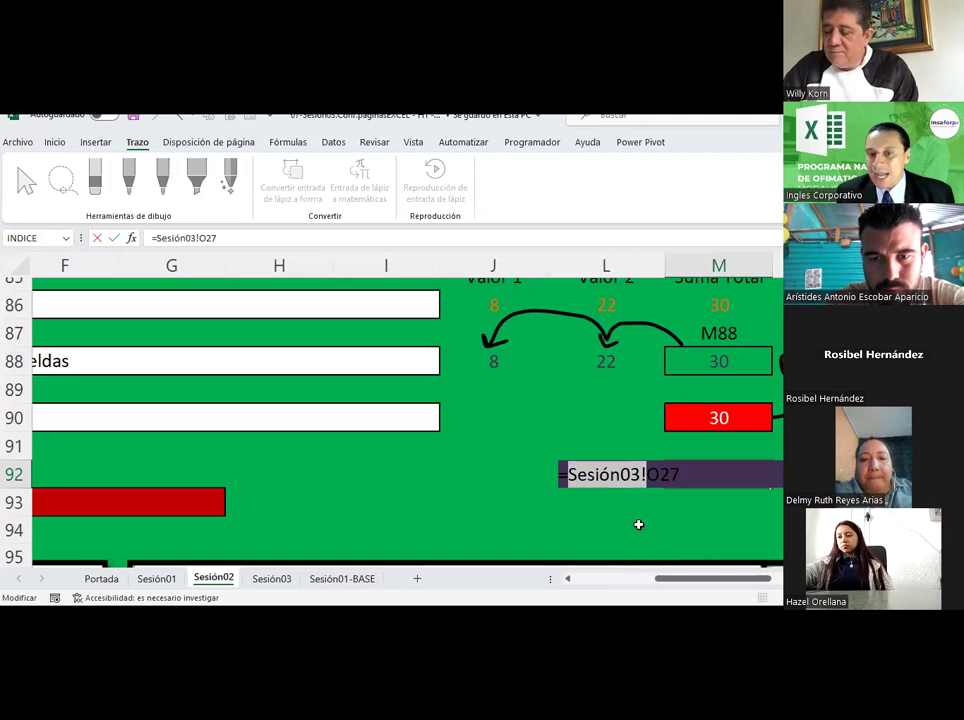
pyautogui.click(652, 475)
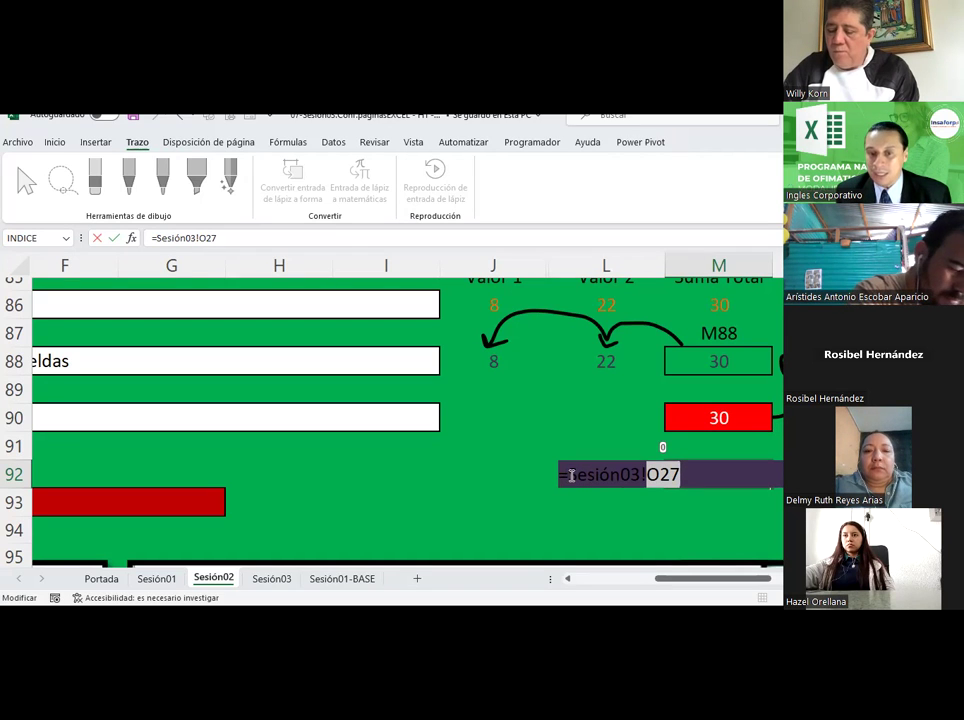
pyautogui.moveTo(567, 476); pyautogui.dragTo(618, 480)
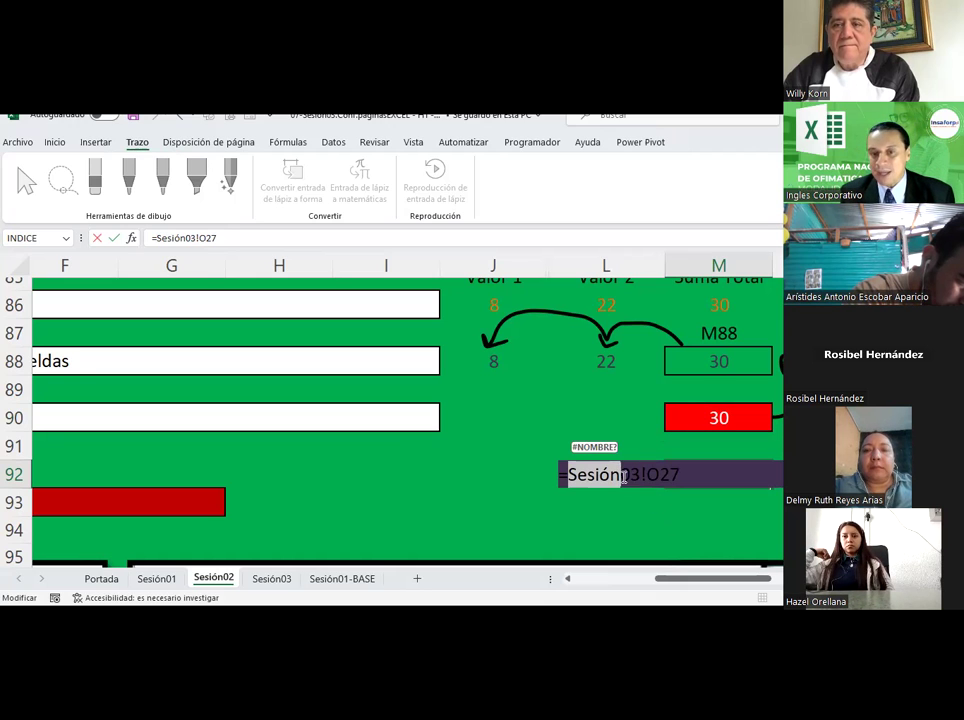
pyautogui.press('Left')
# Step: Replace the ó with o so M92's formula becomes =Sesion03!O27, which shows #REF!
pyautogui.press('BackSpace')
pyautogui.write('o')
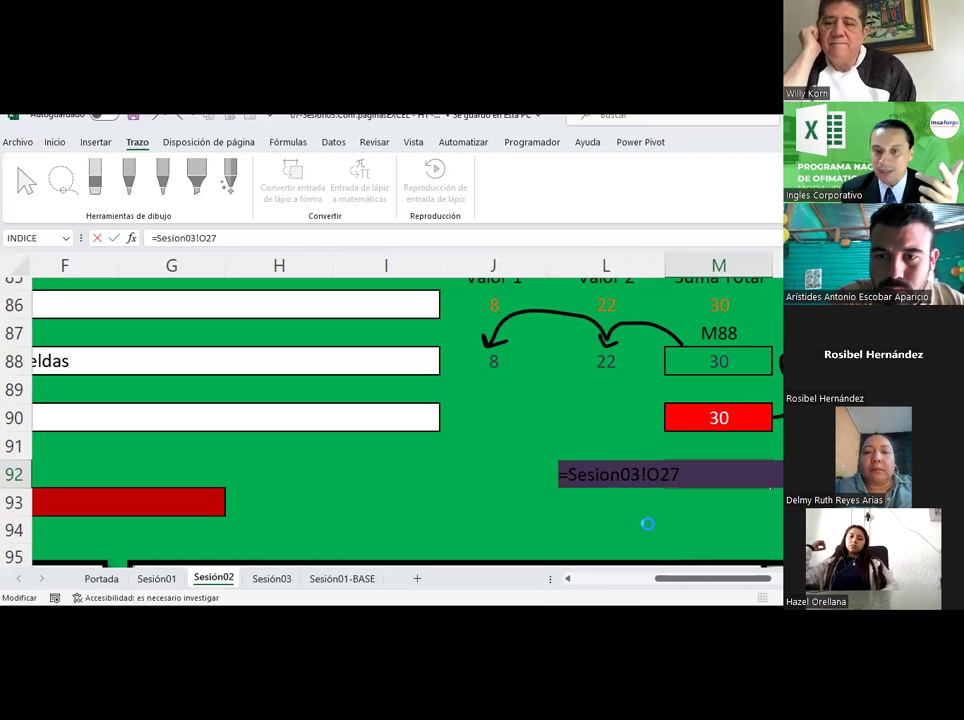
pyautogui.press('Return')
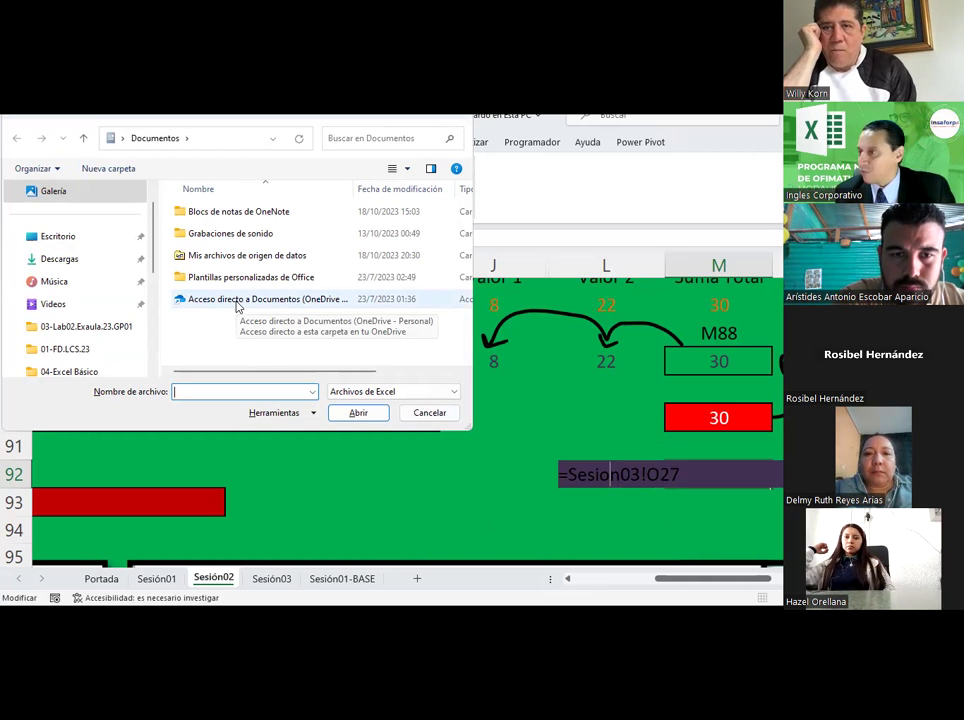
pyautogui.press('Escape')
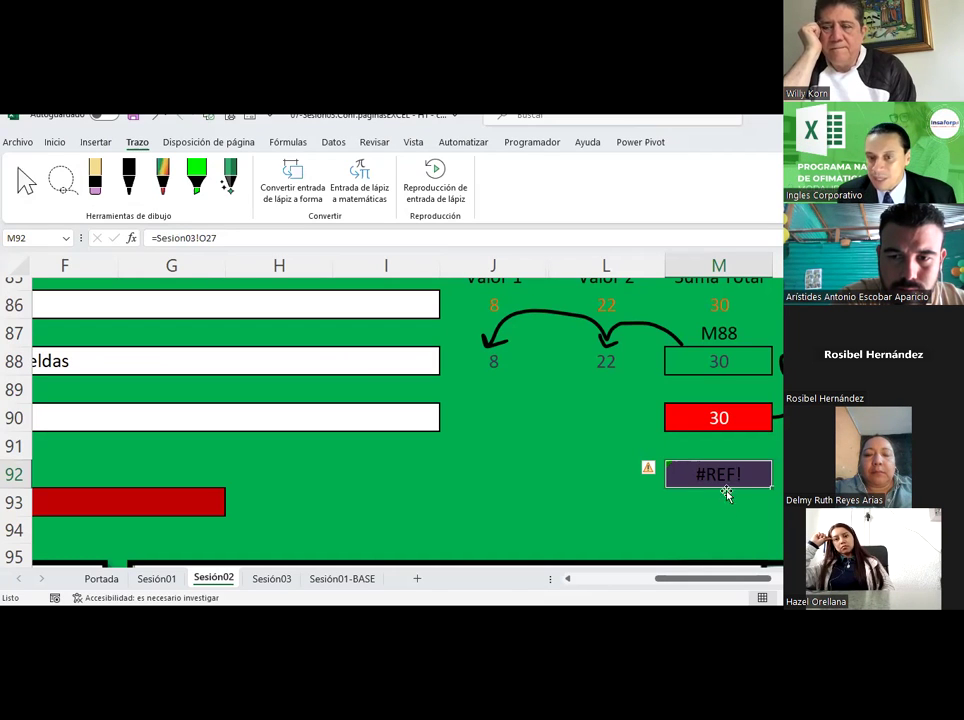
# Step: Put the accent back so M92 reads =Sesión03!O27 and shows 12 again
pyautogui.click(187, 238)
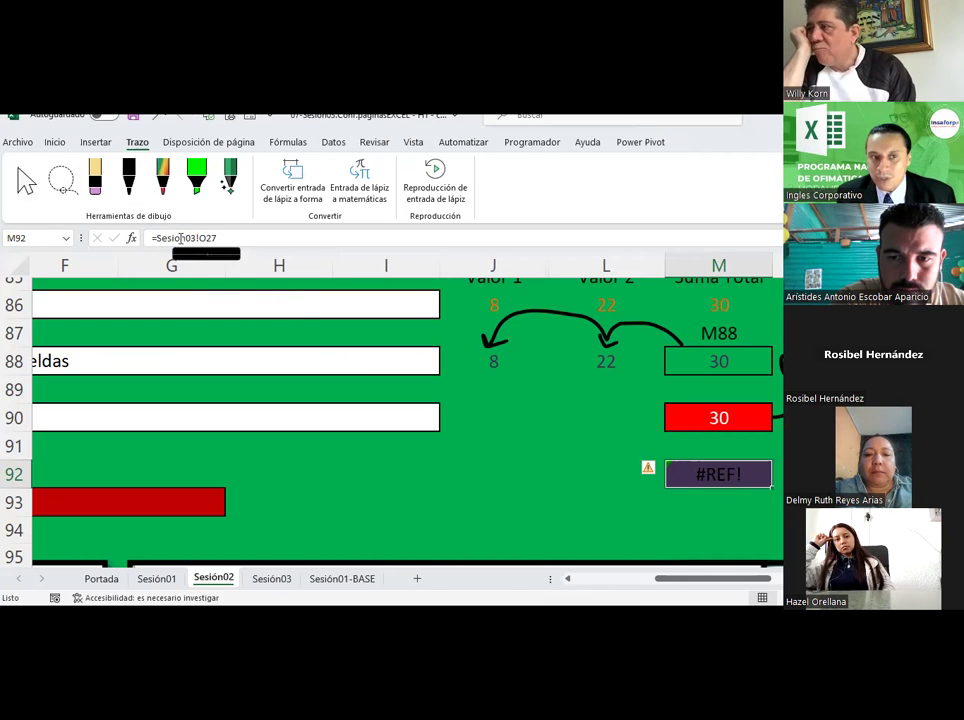
pyautogui.press('BackSpace')
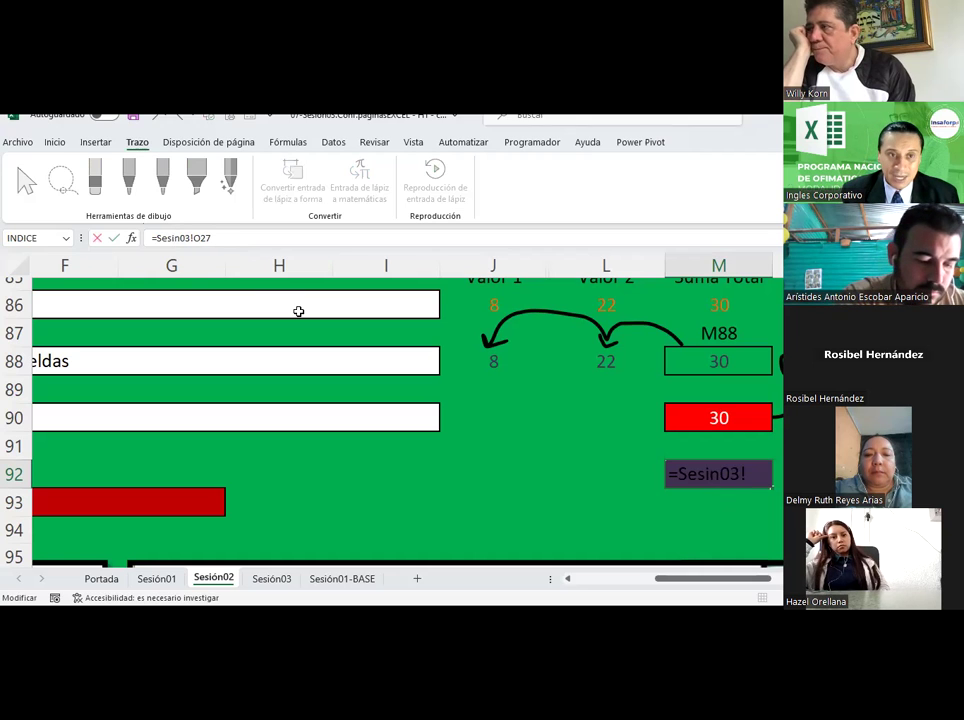
pyautogui.write('ó')
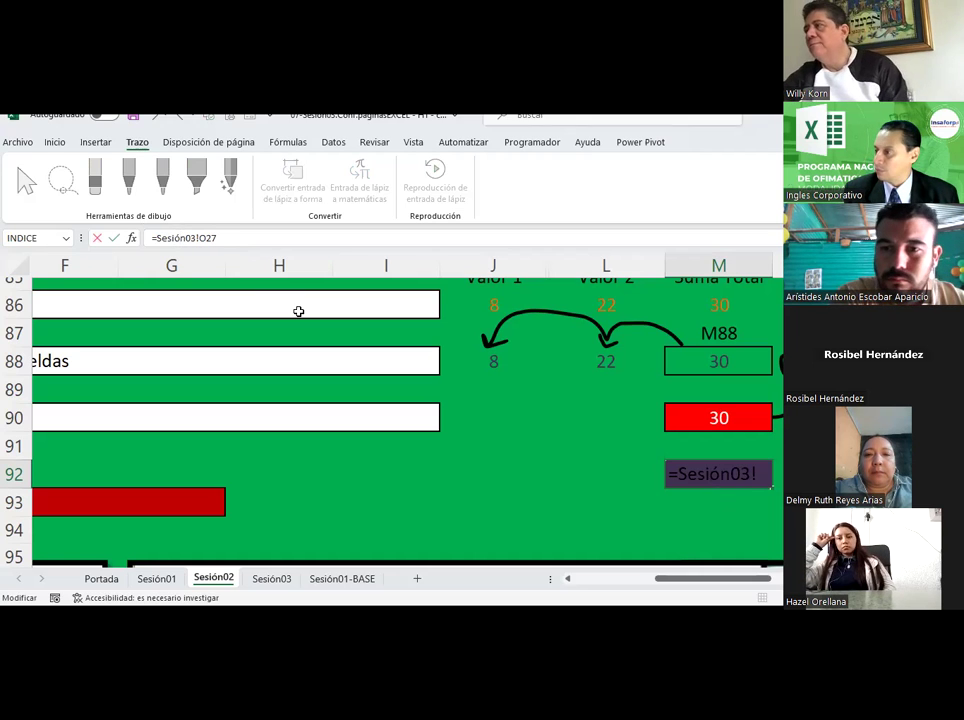
pyautogui.press('Return')
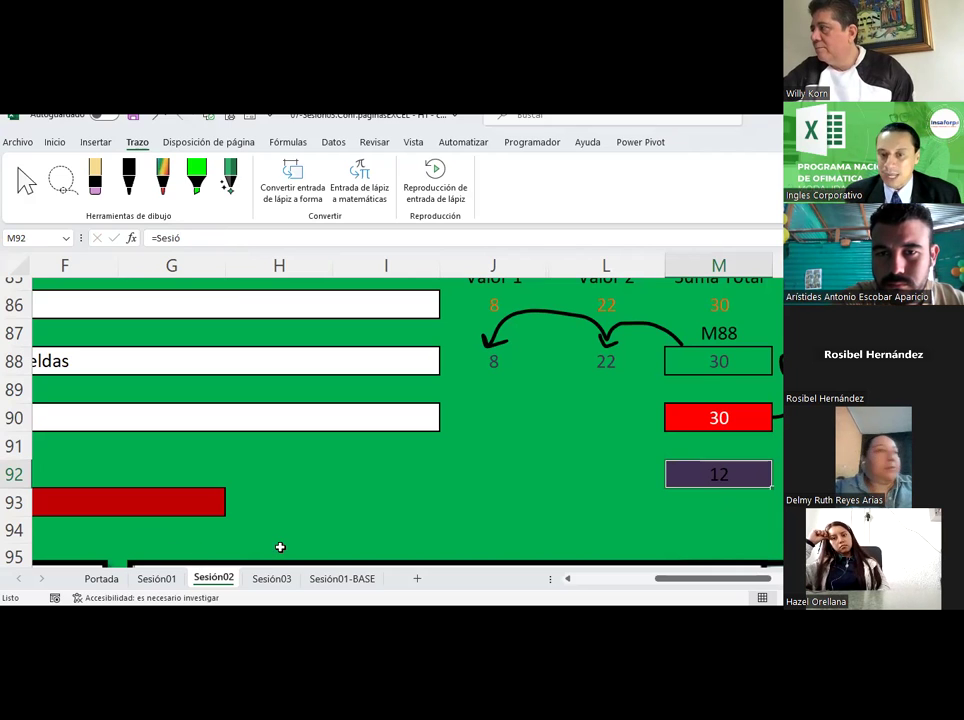
# Step: Reopen M92's formula, highlight the Sesión03! sheet part and the O27 cell part, then cancel
pyautogui.click(305, 502)
pyautogui.click(723, 467)
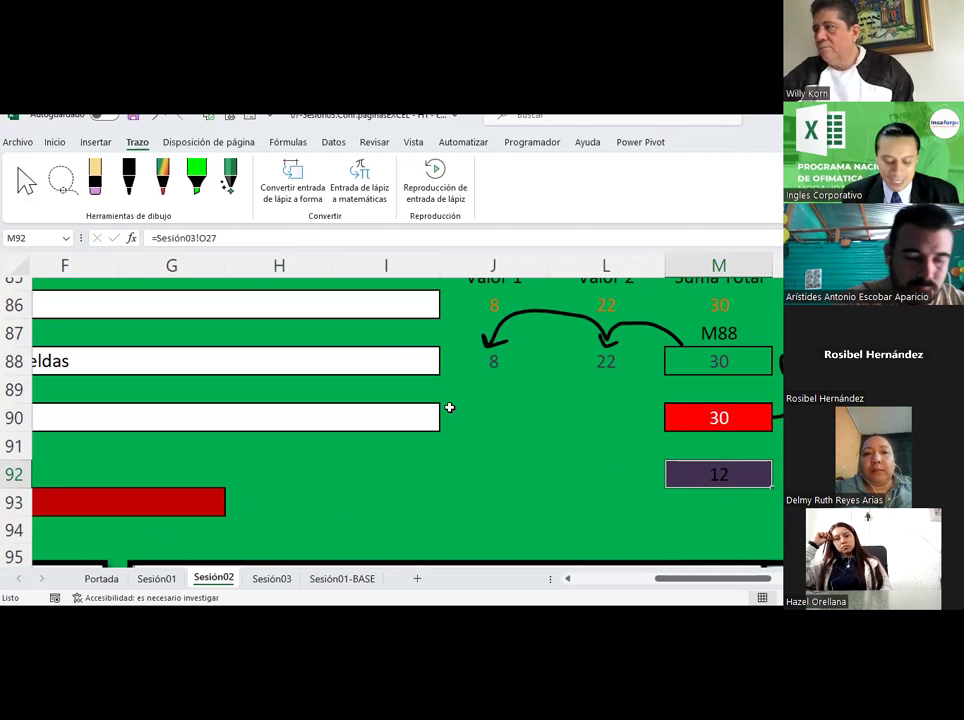
pyautogui.doubleClick(704, 470)
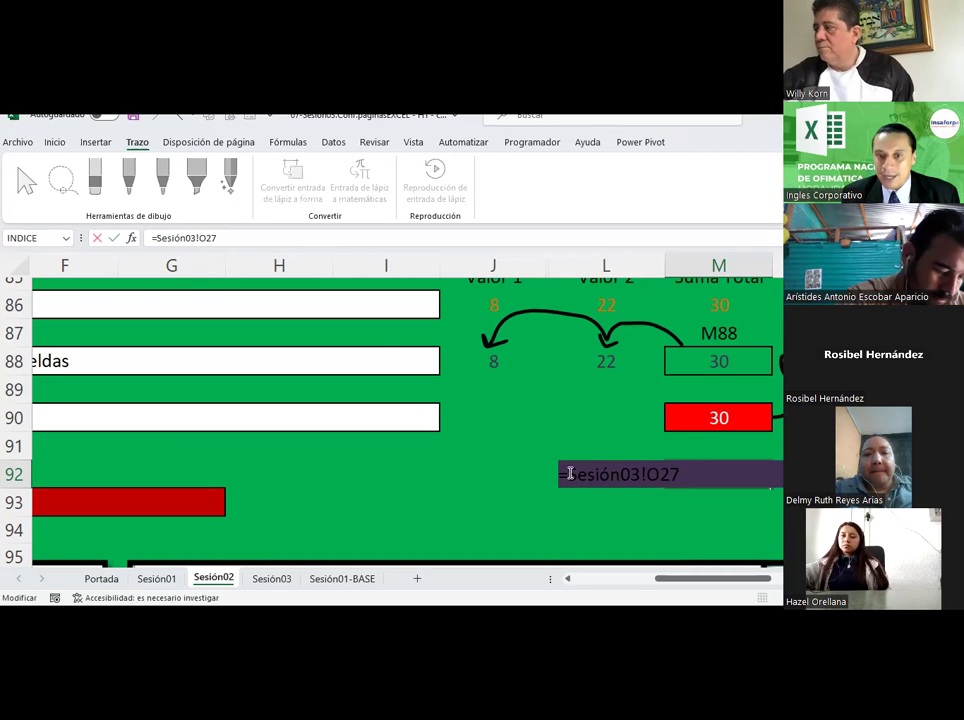
pyautogui.moveTo(566, 473); pyautogui.dragTo(647, 470)
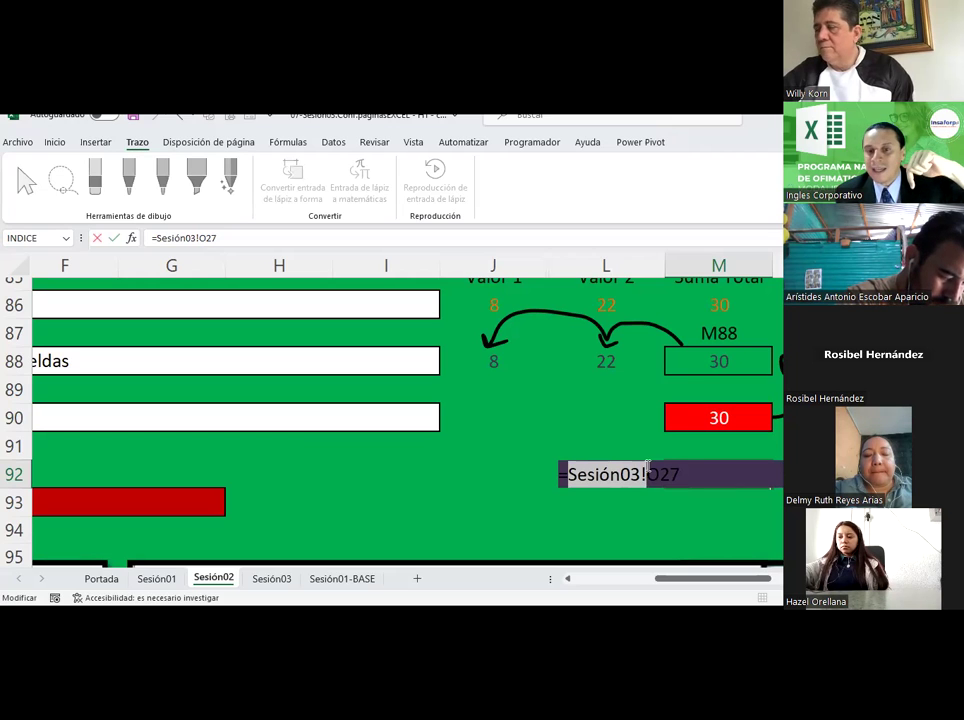
pyautogui.moveTo(647, 471); pyautogui.dragTo(680, 471)
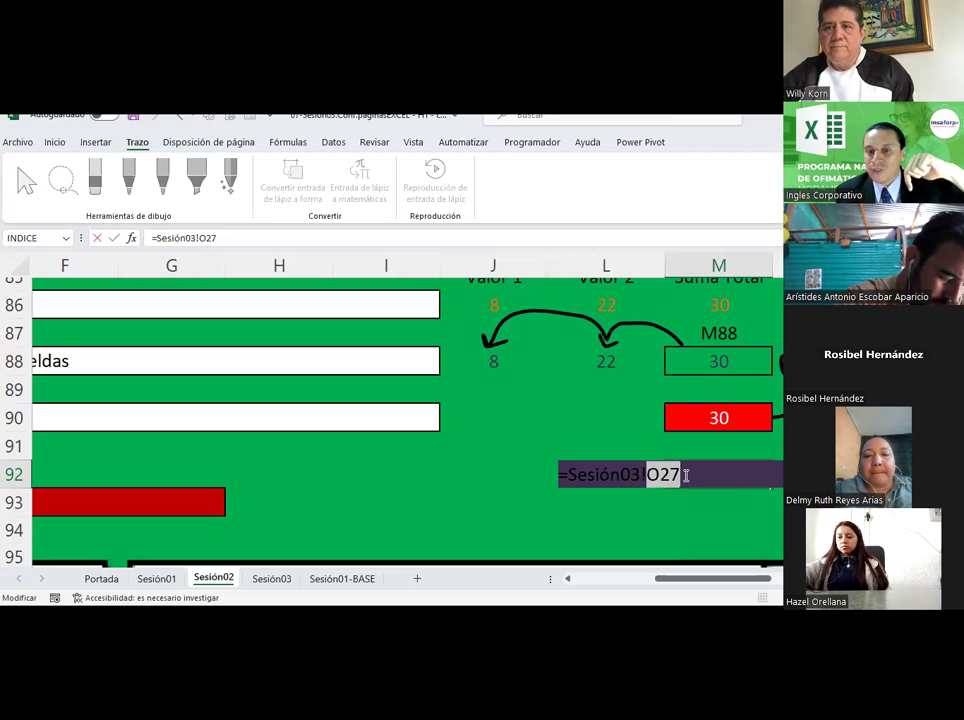
pyautogui.click(661, 536)
pyautogui.press('Escape')
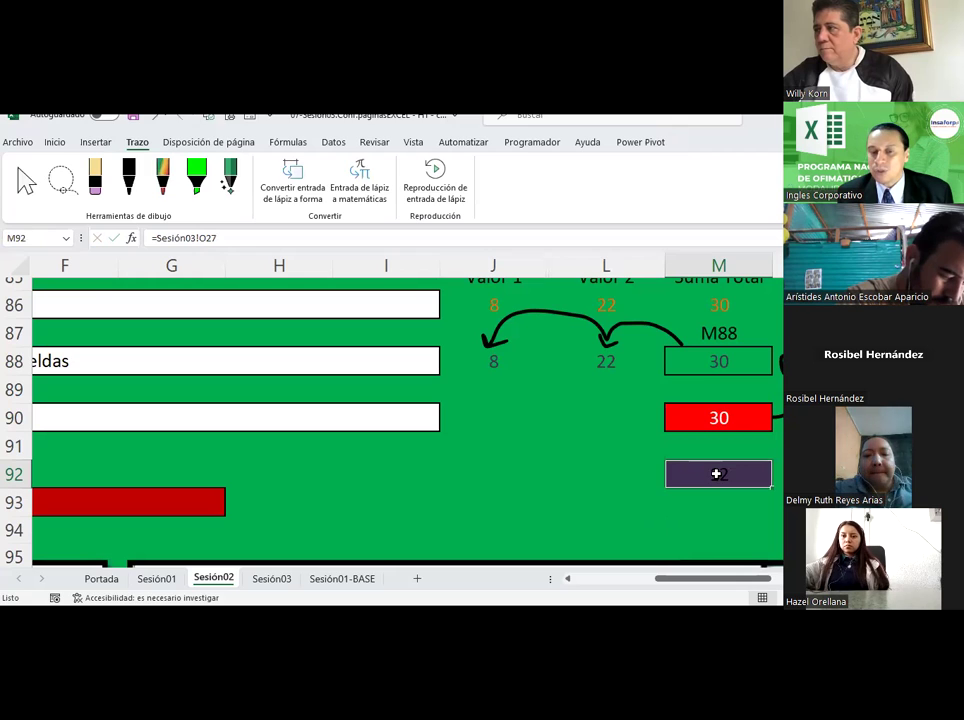
# Step: Reopen M92's formula and highlight the Sesión03! sheet-name part once more
pyautogui.doubleClick(716, 474)
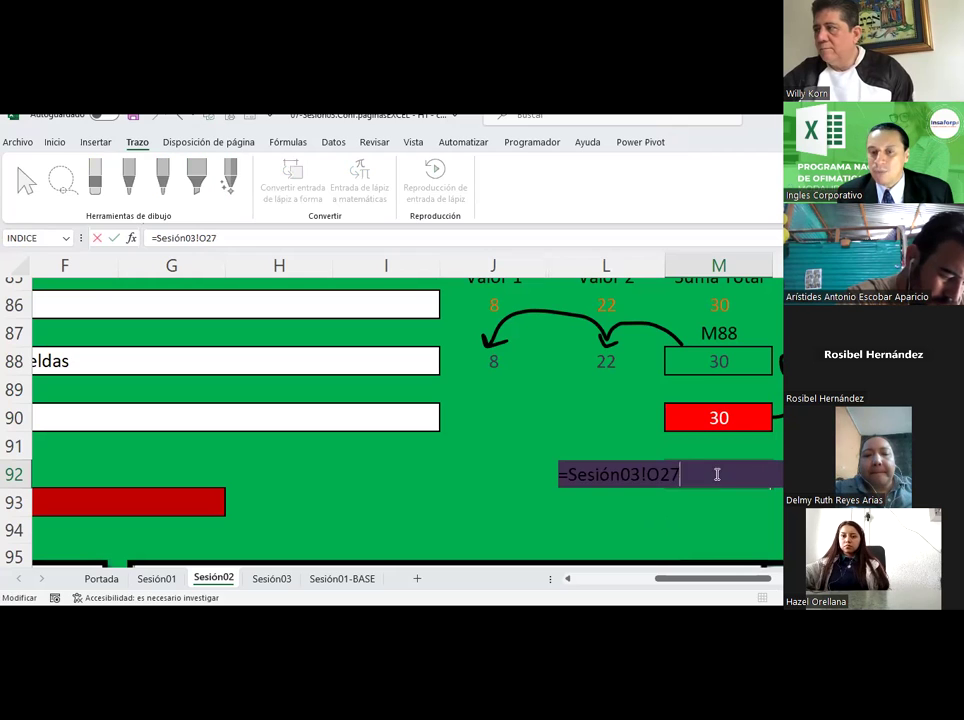
pyautogui.click(568, 474)
pyautogui.moveTo(576, 470); pyautogui.dragTo(646, 545)
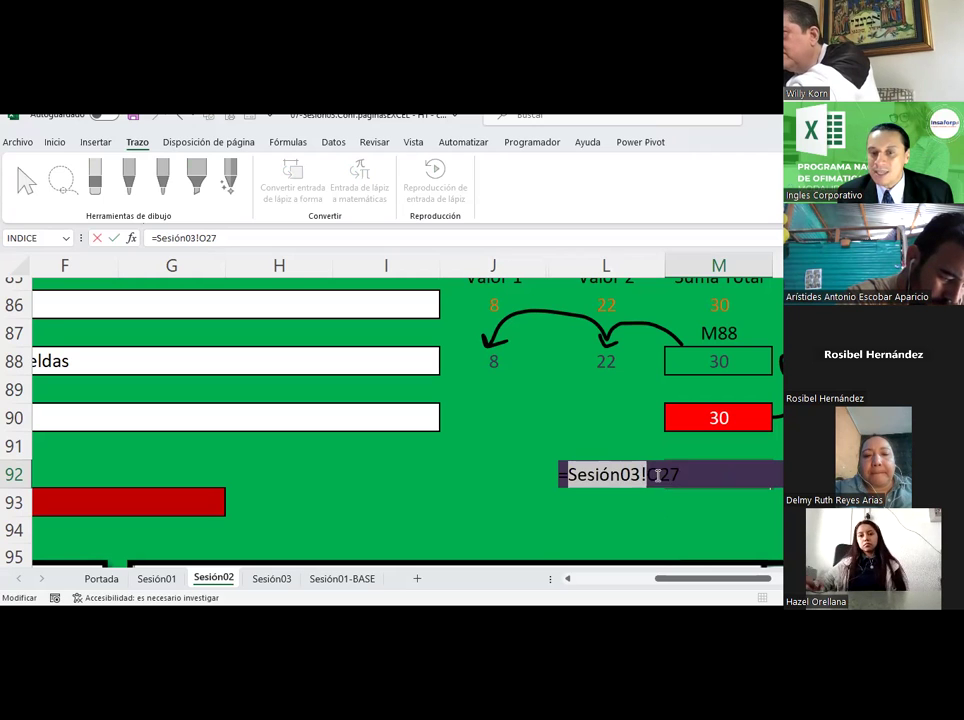
pyautogui.click(656, 474)
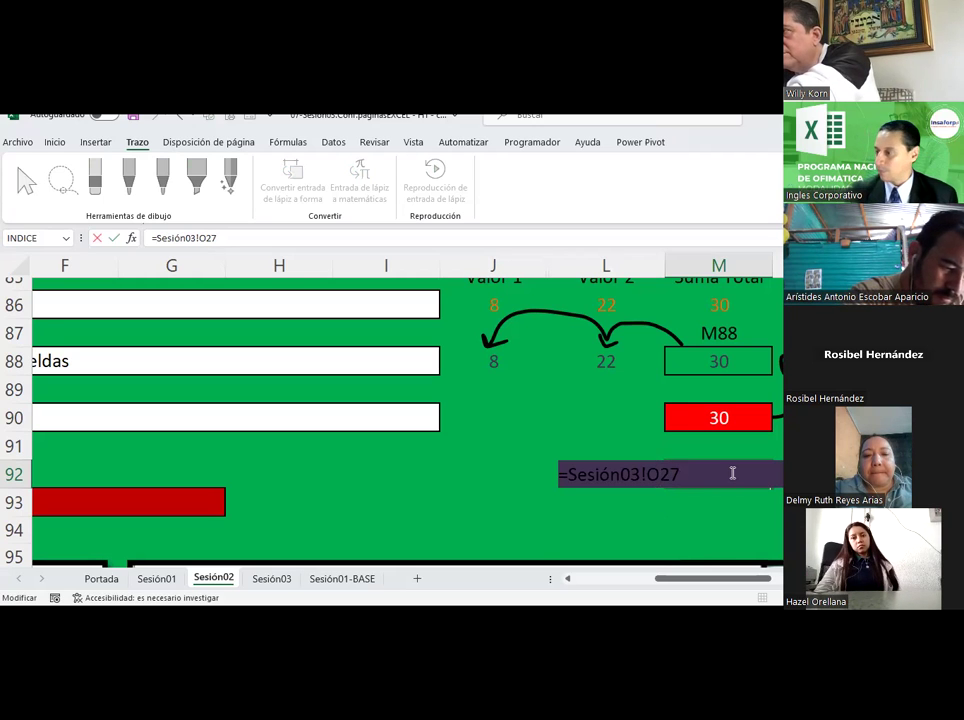
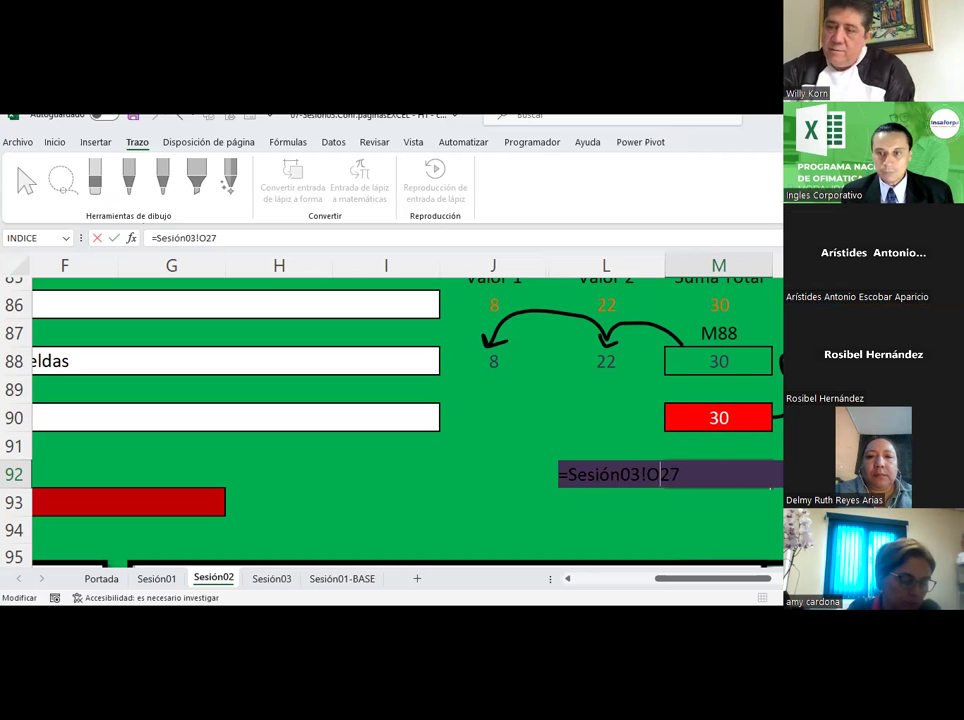
# Step: Commit =Sesión03!O27 in M92 so the cell shows 12
pyautogui.hotkey('ctrl', 'Return')
pyautogui.scroll(-1, 587, 430)
pyautogui.hotkey('ctrl', '1')
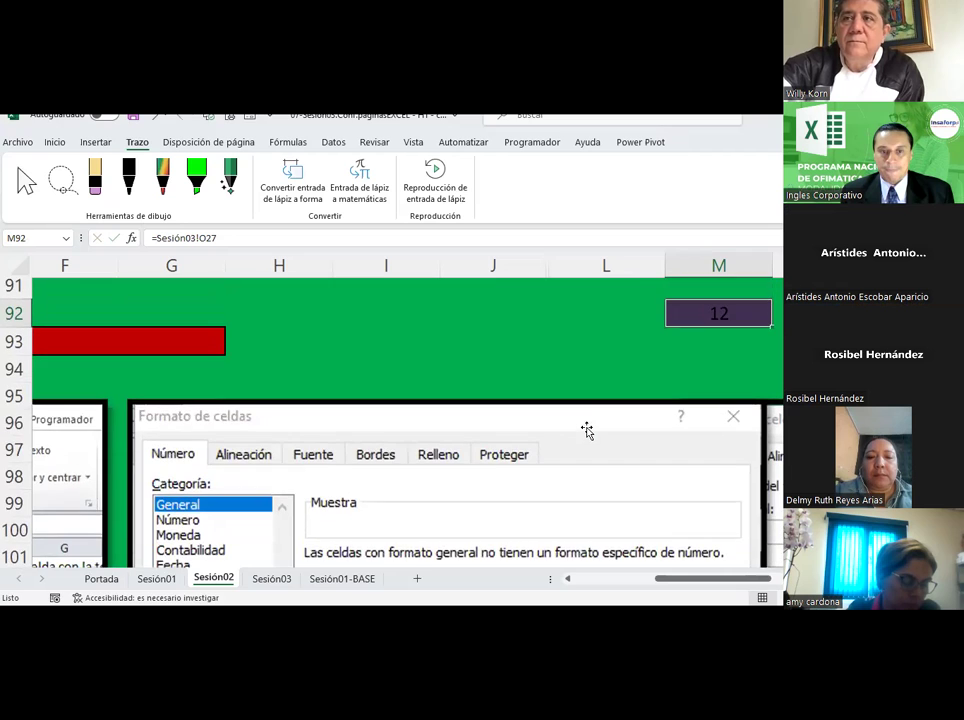
pyautogui.scroll(1, 587, 430)
pyautogui.scroll(1, 587, 430)
pyautogui.scroll(3, 587, 430)
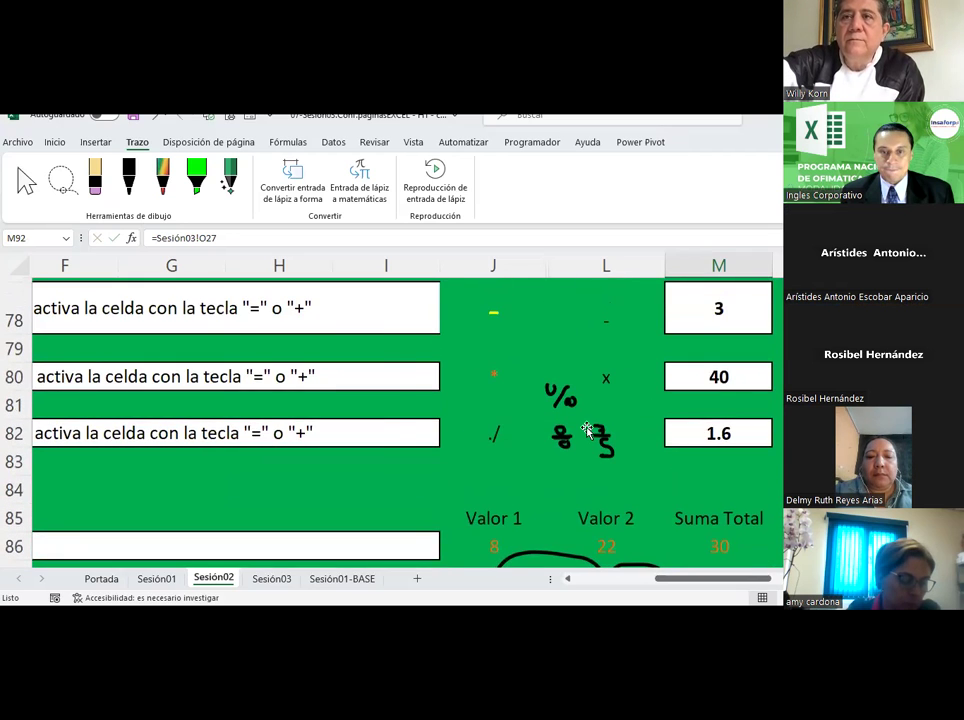
pyautogui.scroll(-2, 587, 430)
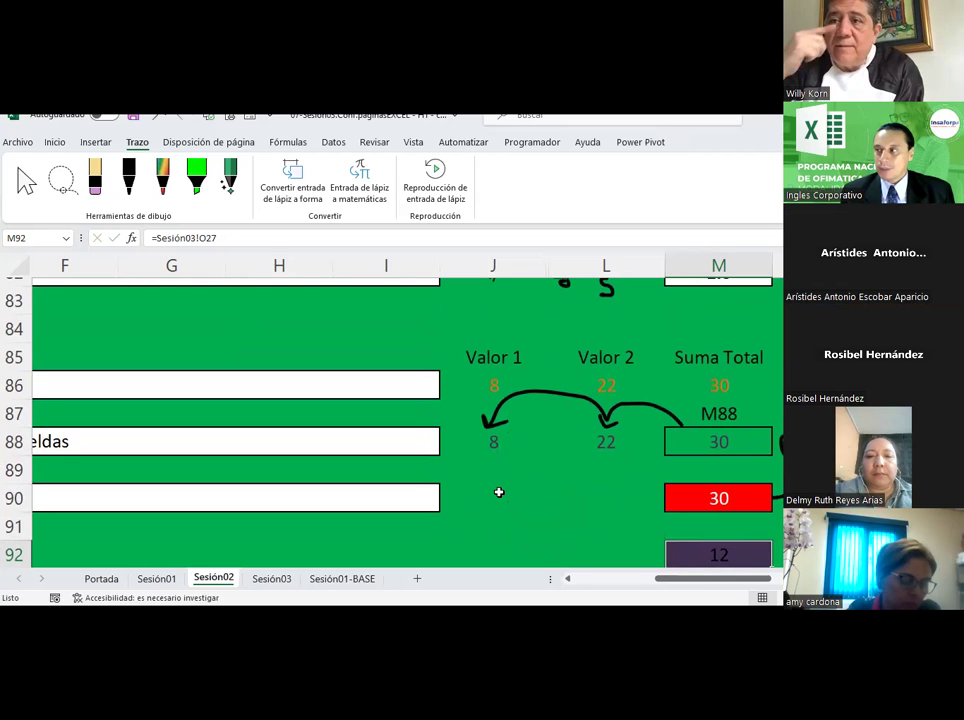
pyautogui.click(628, 580)
pyautogui.moveTo(628, 580); pyautogui.dragTo(696, 583)
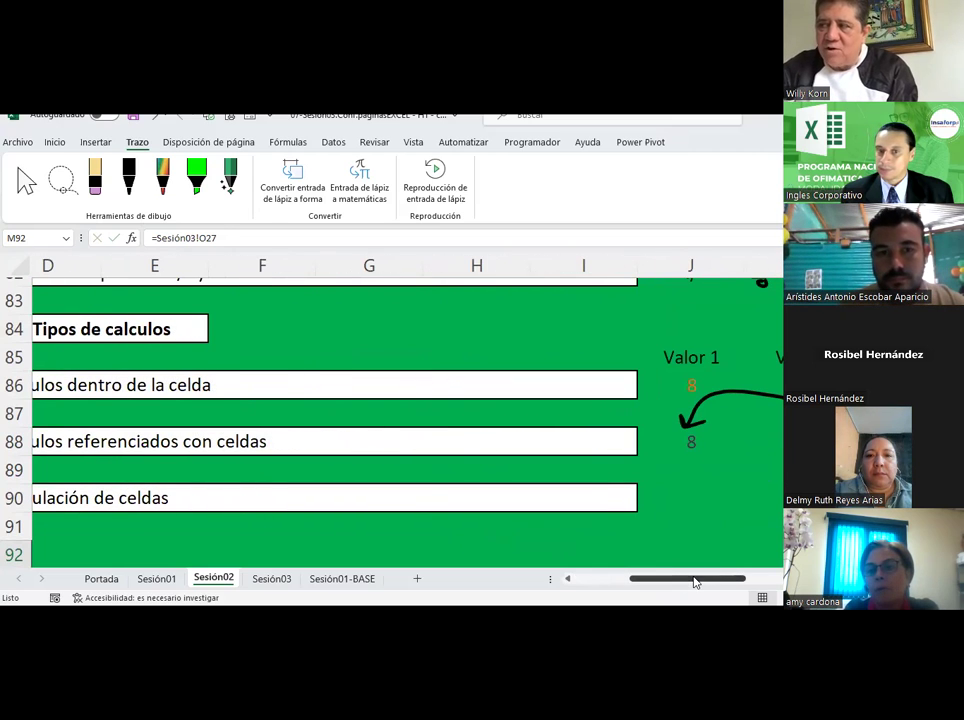
pyautogui.click(682, 468)
# Step: Save the workbook and verify M92's reference to Sesión03!O27
pyautogui.click(138, 119)
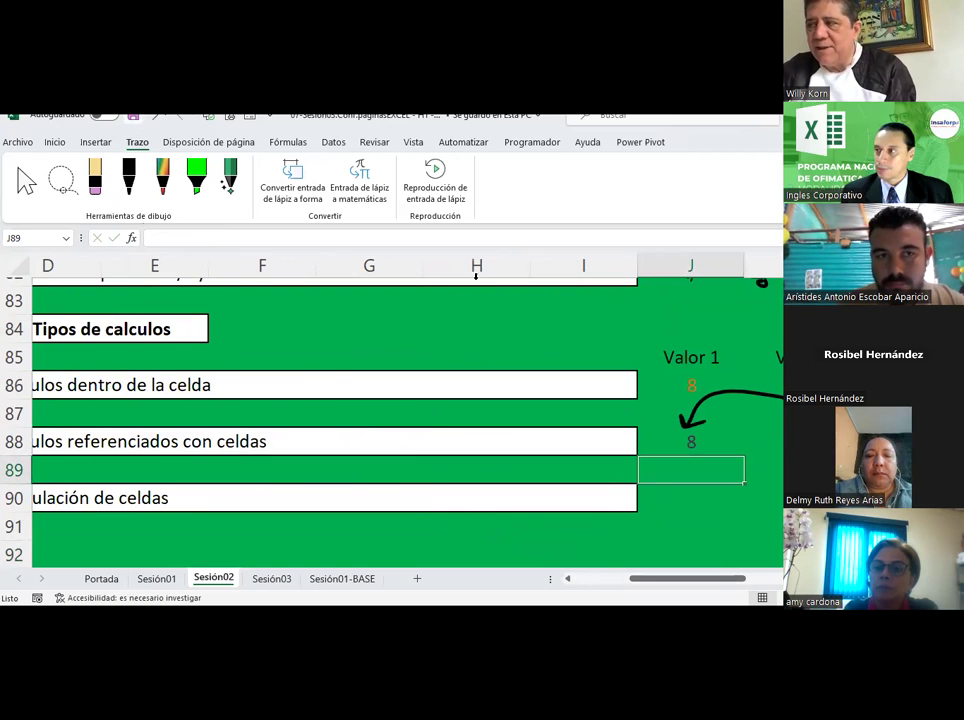
pyautogui.moveTo(721, 581); pyautogui.dragTo(754, 581)
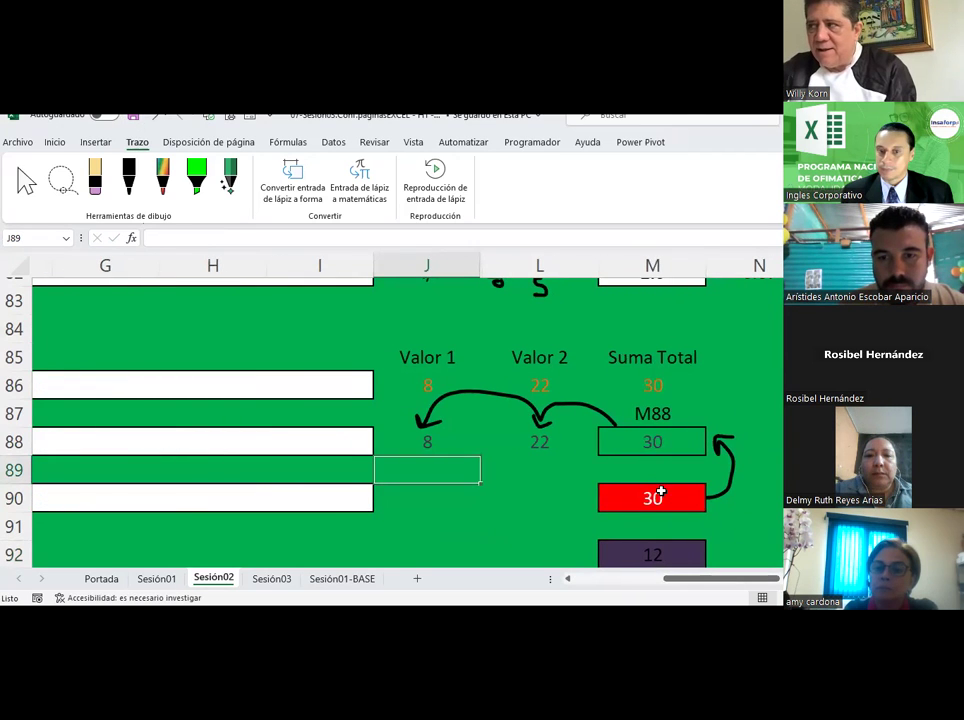
pyautogui.click(660, 490)
pyautogui.scroll(-2, 660, 490)
pyautogui.hotkey('ctrl', '1')
pyautogui.click(628, 397)
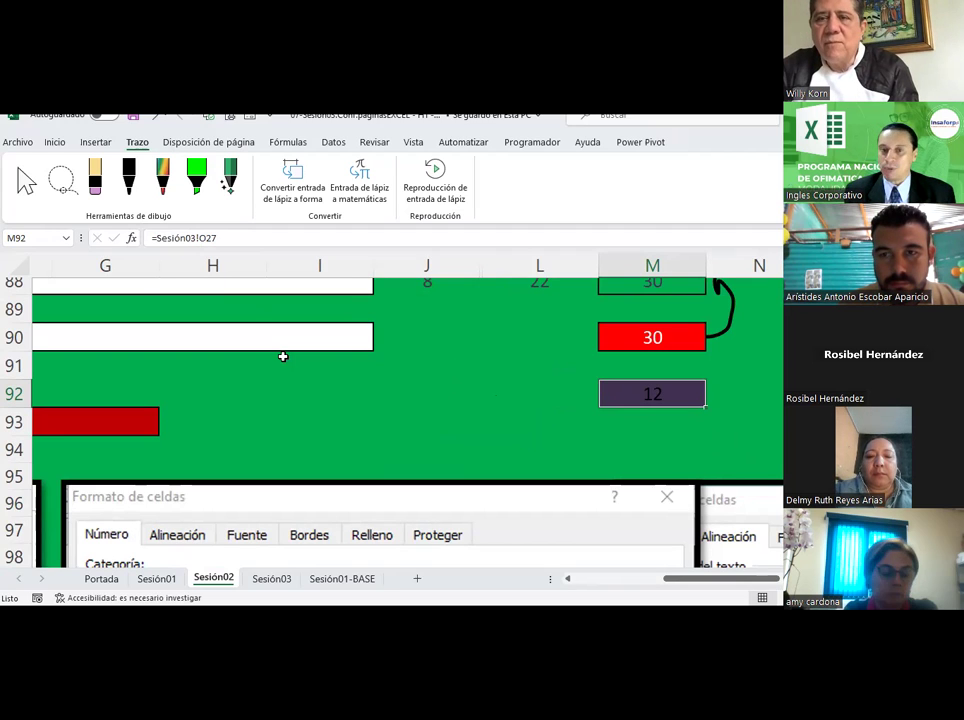
# Step: Start a =Sesión03 reference formula in M93, restarting after formula errors
pyautogui.click(678, 424)
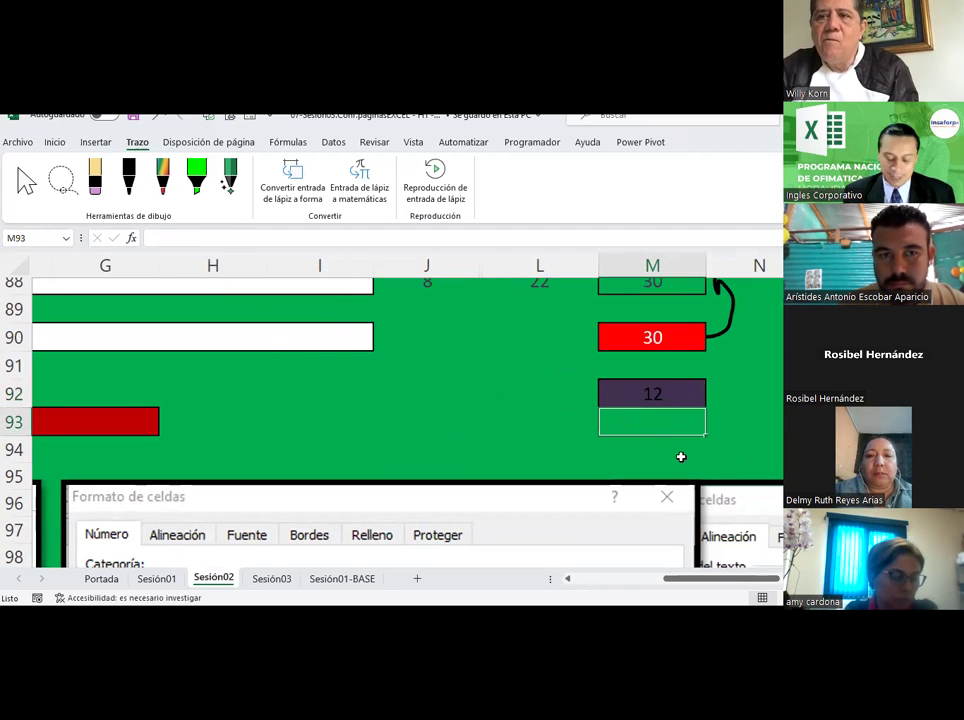
pyautogui.write('=')
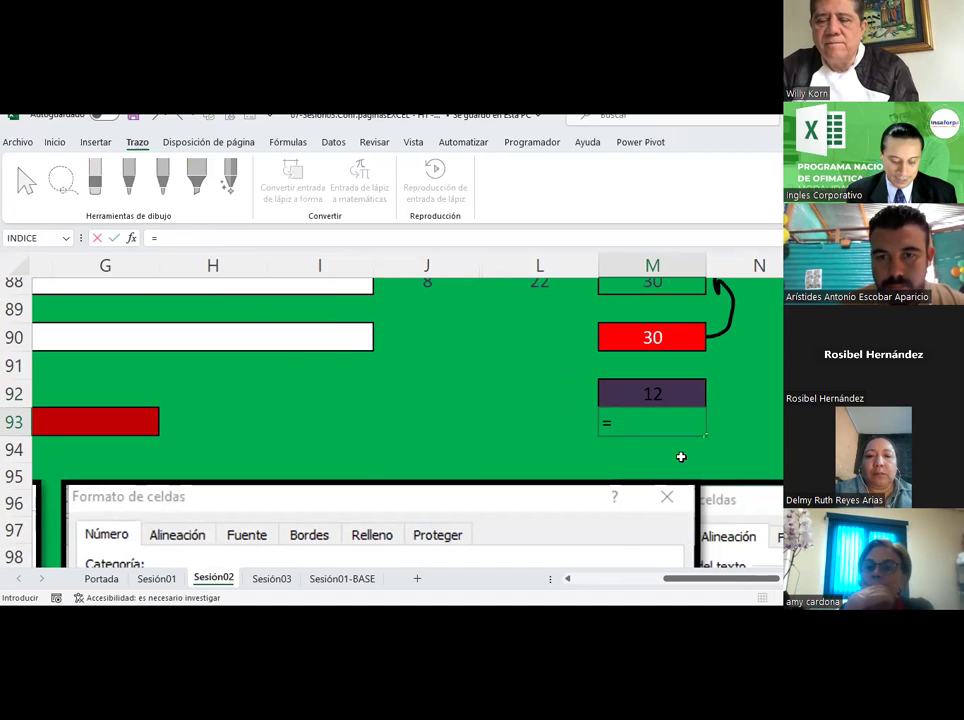
pyautogui.write('Sesión03!')
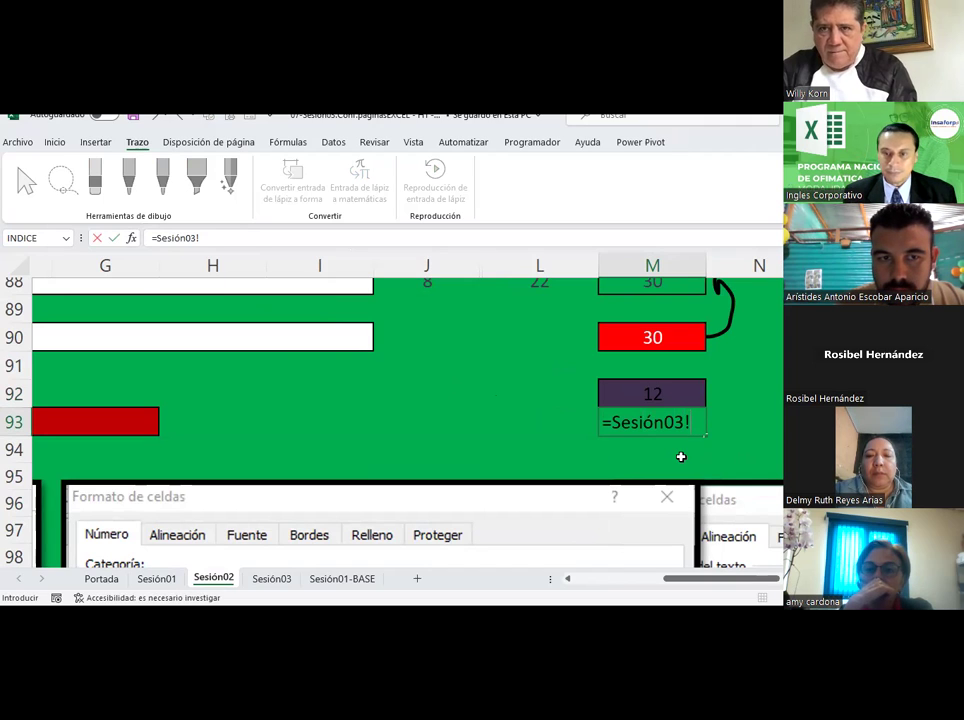
pyautogui.click(680, 457)
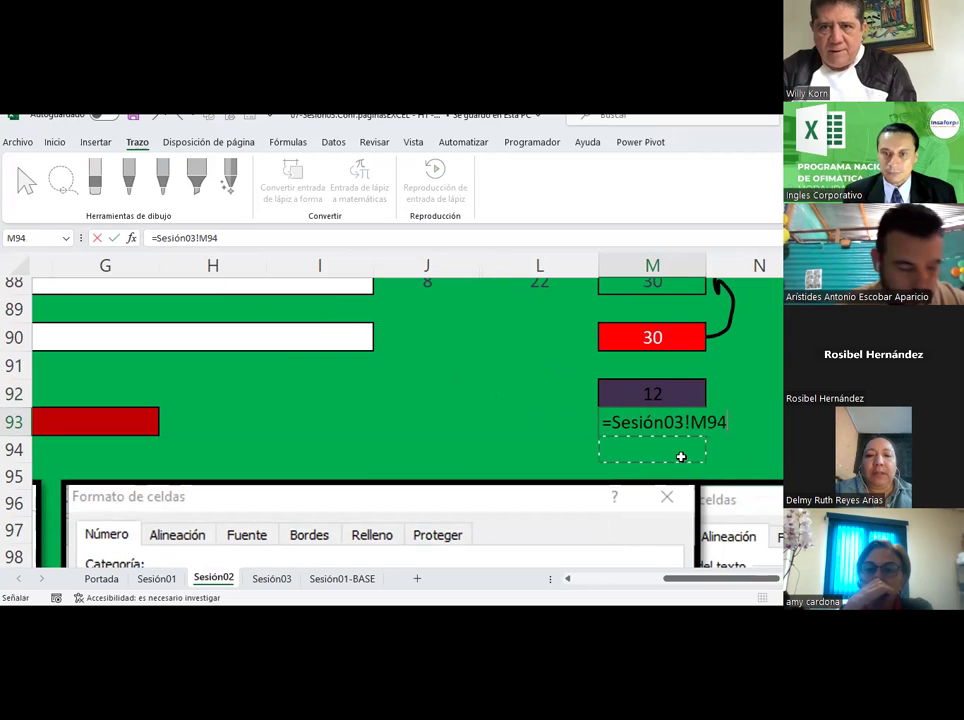
pyautogui.press('Escape')
pyautogui.click(663, 384)
pyautogui.click(654, 431)
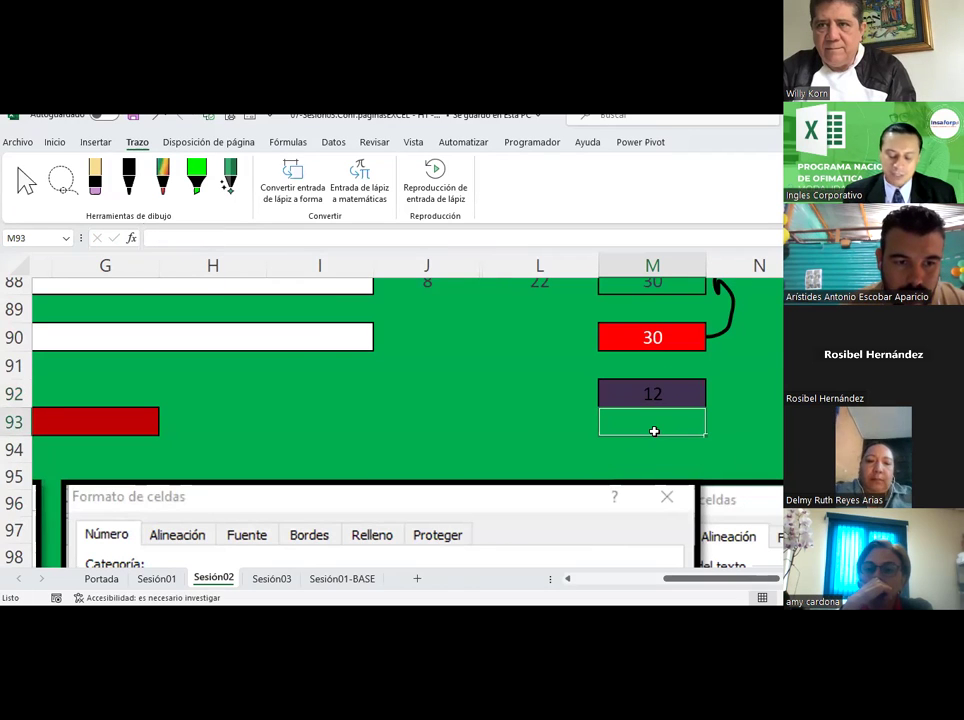
pyautogui.write('=Sesi')
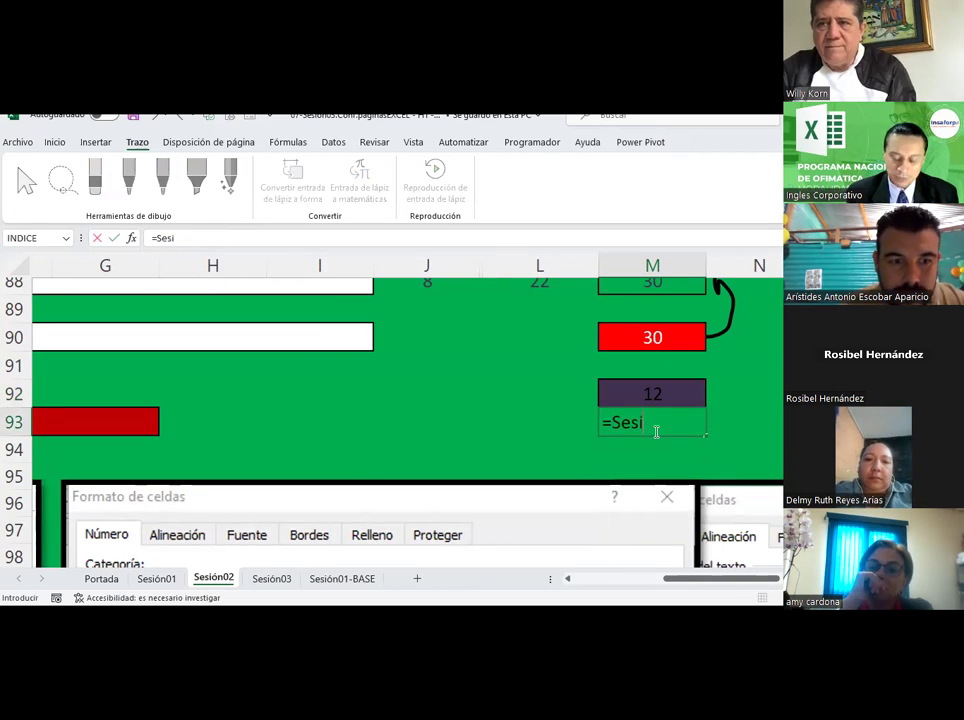
pyautogui.write('ón!027')
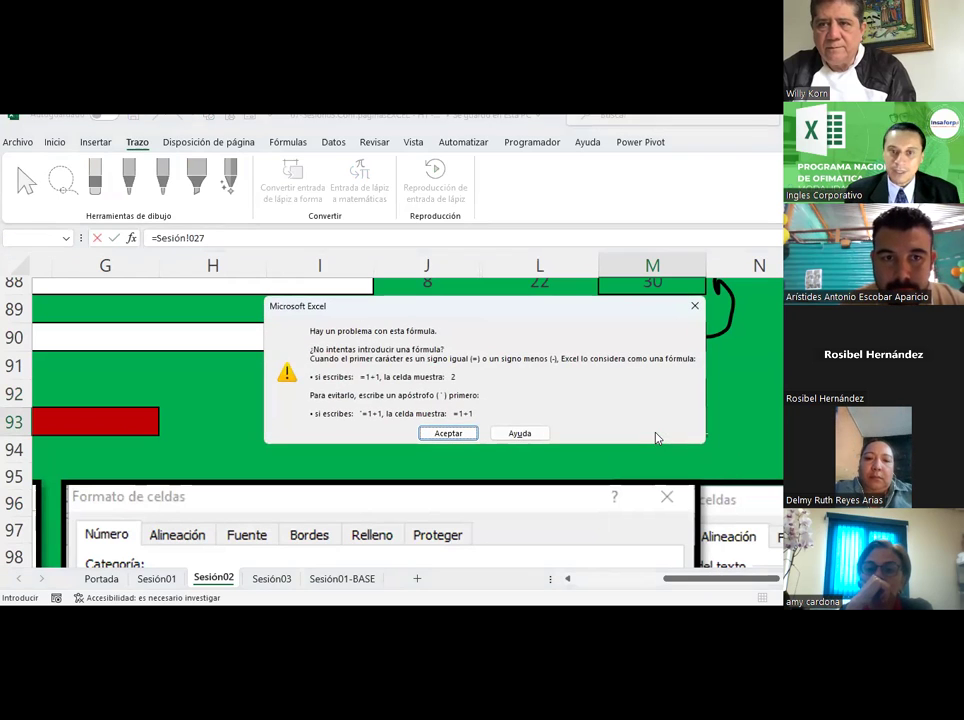
pyautogui.click(455, 432)
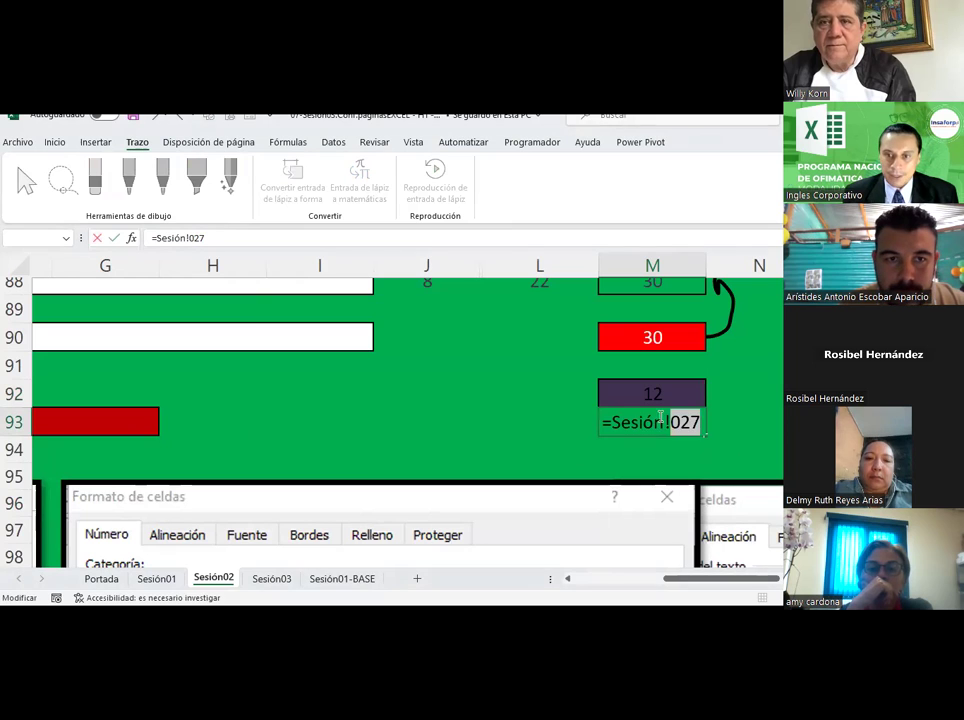
pyautogui.click(665, 422)
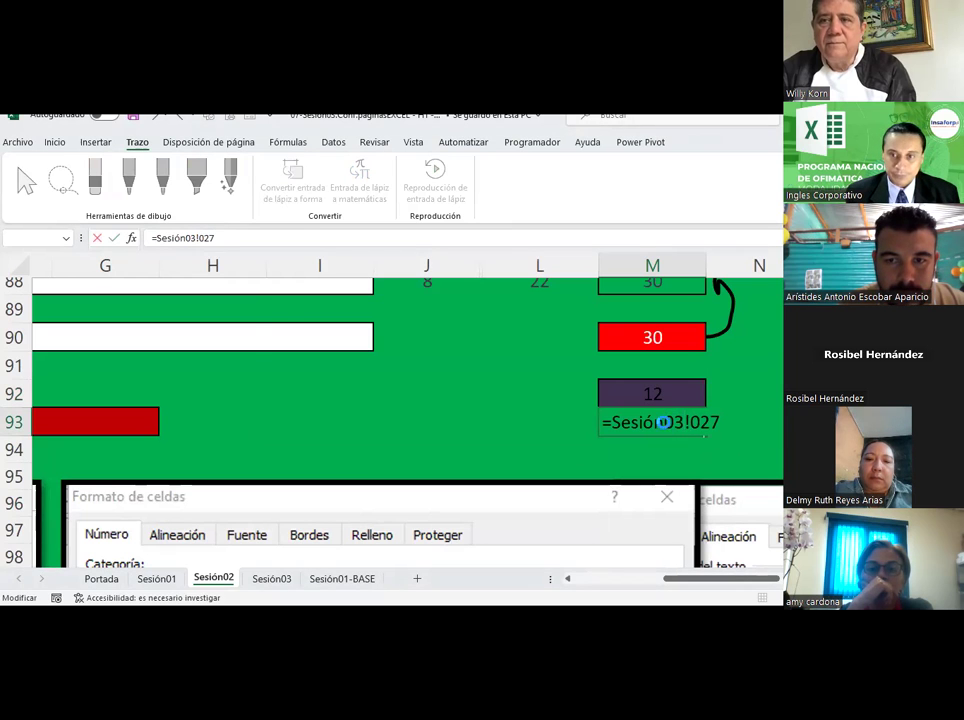
pyautogui.click(437, 432)
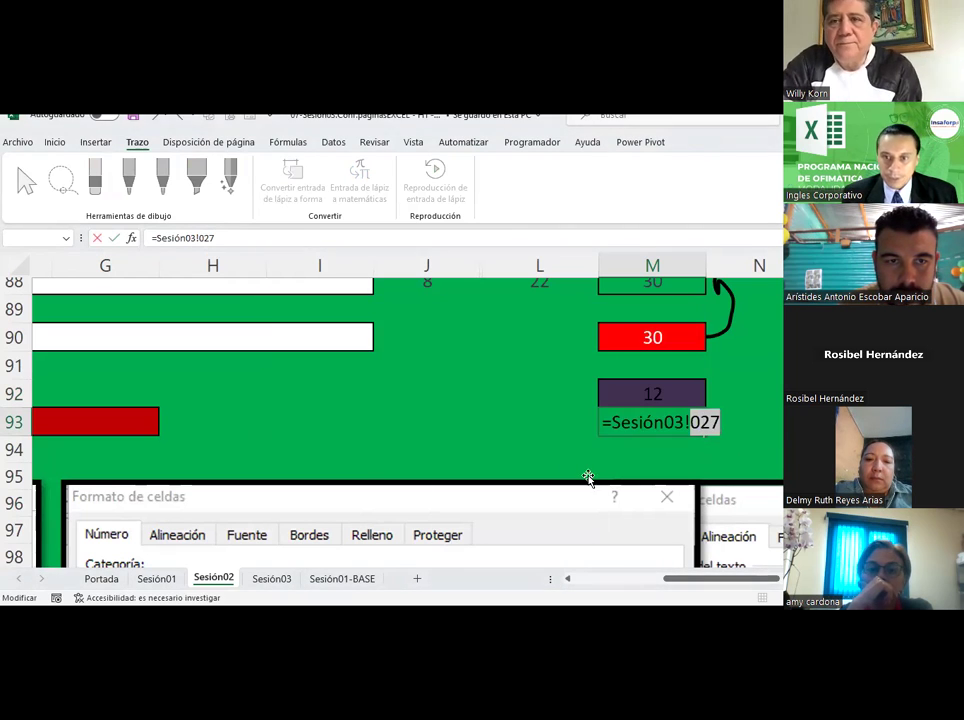
# Step: Replace the cell address in M93's formula with O27 and commit it
pyautogui.click(663, 448)
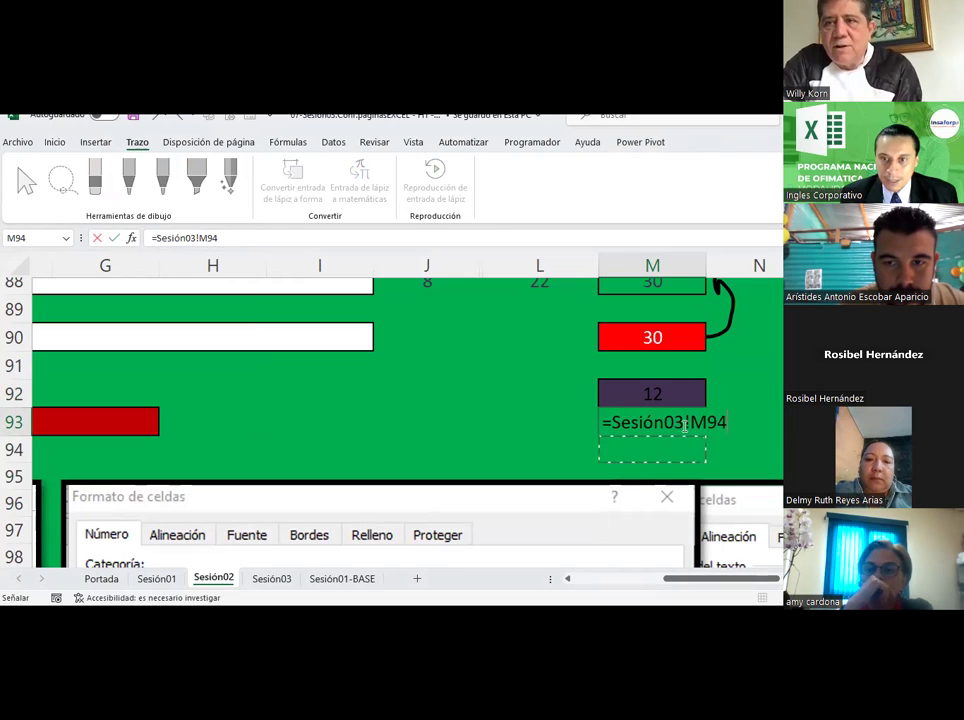
pyautogui.moveTo(690, 422); pyautogui.dragTo(776, 423)
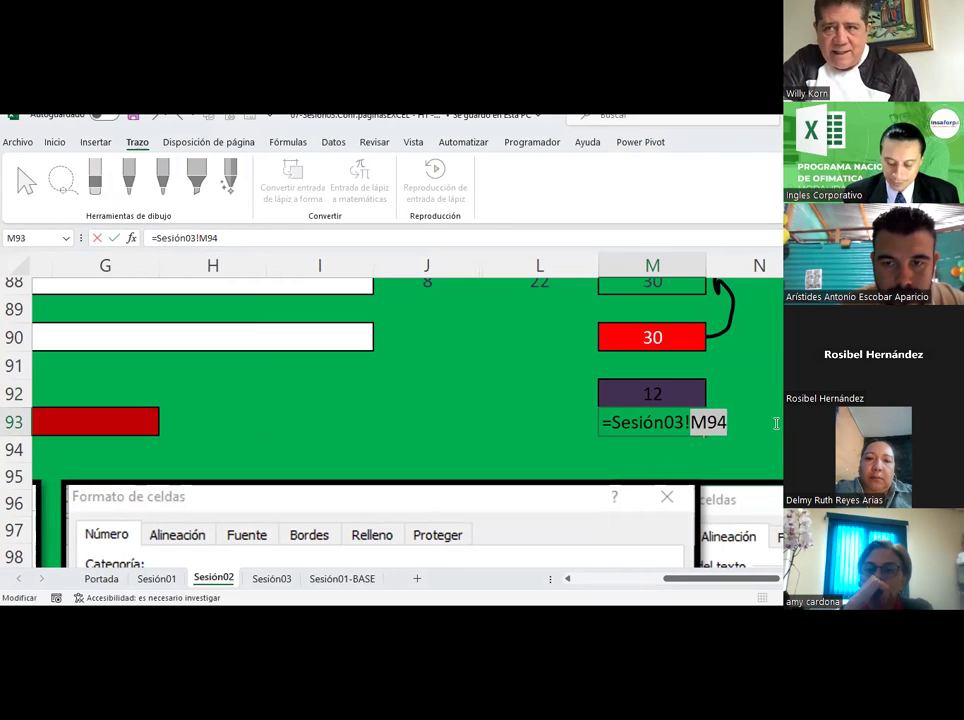
pyautogui.press('BackSpace')
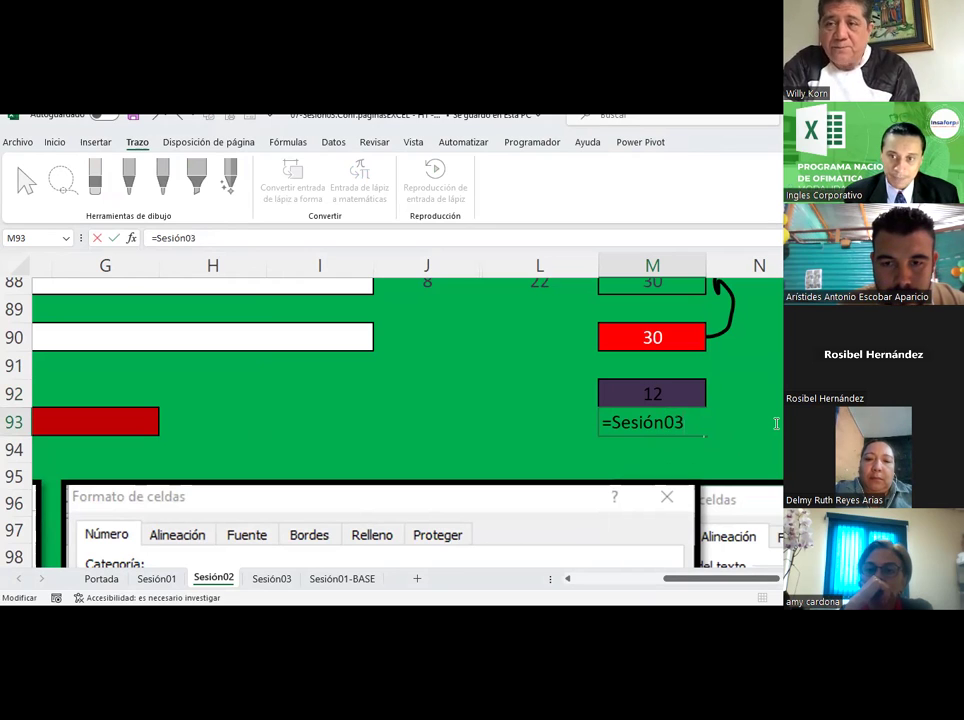
pyautogui.write('027')
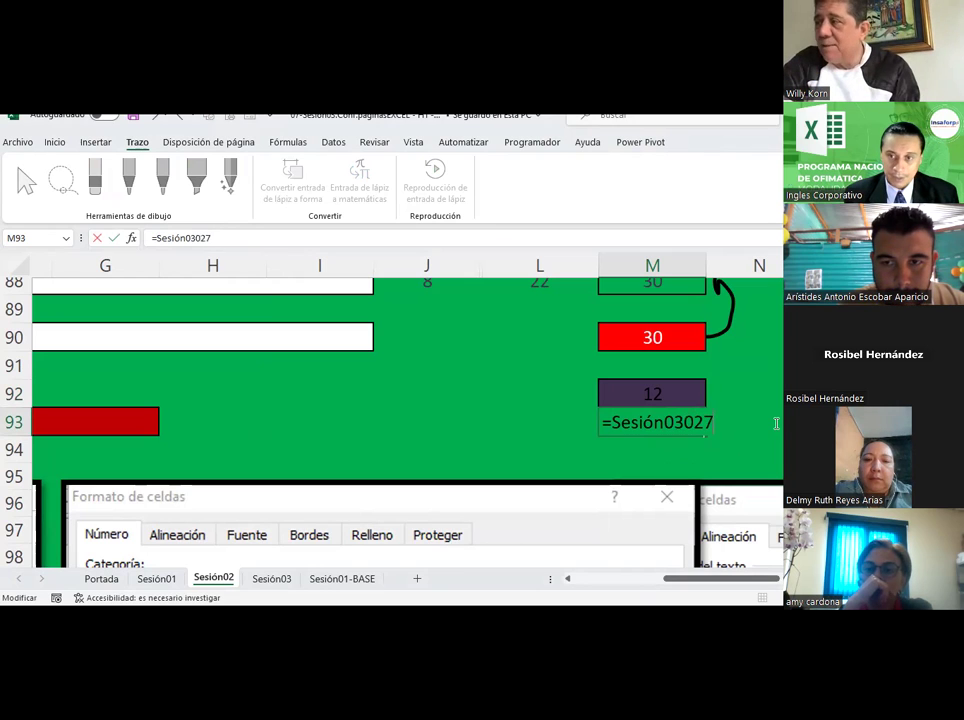
pyautogui.press('BackSpace')
pyautogui.press('BackSpace')
pyautogui.press('BackSpace')
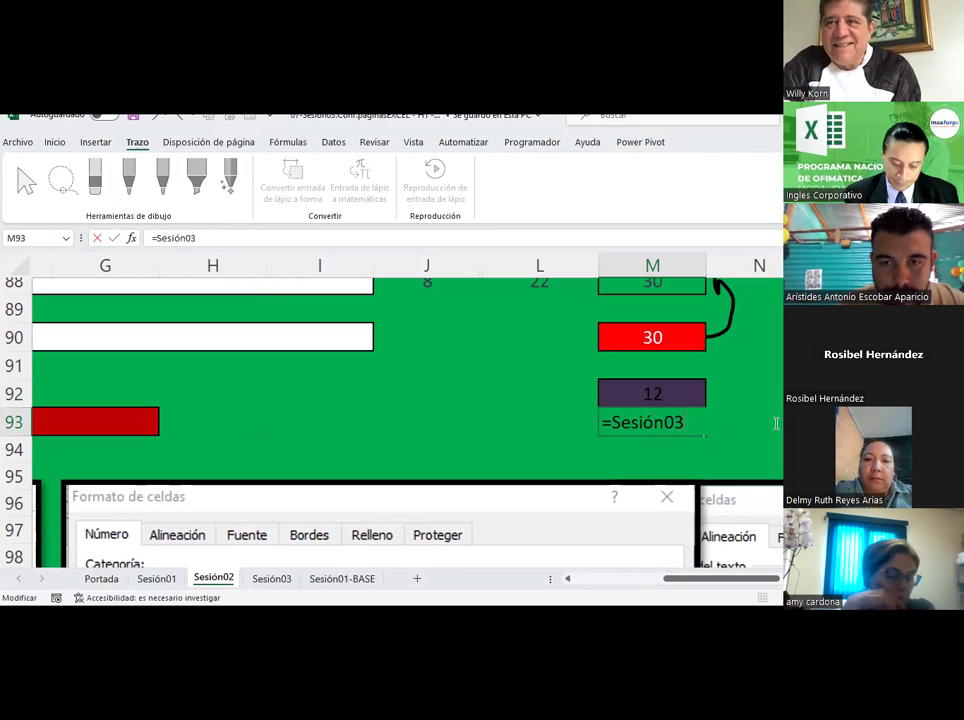
pyautogui.write('o27')
pyautogui.hotkey('ctrl', 'Return')
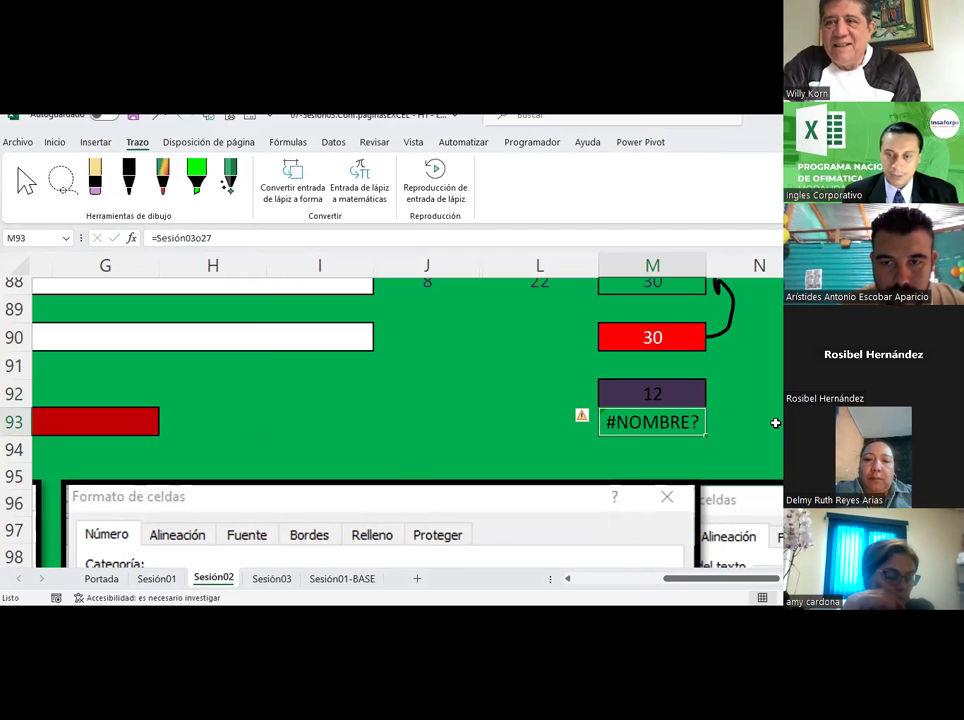
pyautogui.click(194, 237)
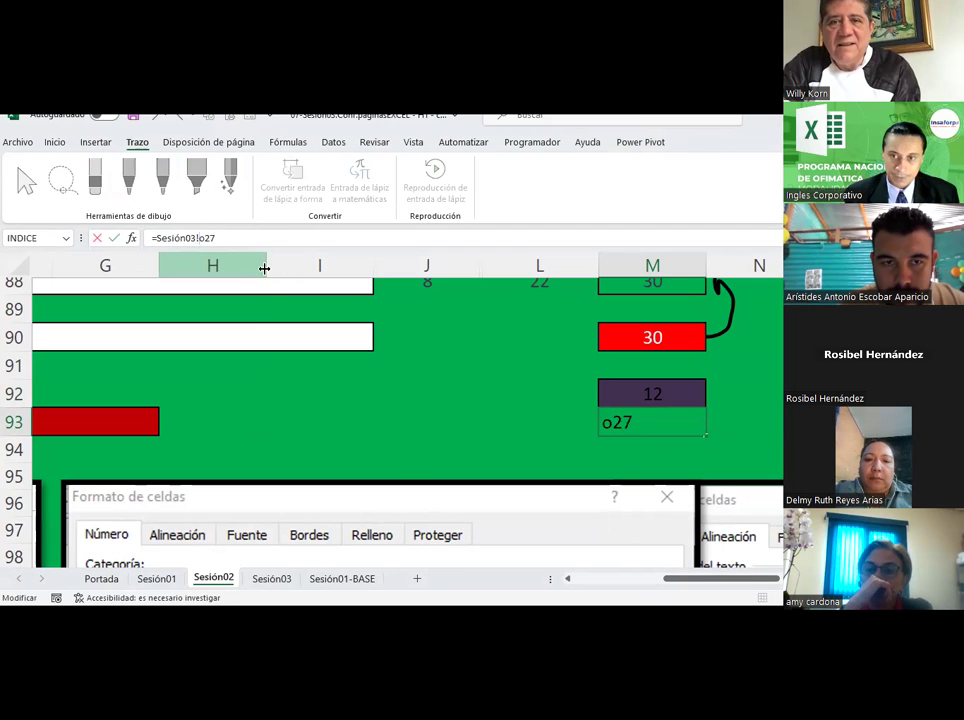
pyautogui.hotkey('ctrl', 'Return')
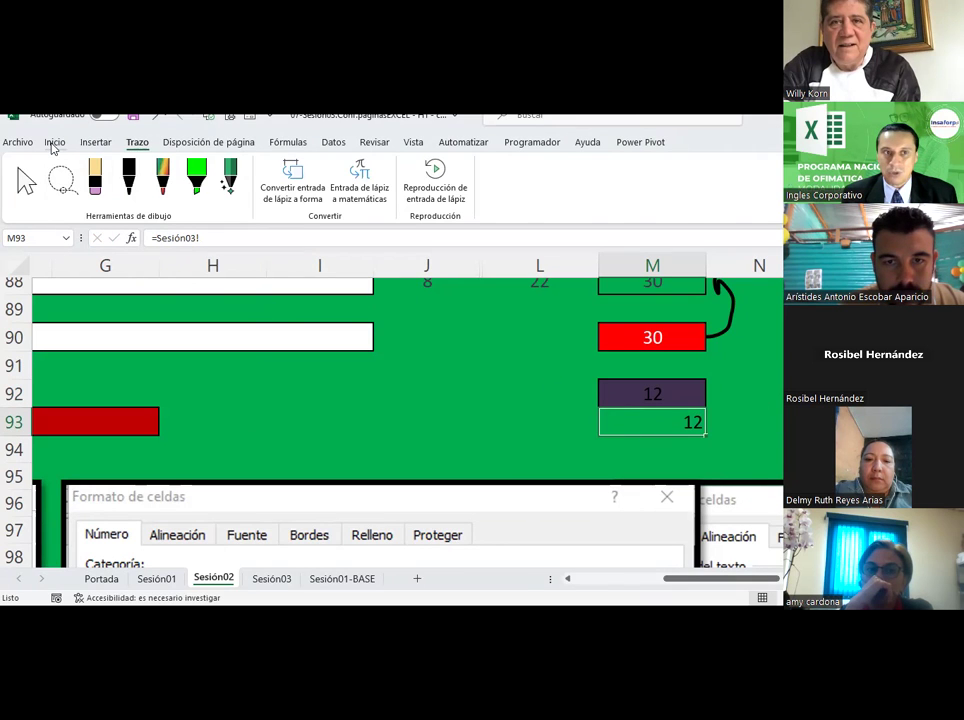
# Step: Rewrite M93 as =Sesión03!027 and dismiss the resulting error
pyautogui.click(54, 143)
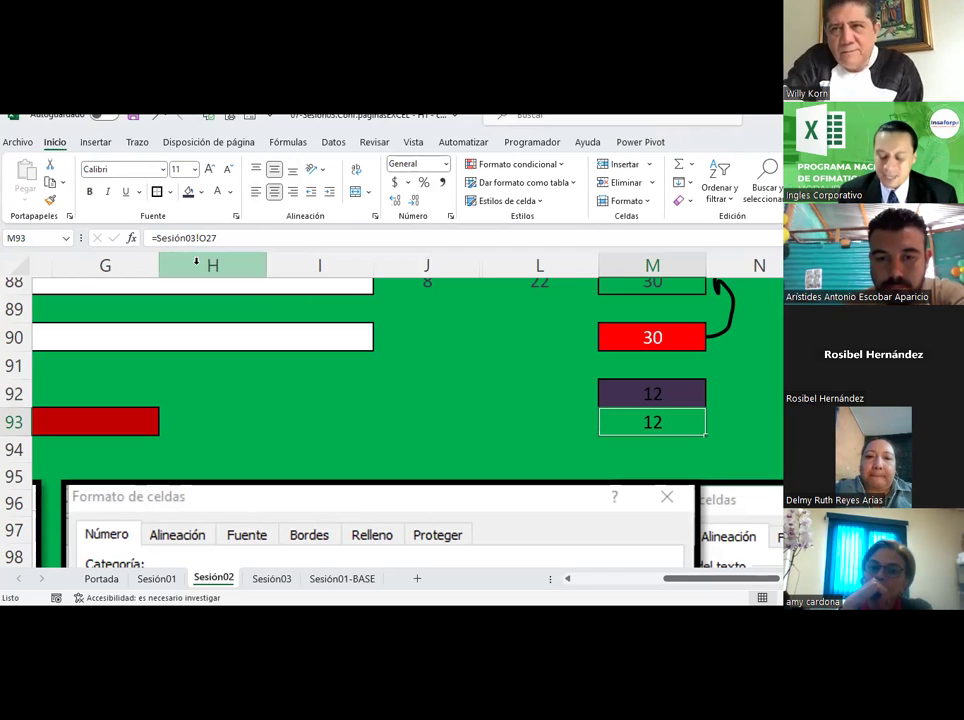
pyautogui.press('Delete')
pyautogui.write('=Sesi')
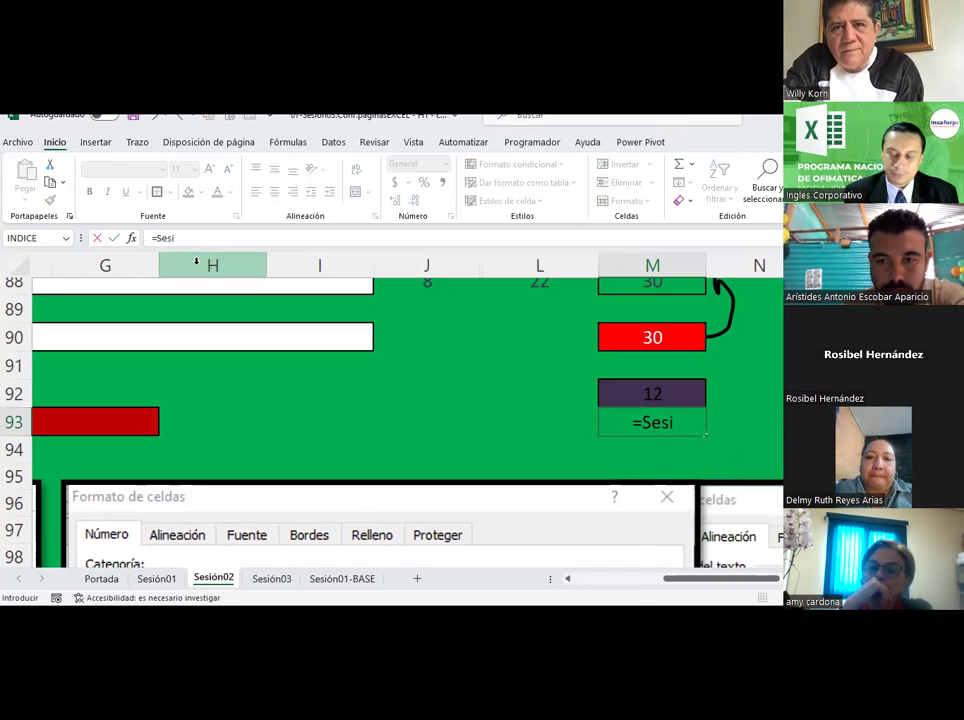
pyautogui.write('ón03')
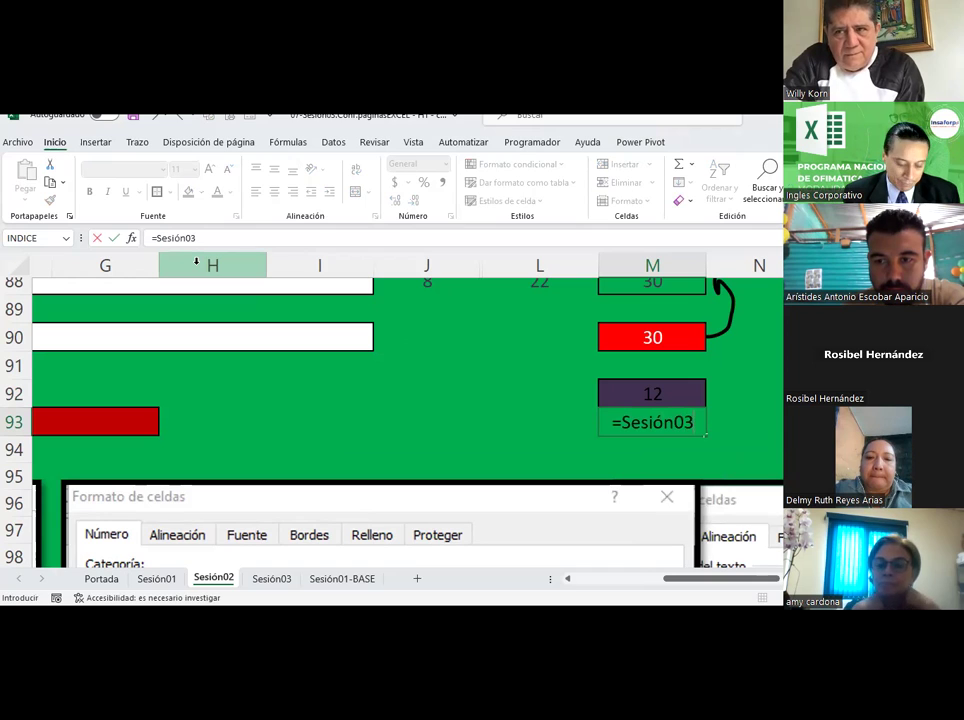
pyautogui.write('!027')
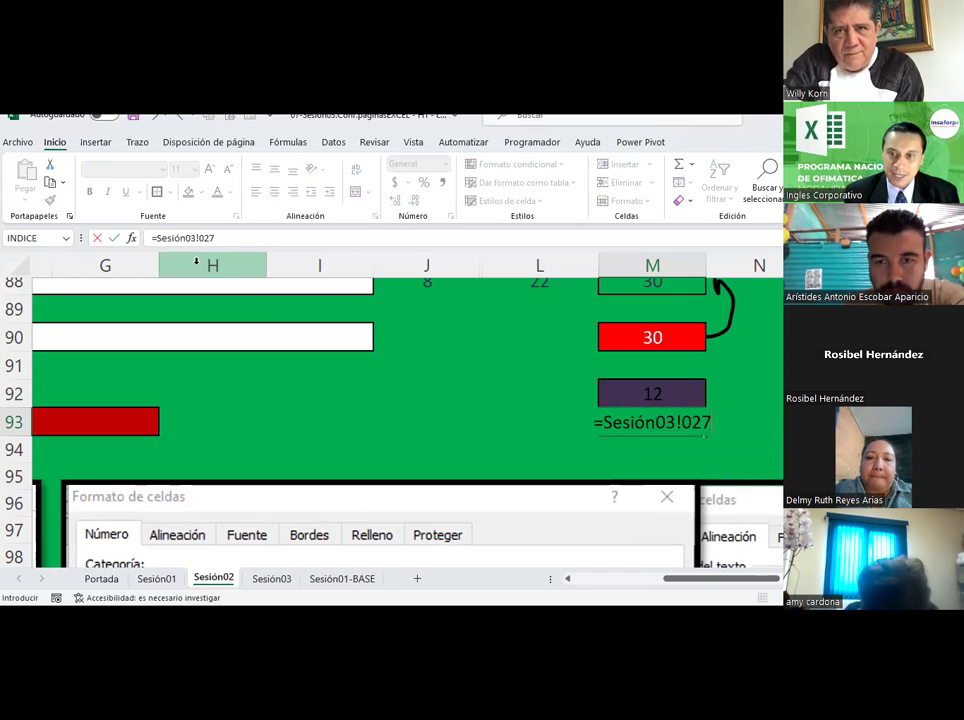
pyautogui.press('Return')
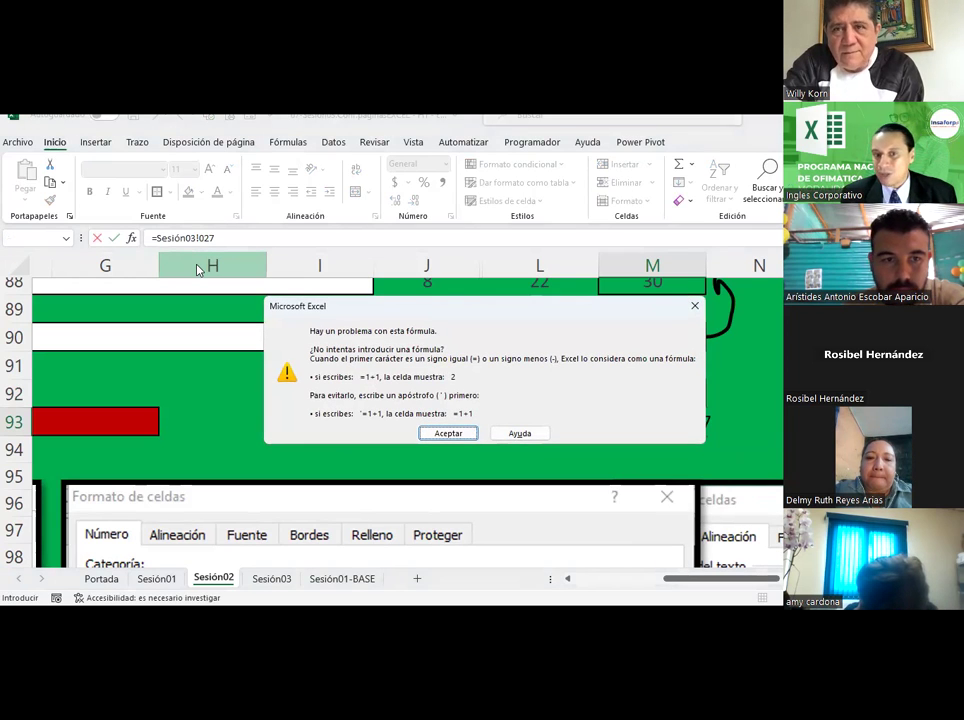
pyautogui.press('Return')
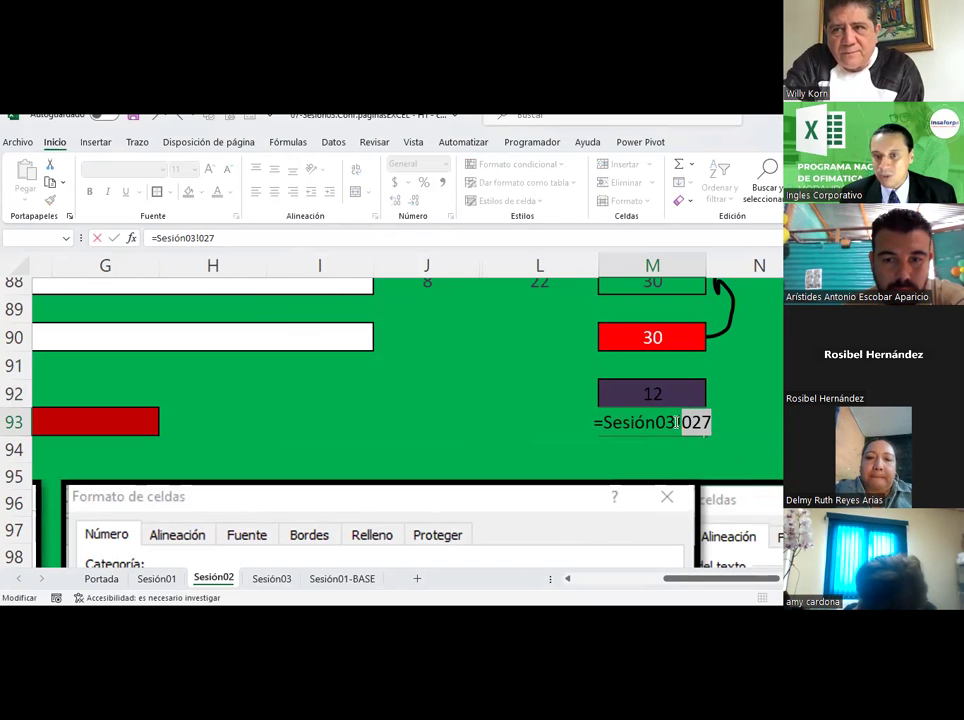
pyautogui.click(678, 424)
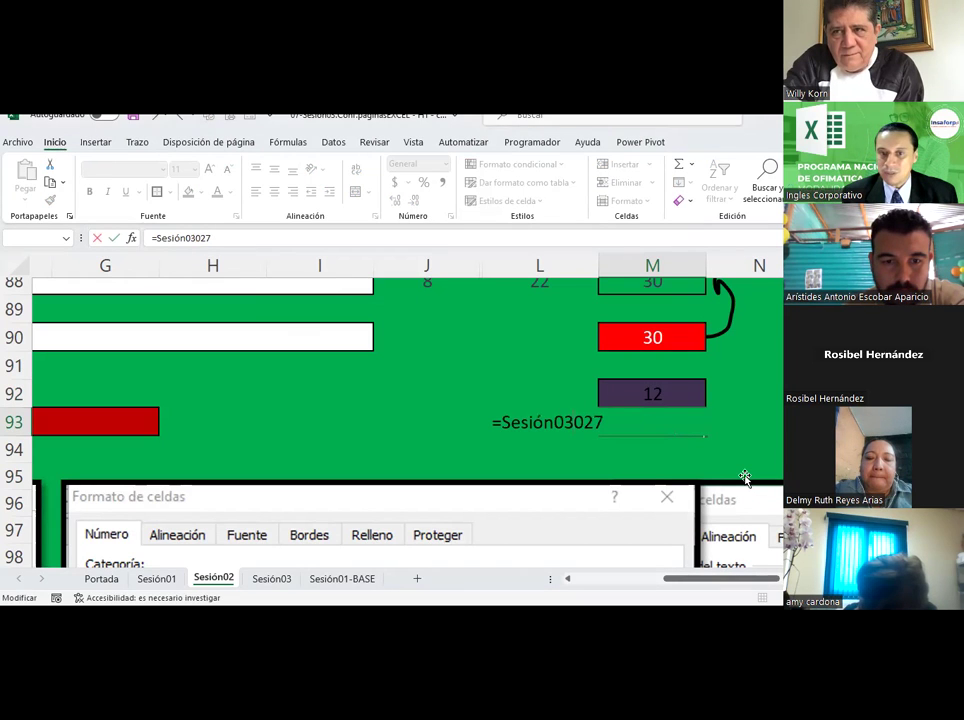
pyautogui.hotkey('ctrl', 'Return')
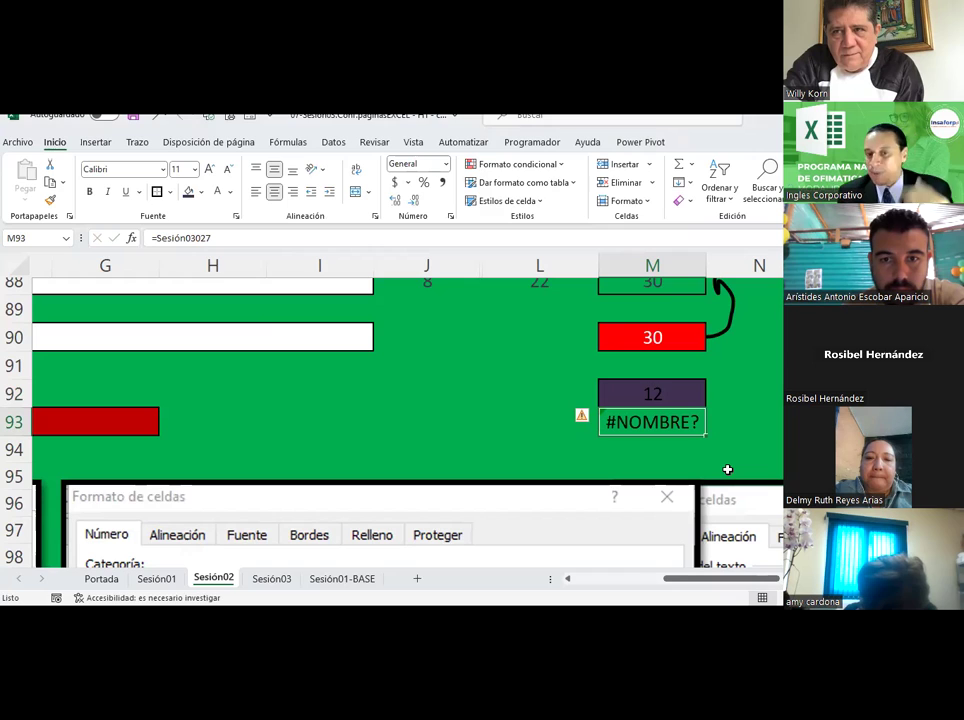
# Step: Correct M93's formula to =Sesión03!o27 so it displays 12
pyautogui.click(195, 233)
pyautogui.write('!')
pyautogui.press('Return')
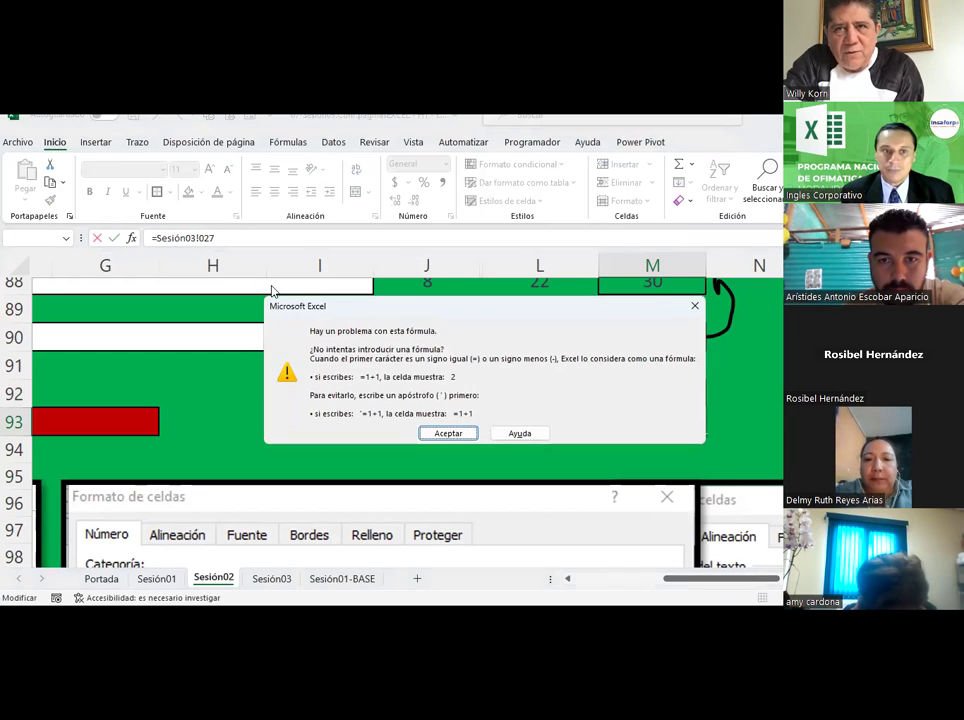
pyautogui.press('Return')
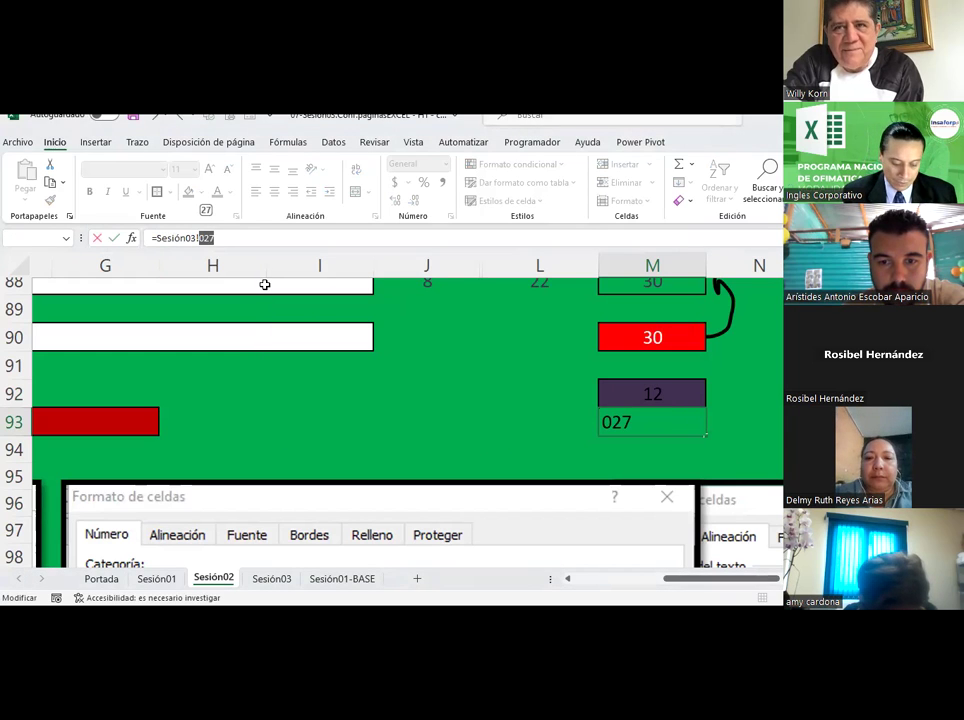
pyautogui.write('03!o27')
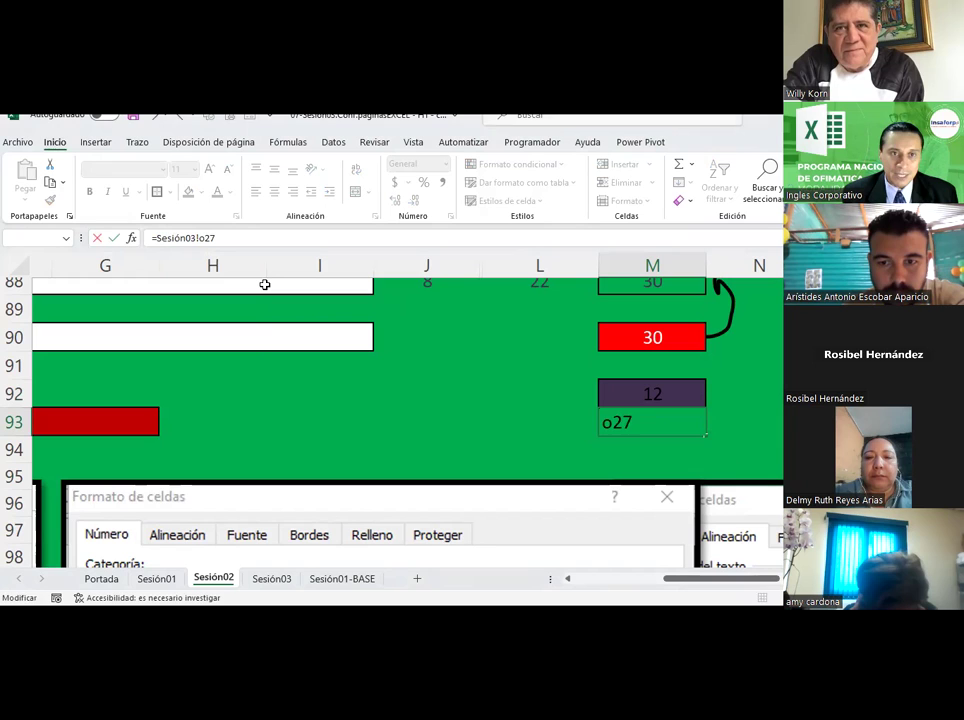
pyautogui.hotkey('ctrl', 'Return')
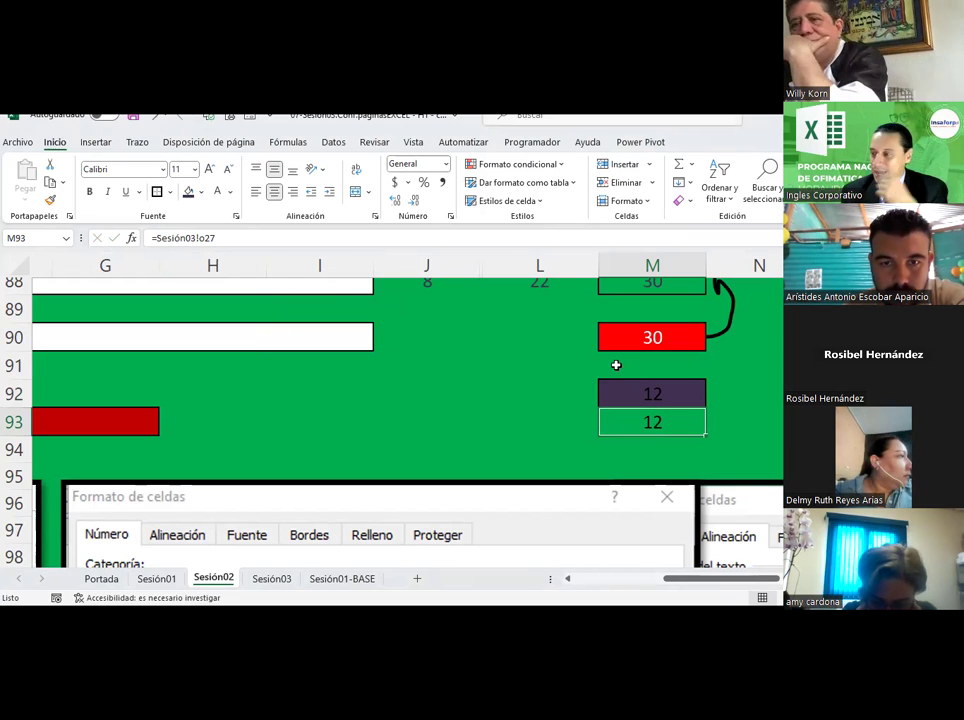
pyautogui.press('Up')
pyautogui.press('Right')
pyautogui.press('Right')
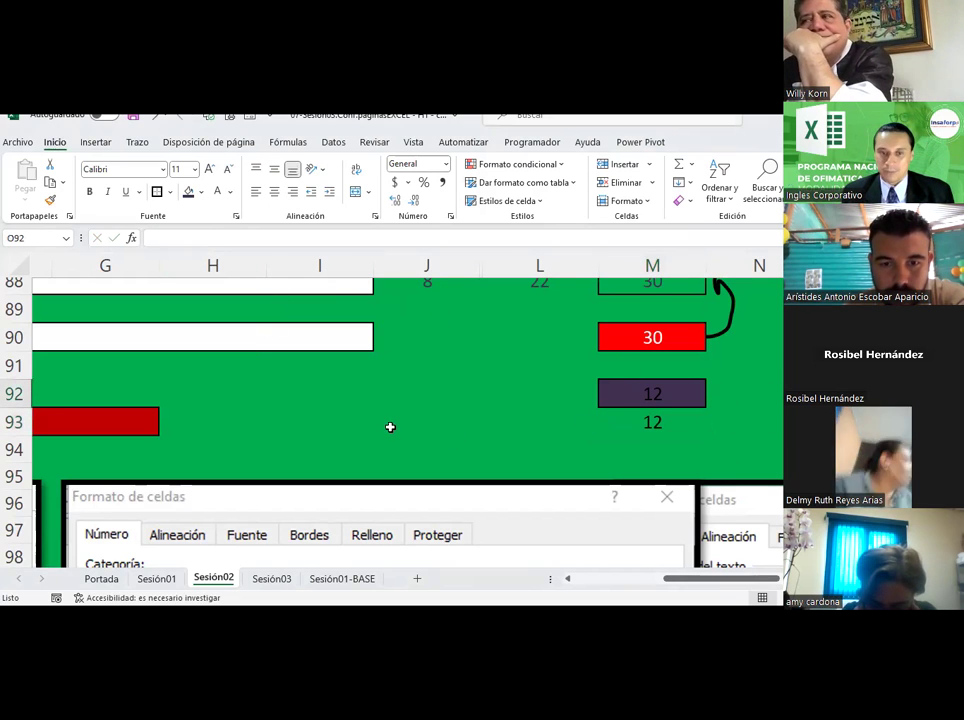
# Step: Scroll through Sesión02 and Sesión03, then switch to the Sesión01-BASE inventory sheet
pyautogui.scroll(-1, 398, 392)
pyautogui.scroll(-1, 398, 392)
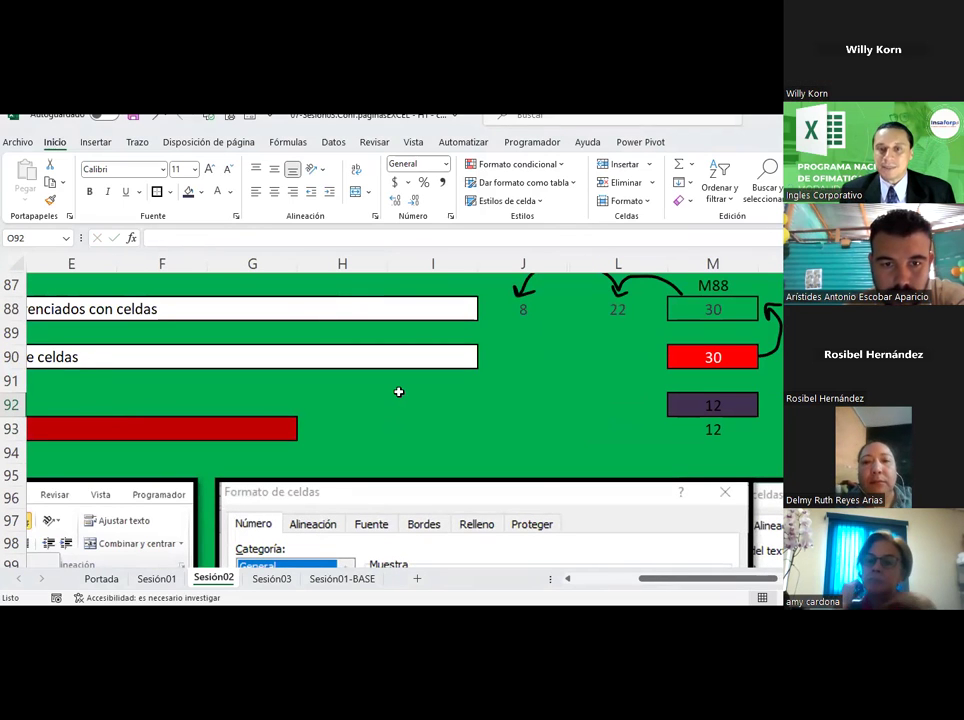
pyautogui.scroll(-1, 398, 392)
pyautogui.scroll(-1, 398, 392)
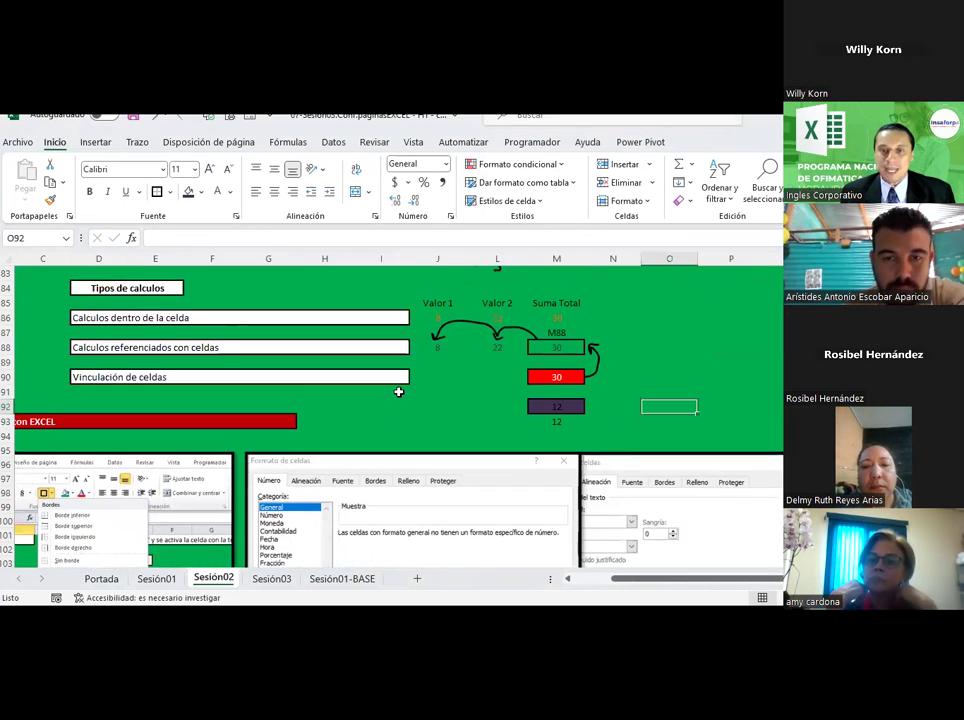
pyautogui.scroll(-1, 398, 392)
pyautogui.scroll(-1, 398, 392)
pyautogui.scroll(3, 398, 394)
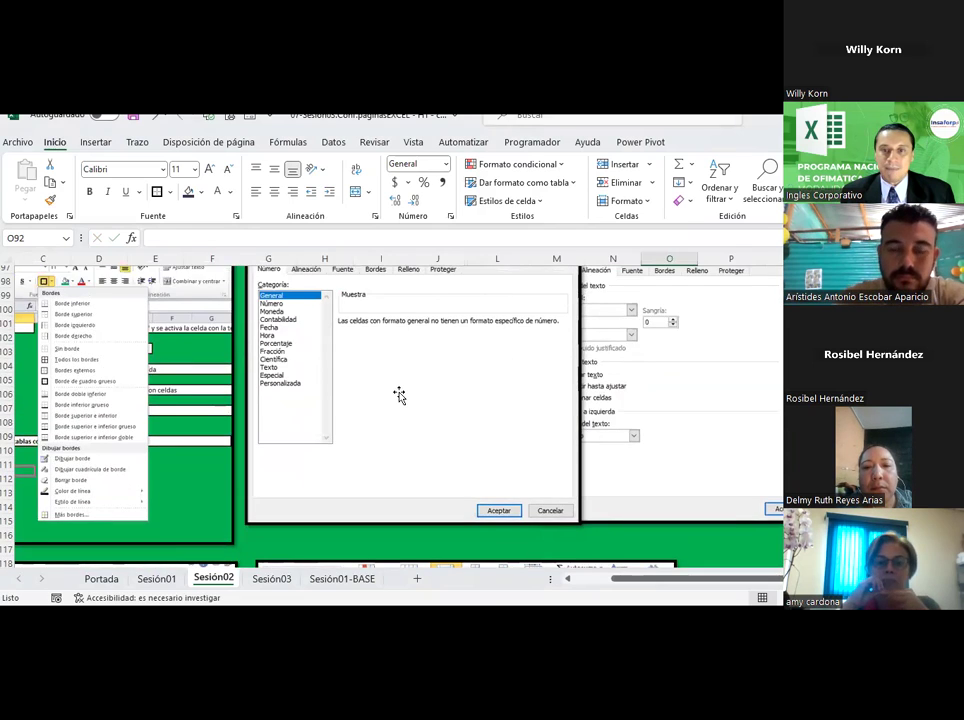
pyautogui.scroll(3, 399, 394)
pyautogui.scroll(2, 398, 394)
pyautogui.scroll(2, 398, 394)
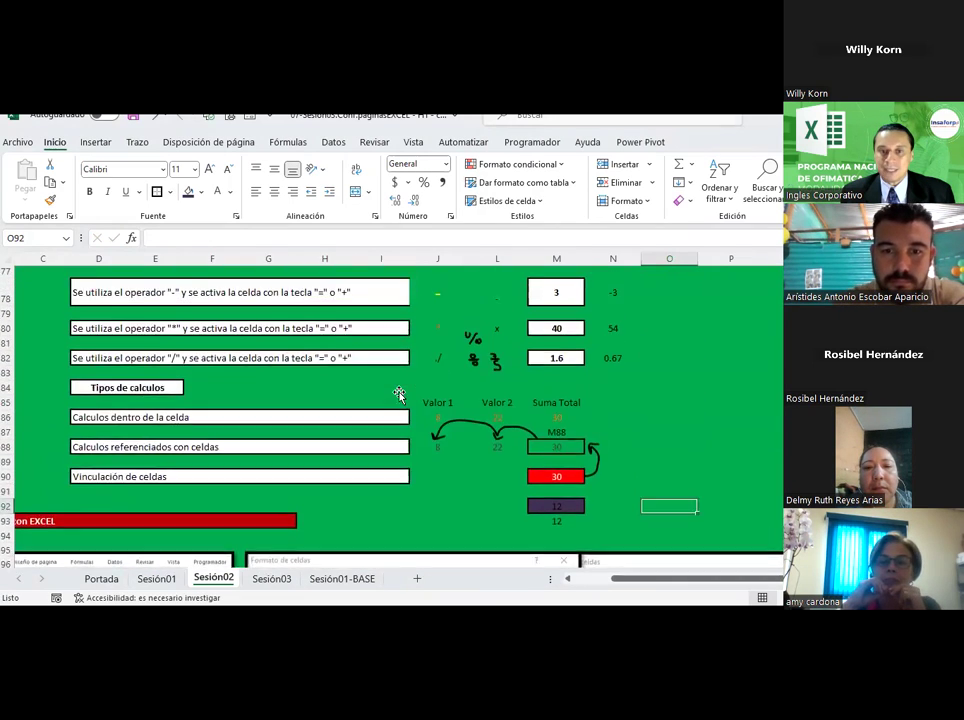
pyautogui.scroll(2, 398, 394)
pyautogui.scroll(1, 398, 394)
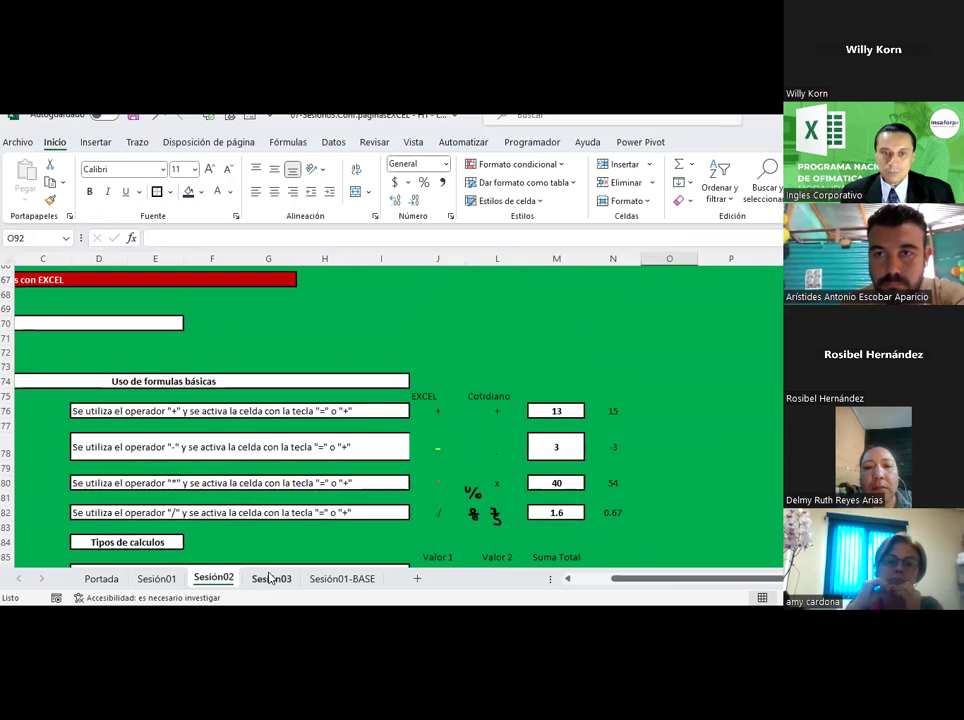
pyautogui.click(270, 579)
pyautogui.click(618, 586)
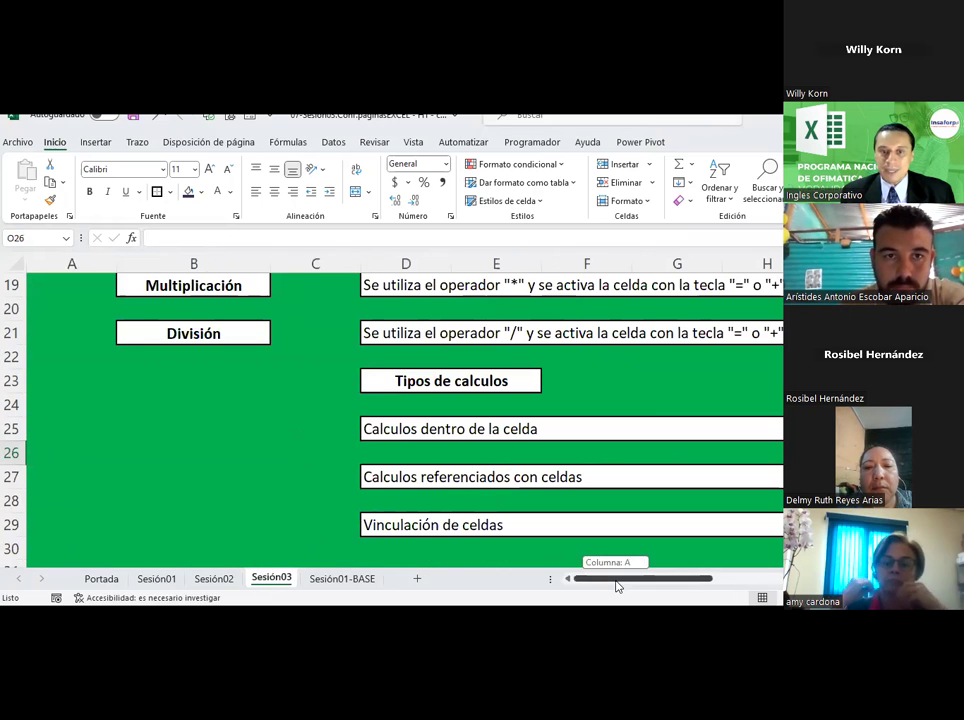
pyautogui.scroll(-3, 414, 457)
pyautogui.scroll(-3, 415, 461)
pyautogui.scroll(7, 415, 461)
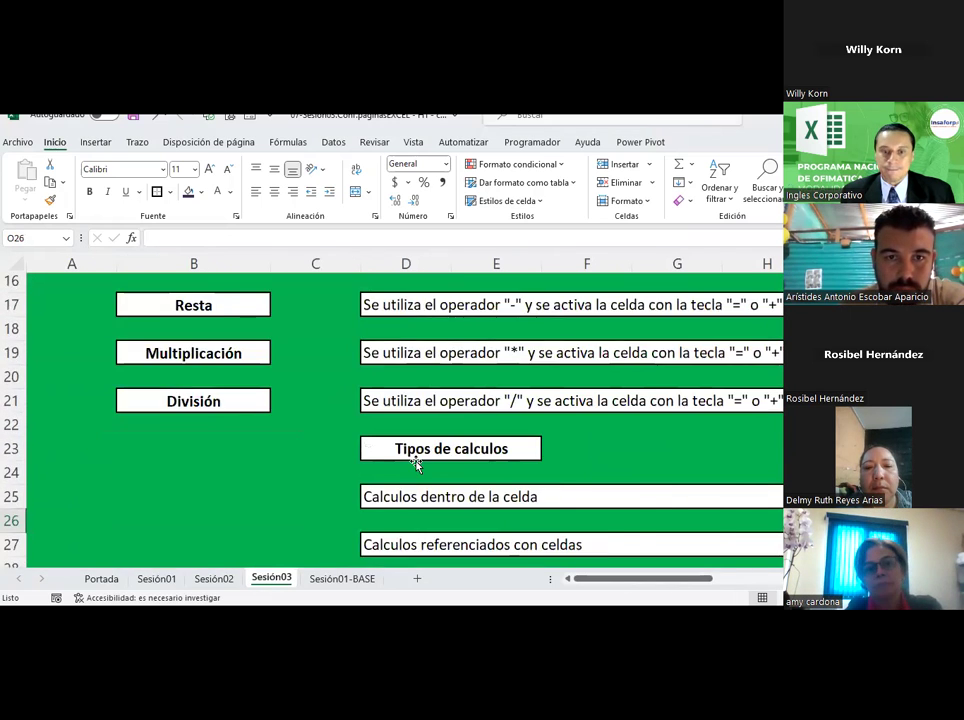
pyautogui.scroll(3, 415, 458)
pyautogui.click(341, 579)
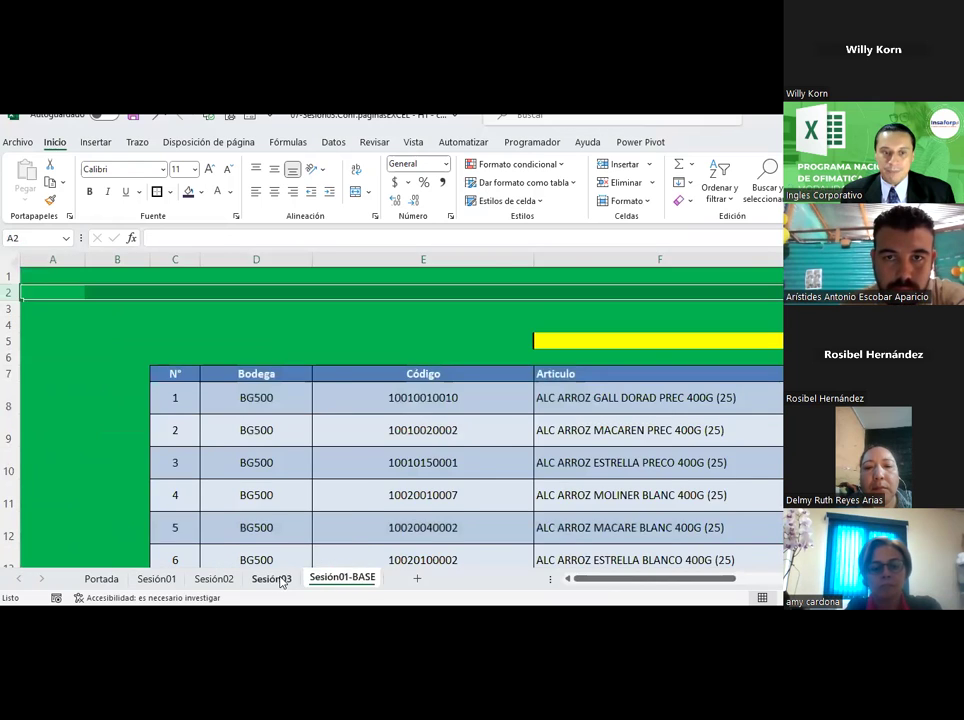
# Step: Insert a new blank sheet, Hoja1, into the workbook
pyautogui.click(282, 580)
pyautogui.click(156, 579)
pyautogui.scroll(-2, 383, 447)
pyautogui.scroll(-5, 384, 446)
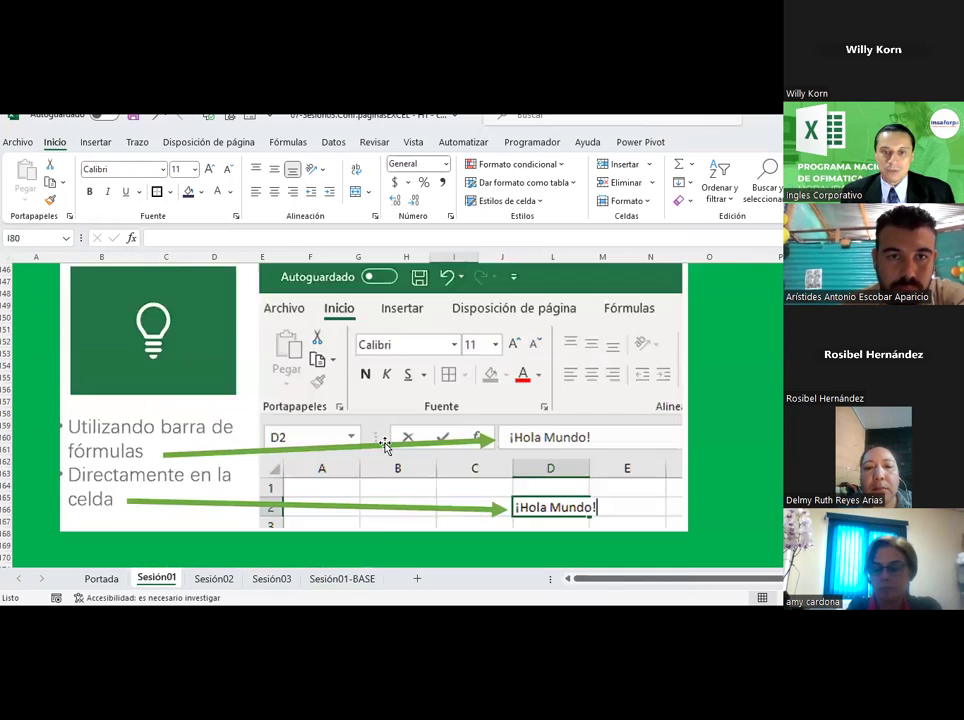
pyautogui.scroll(-5, 385, 446)
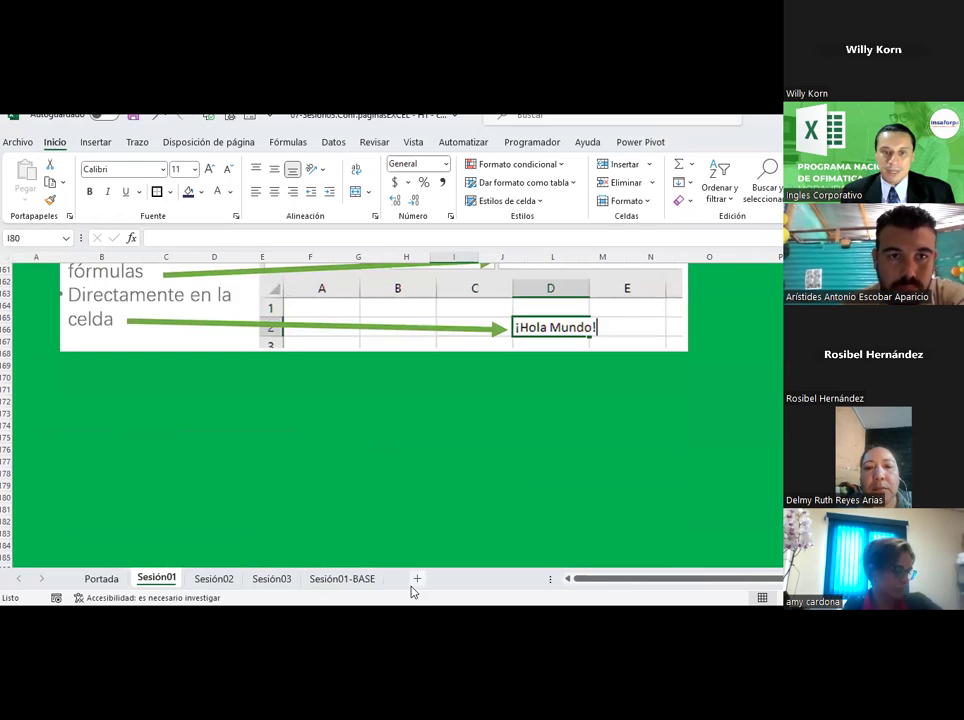
pyautogui.click(412, 587)
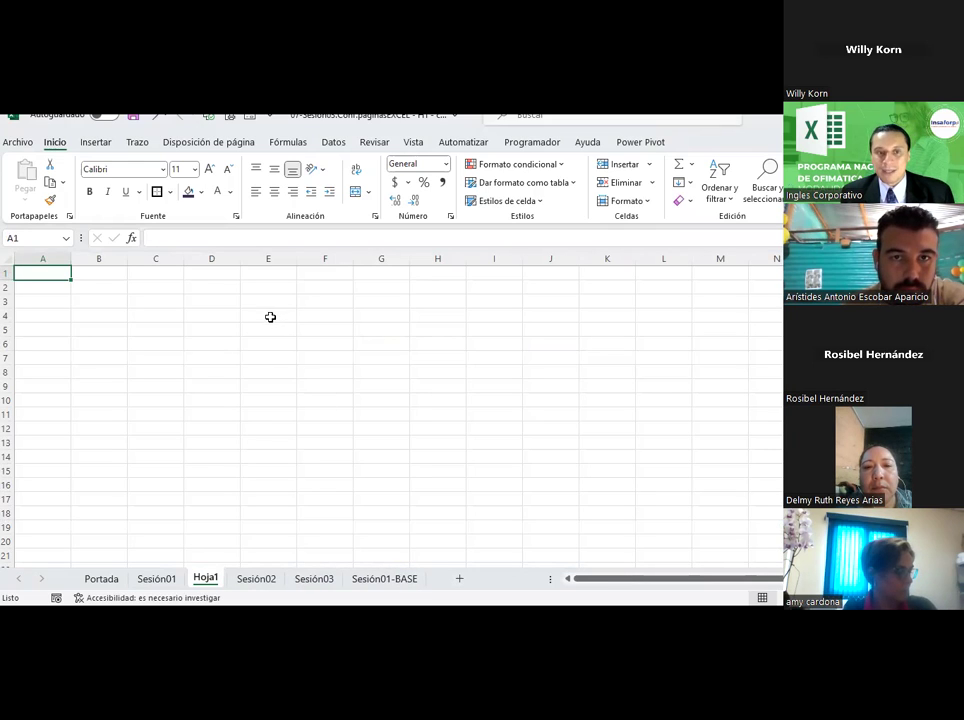
# Step: Apply Todos los bordes to every cell in the range E4:I9
pyautogui.moveTo(270, 317); pyautogui.dragTo(513, 386)
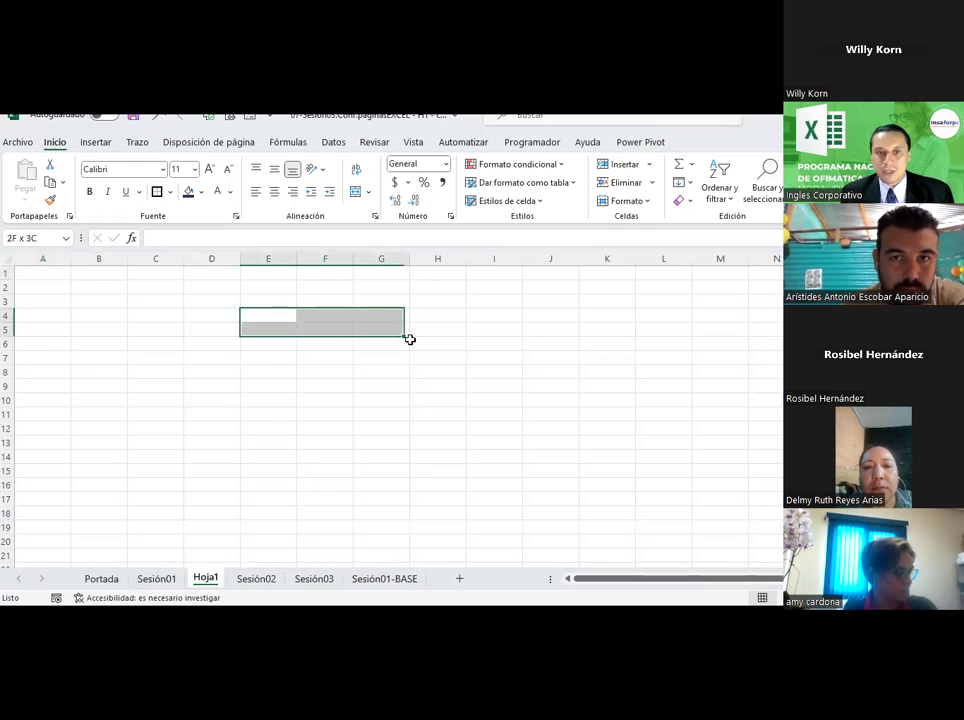
pyautogui.click(169, 193)
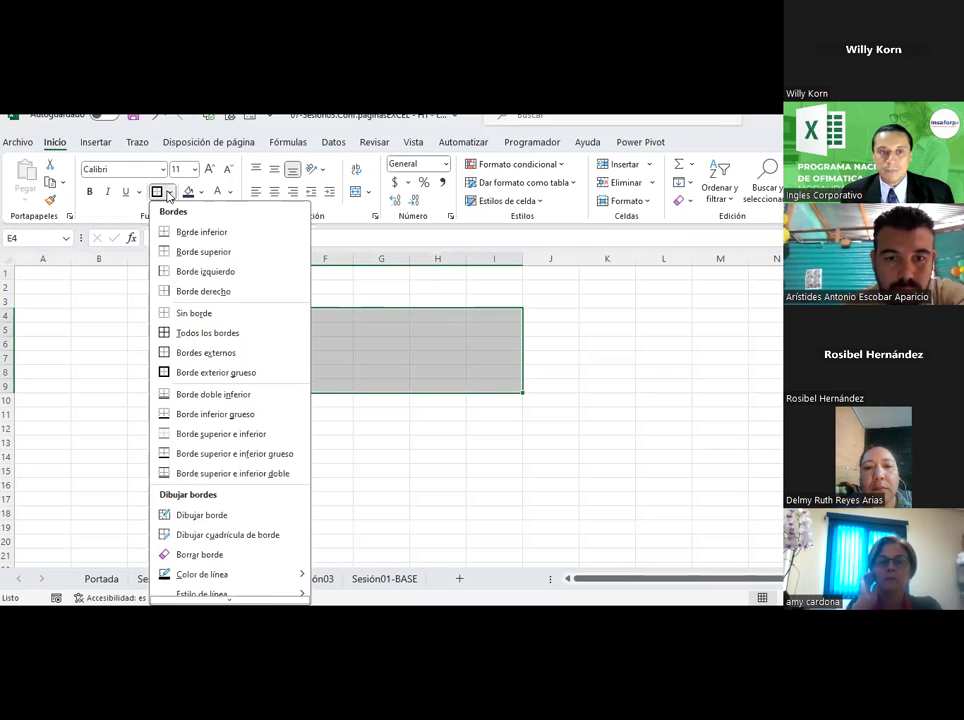
pyautogui.click(180, 333)
pyautogui.click(436, 496)
pyautogui.click(282, 314)
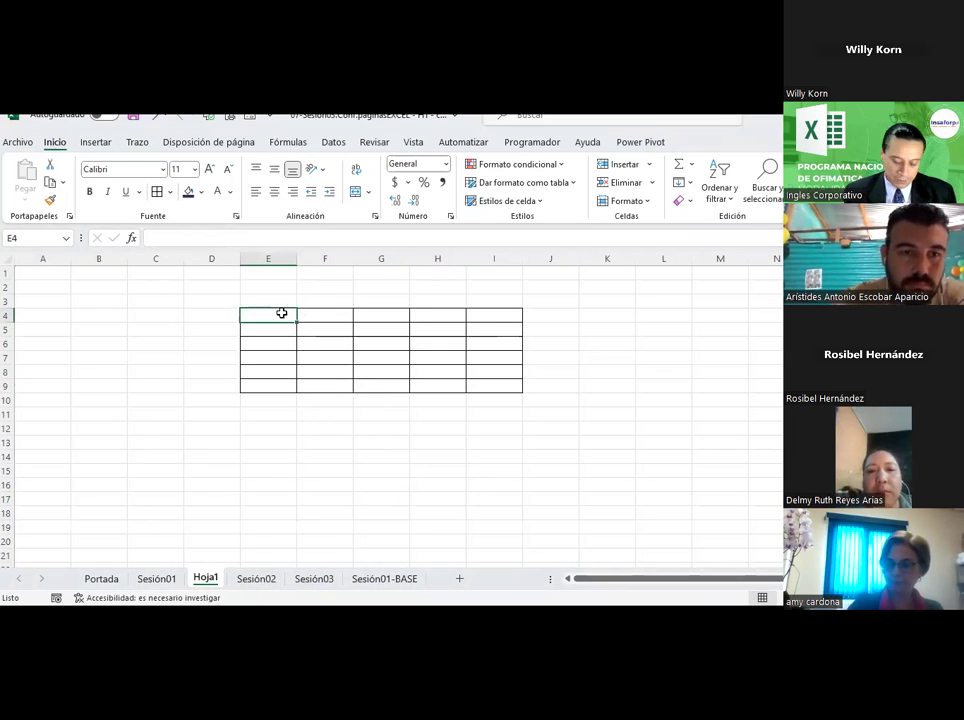
# Step: Enter the headers Valor 1, Valor 2 and Suma total in E4:G4
pyautogui.write('Columna1')
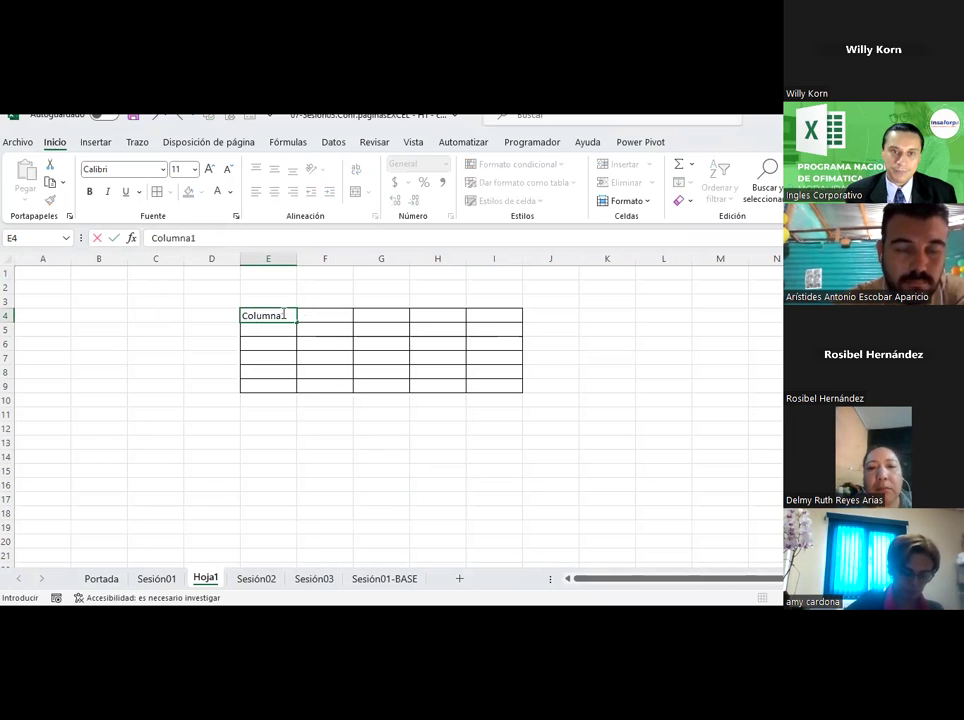
pyautogui.press('Tab')
pyautogui.write('Co')
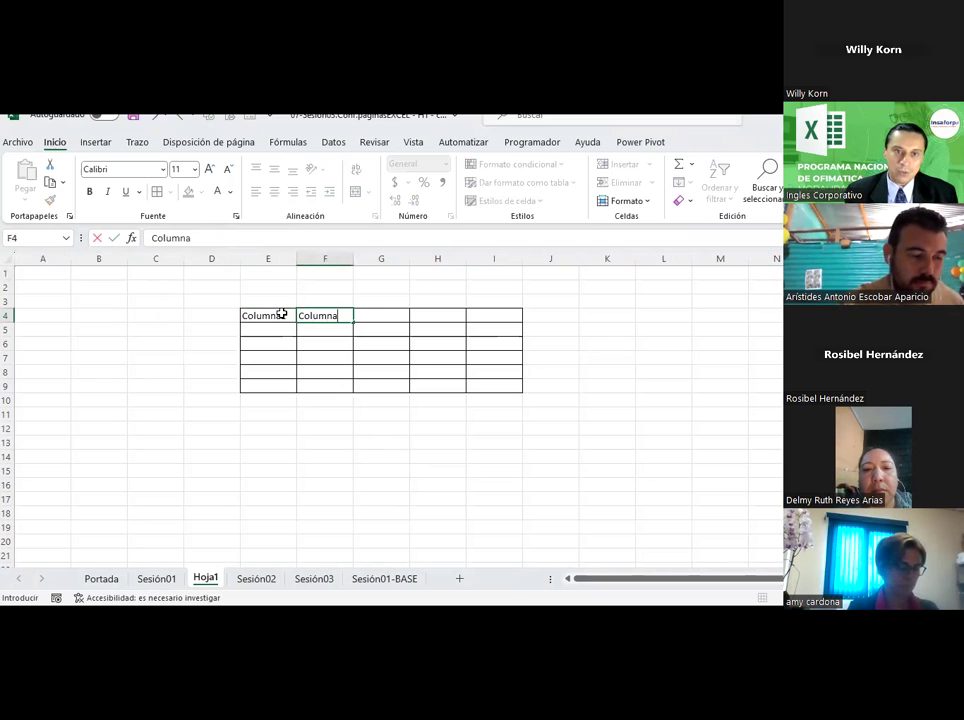
pyautogui.press('Escape')
pyautogui.click(282, 314)
pyautogui.write('Valor 1')
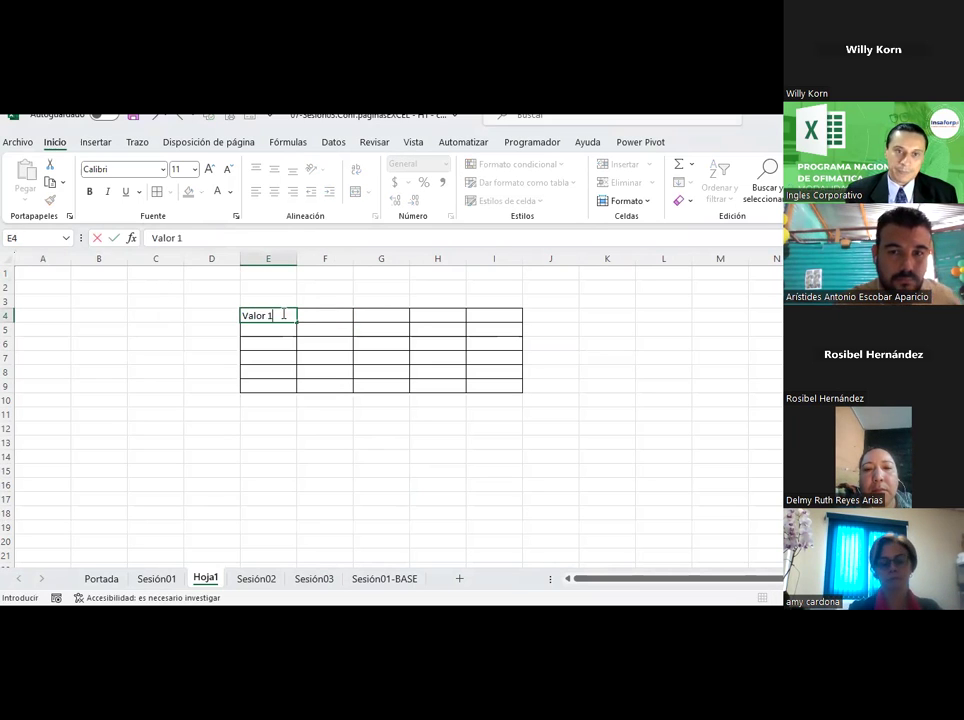
pyautogui.press('Tab')
pyautogui.write('qal')
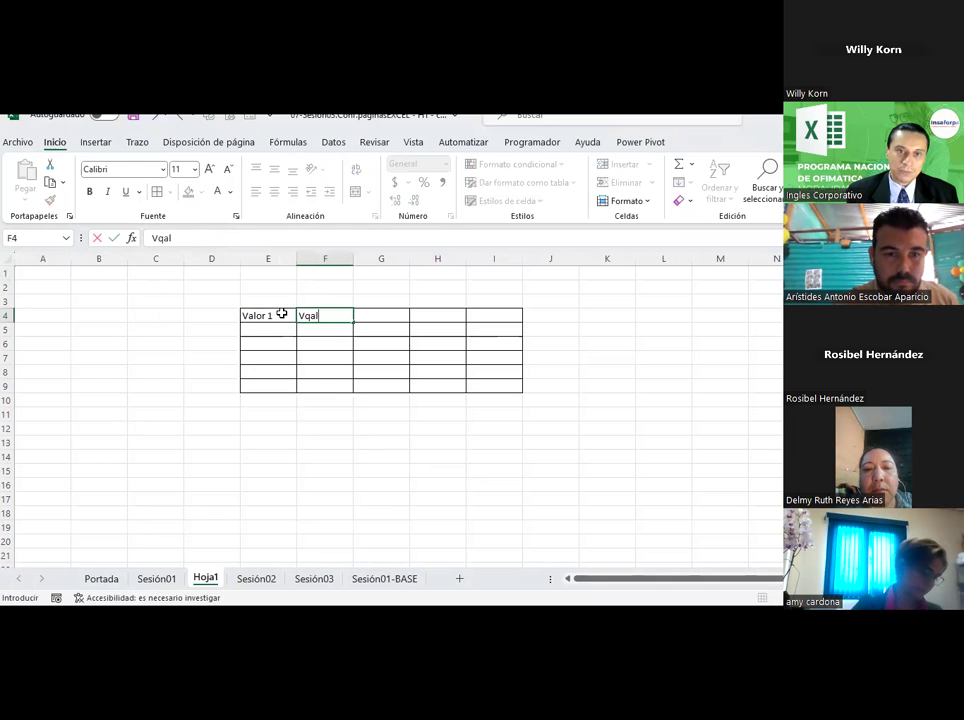
pyautogui.write('alor 2')
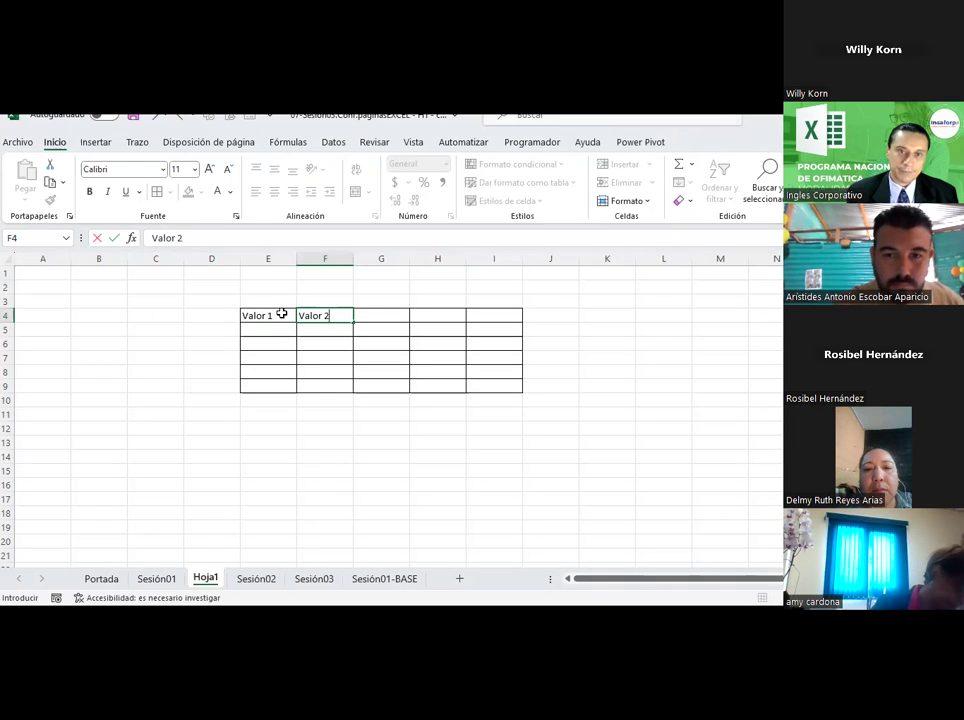
pyautogui.press('Return')
pyautogui.click(368, 315)
pyautogui.write('Suma ')
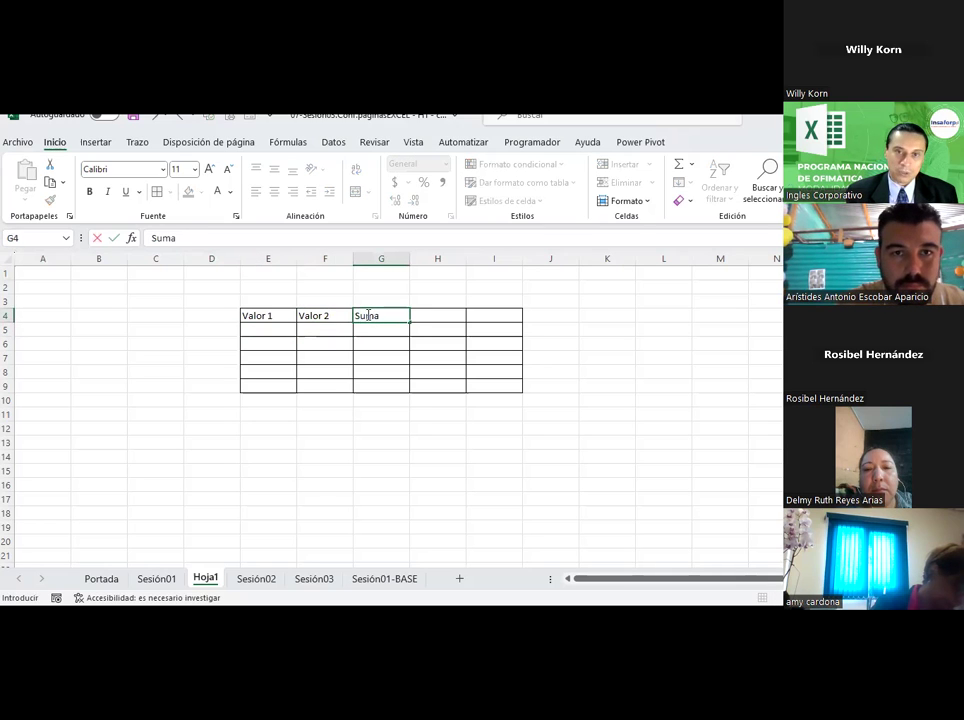
pyautogui.write('total')
pyautogui.press('Return')
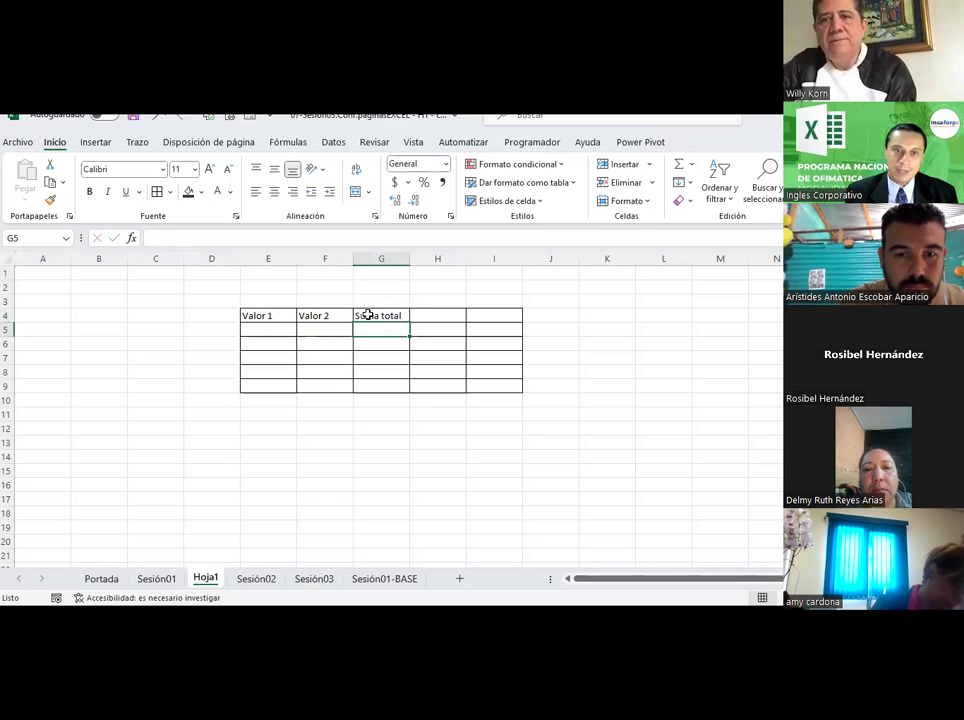
# Step: Enter 2 in E5 and the formula =E5+5 in E6
pyautogui.write('2')
pyautogui.press('Return')
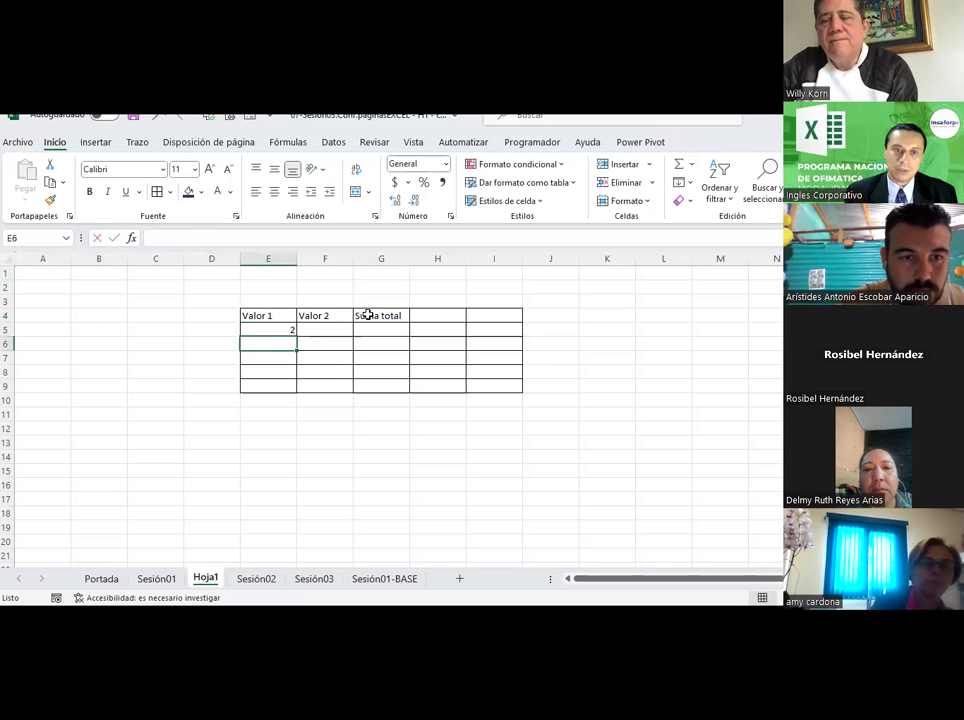
pyautogui.write('+')
pyautogui.press('Up')
pyautogui.write('+5')
pyautogui.press('Return')
# Step: Fill the add-5 series down to E9 and centre the table's number rows
pyautogui.click(287, 340)
pyautogui.moveTo(295, 351); pyautogui.dragTo(295, 386)
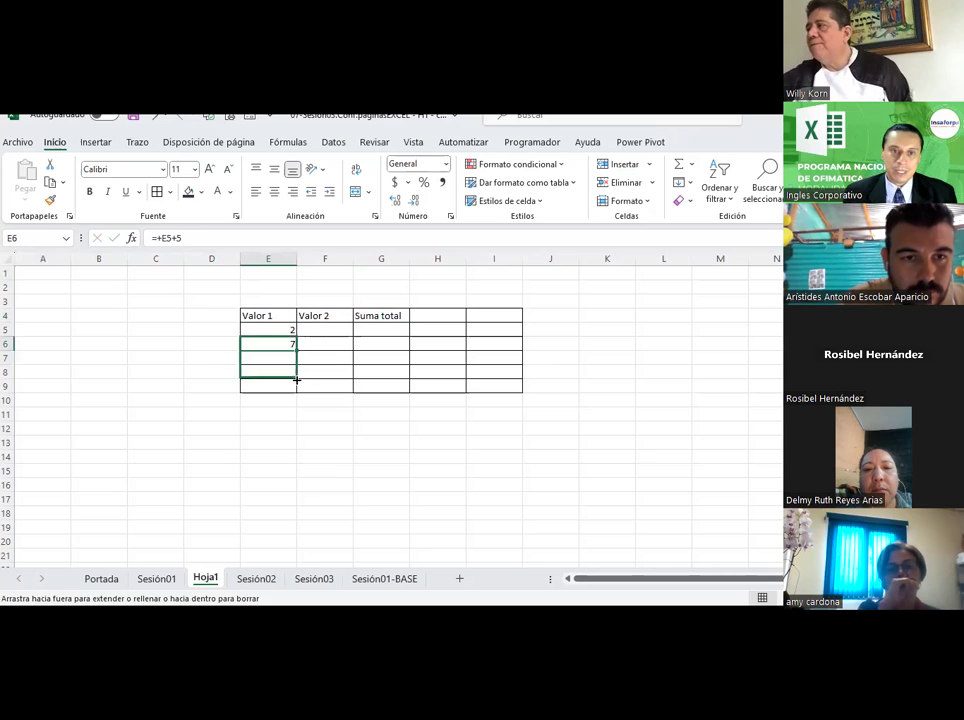
pyautogui.moveTo(275, 329); pyautogui.dragTo(390, 382)
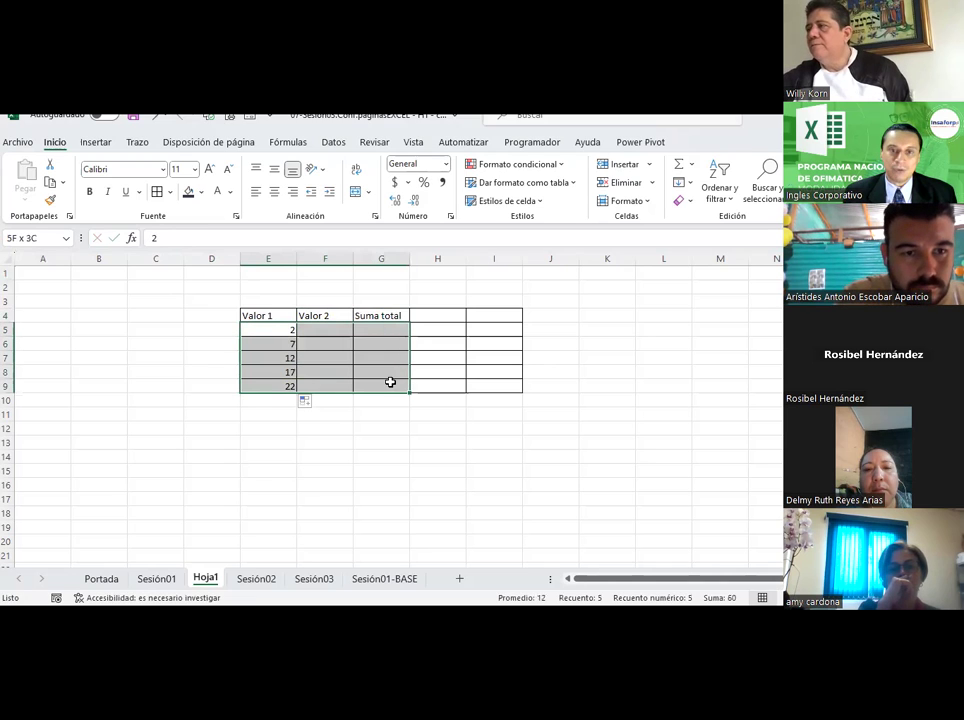
pyautogui.click(275, 190)
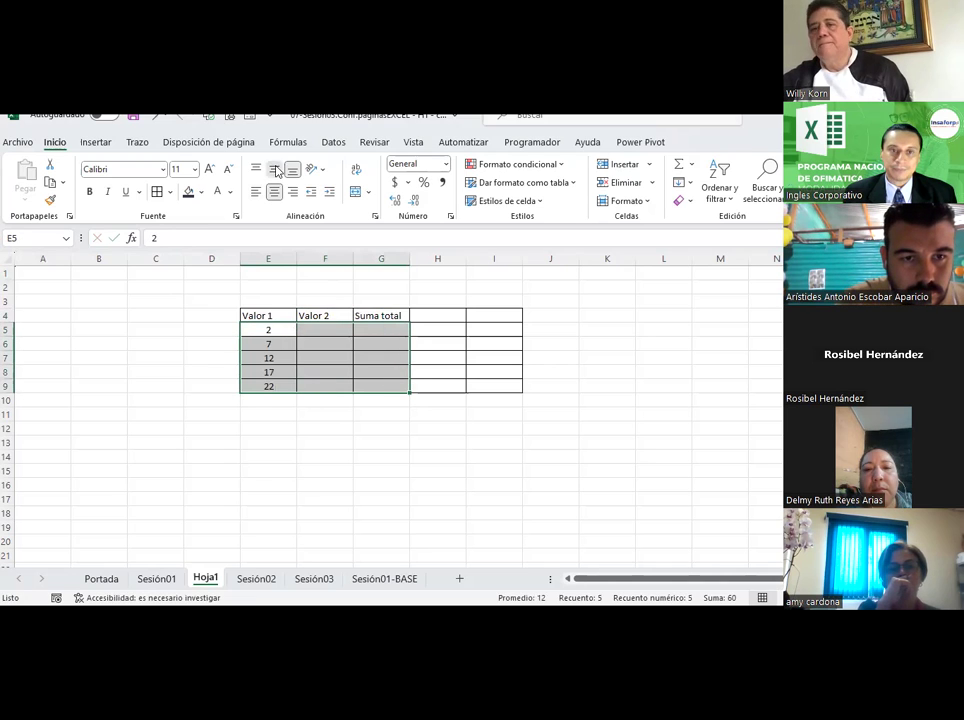
# Step: Start Valor 2 at 3 with =F5+6 below, filled down to row 9
pyautogui.click(325, 332)
pyautogui.press('Return')
pyautogui.write('+')
pyautogui.click(325, 332)
pyautogui.write('+')
pyautogui.write('3')
pyautogui.press('Return')
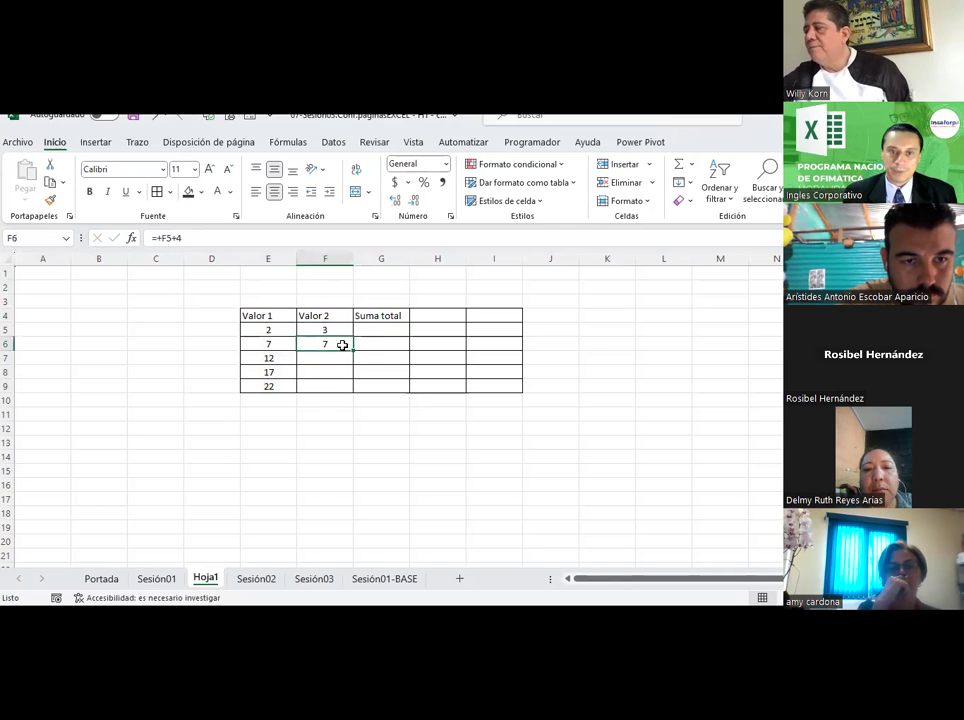
pyautogui.moveTo(346, 389); pyautogui.dragTo(346, 390)
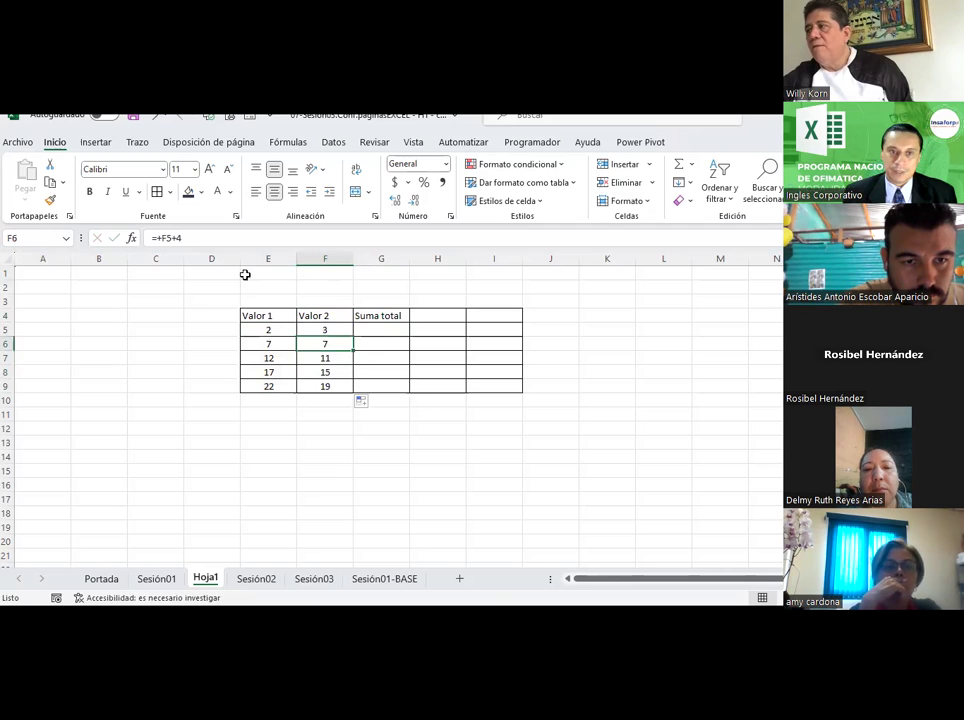
pyautogui.press('F2')
pyautogui.write('6')
pyautogui.press('Return')
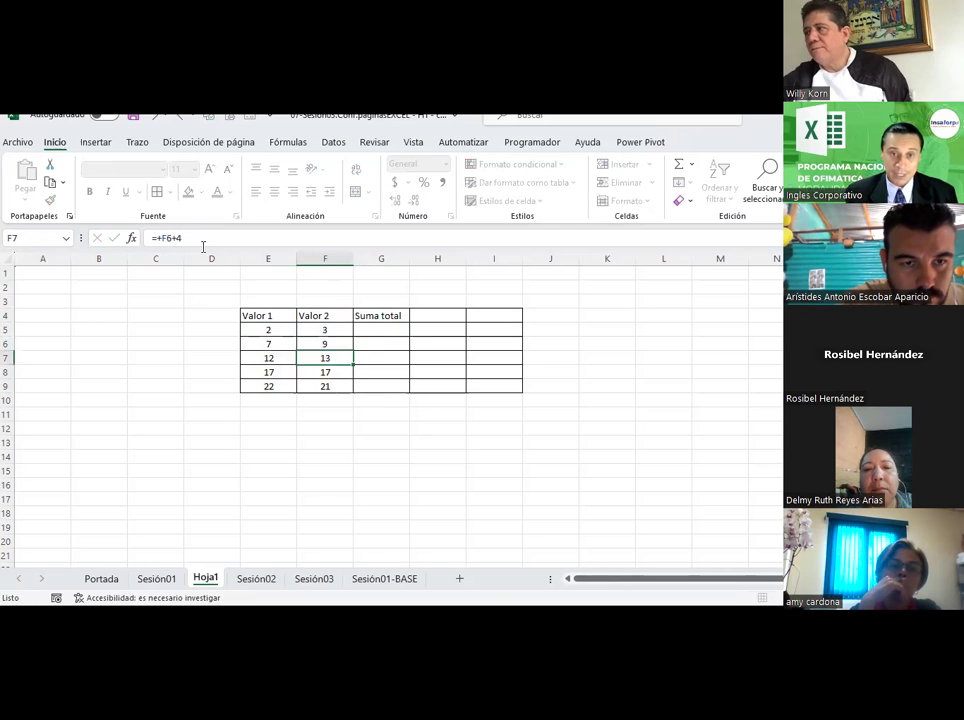
# Step: Enter =E5+F5 in G5 and copy the sum down to G9
pyautogui.click(380, 329)
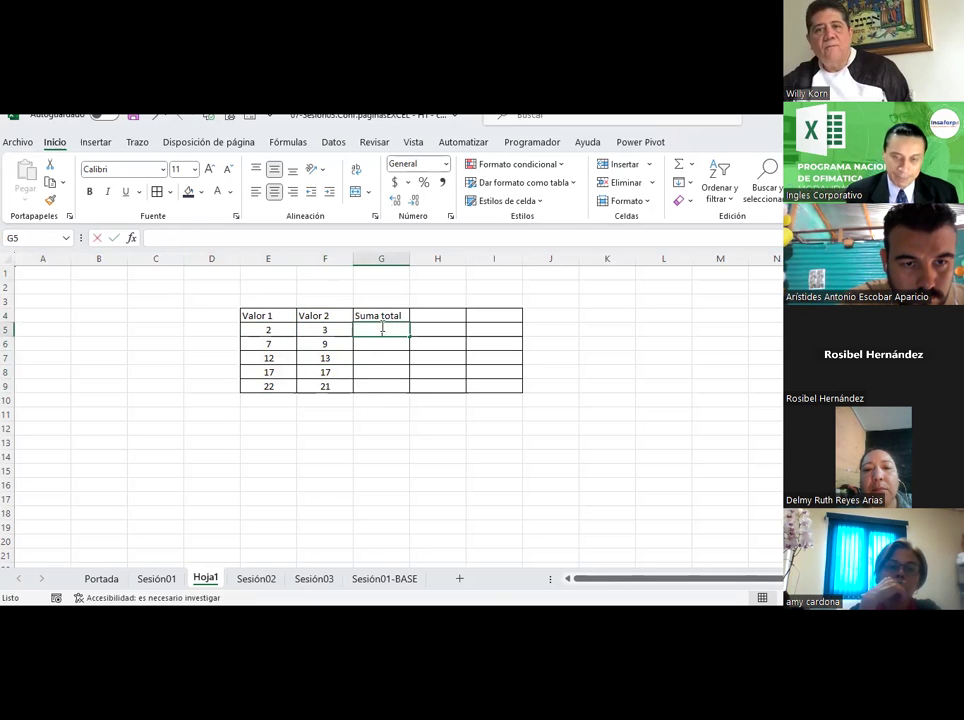
pyautogui.write('=')
pyautogui.press('Left')
pyautogui.press('Left')
pyautogui.press('Down')
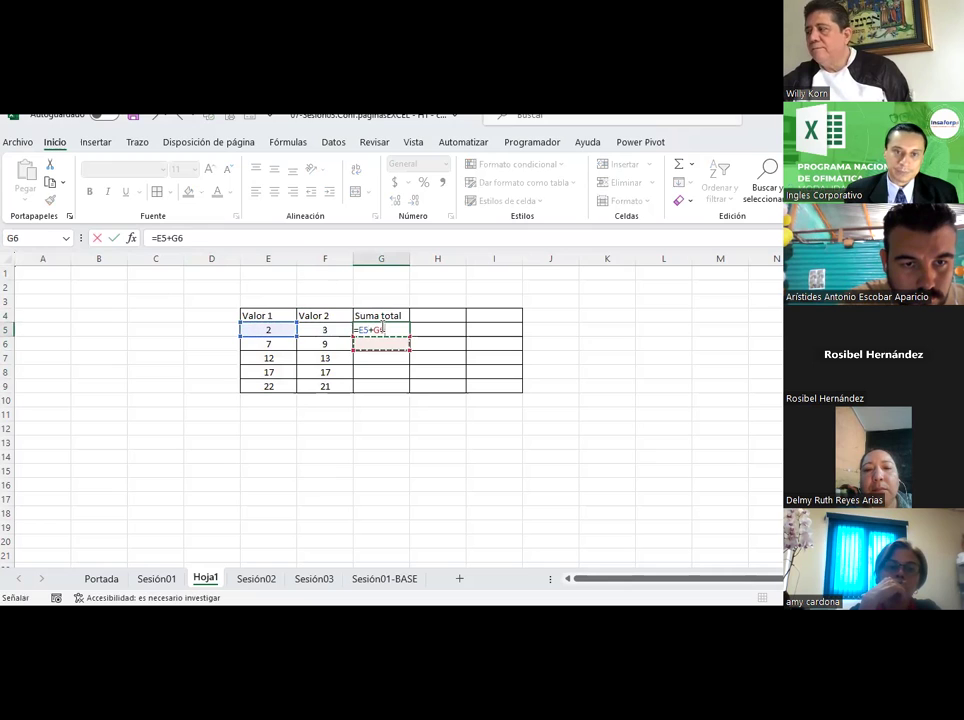
pyautogui.press('Up')
pyautogui.press('Left')
pyautogui.press('Return')
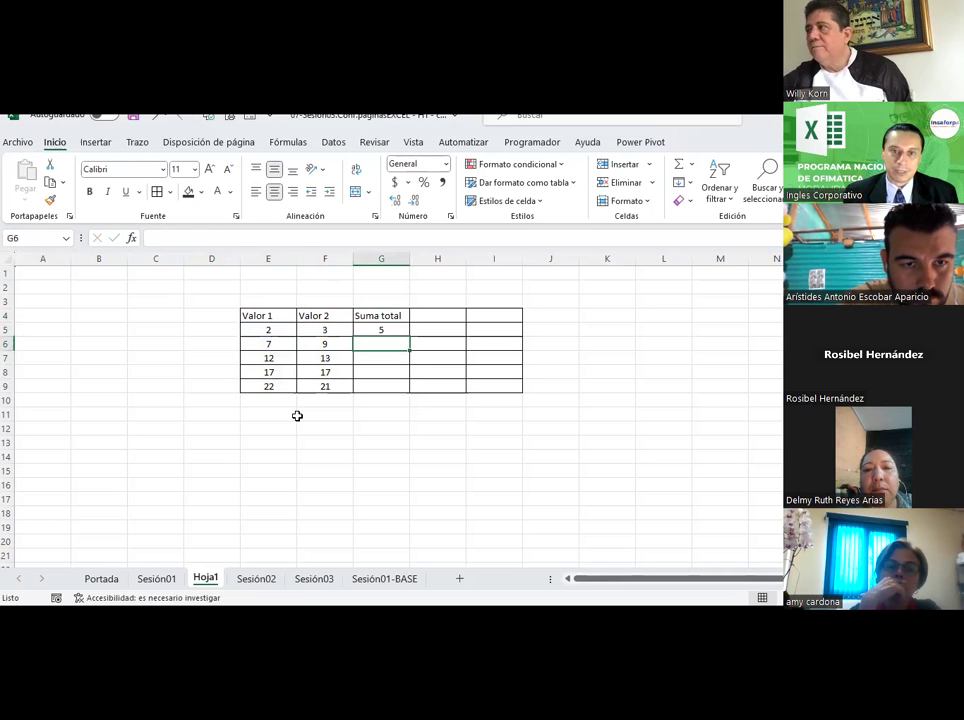
pyautogui.click(403, 332)
pyautogui.moveTo(410, 335); pyautogui.dragTo(407, 388)
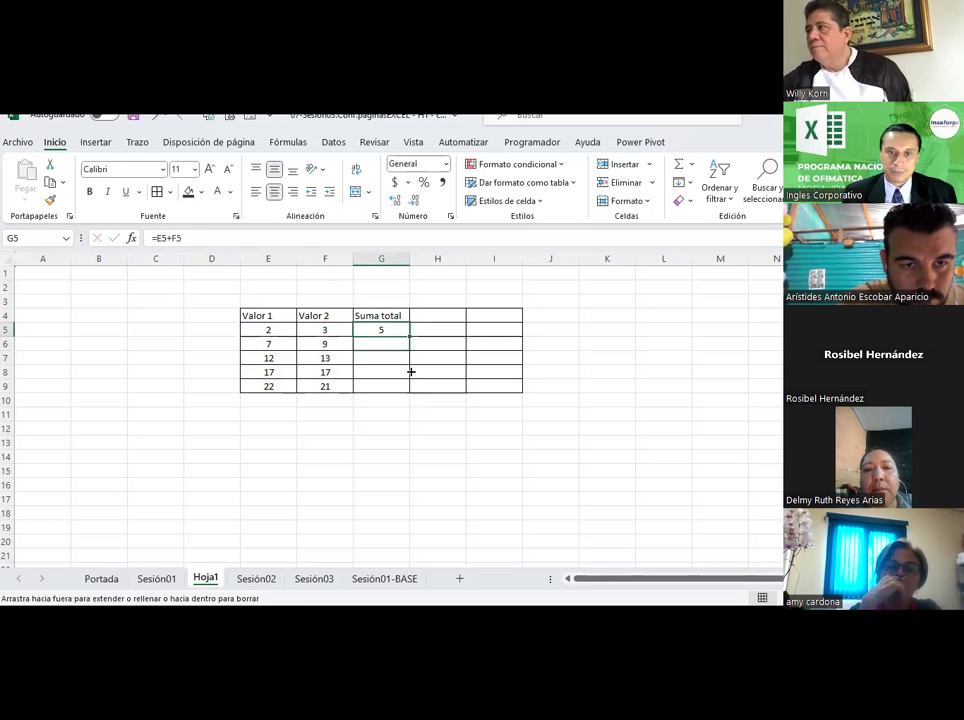
pyautogui.click(398, 428)
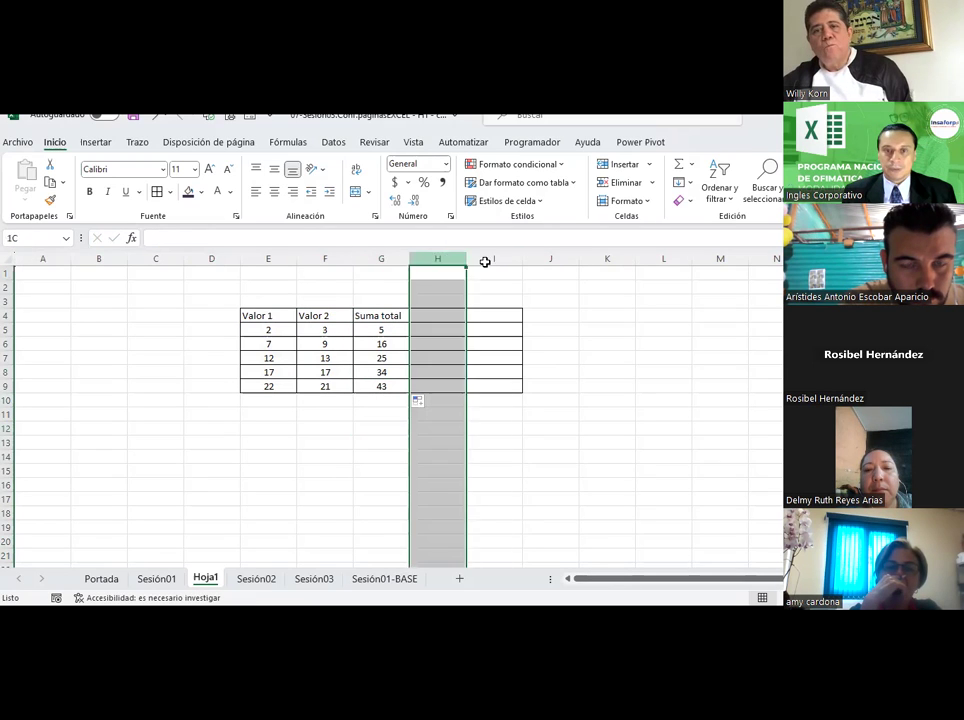
# Step: Delete the empty columns H to J beside the table
pyautogui.moveTo(437, 258); pyautogui.dragTo(550, 258)
pyautogui.rightClick(440, 292)
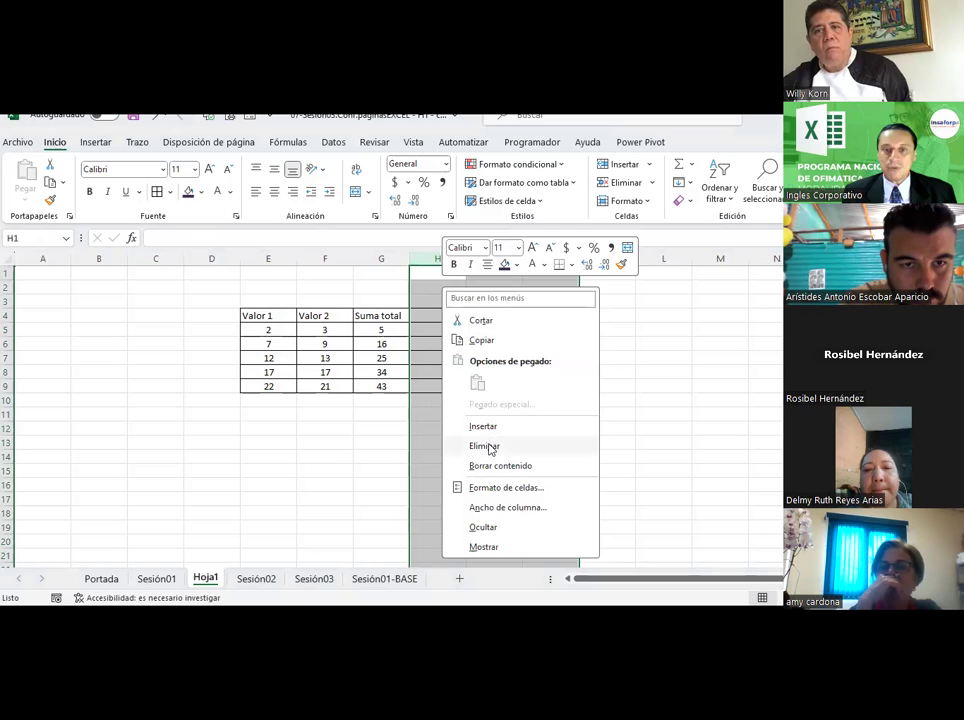
pyautogui.click(493, 443)
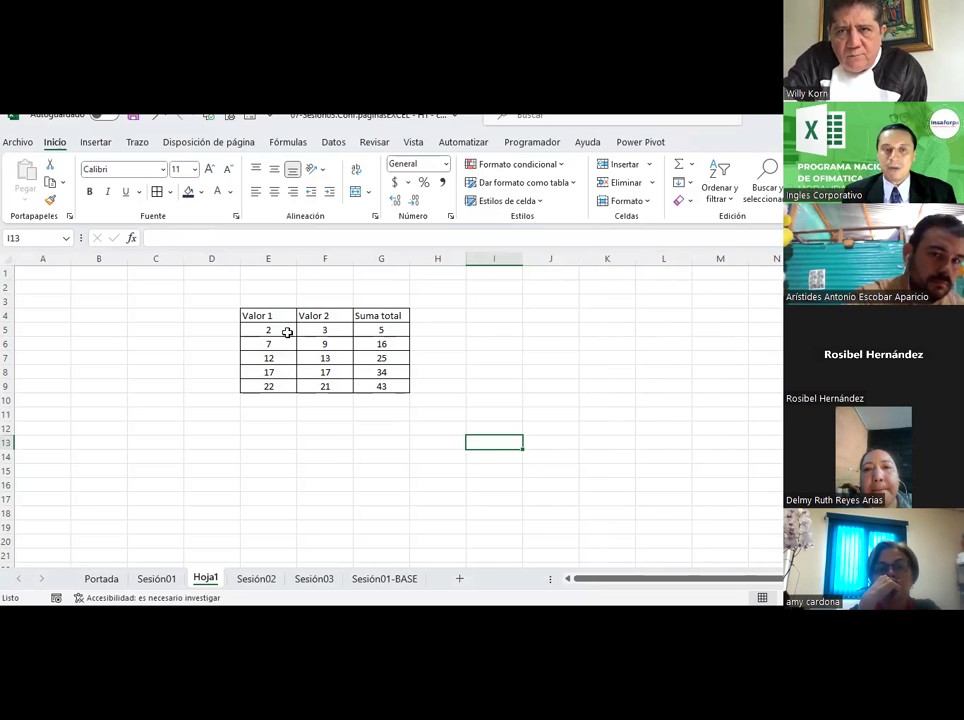
# Step: Centre the headers and values across the table range E4:G9
pyautogui.moveTo(262, 317); pyautogui.dragTo(371, 385)
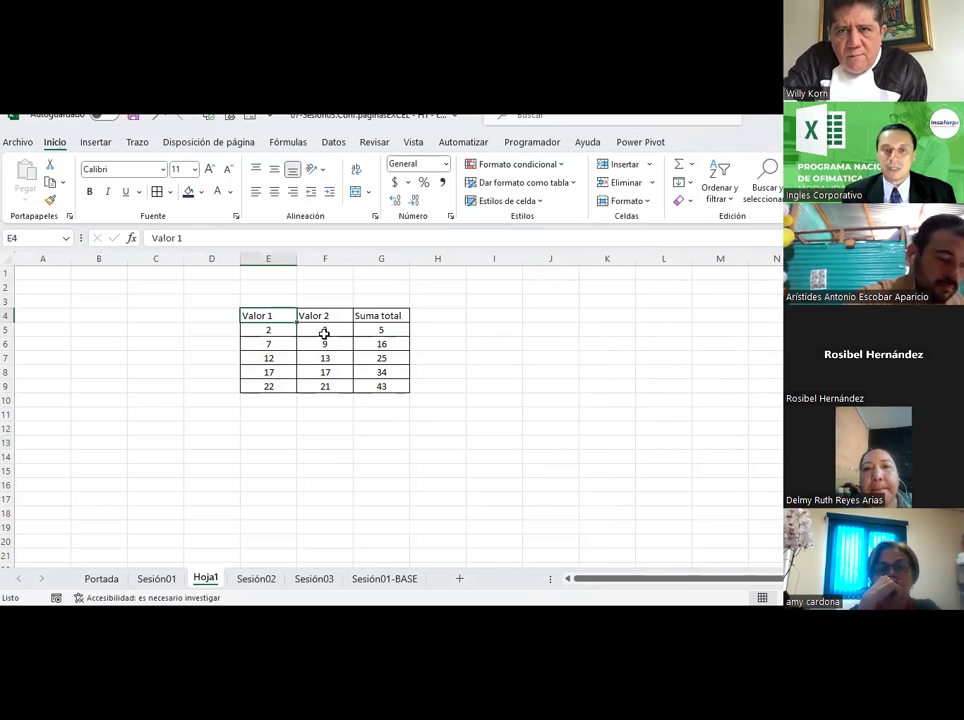
pyautogui.click(274, 191)
pyautogui.click(310, 395)
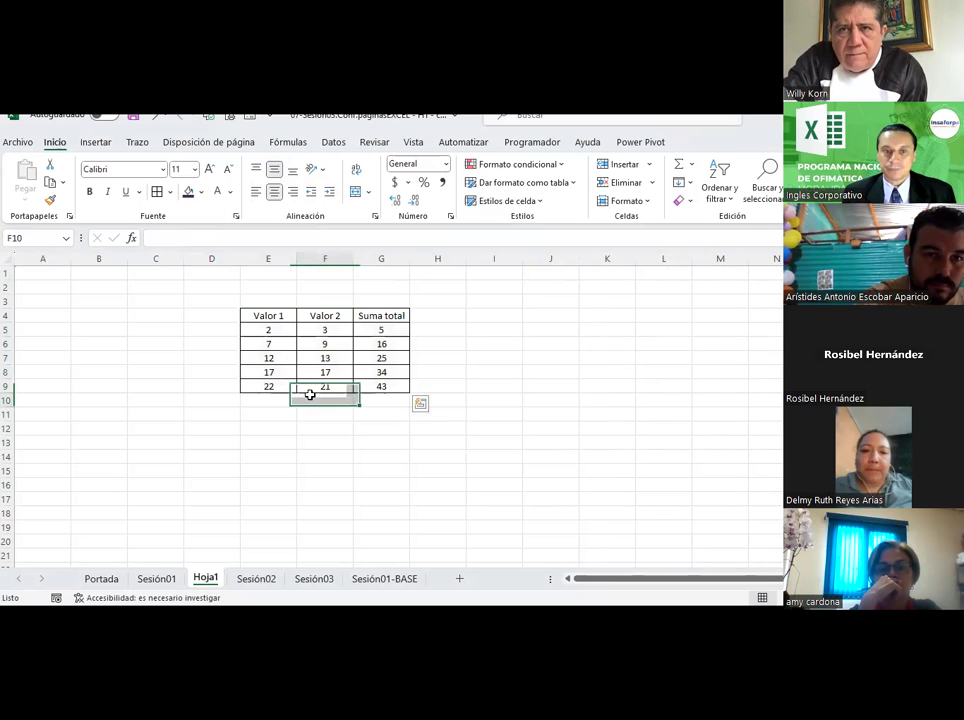
pyautogui.click(271, 316)
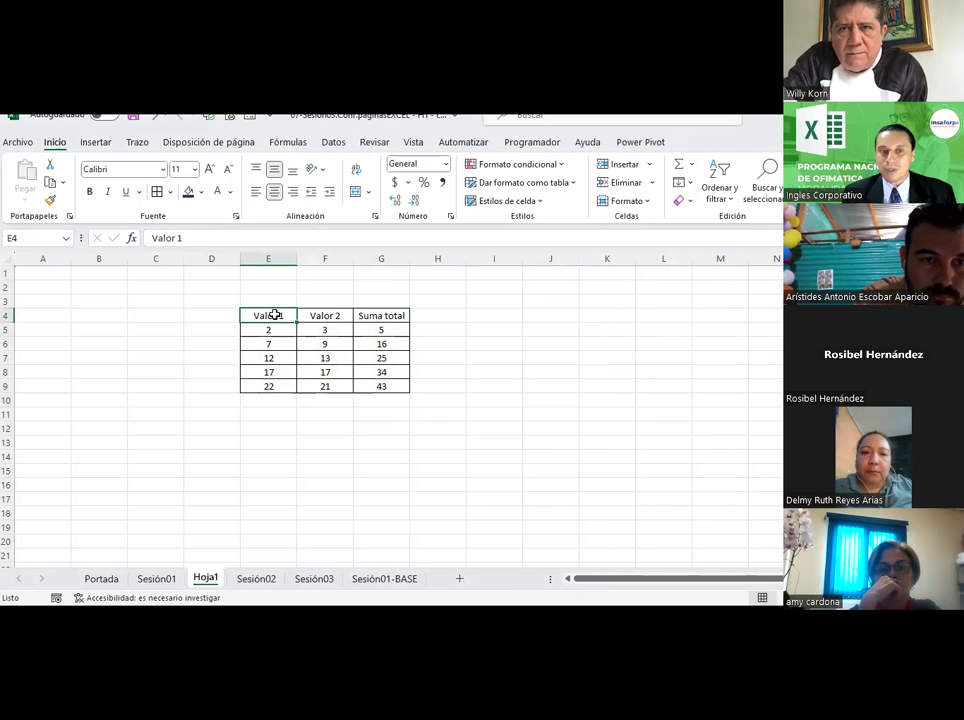
pyautogui.moveTo(274, 315); pyautogui.dragTo(383, 385)
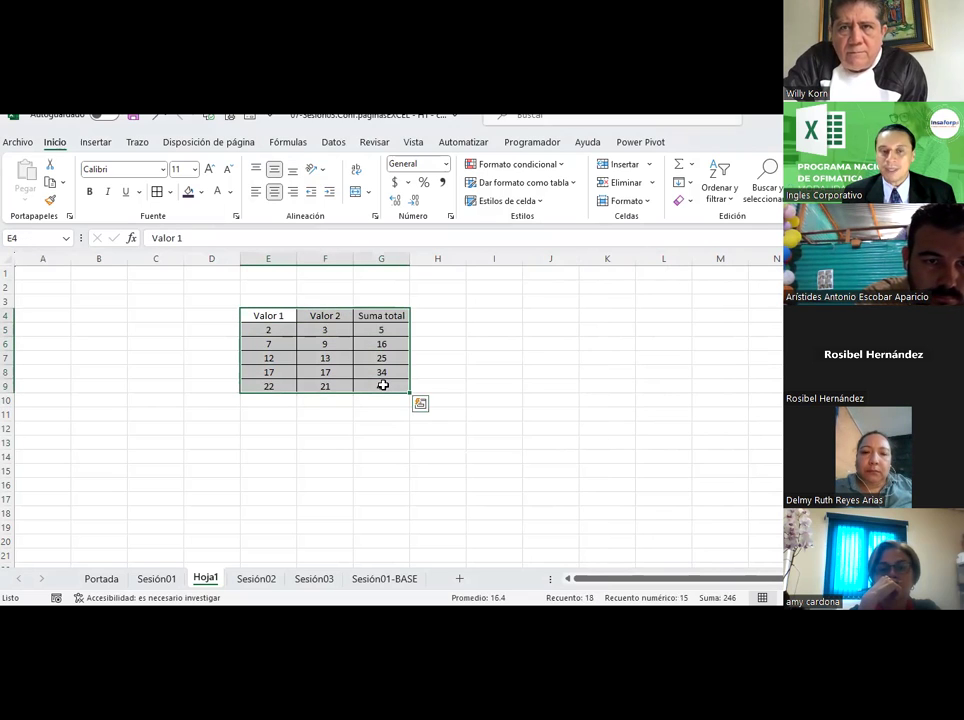
pyautogui.rightClick(318, 313)
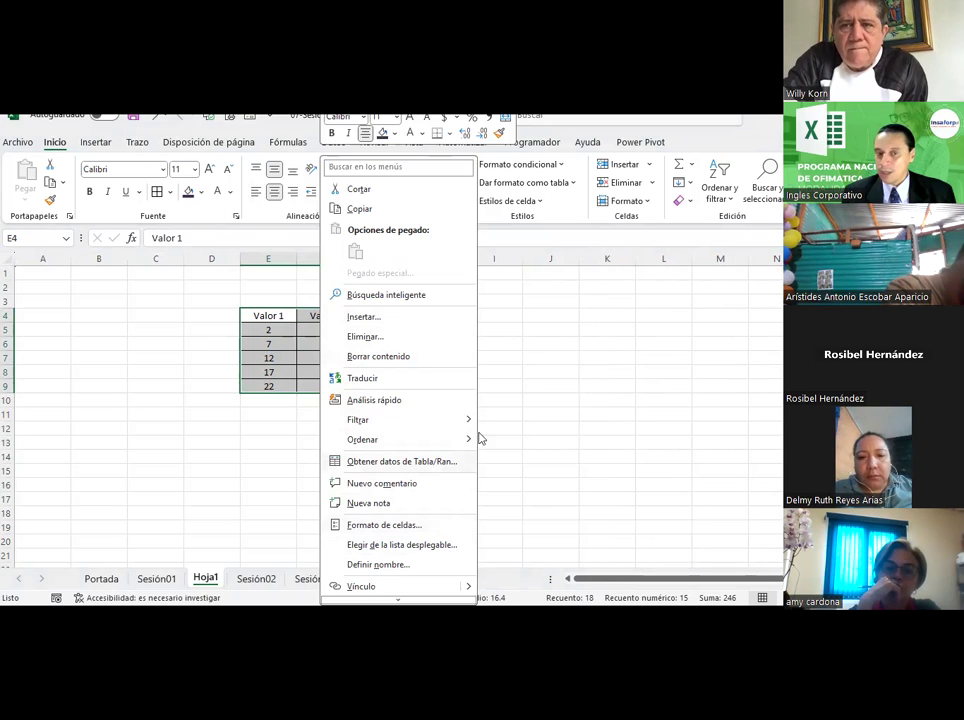
pyautogui.click(541, 411)
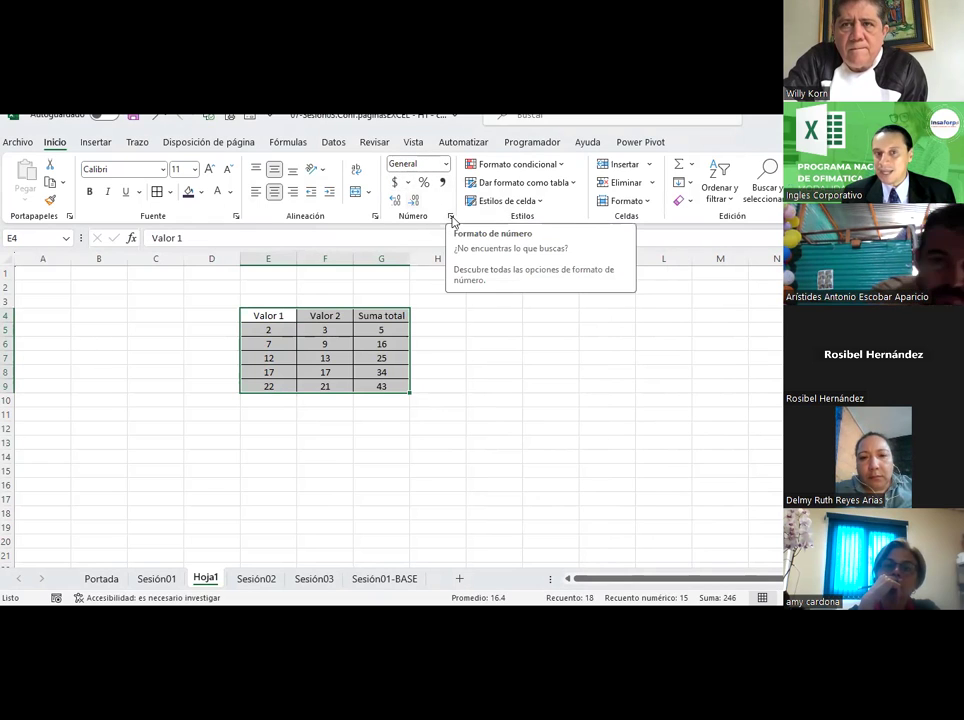
# Step: Open Formato de celdas for E4:G9 and browse Número through Fracción to the Personalizada codes
pyautogui.click(451, 217)
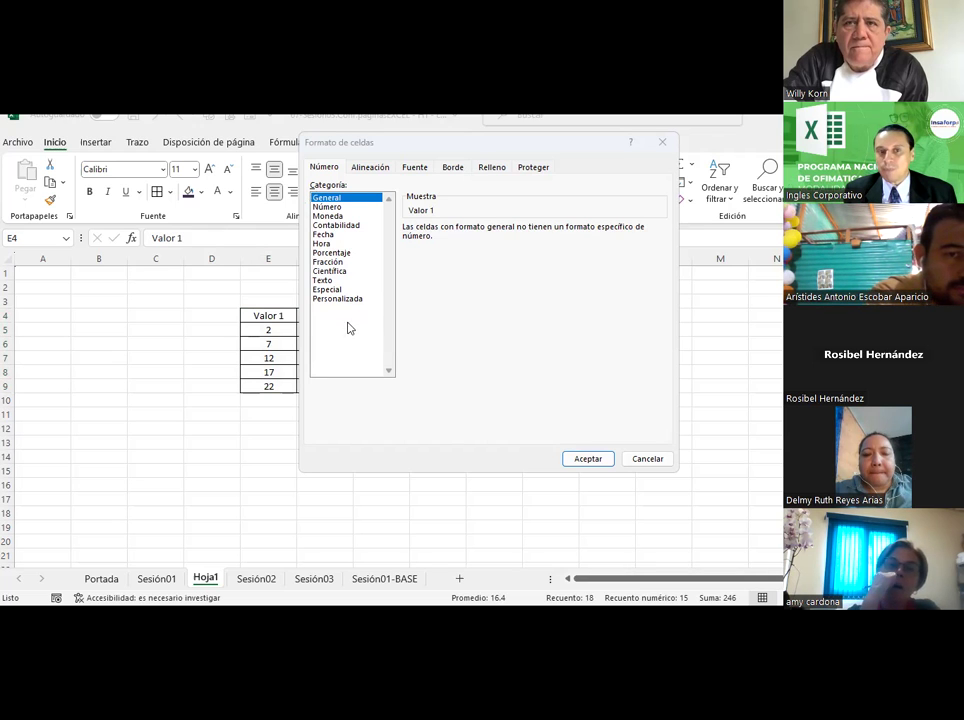
pyautogui.click(327, 207)
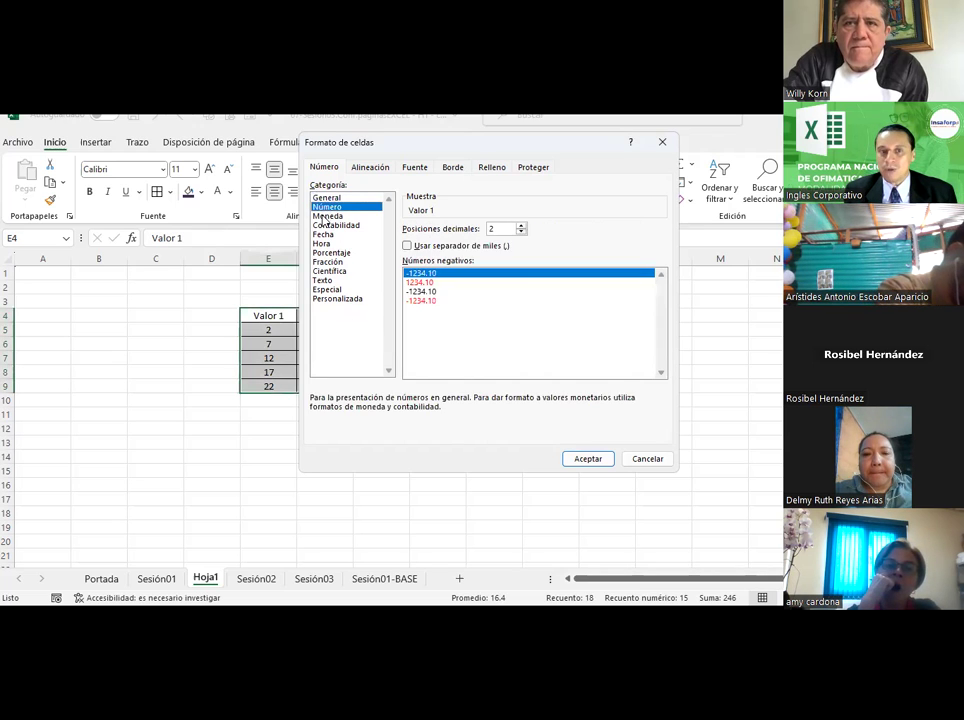
pyautogui.click(327, 216)
pyautogui.click(327, 226)
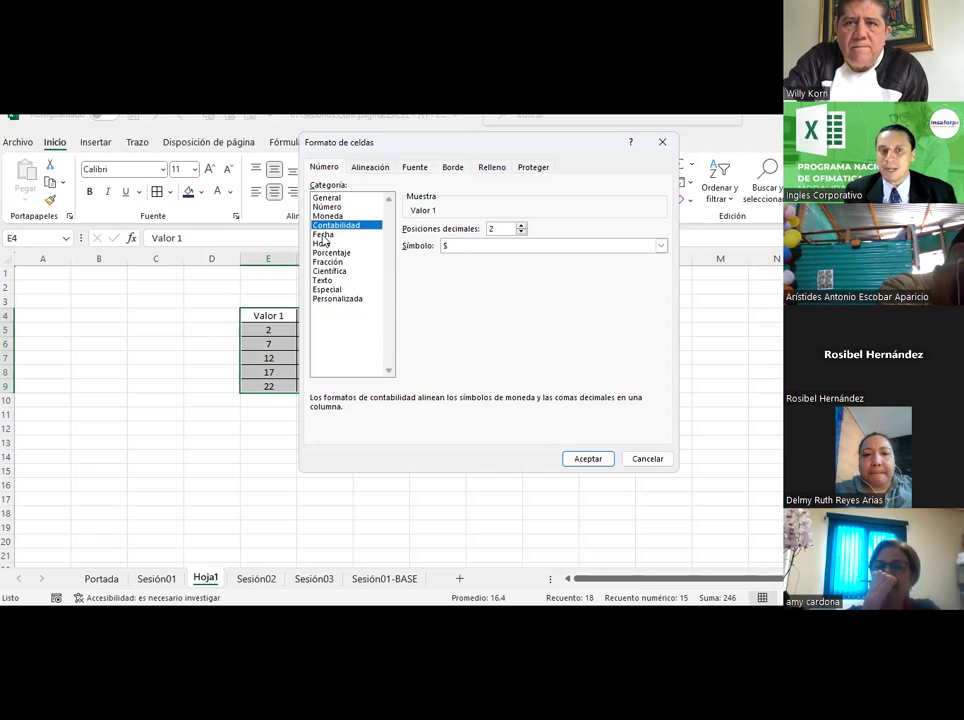
pyautogui.click(323, 235)
pyautogui.click(320, 244)
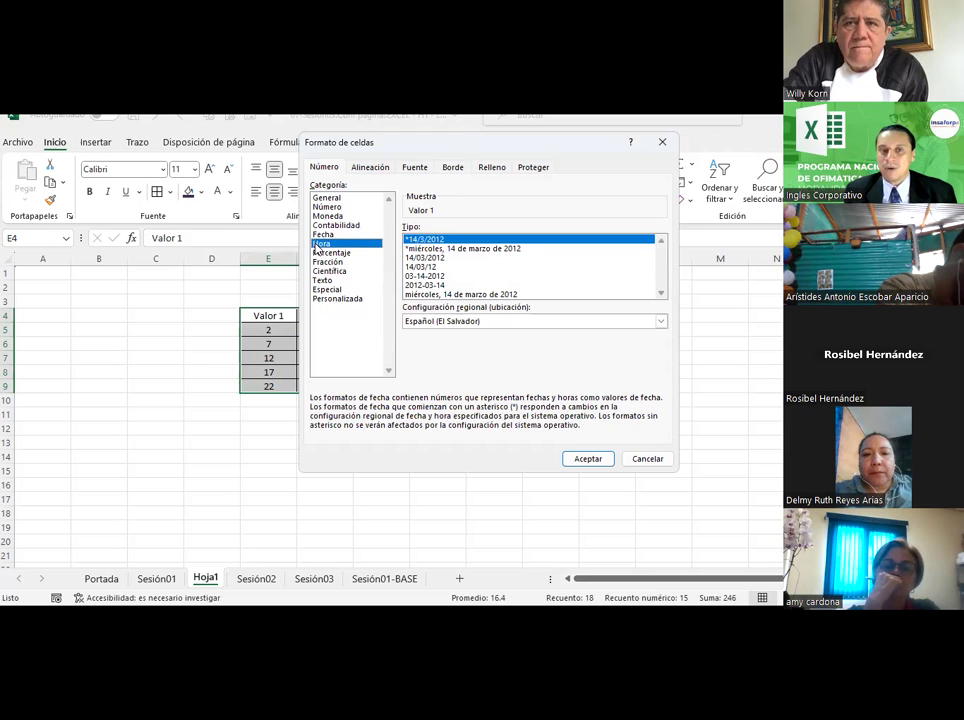
pyautogui.click(320, 255)
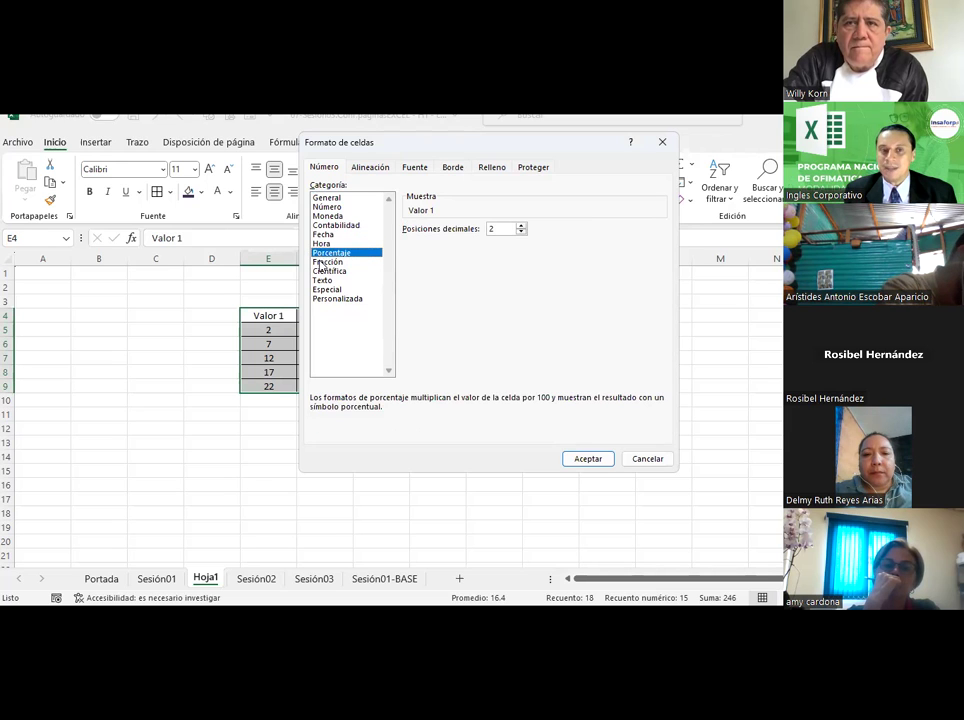
pyautogui.click(322, 262)
pyautogui.click(334, 299)
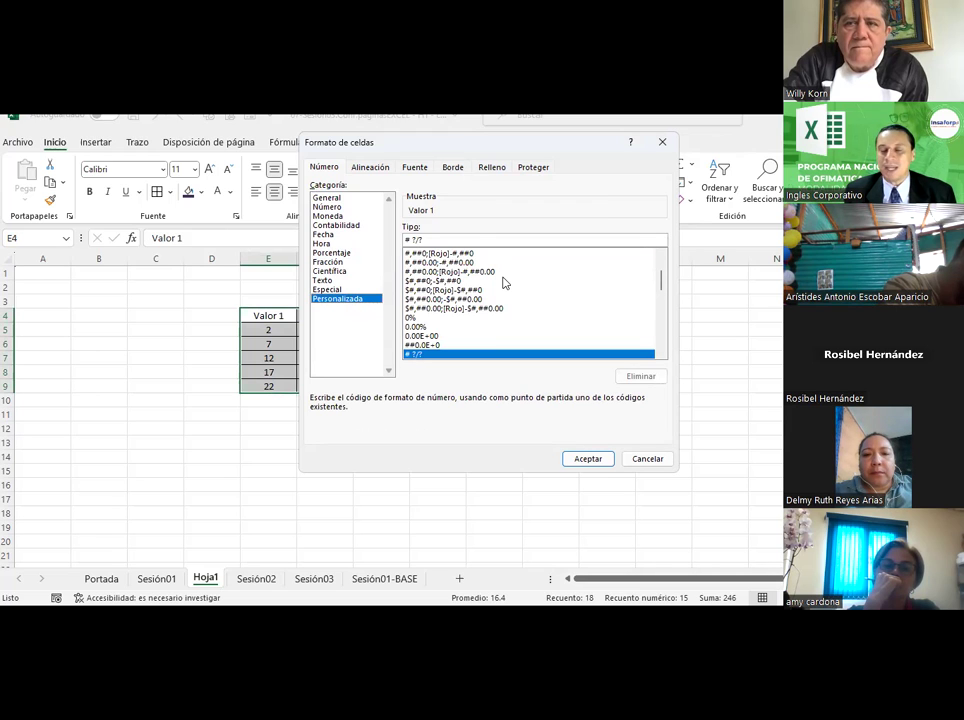
pyautogui.moveTo(526, 153); pyautogui.dragTo(673, 413)
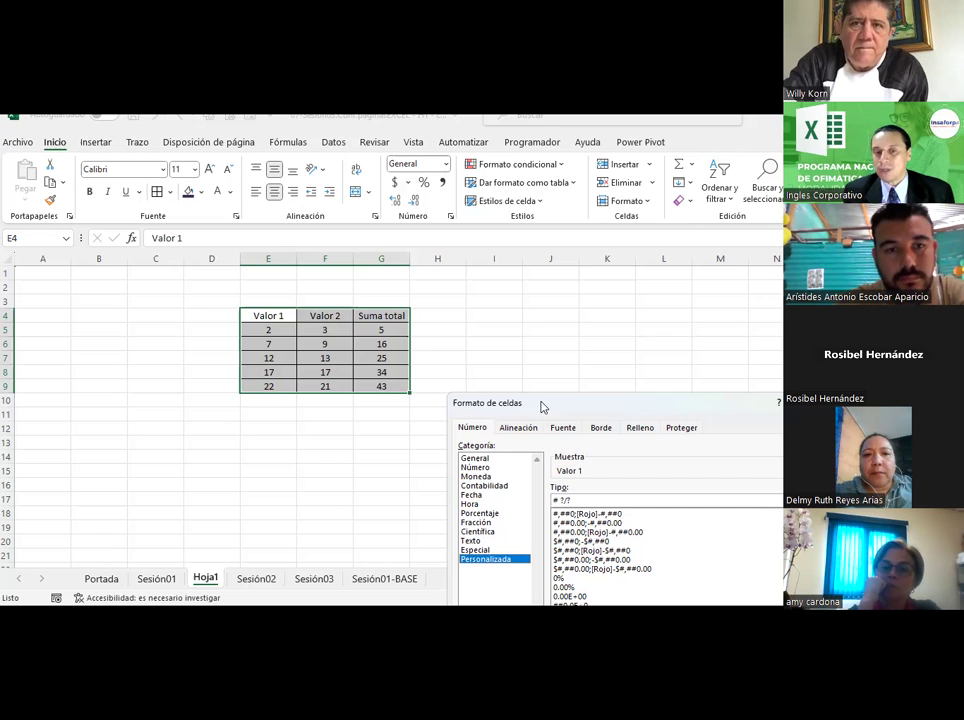
# Step: Check centred horizontal alignment, cancel Formato de celdas unchanged, and select header row E4:G4
pyautogui.moveTo(584, 408); pyautogui.dragTo(576, 247)
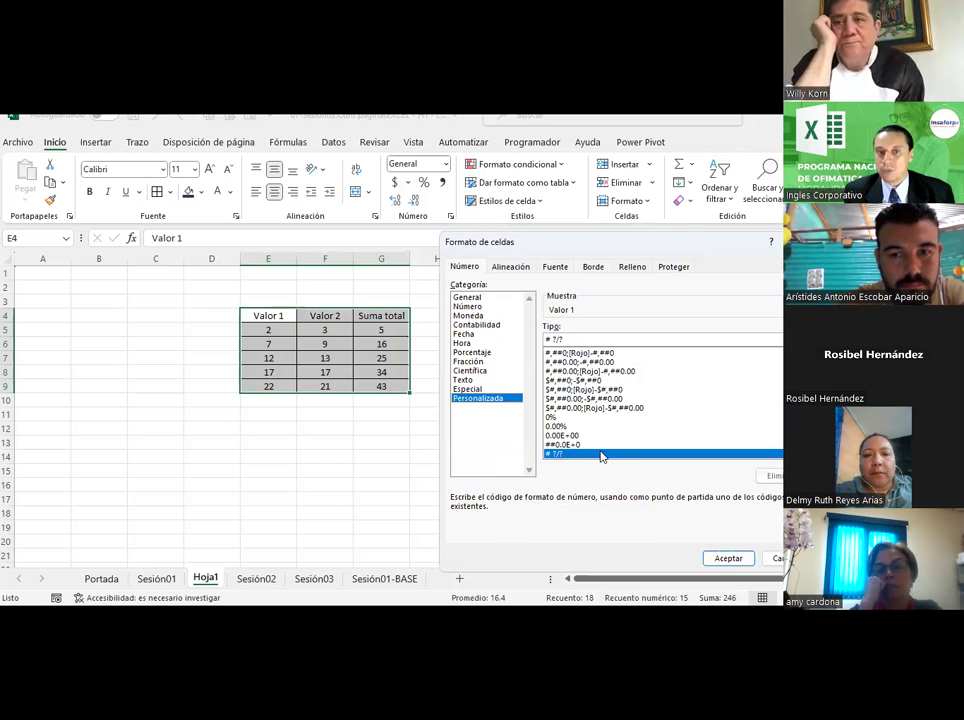
pyautogui.click(511, 267)
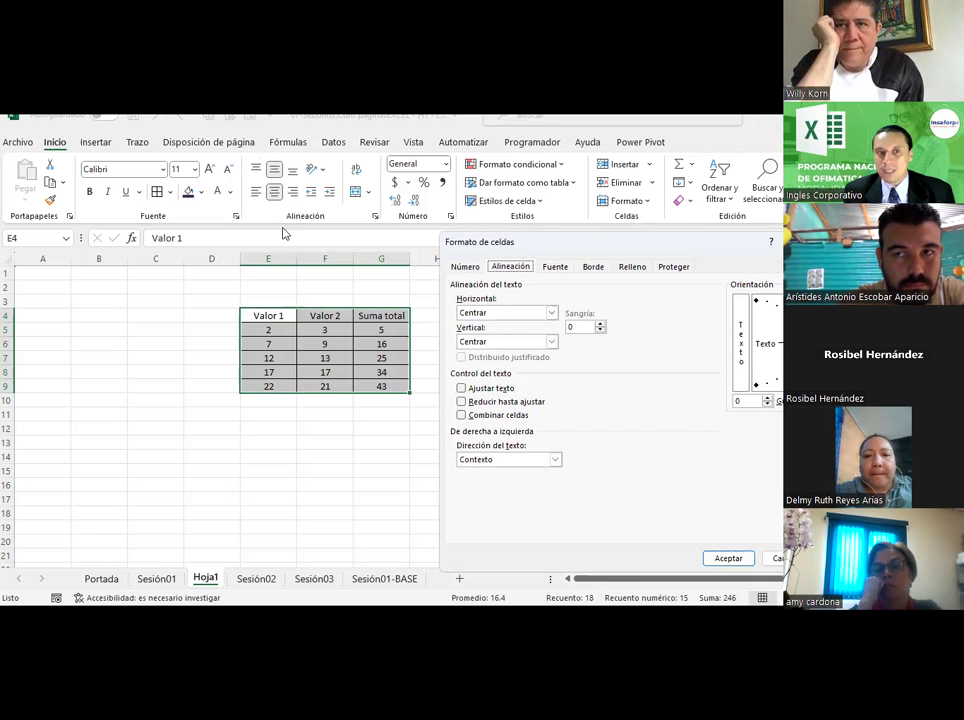
pyautogui.click(551, 313)
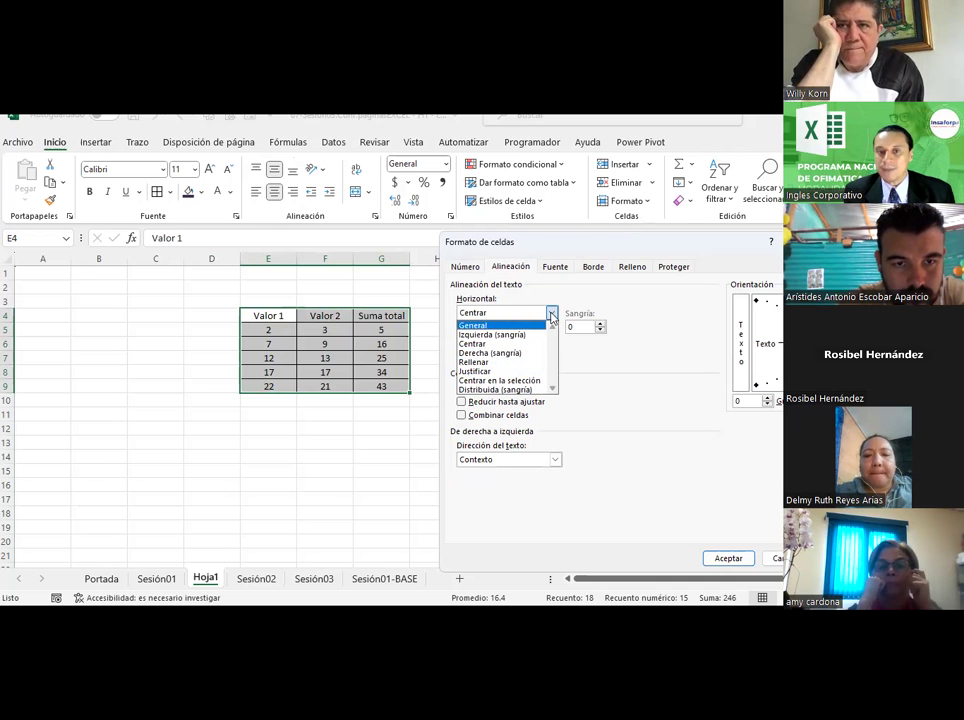
pyautogui.click(551, 313)
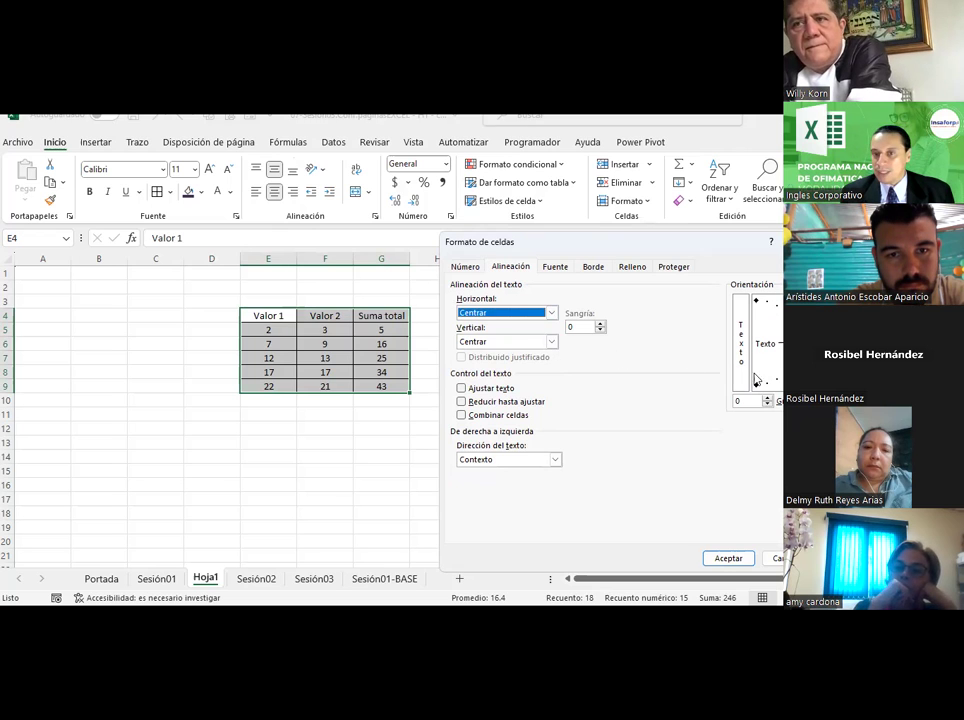
pyautogui.press('Escape')
pyautogui.click(692, 487)
pyautogui.moveTo(282, 318); pyautogui.dragTo(376, 316)
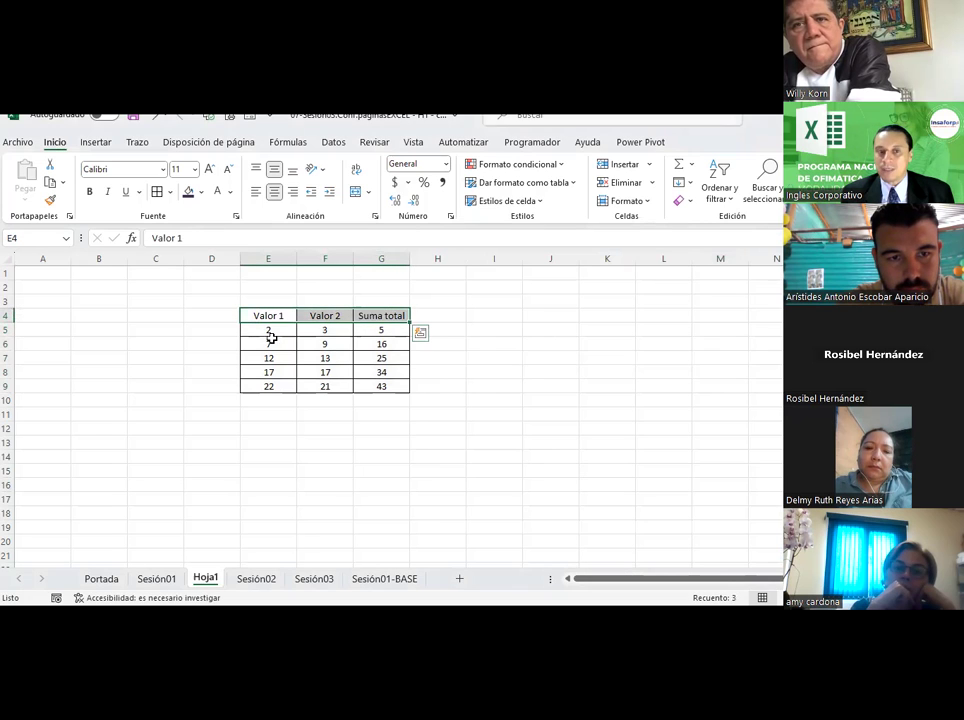
pyautogui.moveTo(267, 313); pyautogui.dragTo(400, 316)
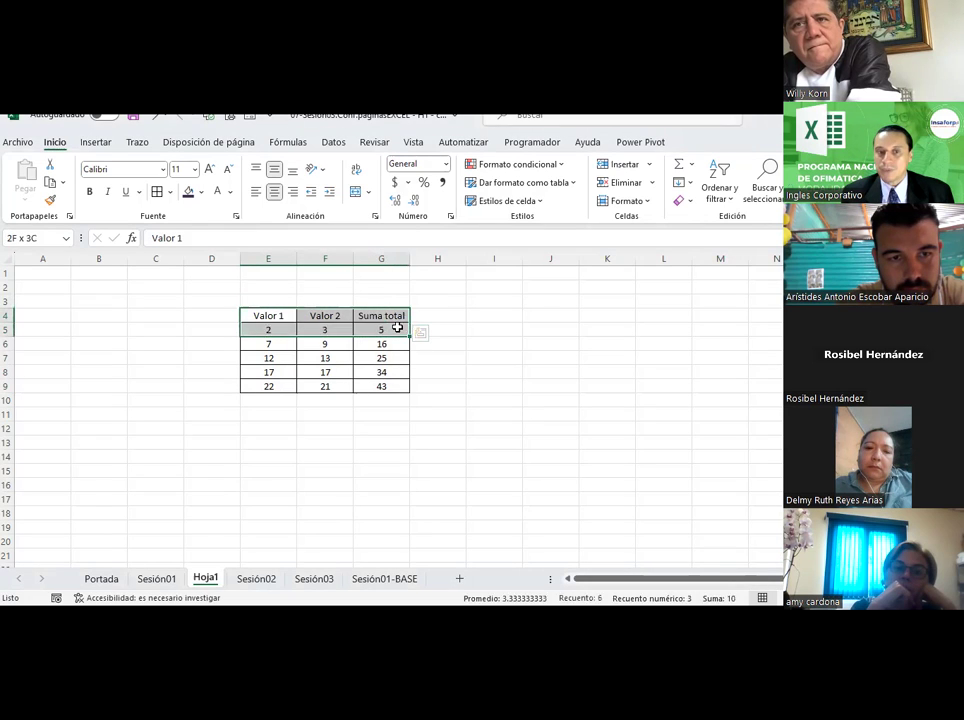
# Step: Rotate the E4:G4 header text to 45 degrees in Formato de celdas Alineación
pyautogui.click(450, 217)
pyautogui.click(511, 267)
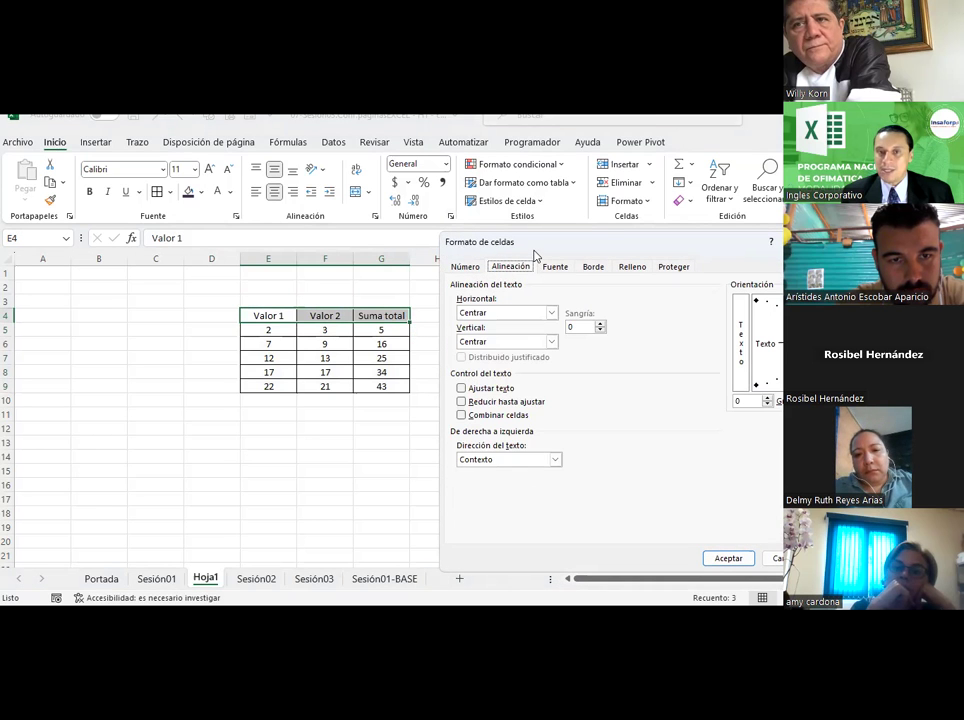
pyautogui.moveTo(535, 256); pyautogui.dragTo(270, 205)
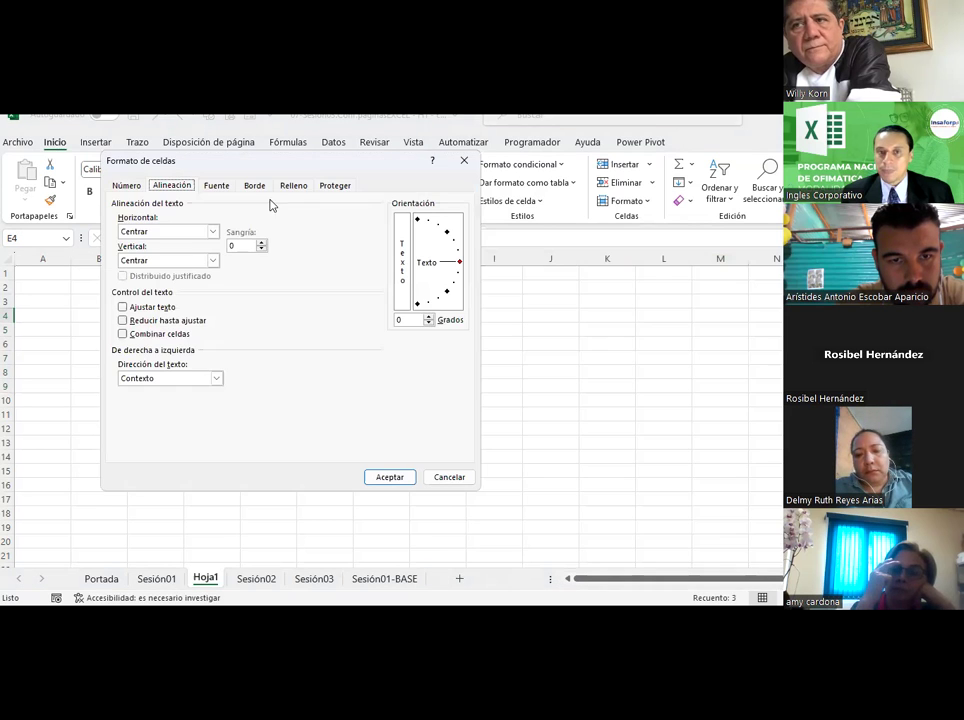
pyautogui.click(446, 234)
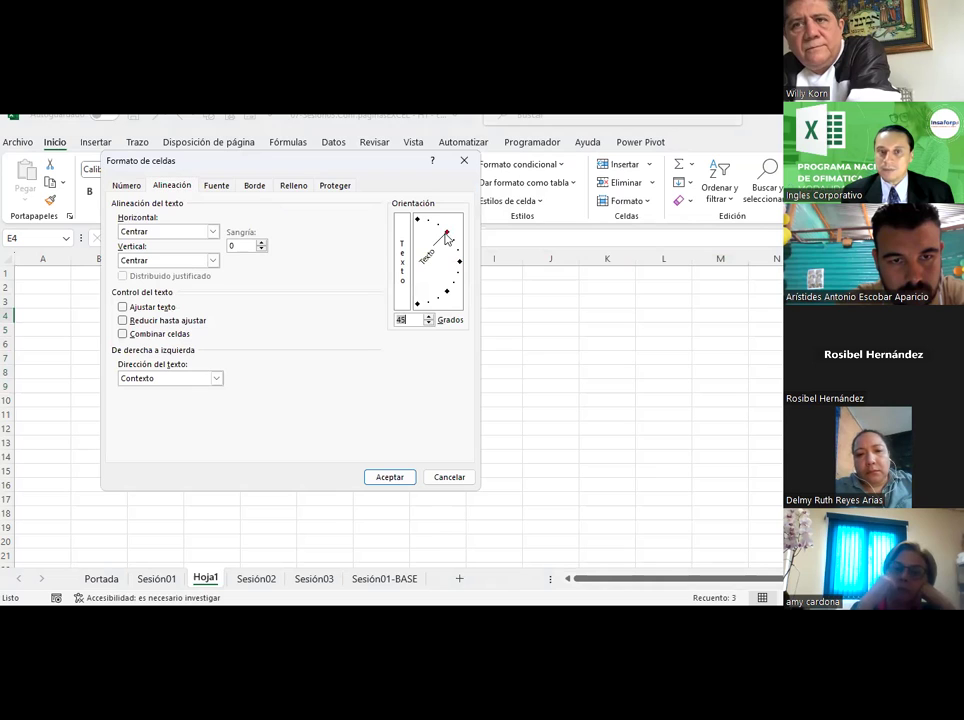
pyautogui.click(389, 477)
pyautogui.click(430, 484)
pyautogui.click(391, 340)
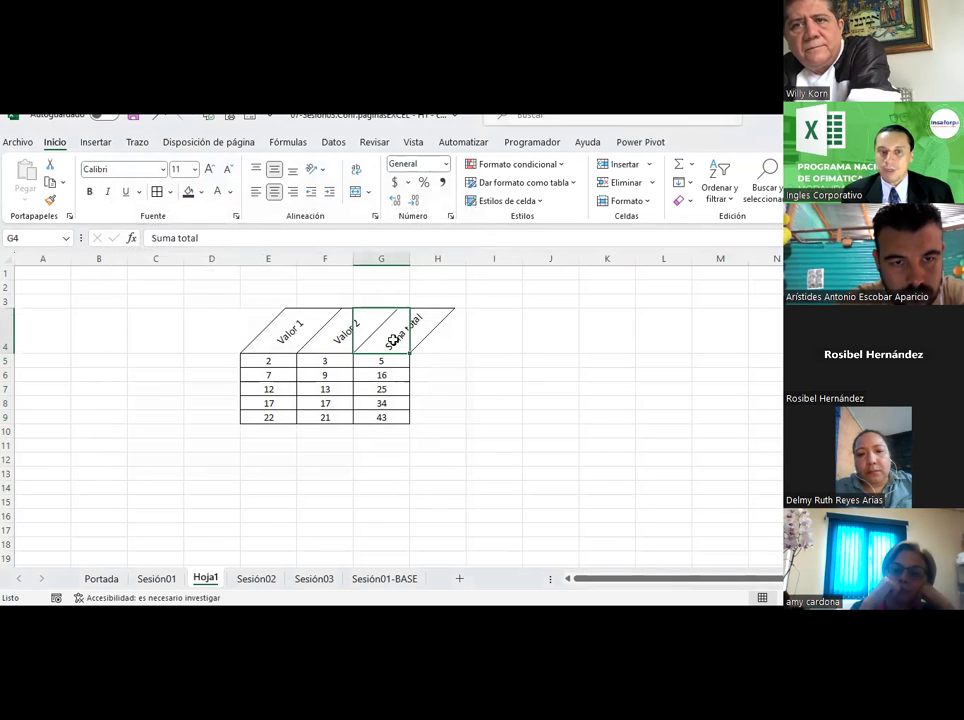
pyautogui.click(544, 415)
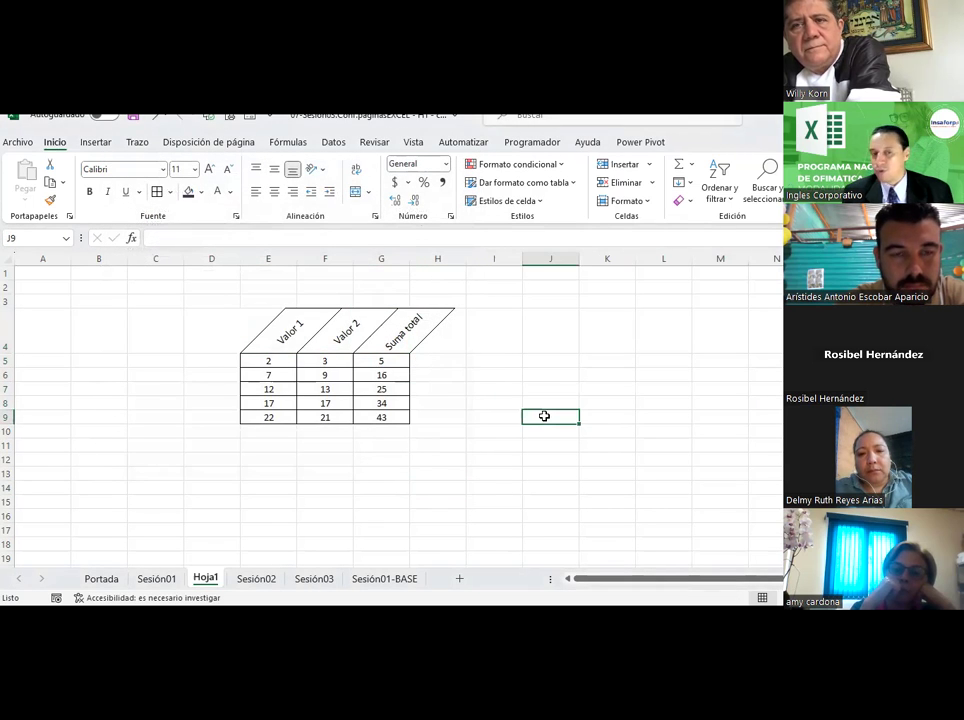
# Step: Select the whole E4:G9 table and review its Fuente settings without changing anything
pyautogui.click(292, 335)
pyautogui.moveTo(292, 335); pyautogui.dragTo(390, 417)
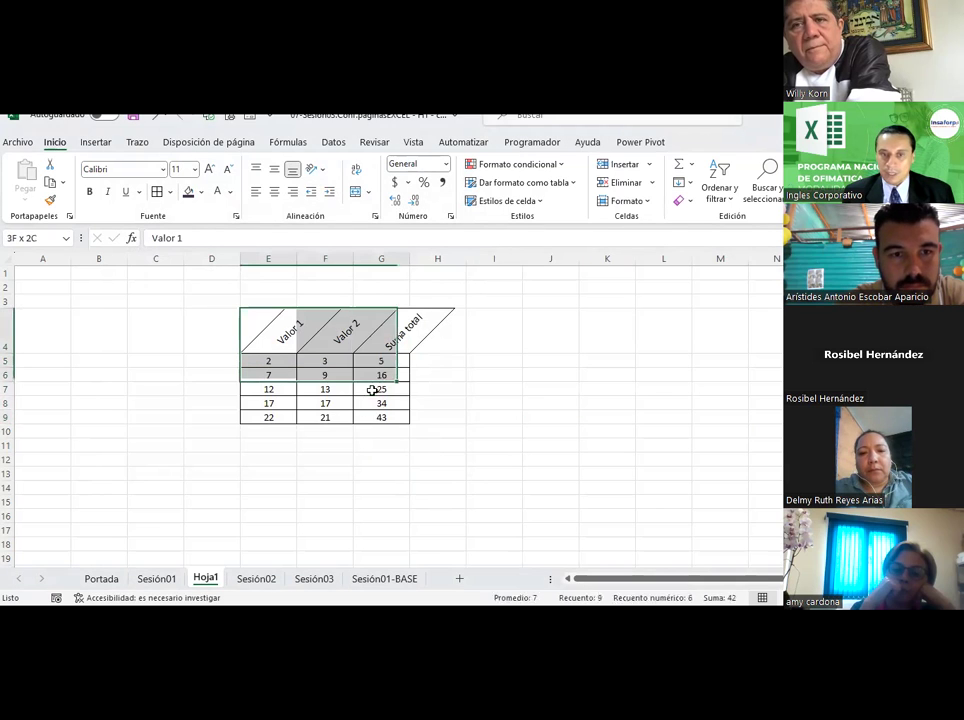
pyautogui.click(450, 217)
pyautogui.click(217, 187)
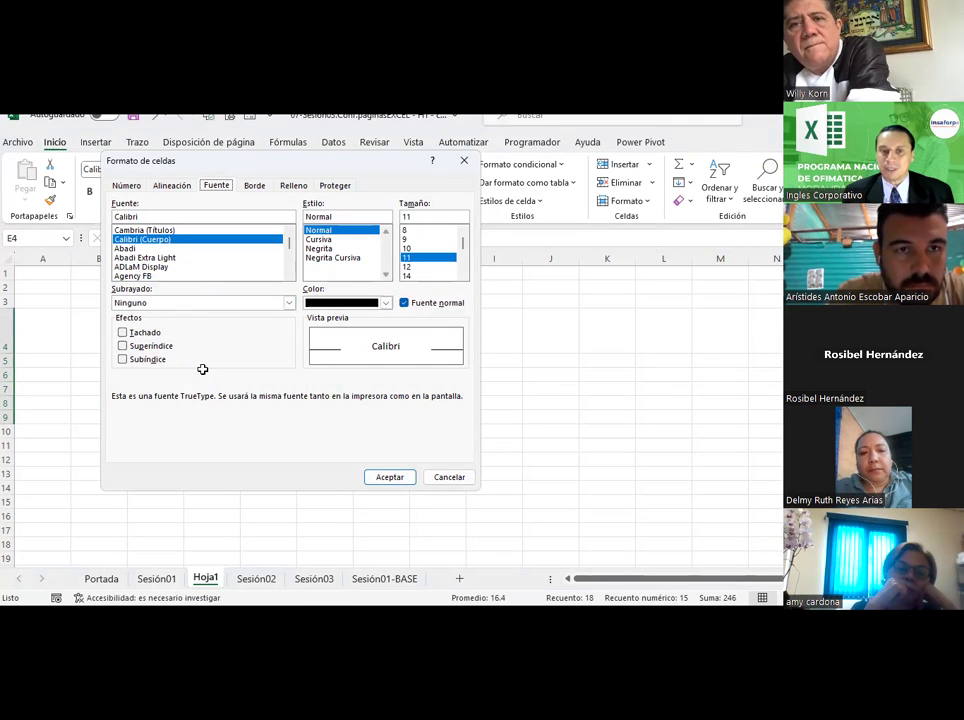
pyautogui.press('Return')
pyautogui.click(384, 487)
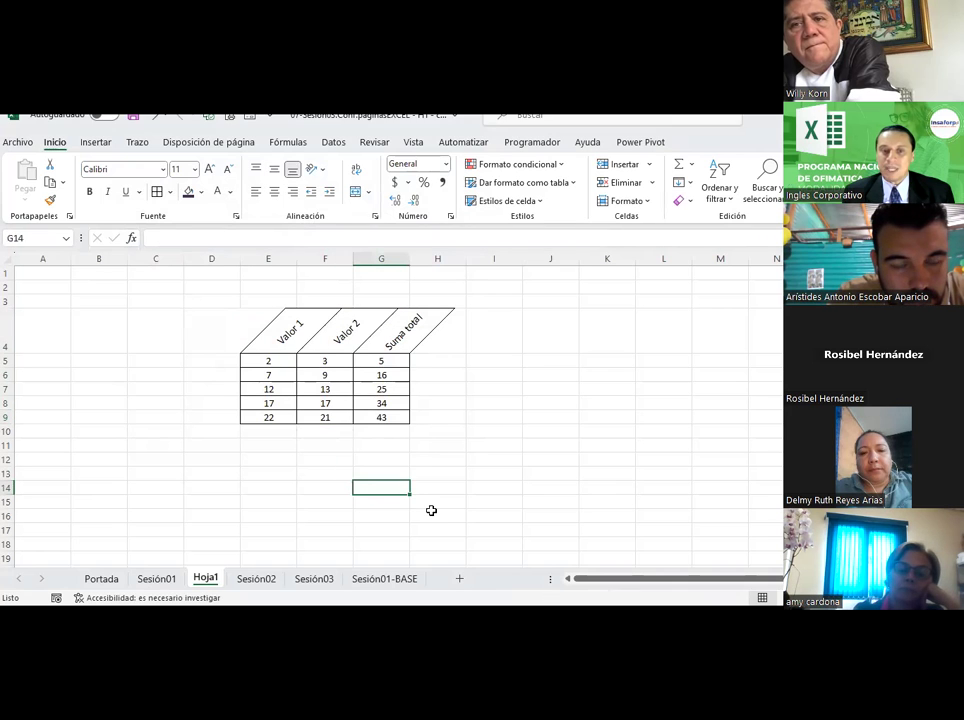
# Step: Enter X2 in G14 and G16 and set both cells to font size 20
pyautogui.write('X2')
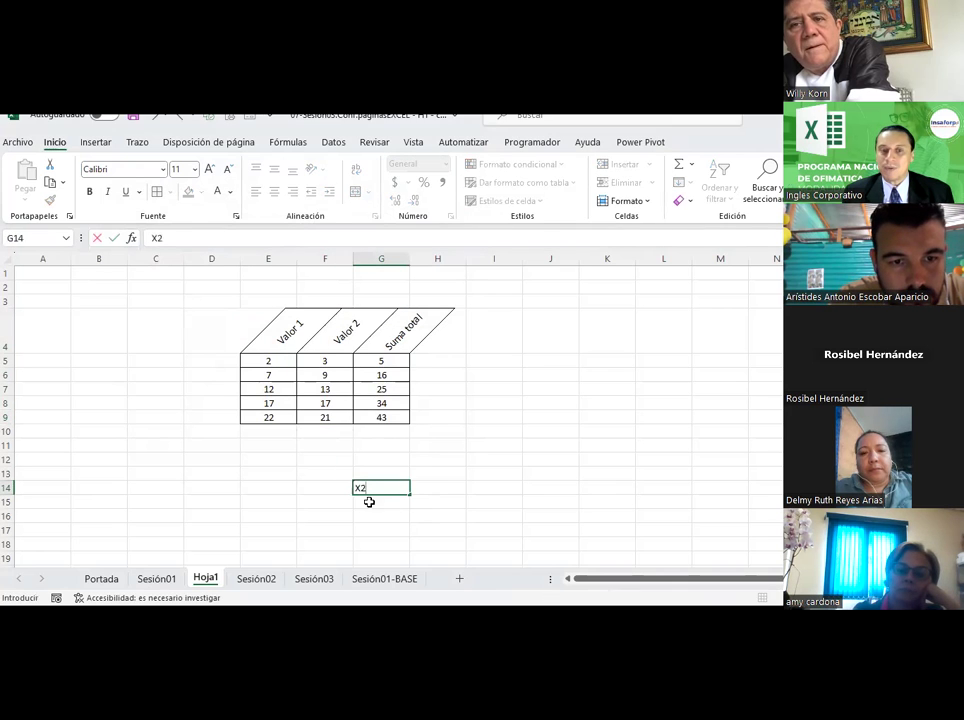
pyautogui.click(370, 516)
pyautogui.write('X2')
pyautogui.click(524, 484)
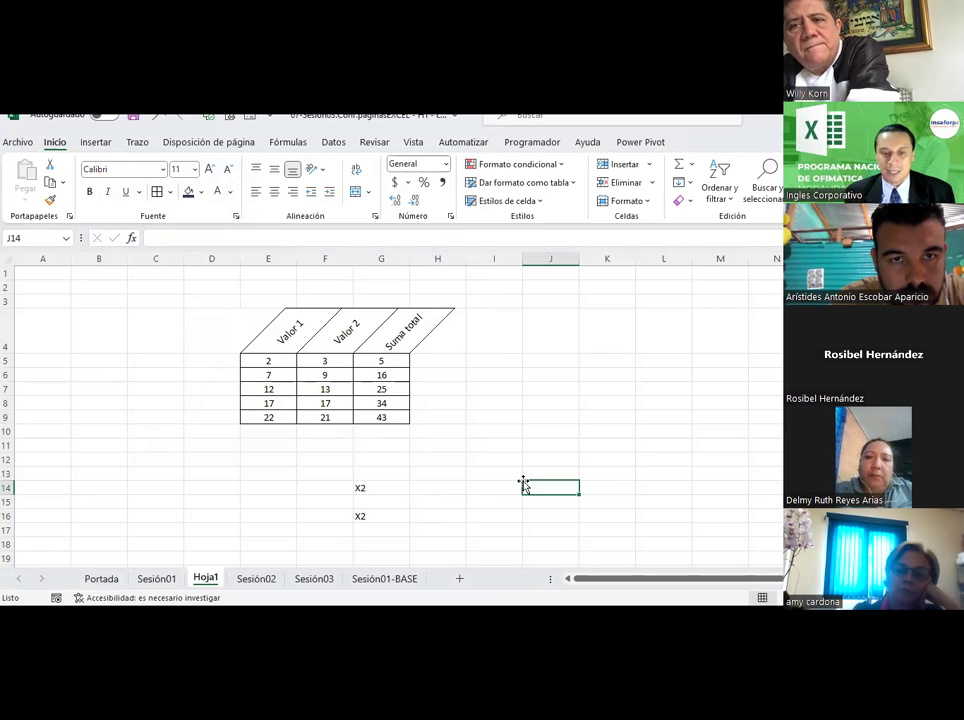
pyautogui.click(387, 485)
pyautogui.moveTo(387, 485); pyautogui.dragTo(387, 509)
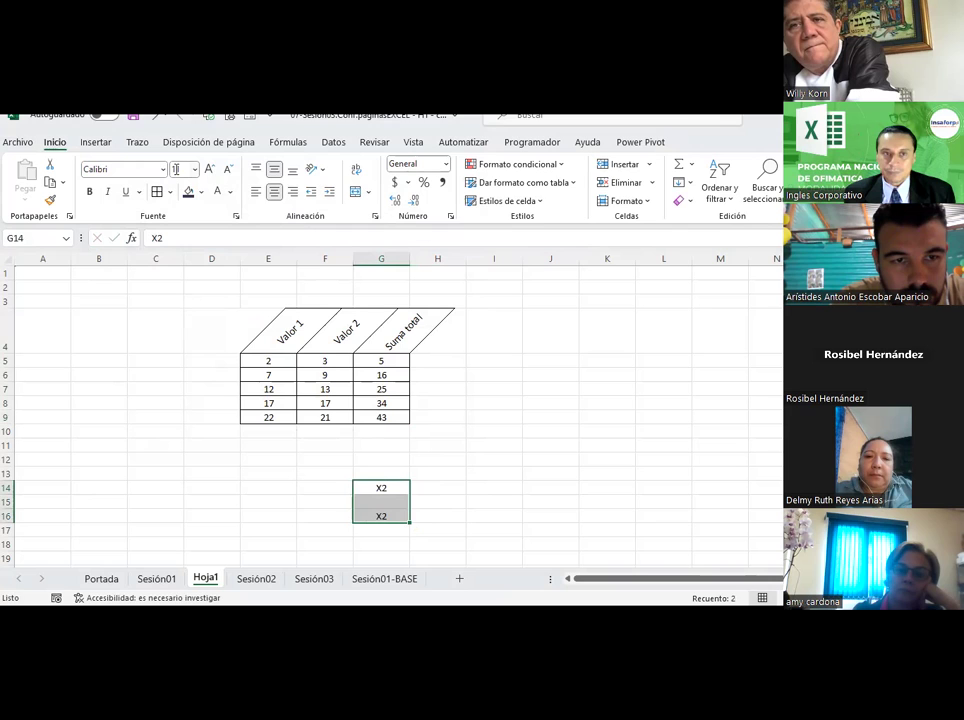
pyautogui.click(209, 169)
pyautogui.click(209, 169)
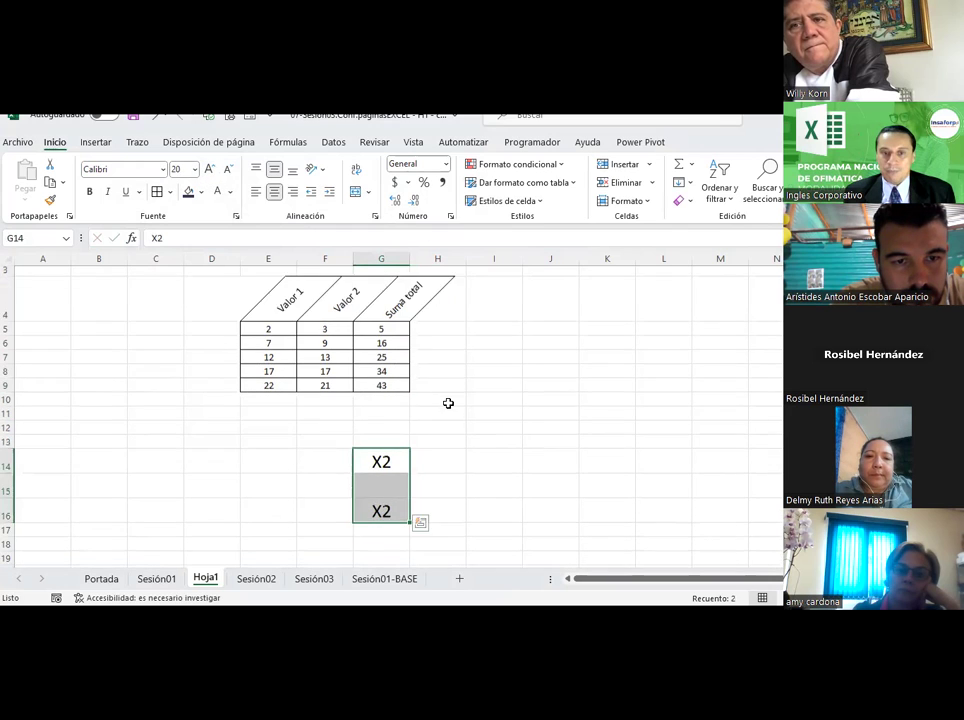
pyautogui.scroll(-1, 447, 402)
pyautogui.click(493, 432)
# Step: Fill G14 with green and G16 with yellow
pyautogui.click(378, 402)
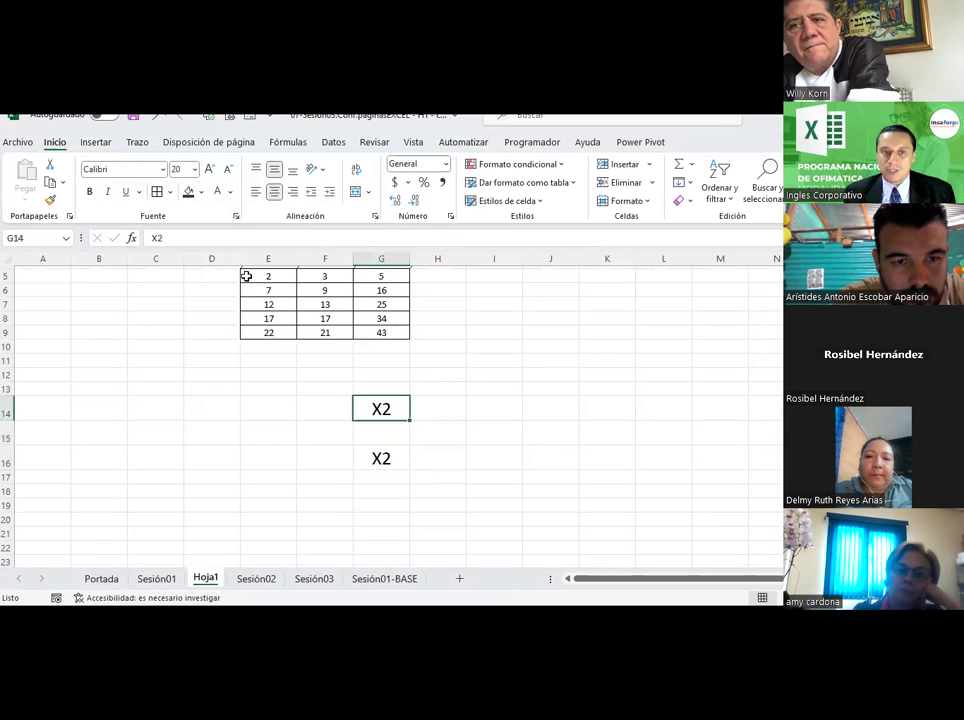
pyautogui.click(202, 193)
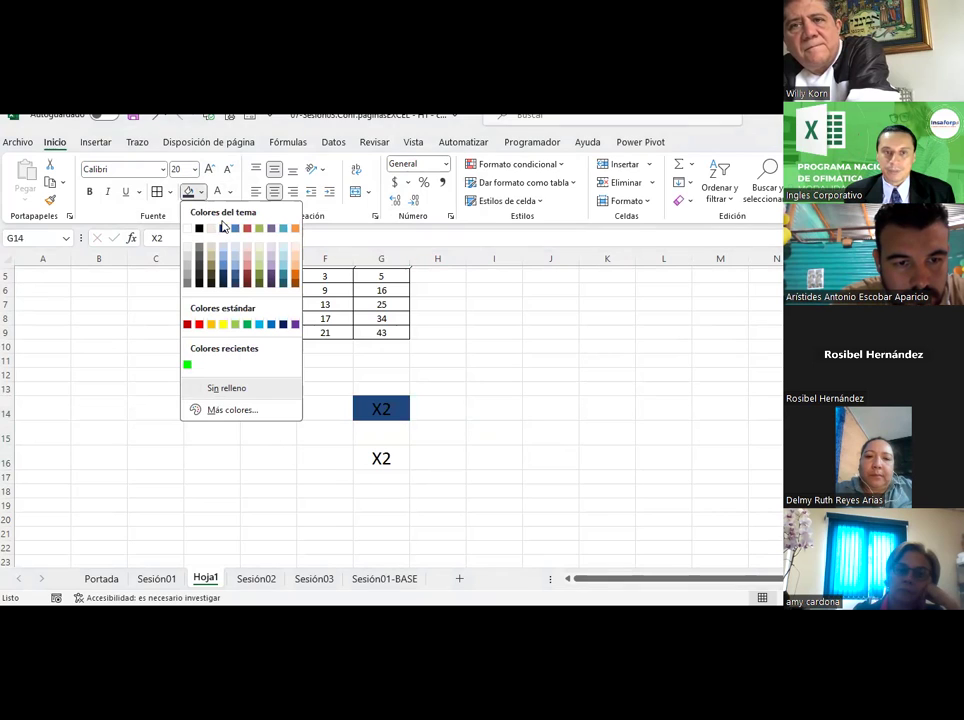
pyautogui.click(187, 364)
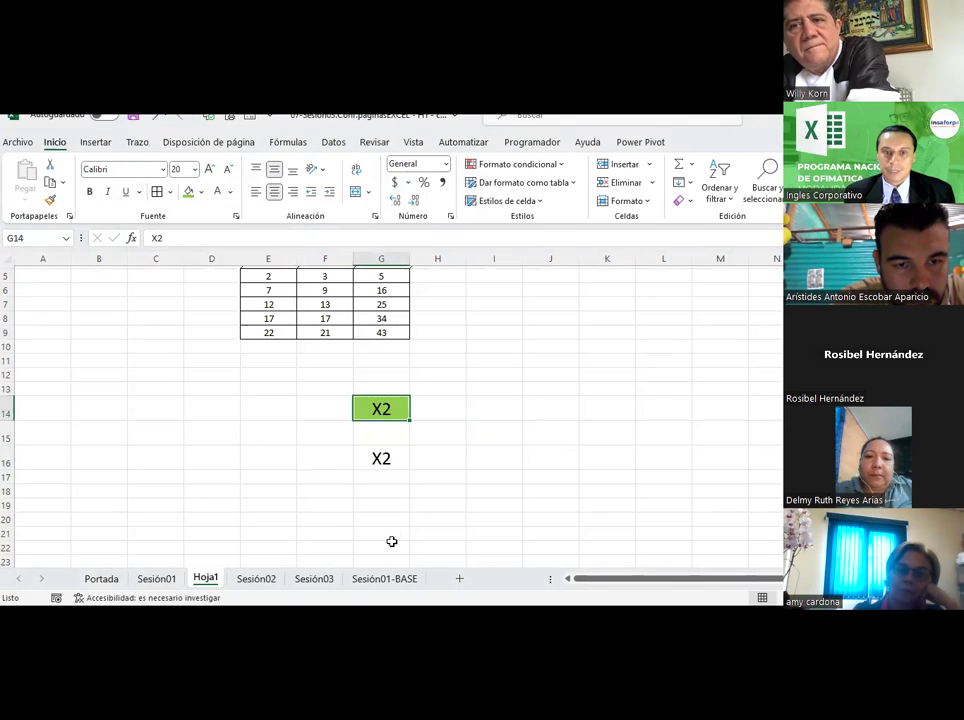
pyautogui.click(372, 458)
pyautogui.click(202, 193)
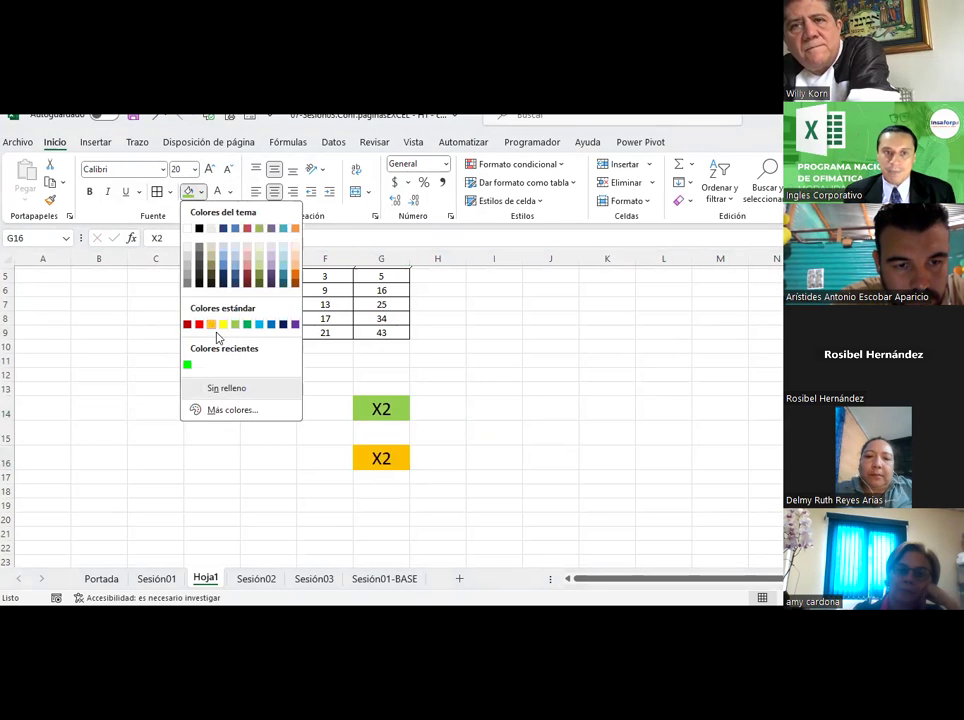
pyautogui.click(216, 324)
pyautogui.click(425, 430)
pyautogui.click(371, 408)
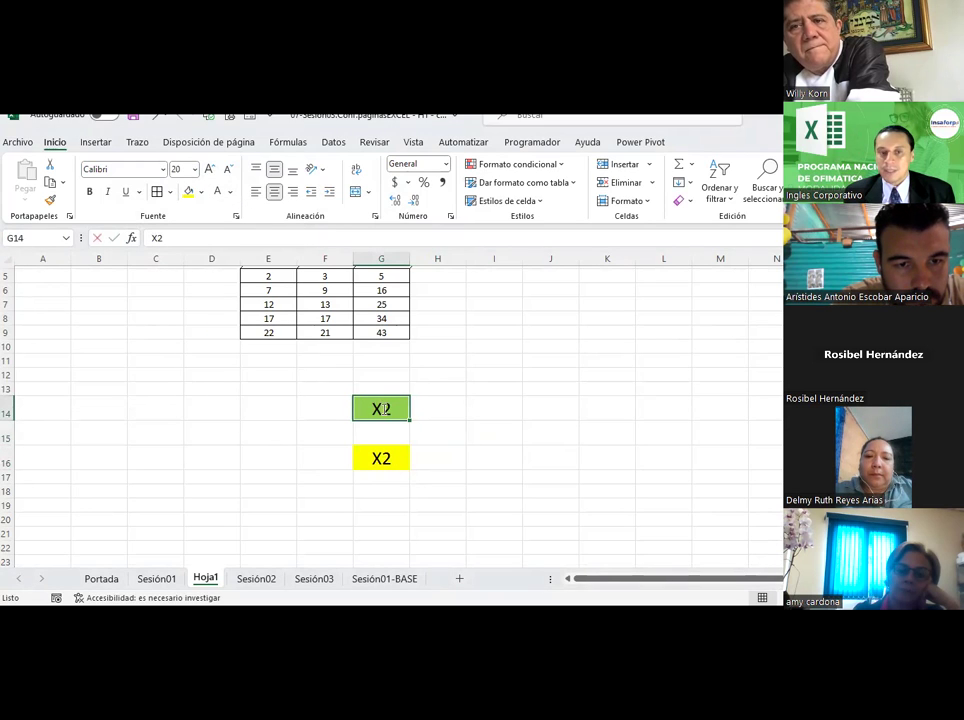
pyautogui.doubleClick(384, 409)
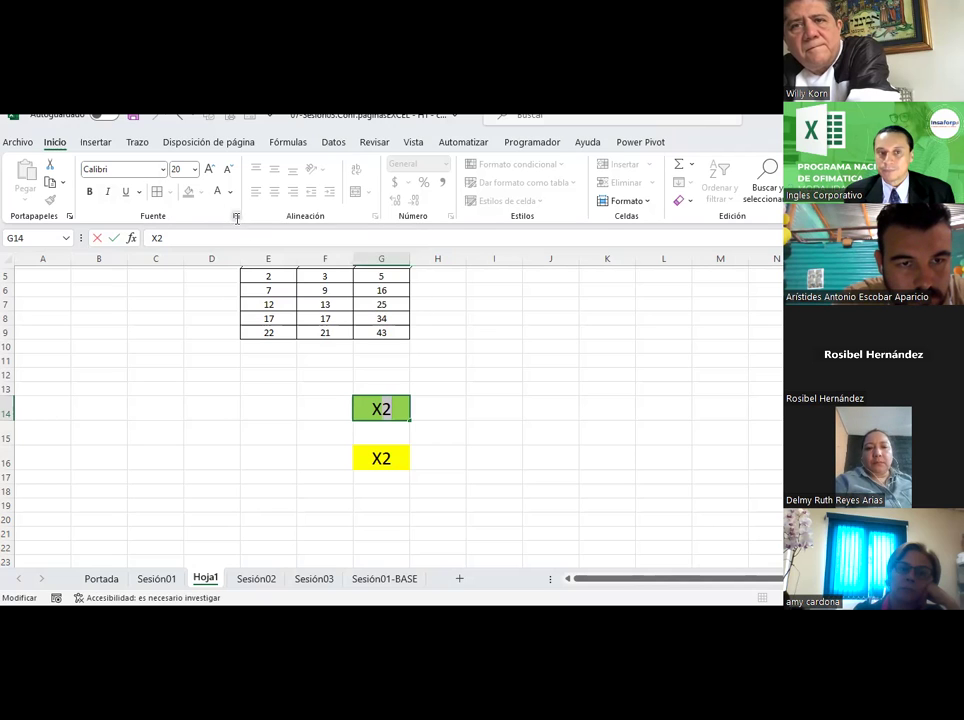
# Step: Make the 2 in G14 a superscript so the cell reads X²
pyautogui.click(237, 217)
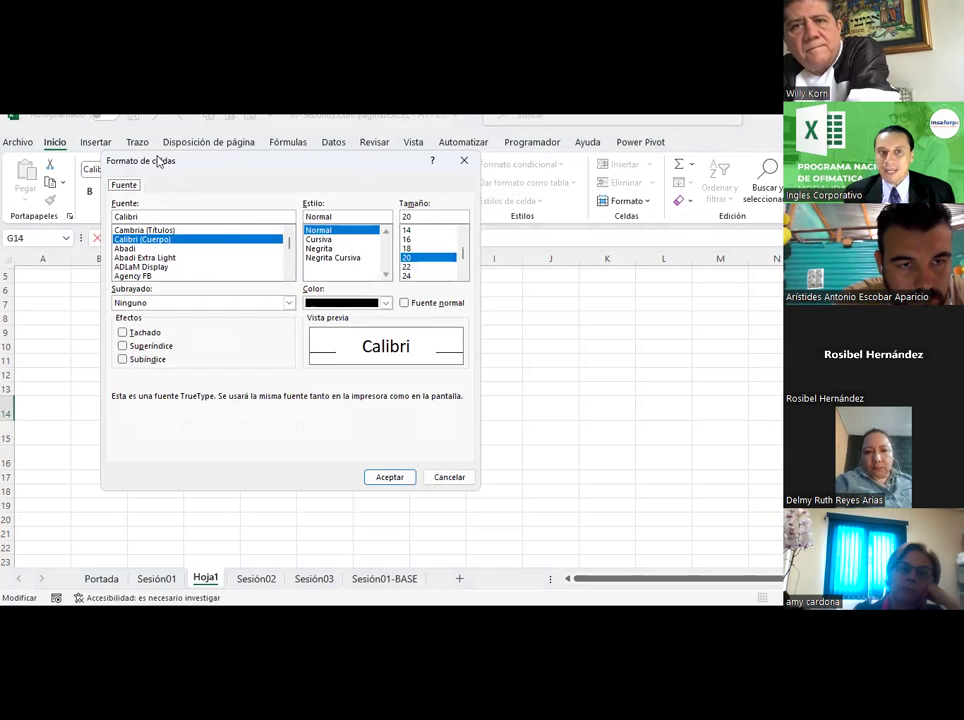
pyautogui.moveTo(158, 163); pyautogui.dragTo(88, 136)
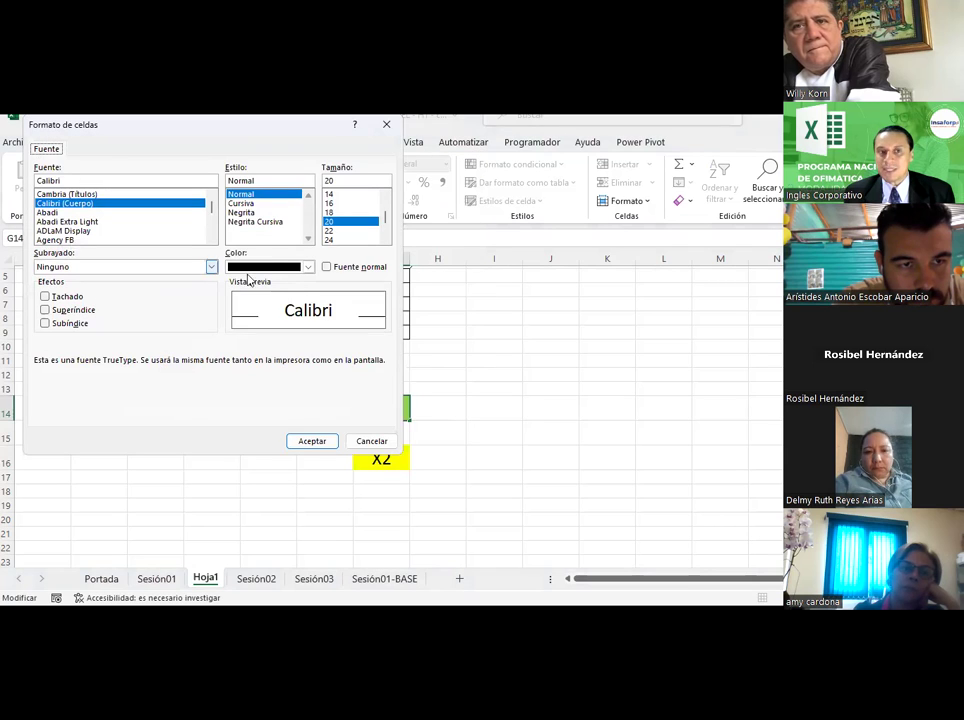
pyautogui.click(70, 312)
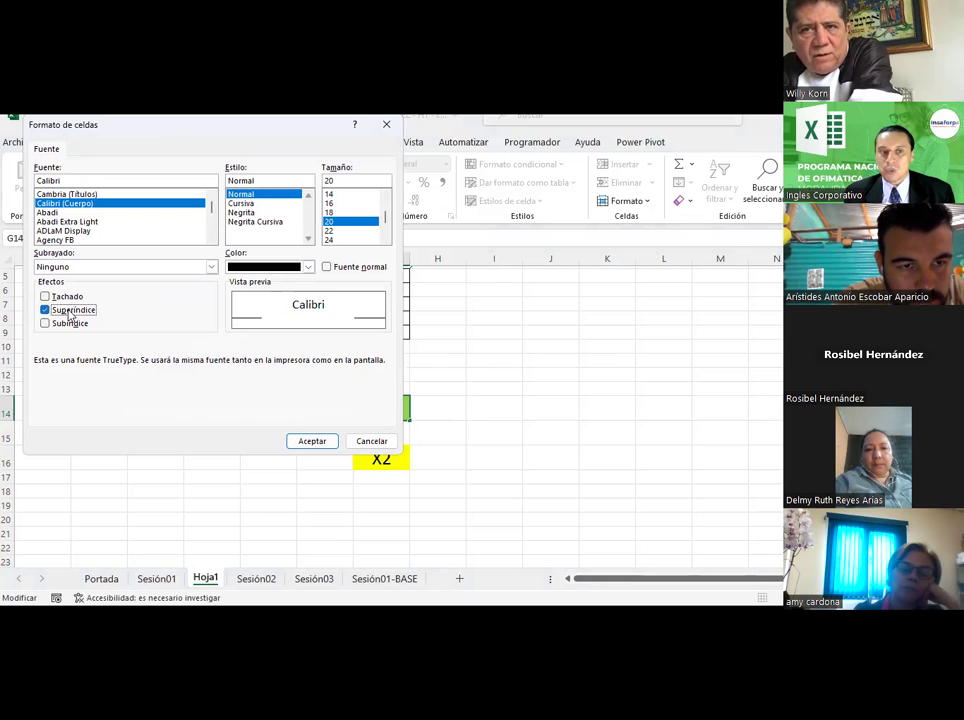
pyautogui.moveTo(270, 133); pyautogui.dragTo(690, 190)
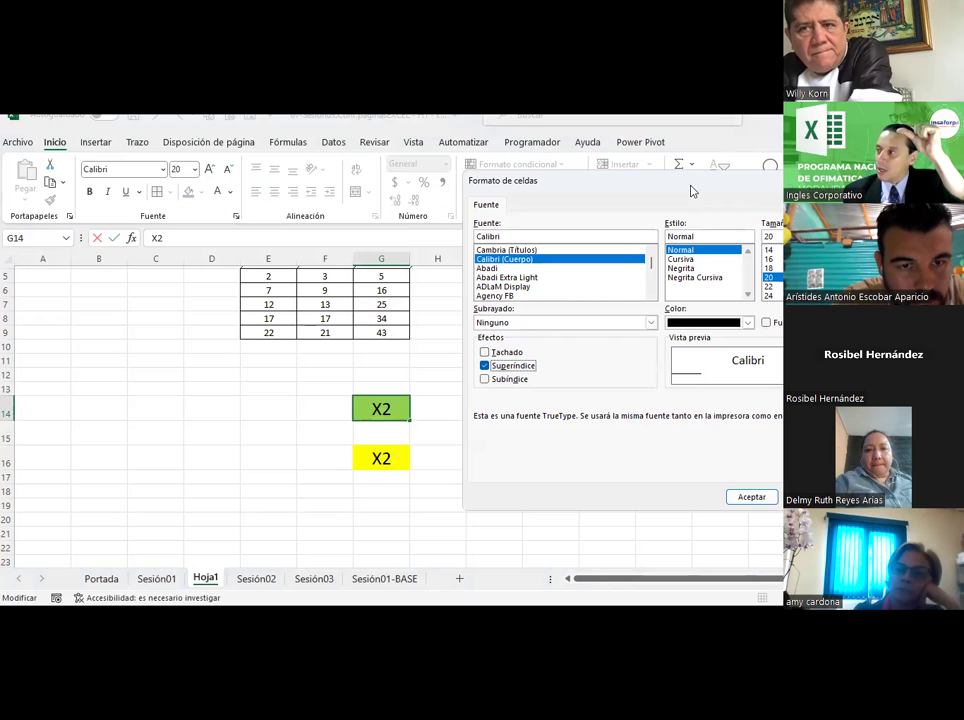
pyautogui.click(751, 497)
pyautogui.click(755, 506)
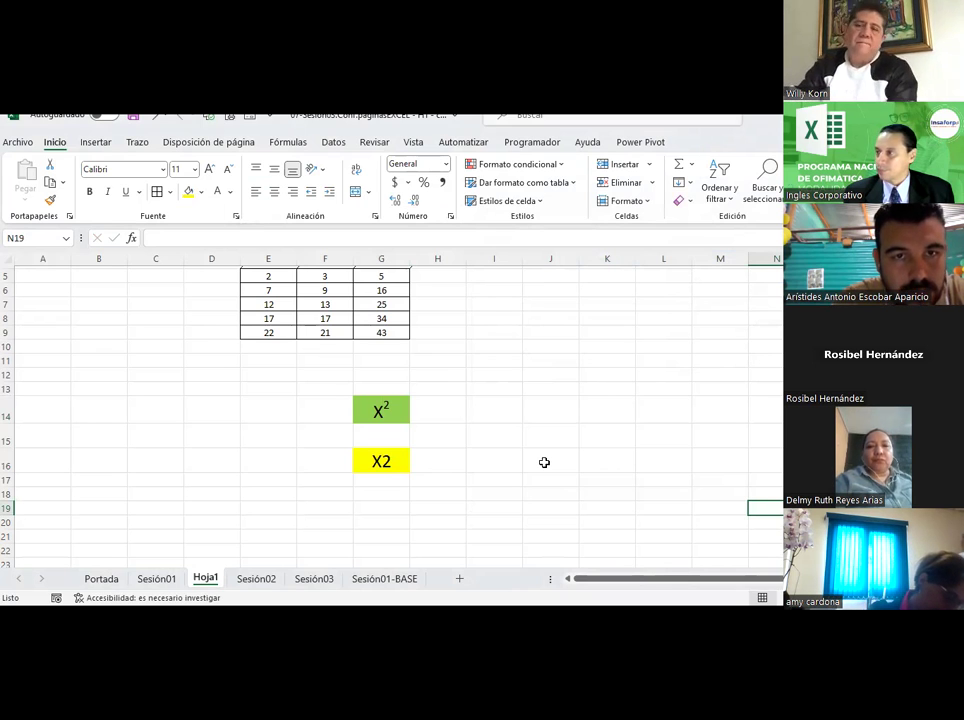
# Step: Make the 2 in yellow cell G16 a subscript so it reads X₂
pyautogui.click(395, 460)
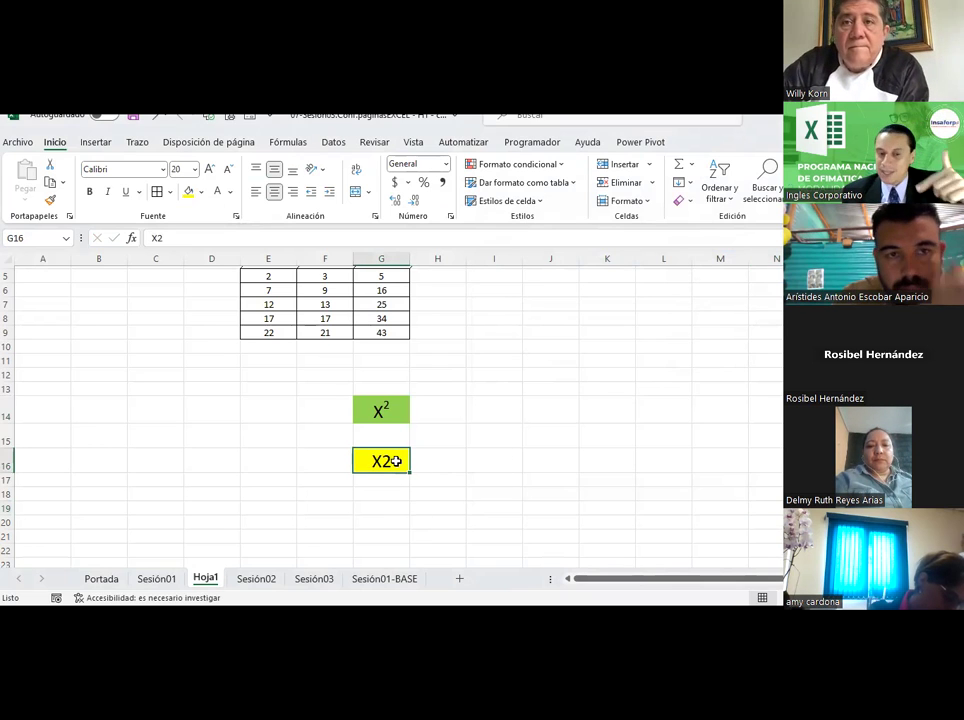
pyautogui.doubleClick(386, 461)
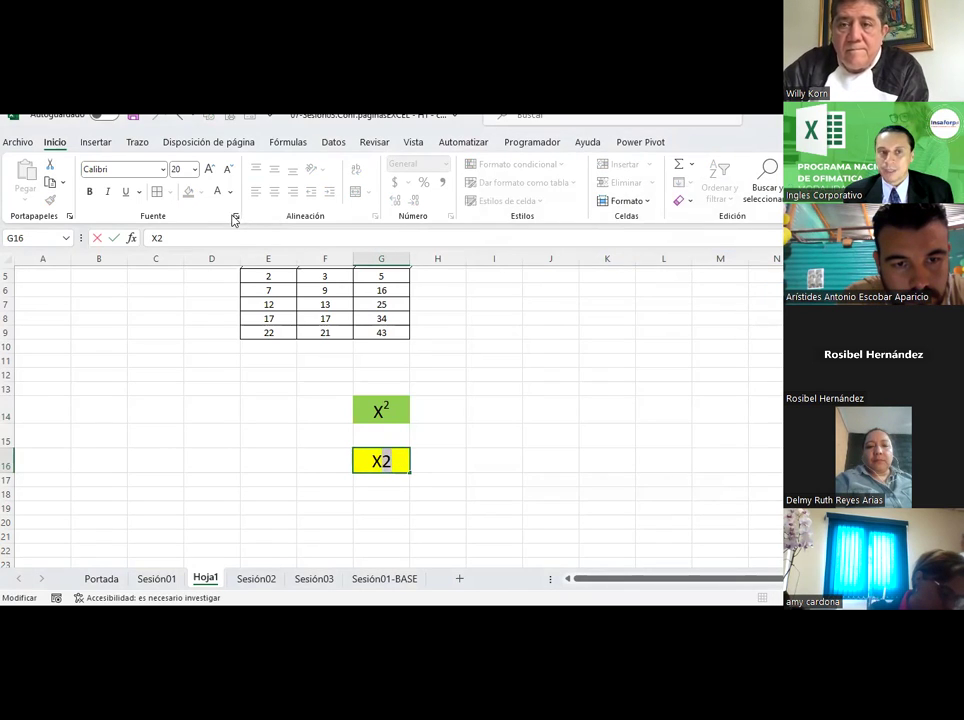
pyautogui.click(236, 217)
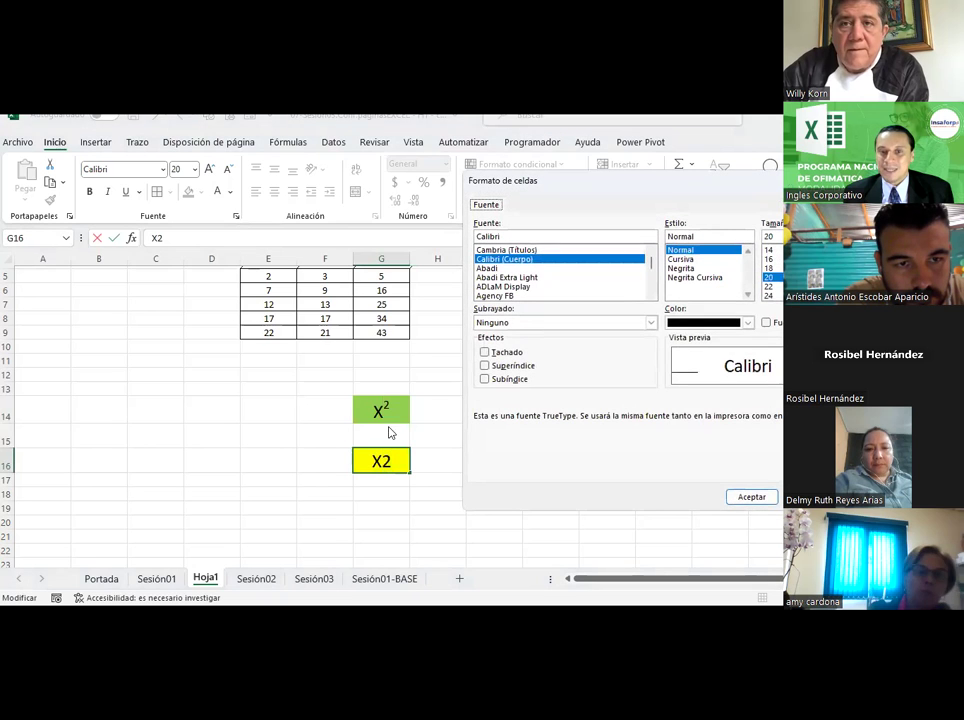
pyautogui.click(511, 382)
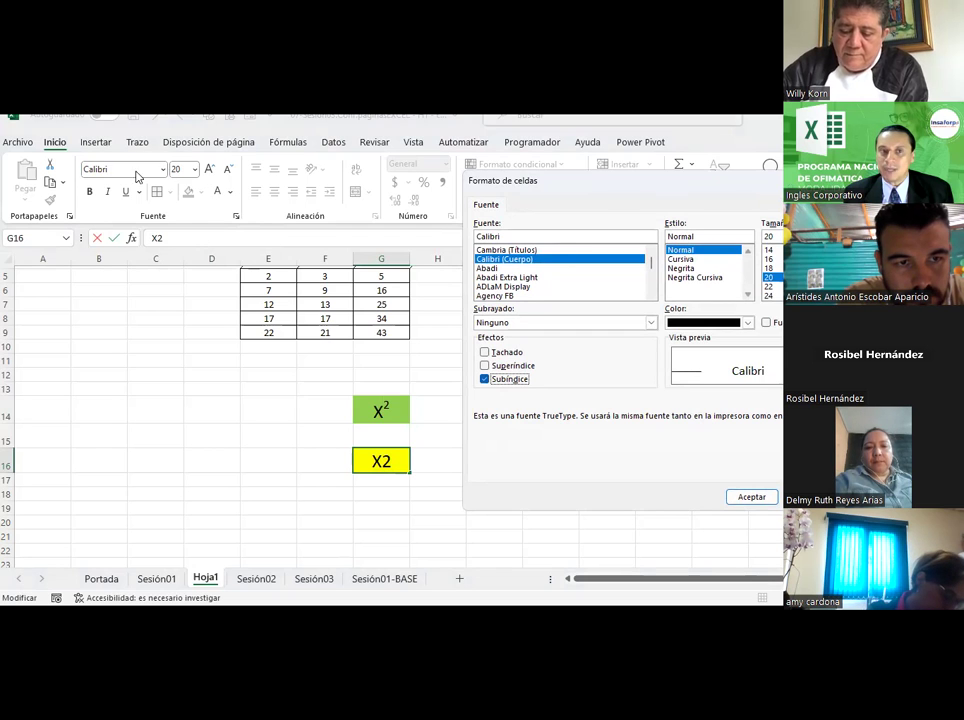
pyautogui.click(736, 500)
pyautogui.click(740, 508)
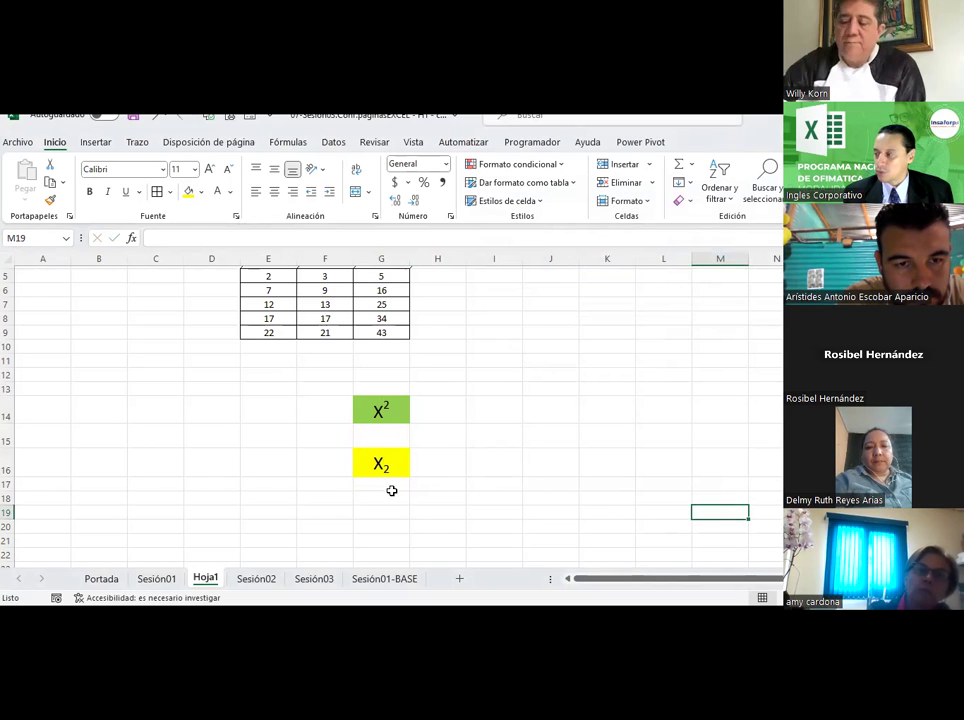
# Step: Copy G16 into G19, trim it to just X, and fill G19 red
pyautogui.scroll(-1, 387, 470)
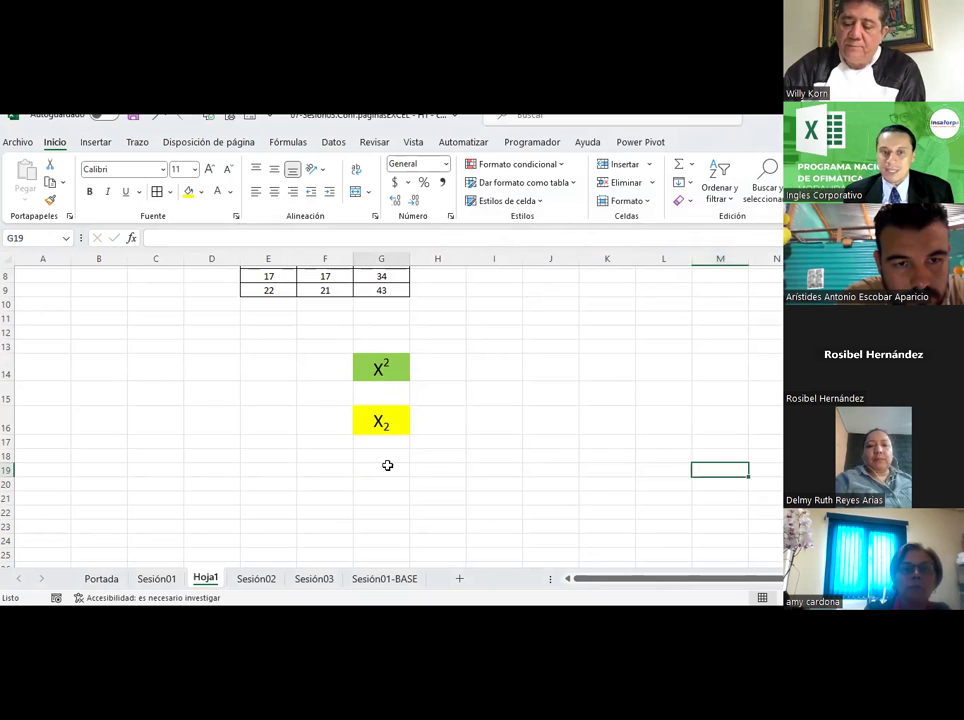
pyautogui.click(381, 421)
pyautogui.hotkey('ctrl', 'c')
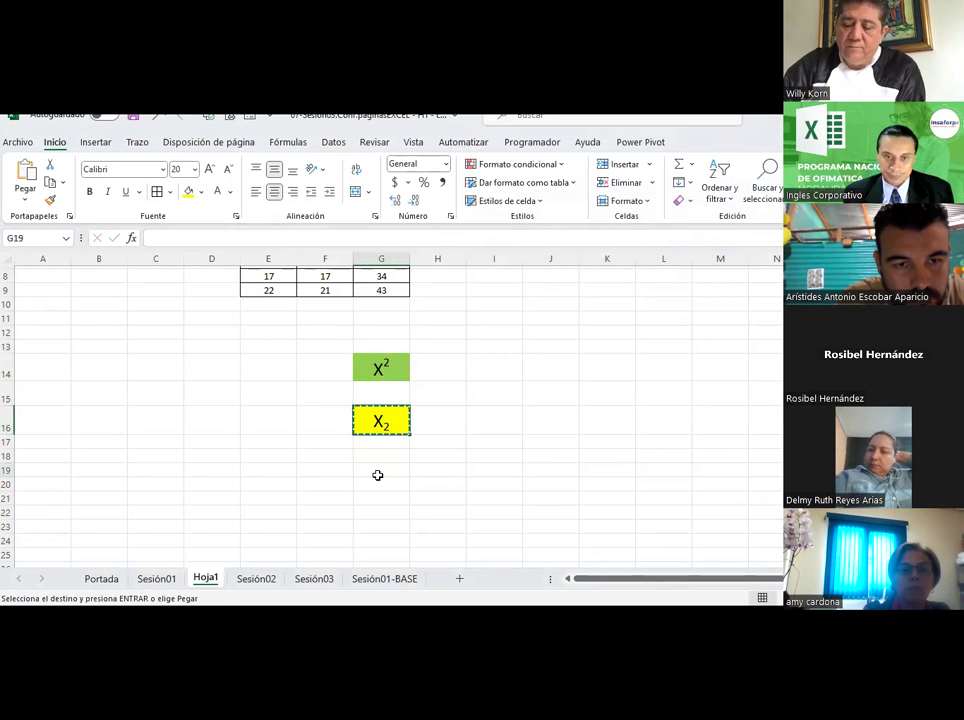
pyautogui.hotkey('ctrl', 'v')
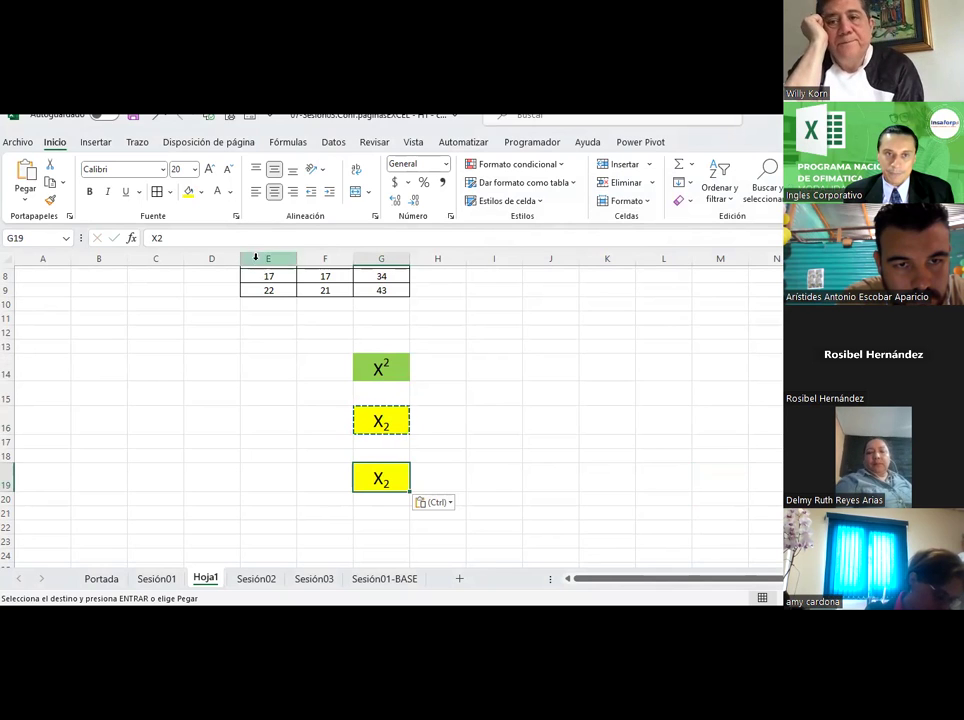
pyautogui.doubleClick(380, 478)
pyautogui.press('BackSpace')
pyautogui.press('Return')
pyautogui.click(381, 474)
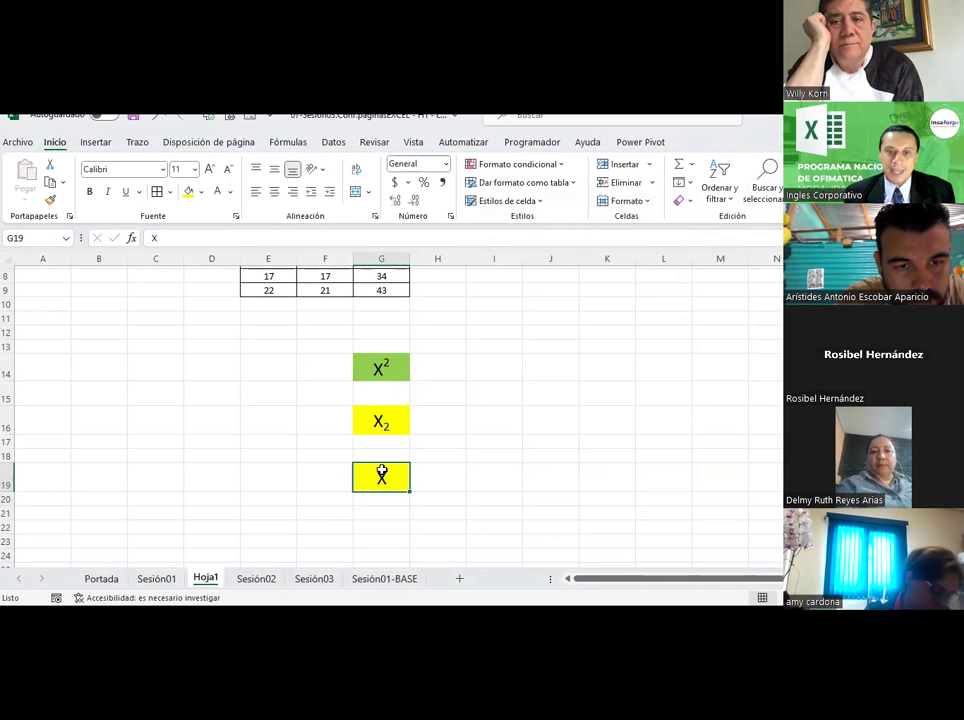
pyautogui.click(201, 192)
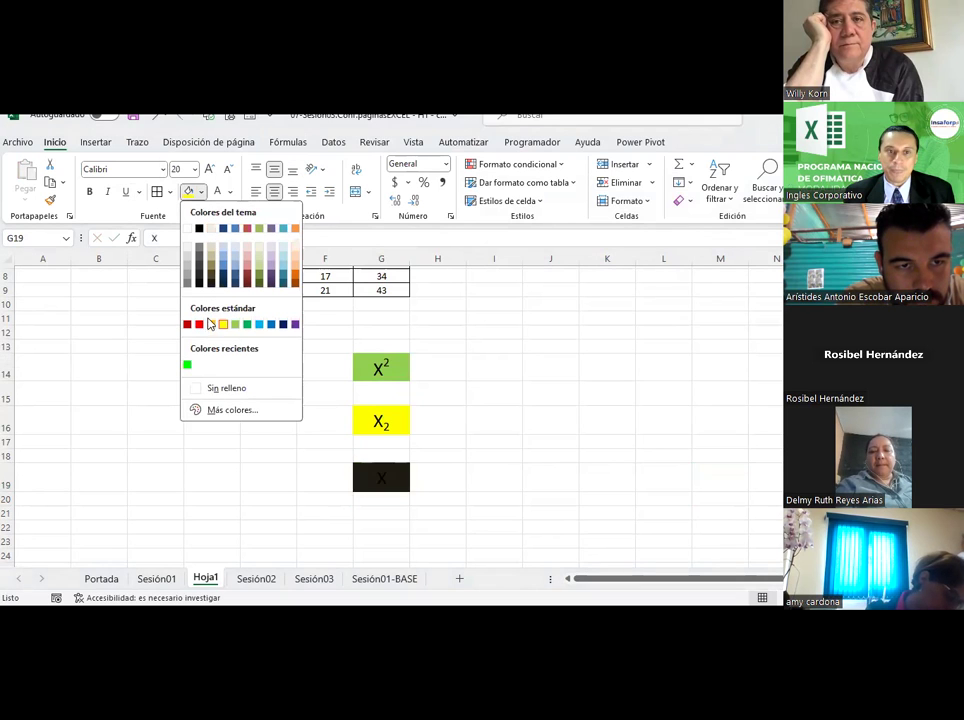
pyautogui.click(200, 325)
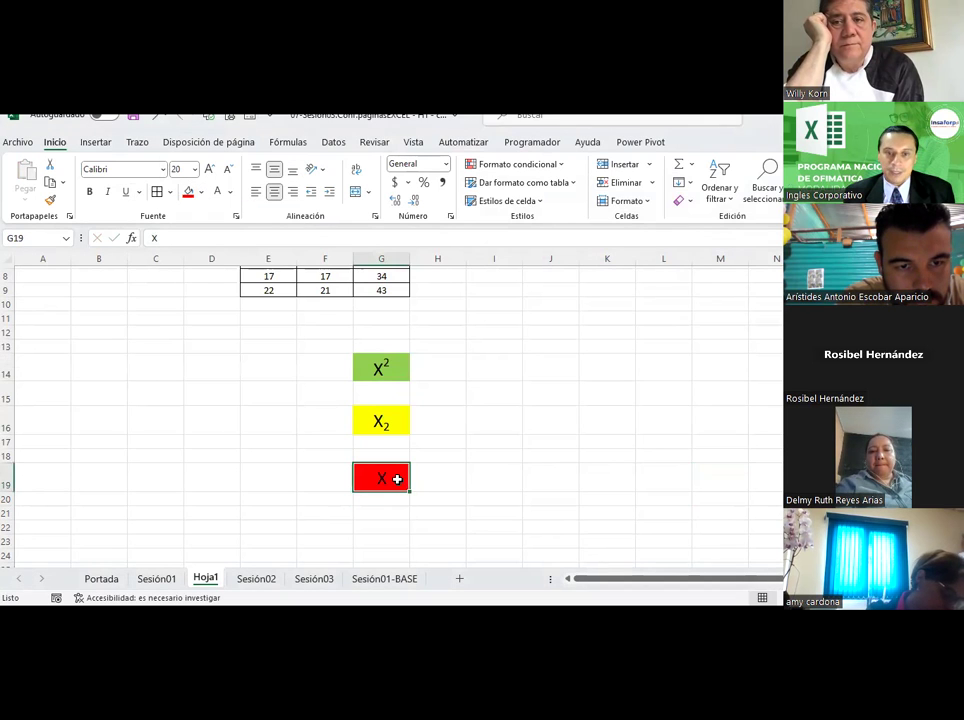
# Step: Edit G19 so it reads X22
pyautogui.write('22')
pyautogui.press('Escape')
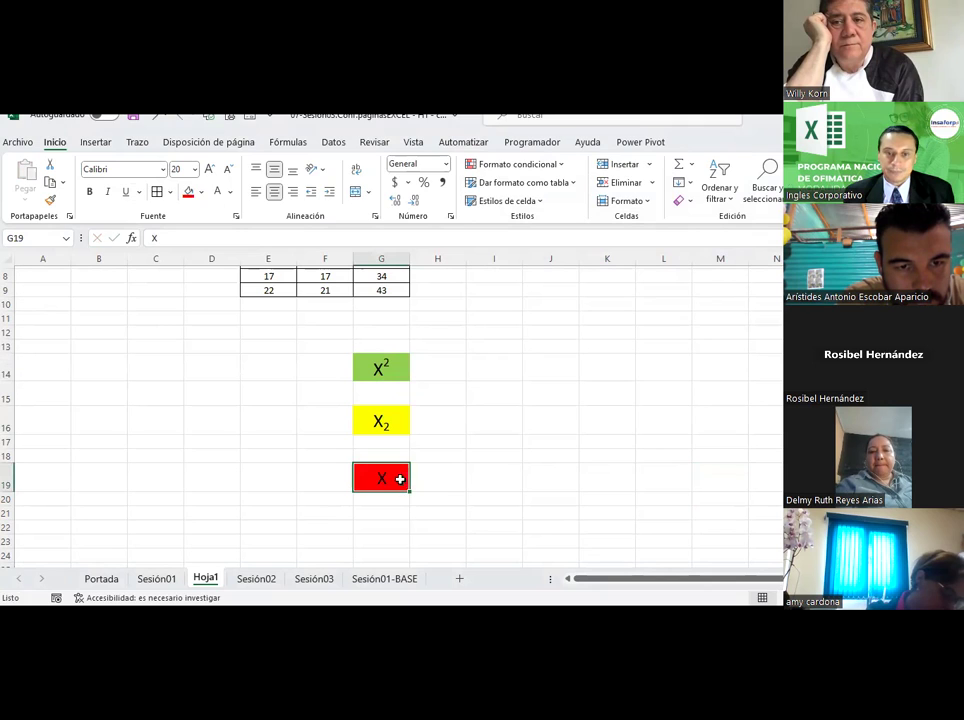
pyautogui.doubleClick(399, 479)
pyautogui.write('22')
pyautogui.press('Return')
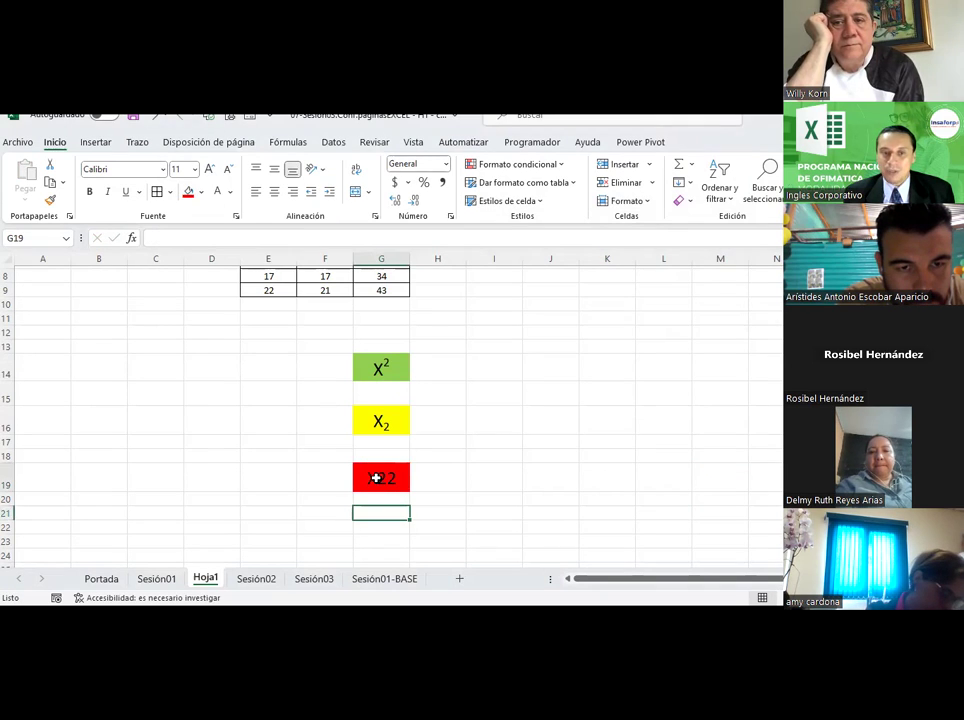
# Step: Try superscript and subscript formatting on the digits of G19's X22
pyautogui.doubleClick(376, 478)
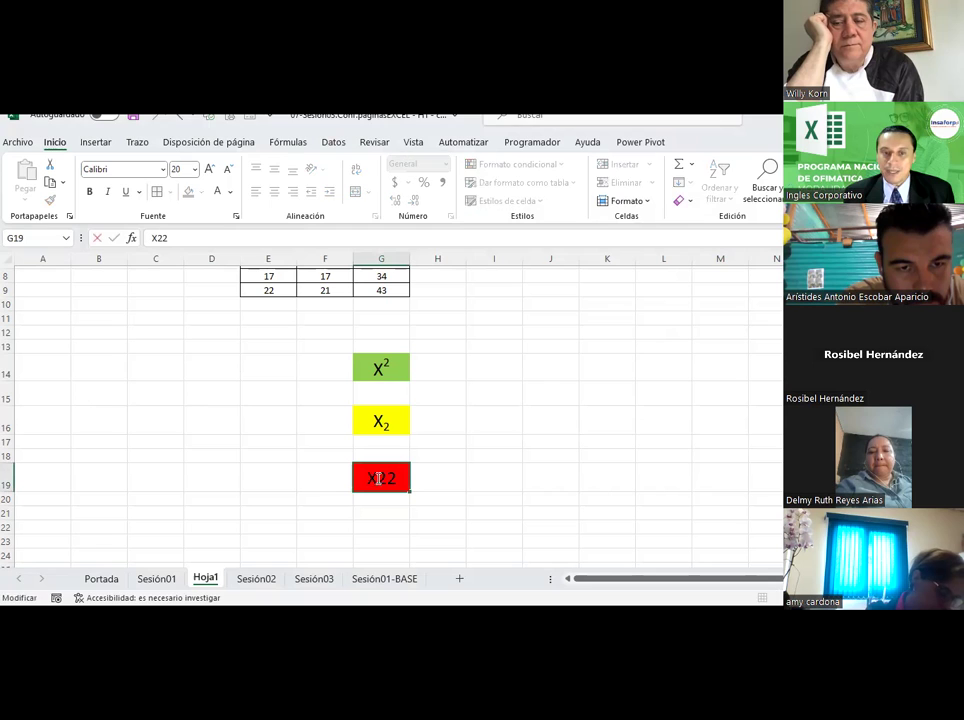
pyautogui.click(235, 216)
pyautogui.click(486, 366)
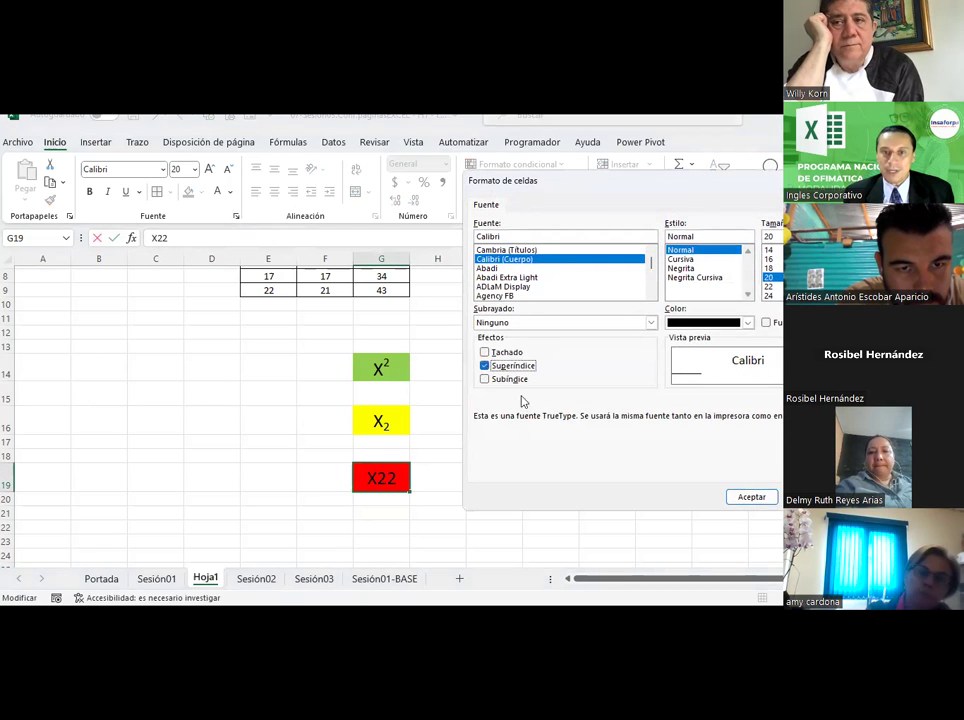
pyautogui.click(749, 500)
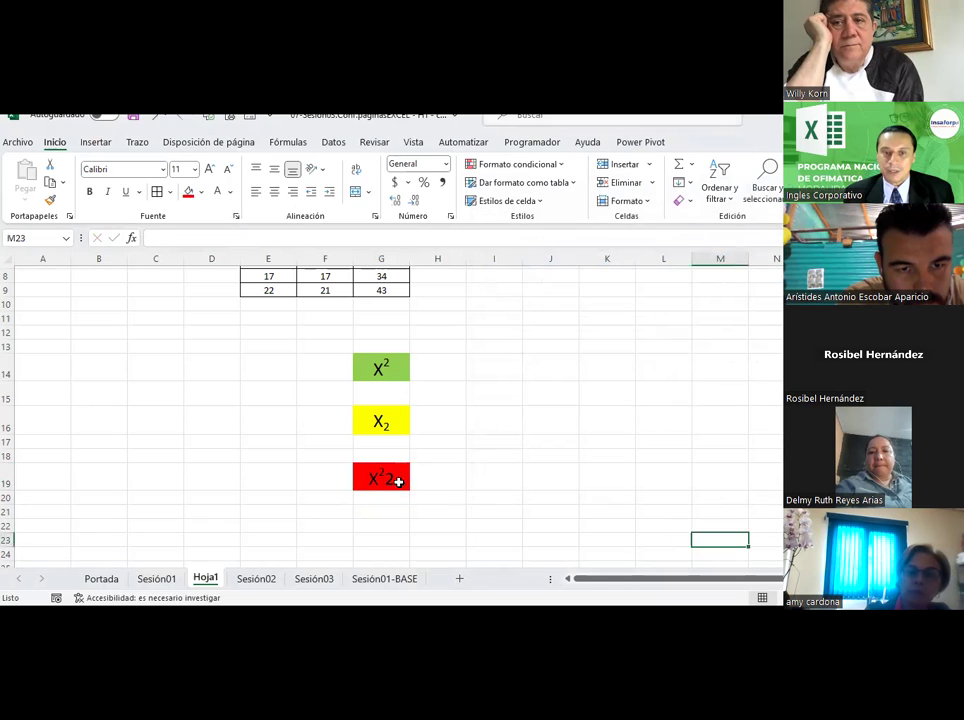
pyautogui.doubleClick(387, 476)
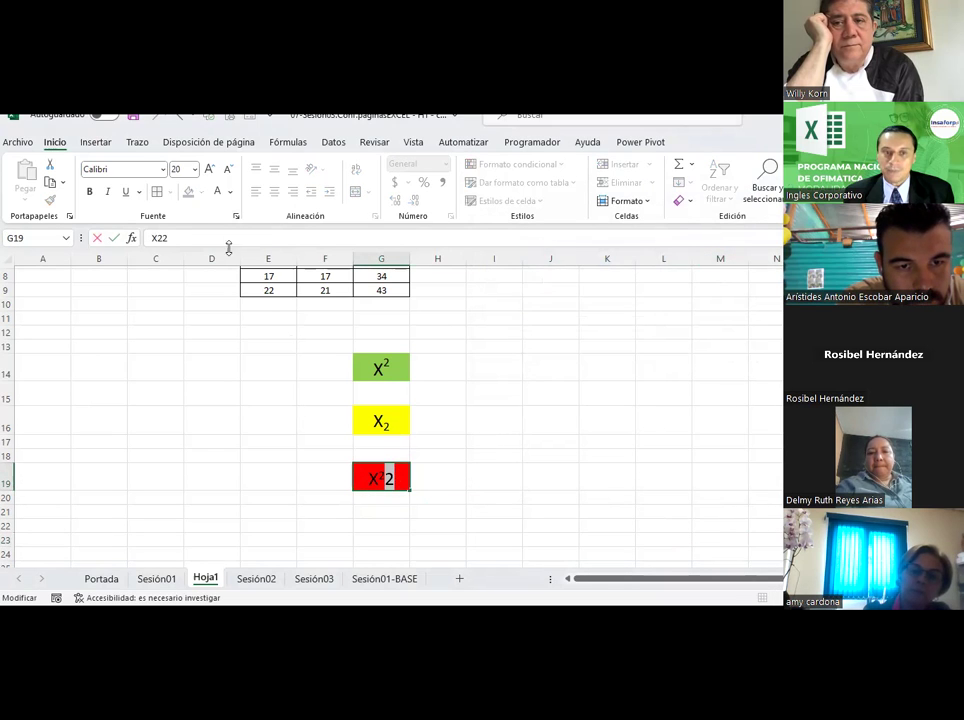
pyautogui.click(236, 216)
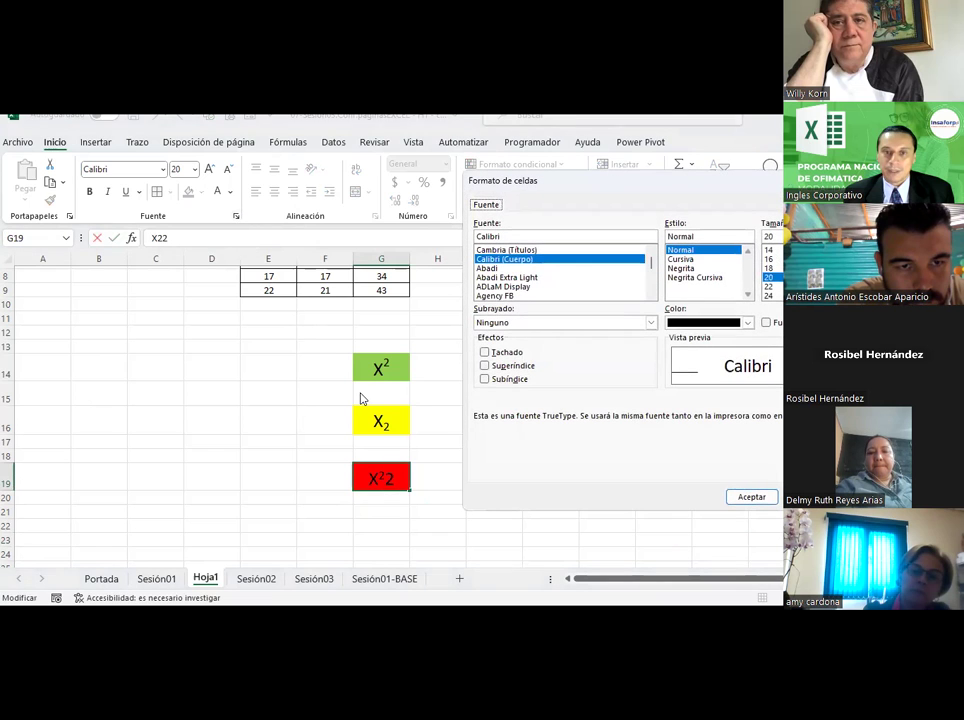
pyautogui.click(499, 382)
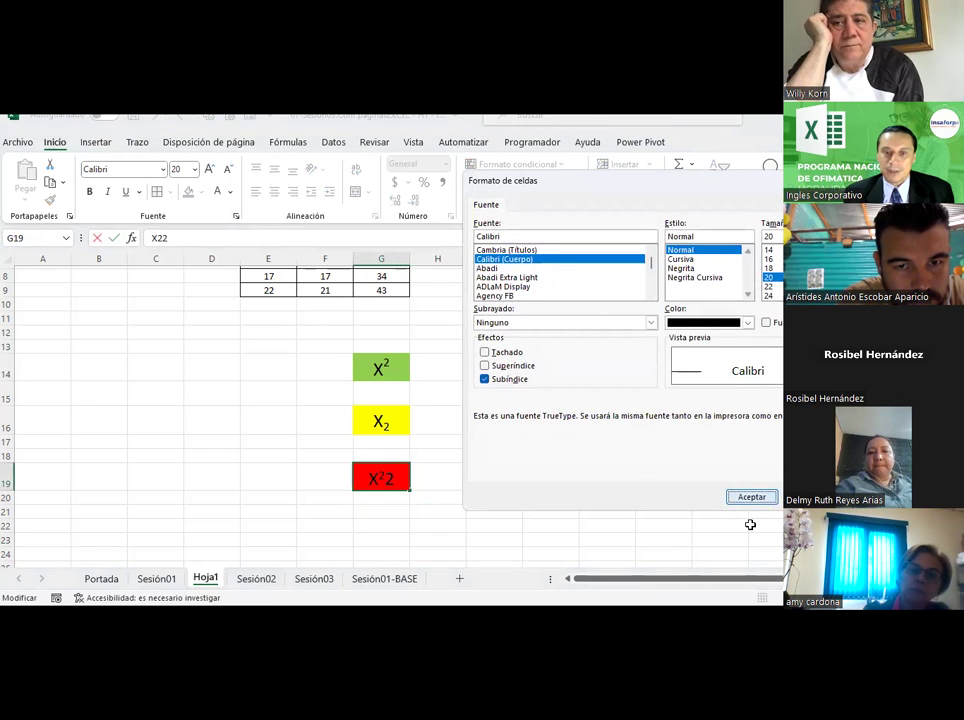
pyautogui.click(743, 529)
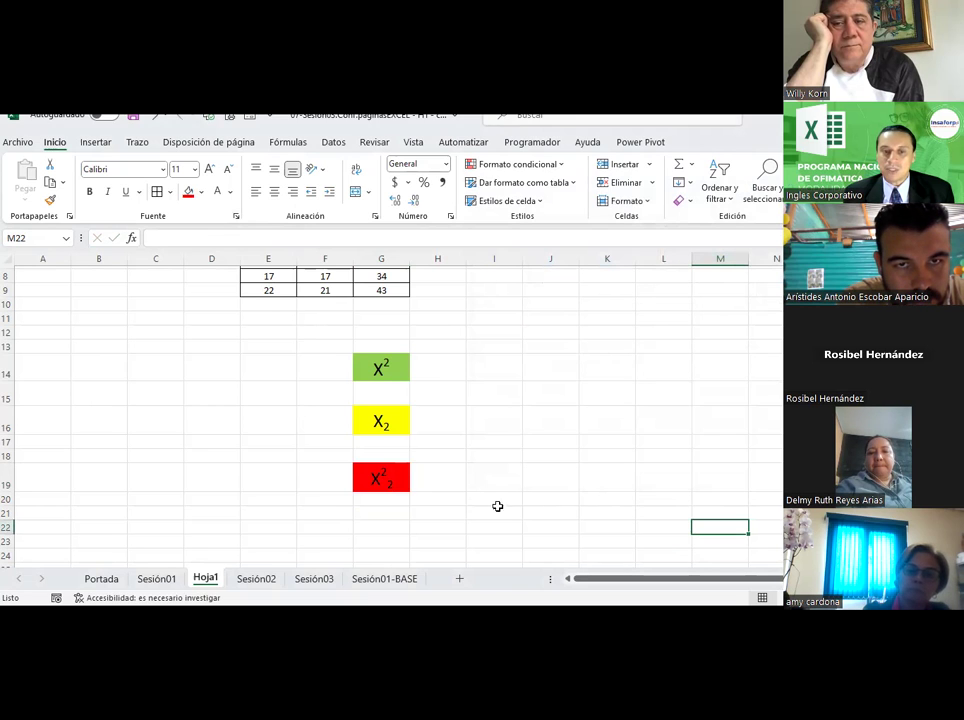
# Step: Make the middle 2 of X22 in G19 a subscript
pyautogui.click(381, 476)
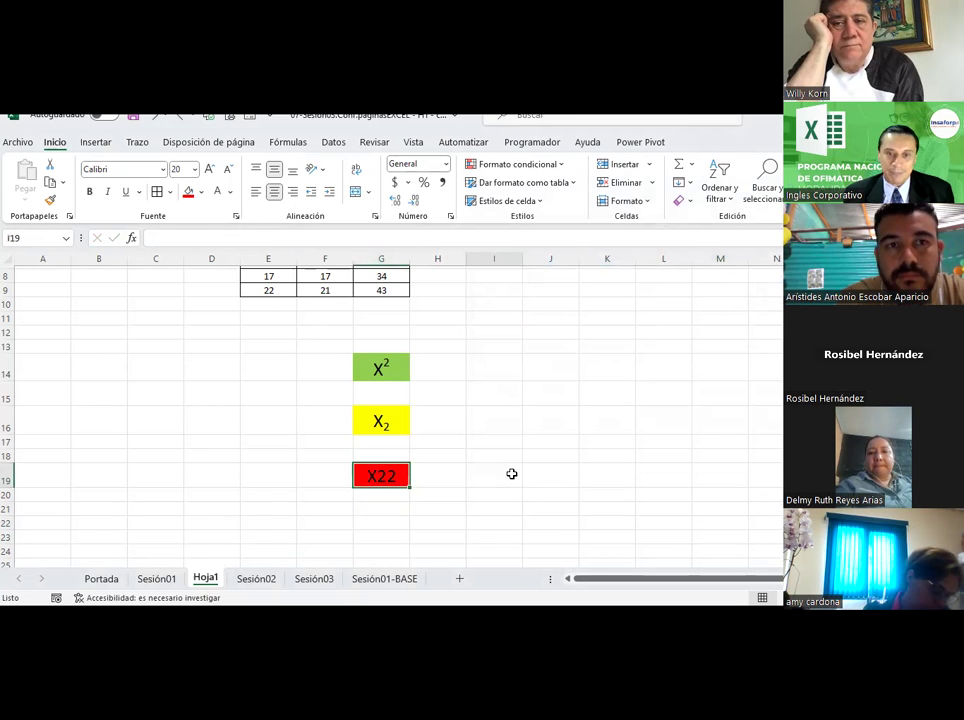
pyautogui.doubleClick(381, 476)
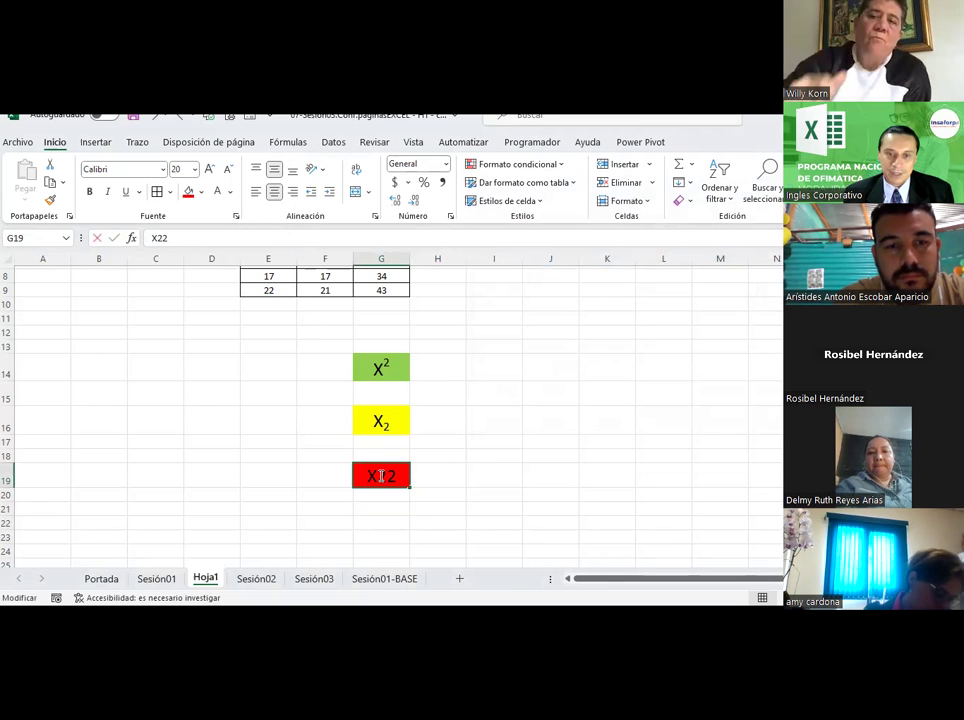
pyautogui.moveTo(376, 476); pyautogui.dragTo(388, 476)
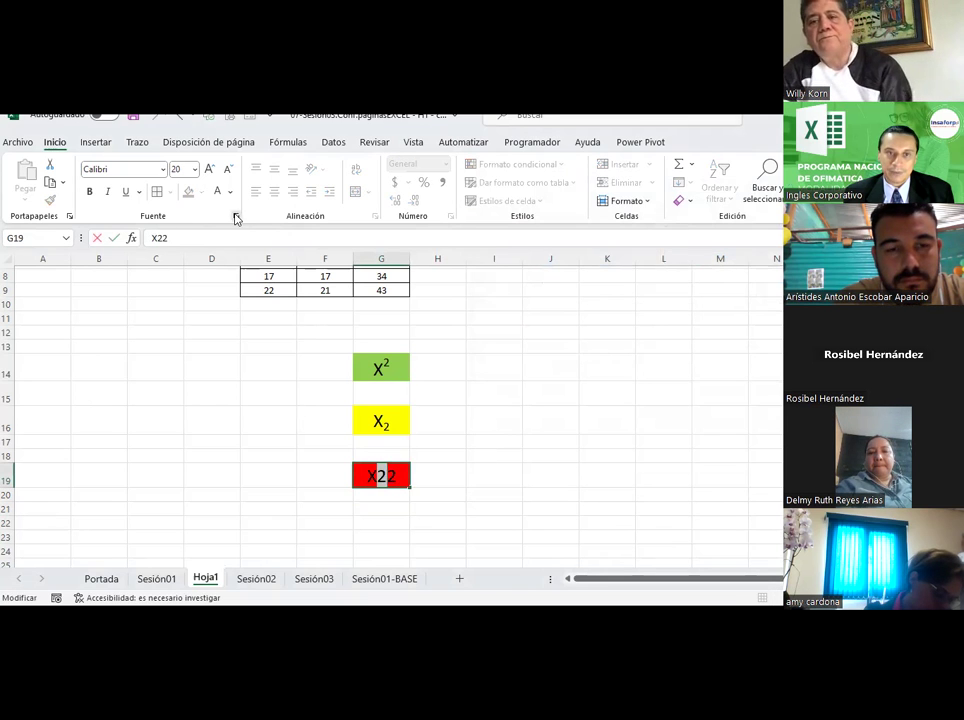
pyautogui.click(236, 216)
pyautogui.click(485, 379)
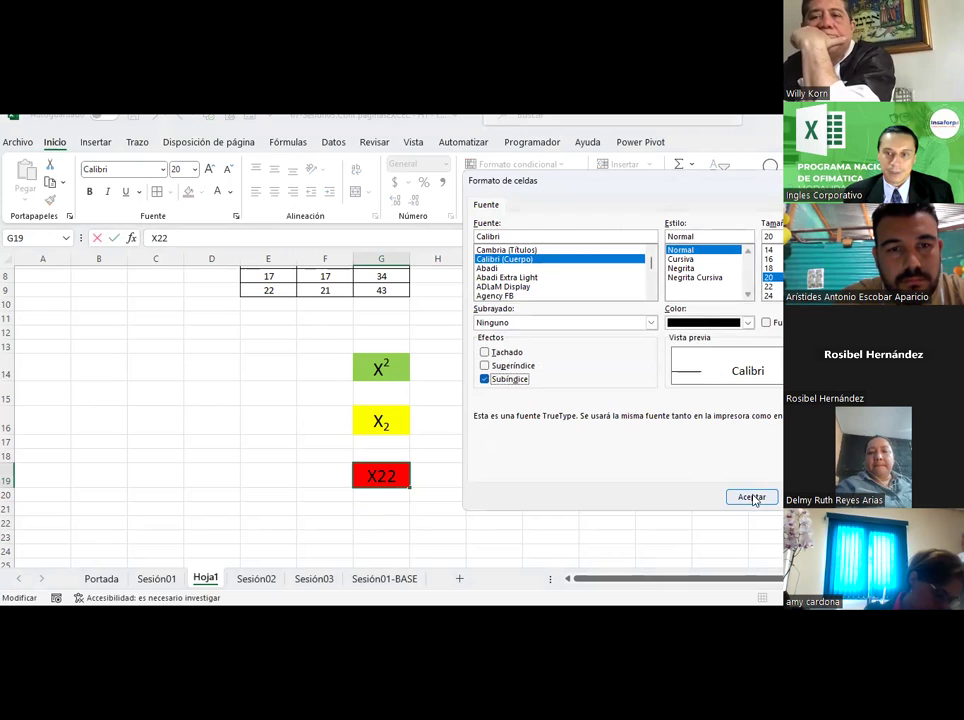
pyautogui.click(754, 498)
pyautogui.click(506, 540)
# Step: Make the last 2 of X22 in G19 a superscript
pyautogui.click(384, 476)
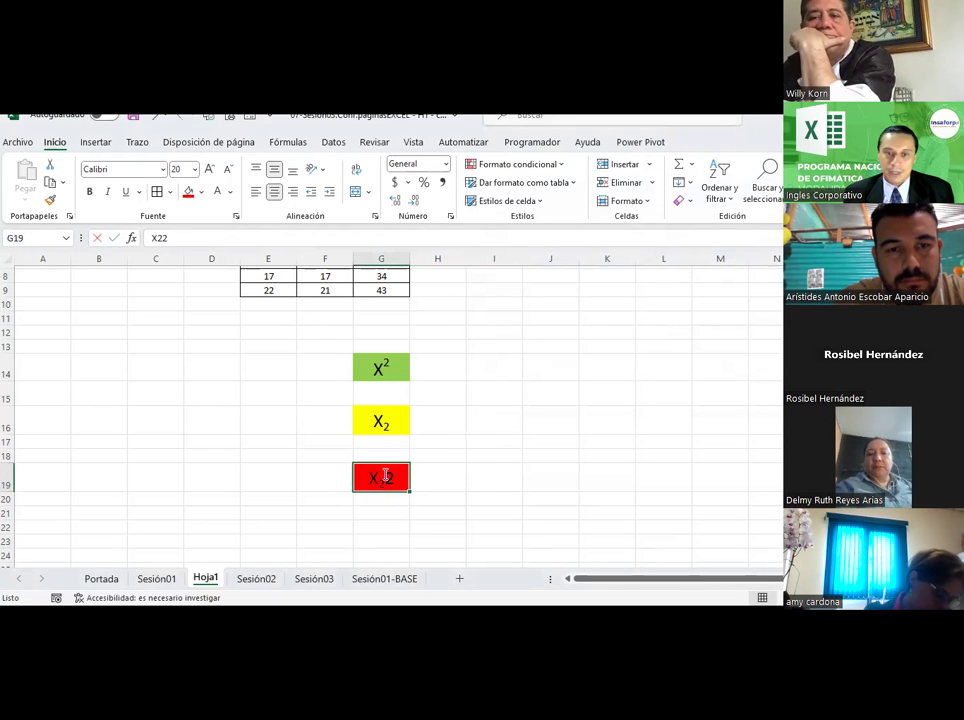
pyautogui.doubleClick(386, 476)
pyautogui.moveTo(386, 476); pyautogui.dragTo(396, 476)
pyautogui.click(236, 216)
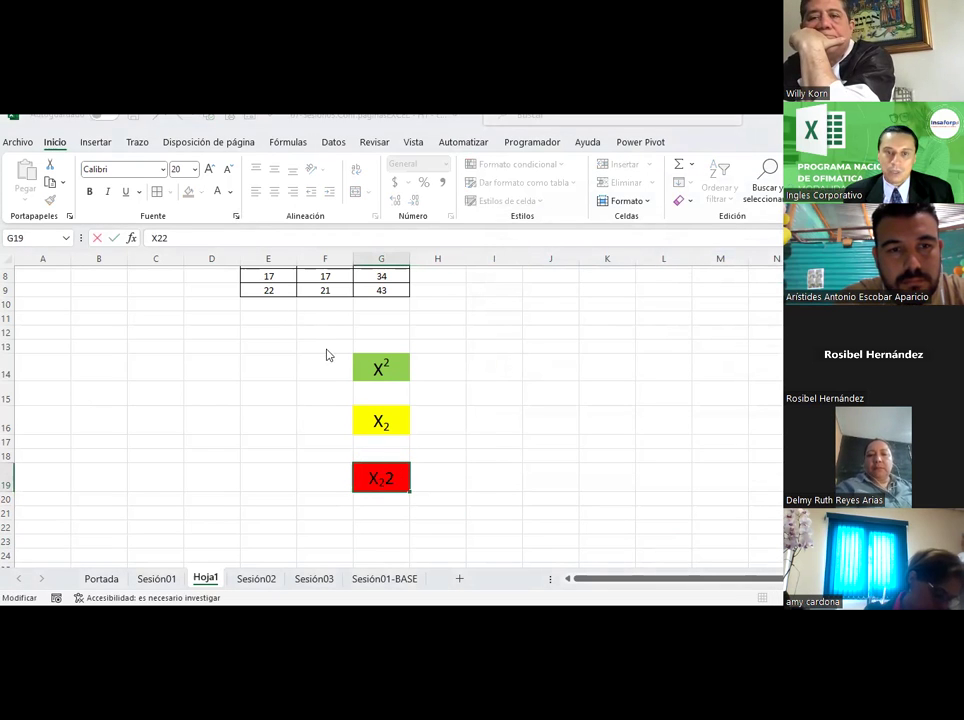
pyautogui.click(485, 365)
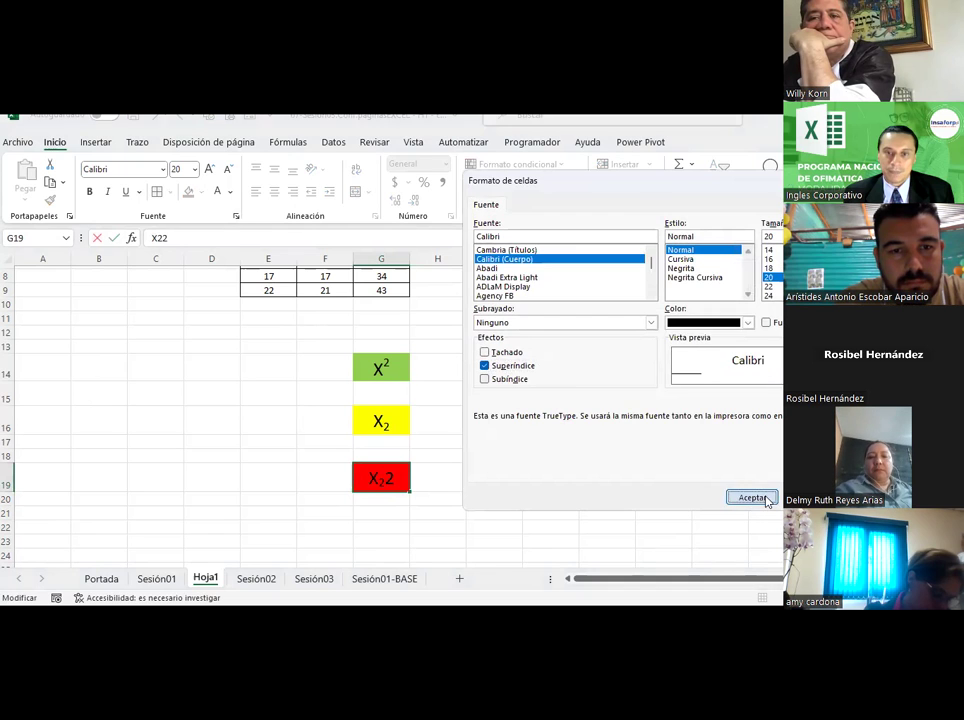
pyautogui.click(766, 499)
pyautogui.click(720, 497)
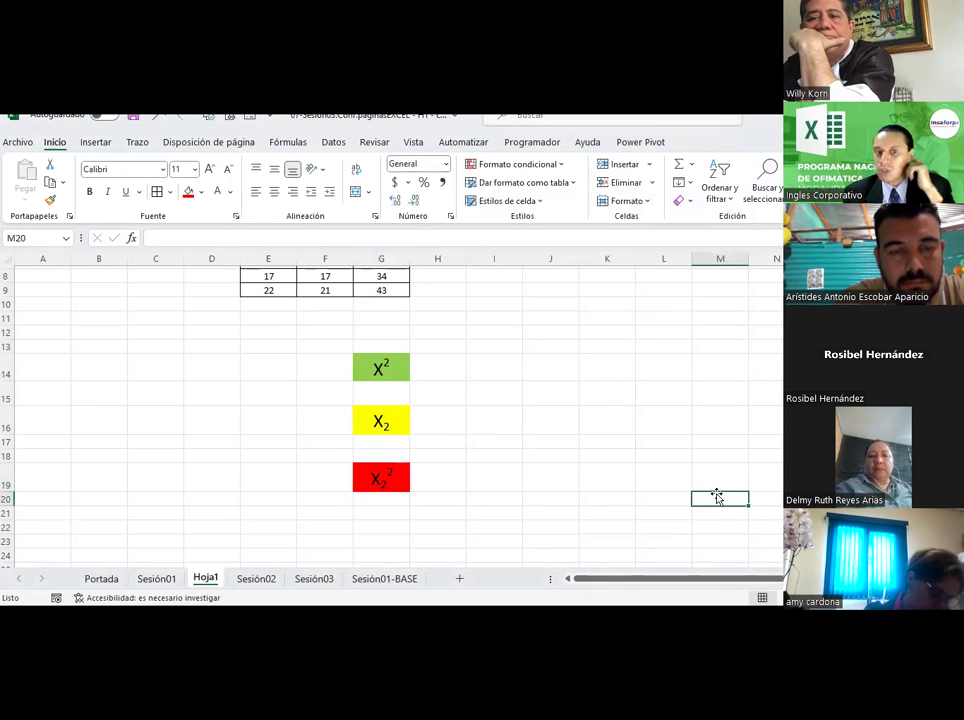
pyautogui.click(644, 444)
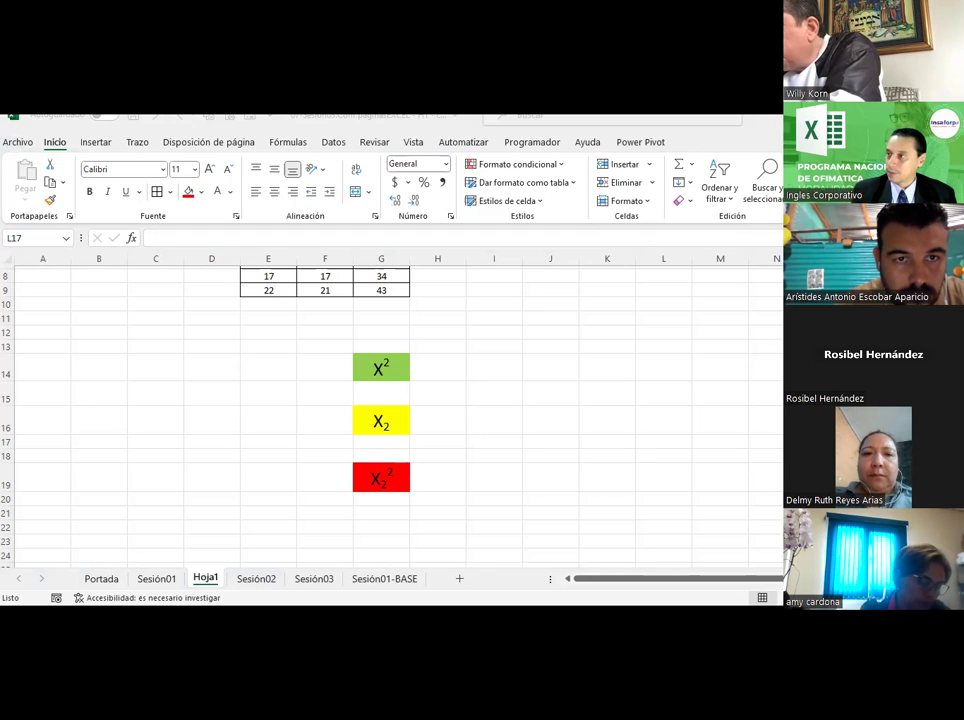
# Step: Apply Bordes externos to the green G14, yellow G16 and red G19 cells
pyautogui.click(496, 370)
pyautogui.click(403, 368)
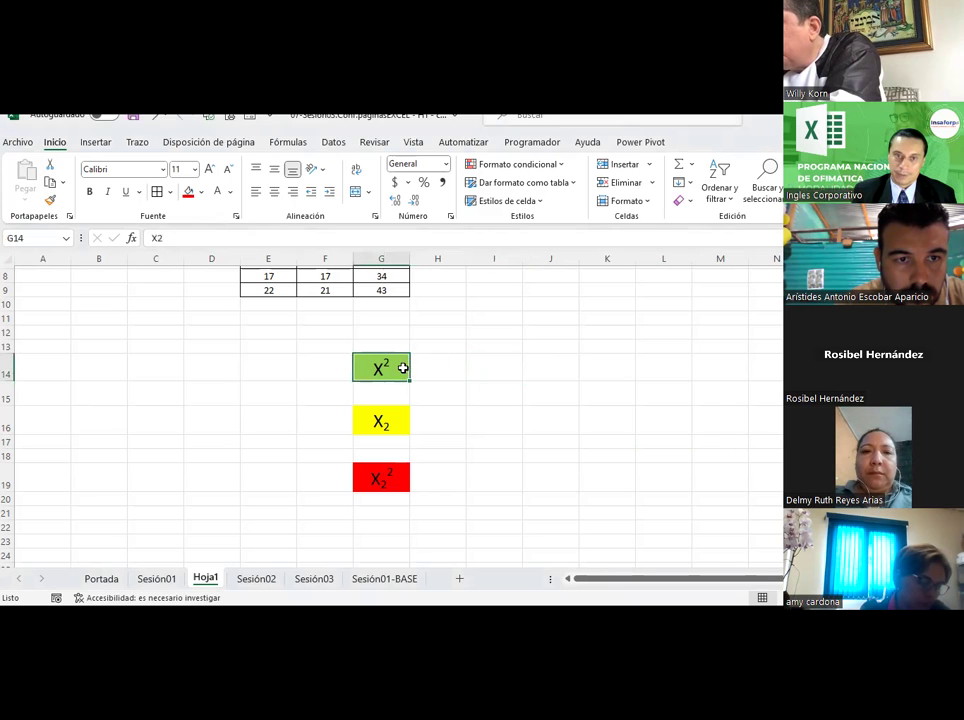
pyautogui.click(172, 192)
pyautogui.click(205, 352)
pyautogui.click(361, 421)
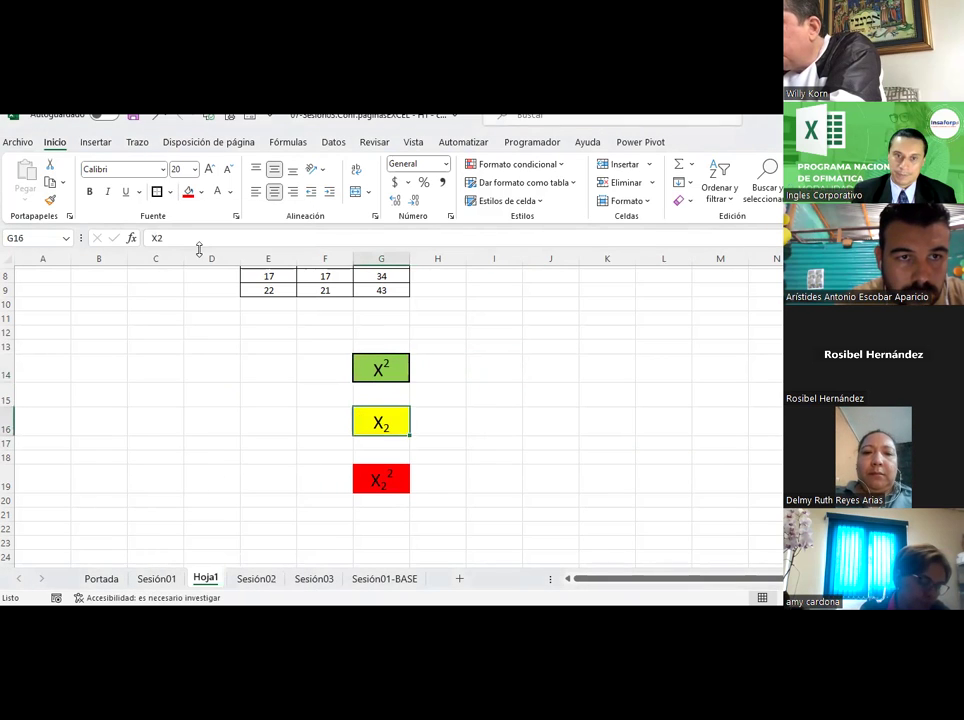
pyautogui.click(156, 192)
pyautogui.click(398, 480)
pyautogui.click(156, 192)
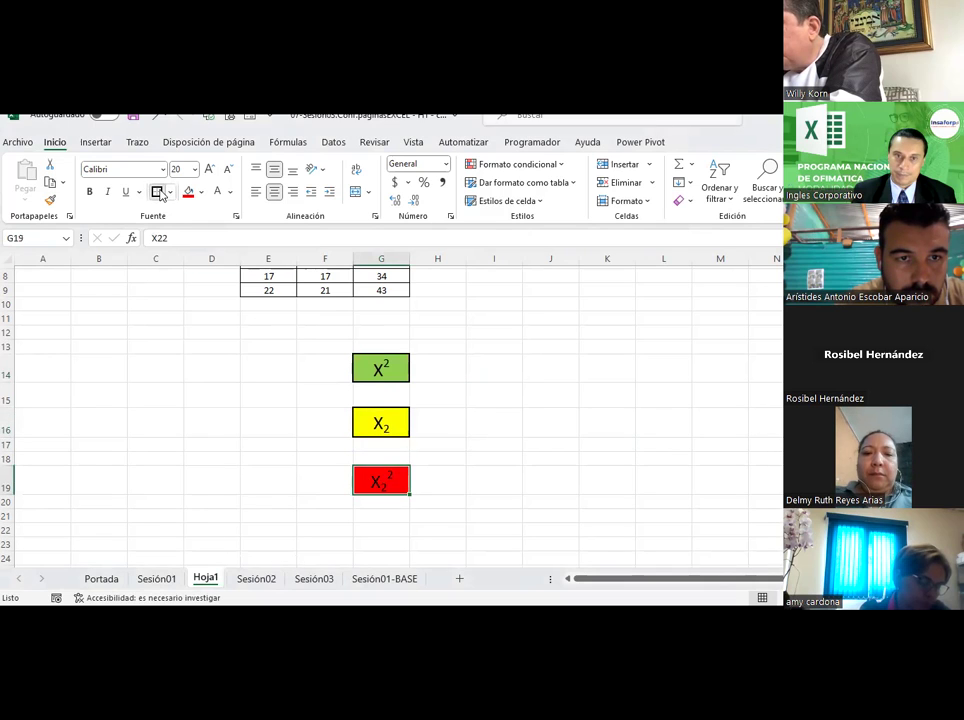
pyautogui.click(483, 421)
pyautogui.click(395, 362)
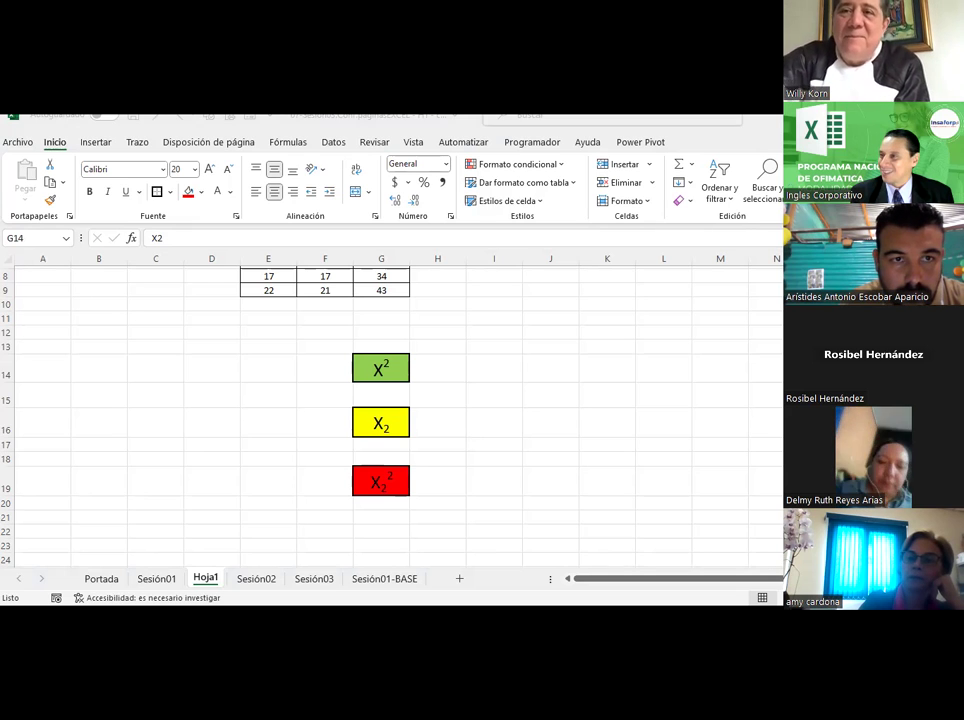
pyautogui.click(616, 400)
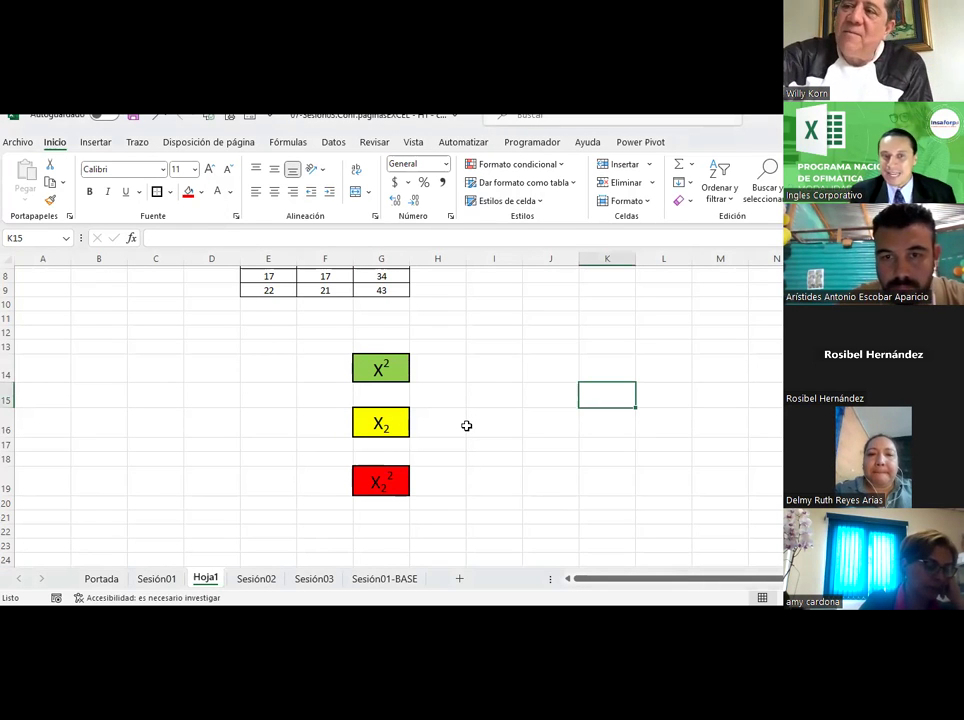
# Step: Set the E4:G4 header text orientation back to 0 degrees
pyautogui.scroll(3, 464, 425)
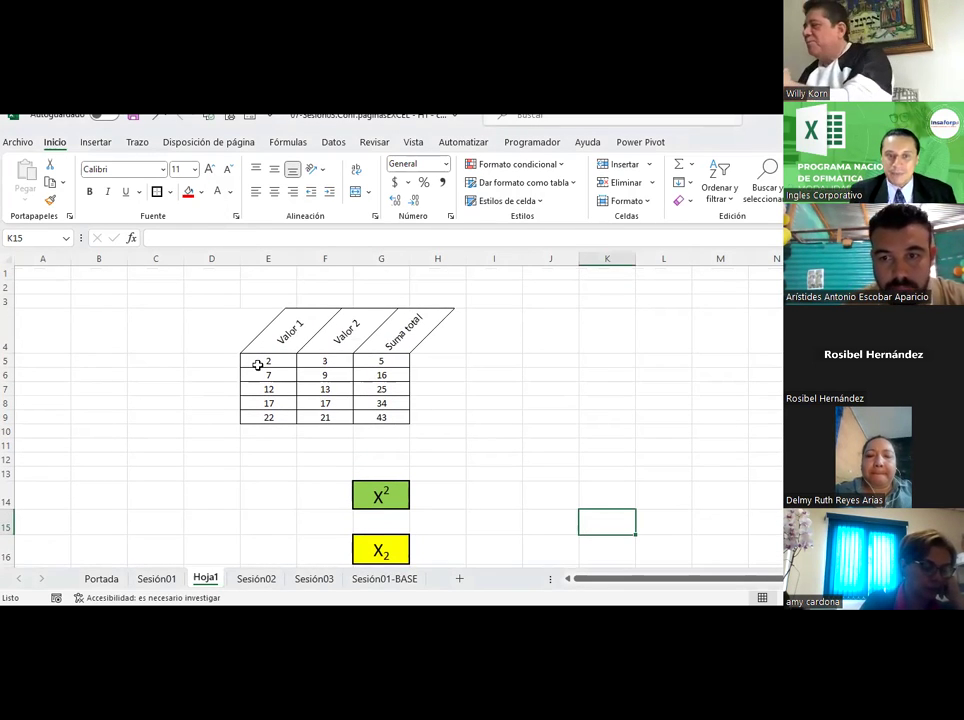
pyautogui.moveTo(271, 337); pyautogui.dragTo(368, 337)
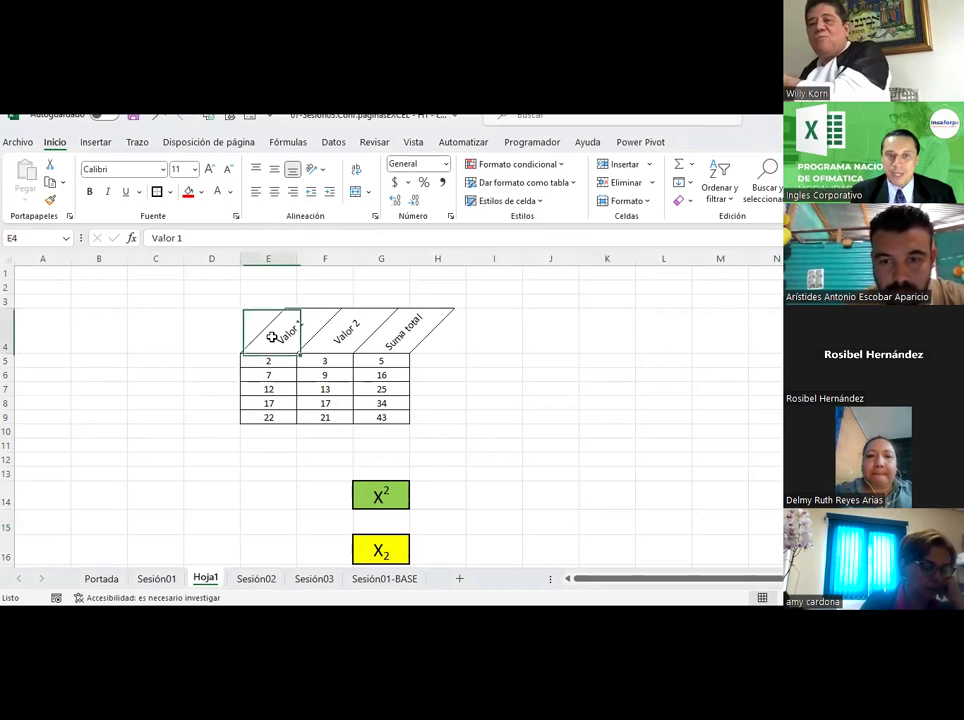
pyautogui.rightClick(336, 330)
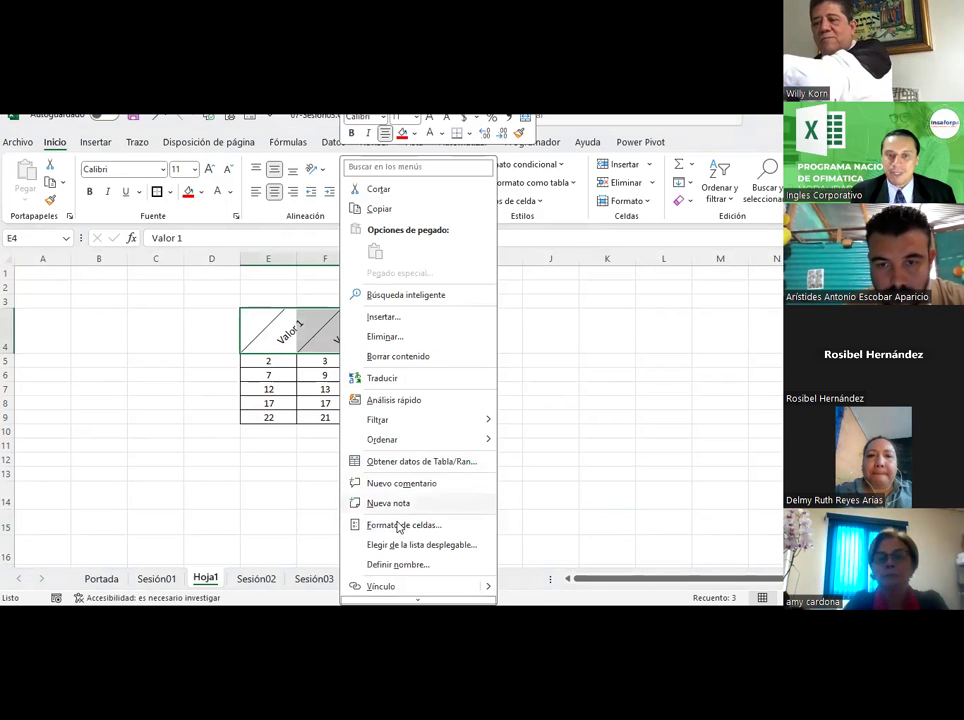
pyautogui.click(399, 525)
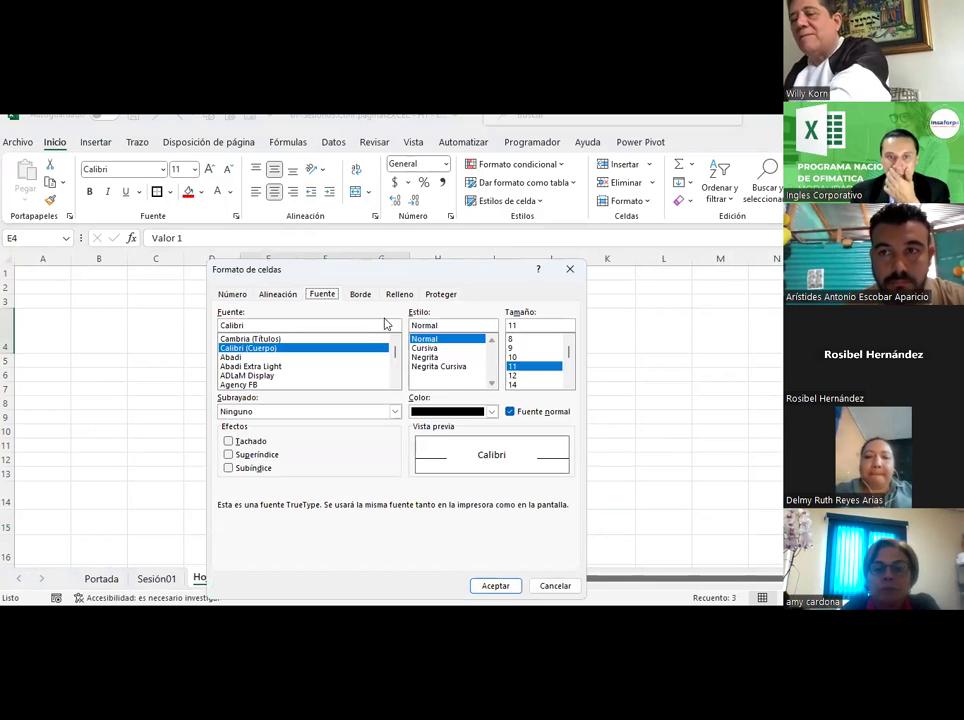
pyautogui.click(288, 295)
pyautogui.click(566, 373)
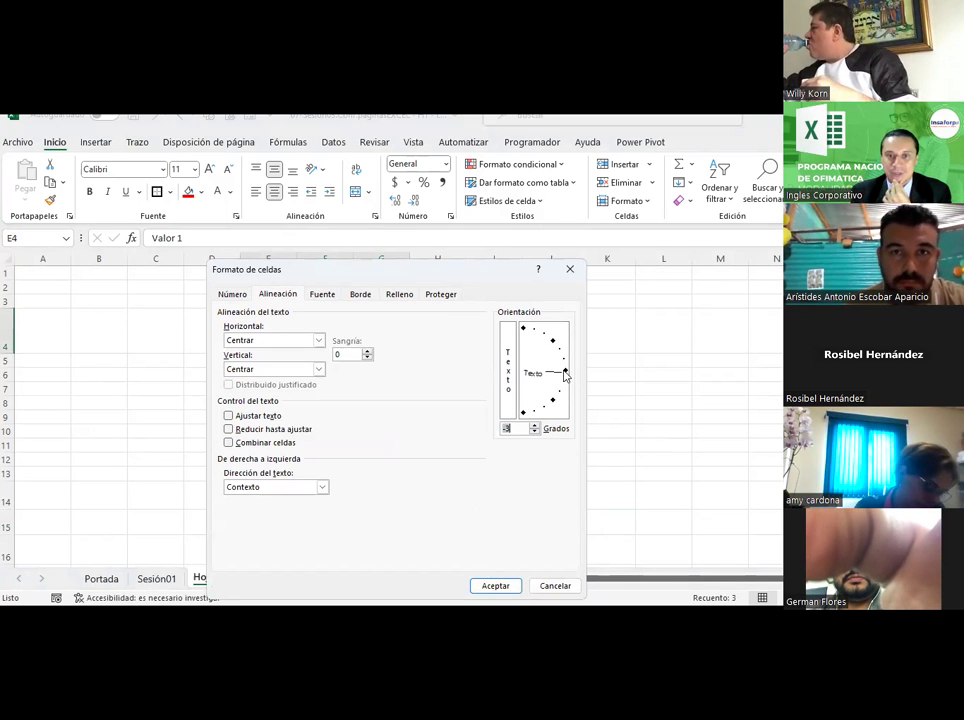
# Step: Give the headers a yellow fine-grid pattern fill and apply the formatting
pyautogui.click(359, 294)
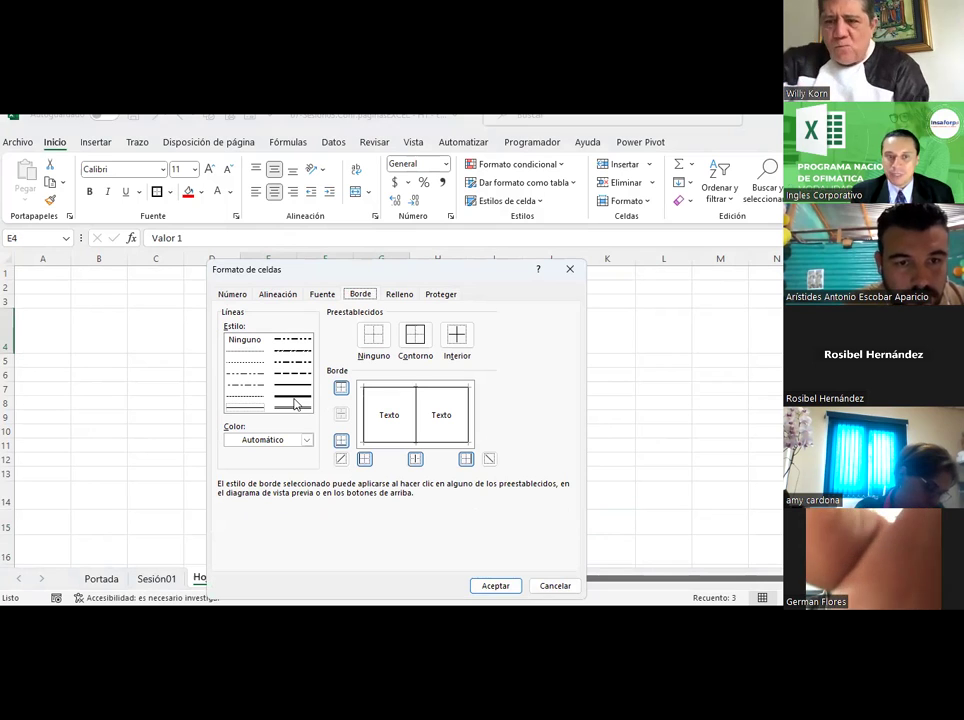
pyautogui.click(399, 294)
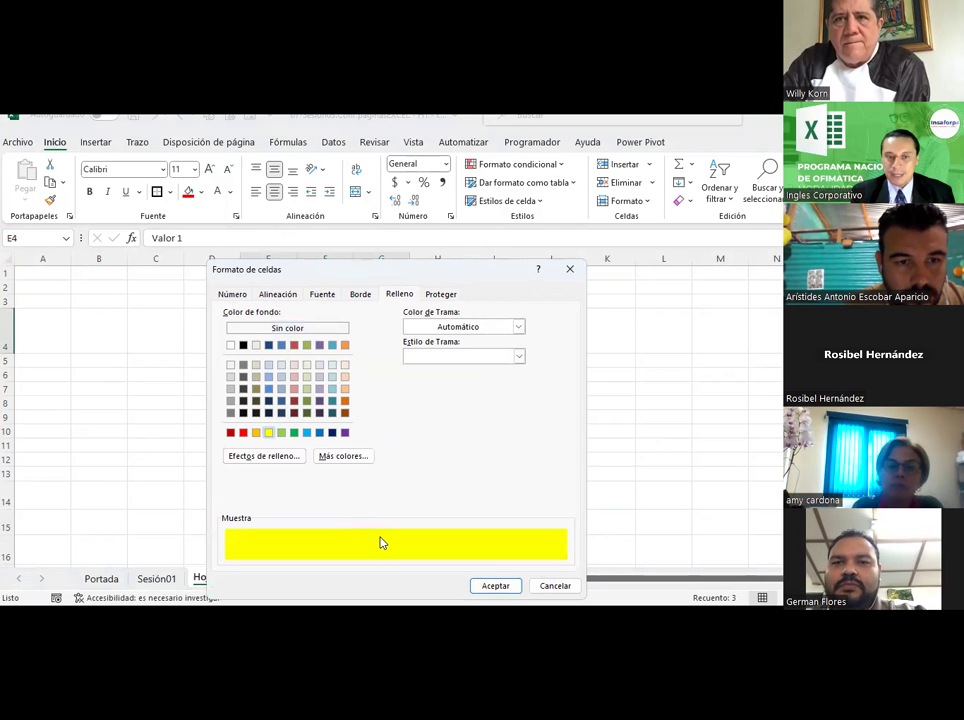
pyautogui.click(518, 326)
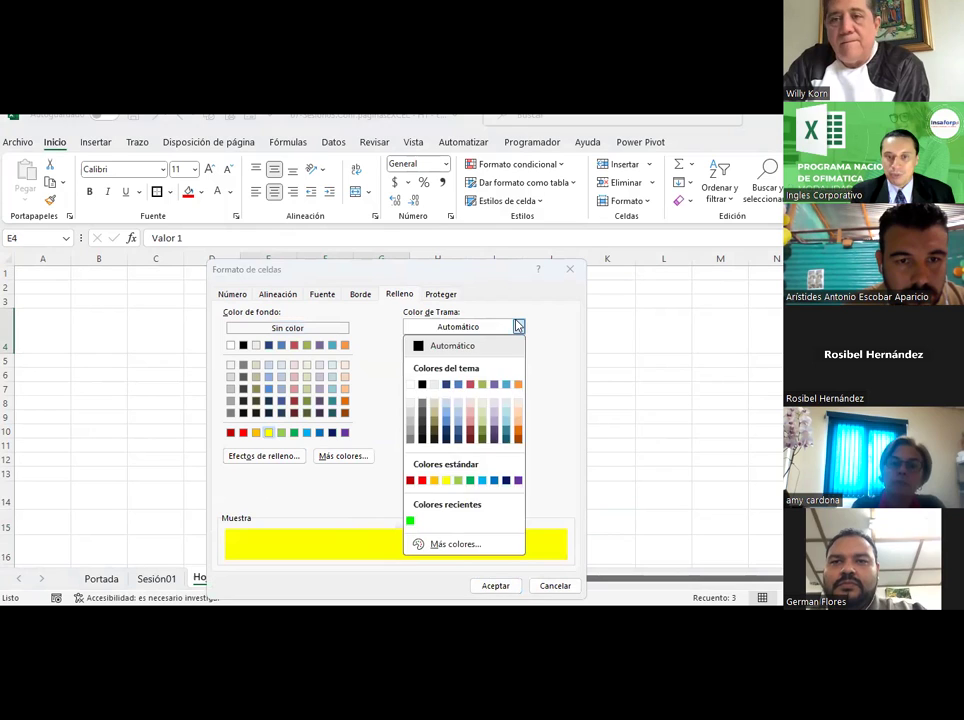
pyautogui.click(518, 326)
pyautogui.click(518, 357)
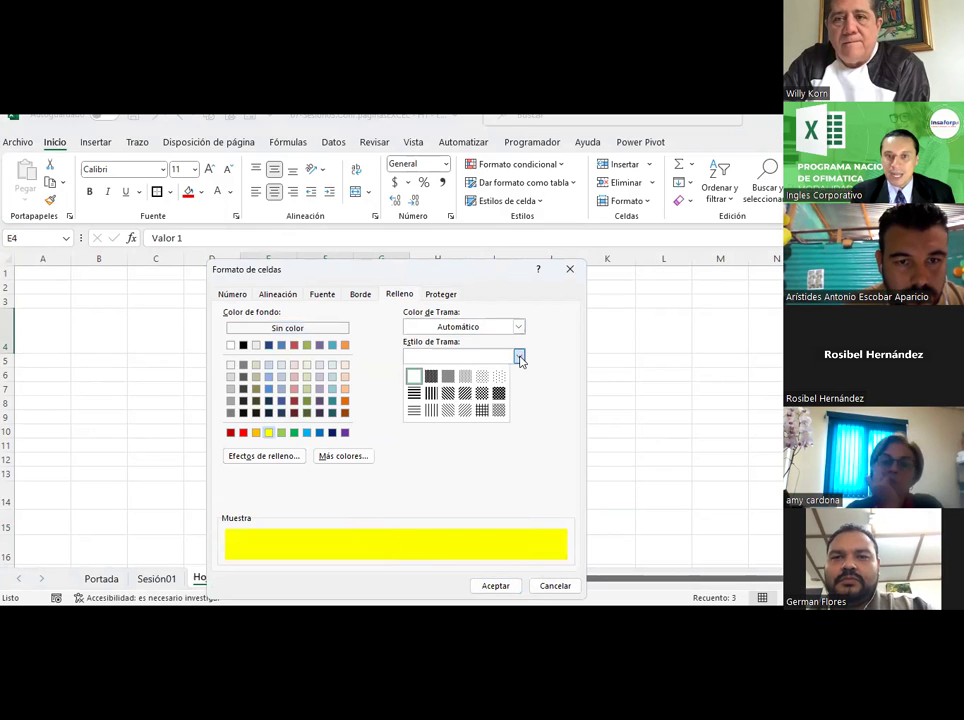
pyautogui.click(480, 411)
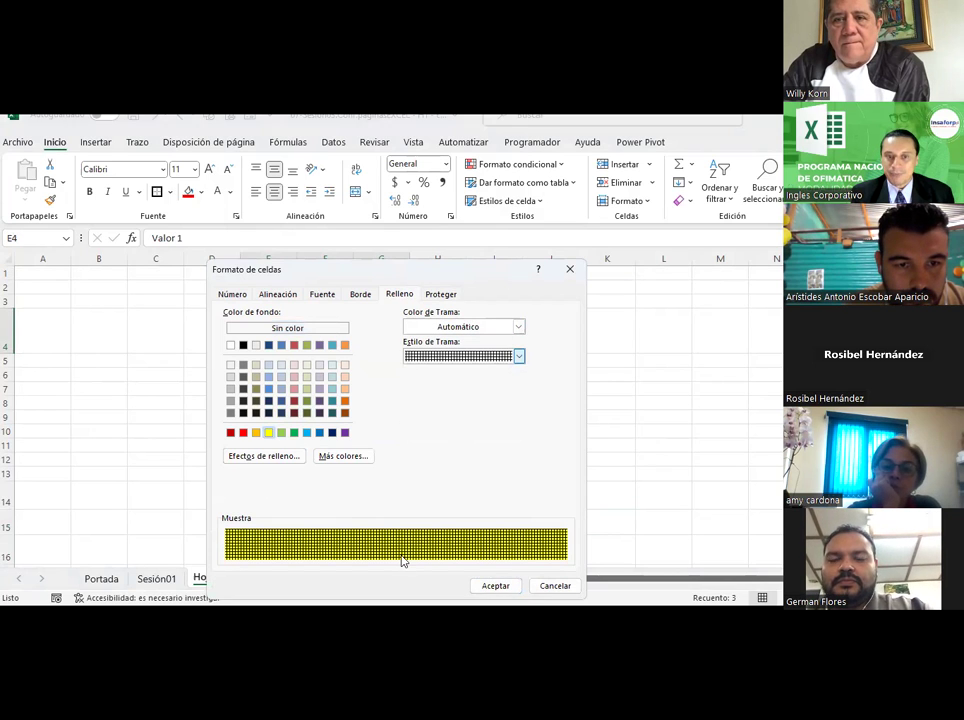
pyautogui.click(433, 296)
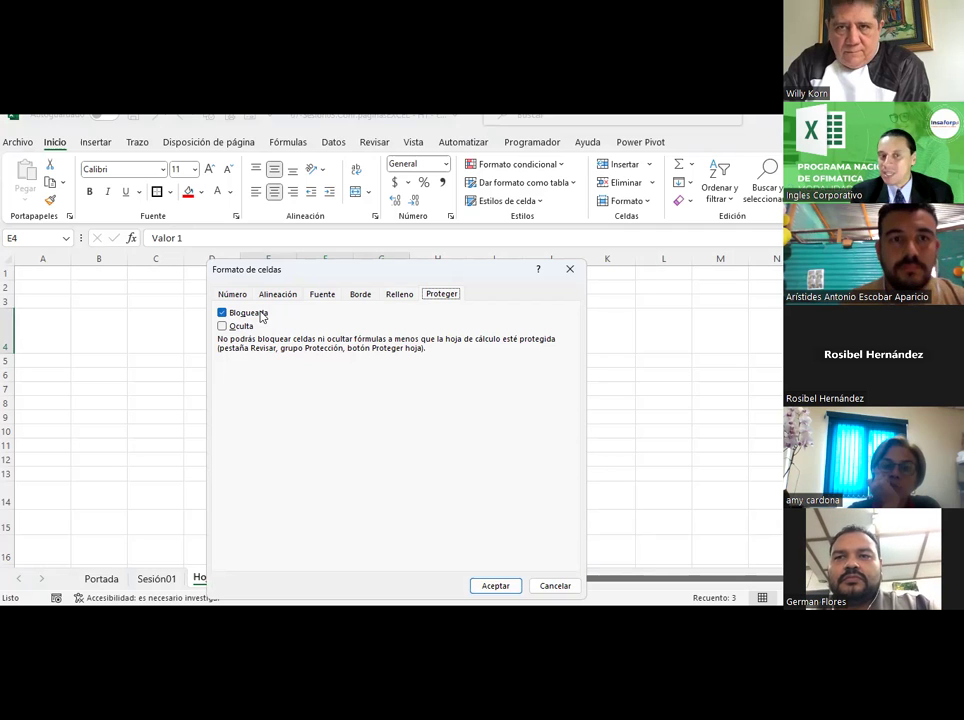
pyautogui.click(495, 586)
pyautogui.click(576, 400)
pyautogui.moveTo(282, 316); pyautogui.dragTo(402, 316)
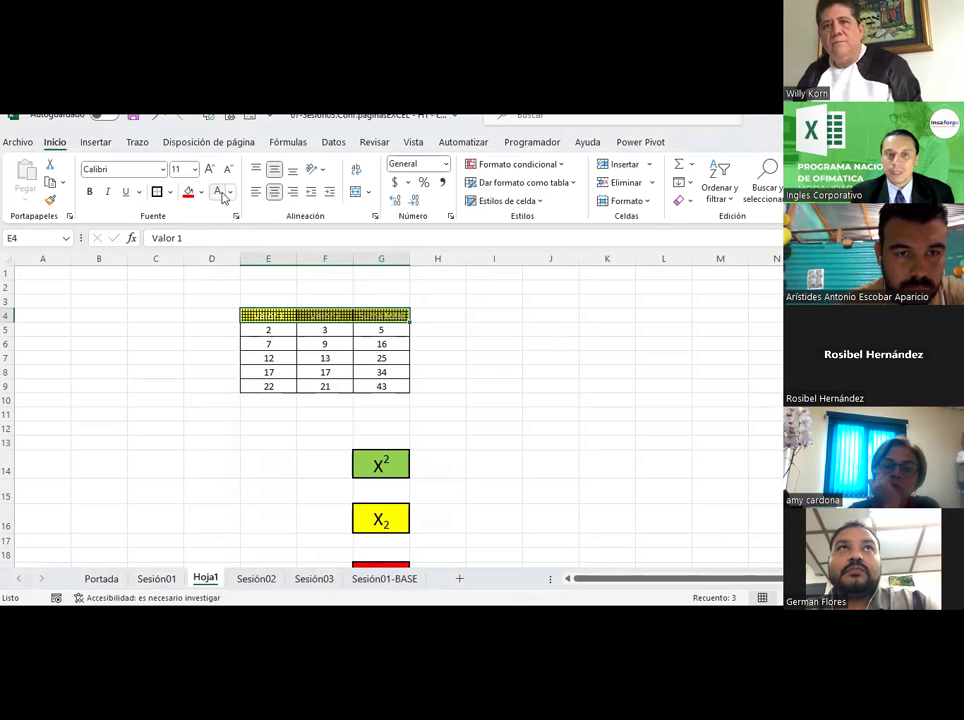
# Step: Make the Valor 1, Valor 2 and Suma total header text dark blue
pyautogui.click(230, 193)
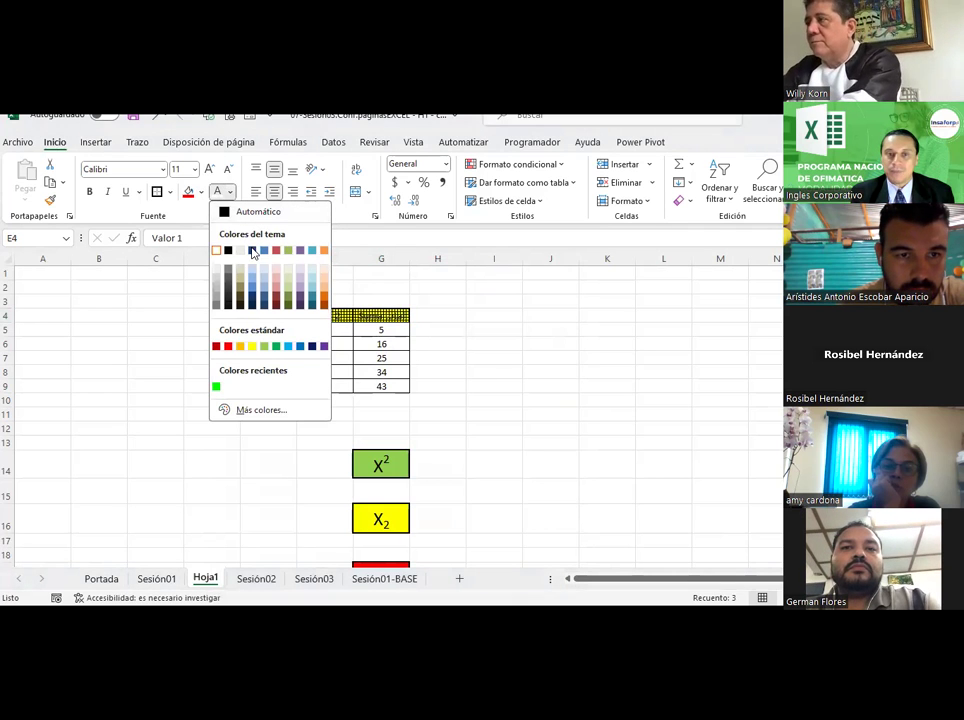
pyautogui.click(312, 346)
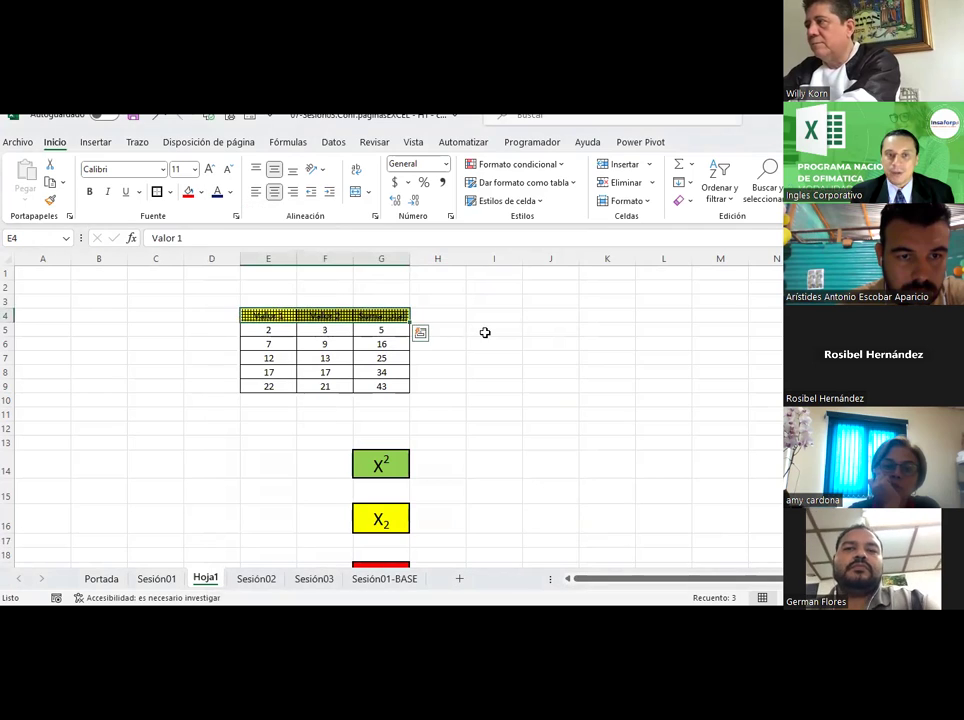
pyautogui.click(485, 332)
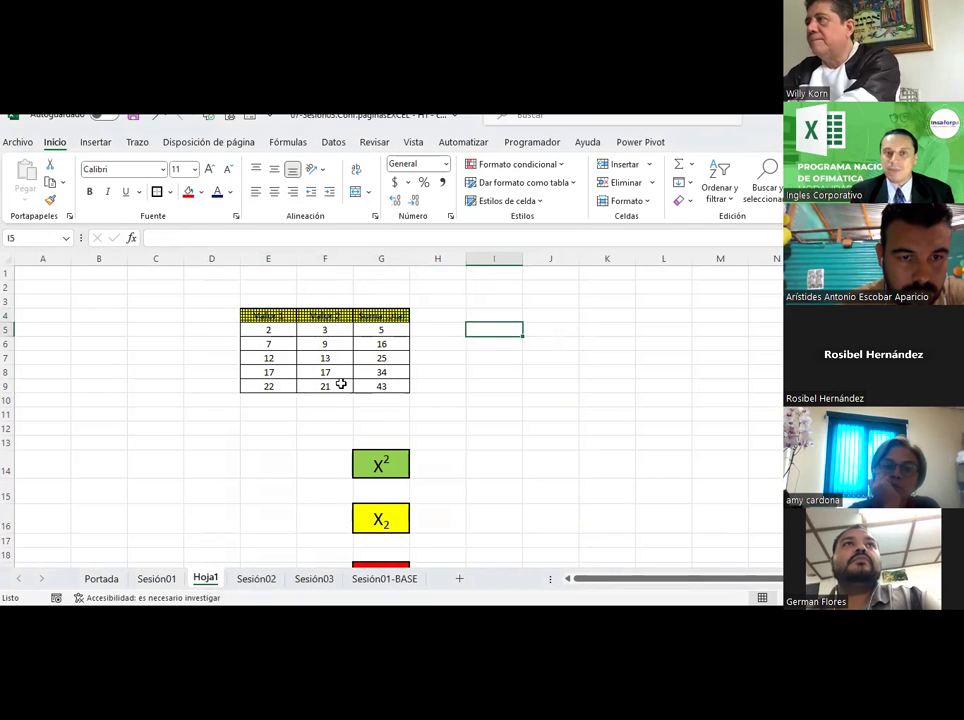
pyautogui.click(451, 218)
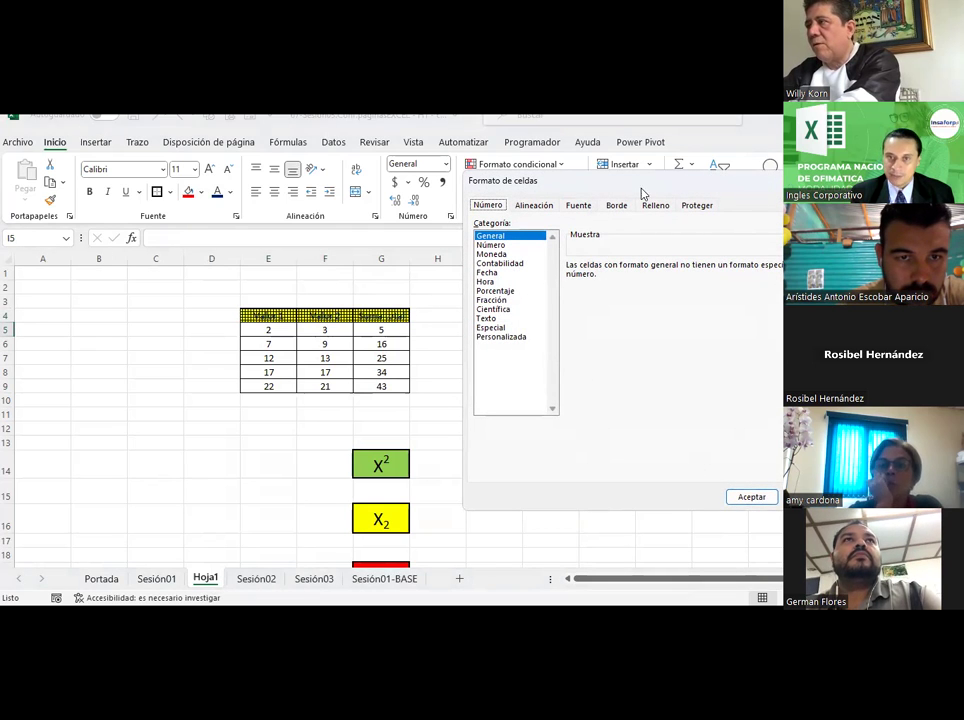
pyautogui.press('Escape')
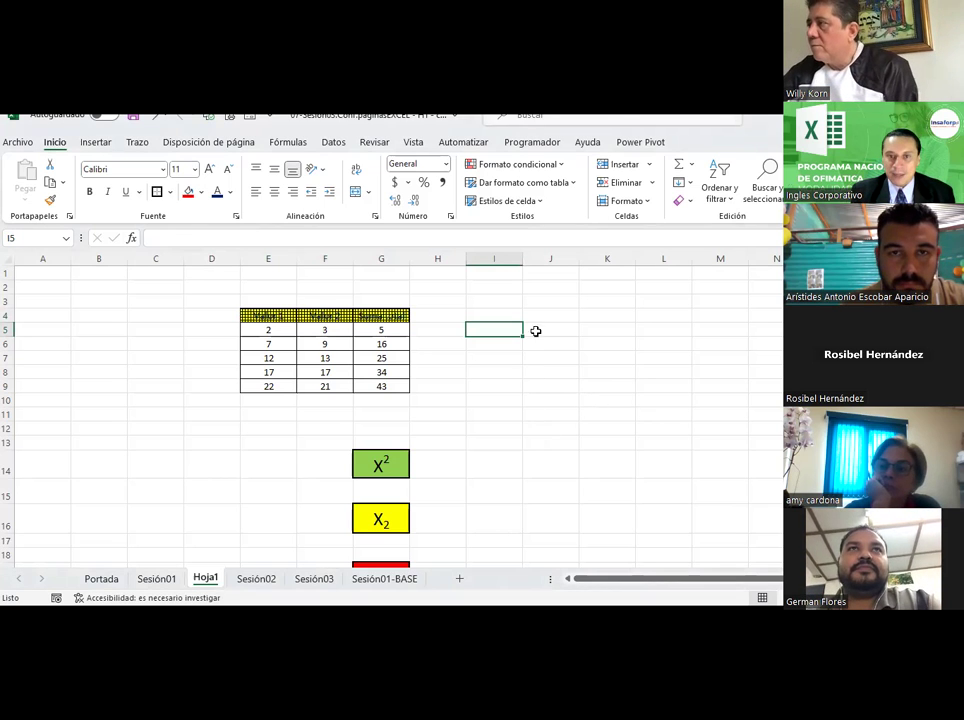
# Step: Merge L10:N12 into one centred cell and enter the title 'Menú'
pyautogui.moveTo(536, 329)
pyautogui.mouseDown()
pyautogui.moveTo(810, 495)
pyautogui.moveTo(740, 525)
pyautogui.mouseUp()
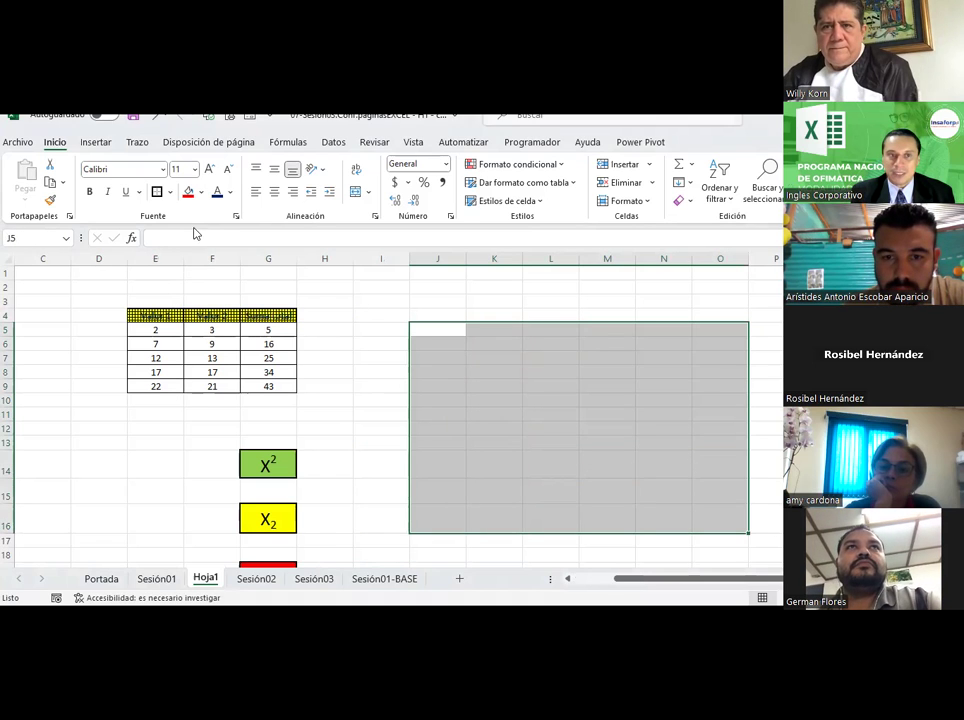
pyautogui.click(202, 192)
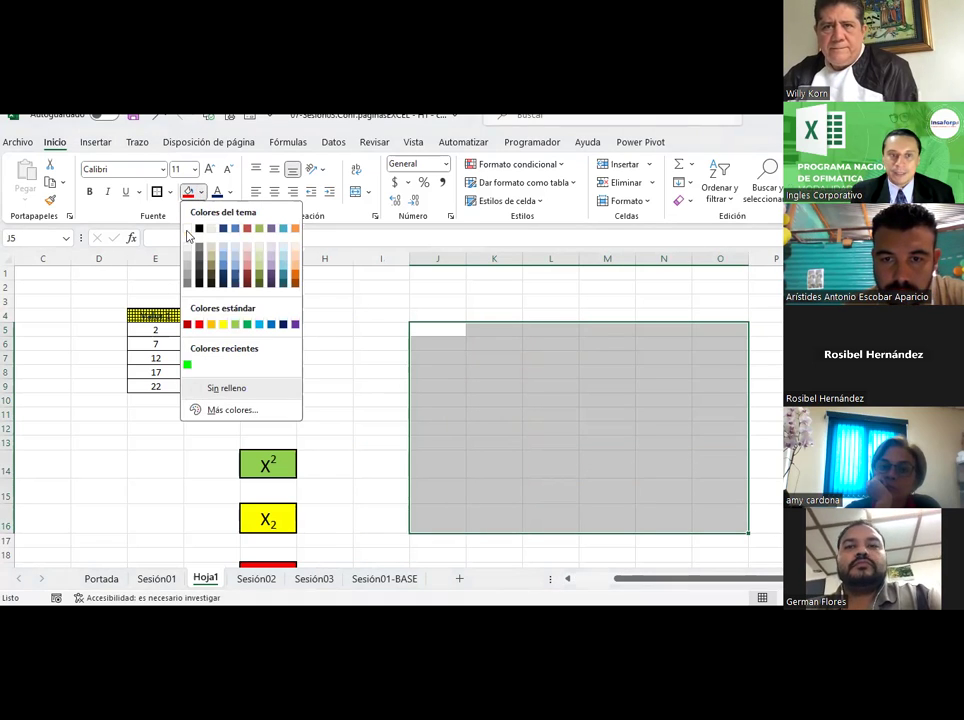
pyautogui.press('Escape')
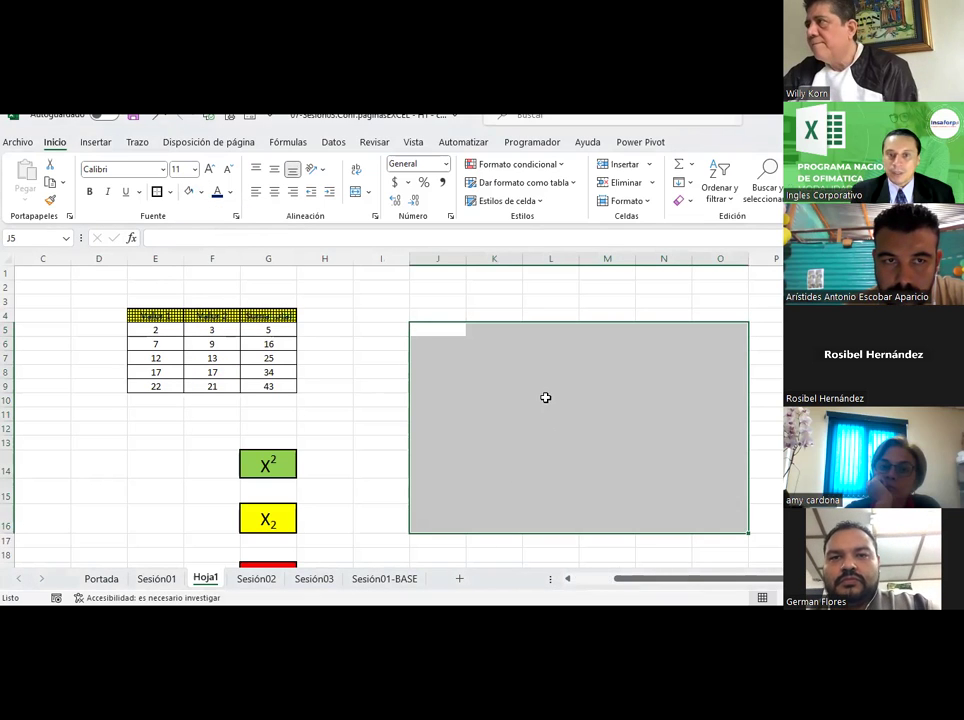
pyautogui.click(545, 397)
pyautogui.moveTo(565, 410); pyautogui.dragTo(662, 430)
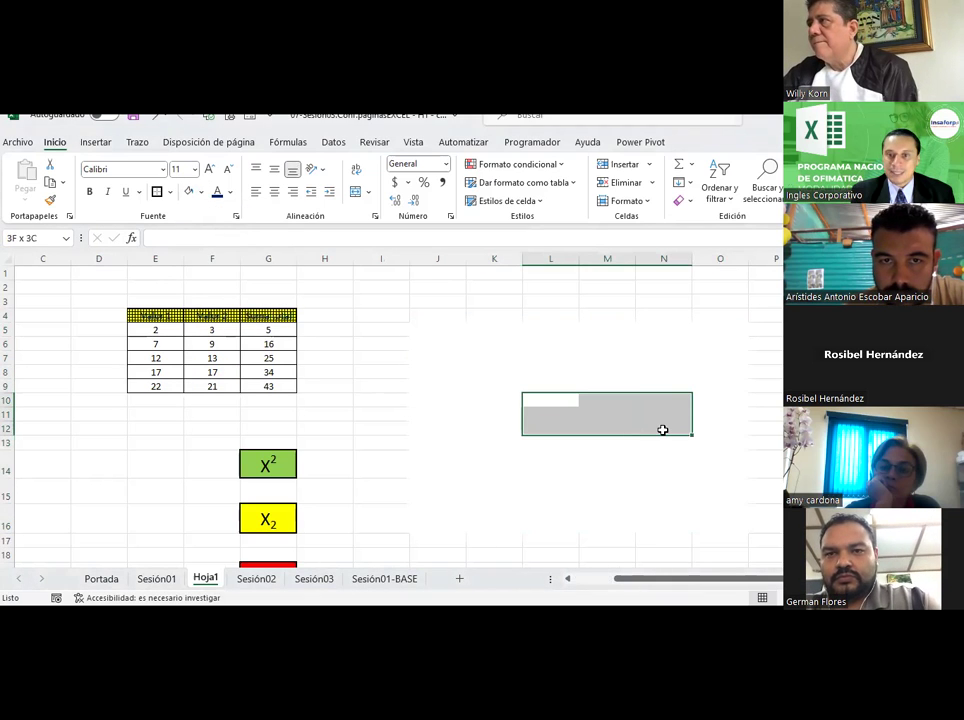
pyautogui.click(354, 193)
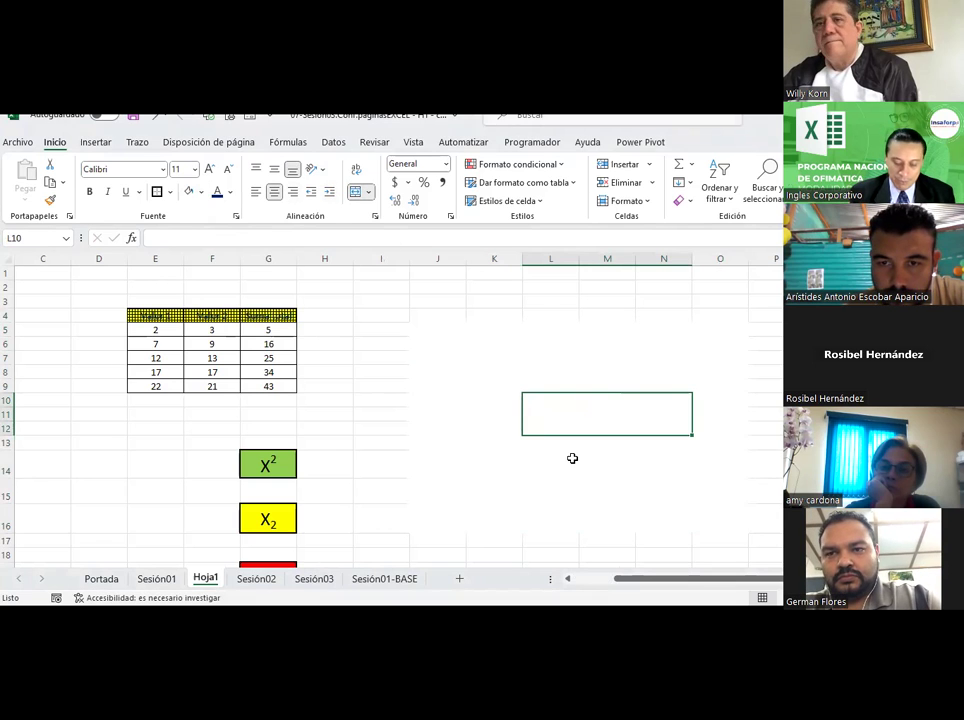
pyautogui.write('mEnú')
pyautogui.press('Return')
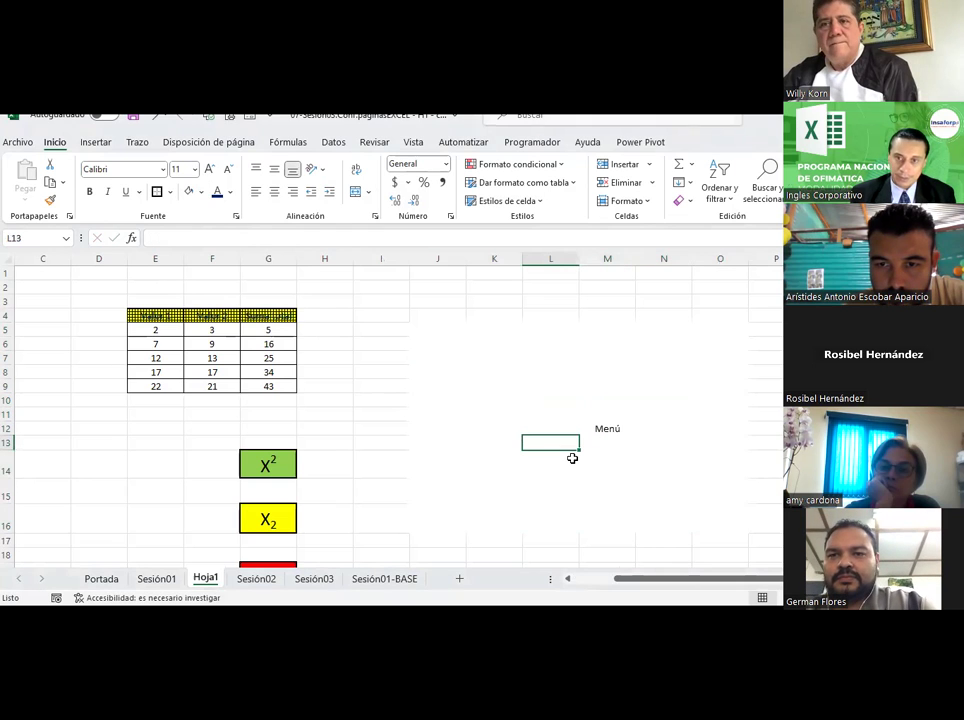
# Step: Centre 'Menú' vertically, make it bold and enlarge its font three sizes
pyautogui.click(585, 428)
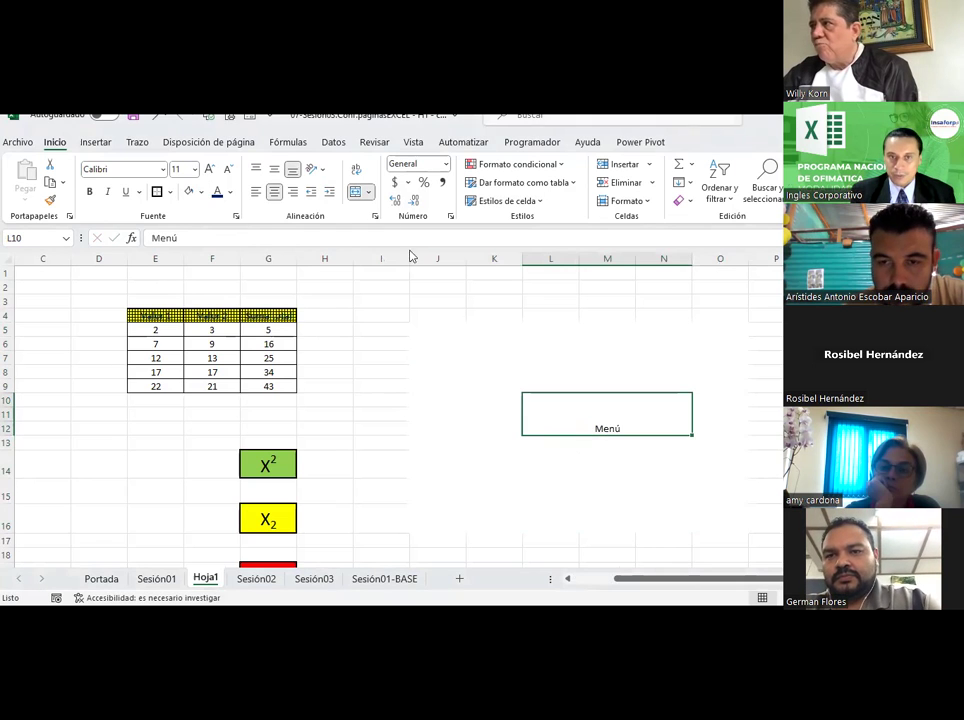
pyautogui.click(276, 170)
pyautogui.click(89, 191)
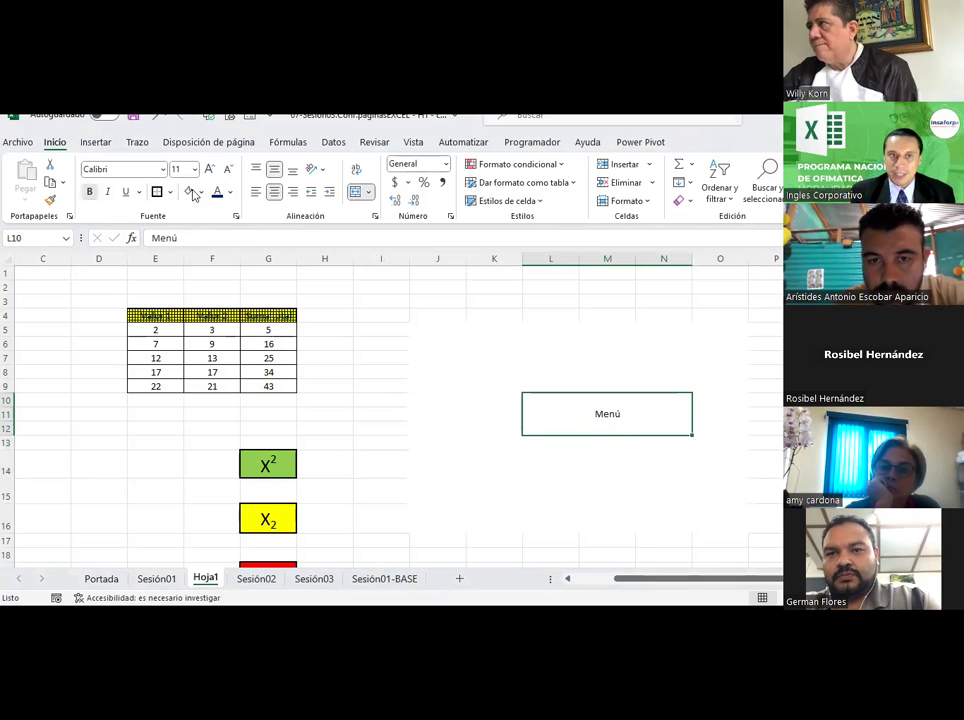
pyautogui.click(209, 169)
pyautogui.click(209, 169)
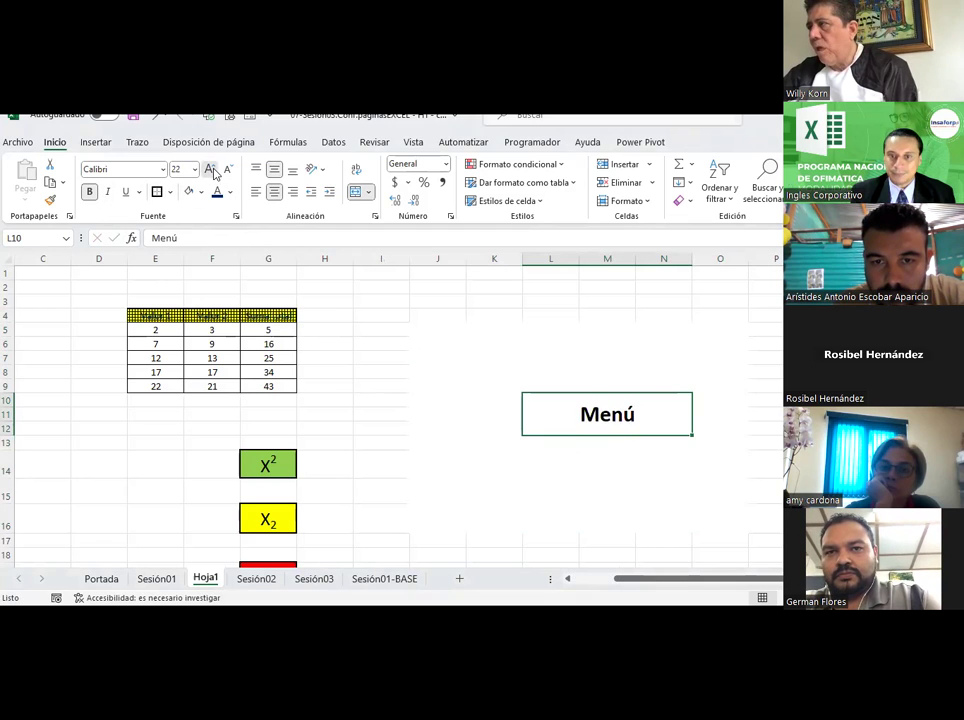
pyautogui.click(209, 169)
pyautogui.click(705, 471)
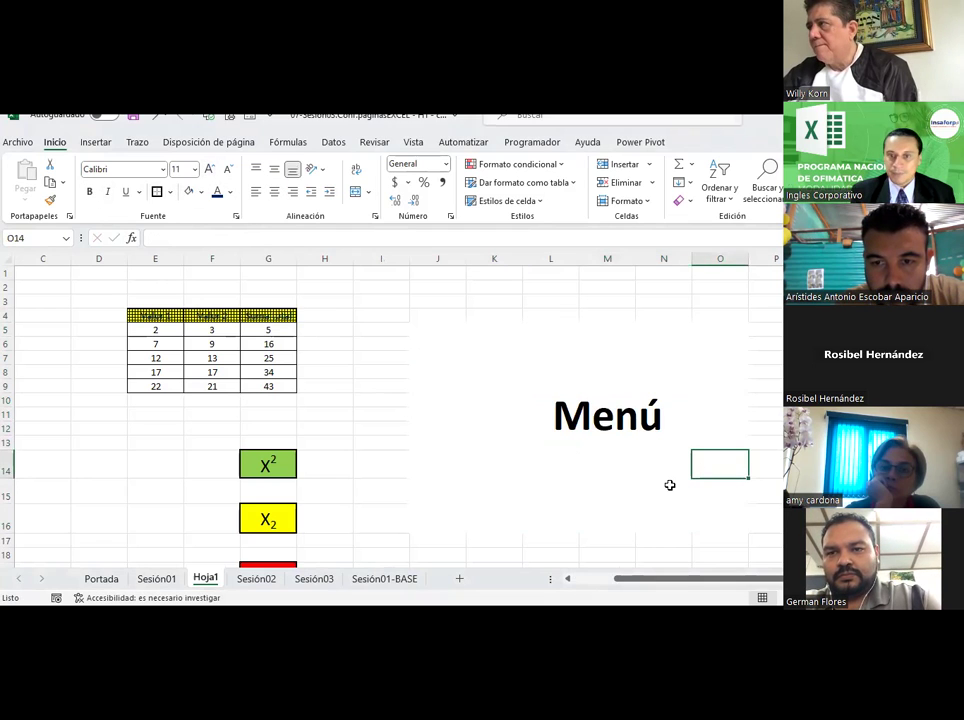
pyautogui.click(632, 416)
# Step: Give the Menú cell bottom, top and side borders through Formato de celdas
pyautogui.rightClick(632, 416)
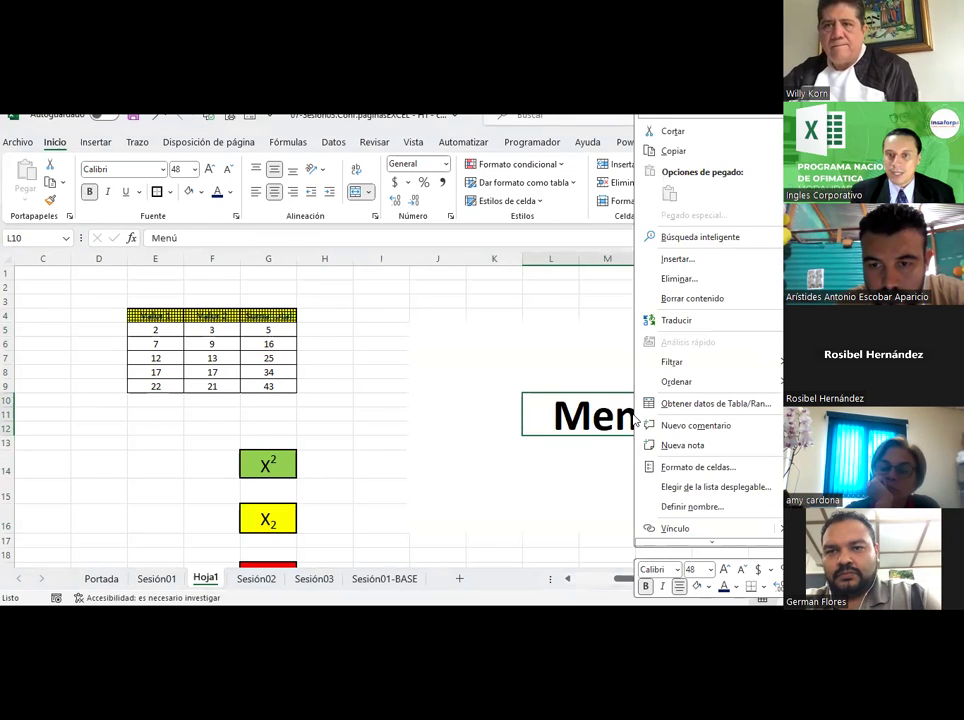
pyautogui.click(697, 470)
pyautogui.moveTo(645, 273)
pyautogui.mouseDown()
pyautogui.moveTo(577, 285)
pyautogui.moveTo(122, 270)
pyautogui.mouseUp()
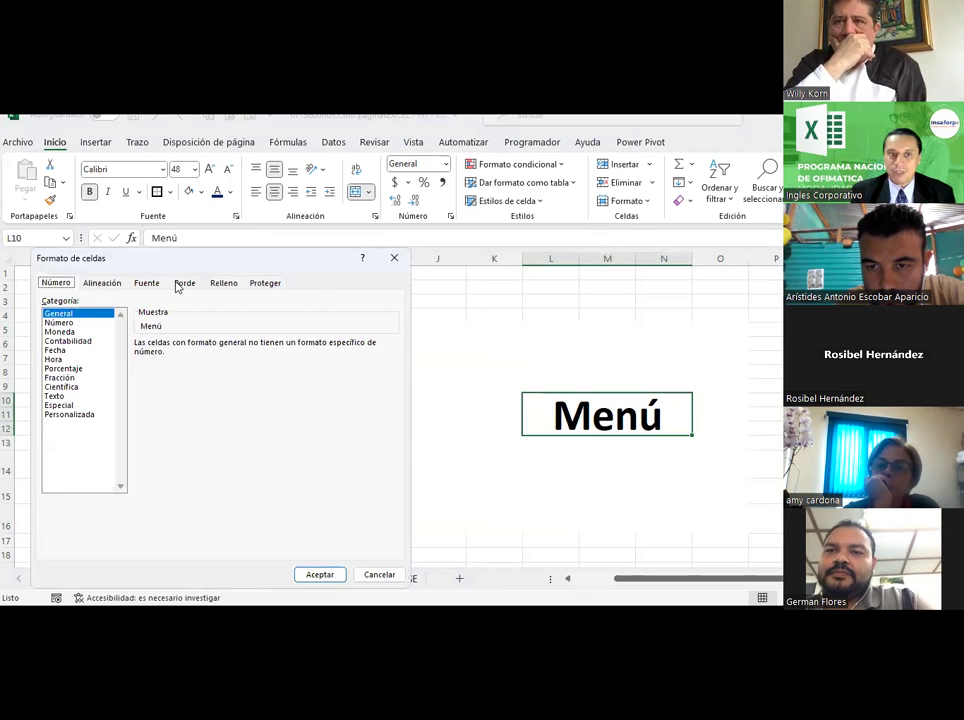
pyautogui.click(177, 285)
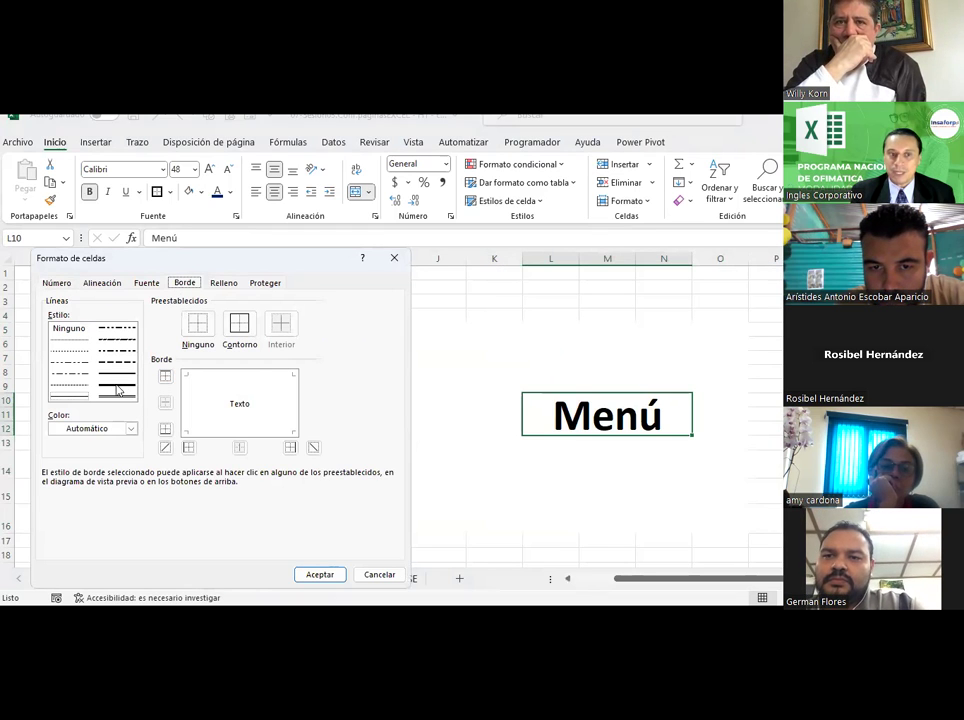
pyautogui.click(232, 431)
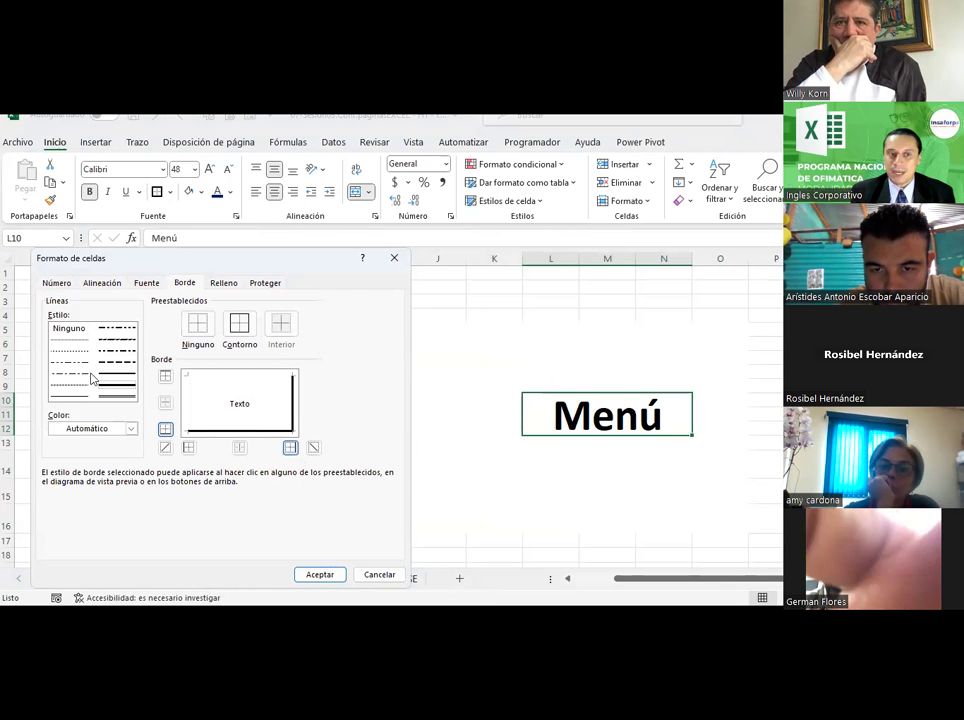
pyautogui.click(205, 374)
pyautogui.click(187, 400)
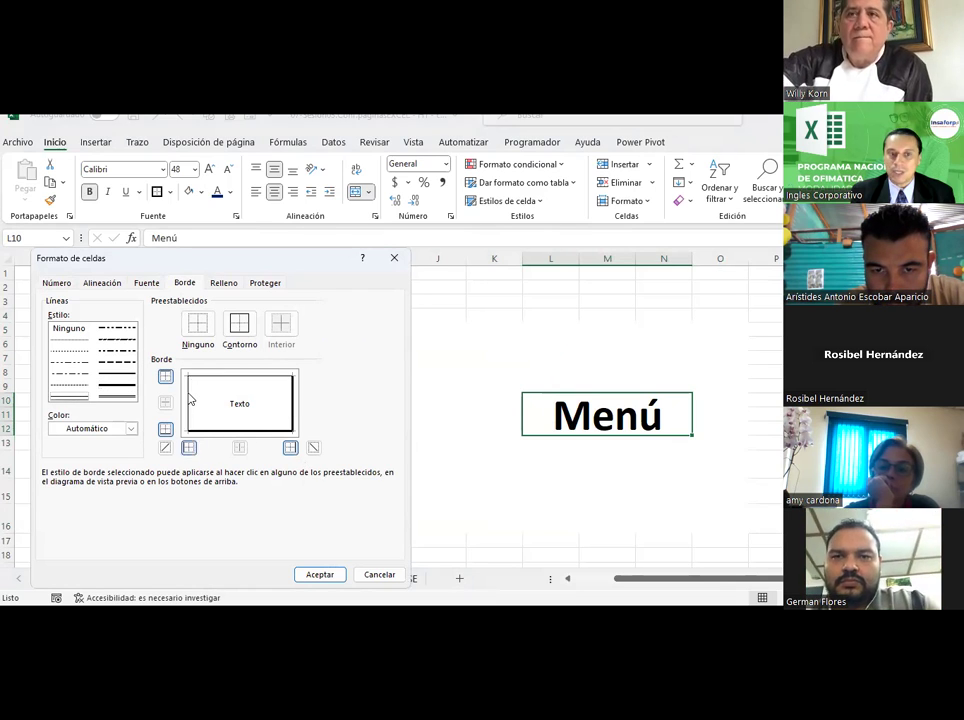
pyautogui.click(321, 575)
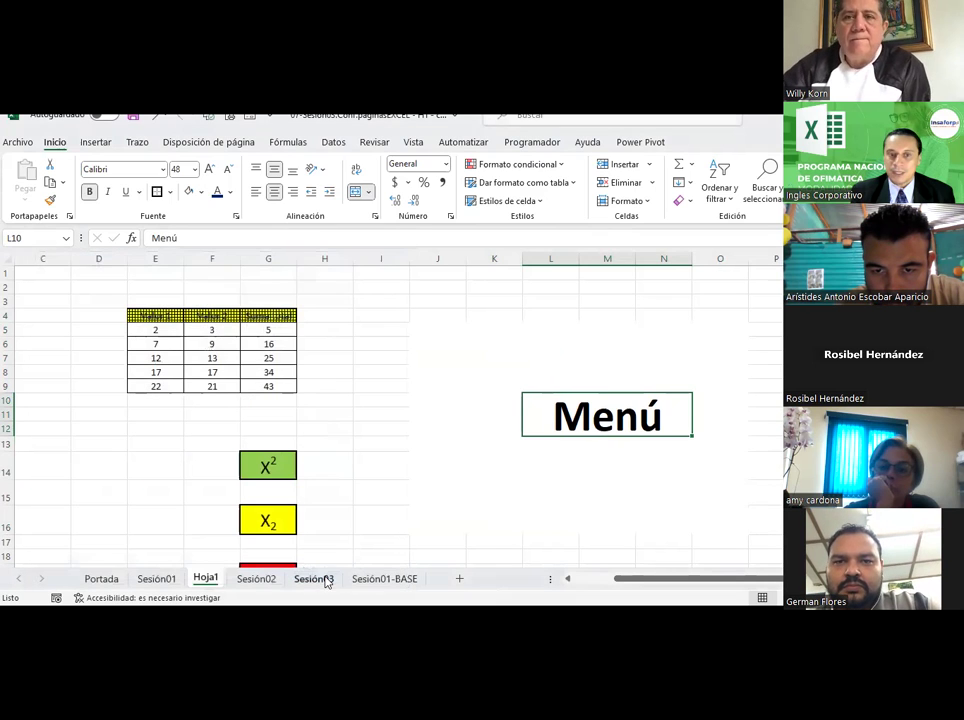
pyautogui.click(736, 490)
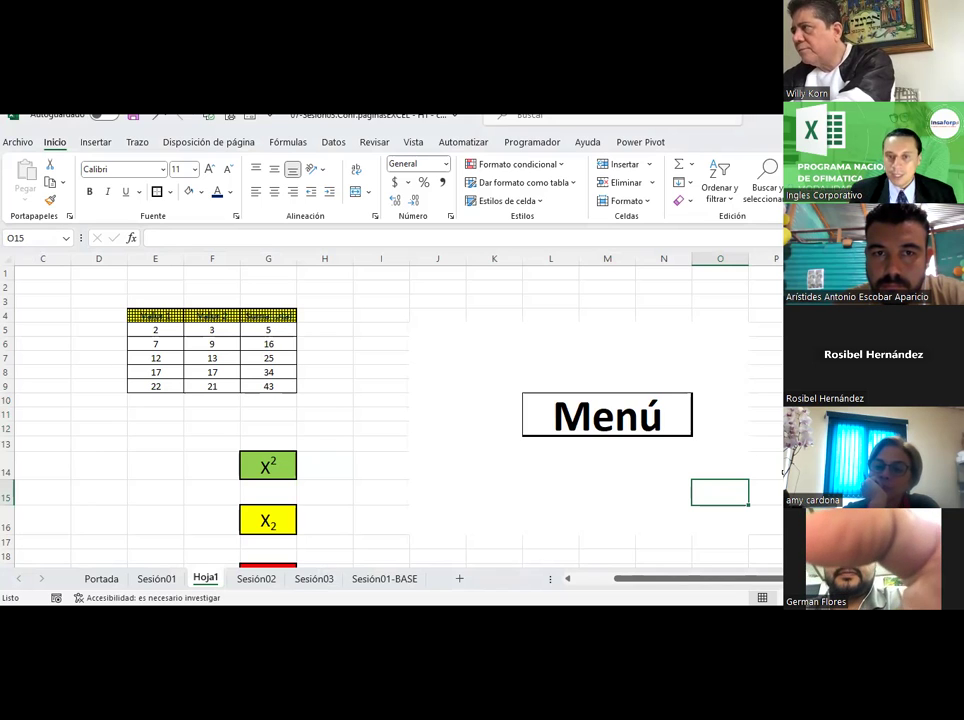
# Step: Select empty cells around the bordered Menú box to check the outline
pyautogui.click(770, 475)
pyautogui.click(594, 424)
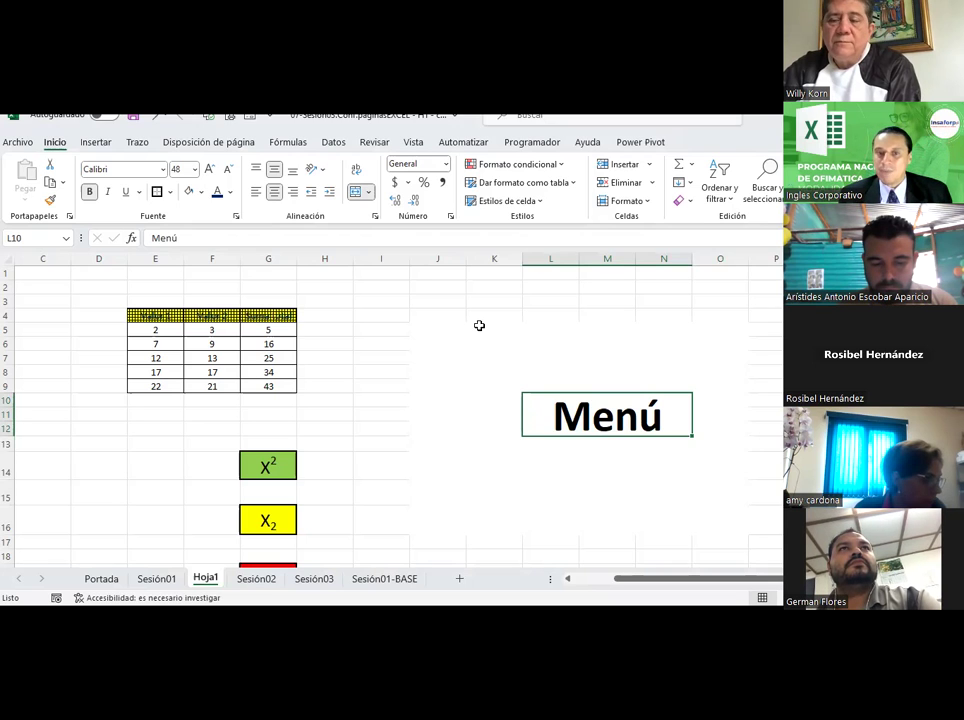
pyautogui.click(479, 325)
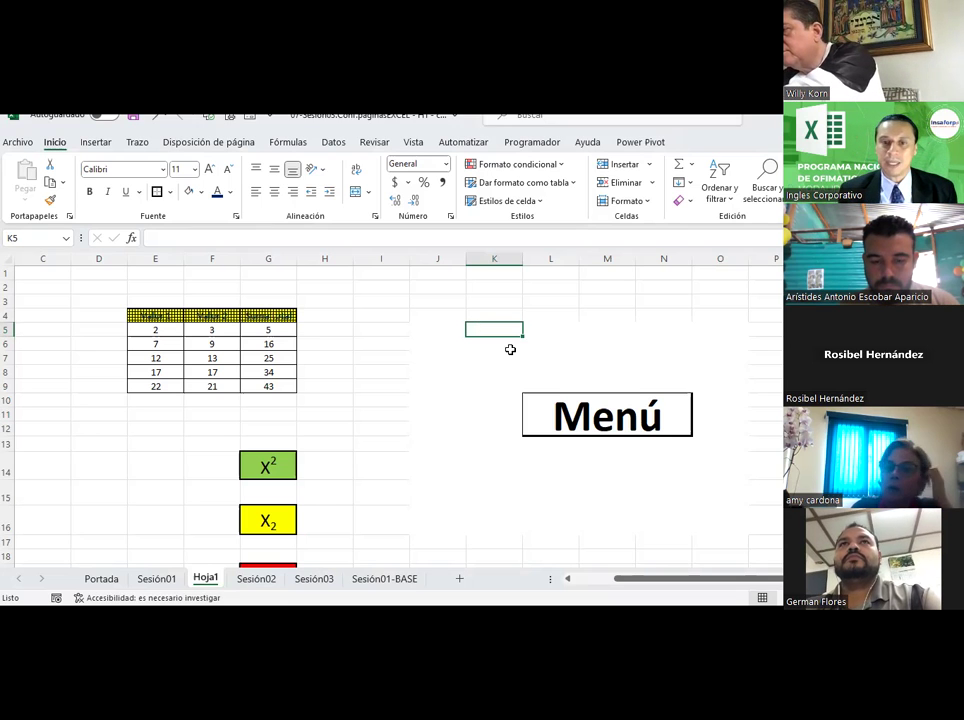
pyautogui.scroll(-1, 510, 330)
pyautogui.click(582, 413)
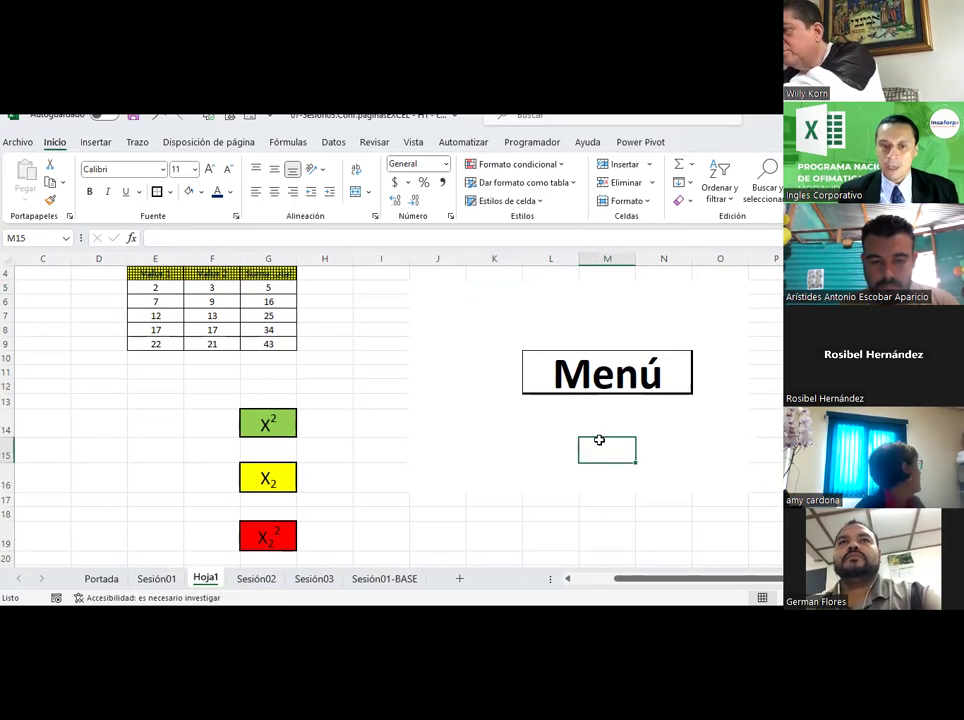
# Step: Switch past the Sesión03 sheet to the Sesión01-BASE inventory sheet
pyautogui.click(331, 585)
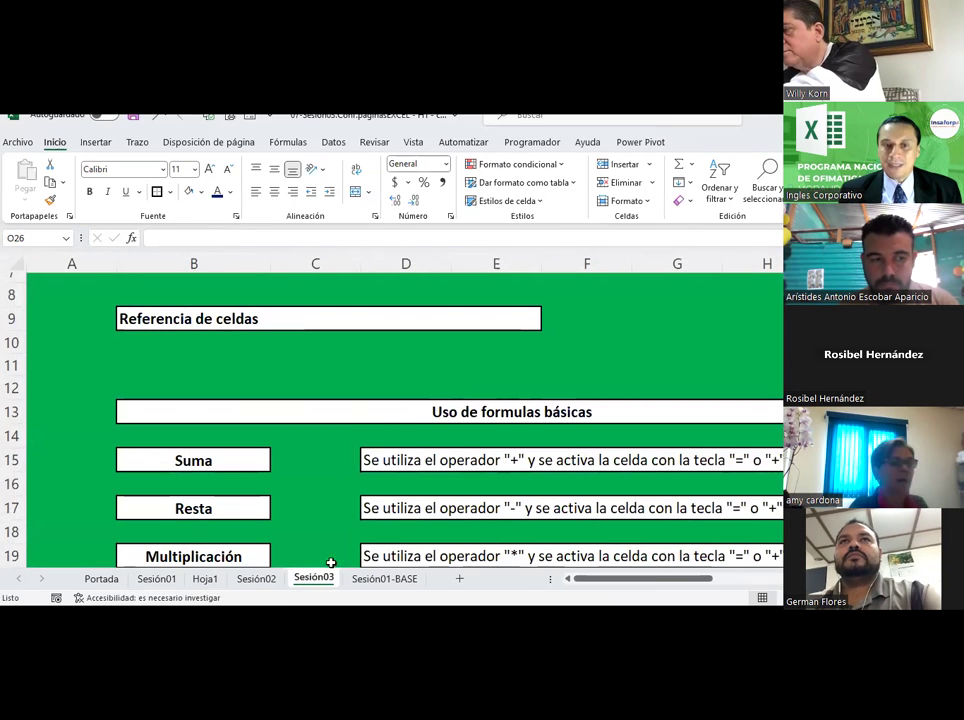
pyautogui.scroll(-2, 383, 422)
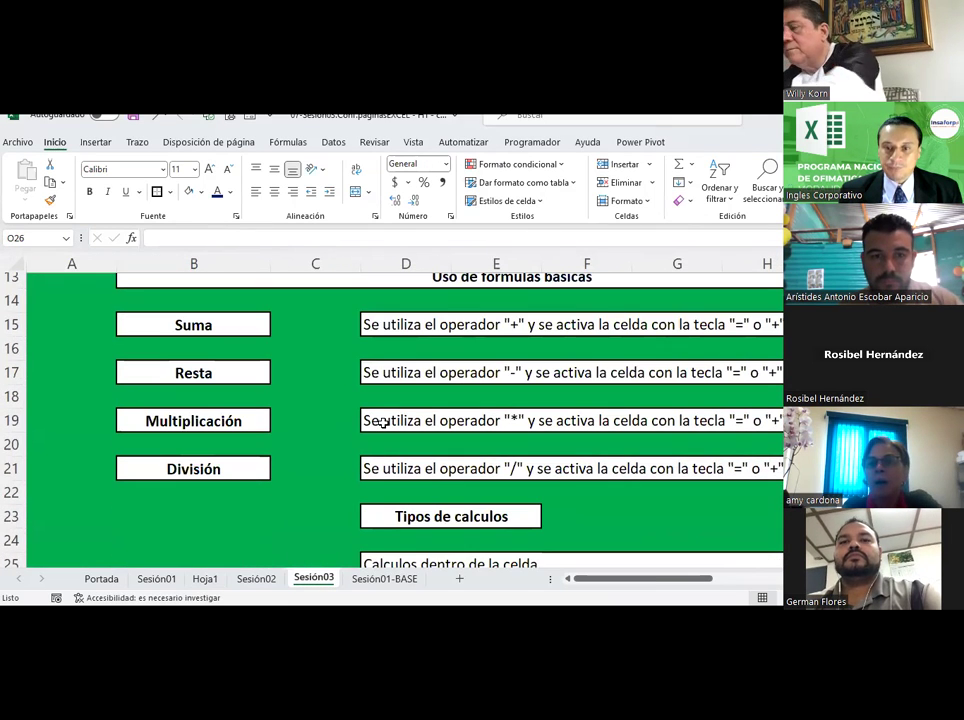
pyautogui.click(352, 583)
pyautogui.scroll(-2, 458, 359)
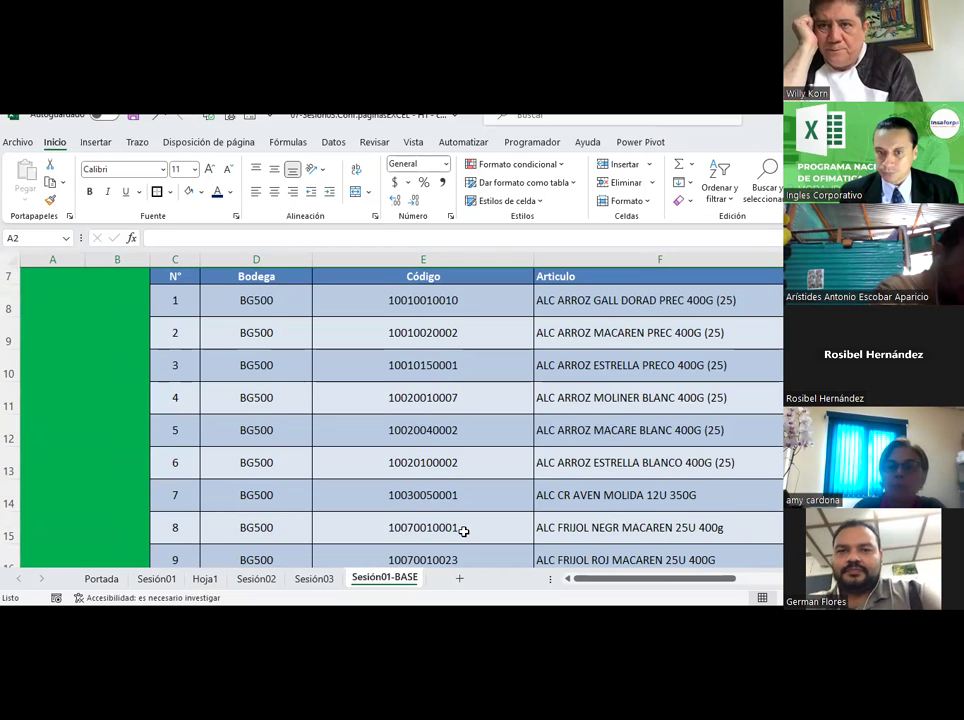
pyautogui.scroll(2, 464, 531)
pyautogui.scroll(1, 464, 531)
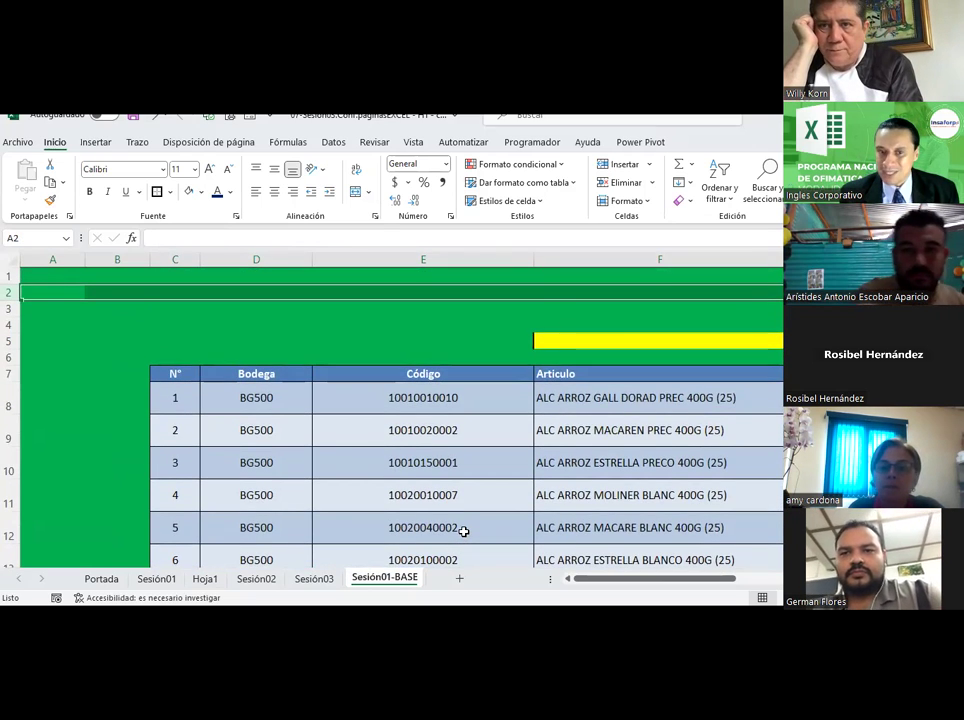
# Step: Select E5 and browse the inventory table sideways and down, returning to the top rows
pyautogui.click(446, 337)
pyautogui.moveTo(660, 582)
pyautogui.mouseDown()
pyautogui.moveTo(699, 587)
pyautogui.moveTo(783, 568)
pyautogui.mouseUp()
pyautogui.hscroll(2, 400, 460)
pyautogui.hscroll(3, 400, 460)
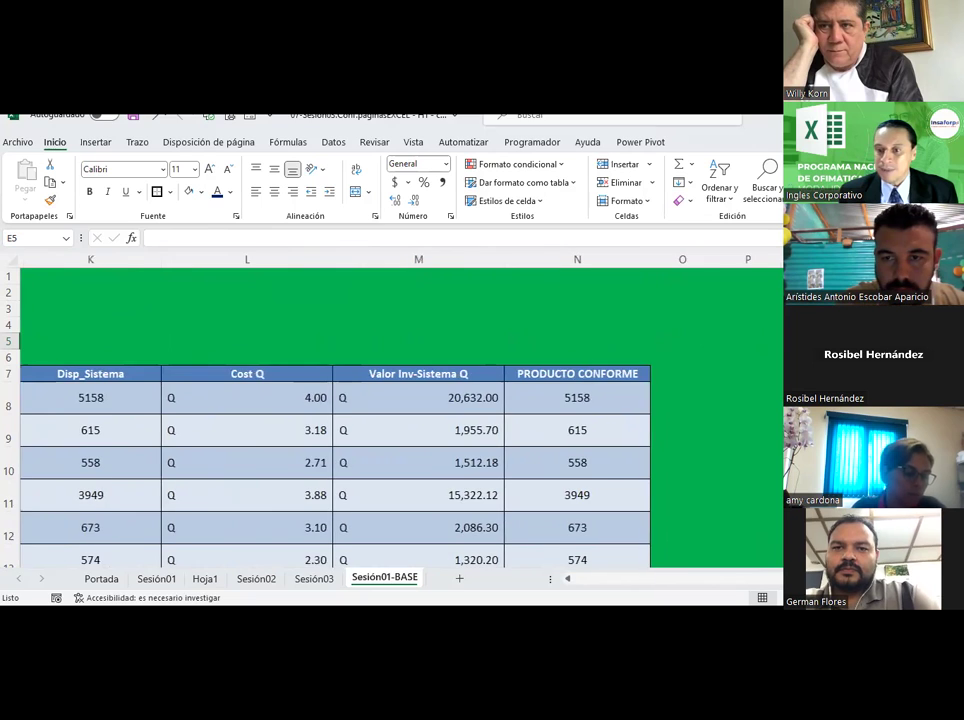
pyautogui.hscroll(-5, 400, 460)
pyautogui.moveTo(775, 578); pyautogui.dragTo(683, 587)
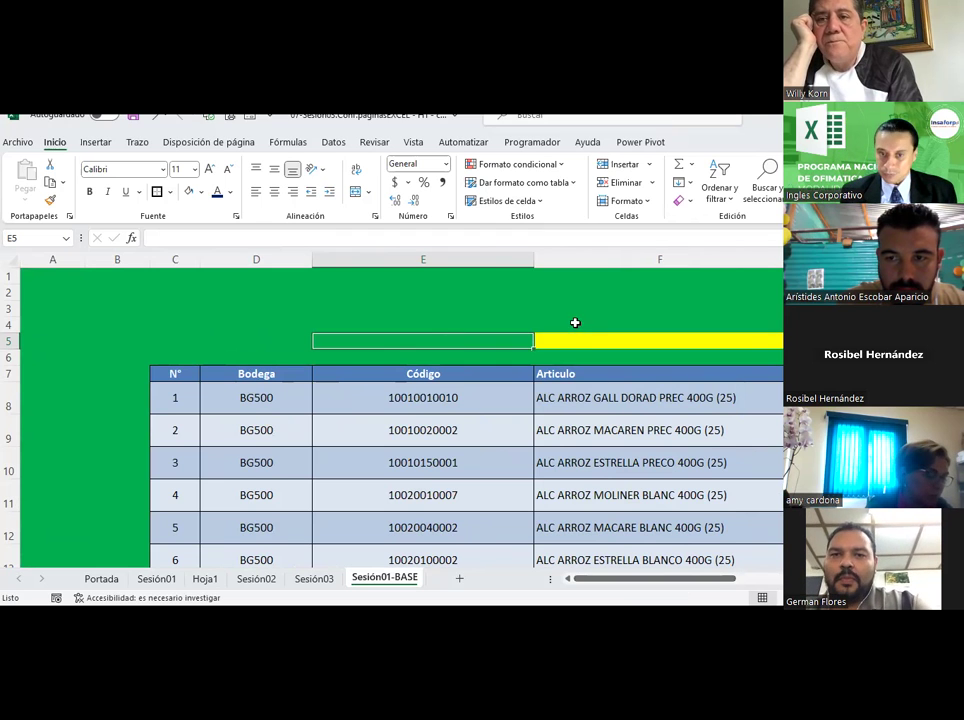
pyautogui.scroll(-8, 500, 379)
pyautogui.scroll(-4, 500, 379)
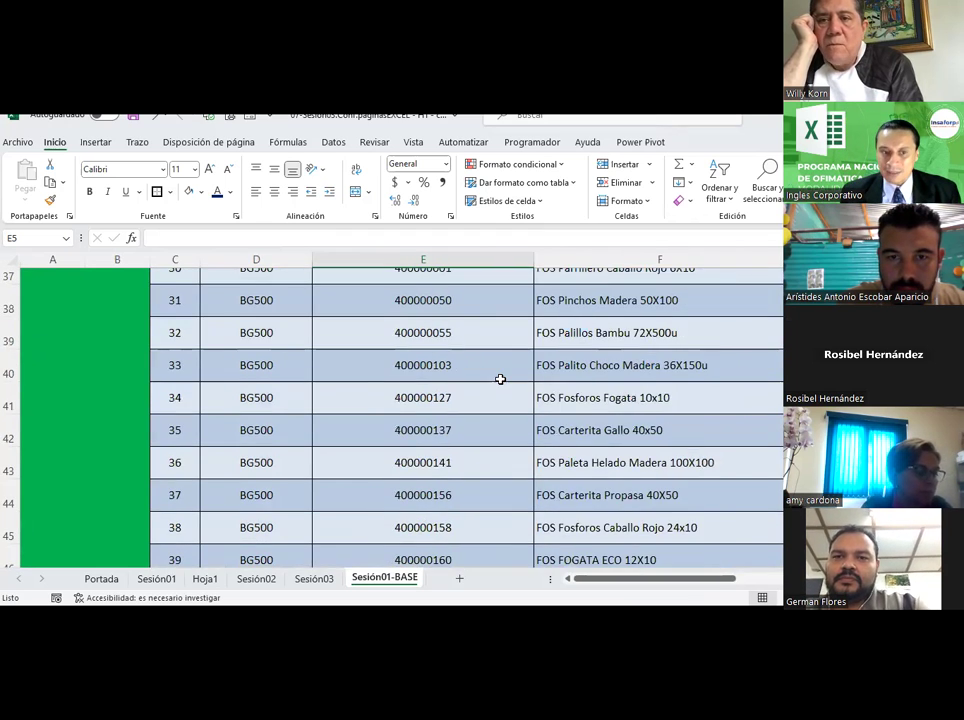
pyautogui.scroll(-8, 500, 379)
pyautogui.scroll(-7, 500, 379)
pyautogui.scroll(-8, 500, 379)
pyautogui.scroll(-2, 500, 379)
pyautogui.scroll(7, 500, 379)
pyautogui.scroll(8, 500, 379)
pyautogui.scroll(7, 500, 379)
pyautogui.scroll(7, 500, 379)
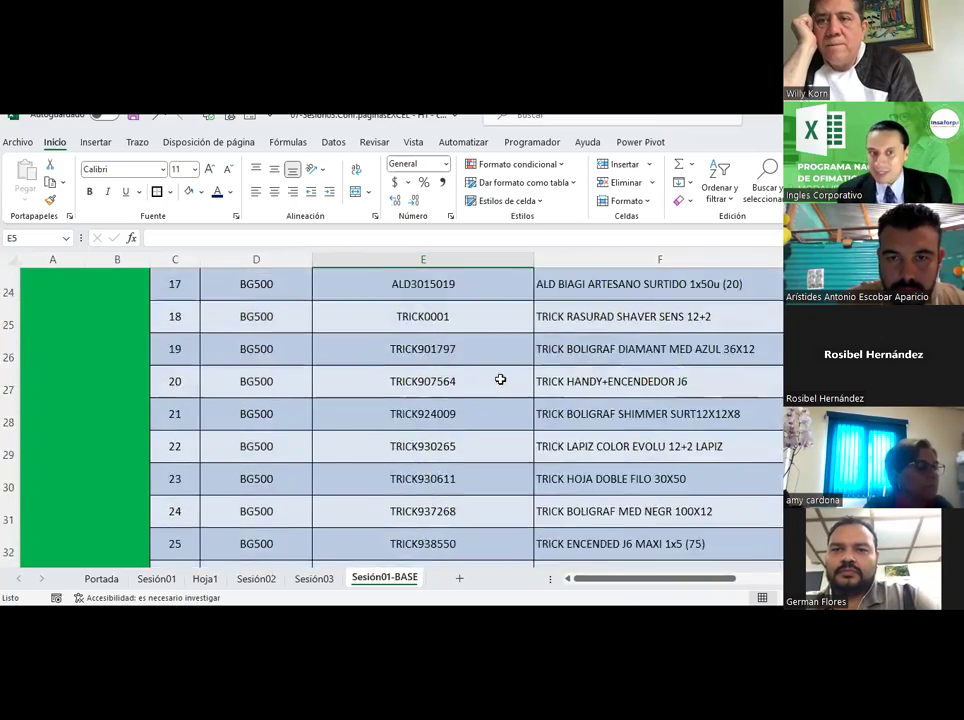
pyautogui.scroll(8, 500, 379)
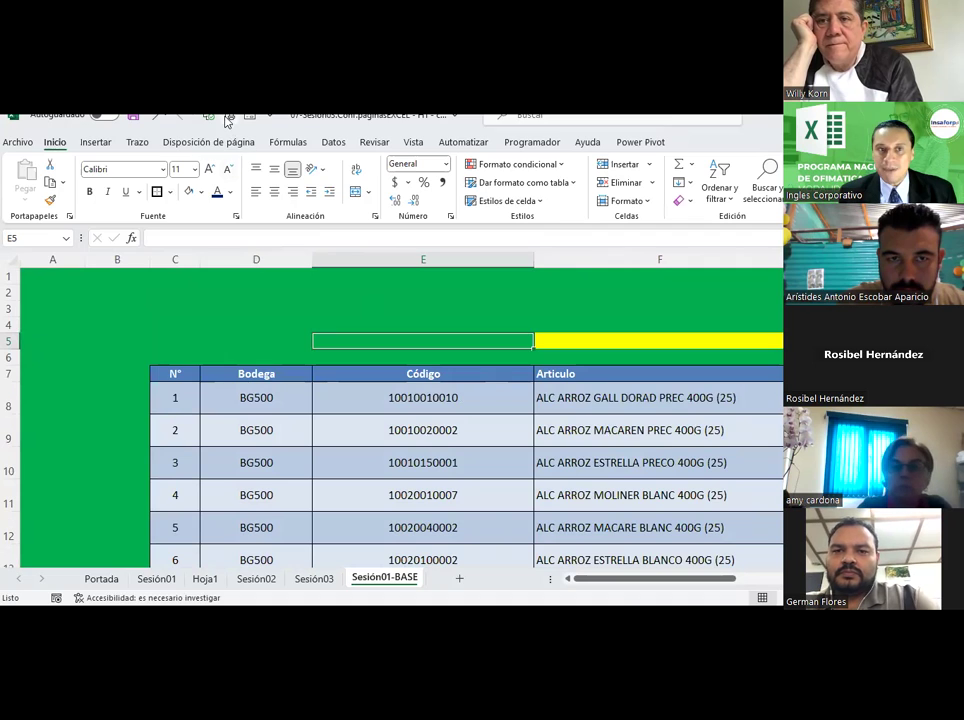
pyautogui.click(228, 119)
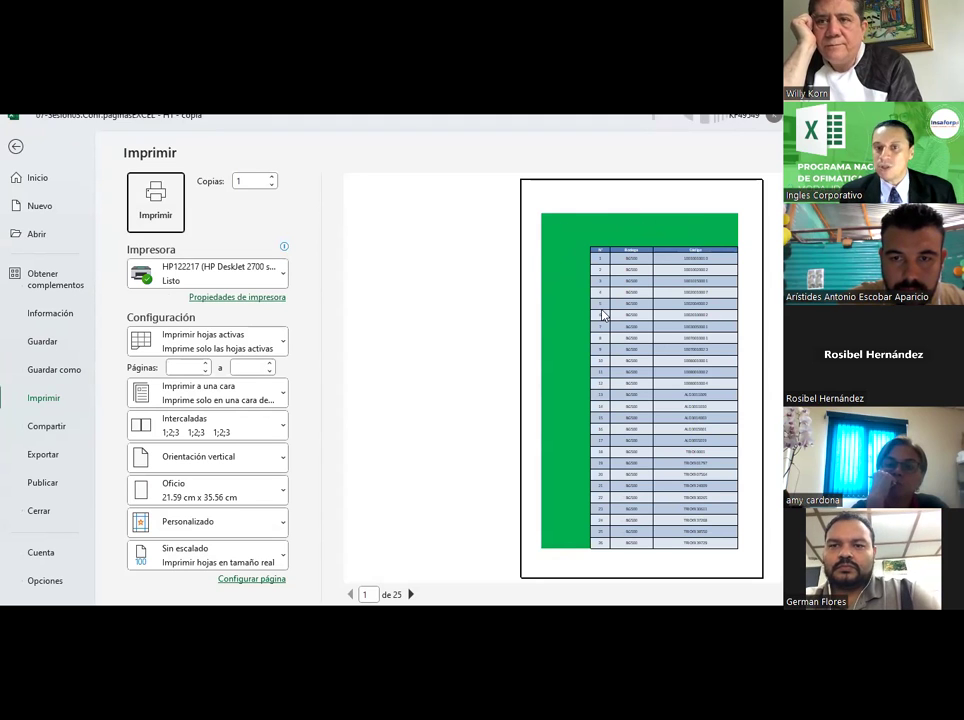
pyautogui.click(410, 594)
pyautogui.press('Escape')
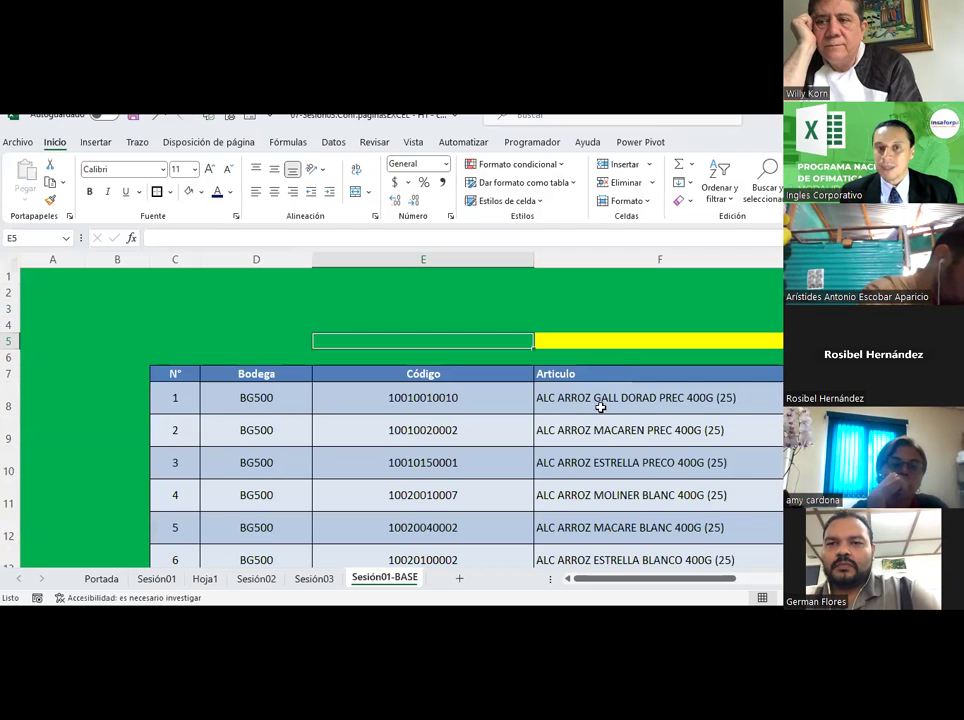
# Step: Browse down the Sesión01-BASE inventory, then switch it to Page Layout view
pyautogui.moveTo(616, 587); pyautogui.dragTo(648, 580)
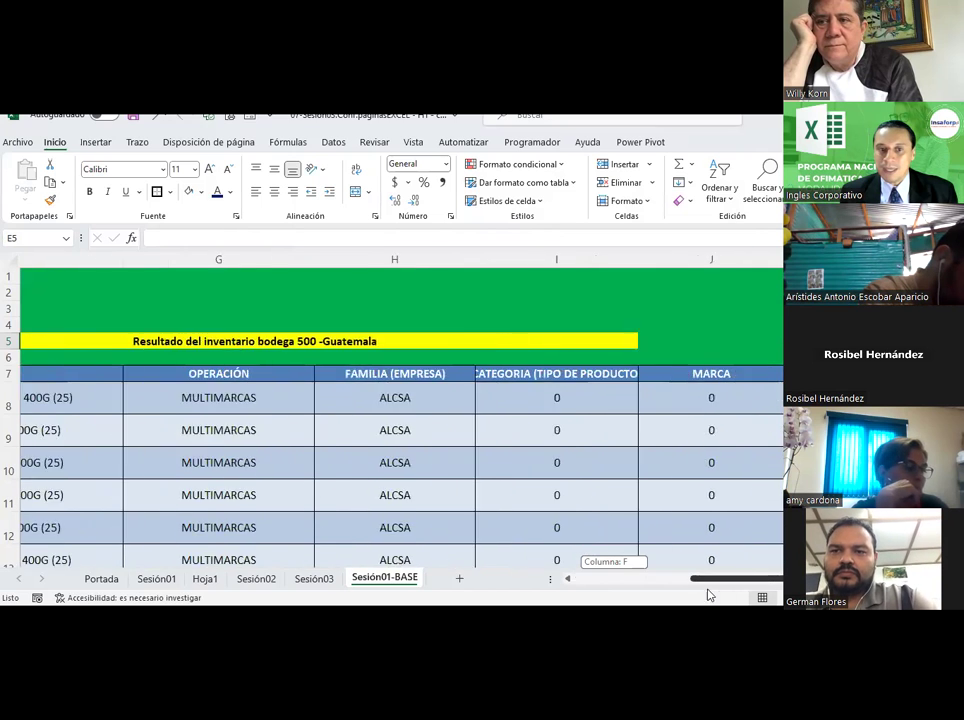
pyautogui.moveTo(700, 588); pyautogui.dragTo(570, 580)
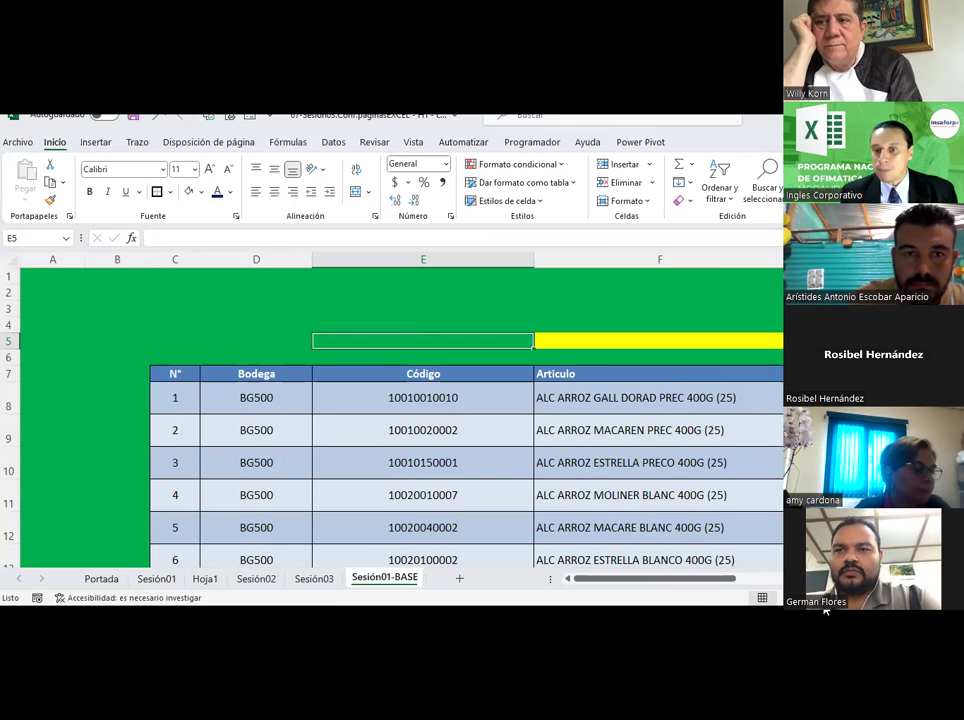
pyautogui.scroll(-1, 727, 499)
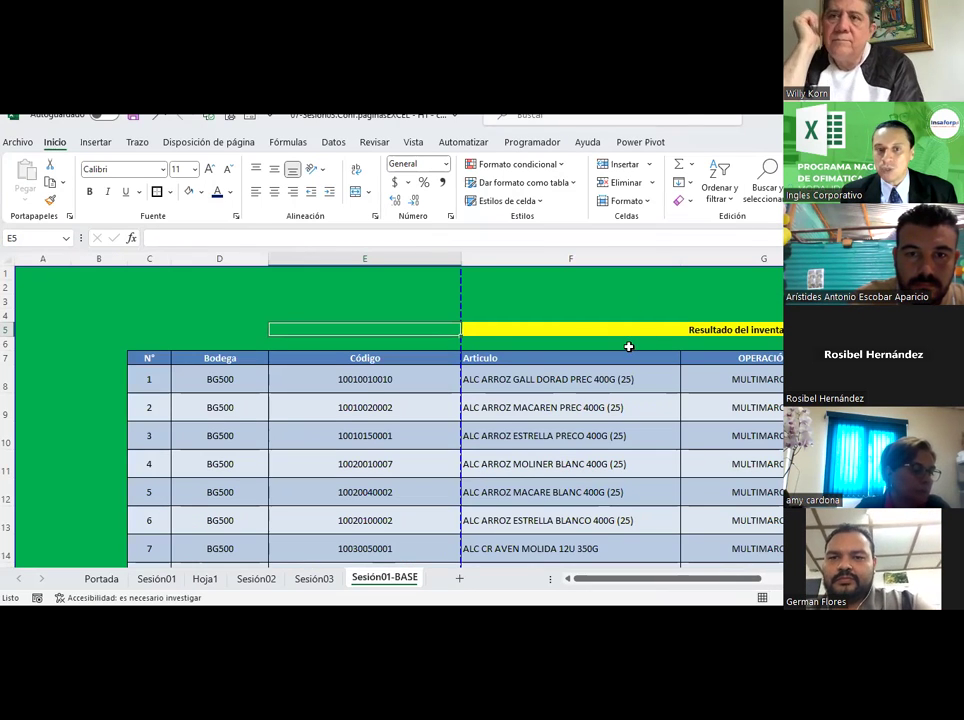
pyautogui.scroll(-2, 629, 344)
pyautogui.scroll(-2, 629, 347)
pyautogui.scroll(-4, 629, 347)
pyautogui.scroll(-2, 629, 347)
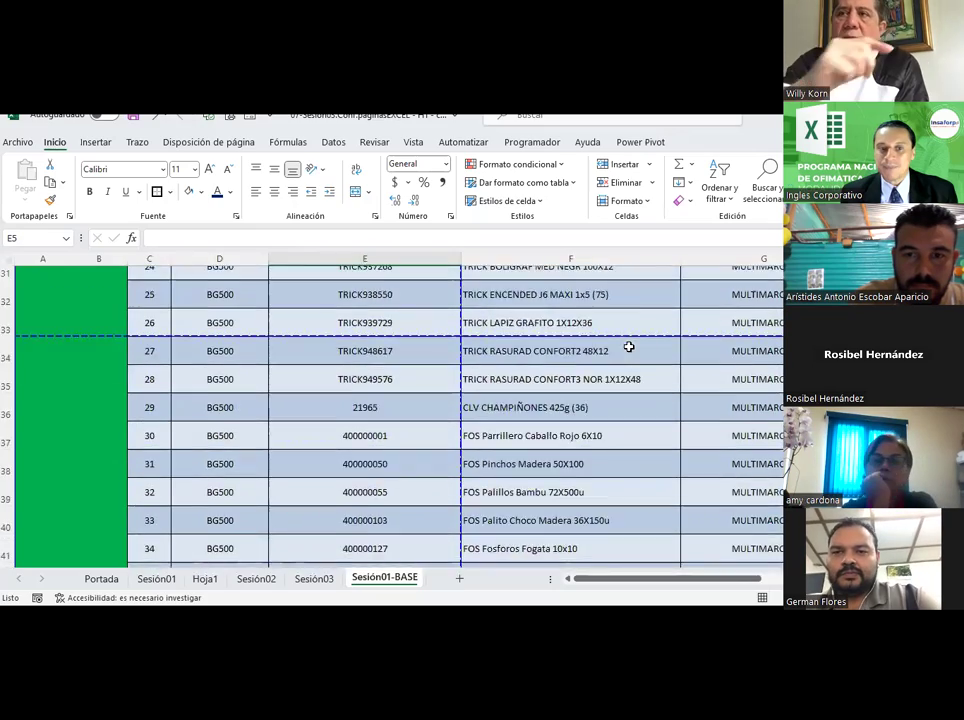
pyautogui.scroll(6, 629, 347)
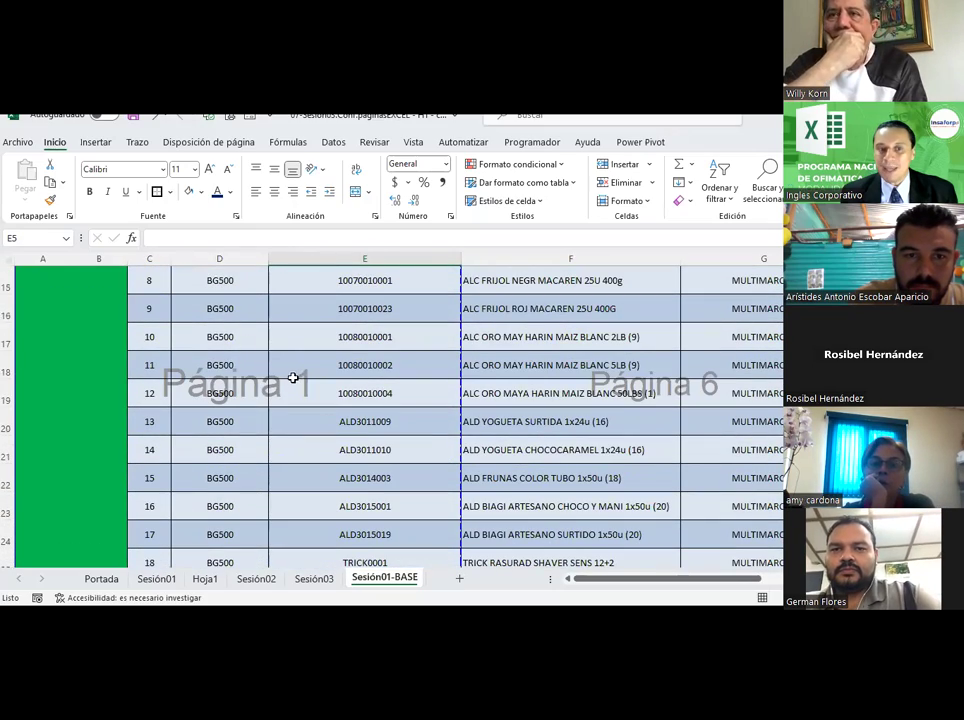
pyautogui.scroll(-6, 293, 378)
pyautogui.scroll(-3, 293, 378)
pyautogui.scroll(-1, 200, 312)
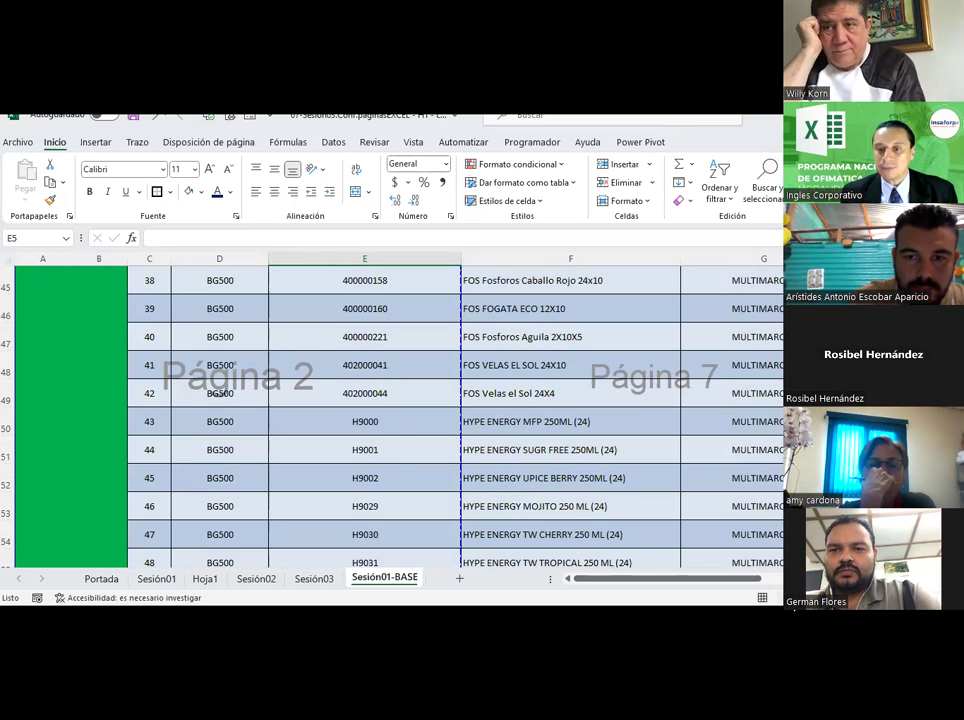
pyautogui.click(780, 597)
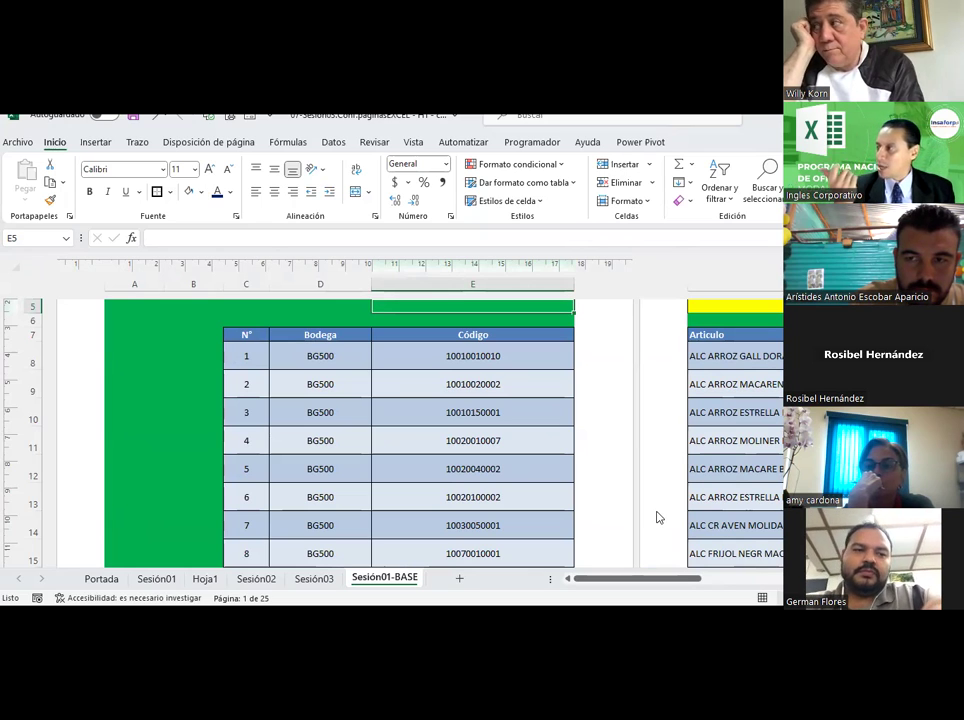
# Step: Zoom out to review the printed pages, zoom back in, and switch to Normal view
pyautogui.keyDown('ctrl'); pyautogui.scroll(-1, 656, 511); pyautogui.keyUp('ctrl')
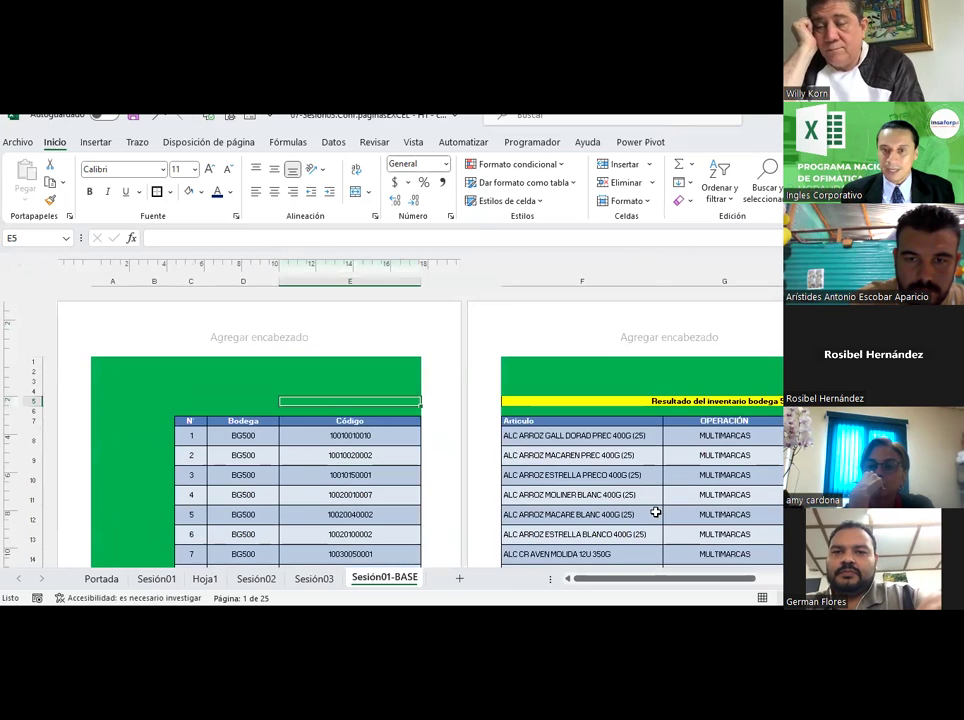
pyautogui.keyDown('ctrl'); pyautogui.scroll(-1, 656, 511); pyautogui.keyUp('ctrl')
pyautogui.keyDown('ctrl'); pyautogui.scroll(-1, 656, 511); pyautogui.keyUp('ctrl')
pyautogui.keyDown('ctrl'); pyautogui.scroll(-1, 659, 517); pyautogui.keyUp('ctrl')
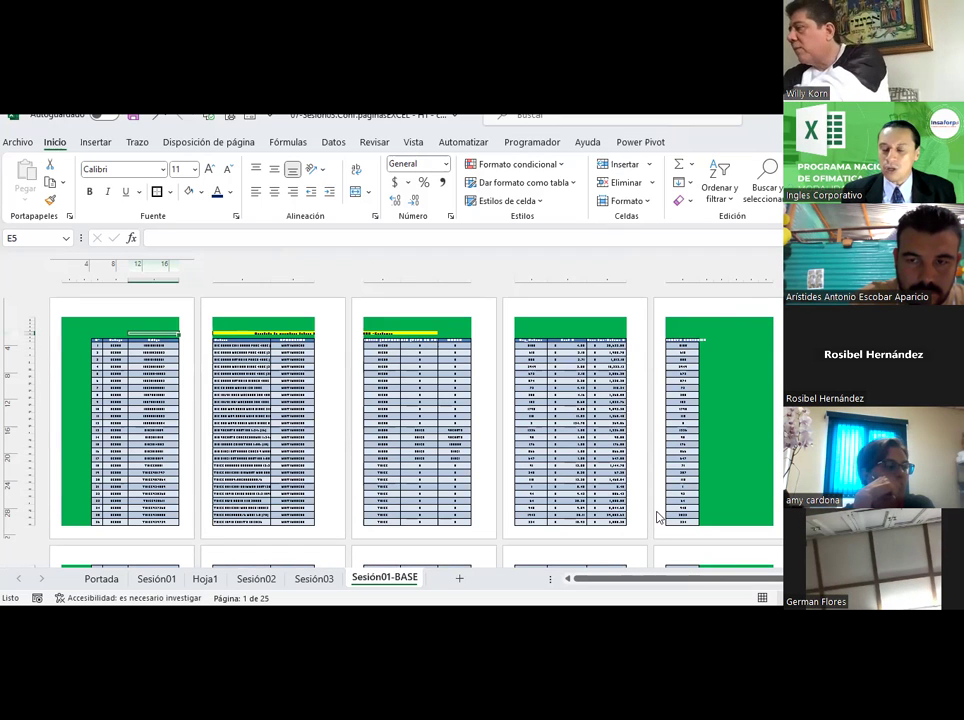
pyautogui.keyDown('ctrl'); pyautogui.scroll(1, 657, 516); pyautogui.keyUp('ctrl')
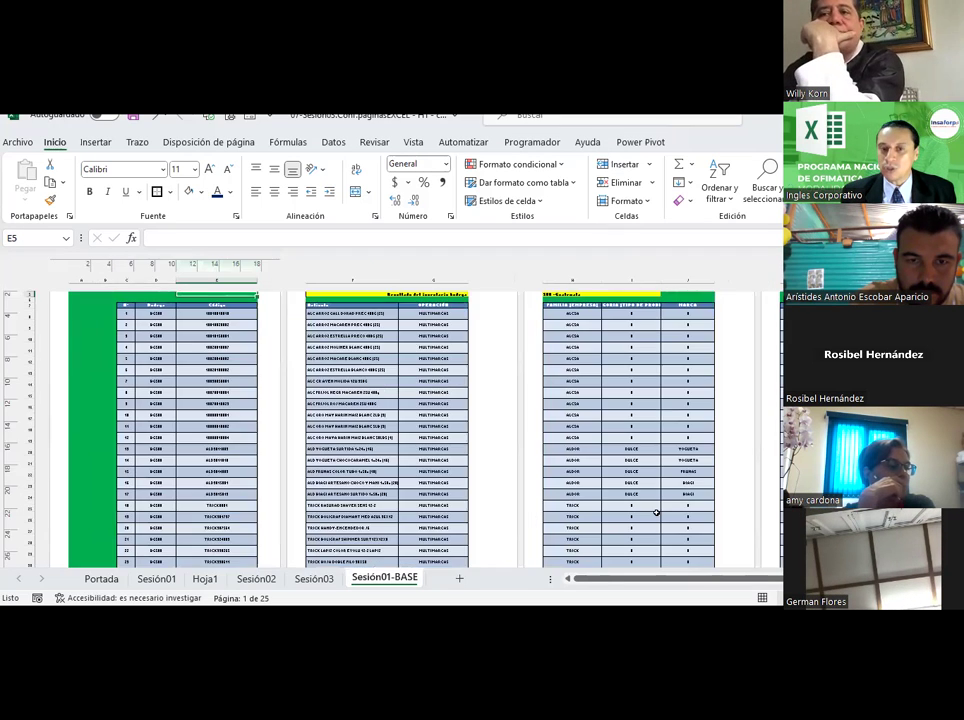
pyautogui.keyDown('ctrl'); pyautogui.scroll(1, 656, 512); pyautogui.keyUp('ctrl')
pyautogui.keyDown('ctrl'); pyautogui.scroll(1, 656, 512); pyautogui.keyUp('ctrl')
pyautogui.keyDown('ctrl'); pyautogui.scroll(2, 656, 512); pyautogui.keyUp('ctrl')
pyautogui.keyDown('ctrl'); pyautogui.scroll(1, 656, 512); pyautogui.keyUp('ctrl')
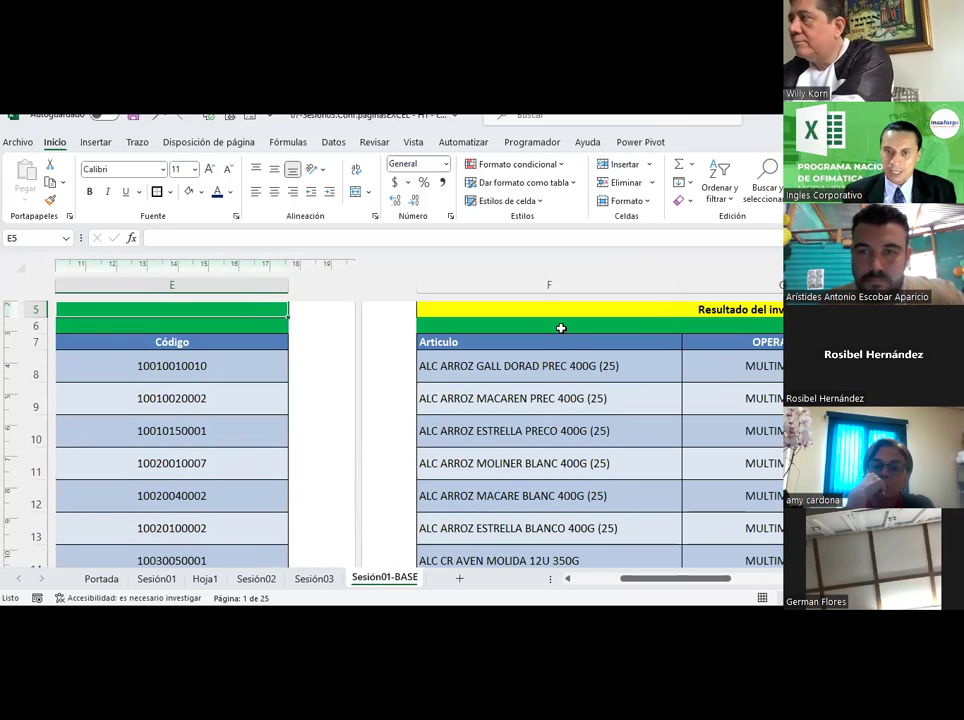
pyautogui.scroll(-1, 561, 328)
pyautogui.scroll(-1, 561, 328)
pyautogui.scroll(-1, 561, 328)
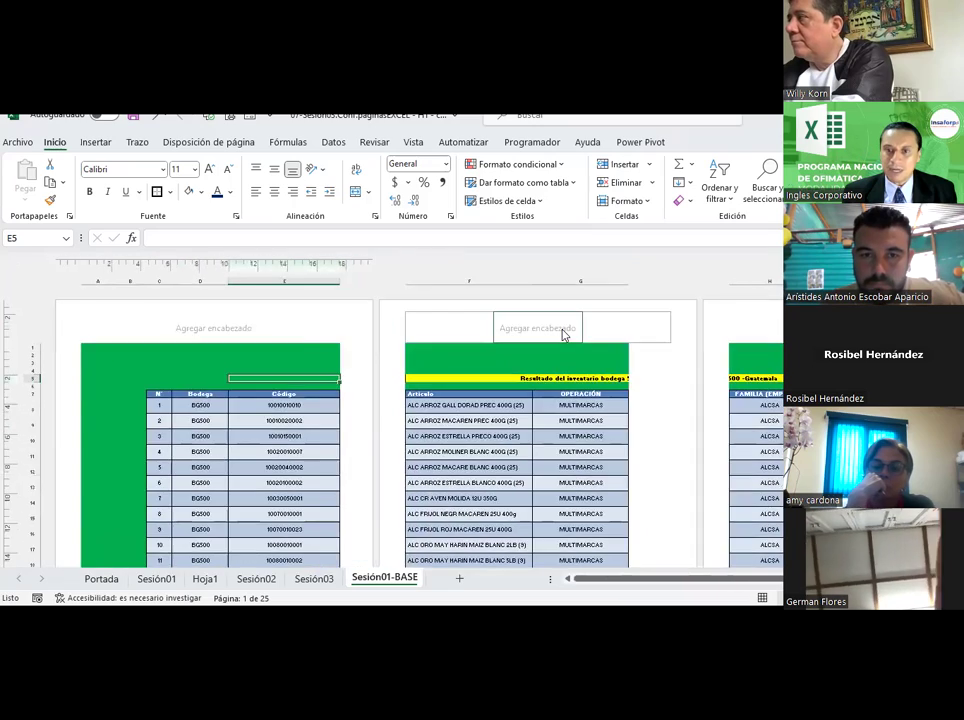
pyautogui.scroll(-1, 561, 328)
pyautogui.scroll(-2, 561, 328)
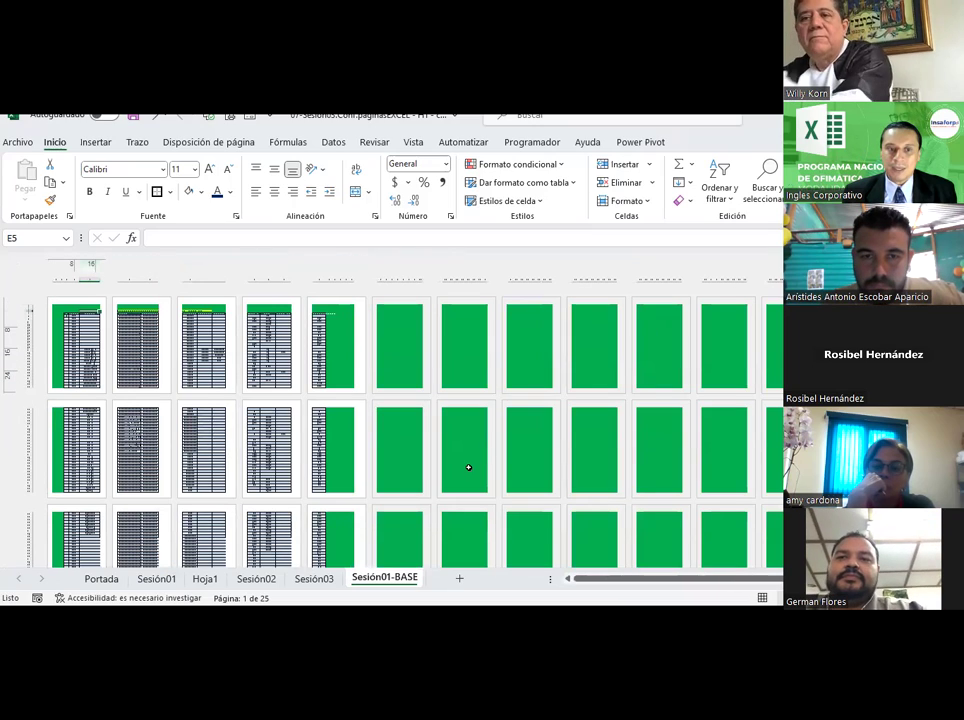
pyautogui.scroll(-1, 468, 467)
pyautogui.scroll(-1, 468, 467)
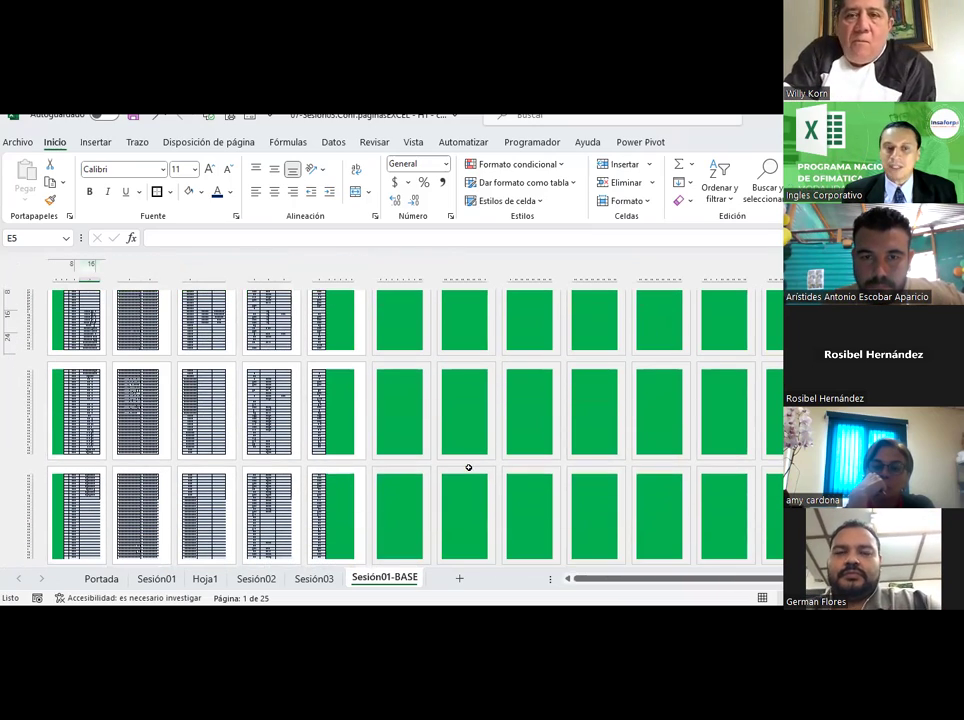
pyautogui.scroll(-1, 468, 467)
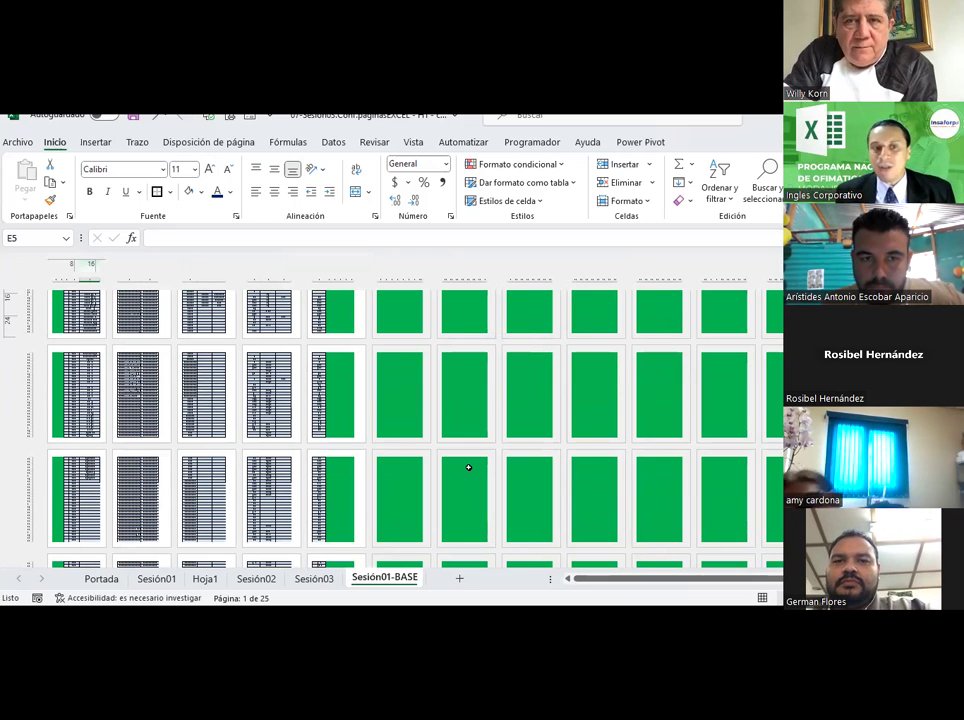
pyautogui.scroll(3, 458, 456)
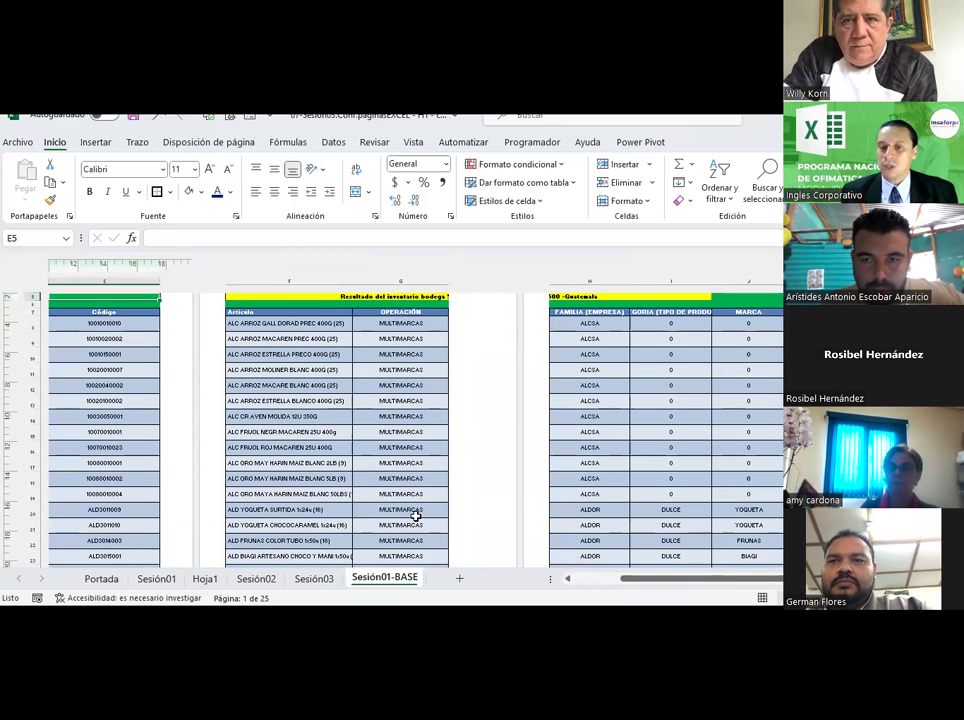
pyautogui.scroll(2, 416, 515)
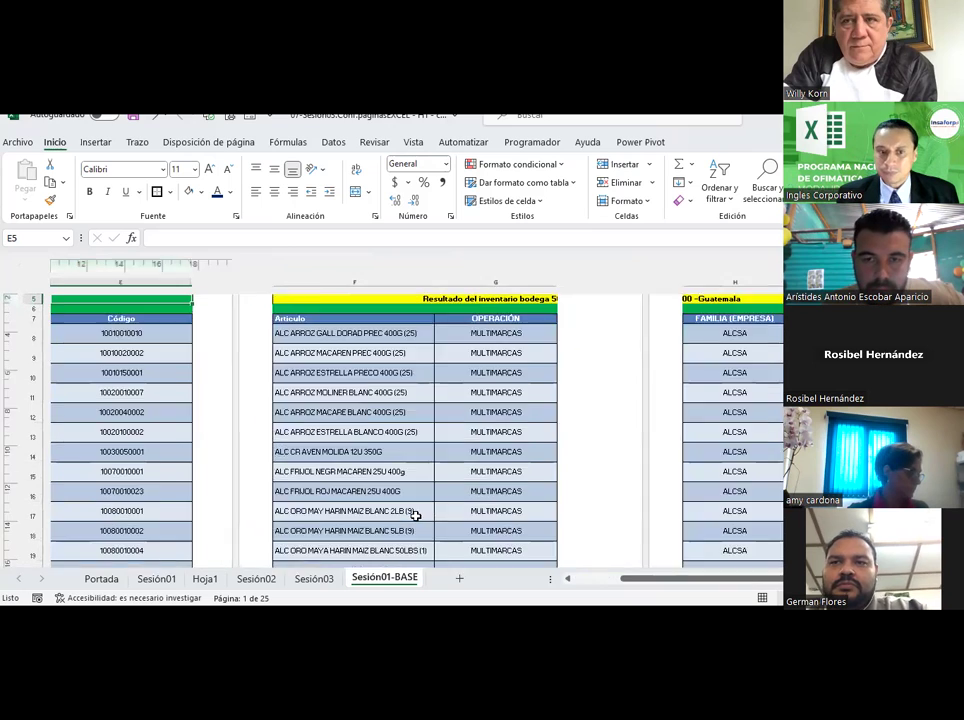
pyautogui.scroll(2, 416, 515)
pyautogui.click(762, 598)
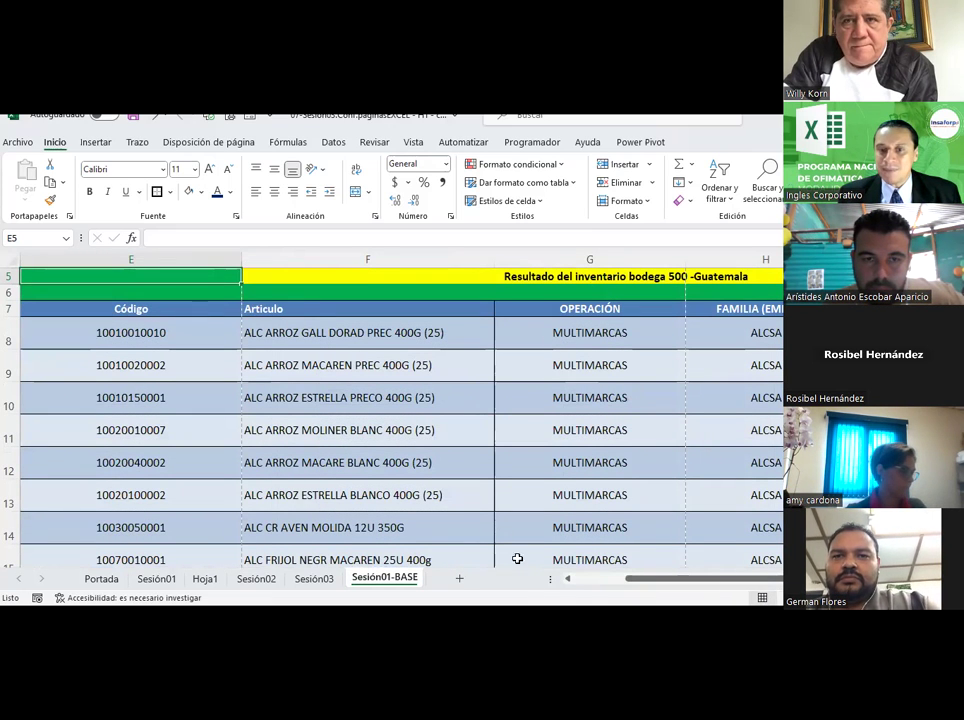
# Step: Bring column A back into view and select the empty row headers above the inventory title
pyautogui.click(598, 587)
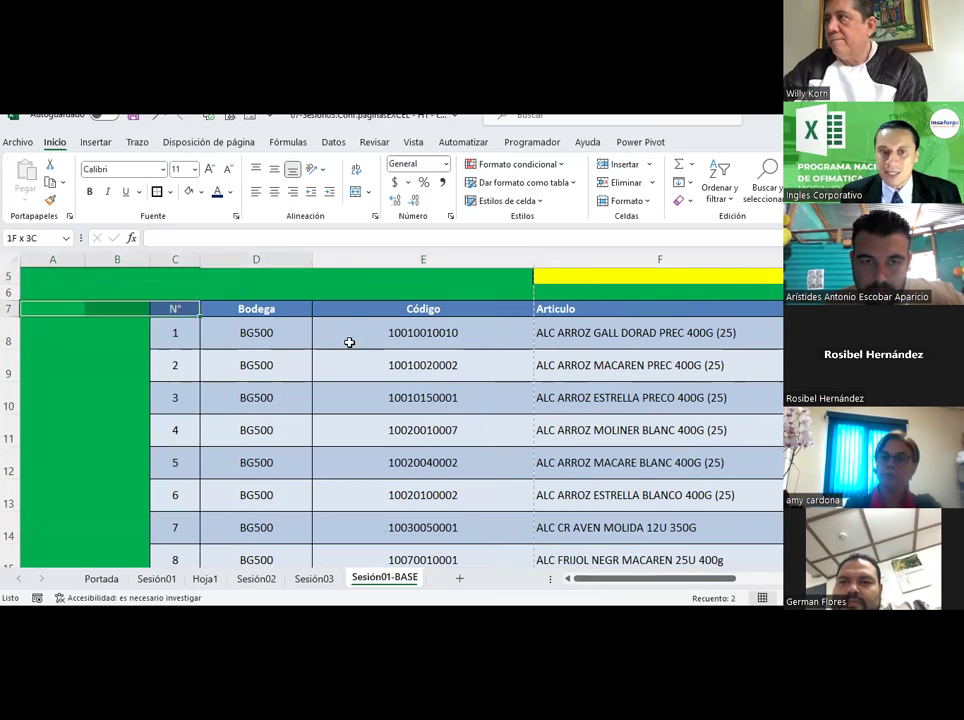
pyautogui.scroll(-1, 475, 460)
pyautogui.click(458, 349)
pyautogui.scroll(-1, 458, 349)
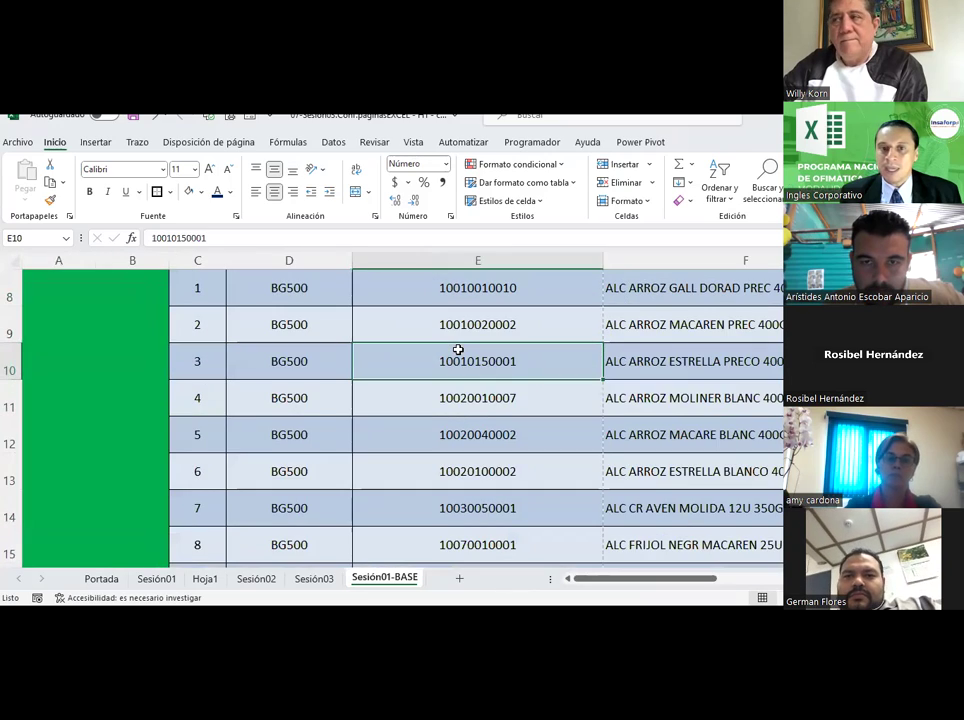
pyautogui.scroll(-1, 458, 349)
pyautogui.scroll(-2, 458, 349)
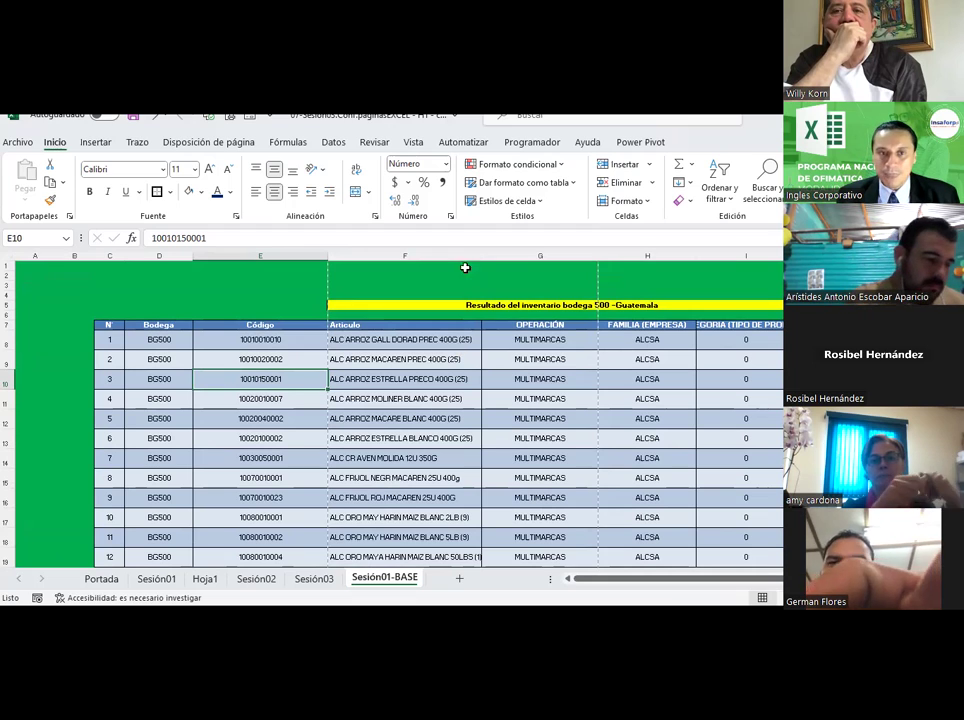
pyautogui.moveTo(7, 265); pyautogui.dragTo(5, 298)
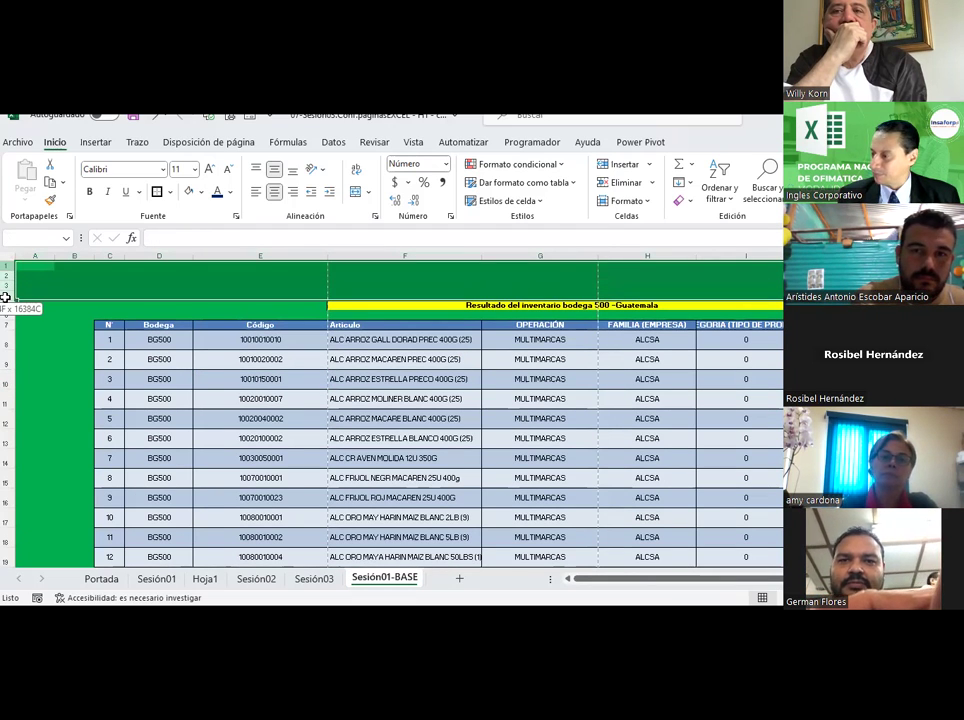
pyautogui.moveTo(5, 298); pyautogui.dragTo(10, 297)
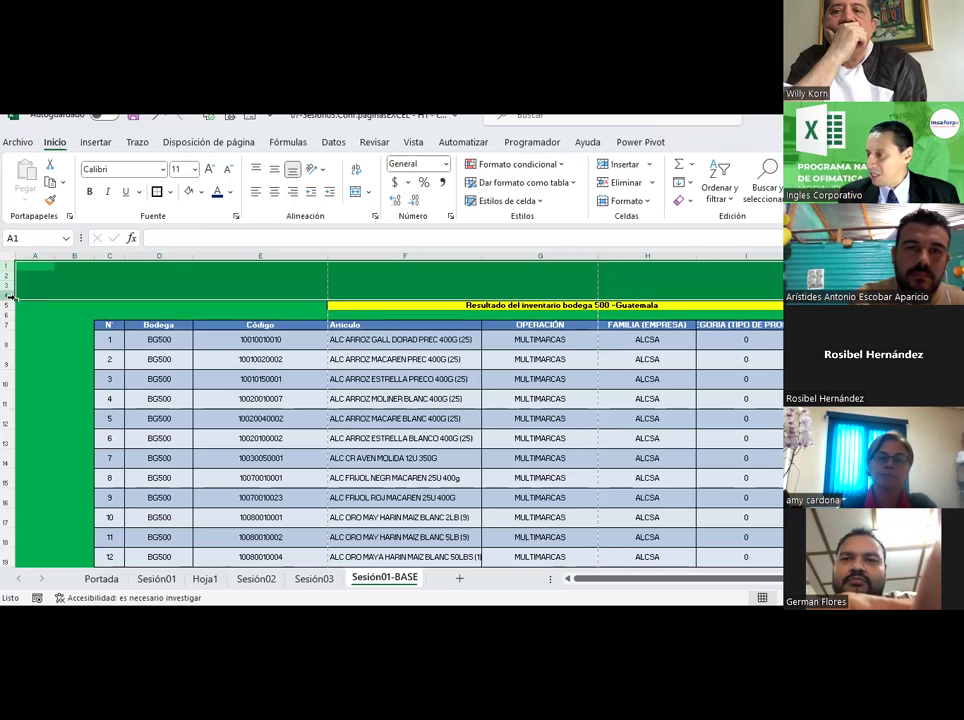
pyautogui.click(196, 378)
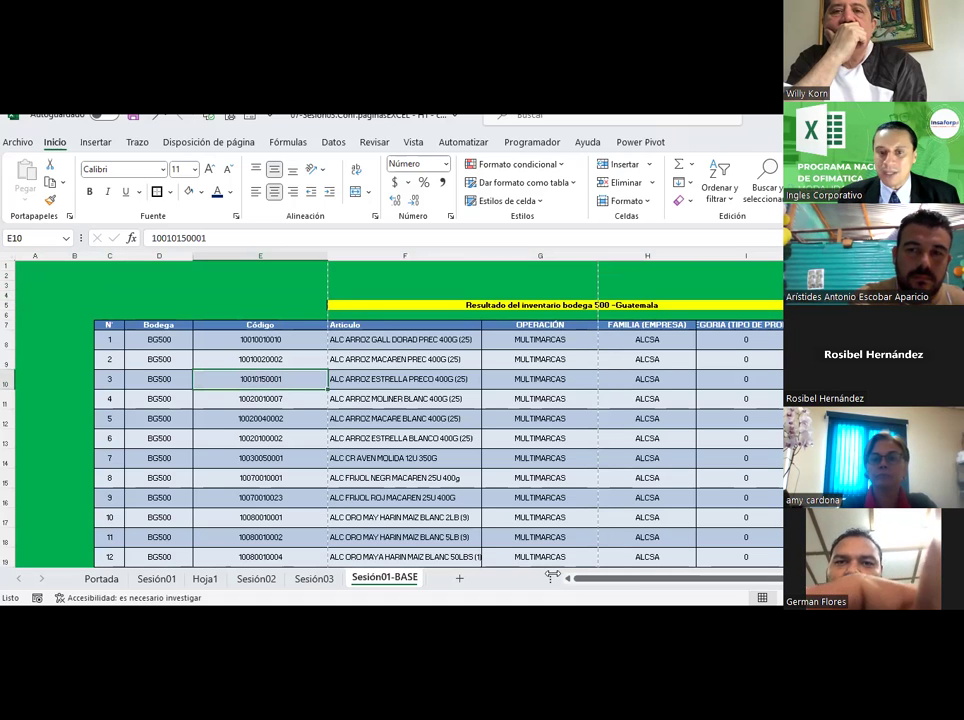
pyautogui.click(386, 451)
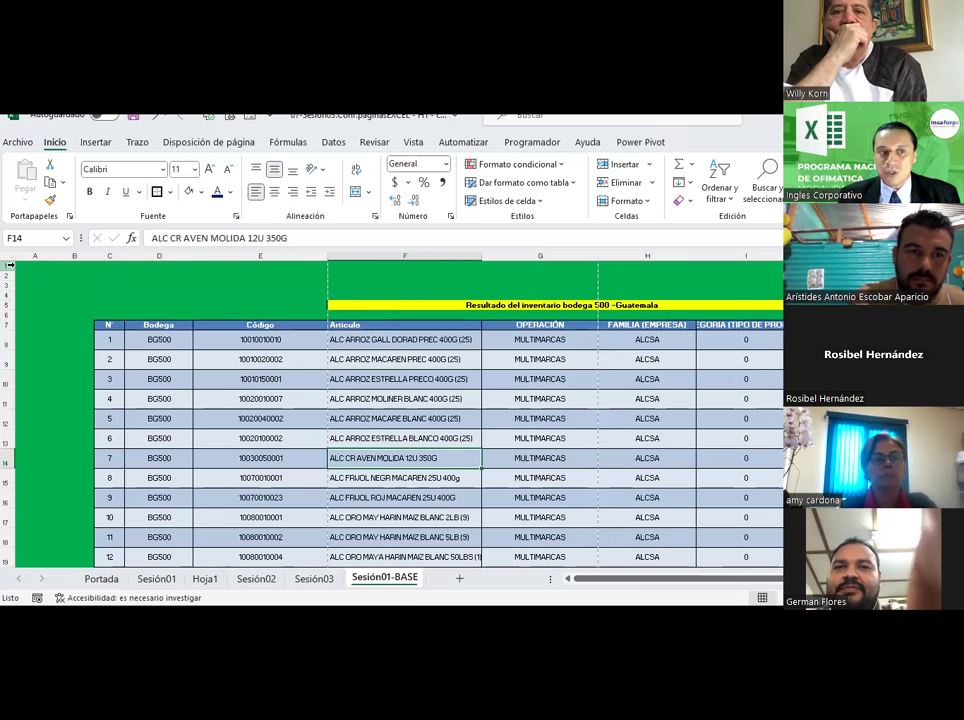
pyautogui.moveTo(6, 265); pyautogui.dragTo(8, 294)
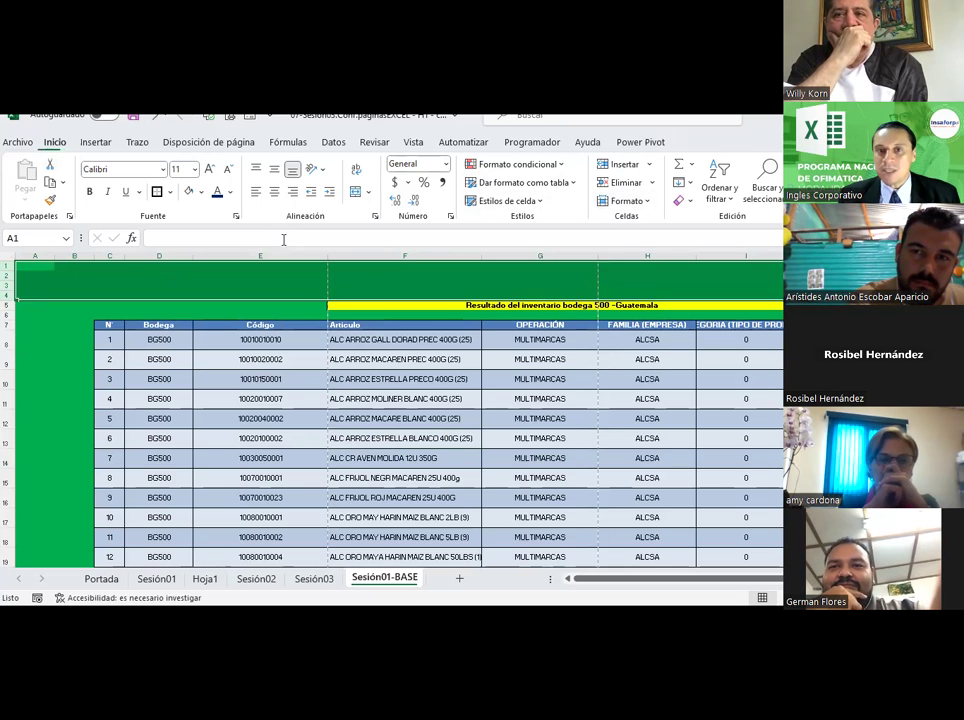
# Step: Remove the selected empty rows with Eliminar > Eliminar filas de hoja and check the shifted table
pyautogui.click(641, 201)
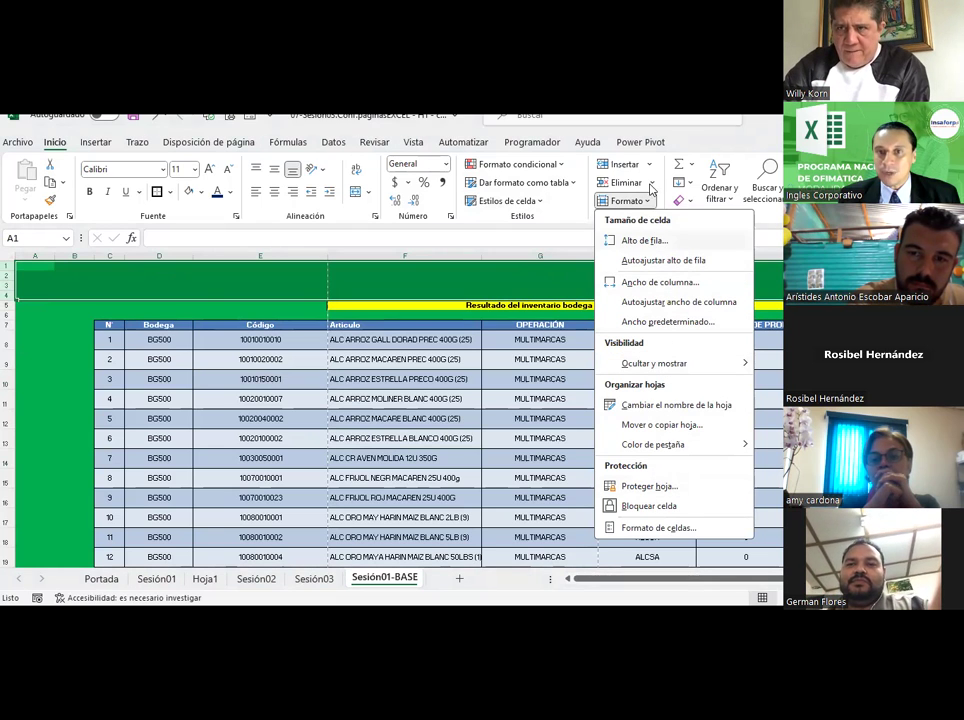
pyautogui.click(652, 183)
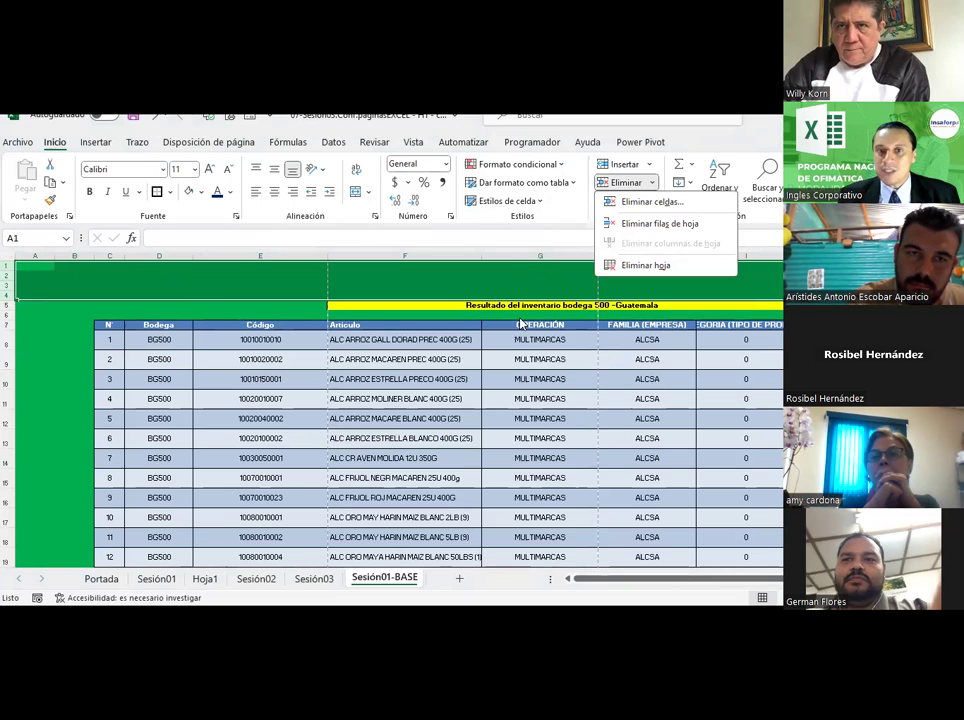
pyautogui.click(652, 183)
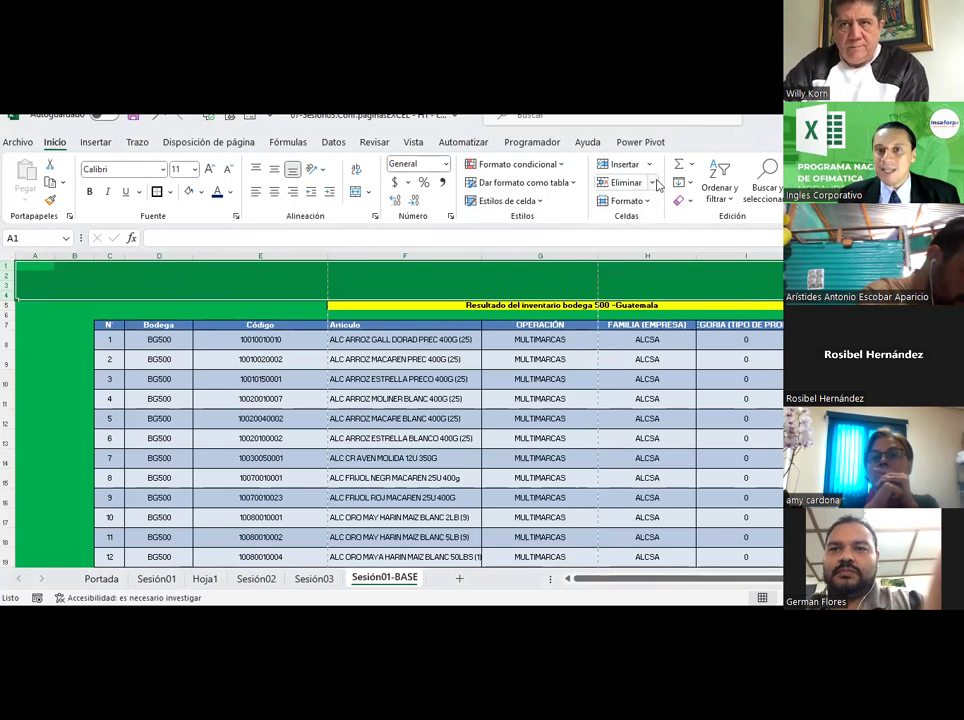
pyautogui.click(655, 184)
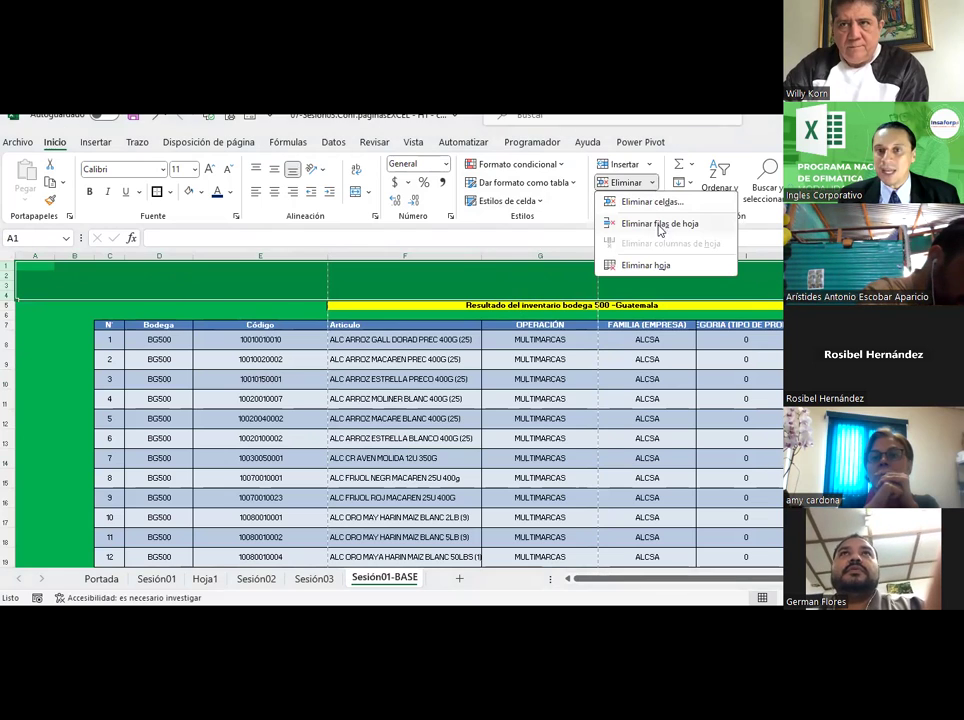
pyautogui.click(655, 225)
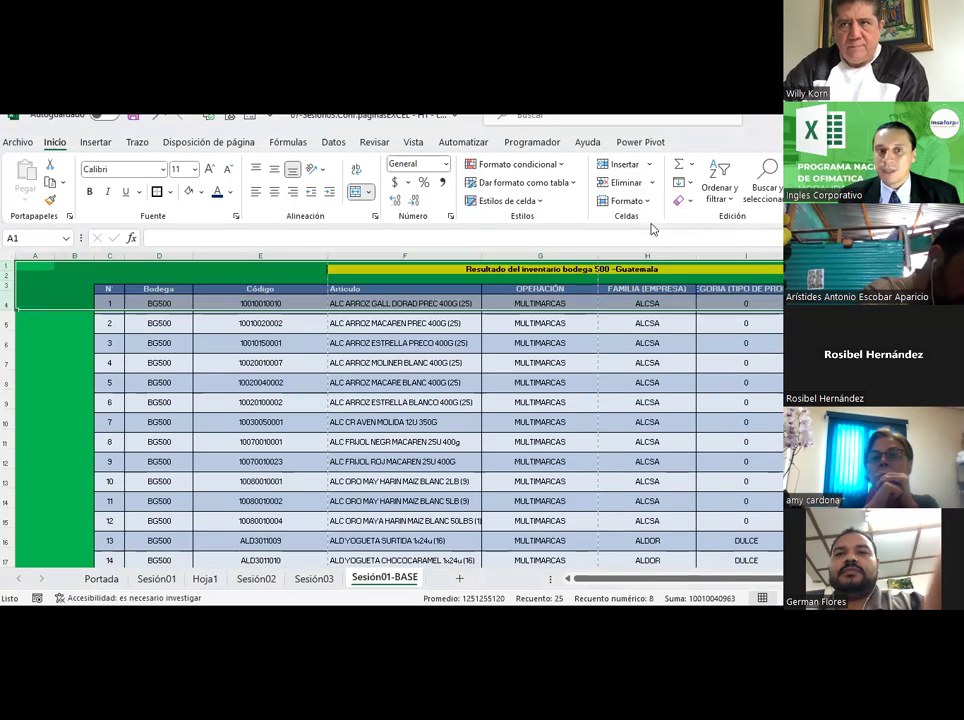
pyautogui.click(601, 326)
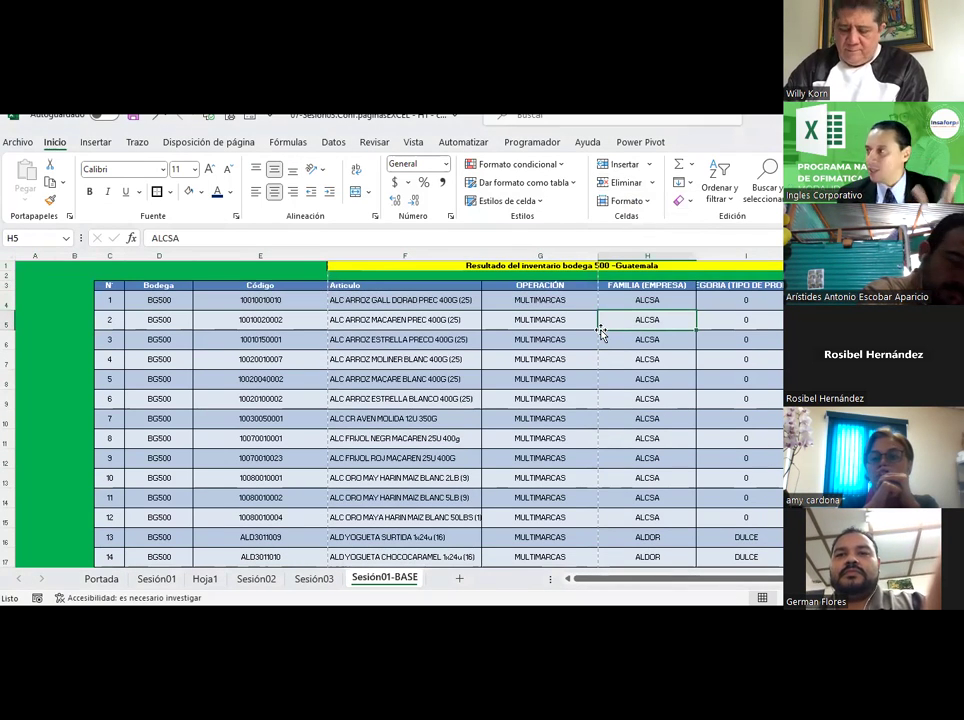
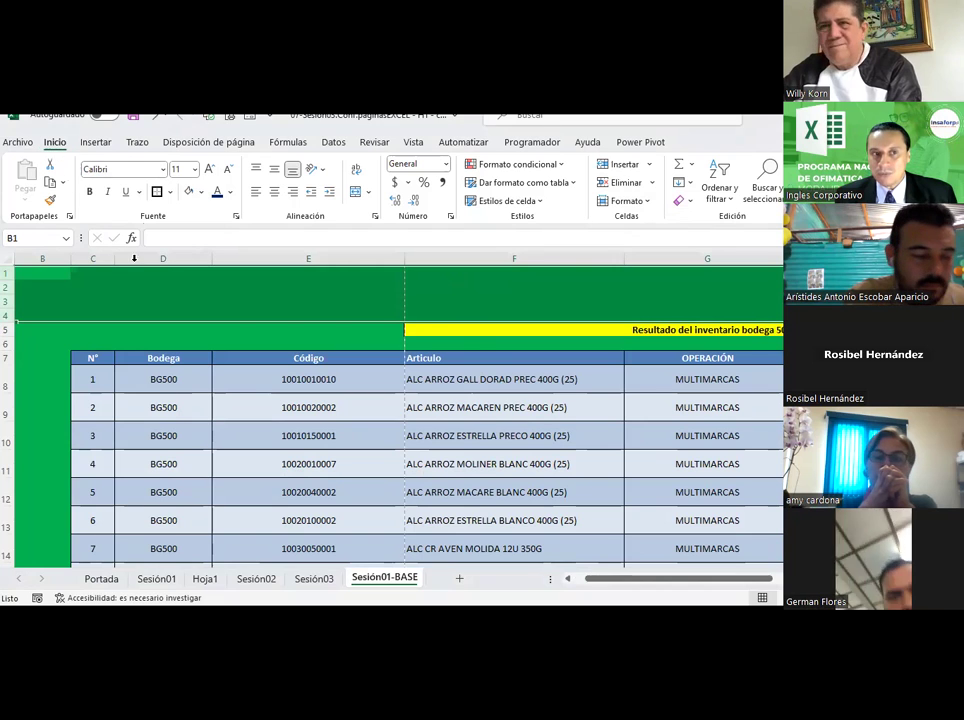
# Step: Delete the empty sheet rows above the inventory table
pyautogui.click(651, 183)
pyautogui.click(648, 224)
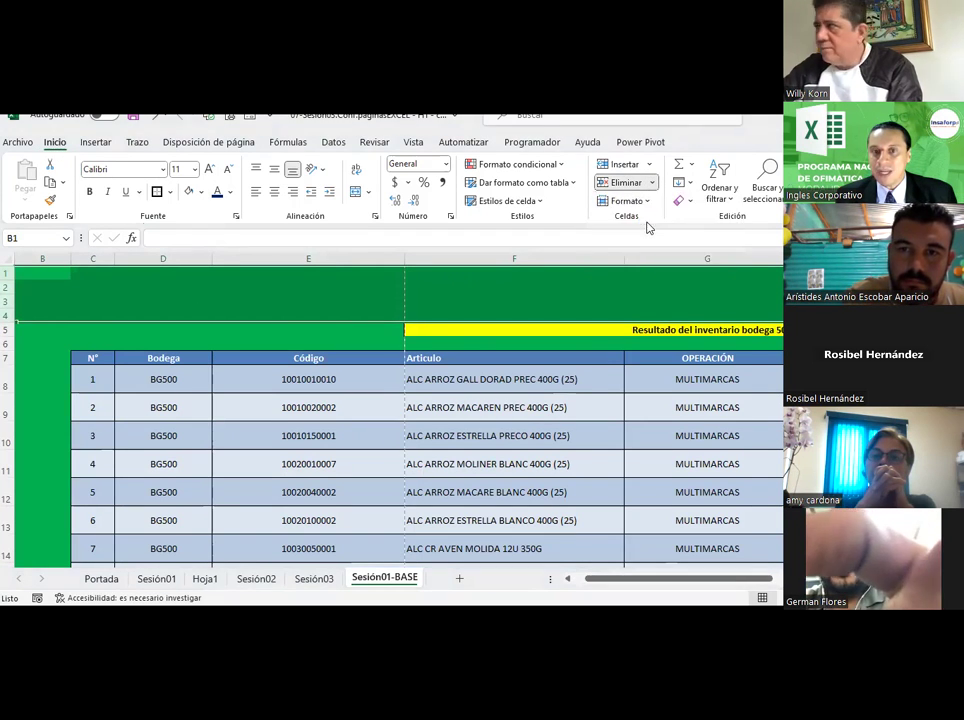
pyautogui.click(607, 377)
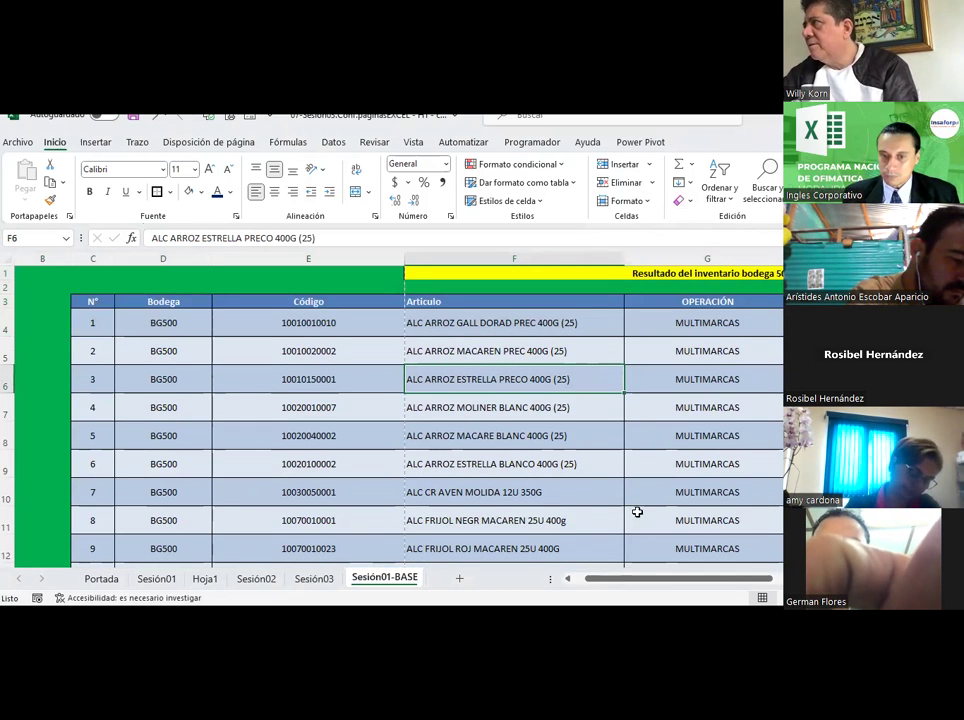
# Step: Select the two empty columns A and B and delete them as sheet columns
pyautogui.click(568, 579)
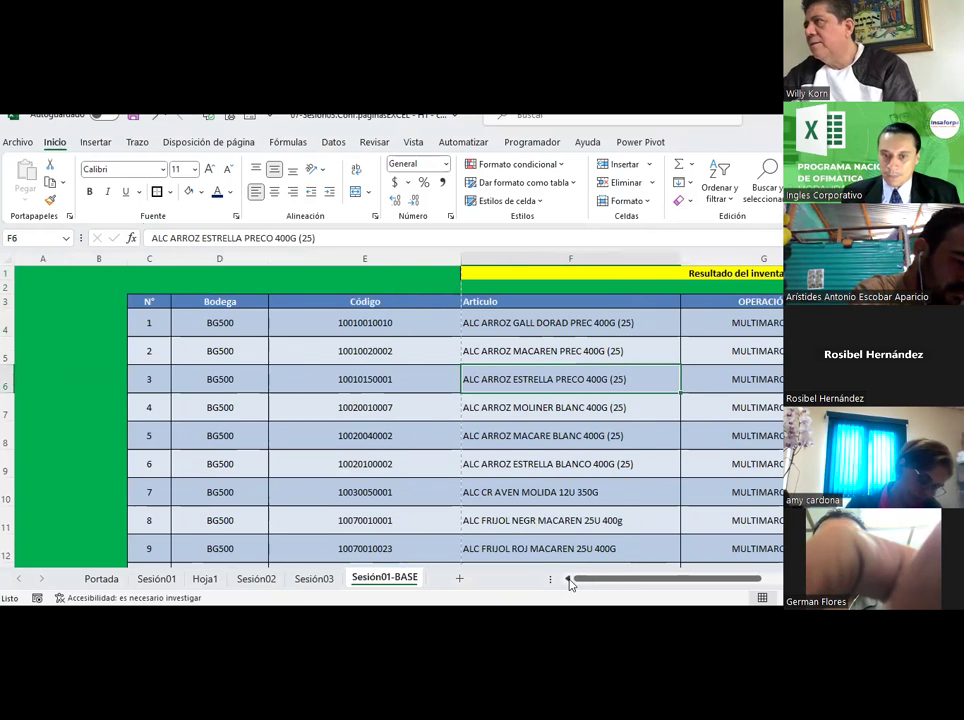
pyautogui.click(56, 341)
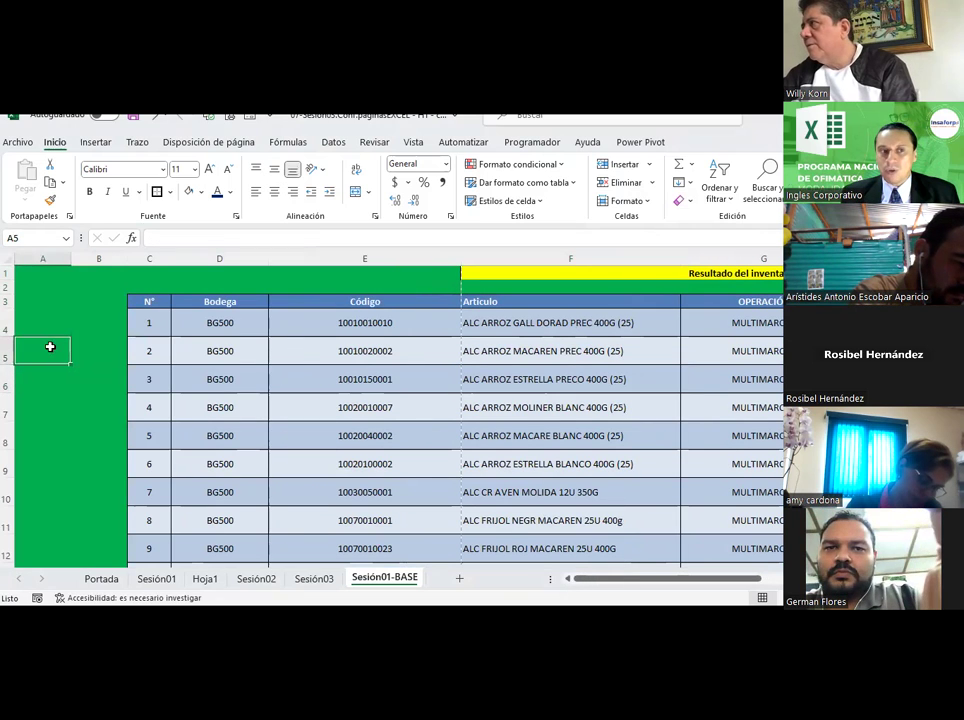
pyautogui.click(42, 257)
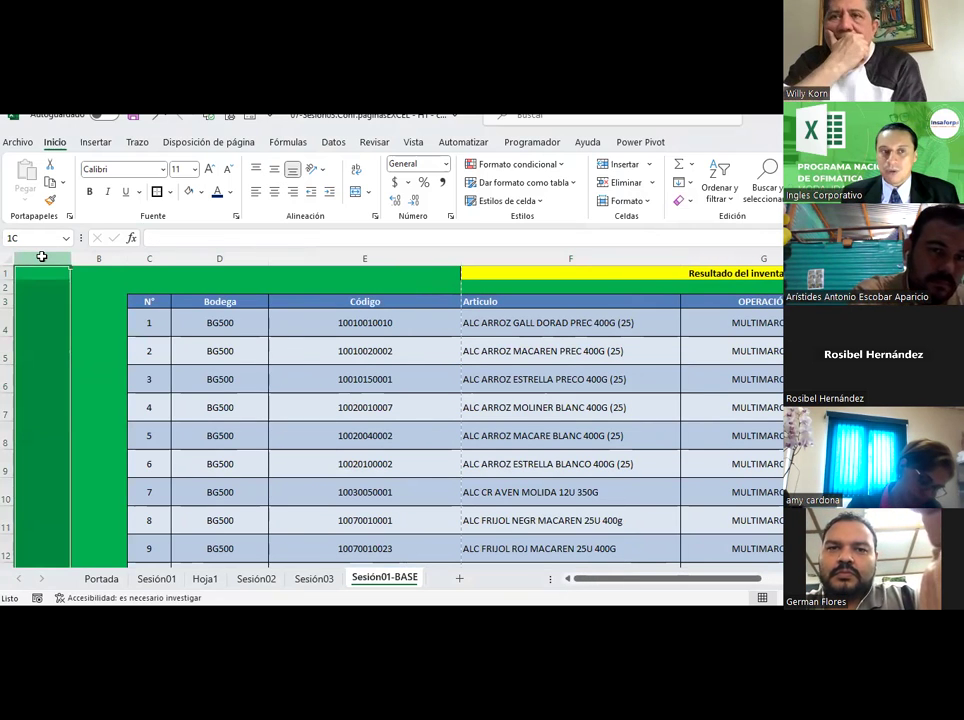
pyautogui.moveTo(42, 257); pyautogui.dragTo(105, 260)
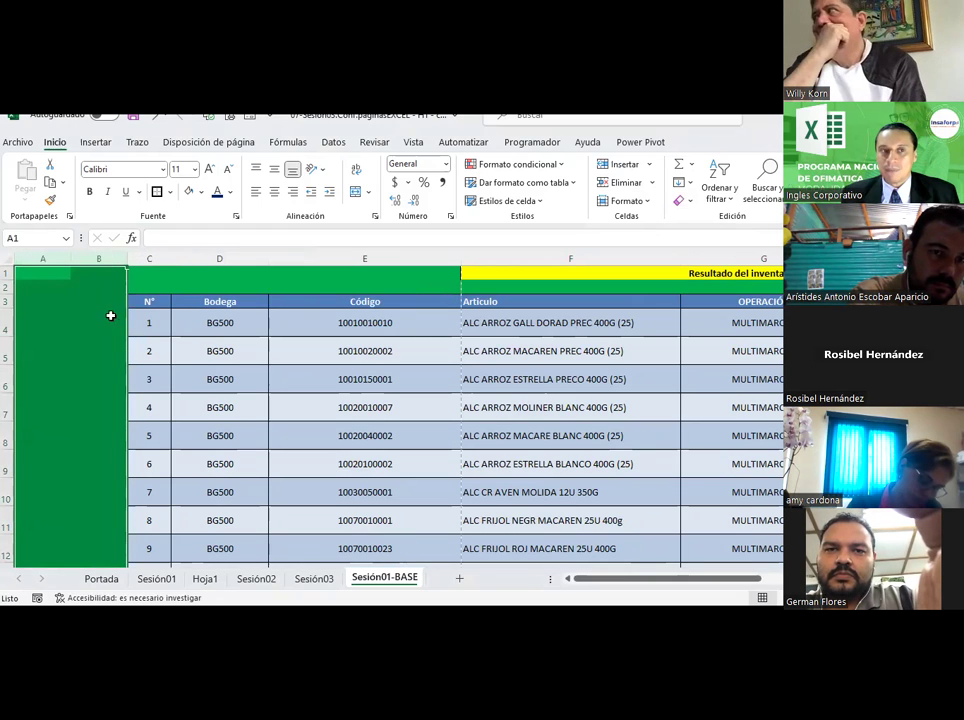
pyautogui.click(650, 182)
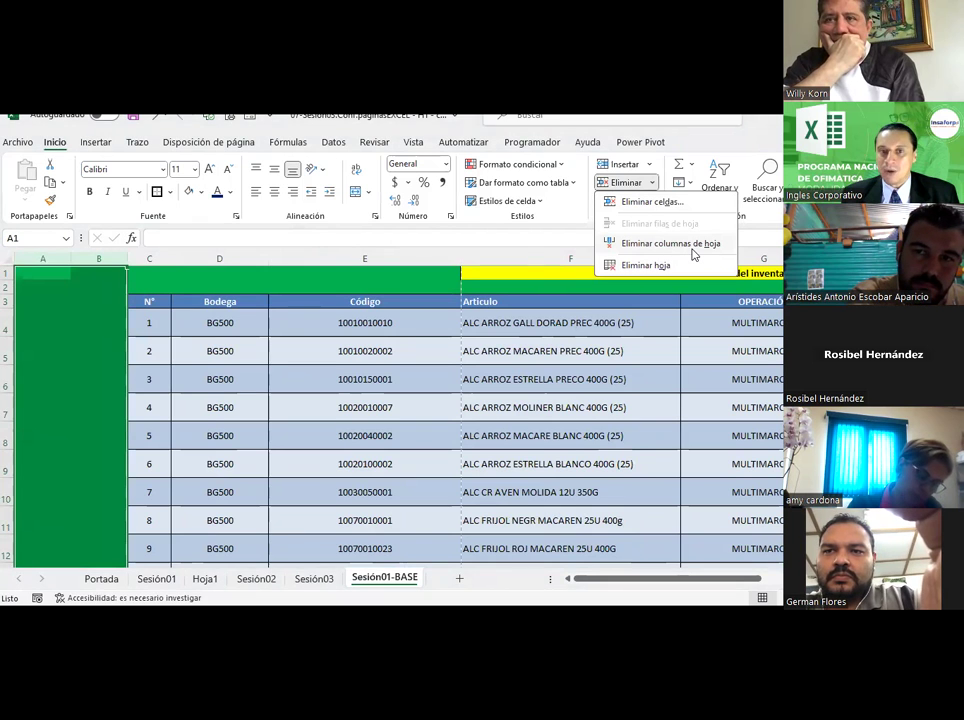
pyautogui.click(693, 255)
pyautogui.click(595, 343)
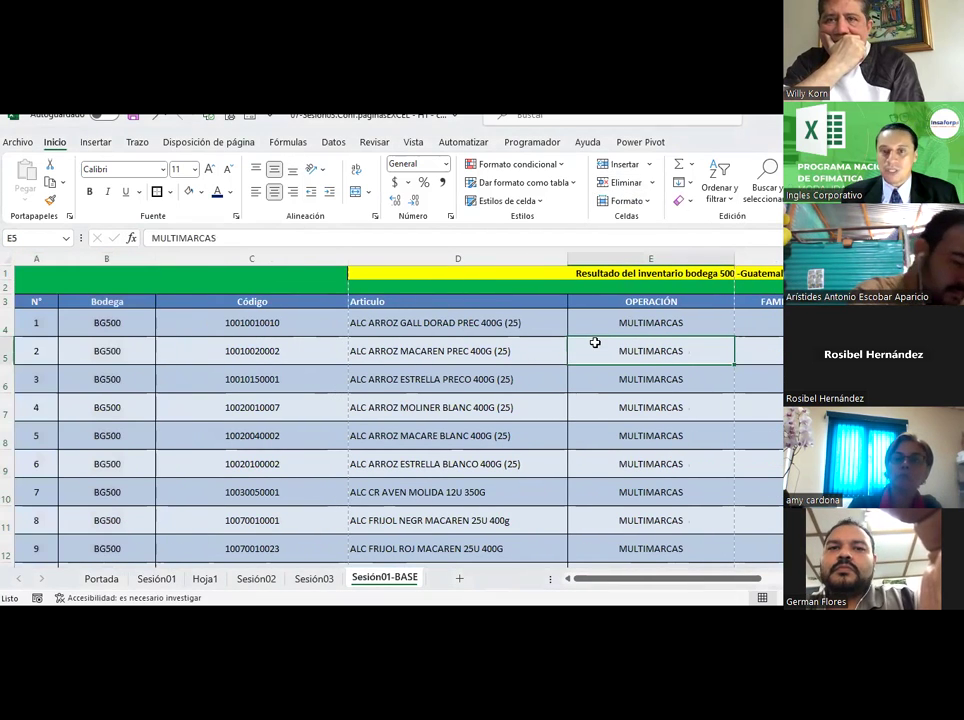
pyautogui.moveTo(631, 584)
pyautogui.mouseDown()
pyautogui.moveTo(696, 590)
pyautogui.moveTo(472, 505)
pyautogui.mouseUp()
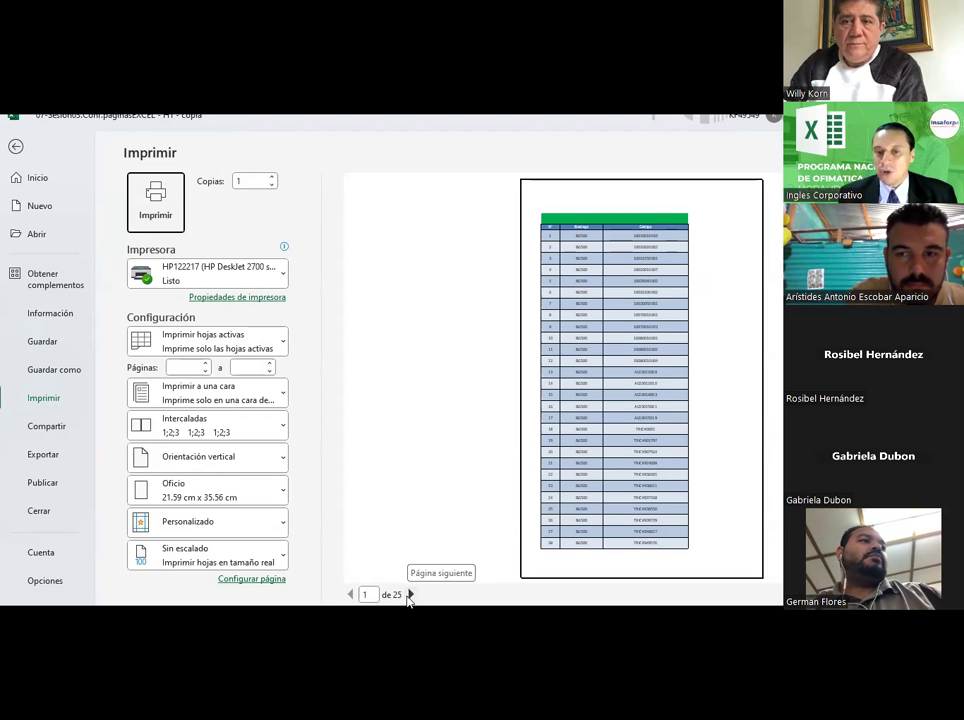
pyautogui.press('Escape')
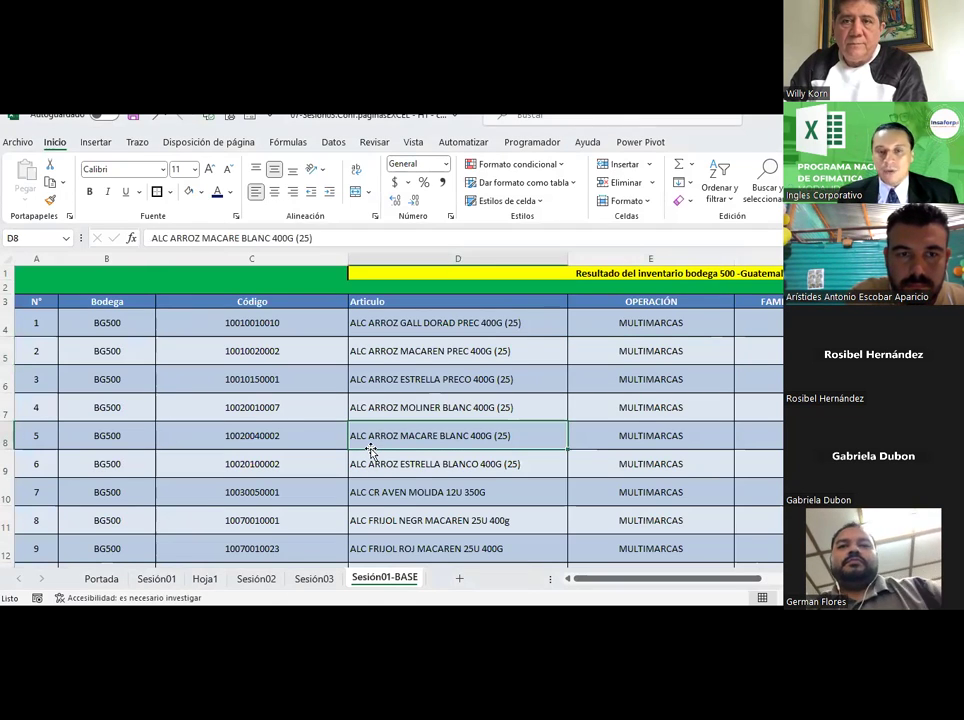
# Step: Drag column A's border to shrink the N° column to about 2.7 wide
pyautogui.click(120, 320)
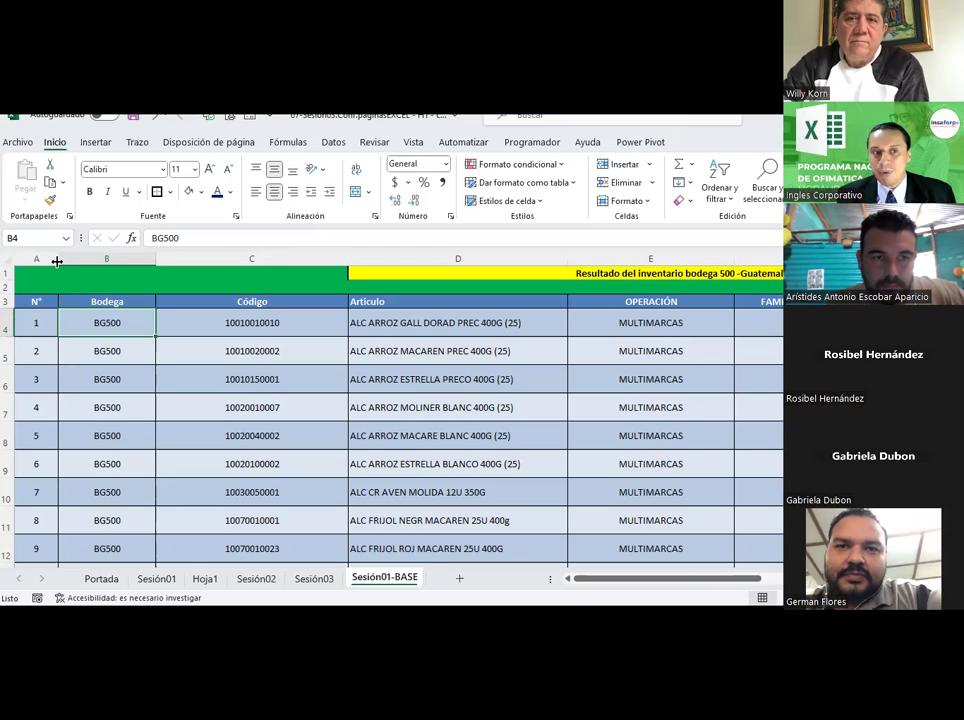
pyautogui.moveTo(57, 261); pyautogui.dragTo(31, 258)
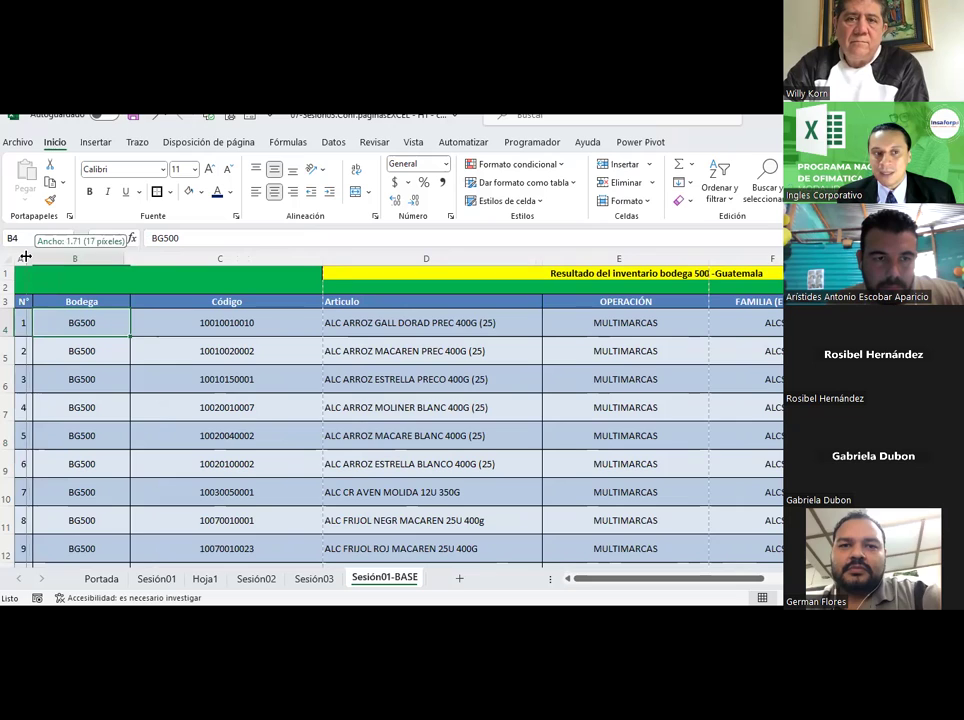
pyautogui.moveTo(34, 258); pyautogui.dragTo(30, 257)
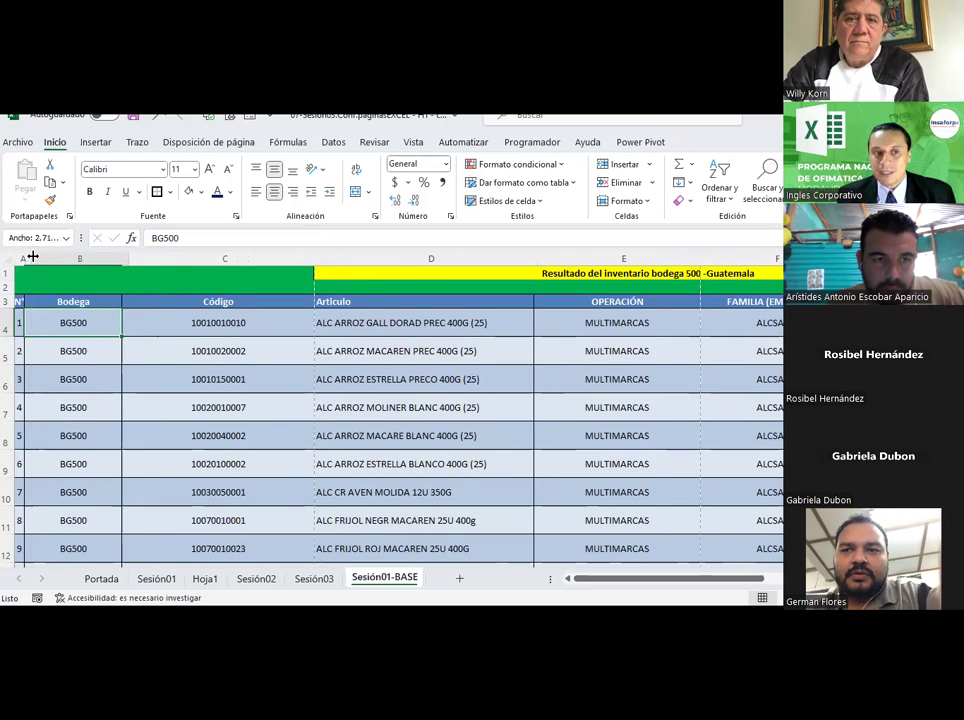
pyautogui.moveTo(30, 257); pyautogui.dragTo(29, 257)
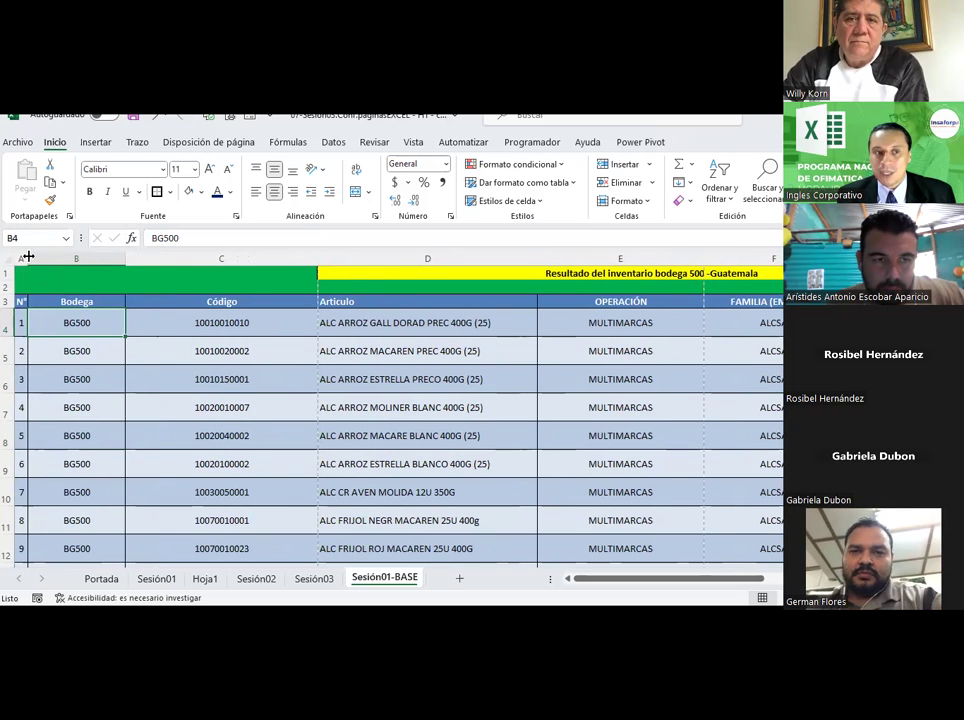
pyautogui.click(73, 358)
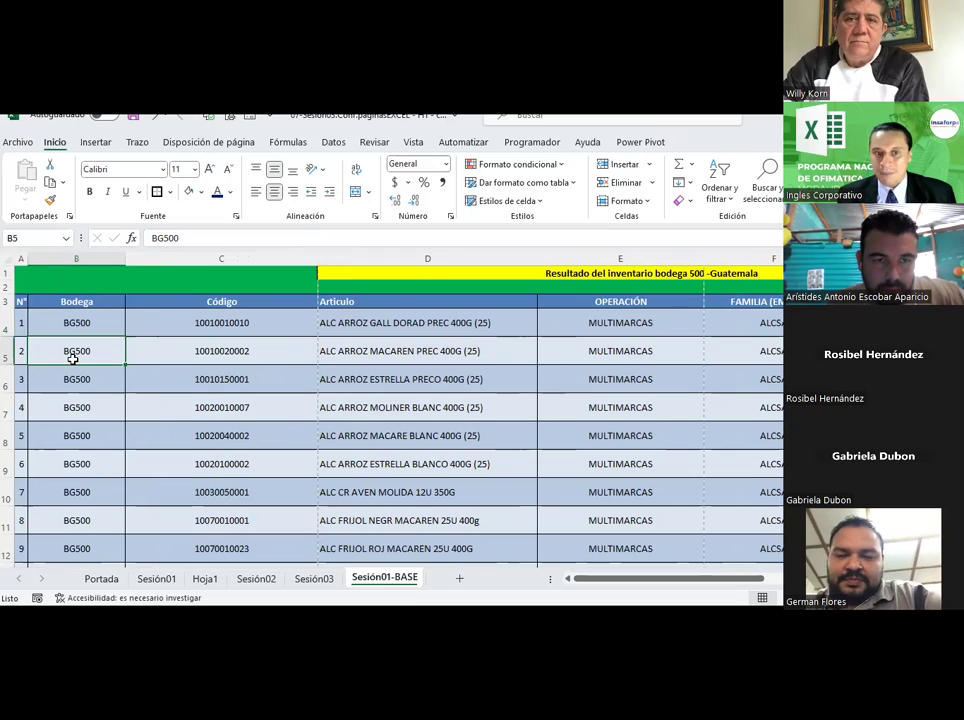
pyautogui.moveTo(656, 578); pyautogui.dragTo(690, 578)
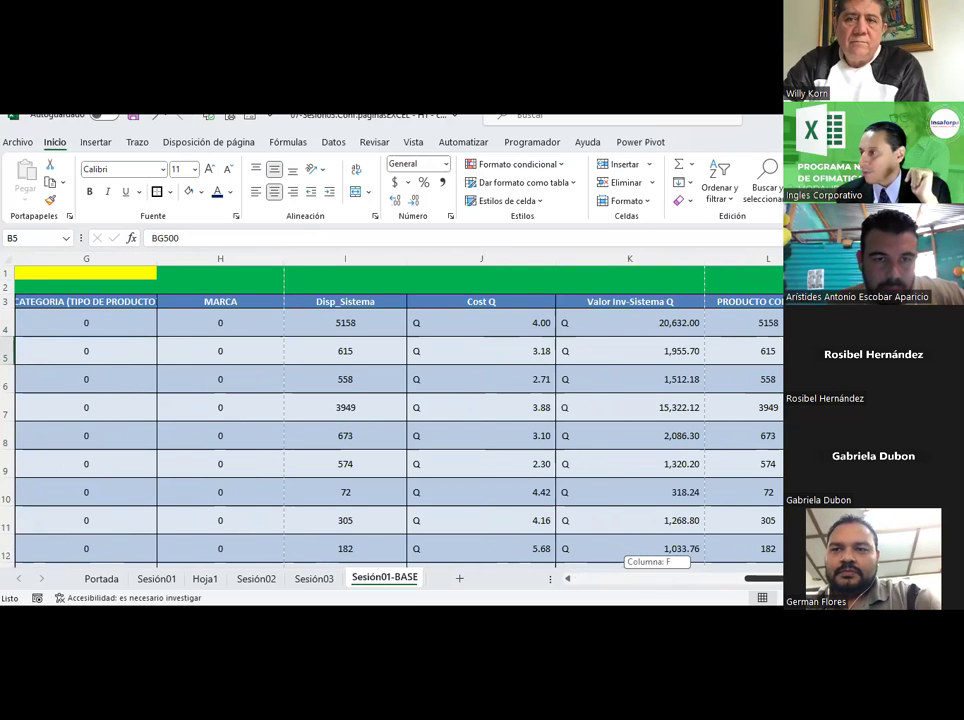
pyautogui.moveTo(690, 566); pyautogui.dragTo(594, 550)
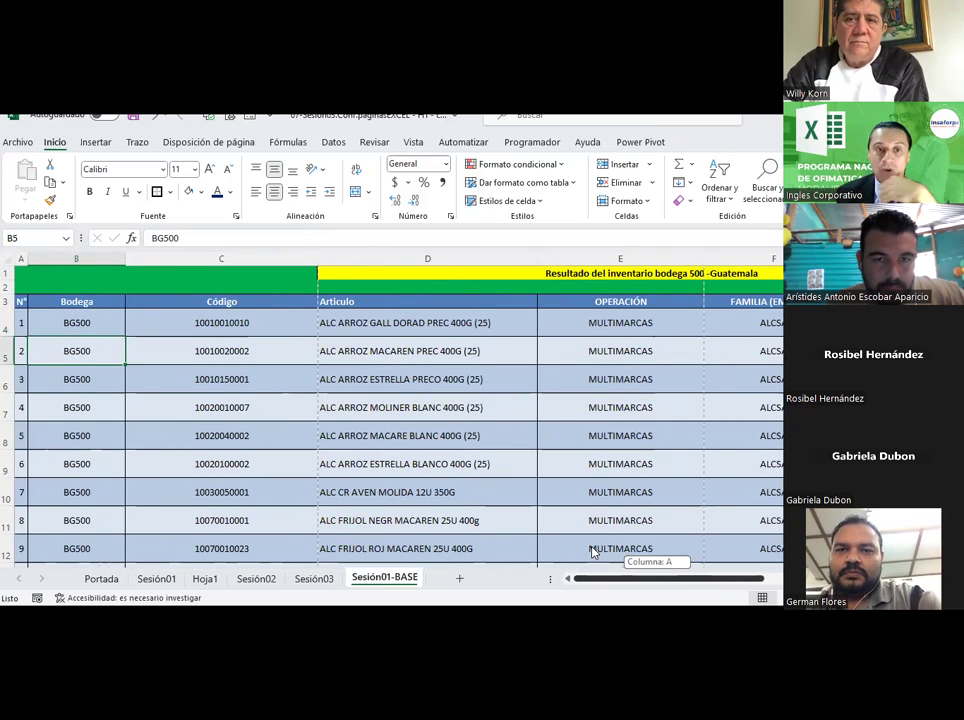
pyautogui.moveTo(592, 550); pyautogui.dragTo(591, 546)
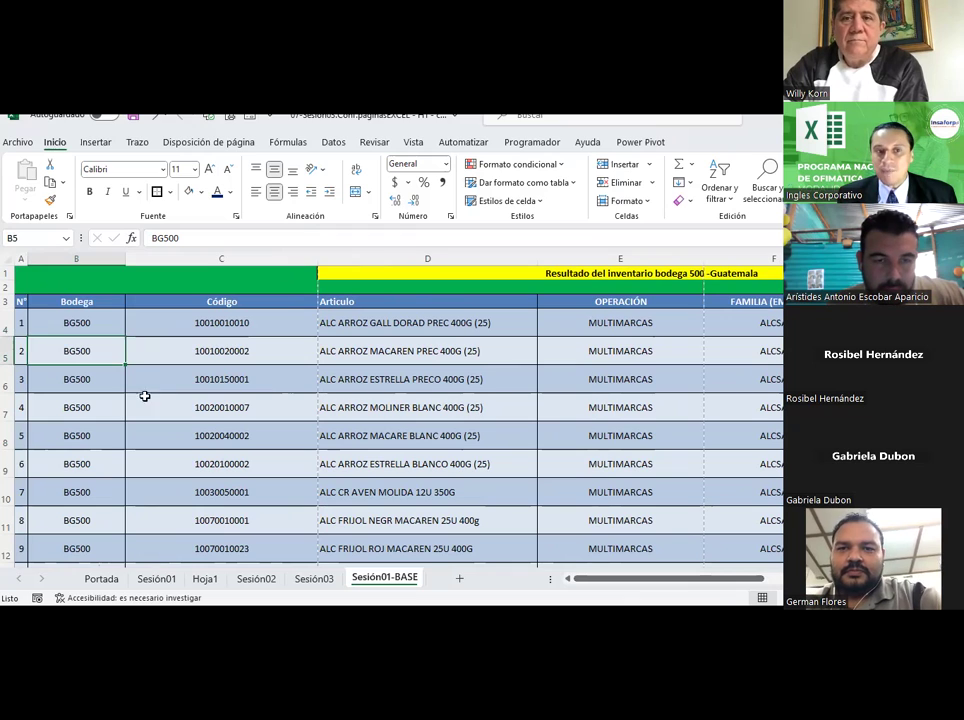
pyautogui.click(202, 256)
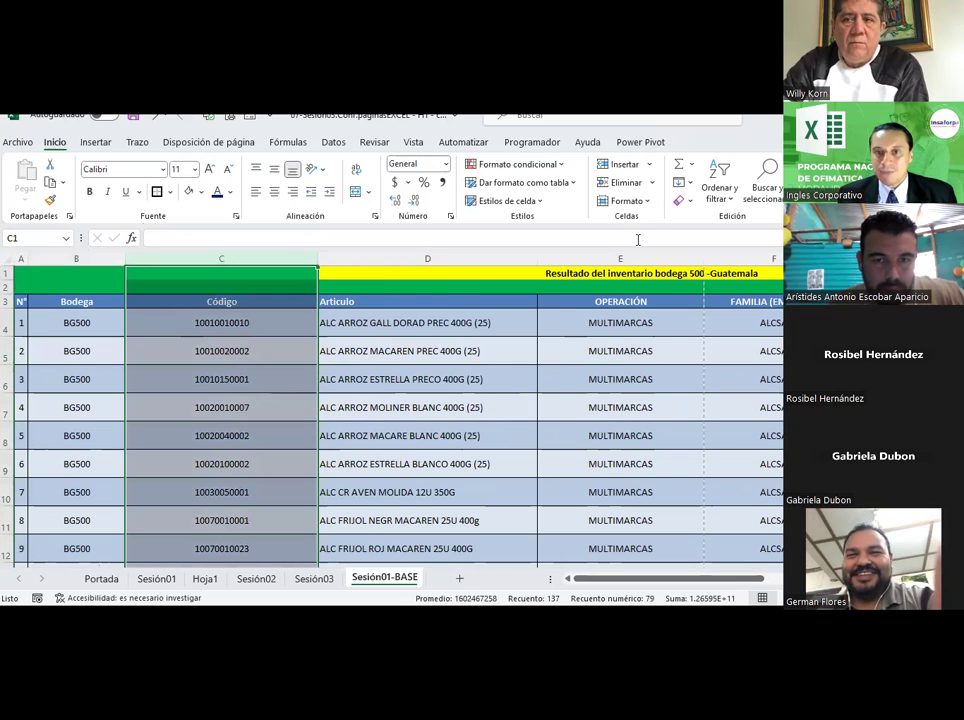
# Step: Set the Código column C width to 25 in the Column Width box
pyautogui.click(640, 201)
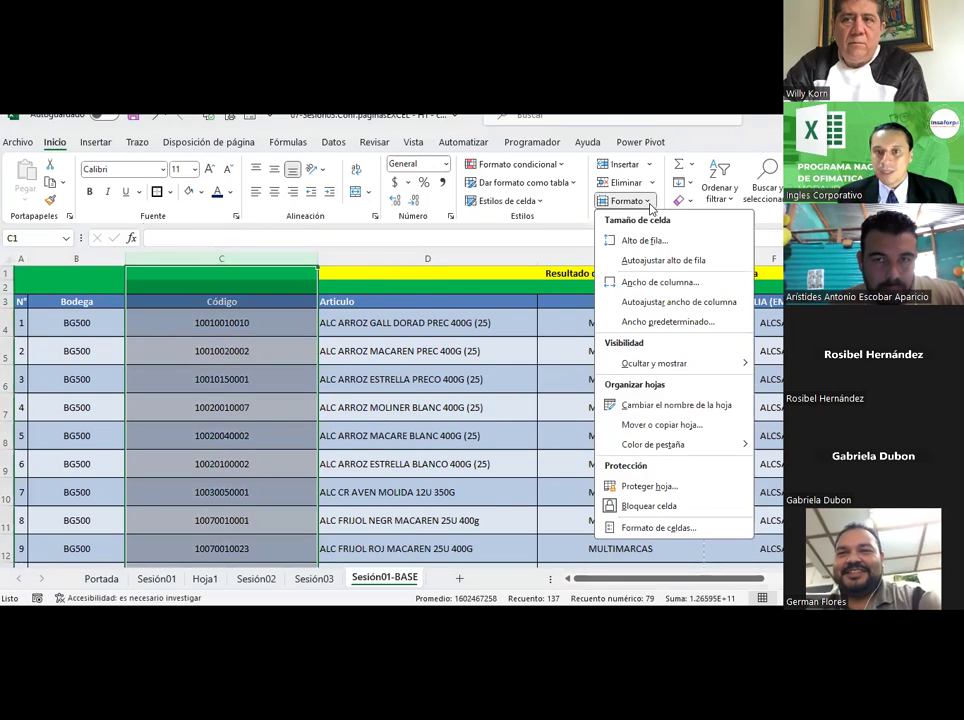
pyautogui.click(655, 284)
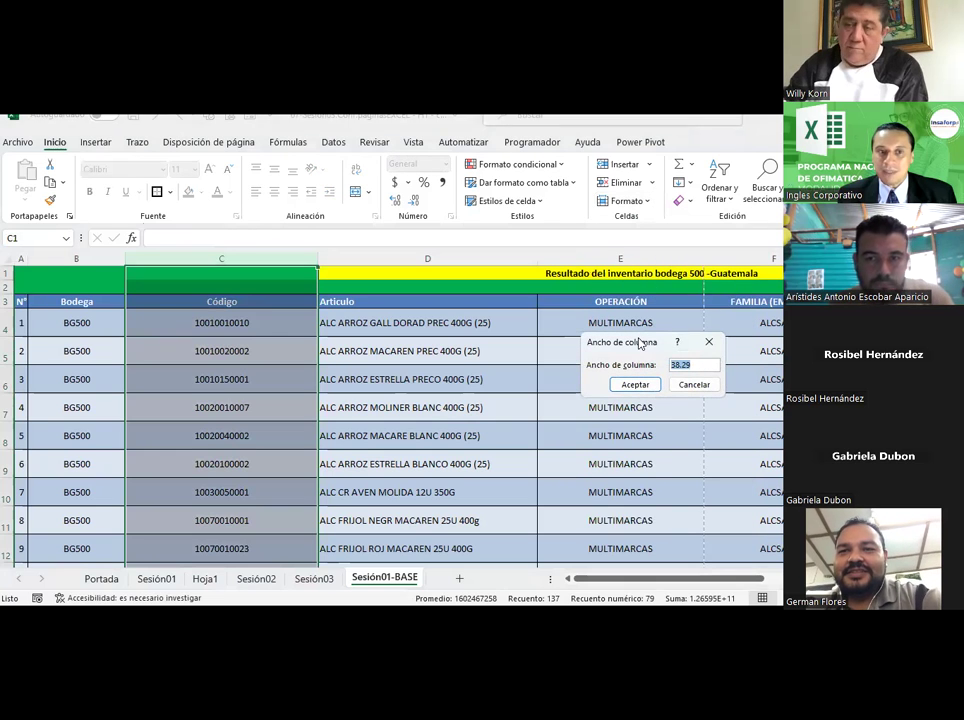
pyautogui.moveTo(640, 343); pyautogui.dragTo(198, 347)
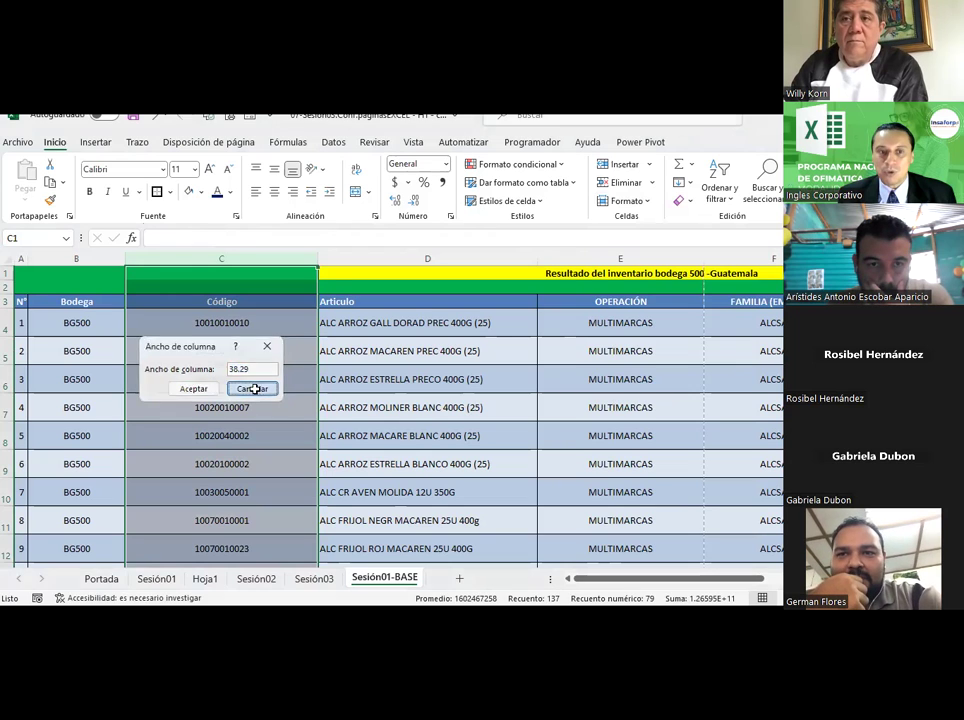
pyautogui.click(255, 390)
pyautogui.moveTo(318, 258); pyautogui.dragTo(318, 258)
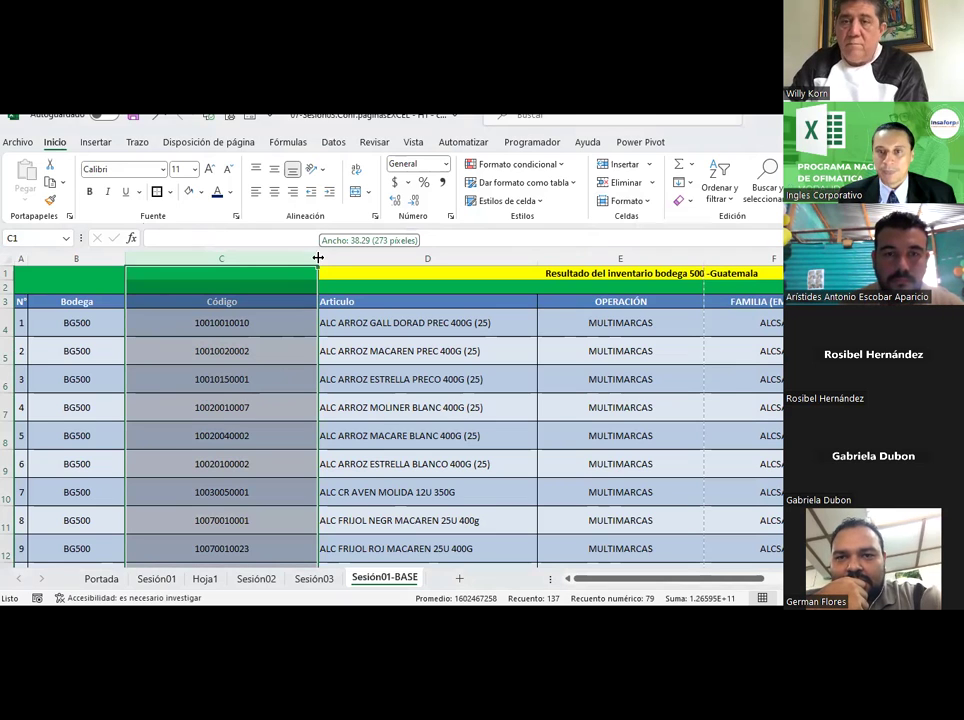
pyautogui.moveTo(318, 258); pyautogui.dragTo(318, 258)
pyautogui.click(648, 201)
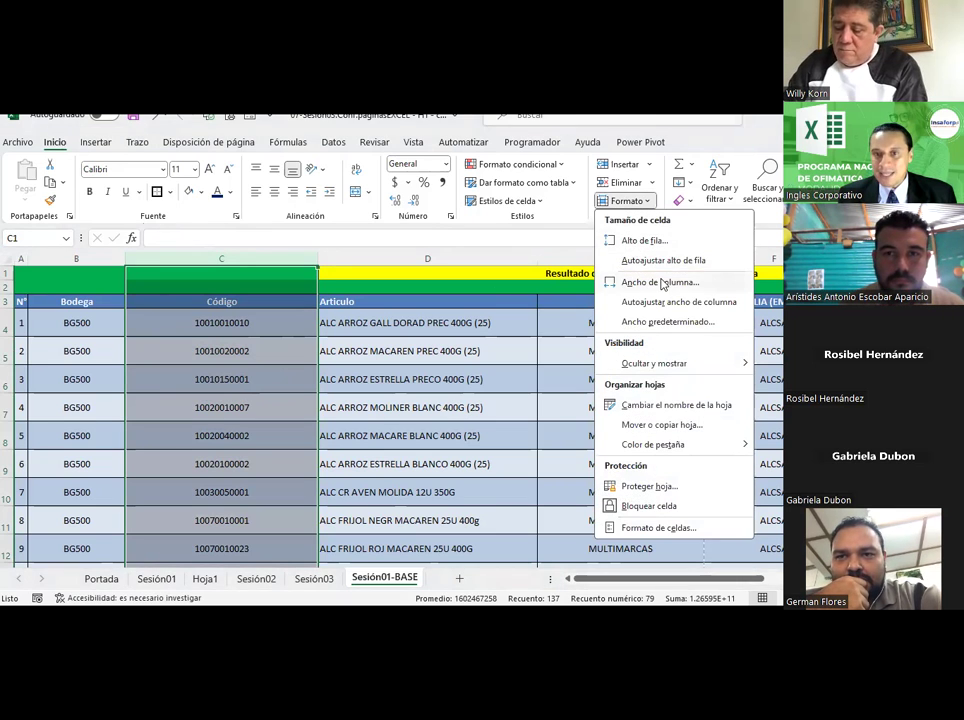
pyautogui.click(640, 281)
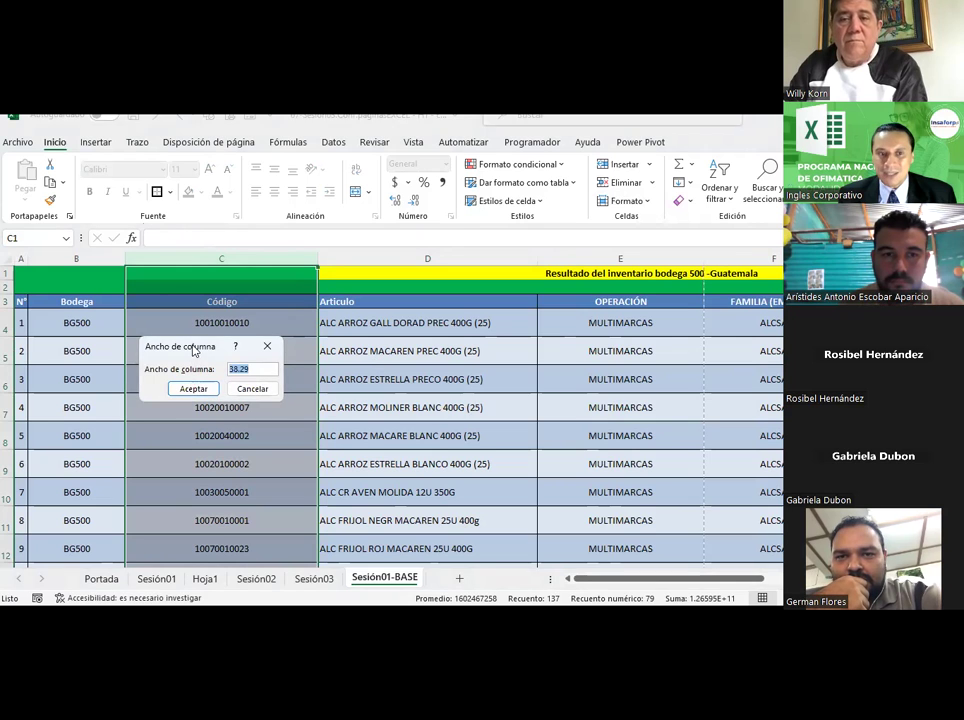
pyautogui.moveTo(195, 350); pyautogui.dragTo(225, 352)
pyautogui.write('25')
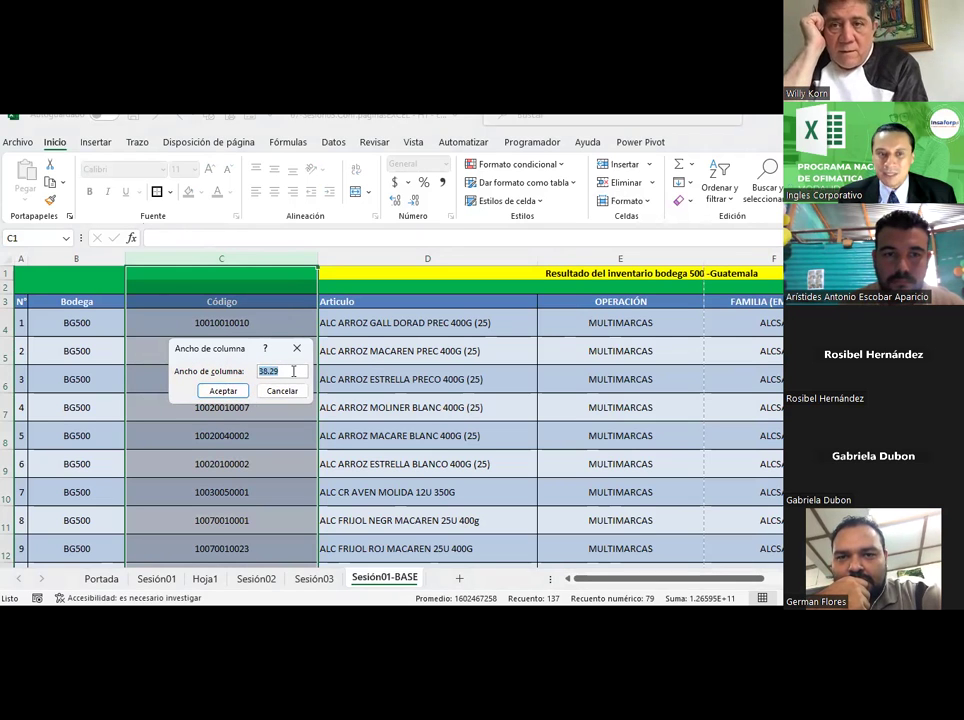
pyautogui.click(214, 393)
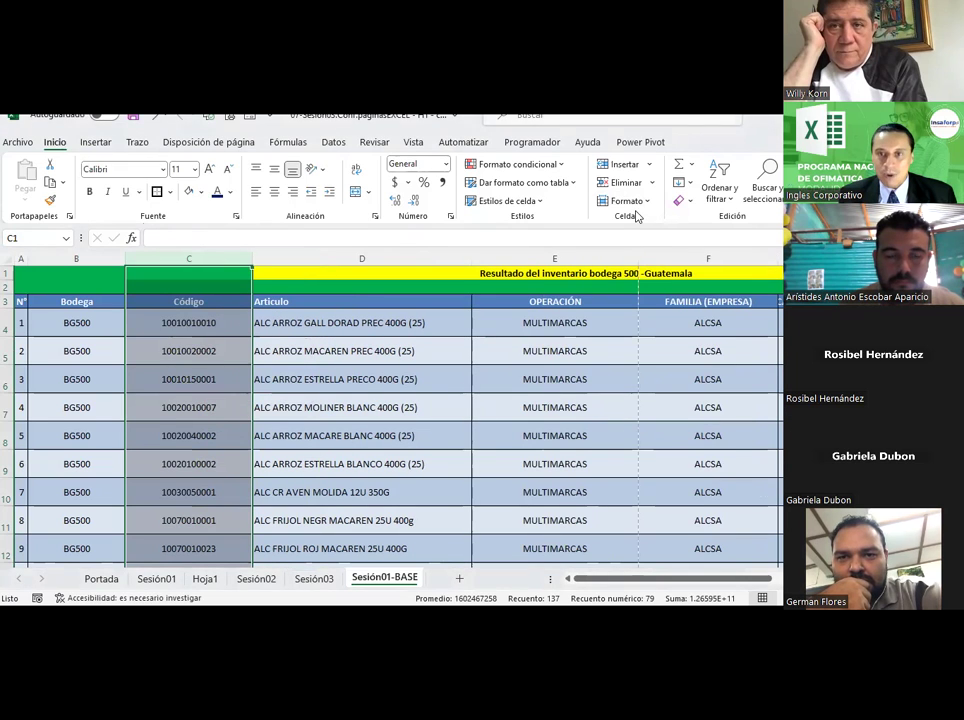
# Step: Try a width of 15 for column C, then undo it to keep it wider
pyautogui.click(628, 200)
pyautogui.click(640, 282)
pyautogui.write('1')
pyautogui.click(237, 393)
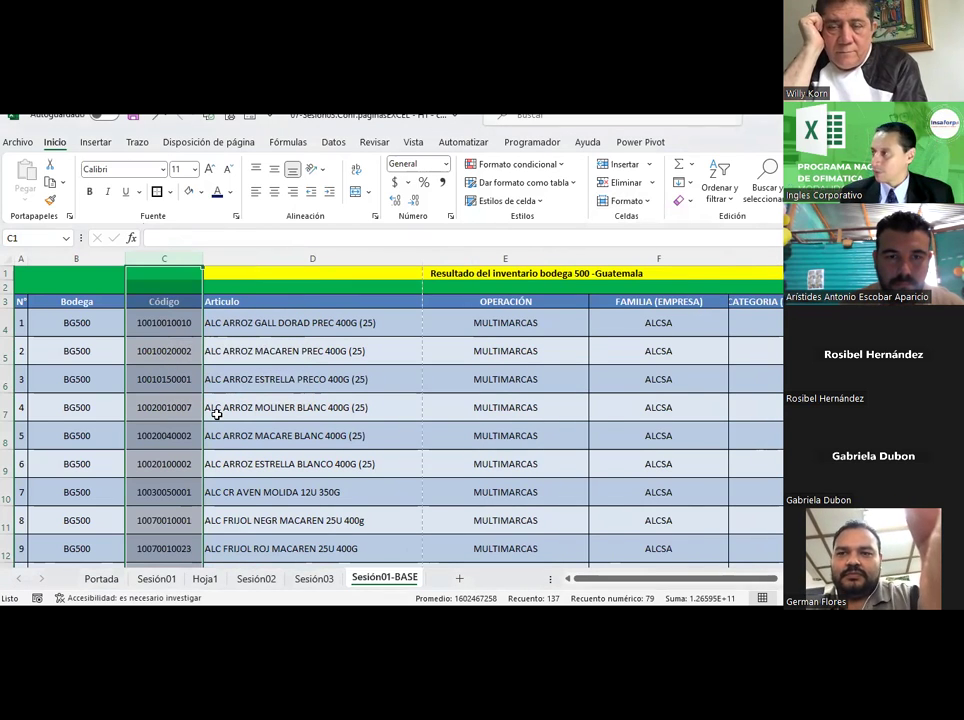
pyautogui.click(325, 395)
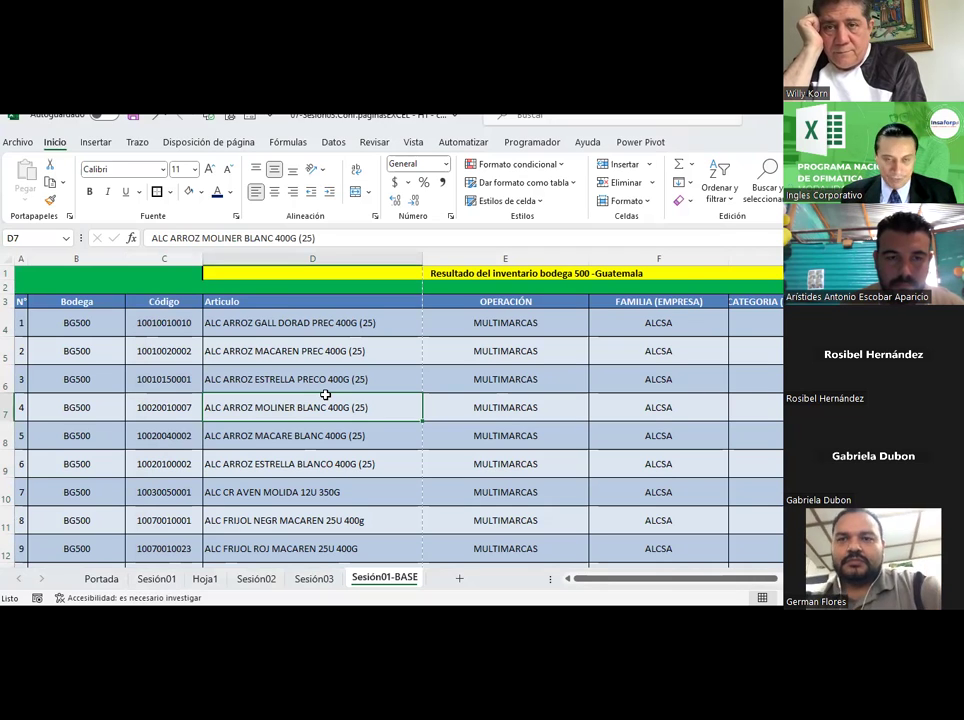
pyautogui.hotkey('ctrl', 'z')
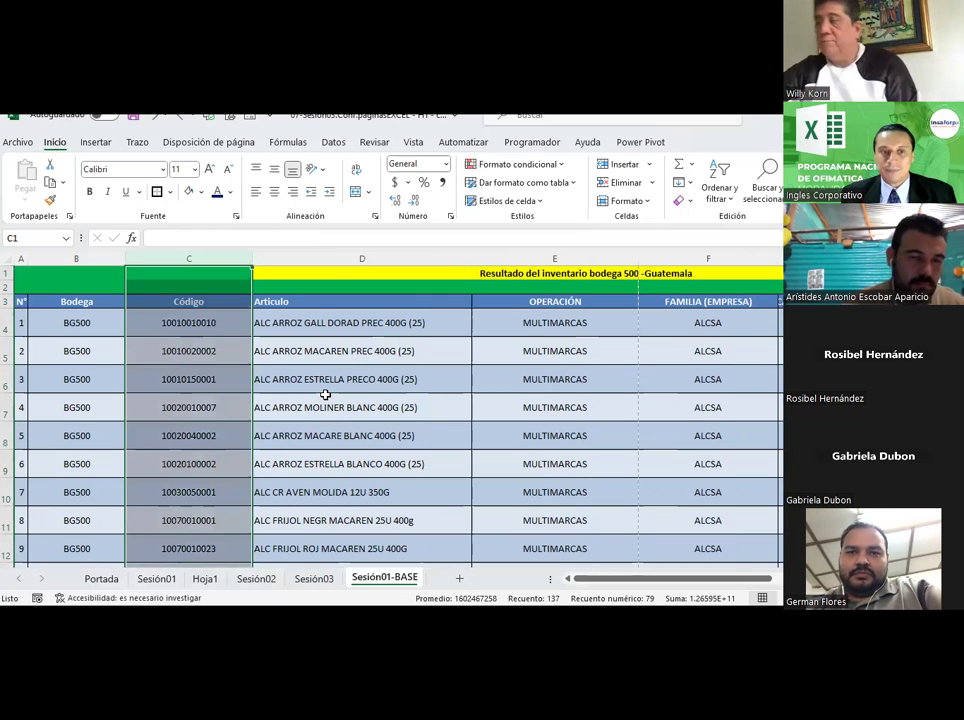
pyautogui.click(325, 395)
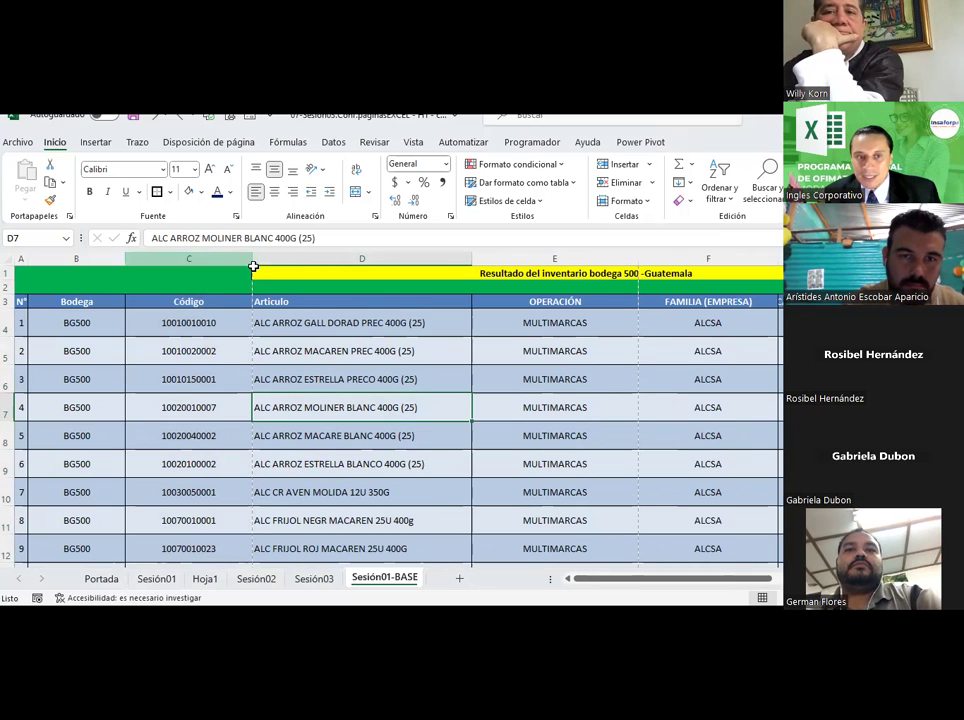
# Step: Give the Código column C an exact width of 18 through Format > Column Width
pyautogui.moveTo(247, 265); pyautogui.dragTo(252, 258)
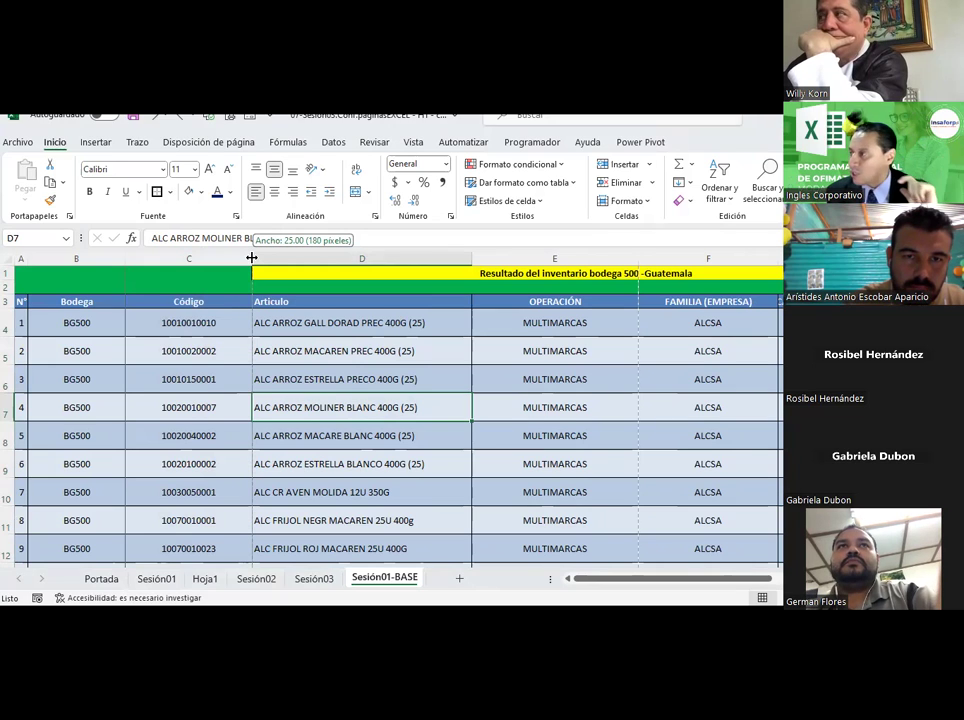
pyautogui.moveTo(252, 258); pyautogui.dragTo(251, 258)
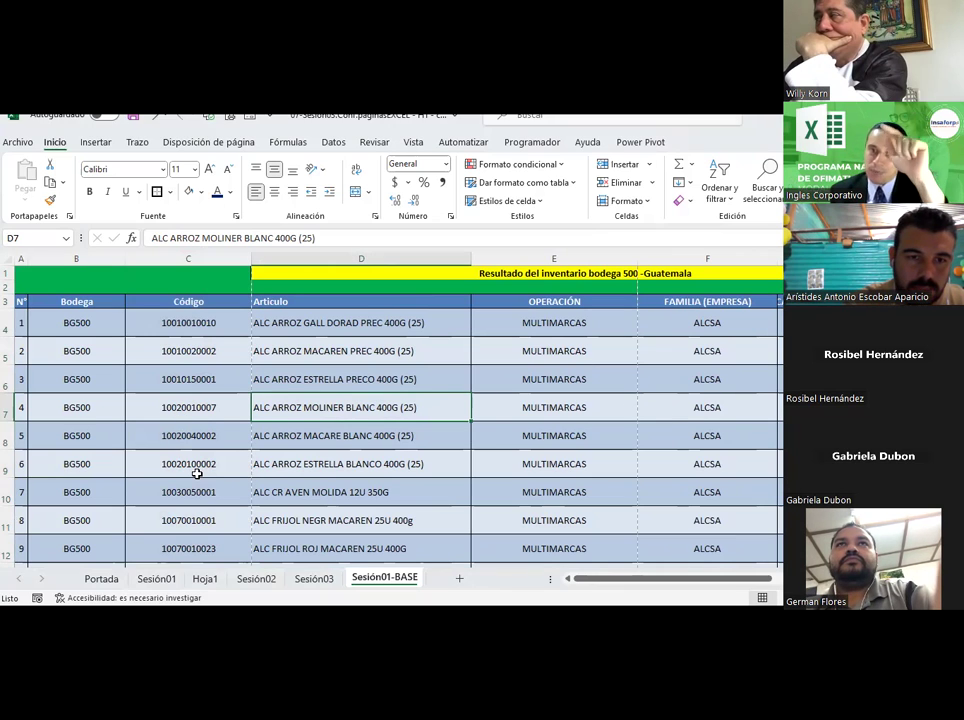
pyautogui.click(184, 258)
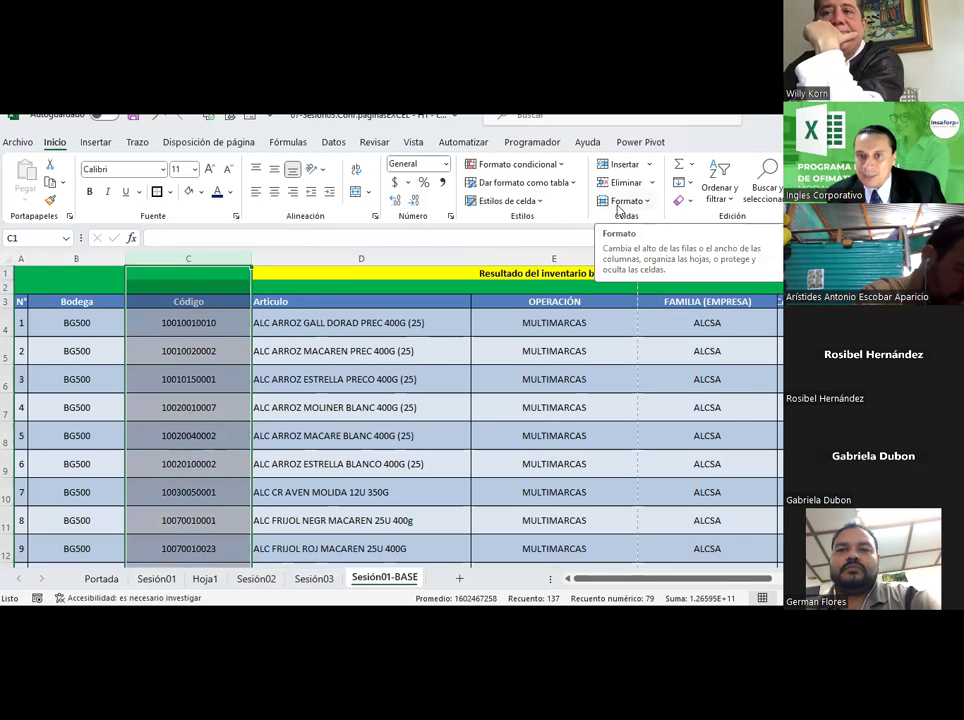
pyautogui.click(649, 201)
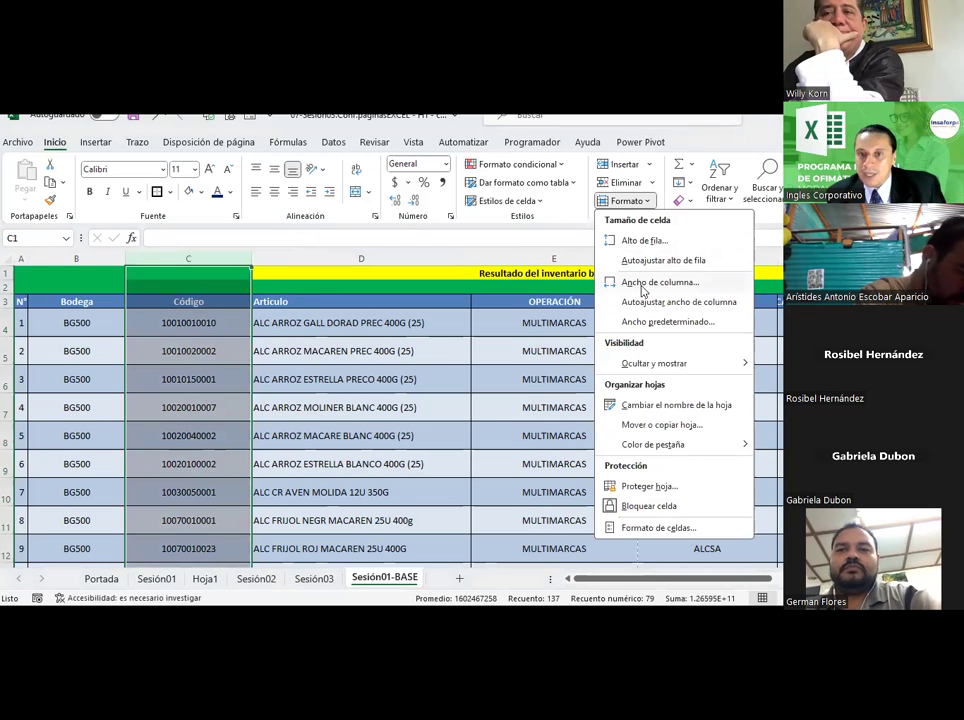
pyautogui.click(638, 284)
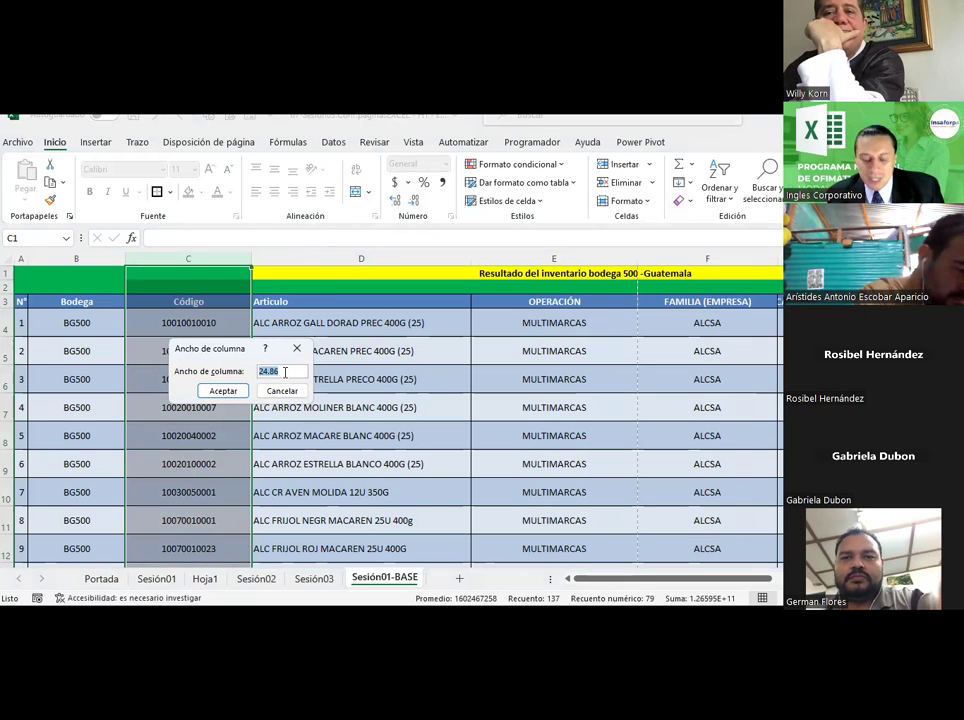
pyautogui.write('8')
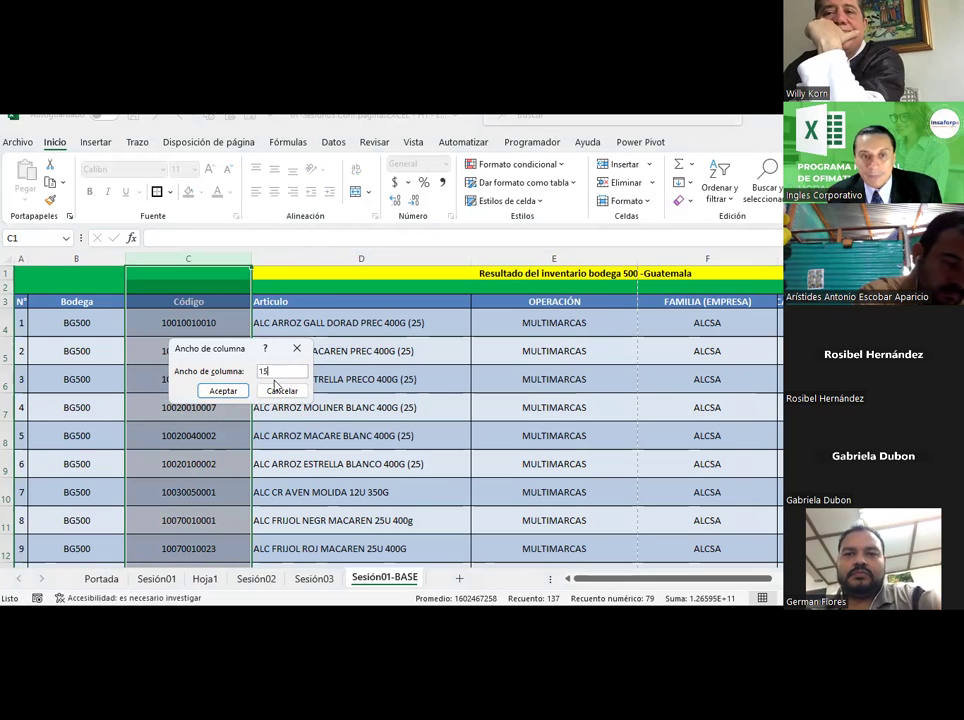
pyautogui.click(223, 390)
pyautogui.click(401, 379)
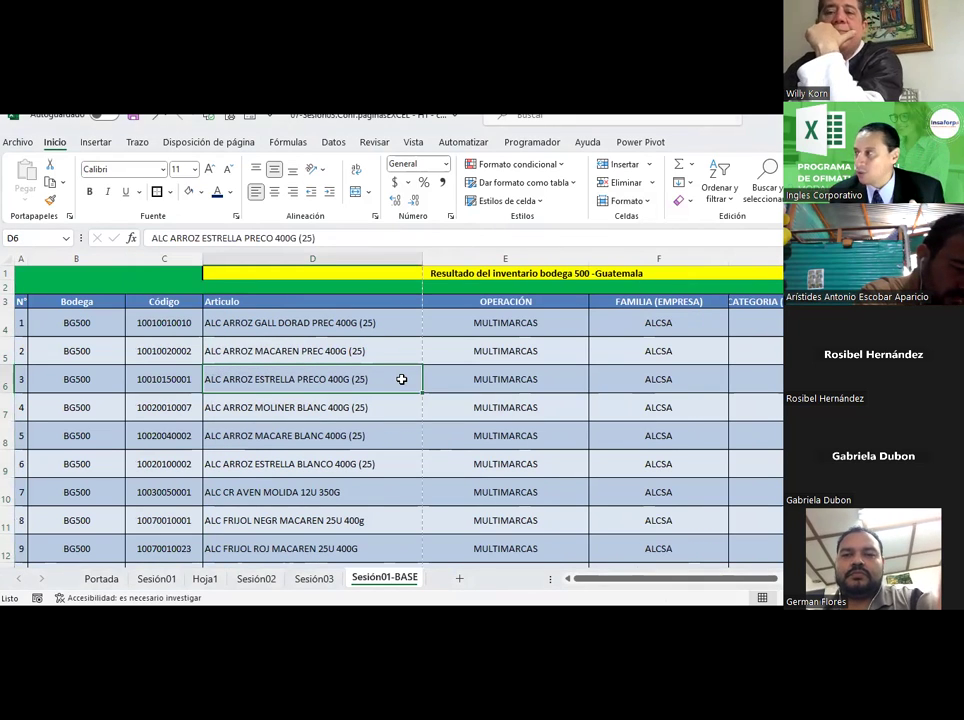
pyautogui.moveTo(166, 258); pyautogui.dragTo(669, 286)
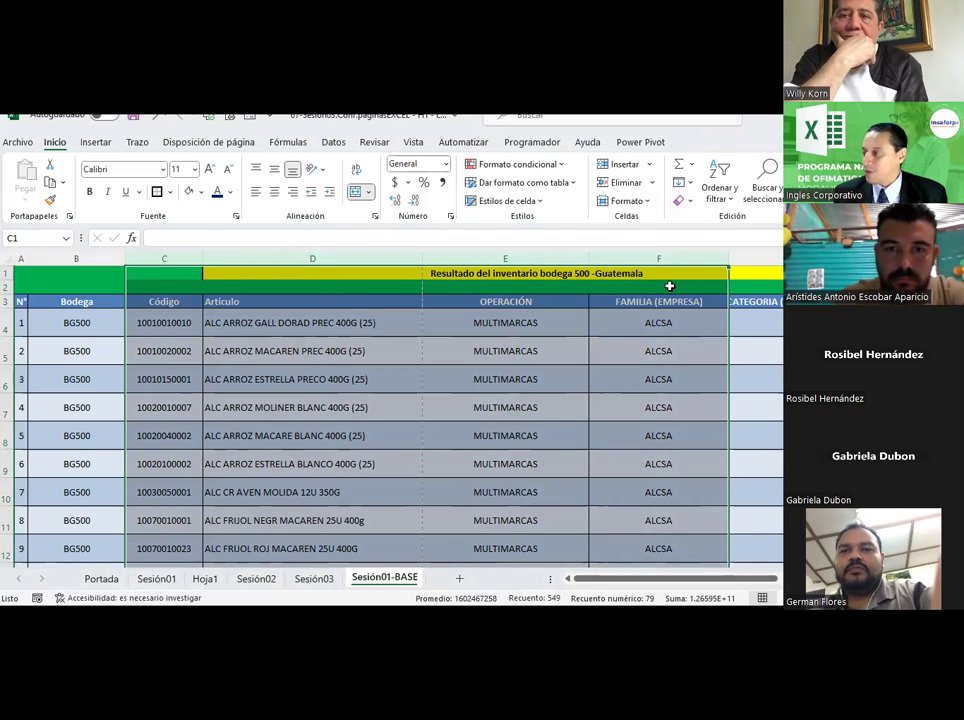
pyautogui.click(542, 369)
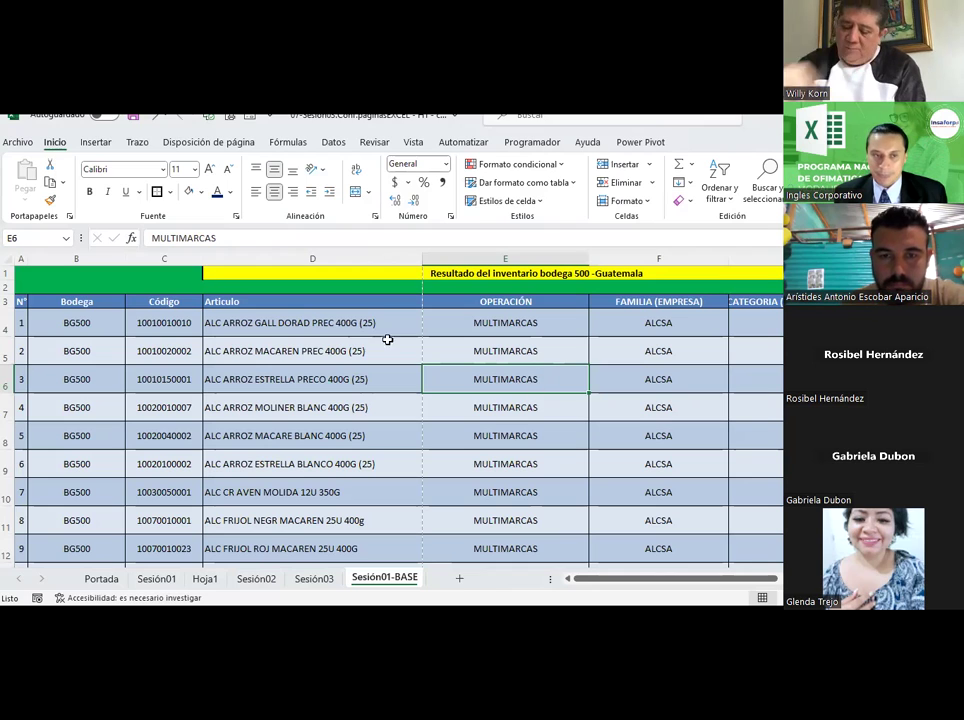
# Step: Select the table's columns from A onward, AutoFit their widths, and save the workbook
pyautogui.moveTo(21, 259); pyautogui.dragTo(123, 270)
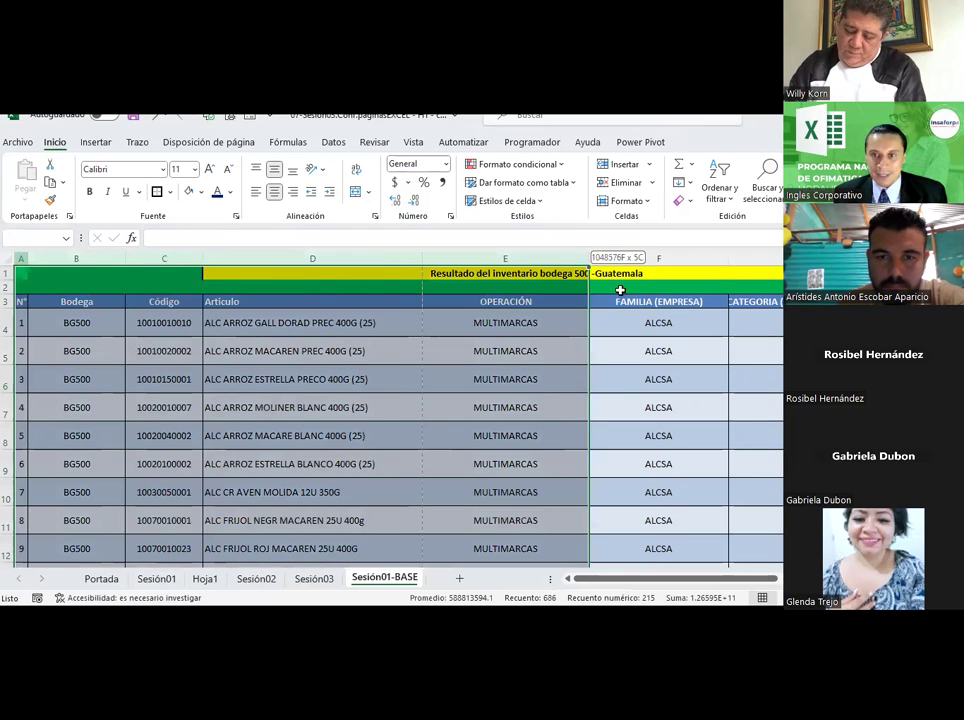
pyautogui.moveTo(123, 270)
pyautogui.mouseDown()
pyautogui.moveTo(776, 262)
pyautogui.moveTo(782, 309)
pyautogui.mouseUp()
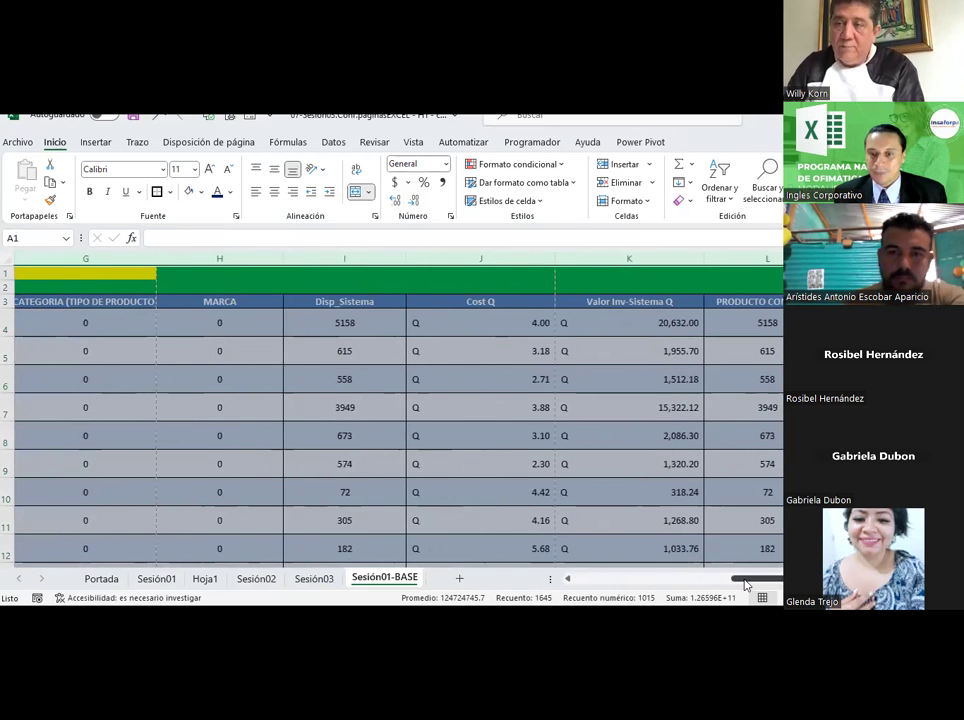
pyautogui.moveTo(755, 578); pyautogui.dragTo(592, 584)
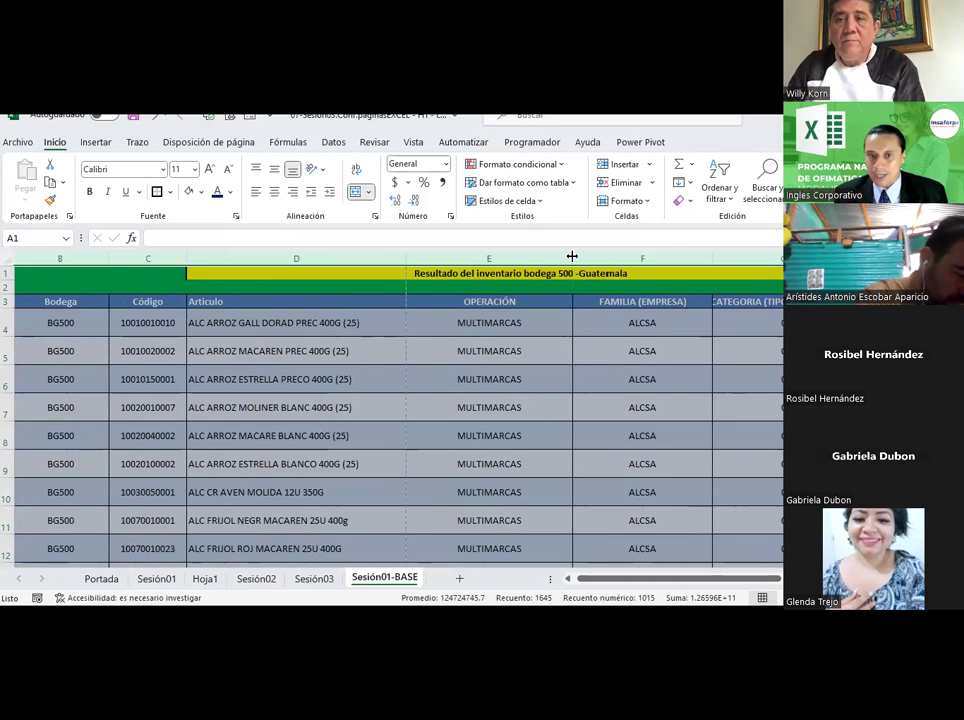
pyautogui.doubleClick(572, 256)
pyautogui.moveTo(704, 580); pyautogui.dragTo(763, 587)
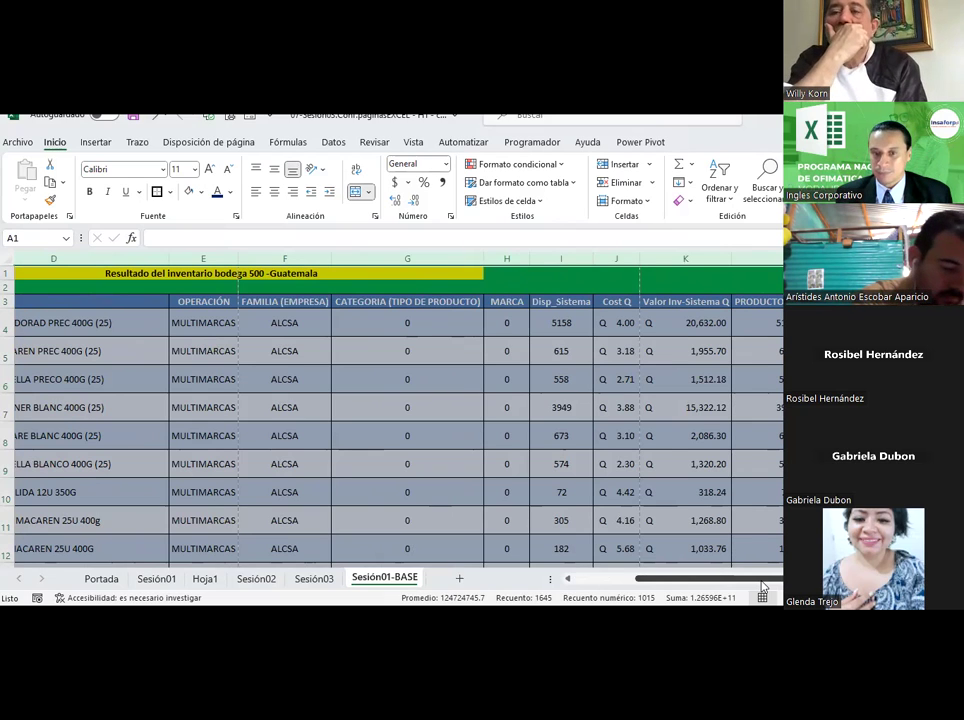
pyautogui.moveTo(763, 587); pyautogui.dragTo(570, 583)
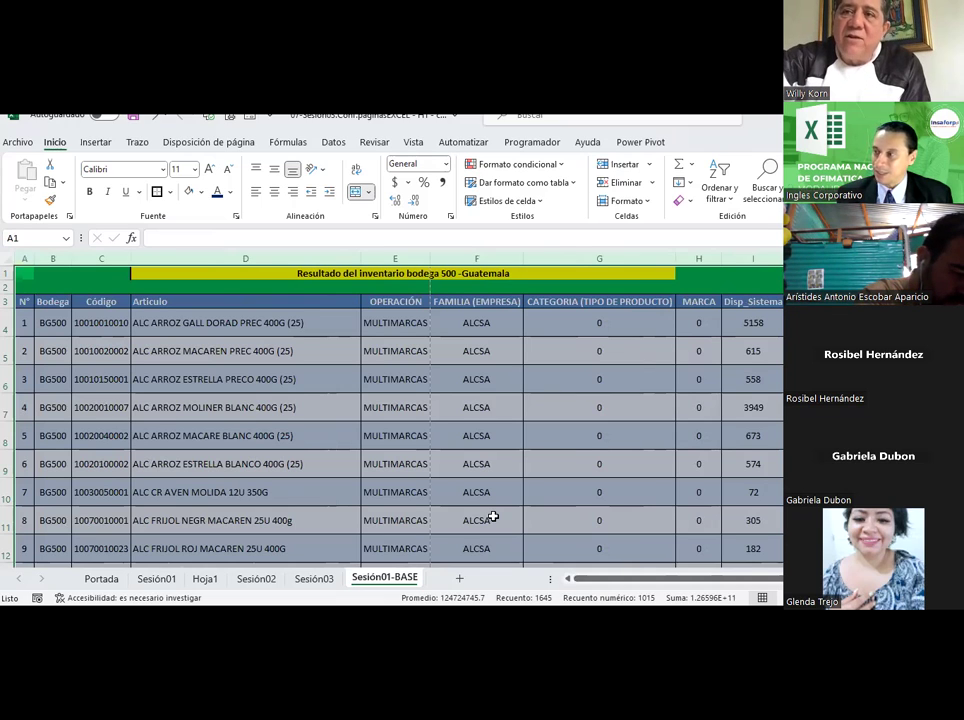
pyautogui.hotkey('ctrl', 'z')
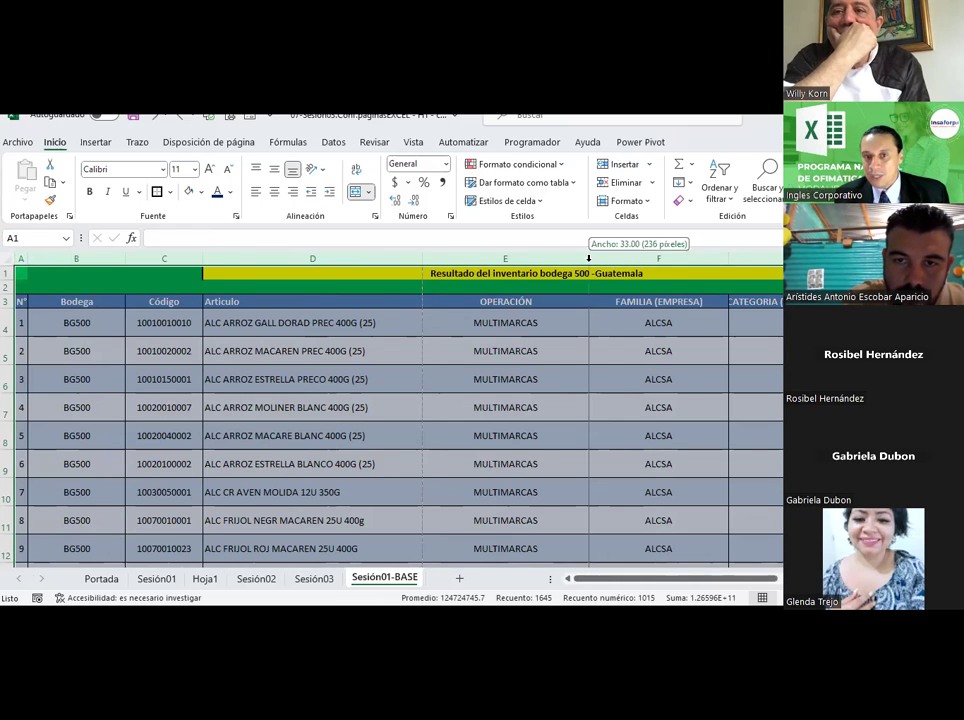
pyautogui.doubleClick(588, 260)
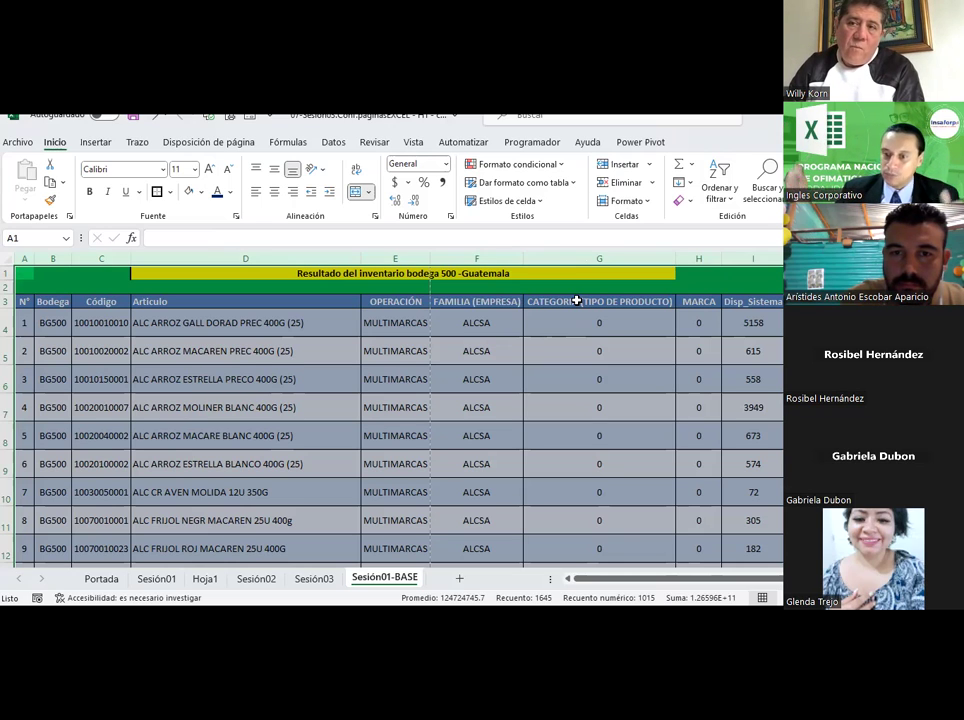
pyautogui.click(577, 301)
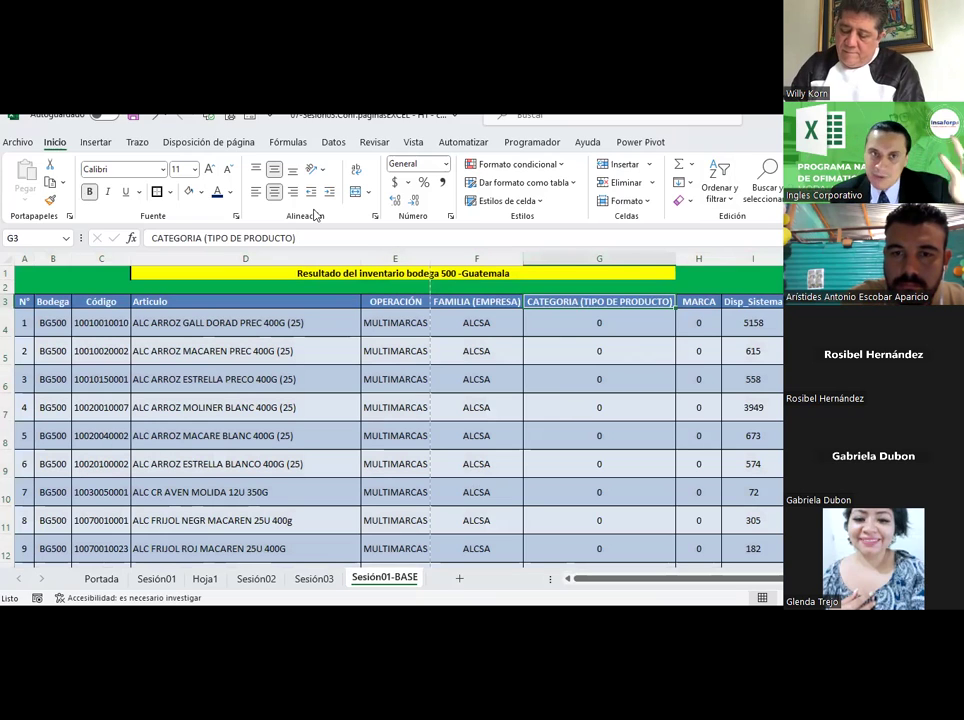
pyautogui.click(134, 117)
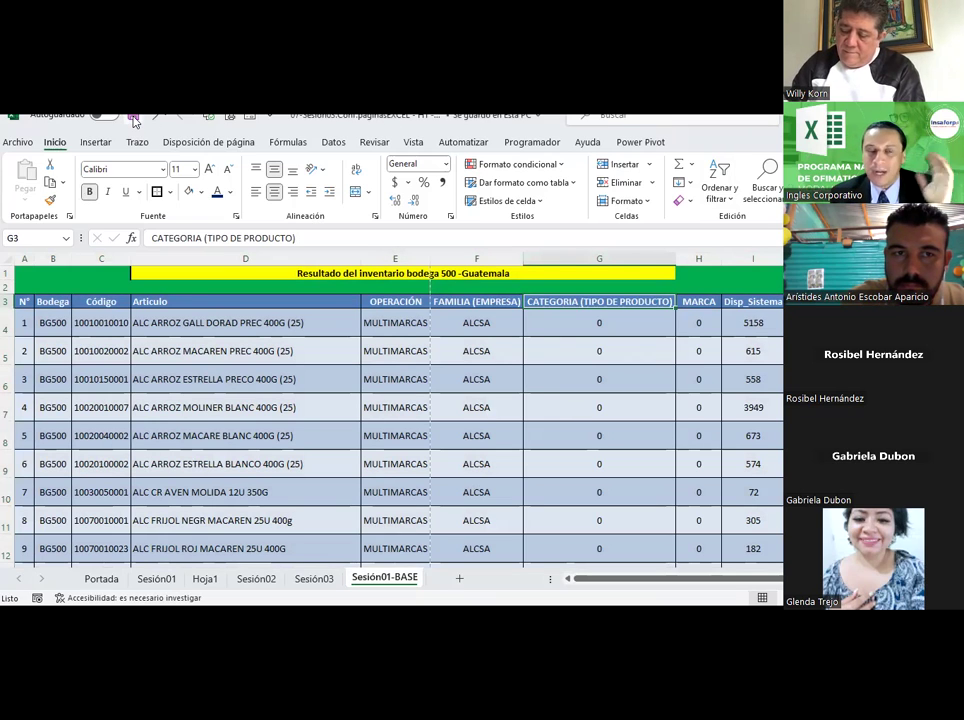
pyautogui.click(228, 118)
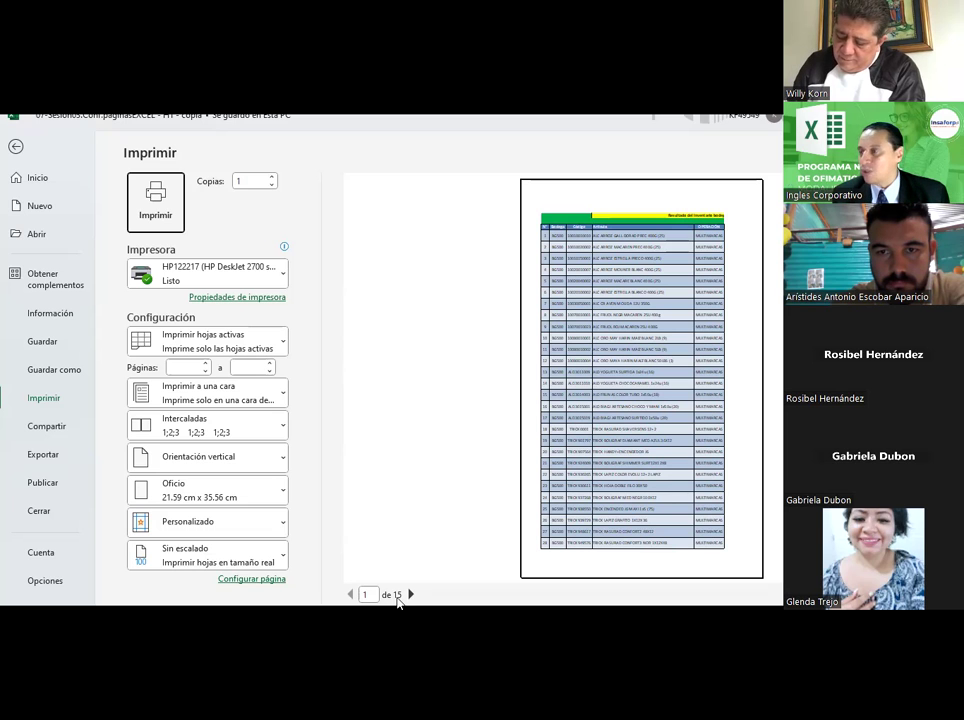
pyautogui.press('Escape')
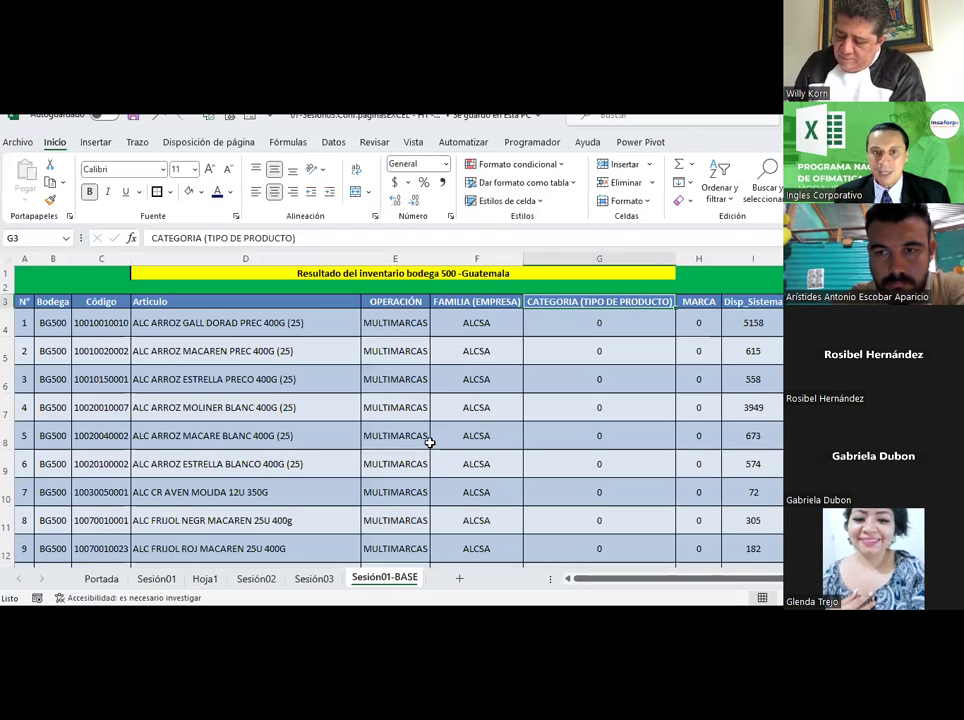
pyautogui.click(431, 442)
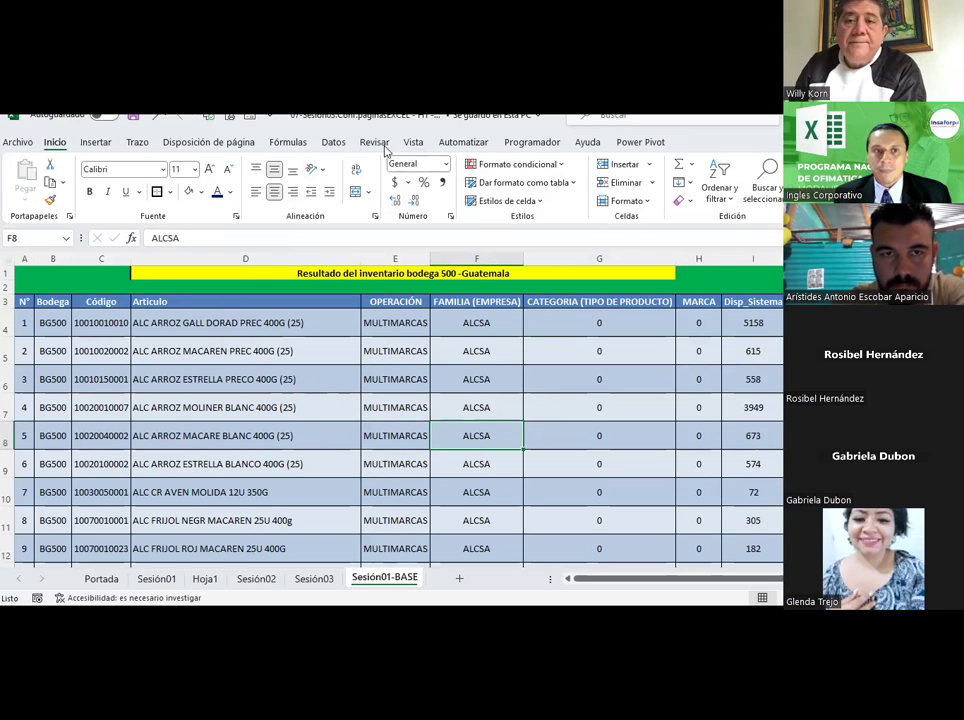
# Step: Apply the Normal margins preset and preview the sheet, now 15 pages in portrait
pyautogui.click(220, 144)
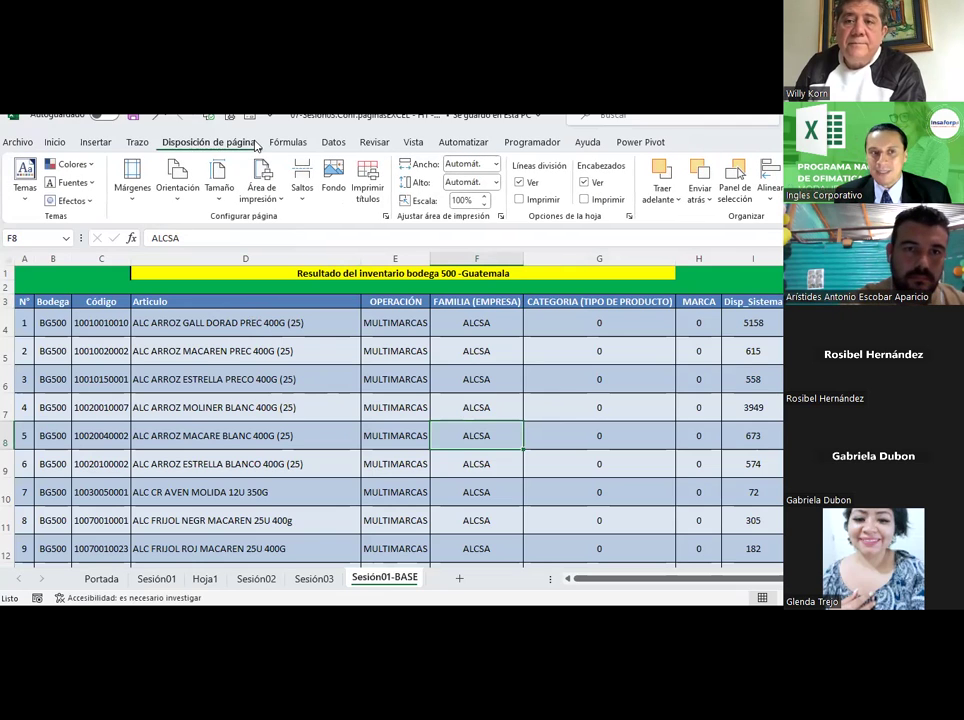
pyautogui.click(135, 203)
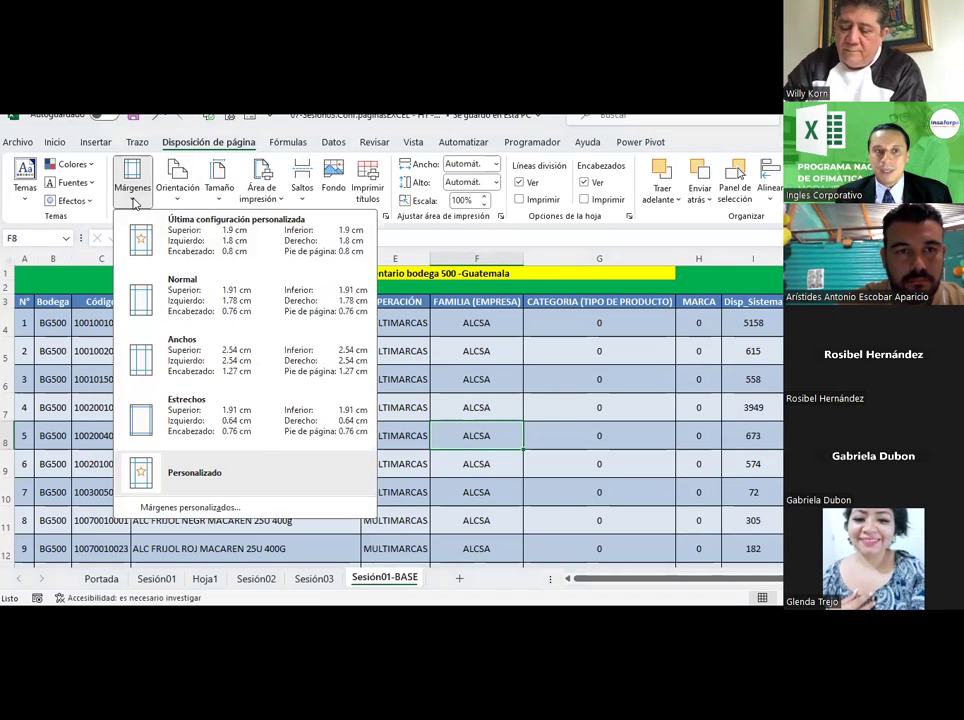
pyautogui.click(148, 315)
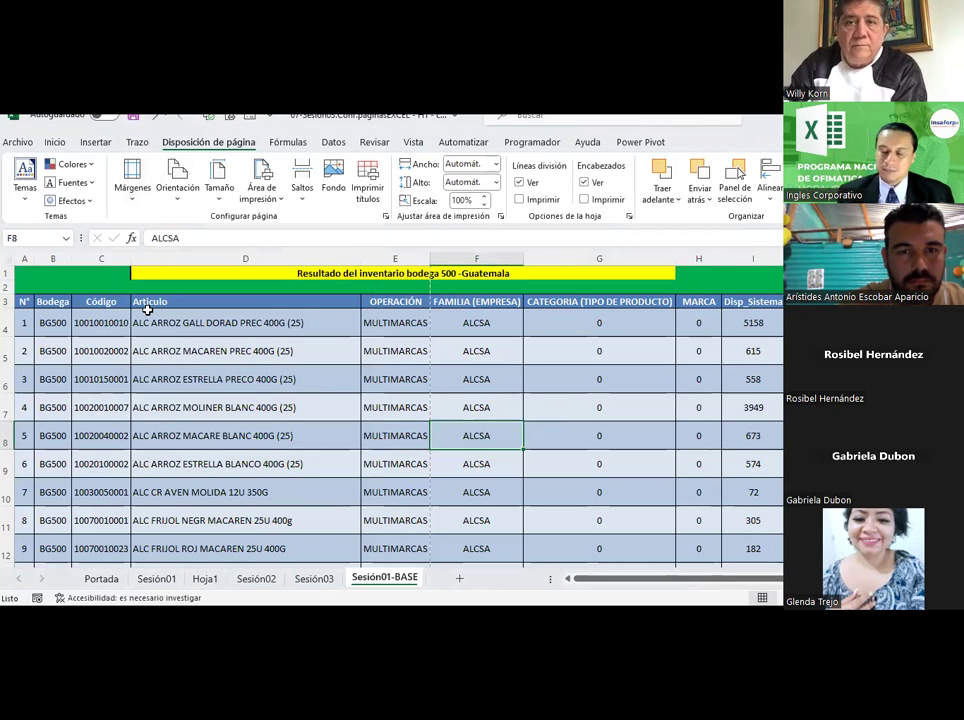
pyautogui.click(132, 180)
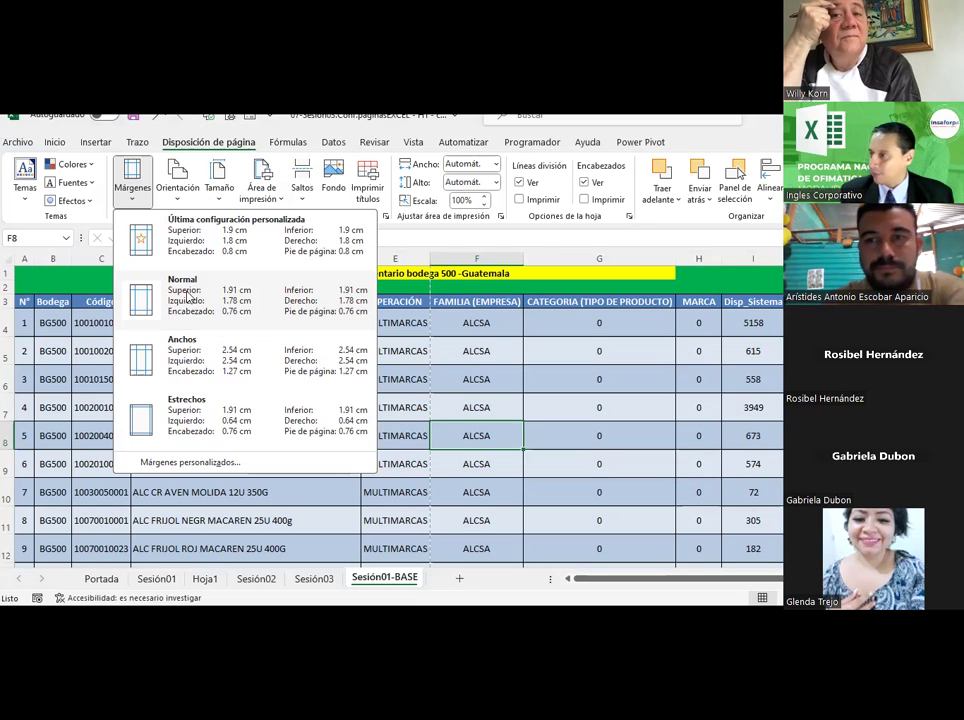
pyautogui.click(187, 292)
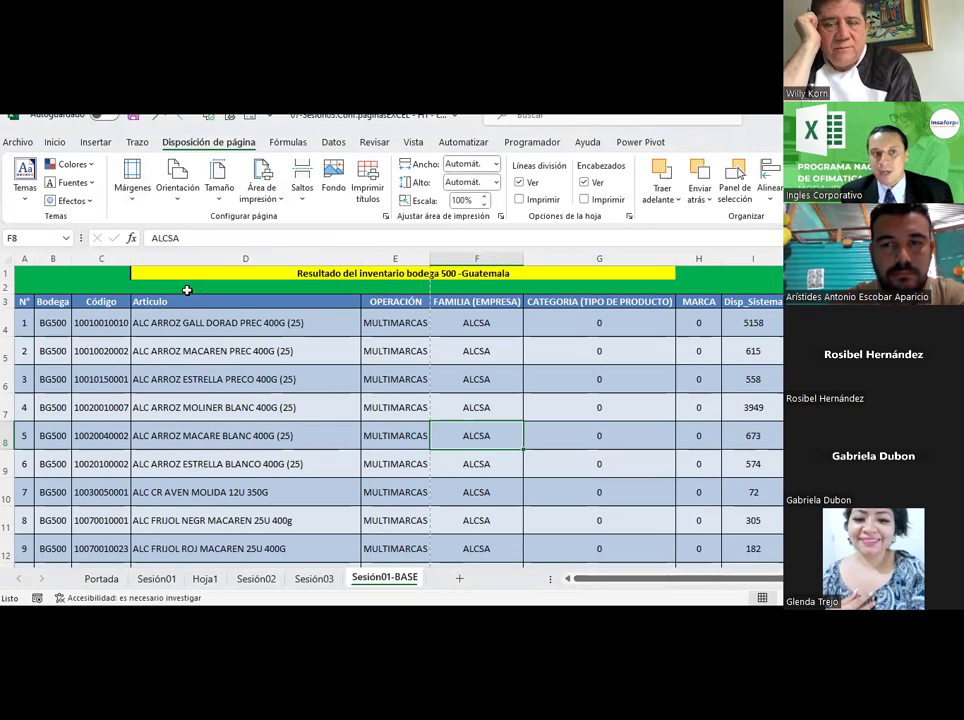
pyautogui.click(230, 119)
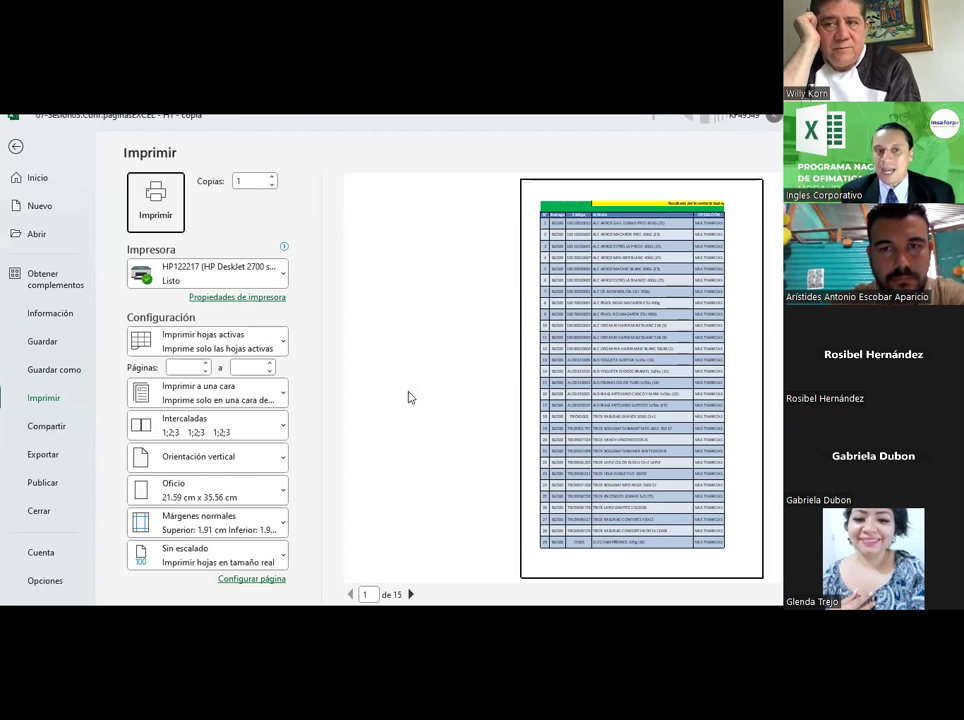
# Step: Switch the page orientation to landscape and preview the resulting 18 pages
pyautogui.press('Escape')
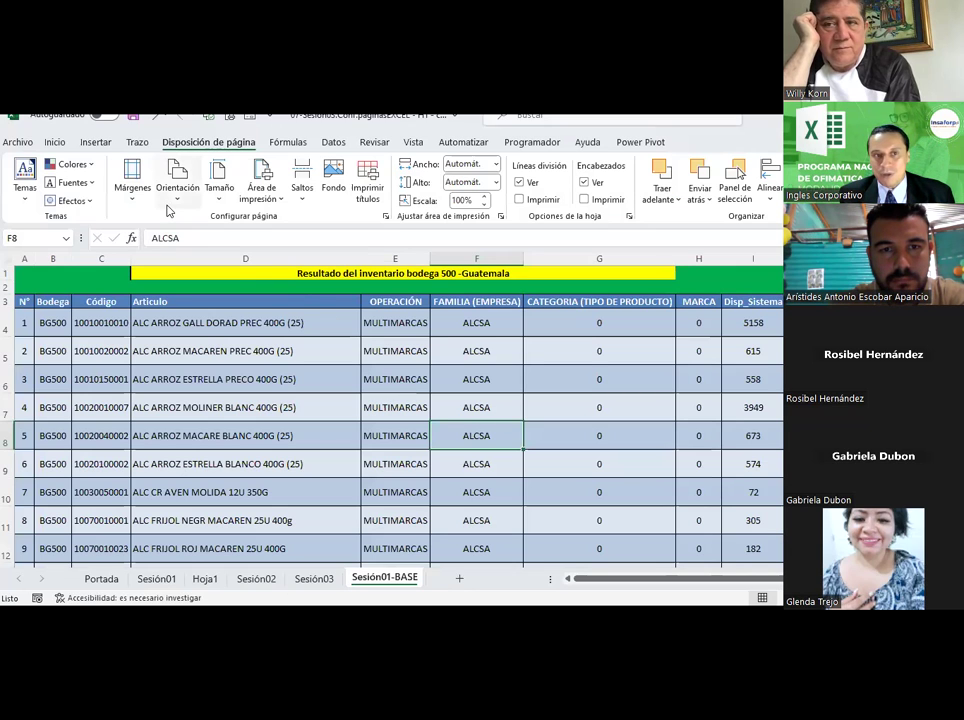
pyautogui.click(170, 200)
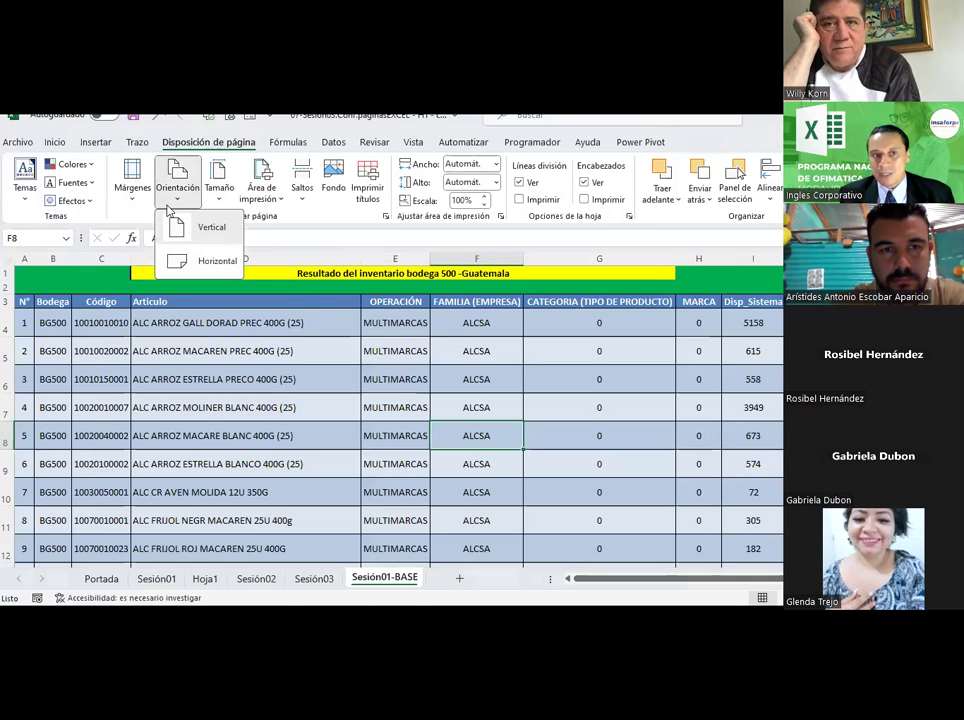
pyautogui.click(193, 268)
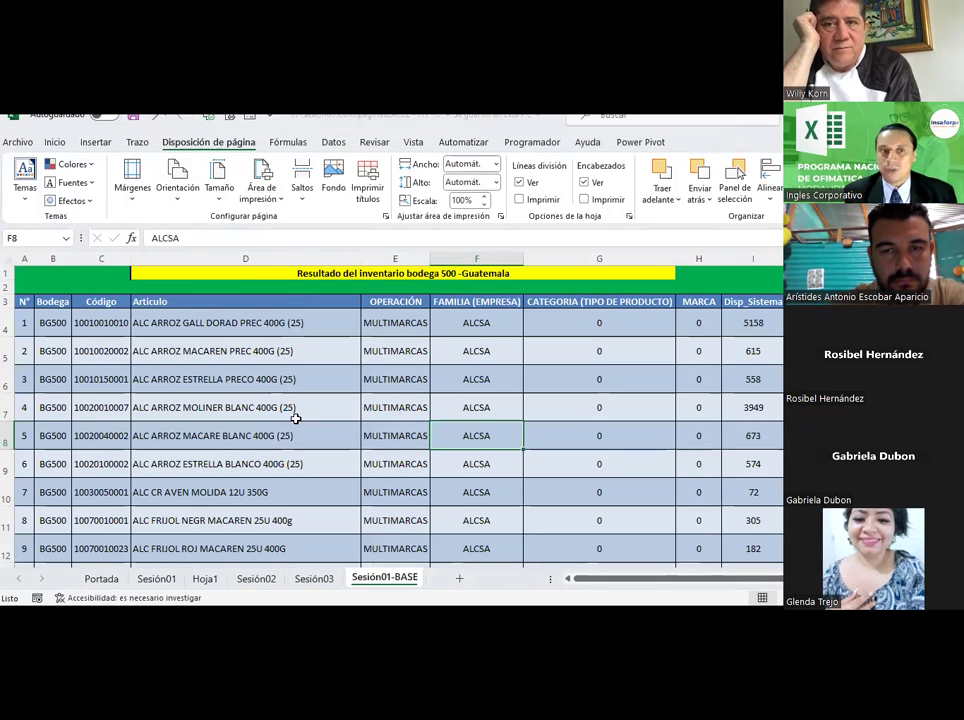
pyautogui.click(227, 120)
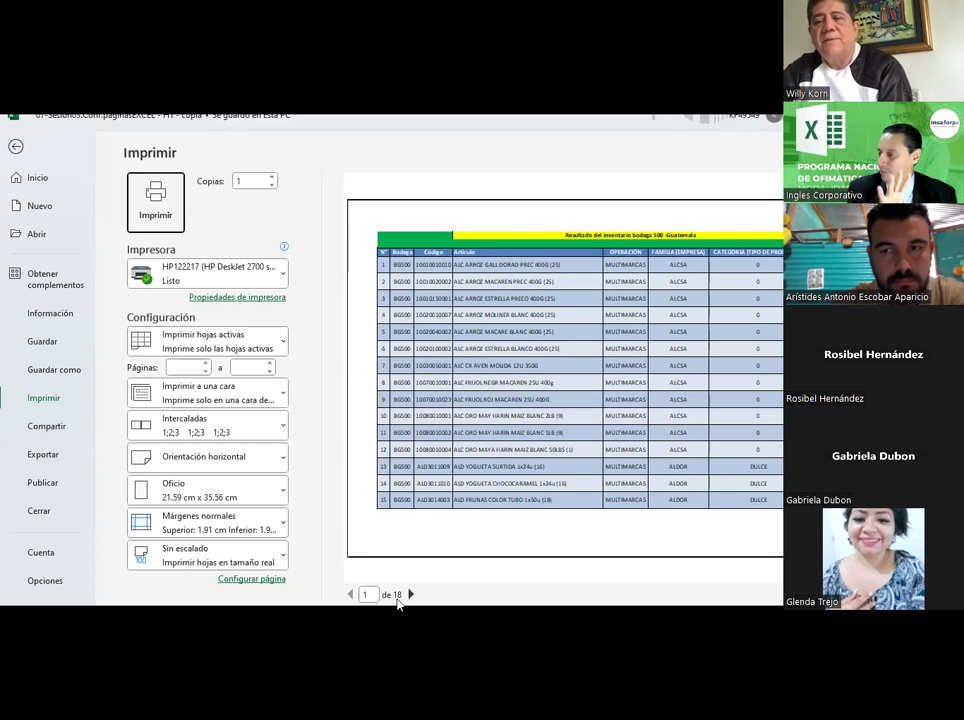
pyautogui.press('Escape')
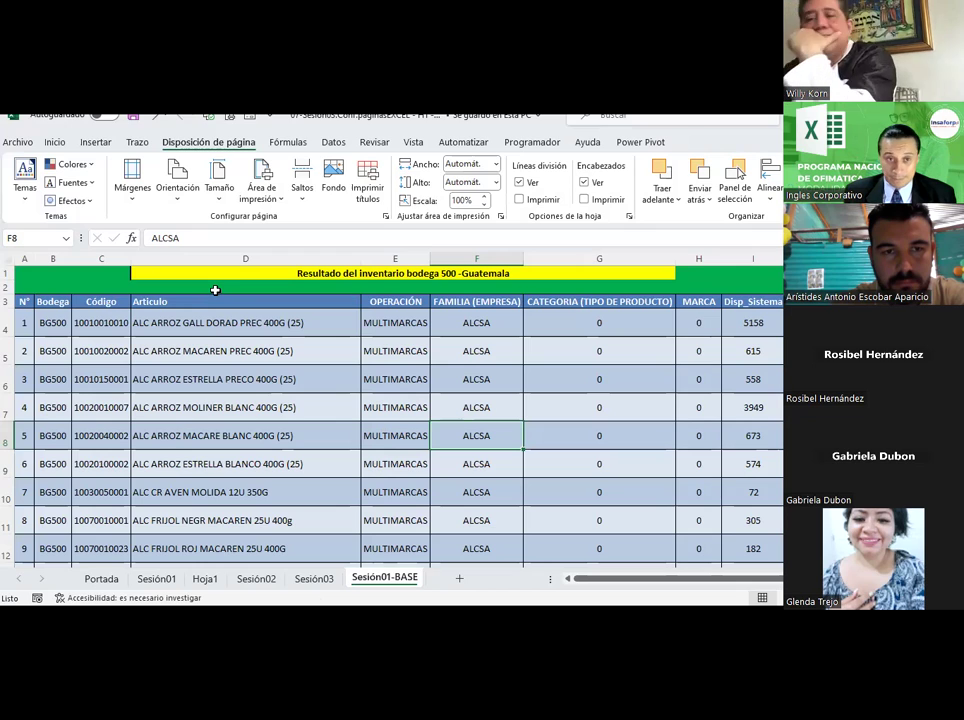
# Step: Set the paper size to Carta (21.59 × 27.94 cm) and open print preview
pyautogui.click(219, 183)
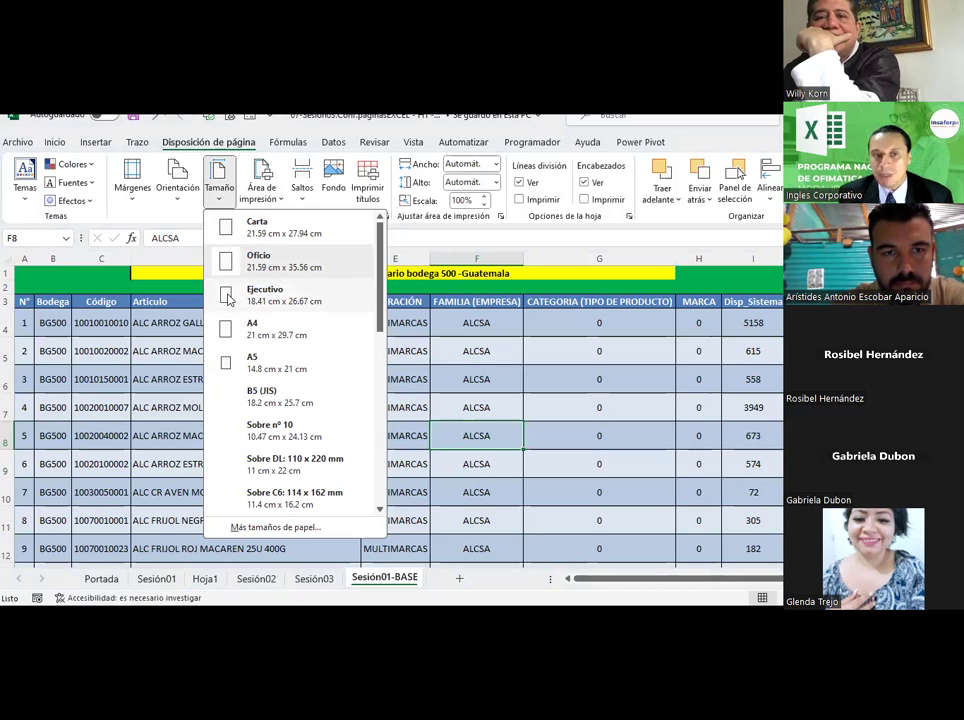
pyautogui.click(263, 233)
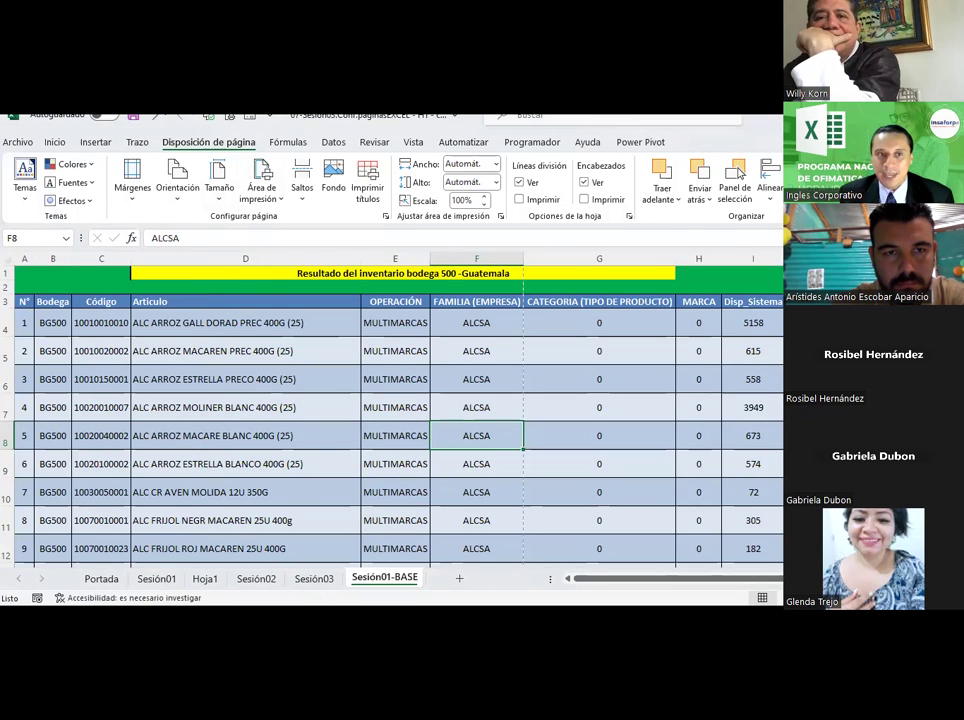
pyautogui.click(134, 119)
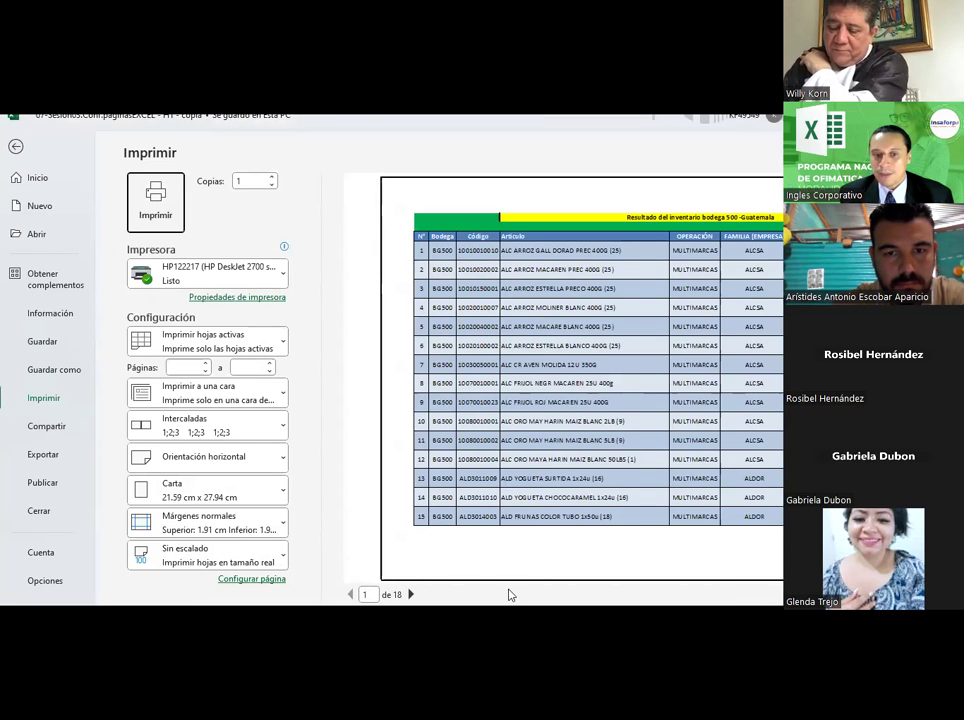
# Step: Page forward and back through the preview pages, then return to the sheet
pyautogui.click(410, 594)
pyautogui.click(410, 594)
pyautogui.click(410, 594)
pyautogui.click(410, 594)
pyautogui.click(350, 594)
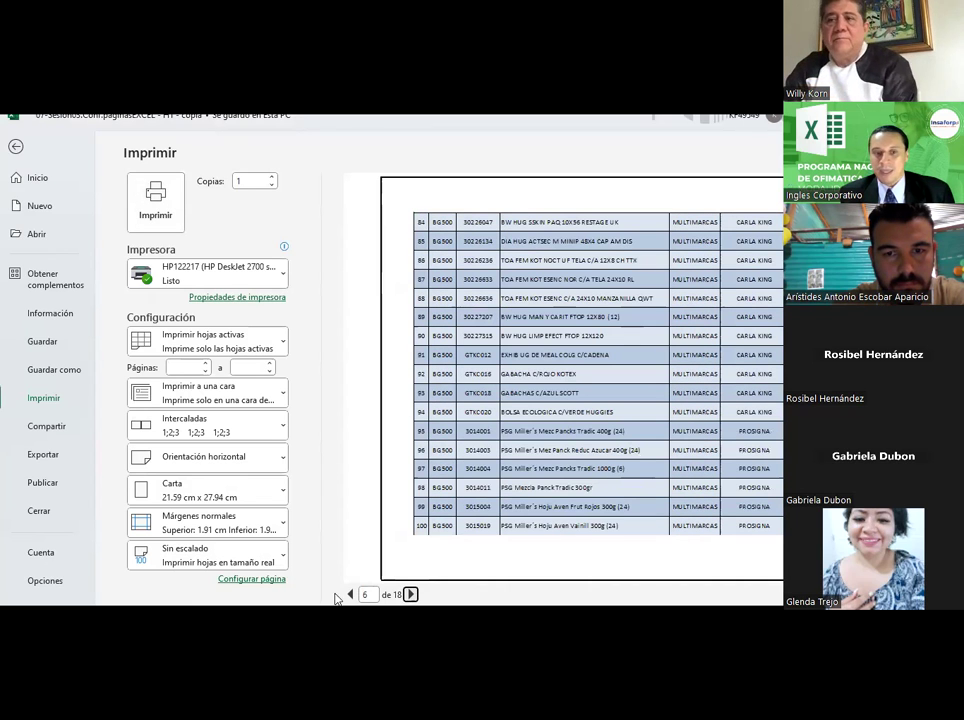
pyautogui.click(350, 594)
pyautogui.click(350, 594)
pyautogui.click(350, 594)
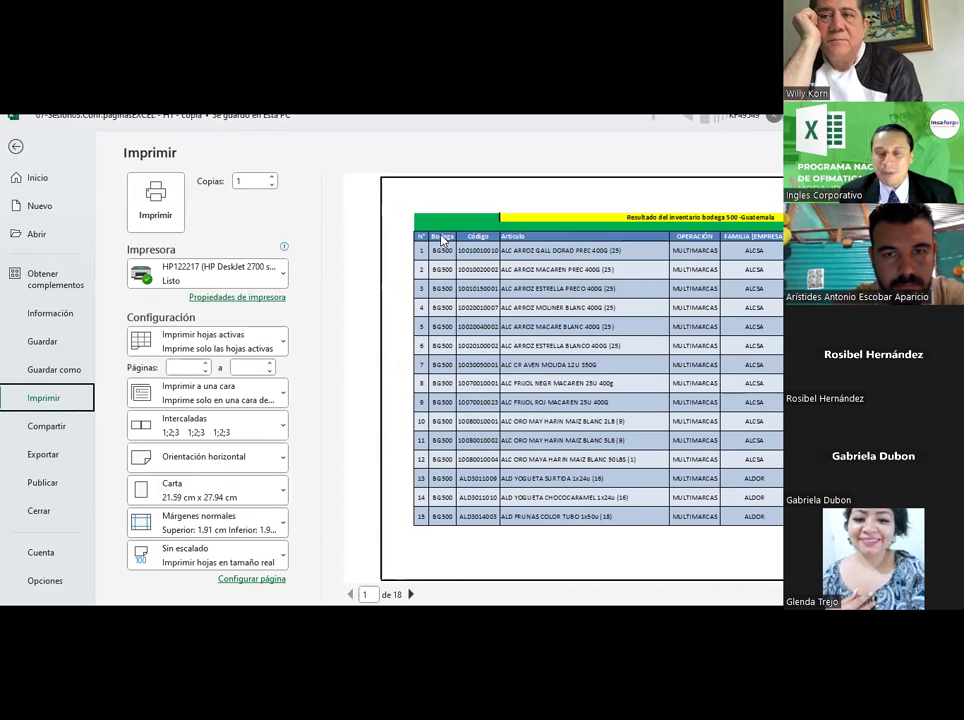
pyautogui.click(410, 594)
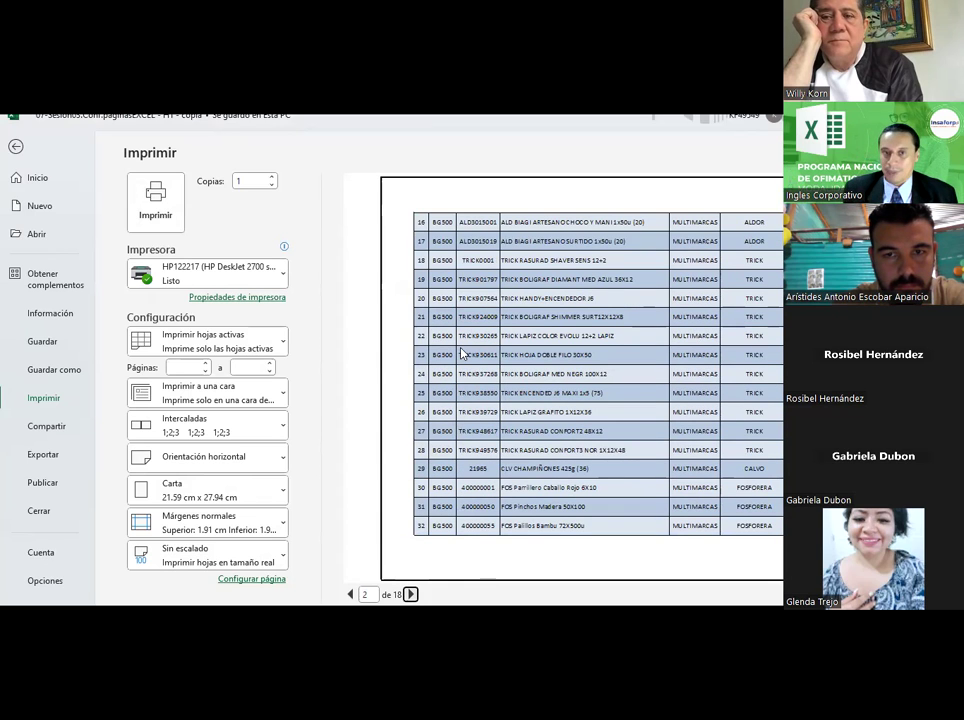
pyautogui.press('Escape')
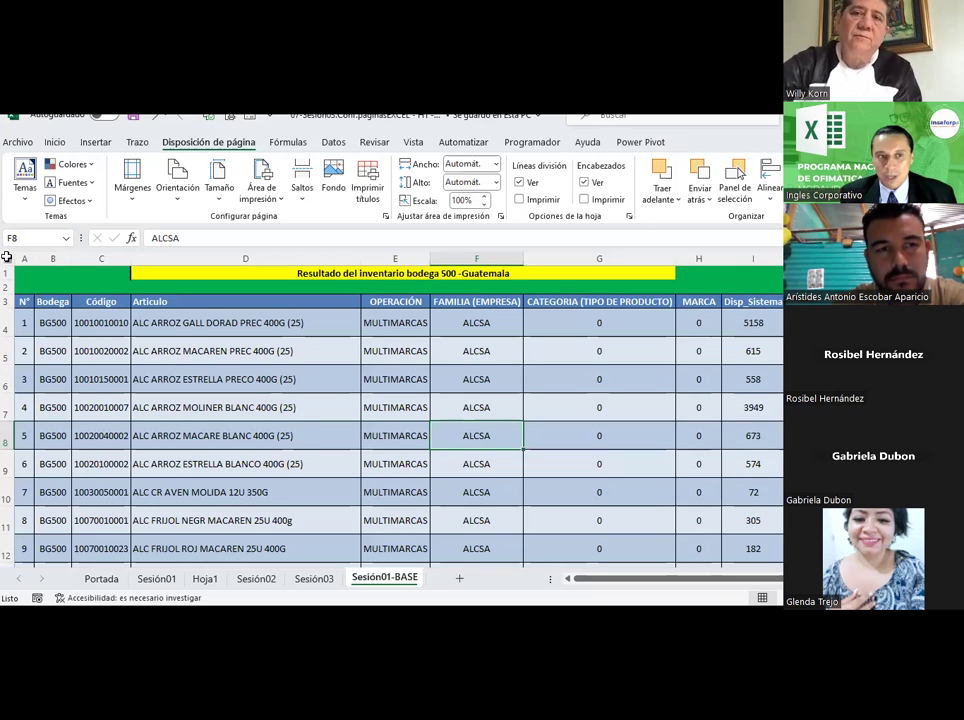
# Step: Select the whole sheet and turn on Wrap Text for every cell
pyautogui.click(6, 257)
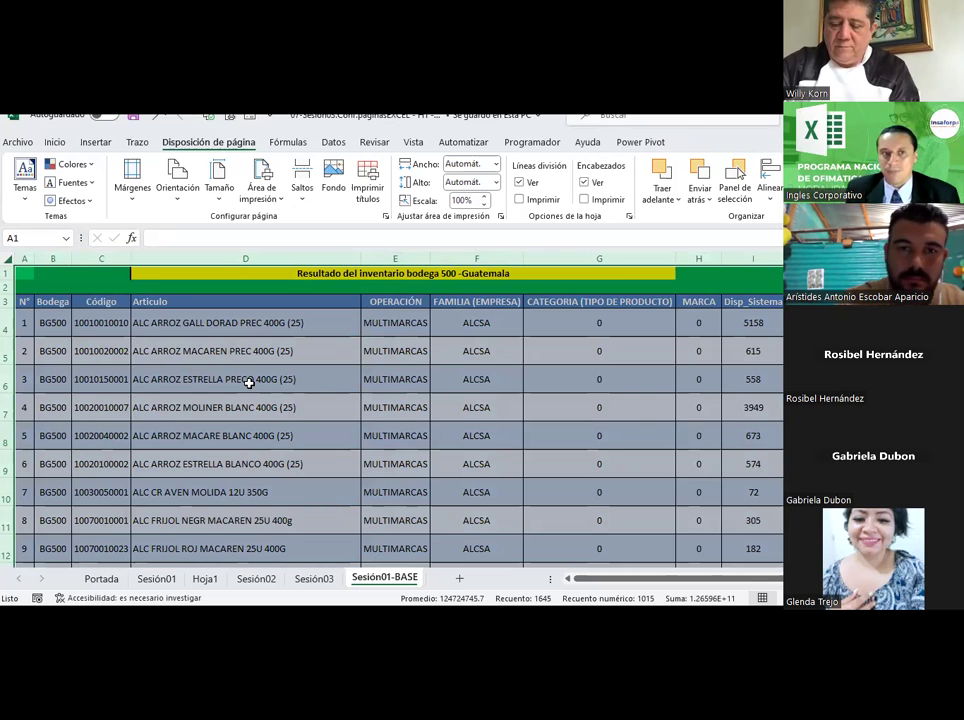
pyautogui.click(54, 143)
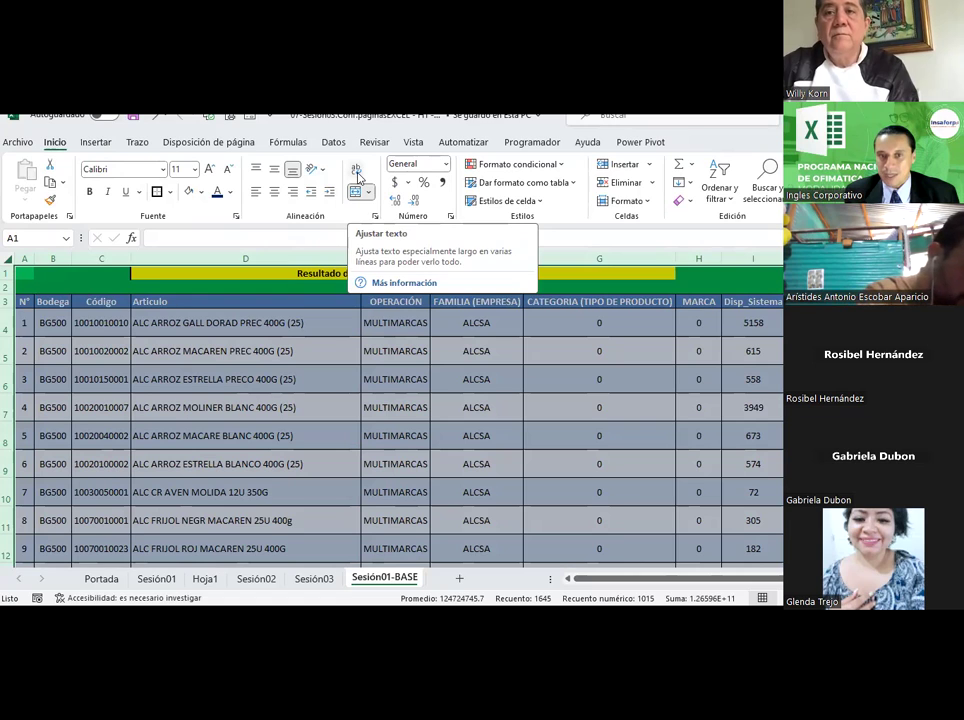
pyautogui.click(357, 176)
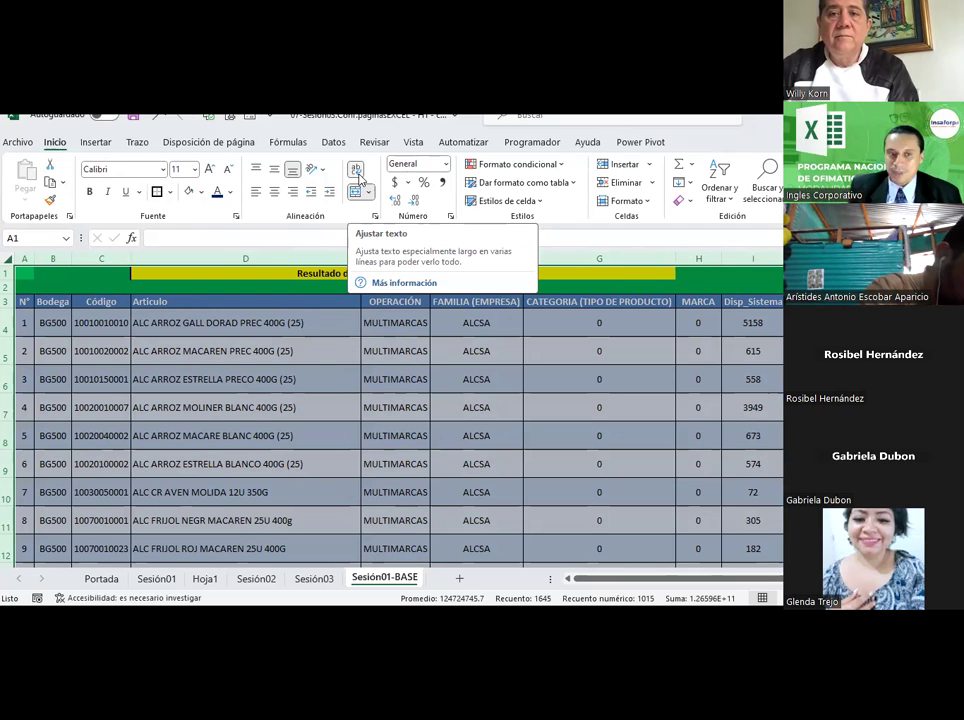
pyautogui.click(322, 345)
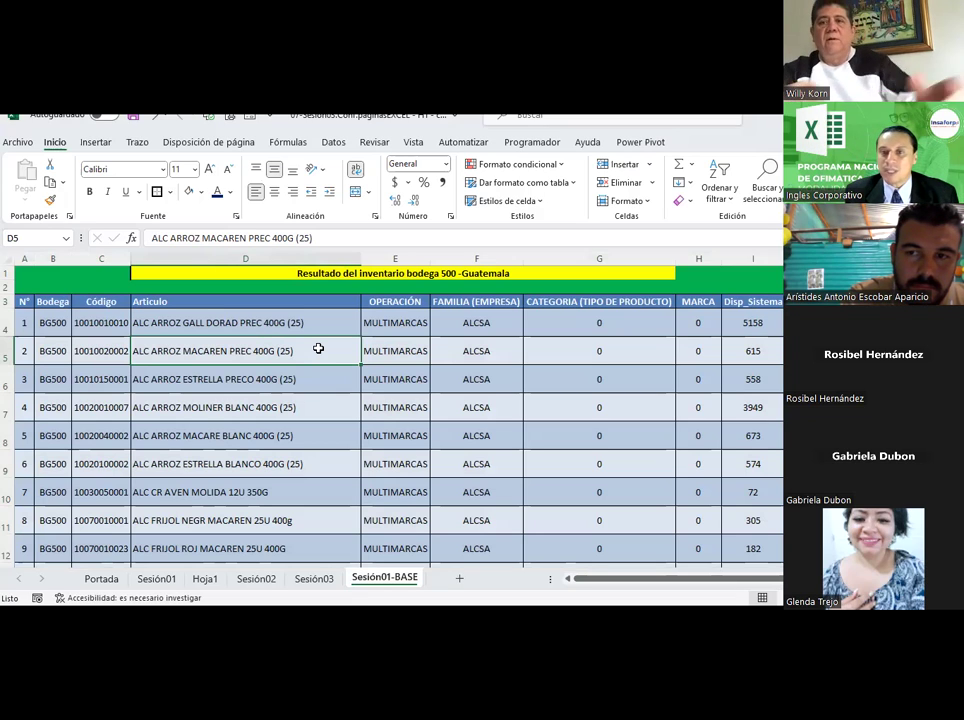
# Step: Drag column D's border narrower so the Articulo product names break onto two lines
pyautogui.click(194, 322)
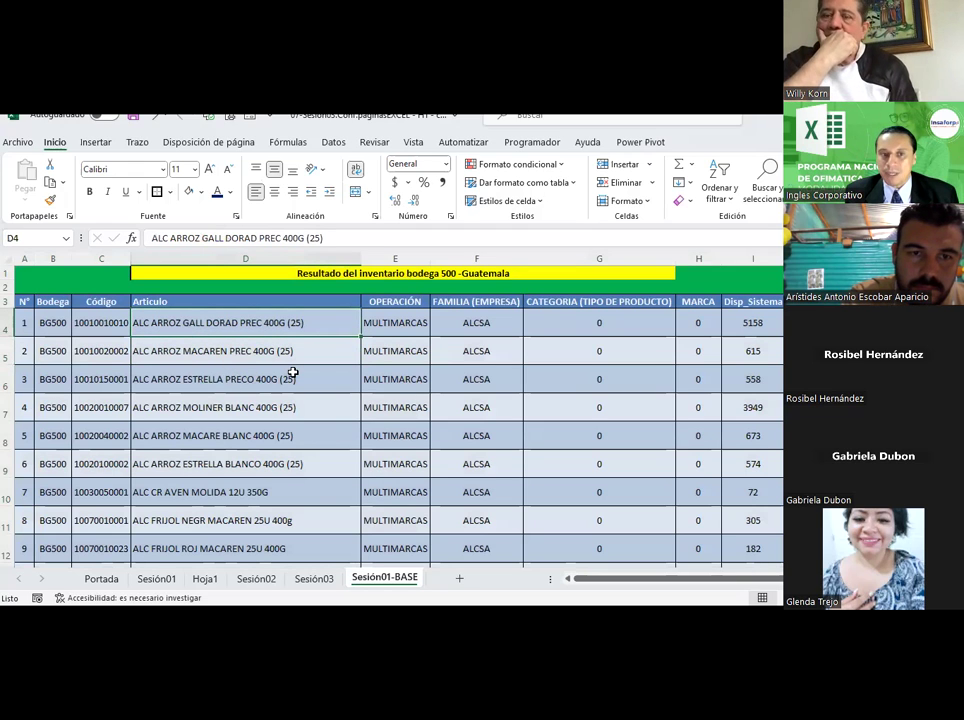
pyautogui.scroll(-2, 291, 371)
pyautogui.scroll(-4, 293, 373)
pyautogui.scroll(-3, 293, 373)
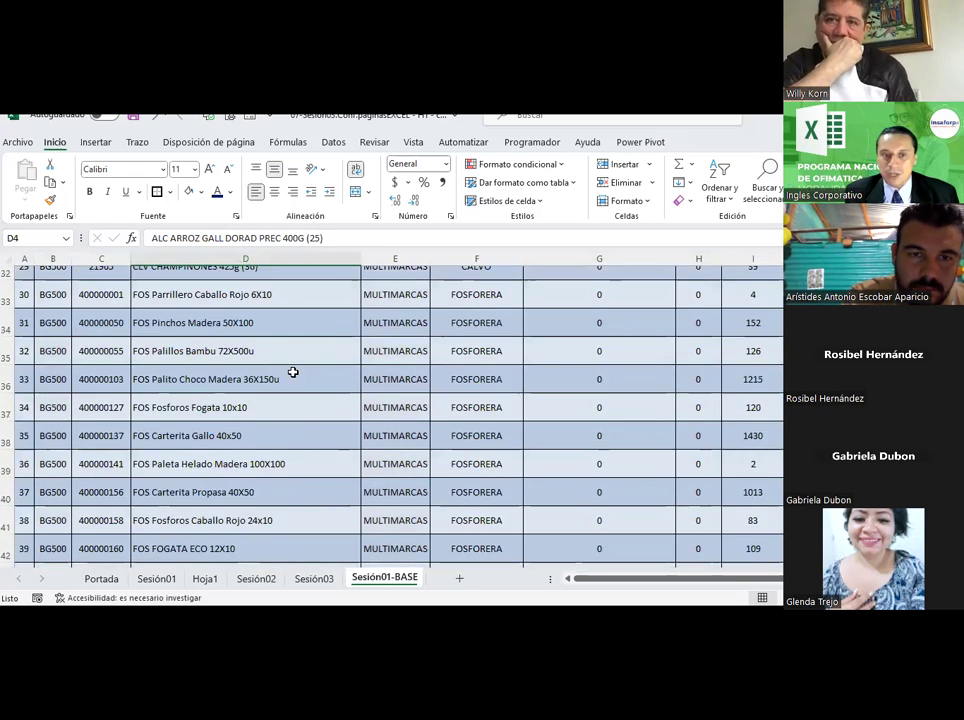
pyautogui.scroll(-3, 293, 373)
pyautogui.scroll(-3, 293, 373)
pyautogui.scroll(-4, 293, 373)
pyautogui.scroll(-2, 293, 373)
pyautogui.scroll(-3, 293, 373)
pyautogui.scroll(-1, 293, 373)
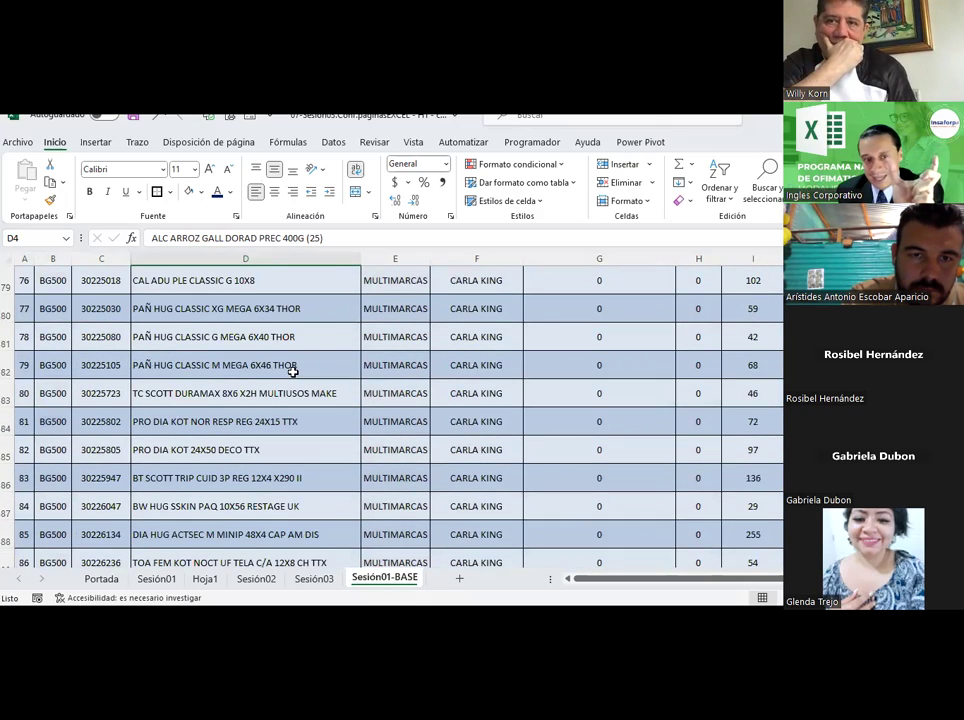
pyautogui.scroll(-1, 293, 372)
pyautogui.scroll(-2, 293, 372)
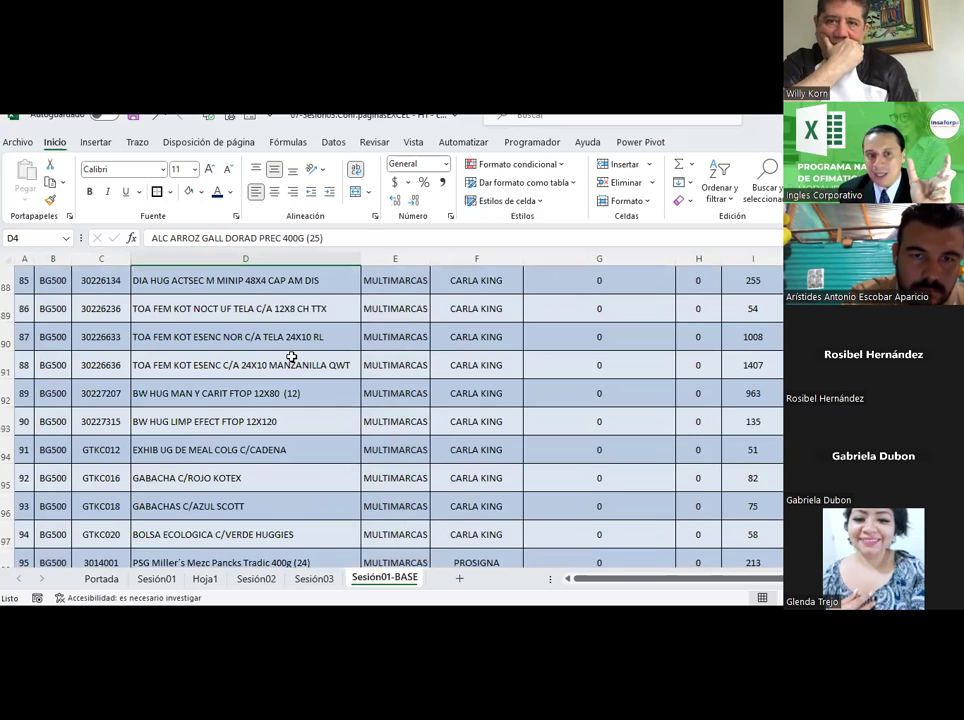
pyautogui.click(291, 358)
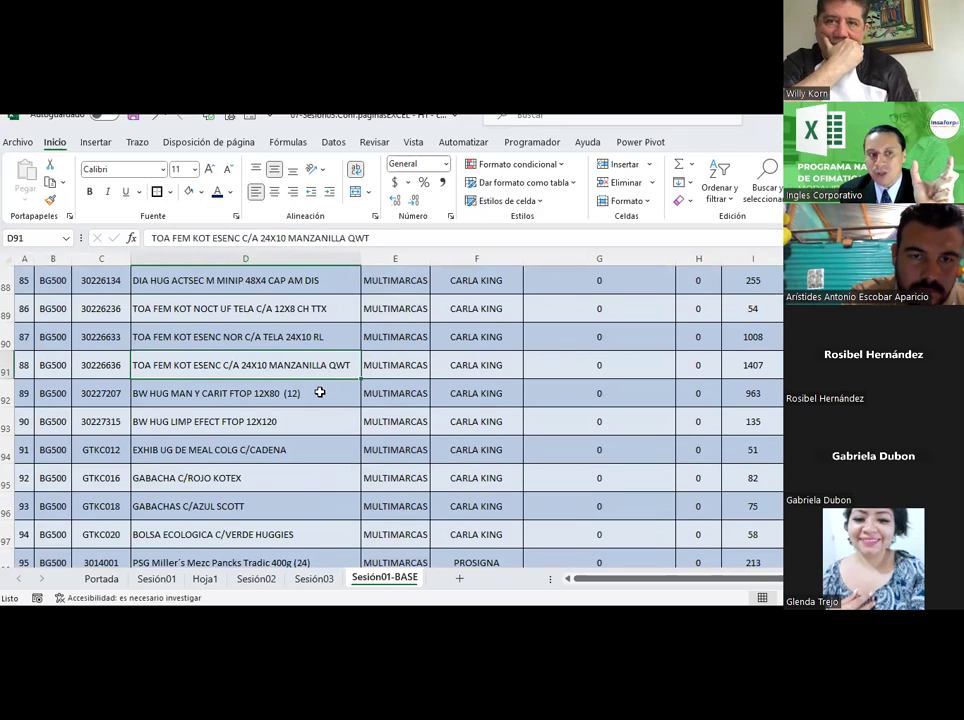
pyautogui.moveTo(358, 257)
pyautogui.mouseDown()
pyautogui.moveTo(205, 273)
pyautogui.moveTo(218, 275)
pyautogui.mouseUp()
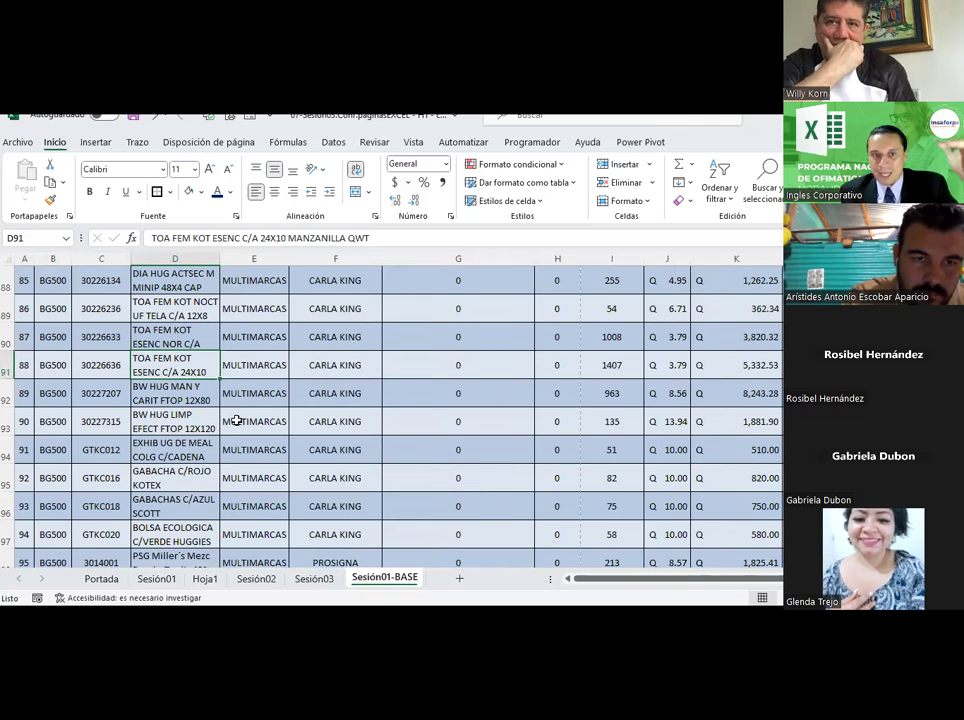
# Step: Scroll back up through the table, checking the wrapped product name in D72
pyautogui.scroll(2, 242, 352)
pyautogui.scroll(2, 242, 352)
pyautogui.scroll(2, 242, 352)
pyautogui.scroll(1, 172, 412)
pyautogui.click(172, 380)
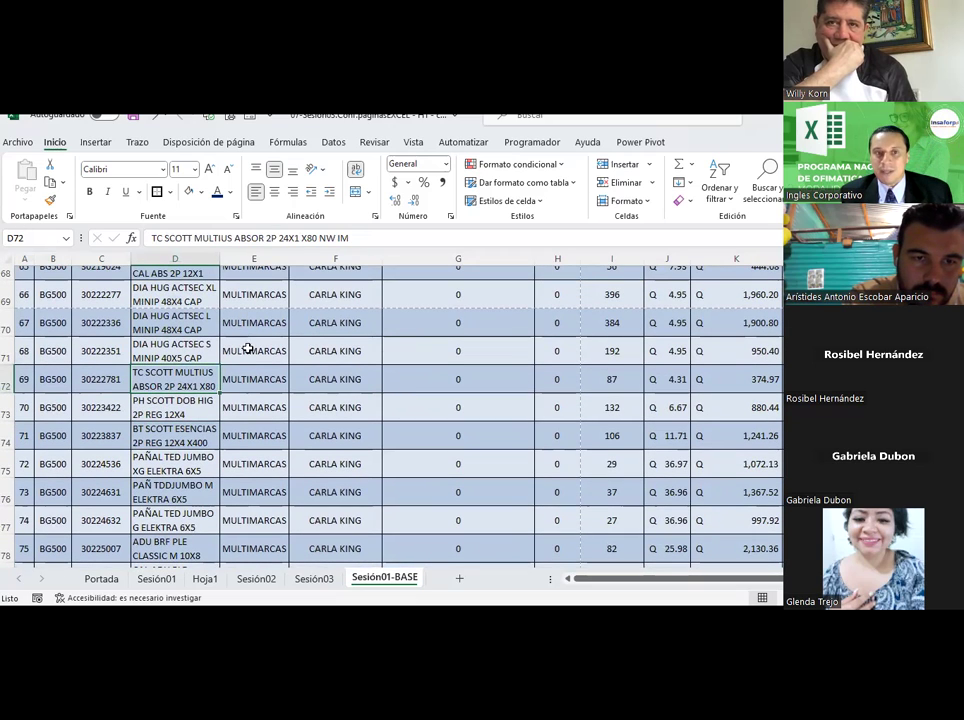
pyautogui.doubleClick(322, 237)
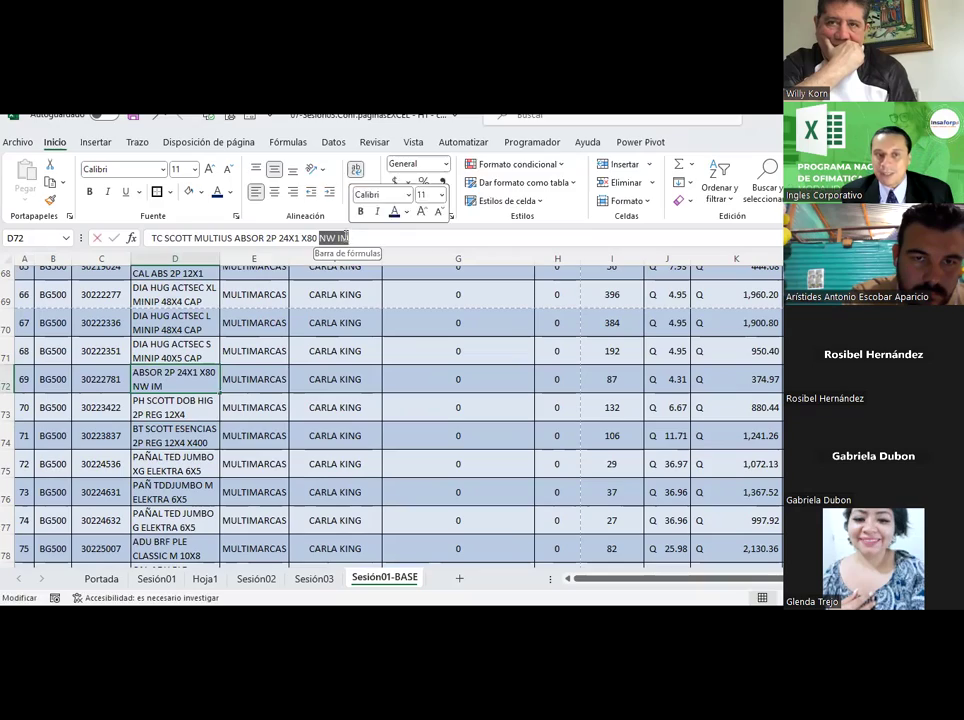
pyautogui.click(228, 465)
pyautogui.scroll(3, 359, 420)
pyautogui.scroll(3, 359, 420)
pyautogui.scroll(5, 359, 420)
pyautogui.scroll(4, 359, 420)
pyautogui.scroll(7, 360, 420)
pyautogui.scroll(3, 360, 420)
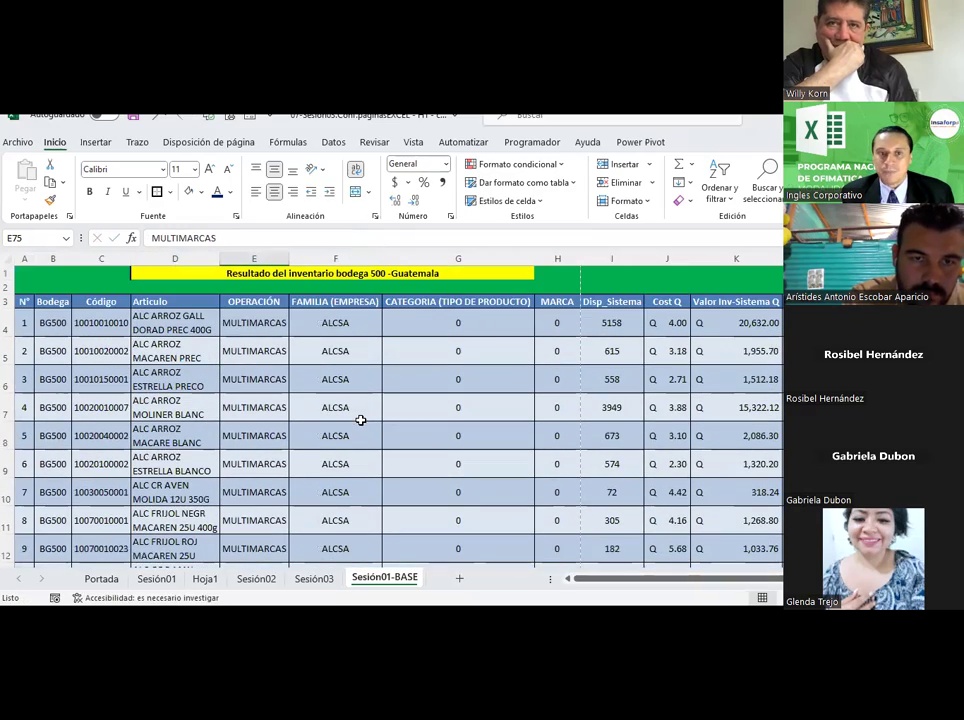
# Step: Narrow column F so the FAMILIA (EMPRESA) header wraps, checking the data below
pyautogui.moveTo(381, 258); pyautogui.dragTo(353, 251)
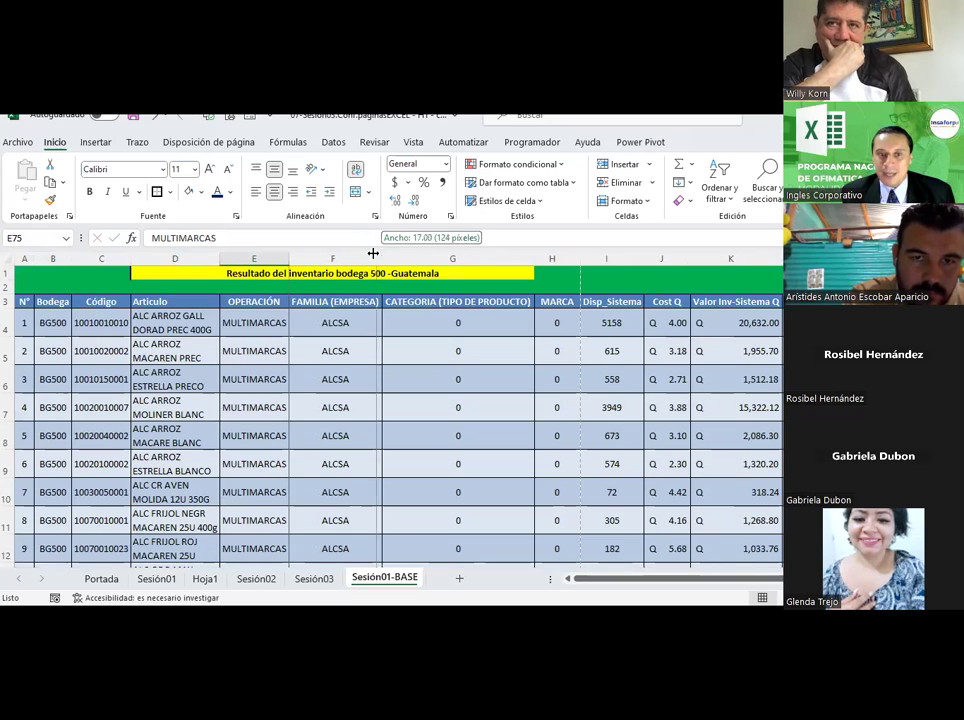
pyautogui.click(313, 302)
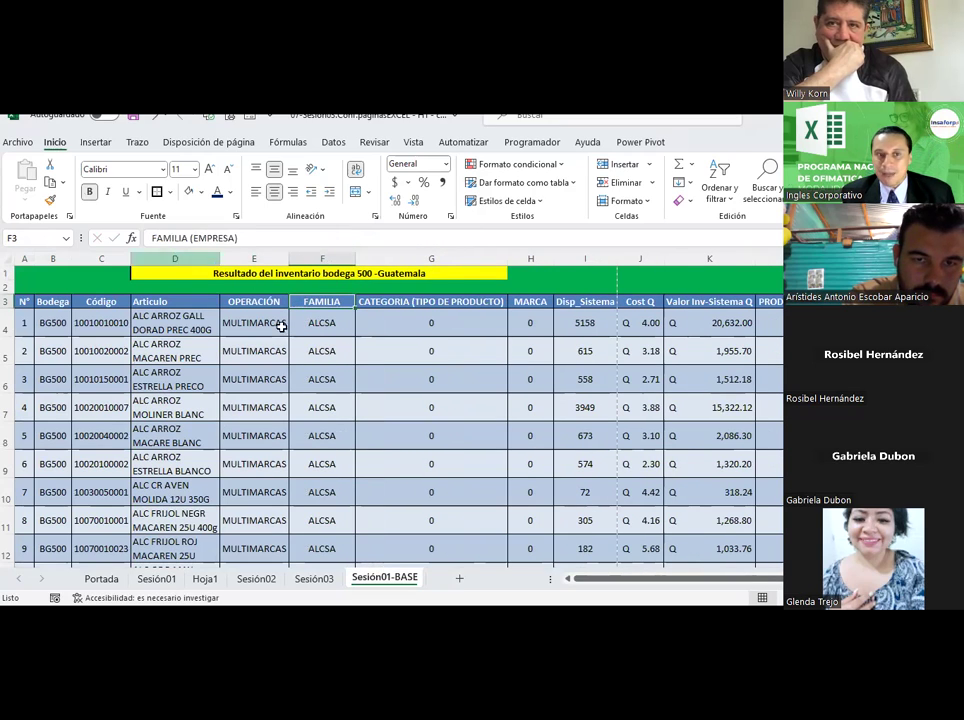
pyautogui.scroll(-3, 325, 379)
pyautogui.scroll(-3, 325, 379)
pyautogui.scroll(-3, 325, 379)
pyautogui.scroll(-3, 325, 379)
pyautogui.scroll(-2, 325, 379)
pyautogui.scroll(-4, 325, 379)
pyautogui.scroll(-4, 325, 379)
pyautogui.scroll(-1, 325, 379)
pyautogui.scroll(6, 325, 379)
pyautogui.scroll(7, 325, 379)
pyautogui.scroll(6, 325, 379)
pyautogui.scroll(1, 325, 379)
pyautogui.scroll(3, 496, 342)
pyautogui.scroll(1, 496, 342)
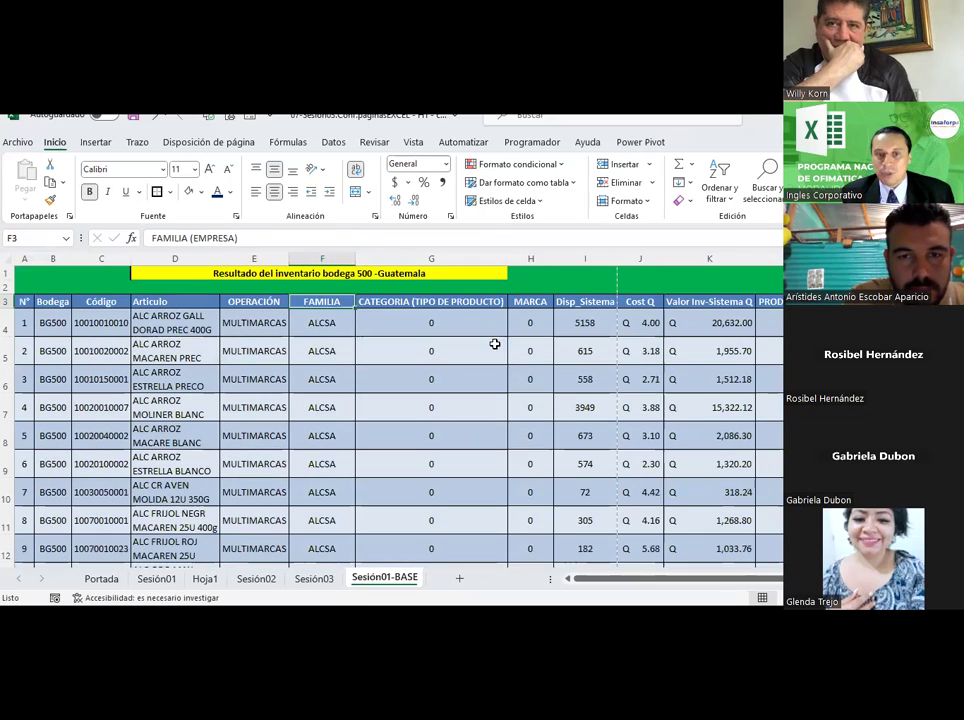
# Step: Narrow column G and check that its contents still fit
pyautogui.click(498, 322)
pyautogui.moveTo(507, 260); pyautogui.dragTo(410, 268)
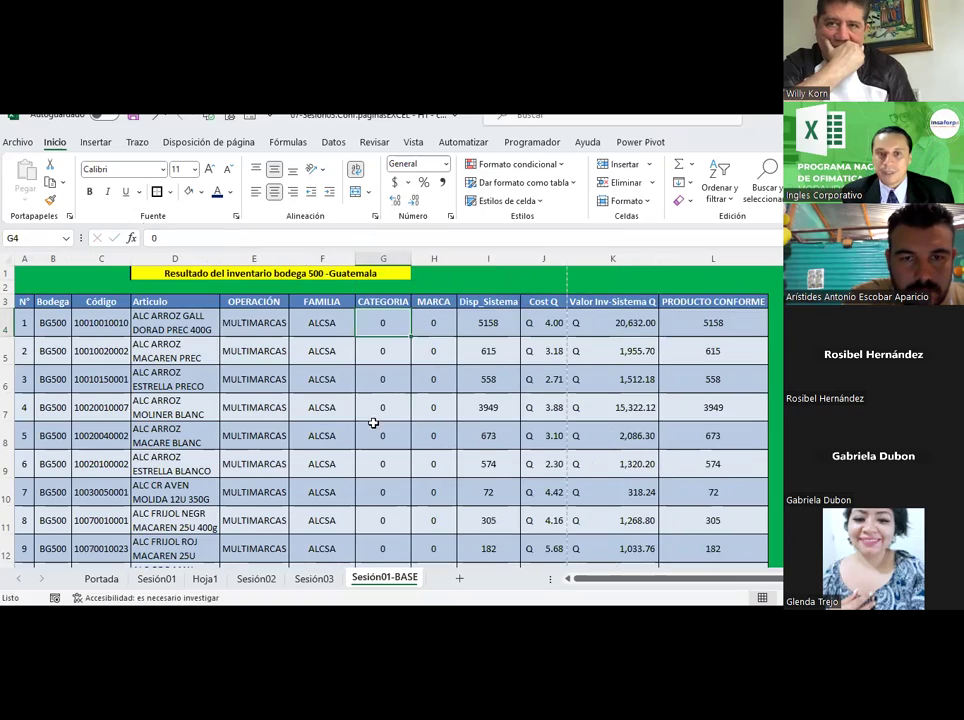
pyautogui.scroll(-1, 378, 421)
pyautogui.scroll(-4, 375, 421)
pyautogui.scroll(-4, 373, 422)
pyautogui.scroll(-5, 373, 422)
pyautogui.scroll(-4, 373, 422)
pyautogui.scroll(-2, 373, 422)
pyautogui.scroll(-3, 373, 422)
pyautogui.scroll(6, 373, 422)
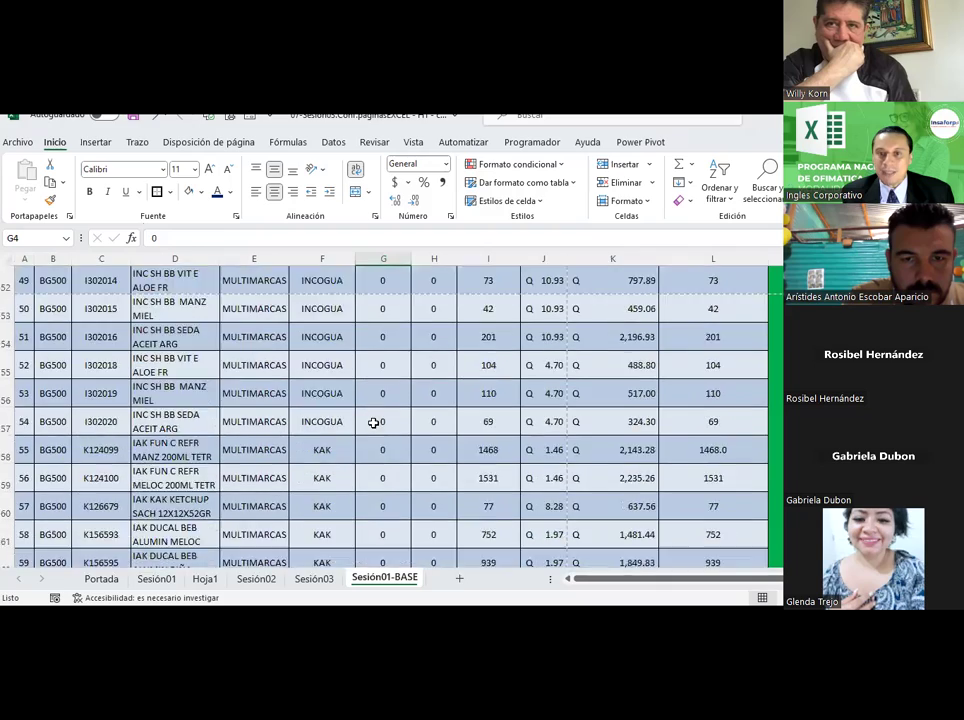
pyautogui.scroll(6, 373, 422)
pyautogui.scroll(6, 373, 422)
pyautogui.scroll(5, 373, 422)
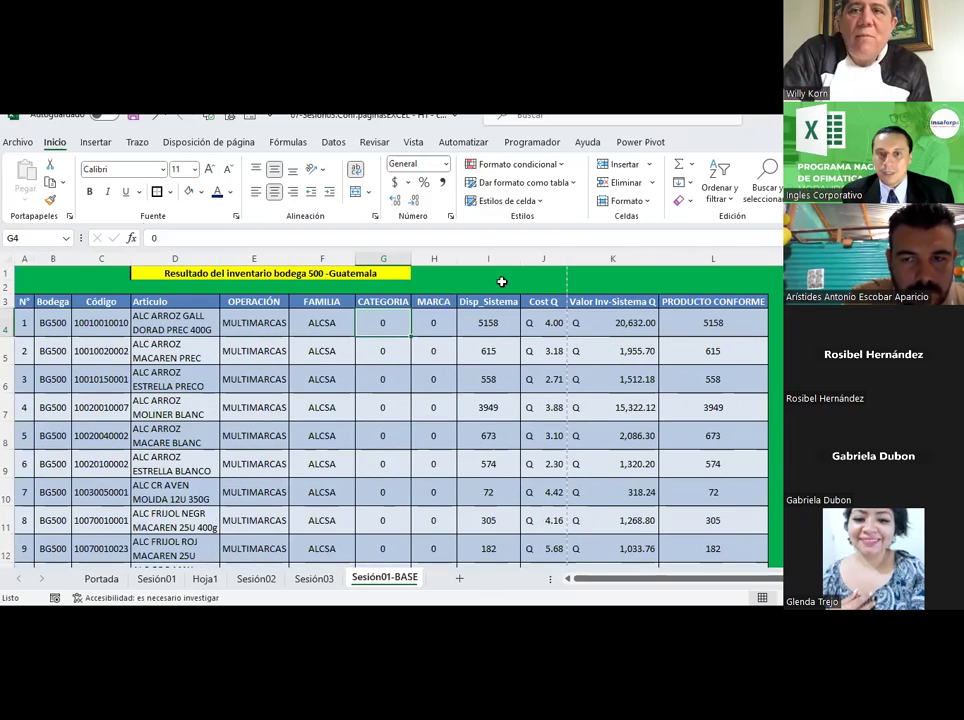
# Step: Narrow the Valor Inv-Sistema Q column K, then widen it slightly so amounts display fully
pyautogui.moveTo(657, 258); pyautogui.dragTo(614, 257)
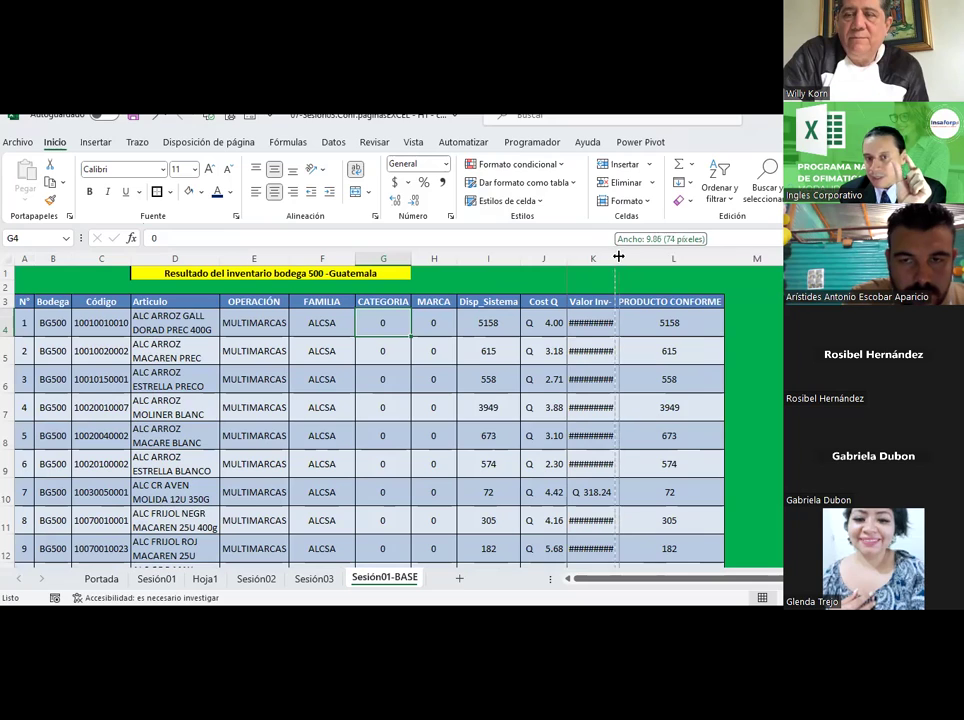
pyautogui.moveTo(614, 257); pyautogui.dragTo(627, 257)
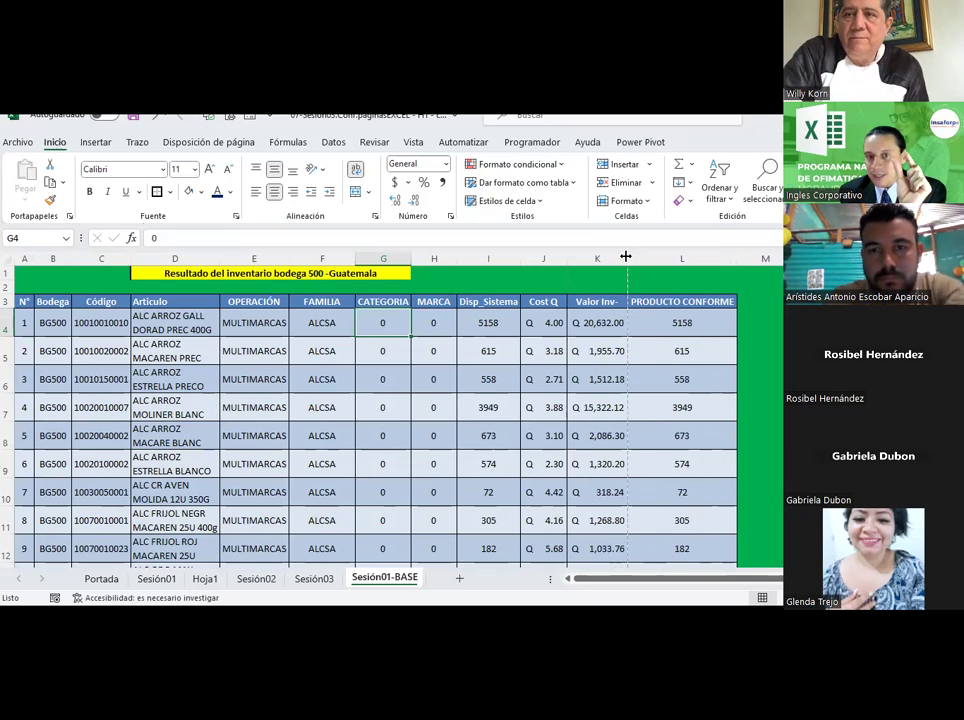
pyautogui.scroll(-3, 581, 387)
pyautogui.scroll(-3, 581, 387)
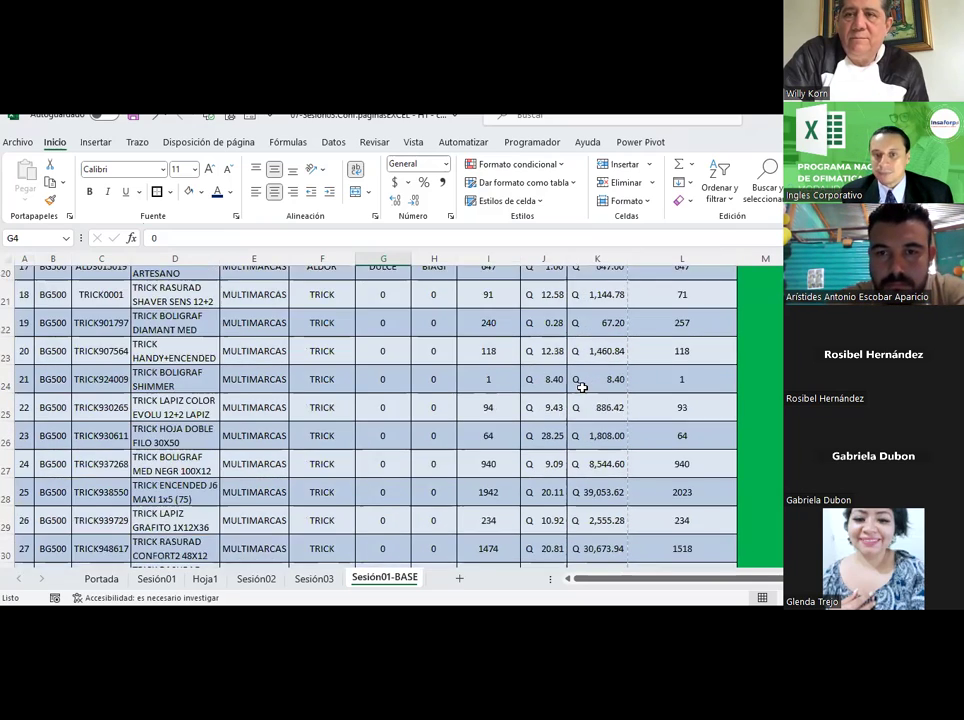
pyautogui.scroll(-6, 581, 387)
pyautogui.scroll(-6, 581, 387)
pyautogui.scroll(2, 581, 387)
pyautogui.scroll(8, 581, 387)
pyautogui.scroll(7, 581, 387)
pyautogui.scroll(1, 581, 387)
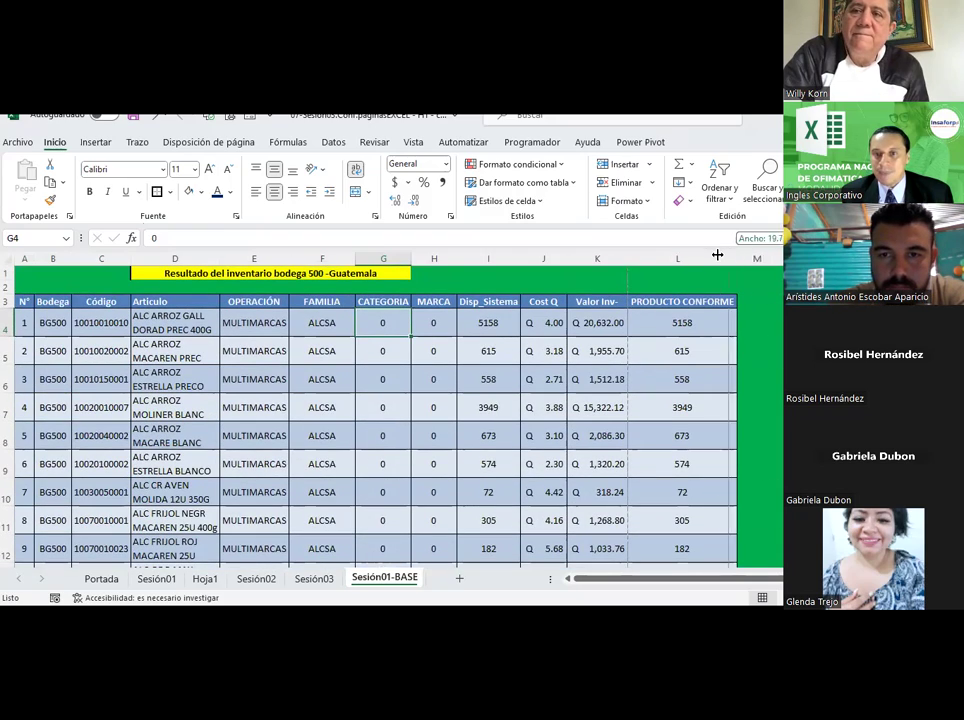
# Step: Narrow the PRODUCTO CONFORME column L so its header wraps
pyautogui.moveTo(736, 257); pyautogui.dragTo(680, 252)
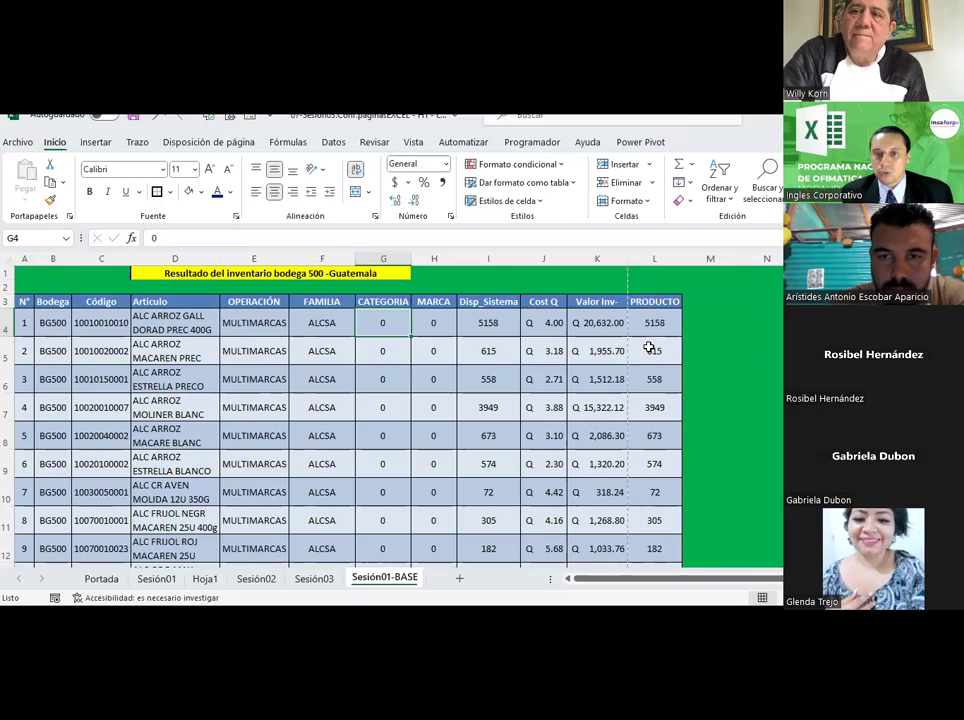
pyautogui.scroll(-3, 640, 378)
pyautogui.scroll(-4, 640, 378)
pyautogui.scroll(-3, 640, 378)
pyautogui.scroll(-6, 640, 378)
pyautogui.scroll(-3, 640, 378)
pyautogui.scroll(-2, 640, 378)
pyautogui.scroll(3, 640, 378)
pyautogui.scroll(5, 640, 378)
pyautogui.scroll(5, 640, 378)
pyautogui.scroll(6, 640, 378)
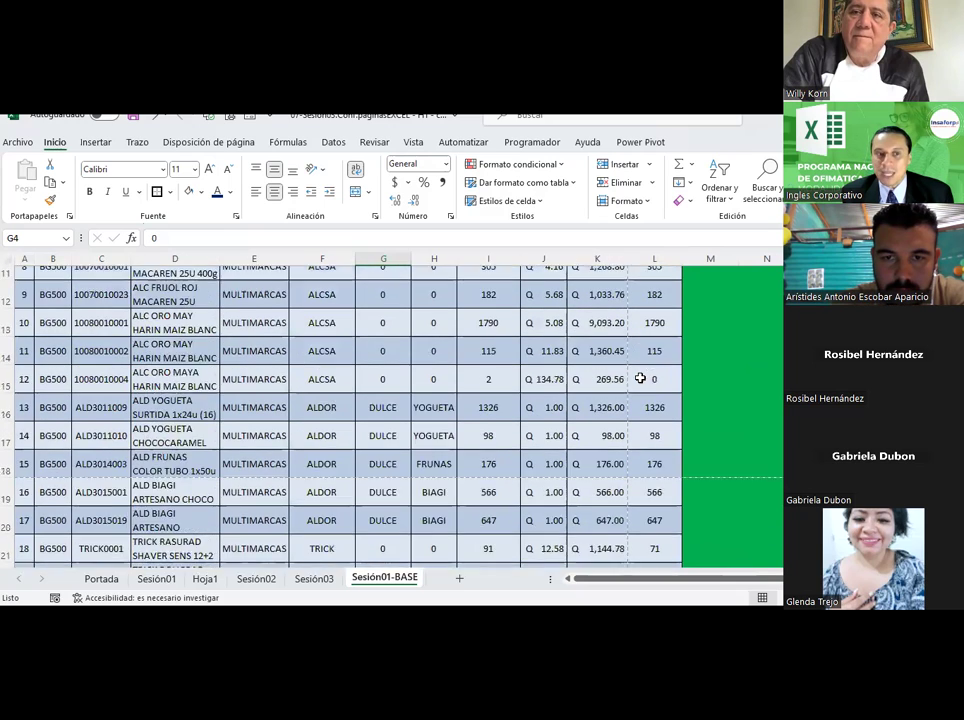
pyautogui.scroll(4, 640, 378)
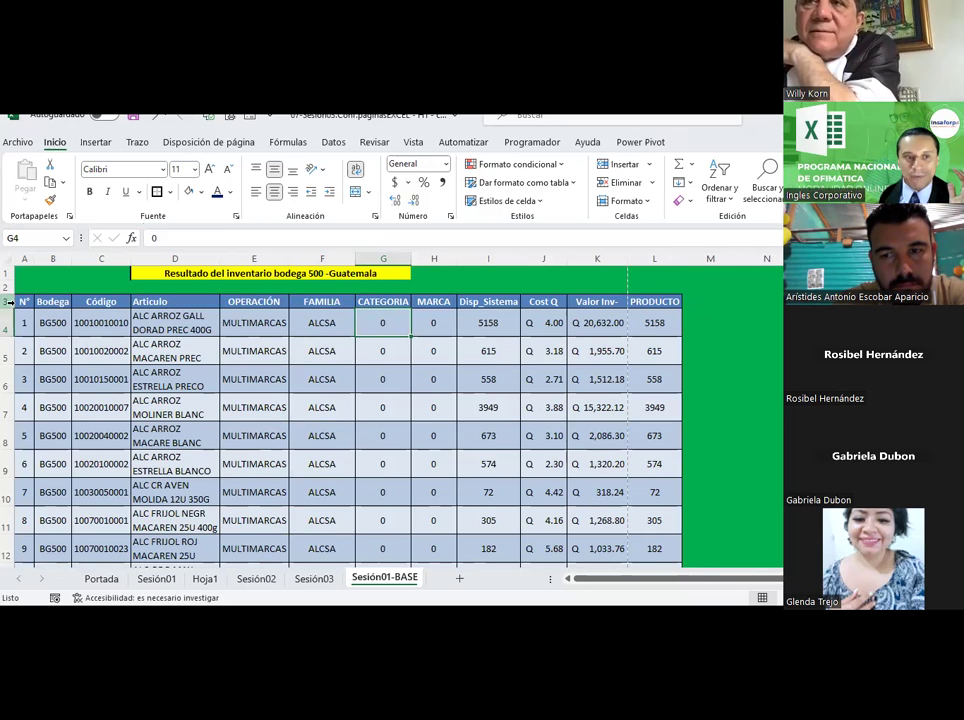
# Step: Autofit the height of the table rows from row 3 down so their full text shows
pyautogui.moveTo(8, 300); pyautogui.dragTo(5, 552)
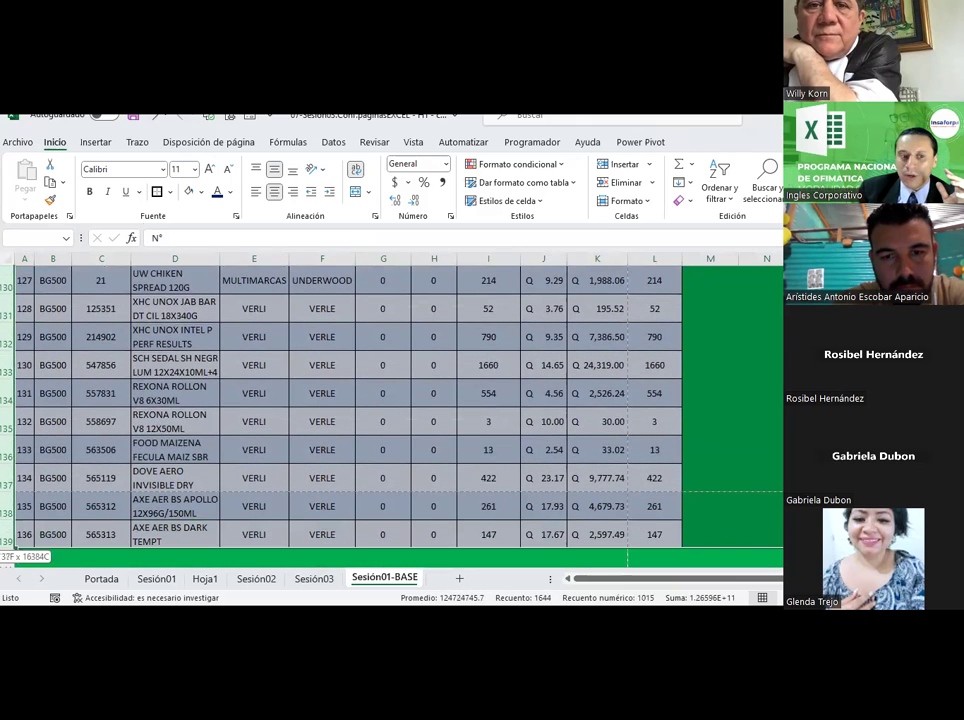
pyautogui.moveTo(5, 552); pyautogui.dragTo(5, 552)
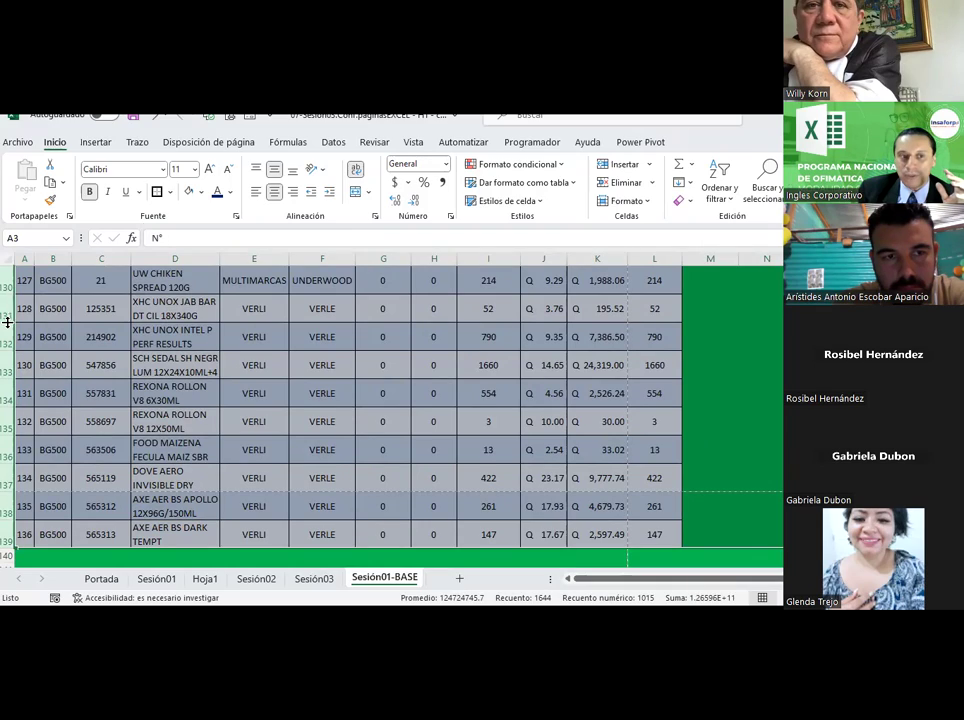
pyautogui.scroll(1, 104, 315)
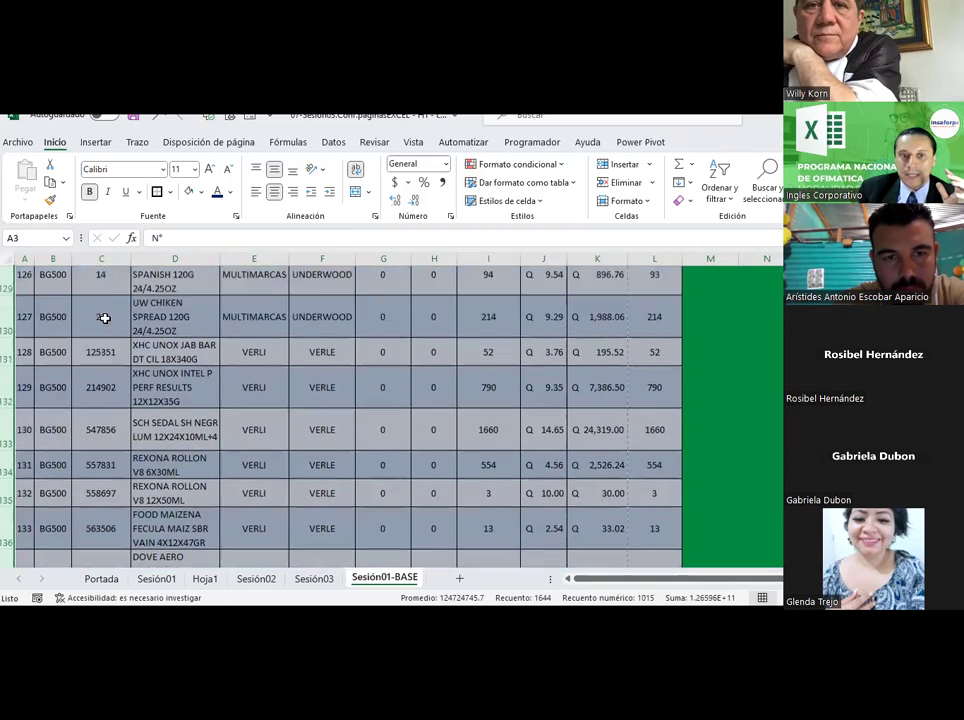
pyautogui.scroll(3, 104, 315)
pyautogui.scroll(5, 104, 316)
pyautogui.scroll(7, 104, 317)
pyautogui.scroll(3, 104, 317)
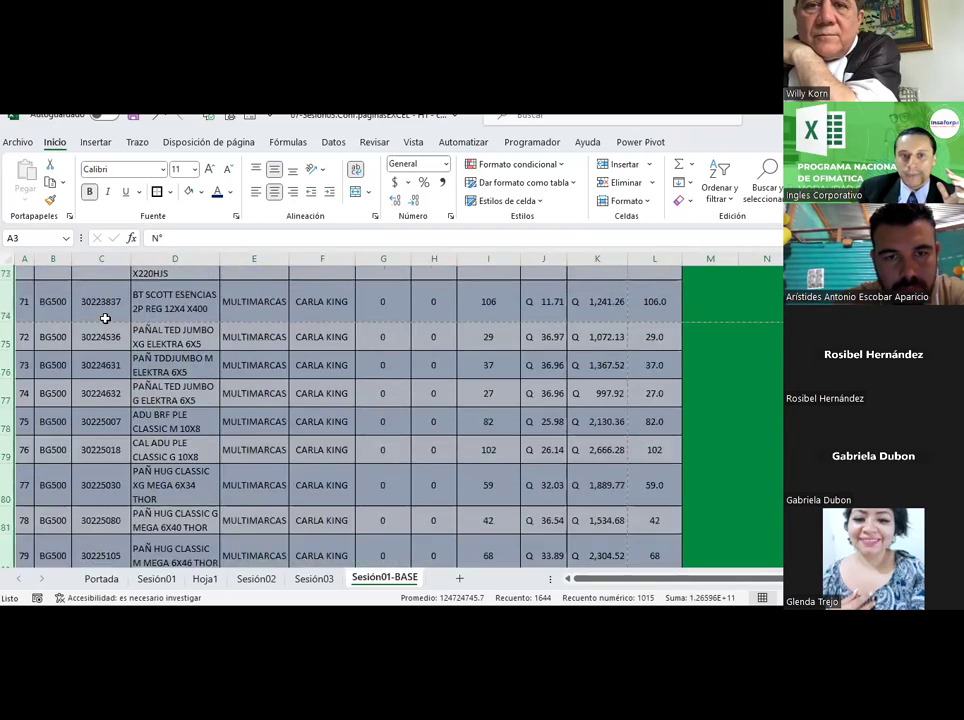
pyautogui.scroll(4, 104, 317)
pyautogui.scroll(6, 104, 317)
pyautogui.scroll(7, 104, 318)
pyautogui.scroll(5, 104, 318)
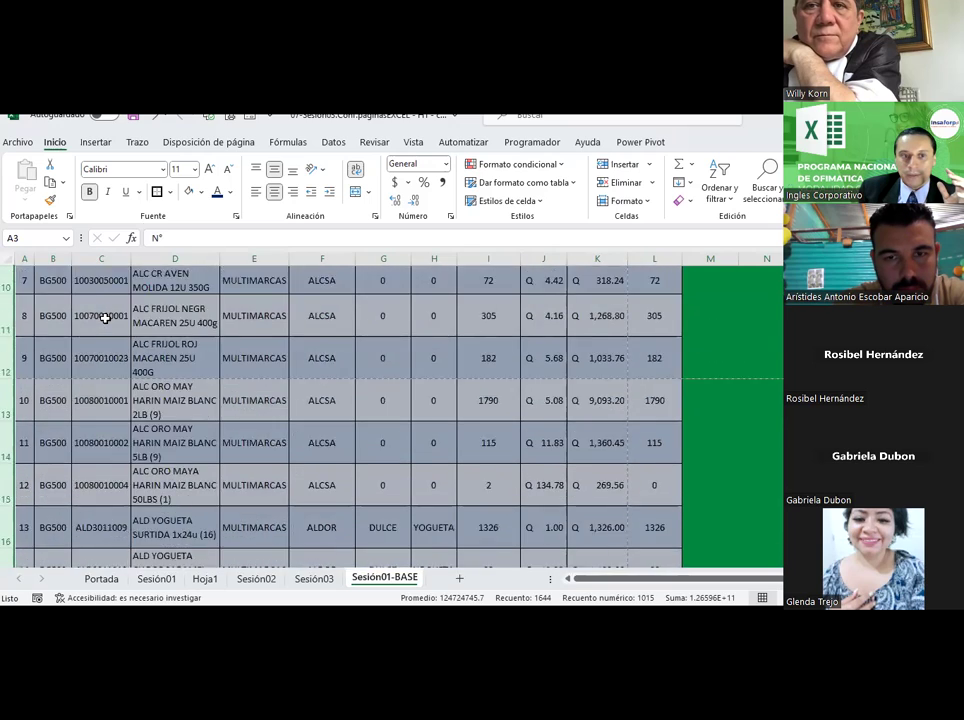
pyautogui.scroll(3, 104, 319)
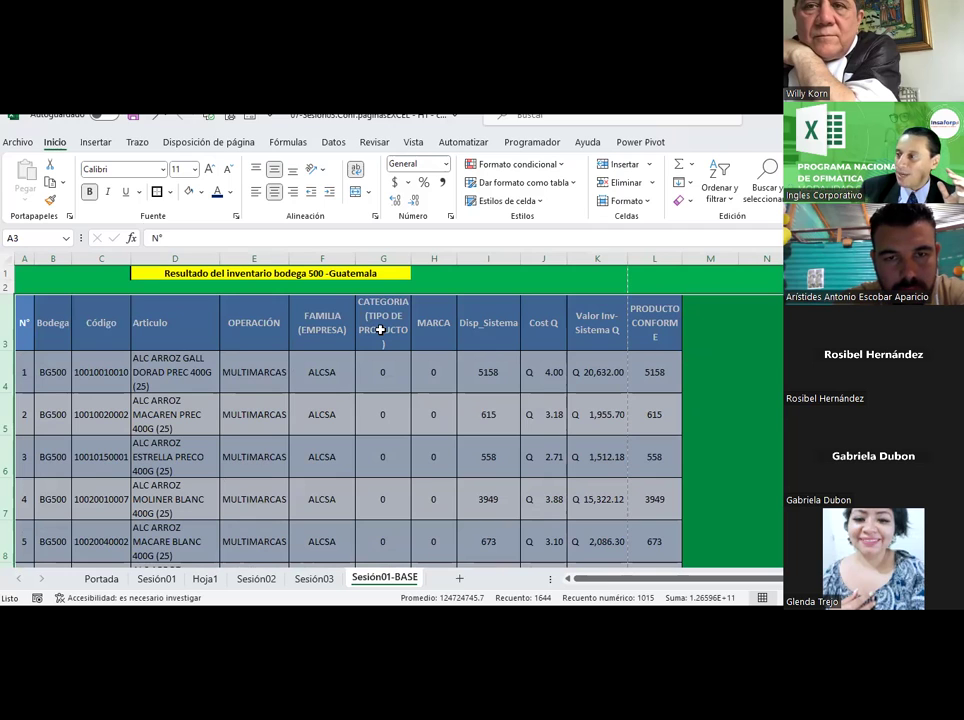
pyautogui.scroll(-1, 220, 366)
pyautogui.scroll(-2, 200, 375)
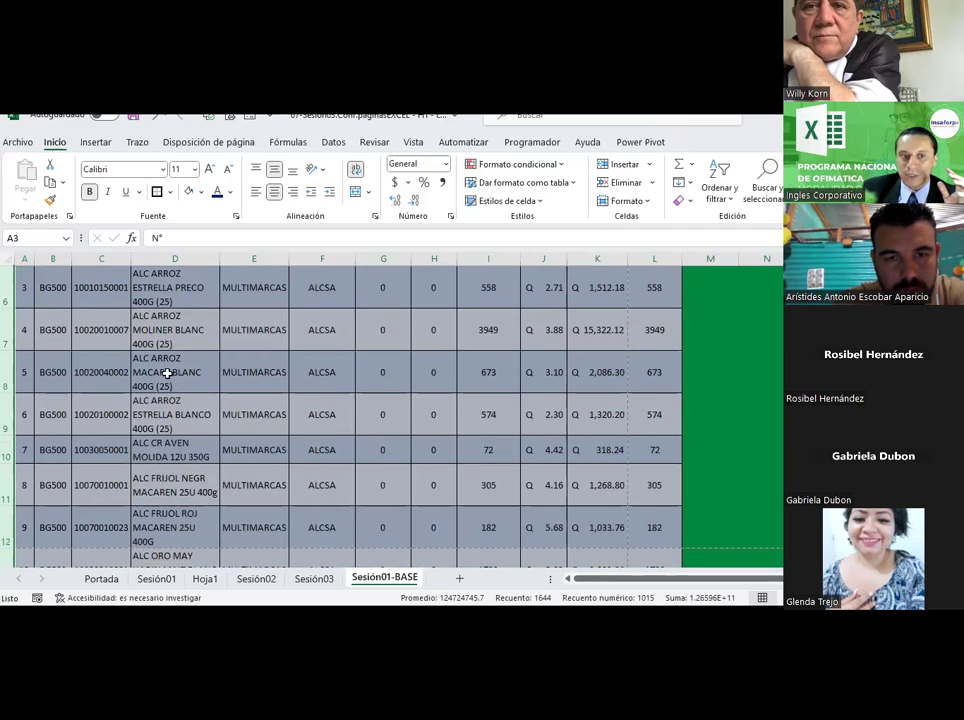
pyautogui.scroll(-1, 183, 432)
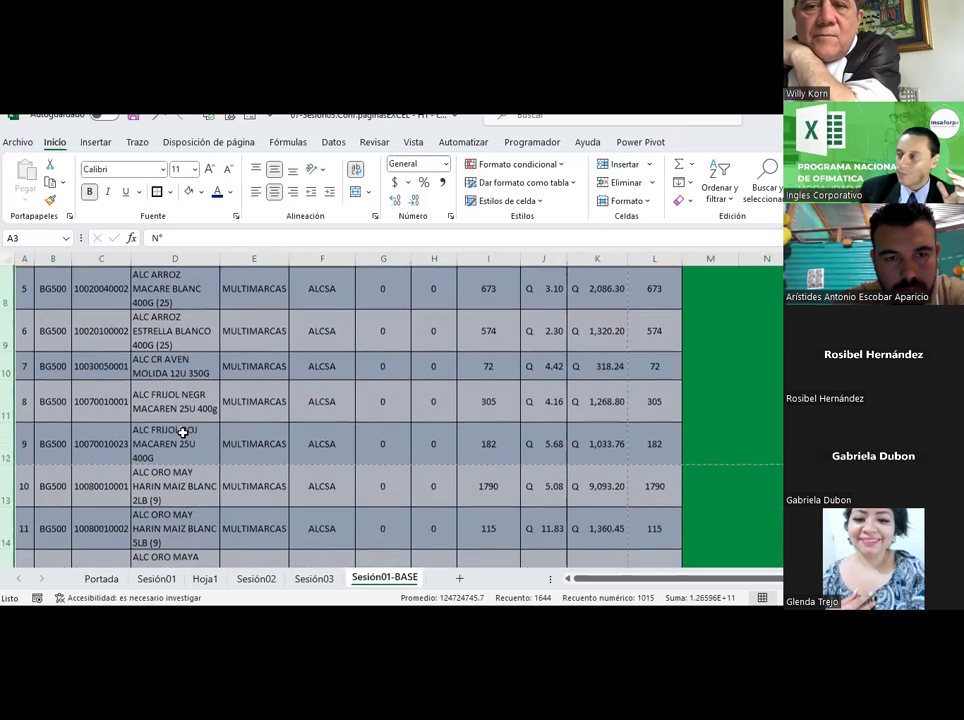
pyautogui.scroll(3, 183, 432)
# Step: Widen the CATEGORIA and PRODUCTO CONFORME columns slightly and save the workbook
pyautogui.moveTo(410, 259); pyautogui.dragTo(415, 260)
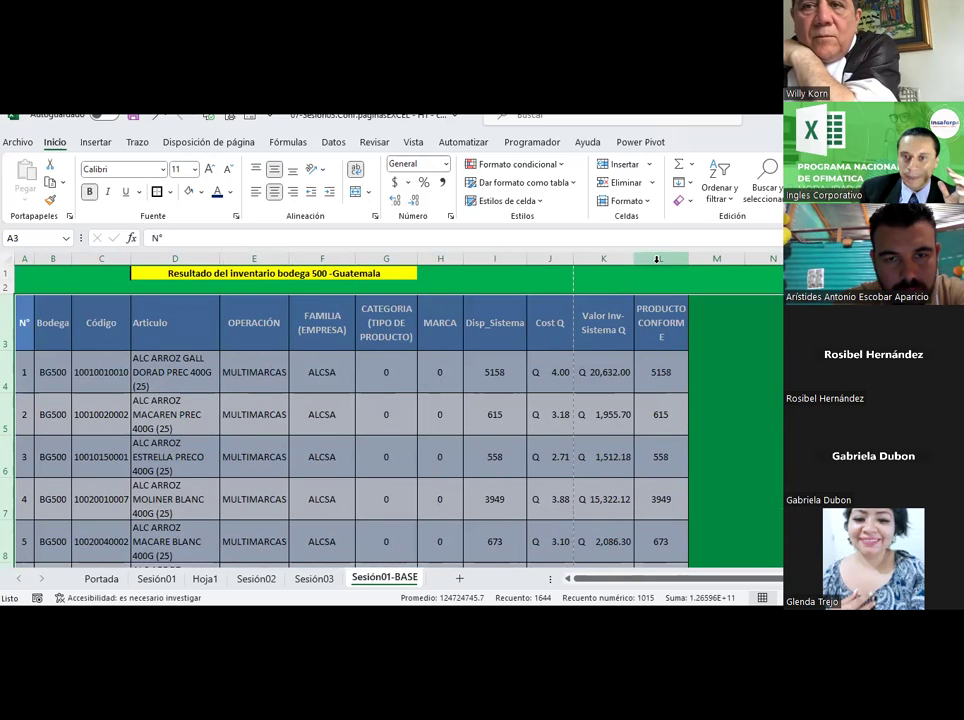
pyautogui.moveTo(688, 259); pyautogui.dragTo(695, 259)
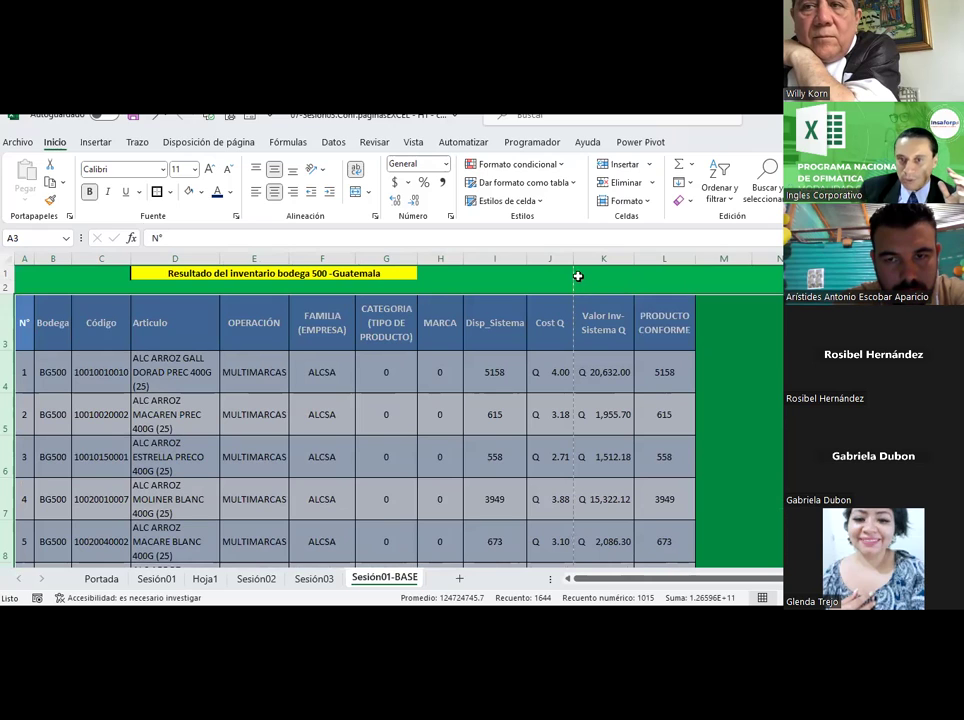
pyautogui.moveTo(607, 265); pyautogui.dragTo(660, 259)
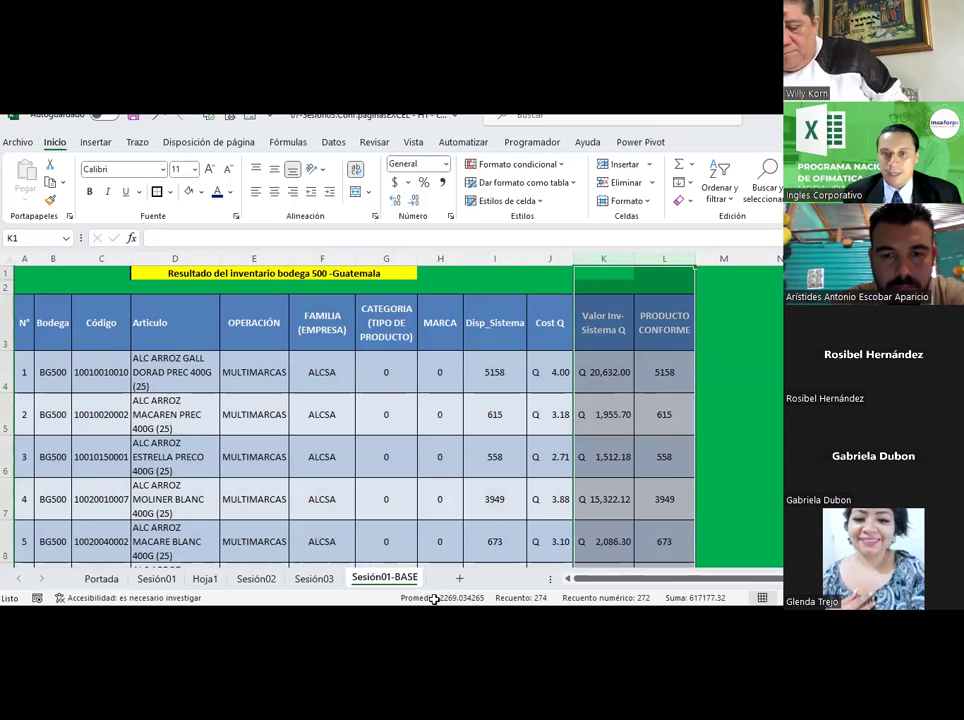
pyautogui.click(494, 541)
pyautogui.click(135, 118)
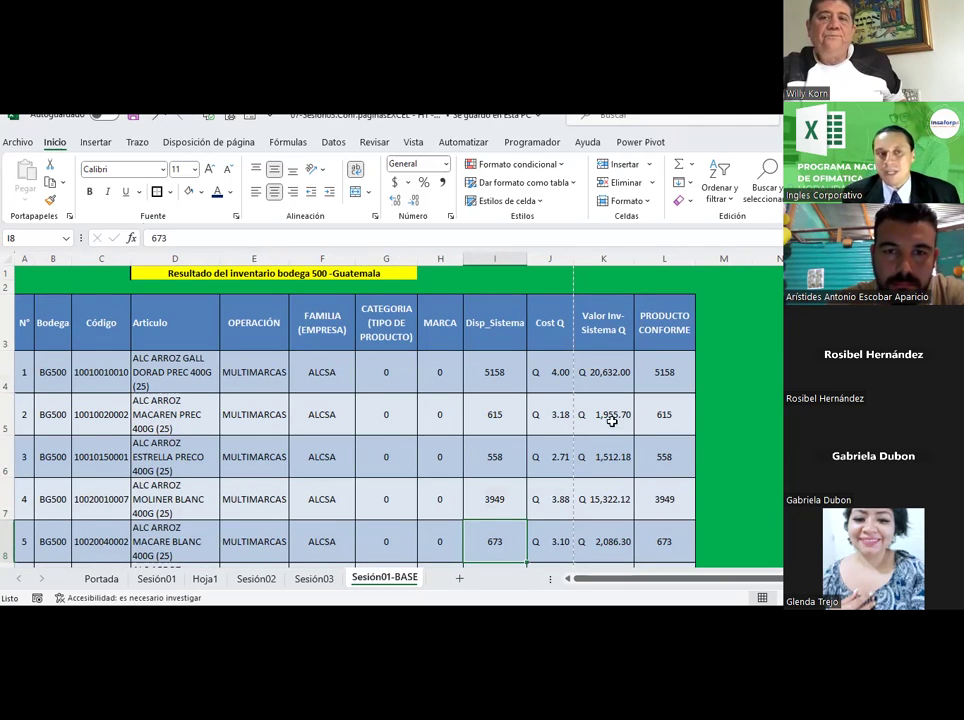
# Step: Check the 22-page print preview, then return to the sheet with Disposición de página showing
pyautogui.click(236, 119)
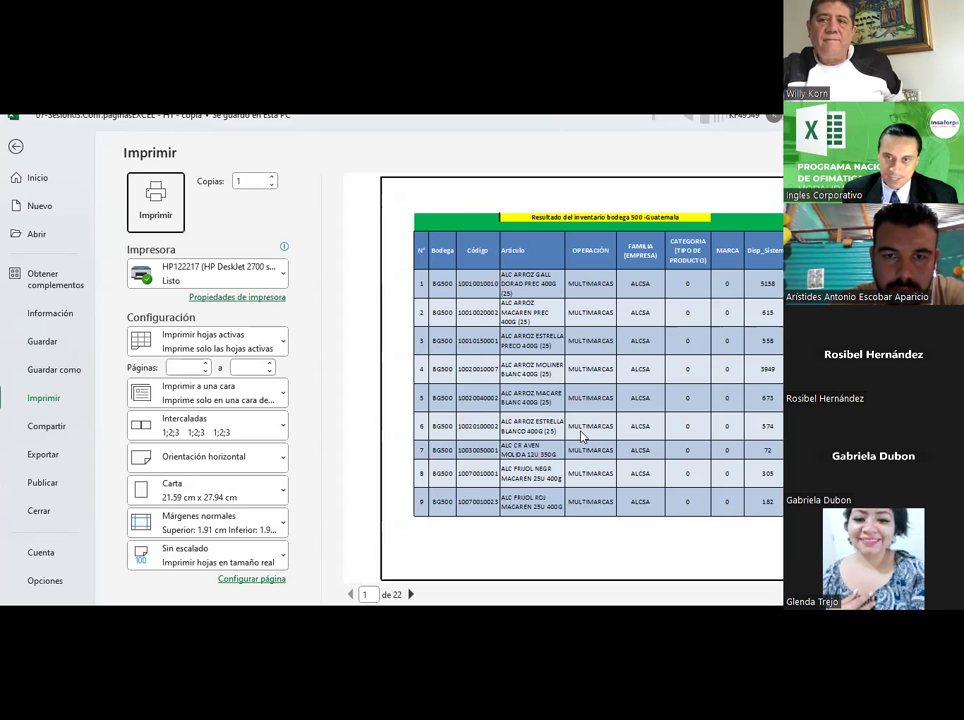
pyautogui.press('Escape')
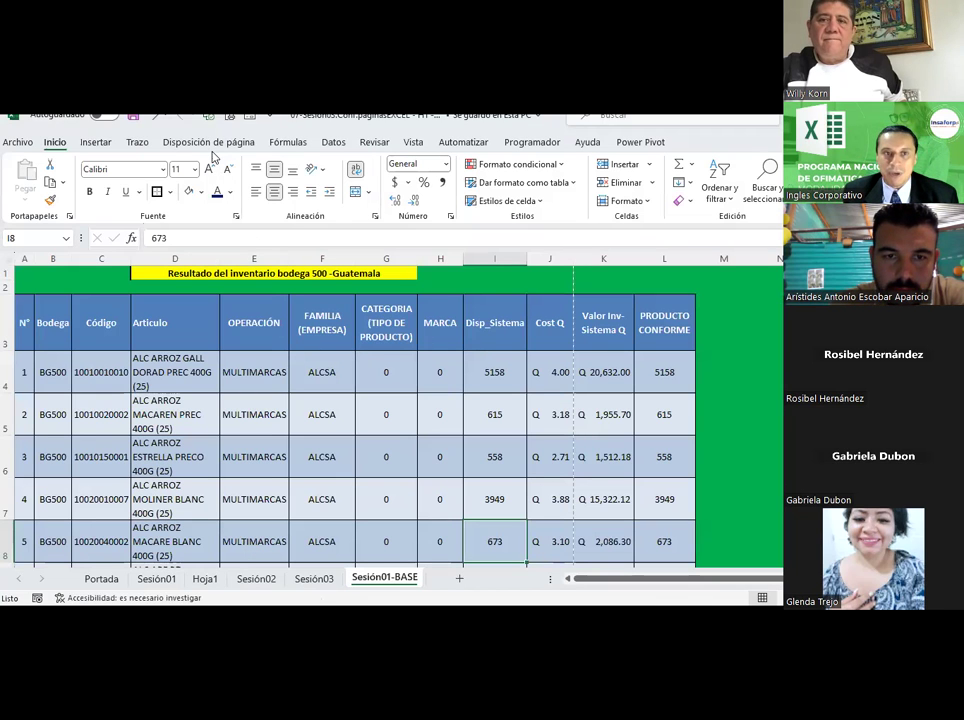
pyautogui.click(208, 142)
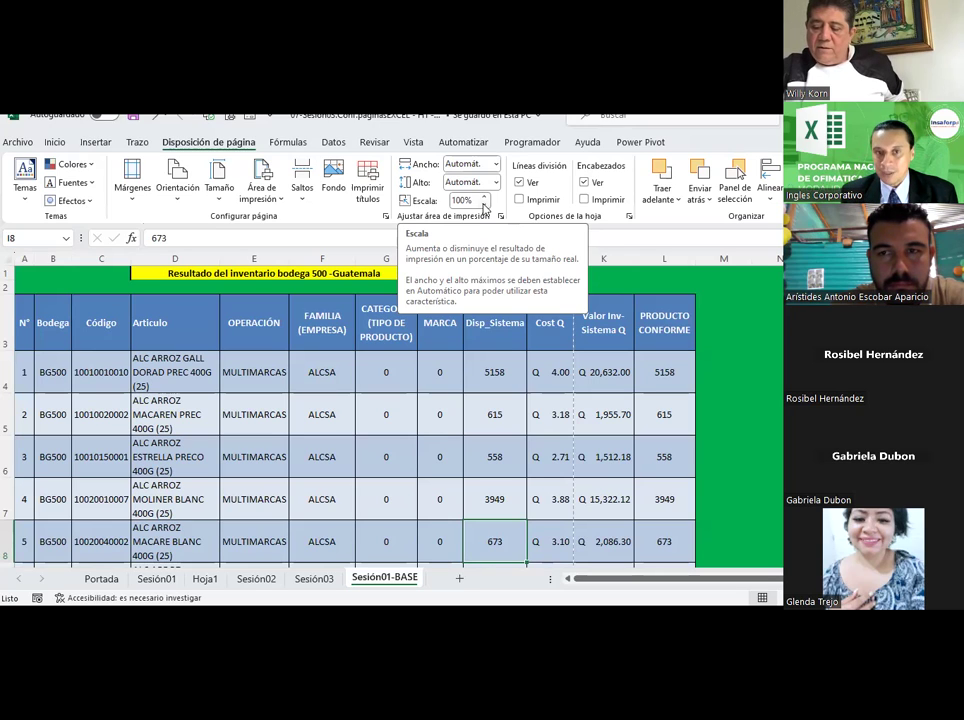
# Step: Lower Escala from 100% to 90% and preview the resulting 10-page printout
pyautogui.click(484, 205)
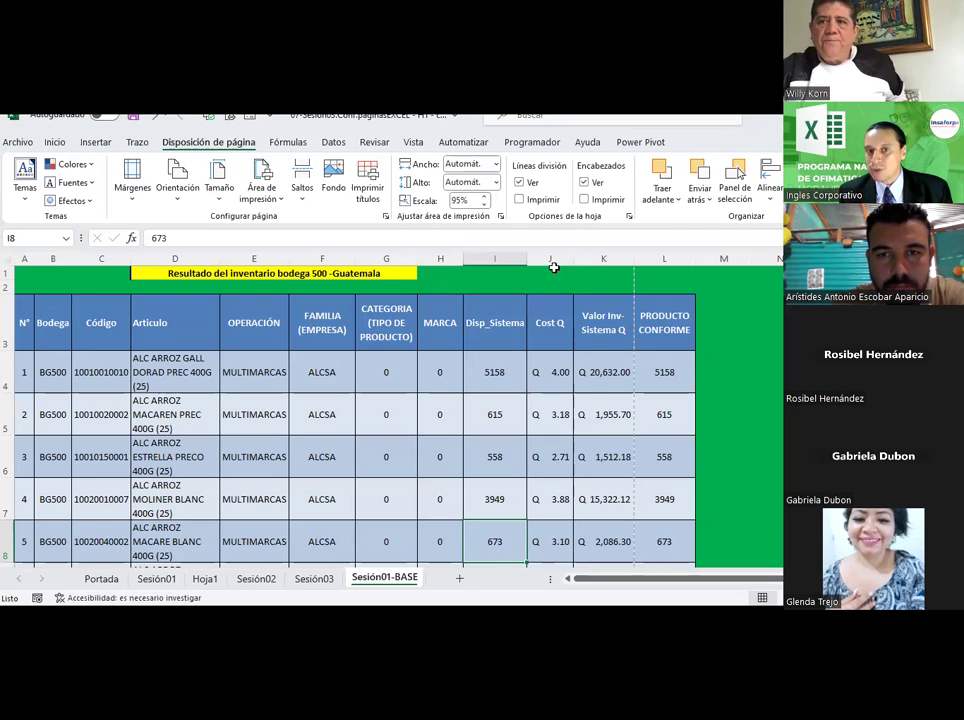
pyautogui.click(485, 204)
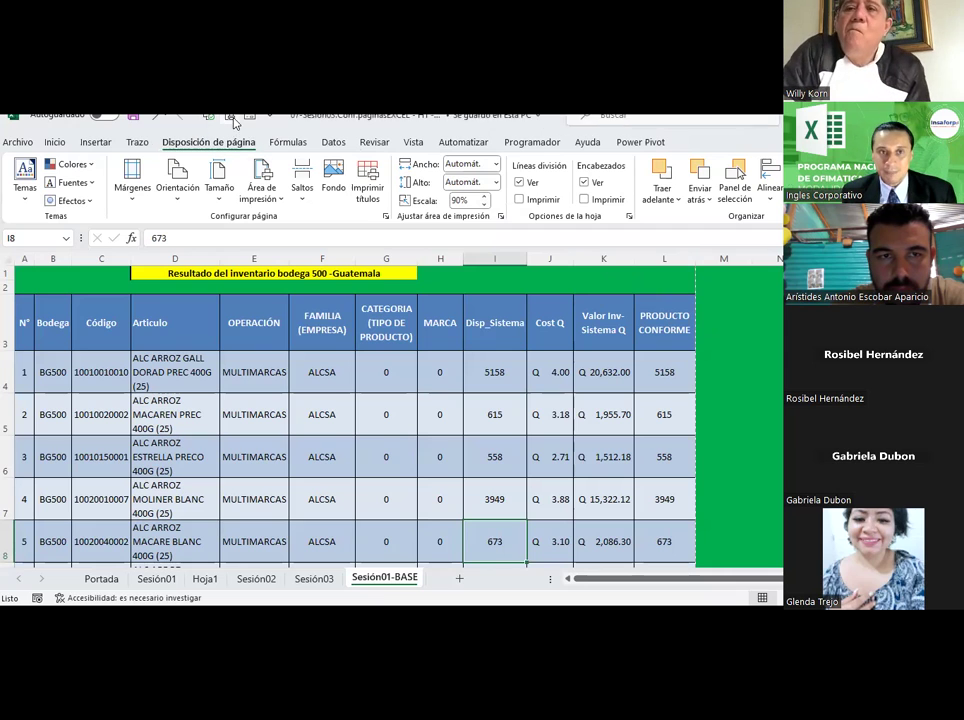
pyautogui.hotkey('ctrl', 'p')
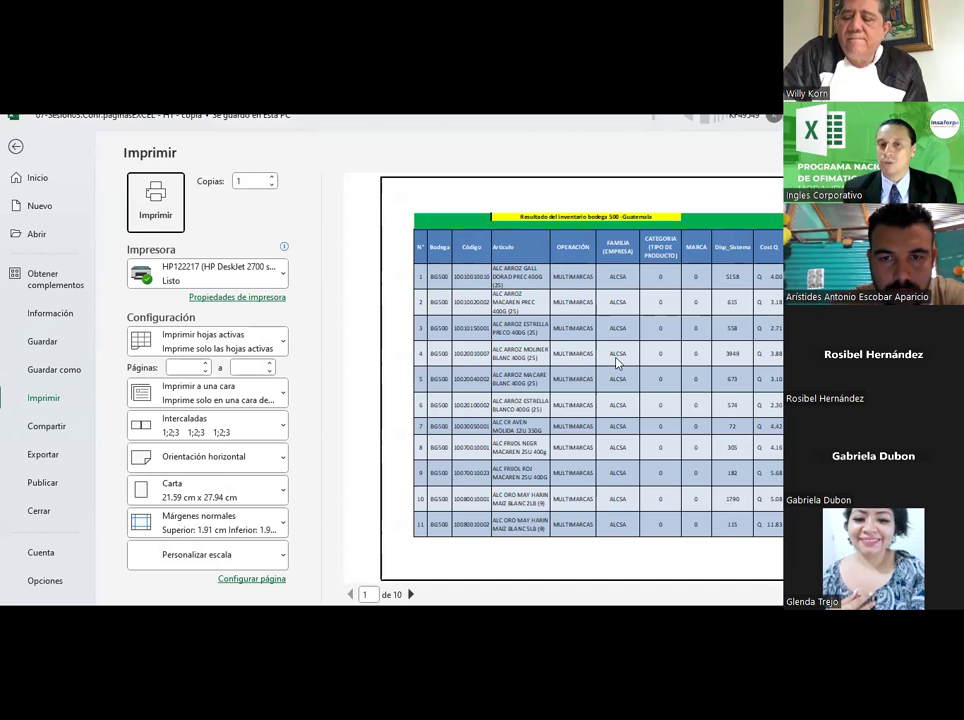
# Step: Scroll the print preview through to page 10, then return to the sheet at cell J5
pyautogui.scroll(-1, 617, 364)
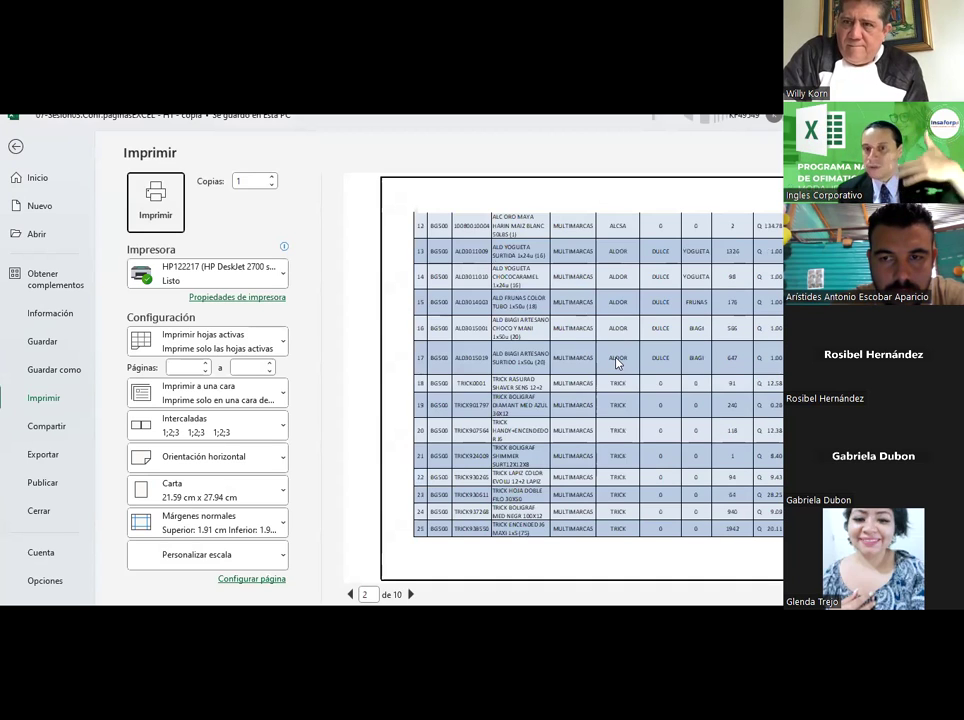
pyautogui.scroll(-1, 617, 364)
pyautogui.scroll(-1, 617, 364)
pyautogui.scroll(-1, 617, 364)
pyautogui.scroll(-1, 617, 364)
pyautogui.scroll(-1, 617, 364)
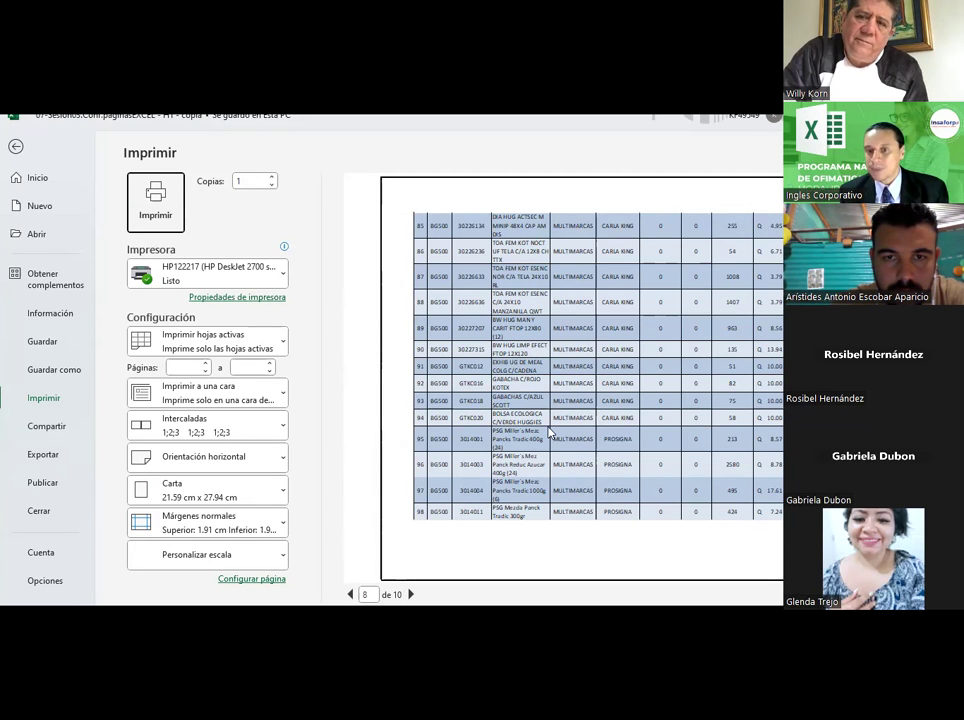
pyautogui.scroll(-2, 549, 432)
pyautogui.scroll(-1, 549, 432)
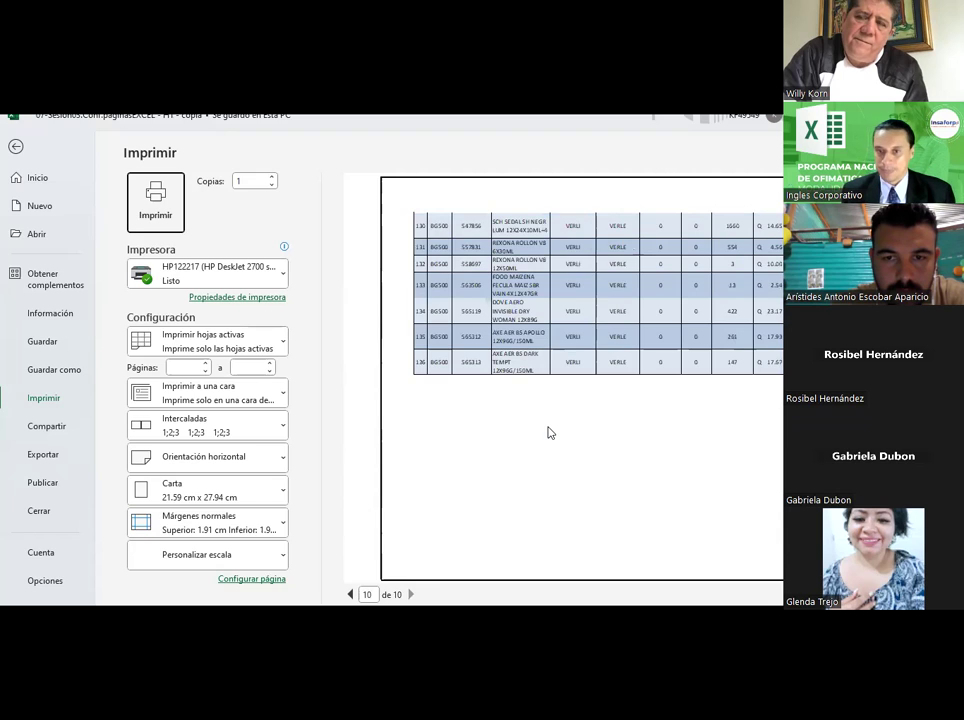
pyautogui.press('Escape')
pyautogui.click(547, 427)
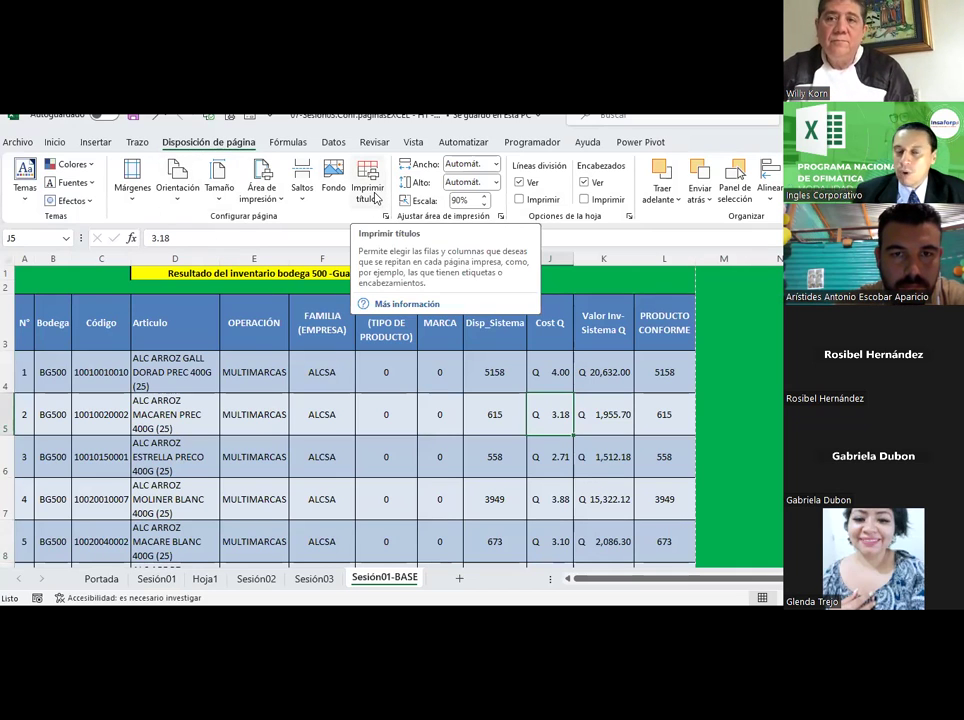
# Step: In Page Setup's Sheet tab, set Rows to repeat at top to $1:$3 by selecting rows 1–3
pyautogui.click(370, 188)
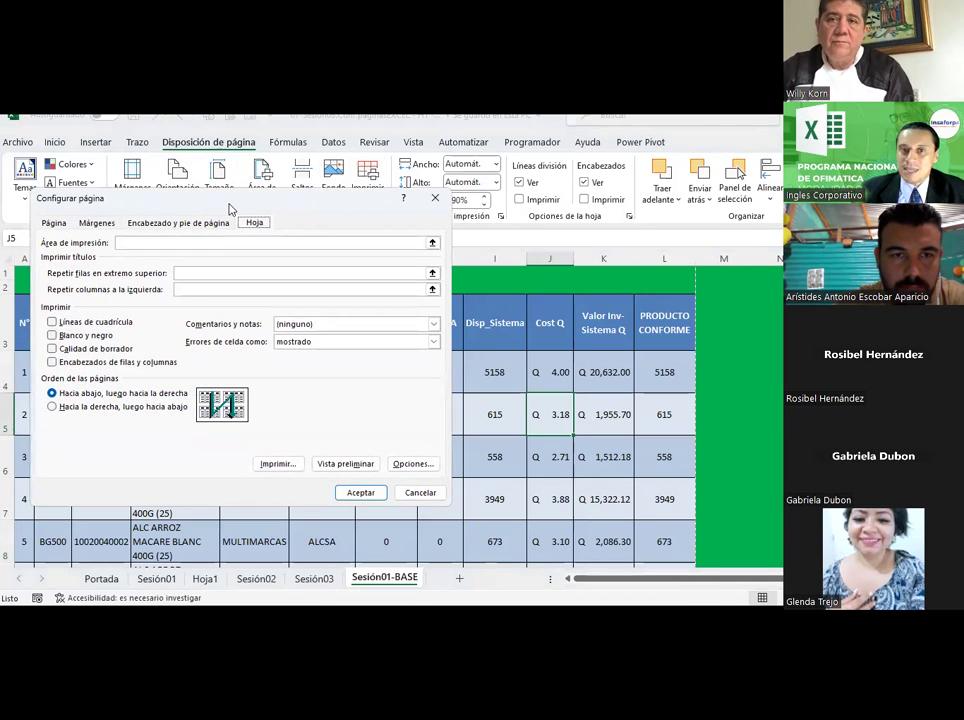
pyautogui.moveTo(229, 208); pyautogui.dragTo(357, 162)
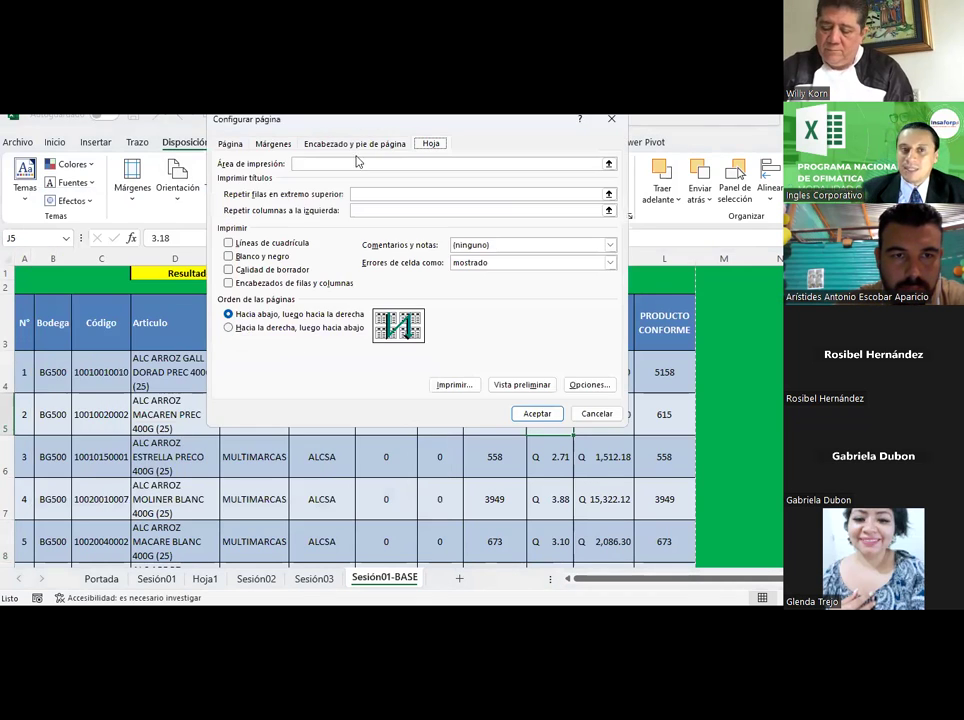
pyautogui.click(231, 145)
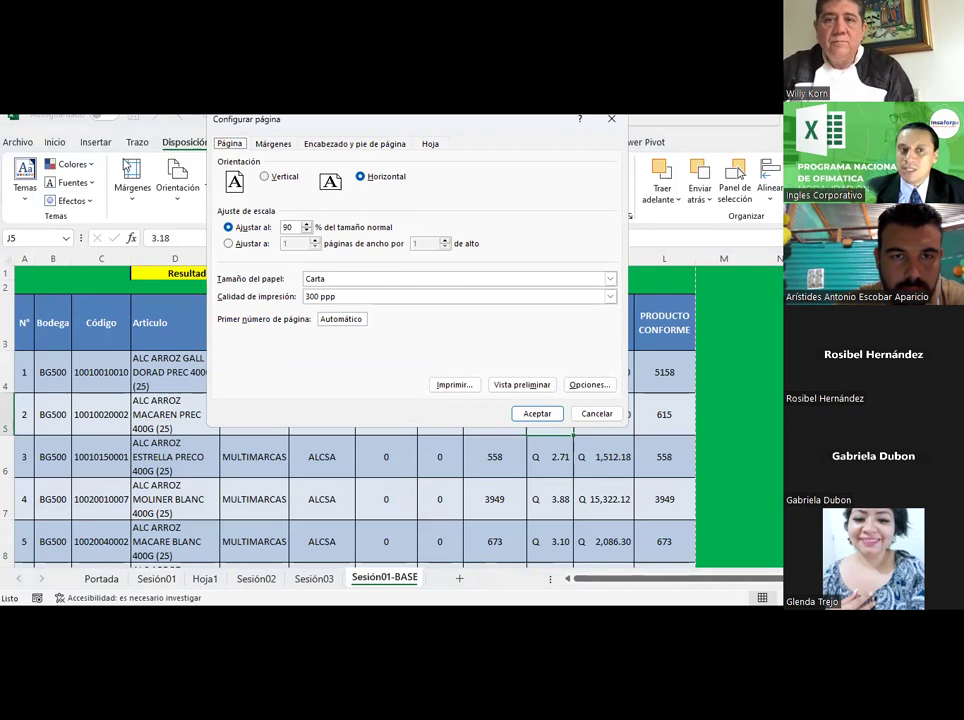
pyautogui.click(273, 145)
pyautogui.click(366, 146)
pyautogui.click(430, 144)
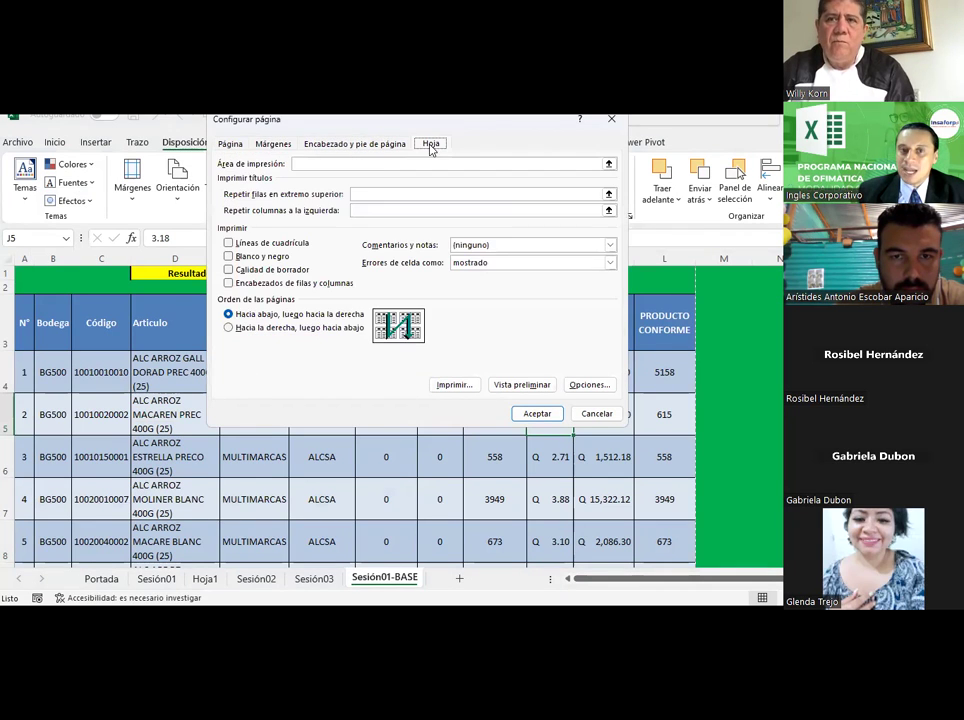
pyautogui.click(231, 145)
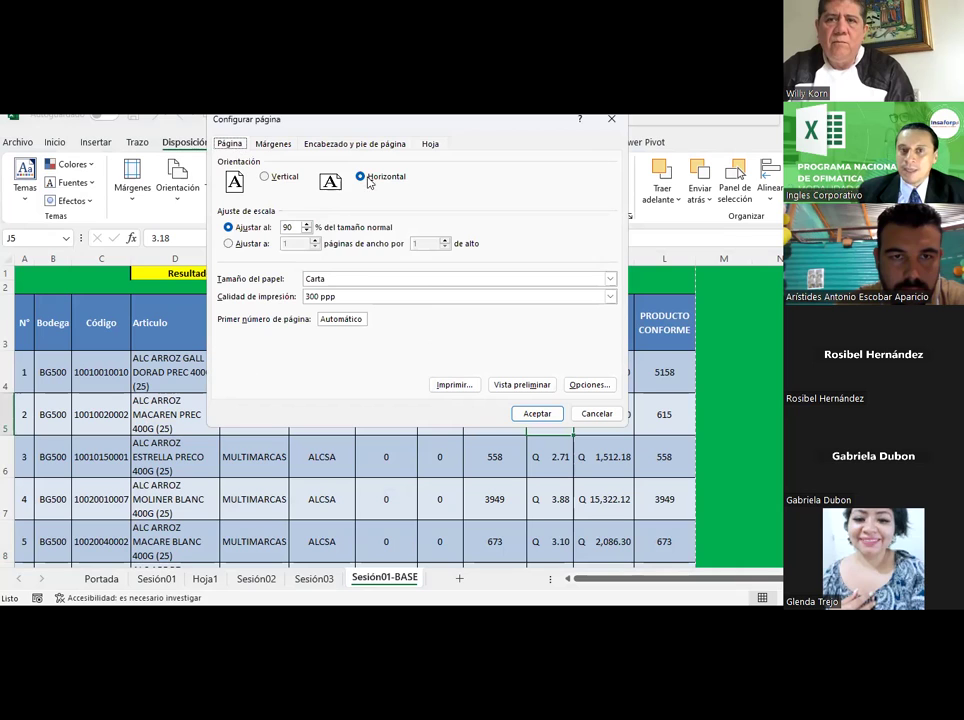
pyautogui.click(429, 145)
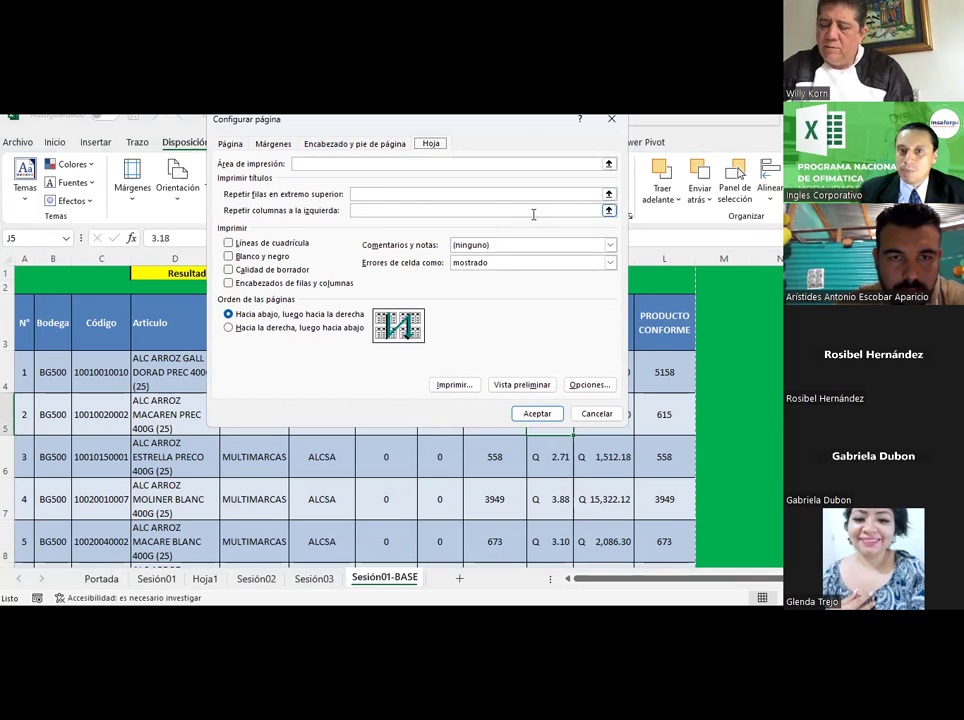
pyautogui.click(609, 195)
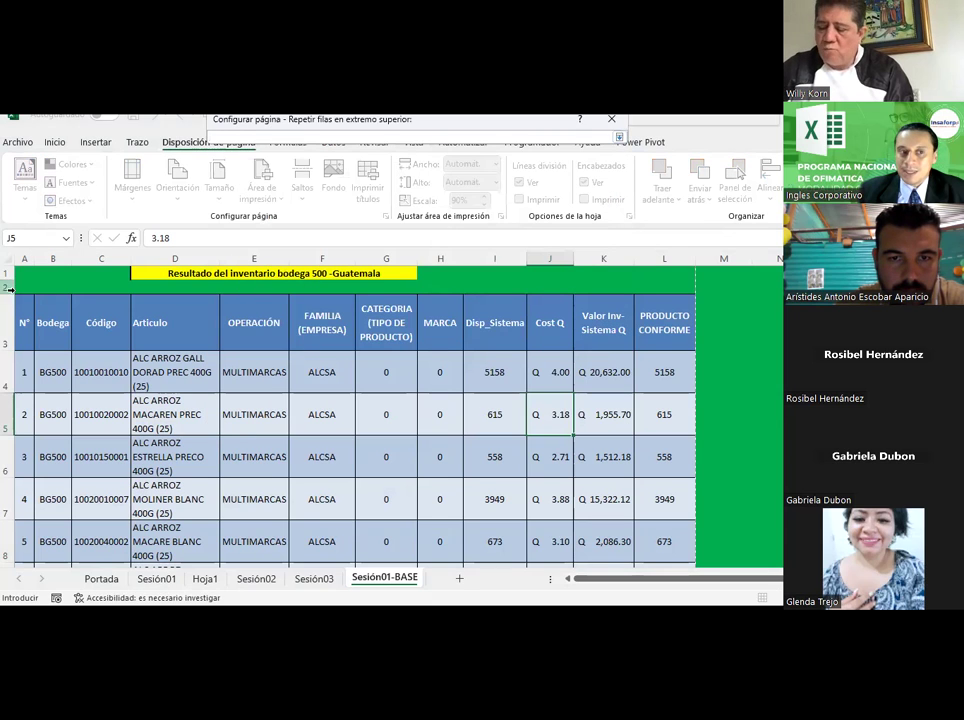
pyautogui.moveTo(8, 272); pyautogui.dragTo(6, 310)
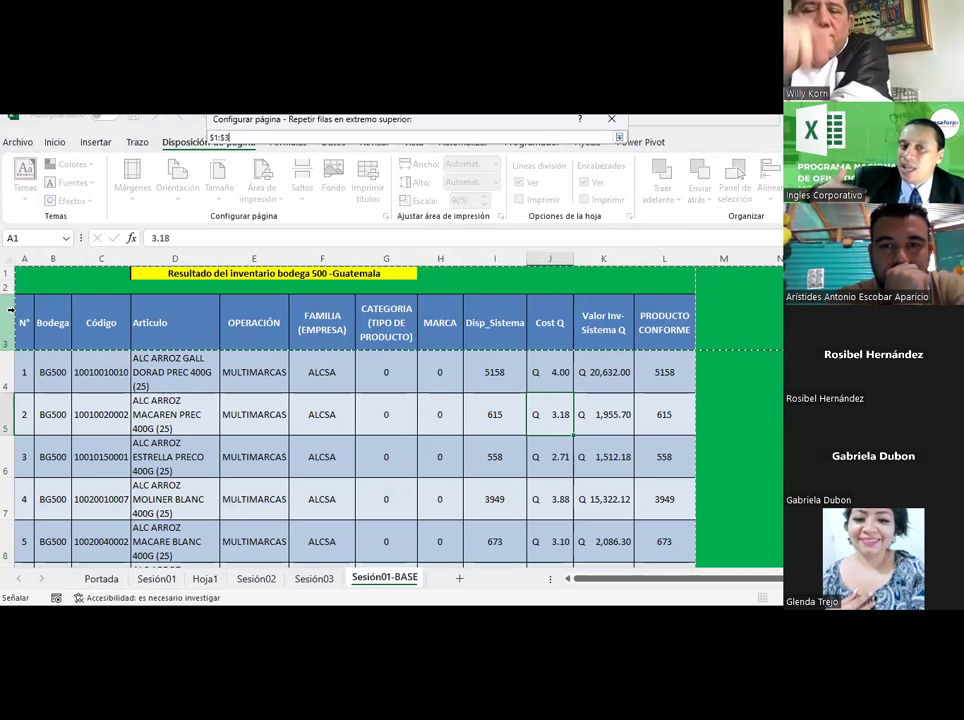
pyautogui.click(618, 136)
# Step: Confirm the $1:$3 title rows and open the now 12-page print preview
pyautogui.click(530, 415)
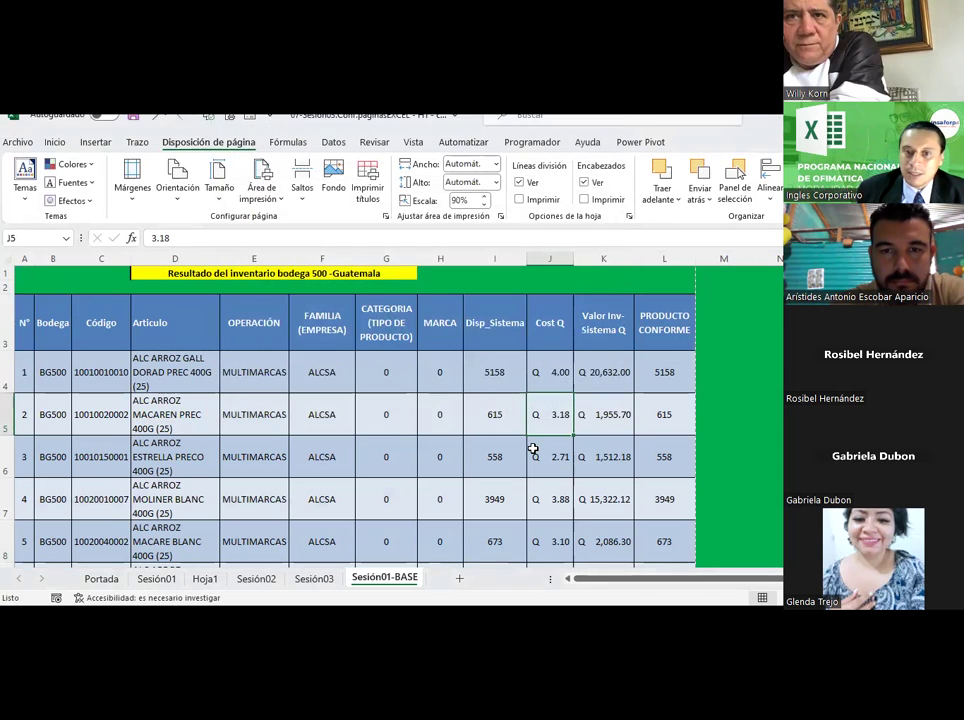
pyautogui.click(533, 450)
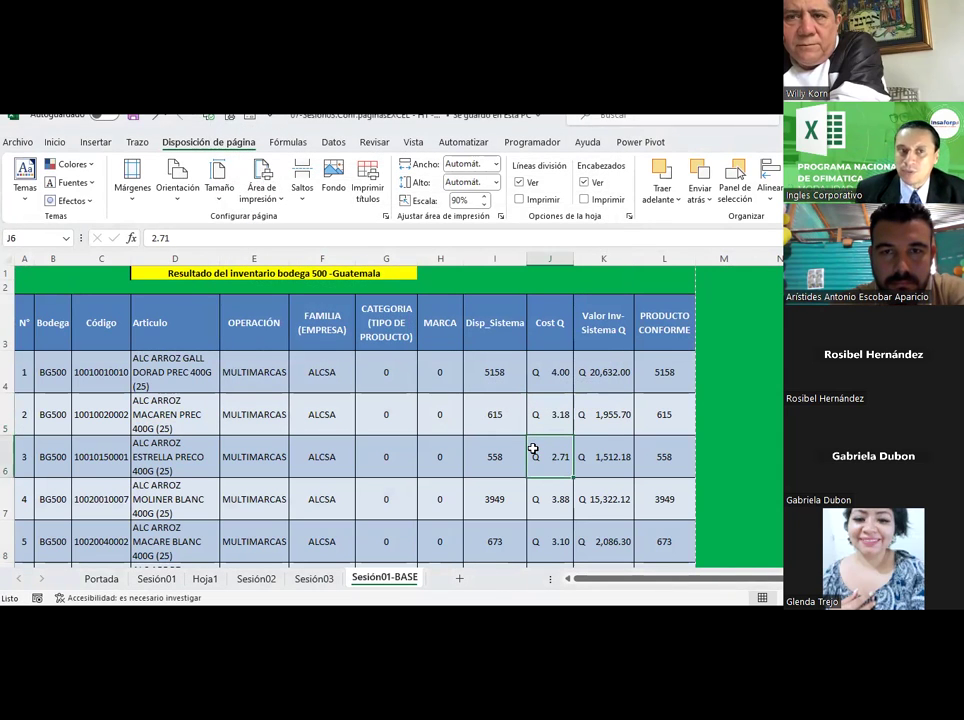
pyautogui.click(210, 119)
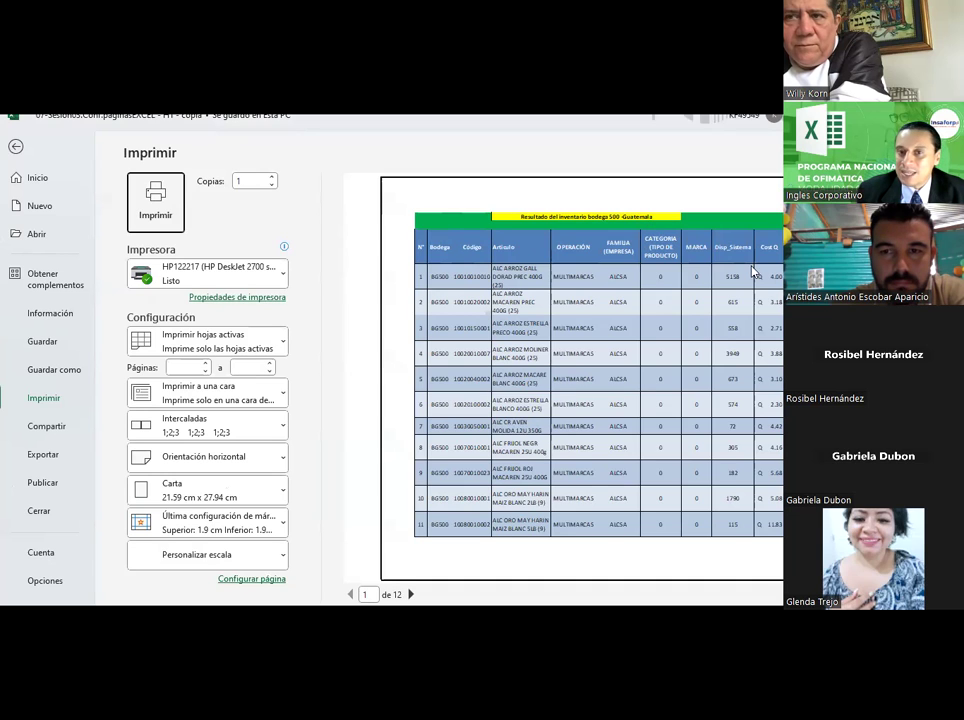
# Step: Page through preview pages 1–5 to verify the repeated title rows, then close the preview
pyautogui.scroll(-1, 560, 261)
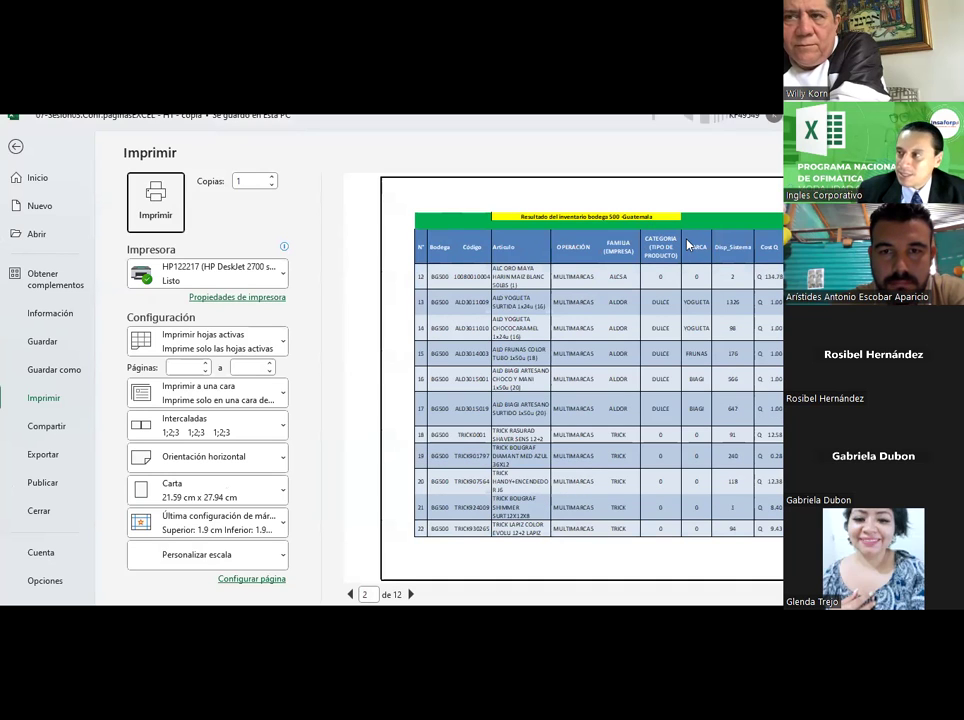
pyautogui.scroll(-1, 688, 244)
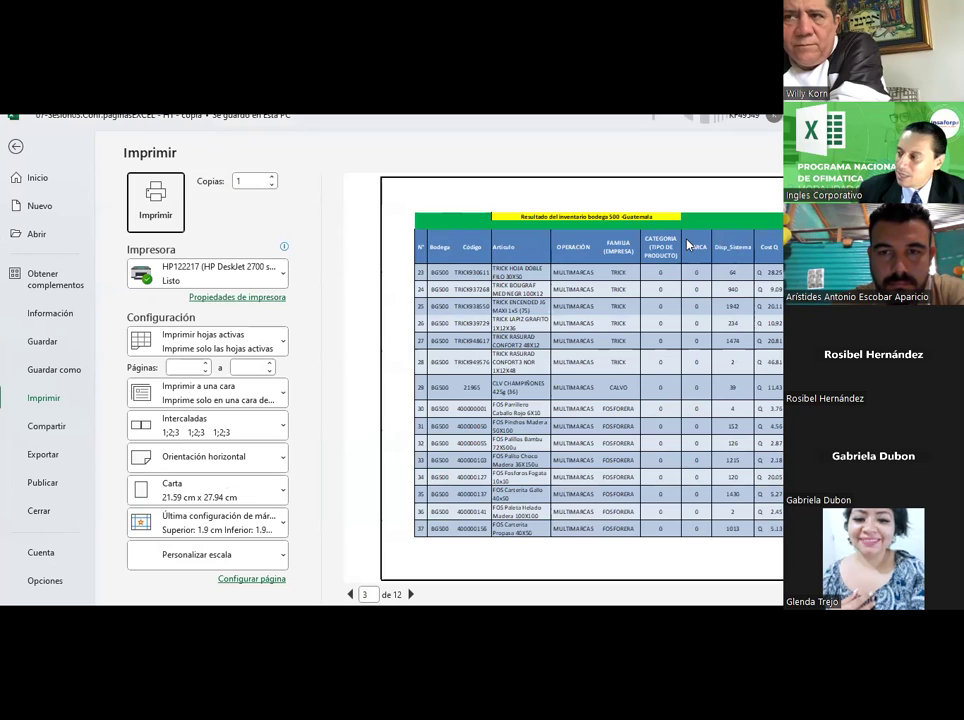
pyautogui.scroll(-1, 688, 244)
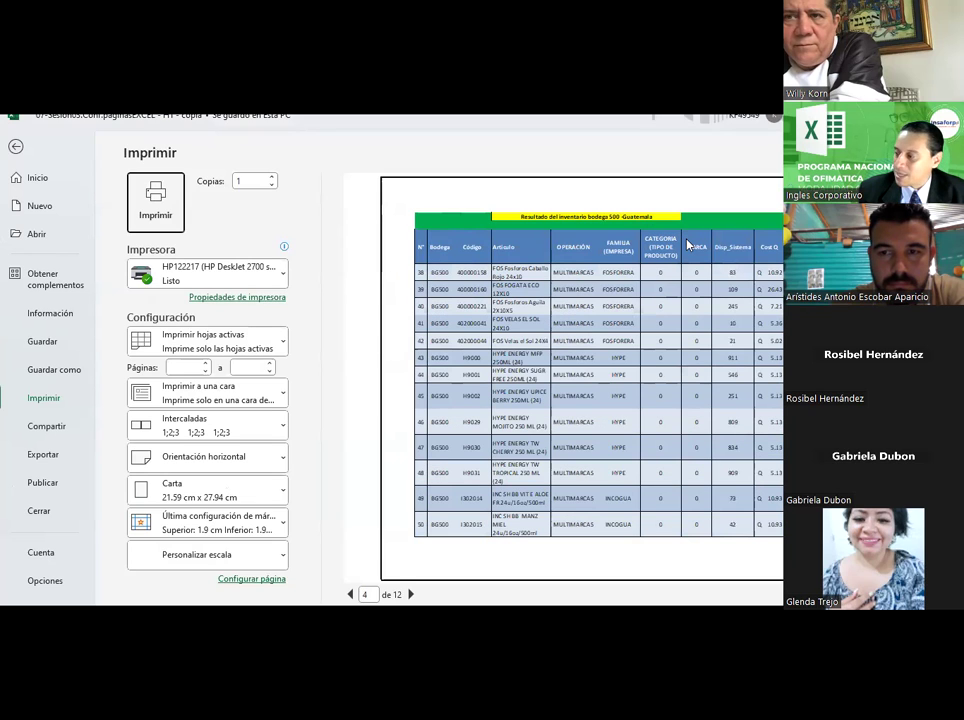
pyautogui.scroll(-1, 688, 244)
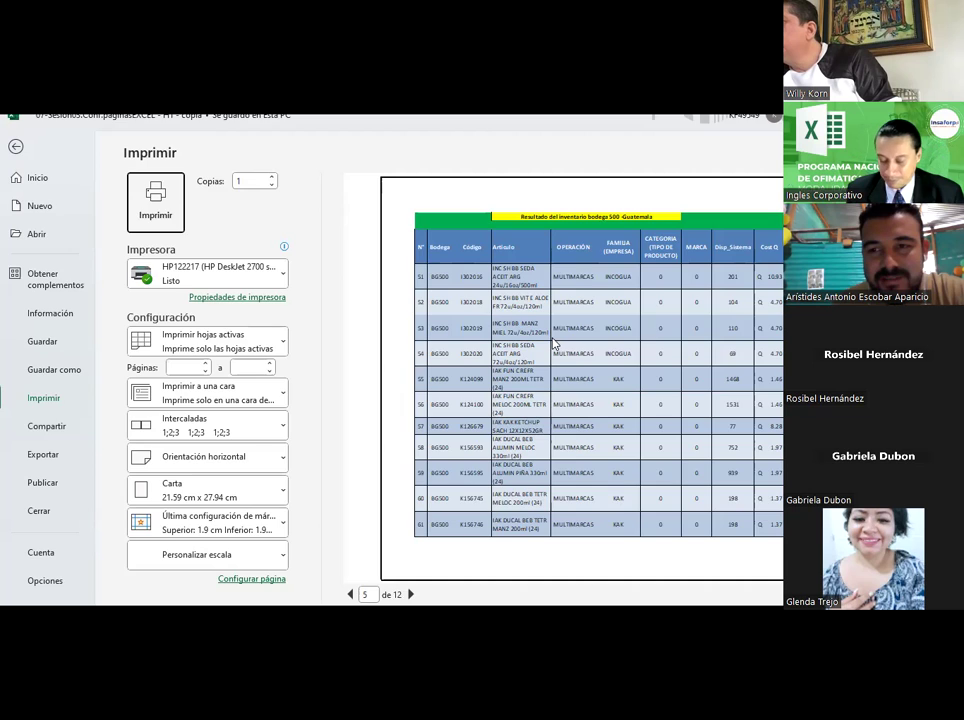
pyautogui.press('Escape')
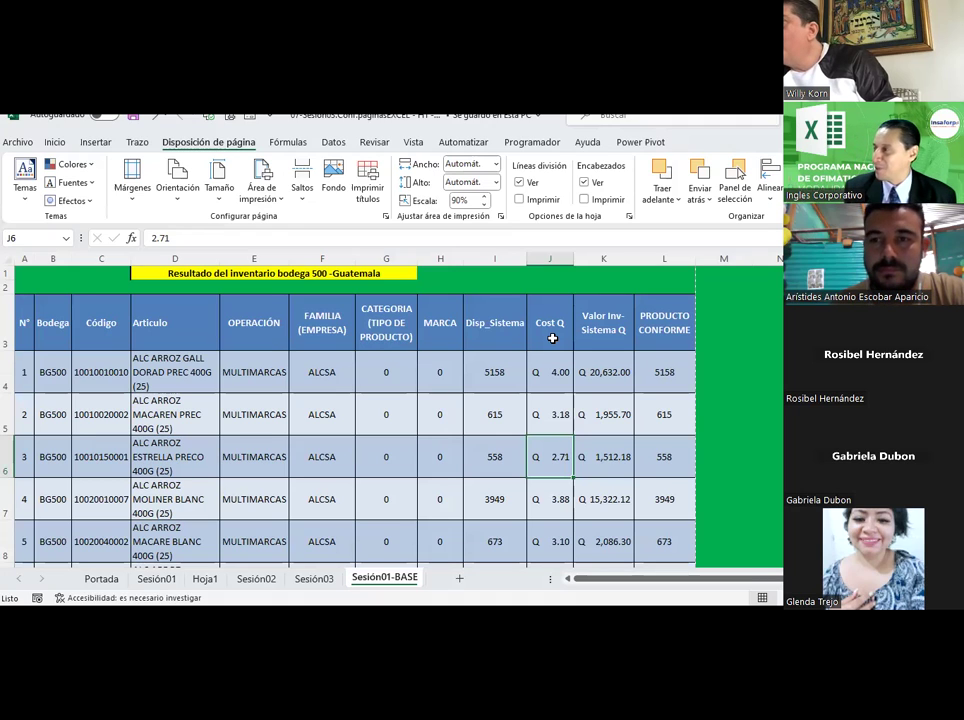
pyautogui.click(208, 415)
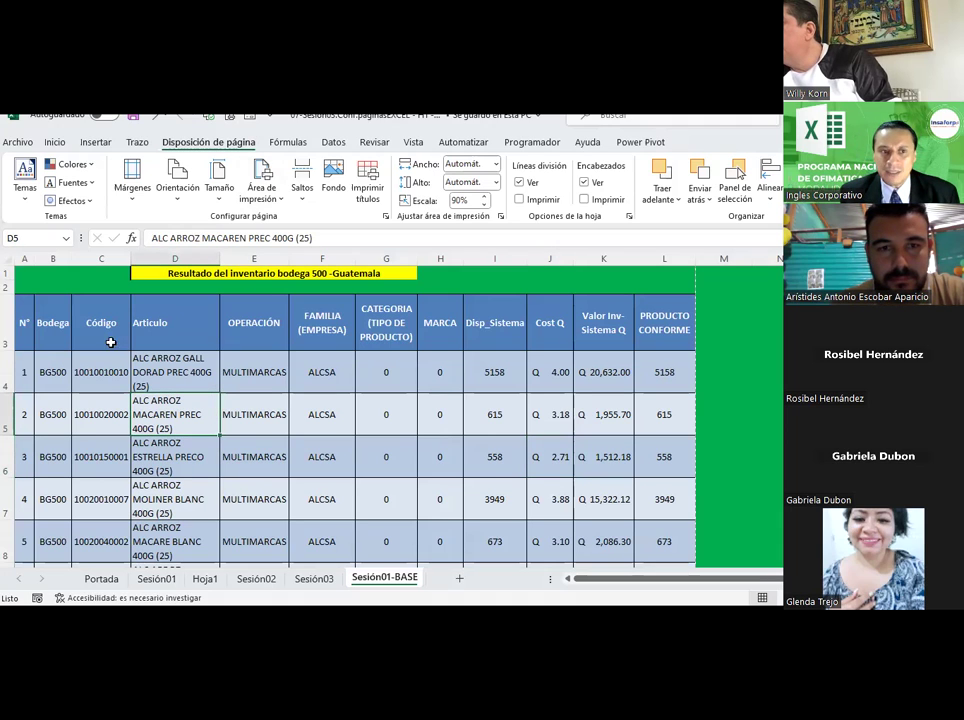
pyautogui.moveTo(27, 318); pyautogui.dragTo(19, 487)
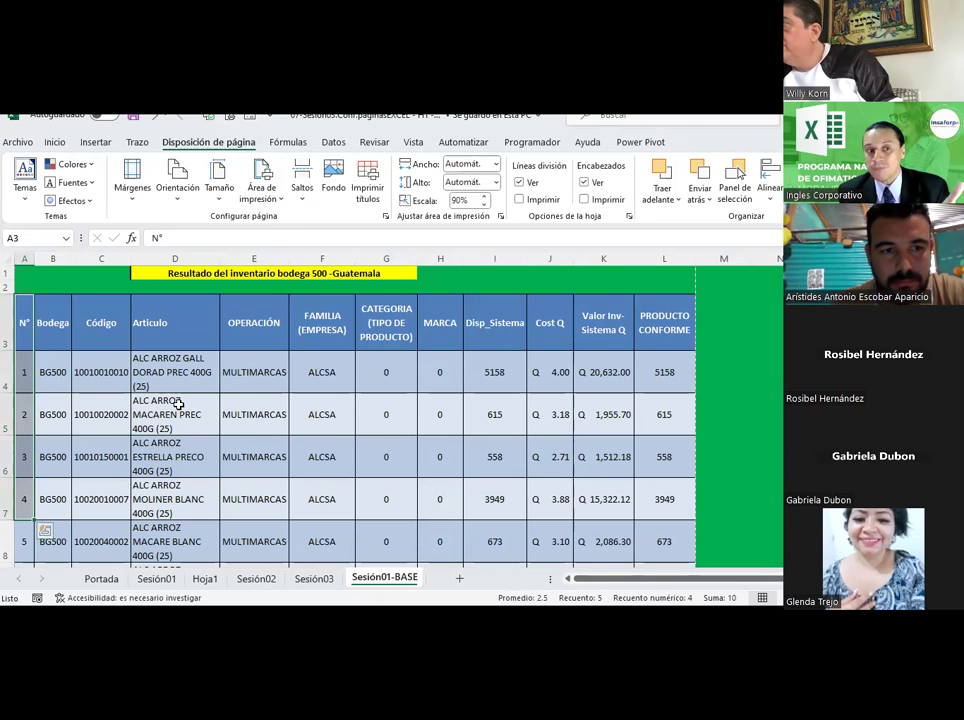
pyautogui.scroll(-1, 175, 400)
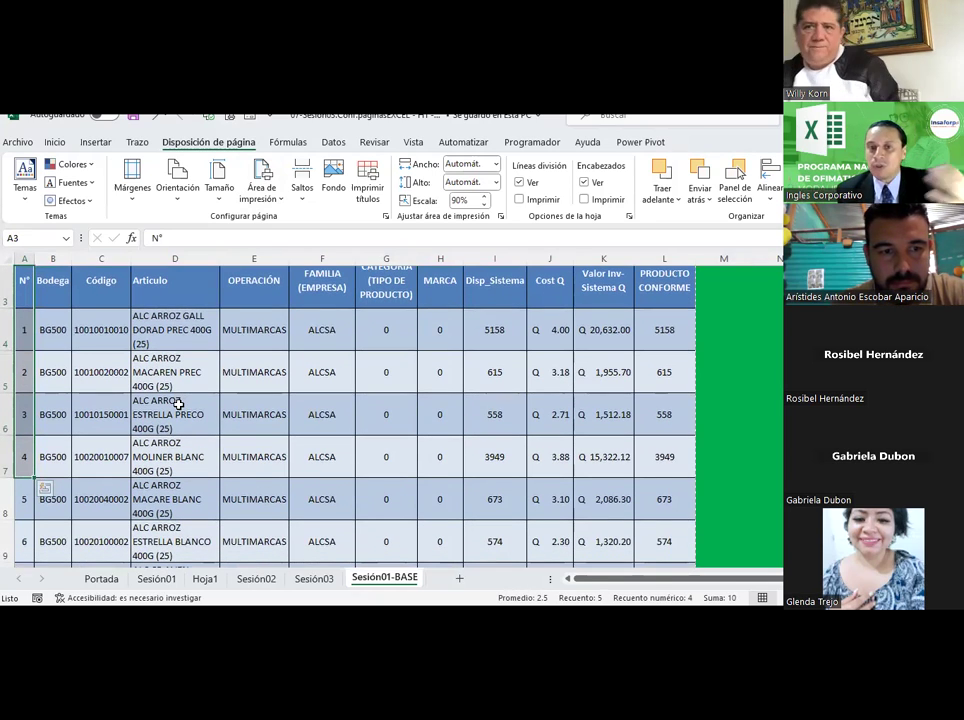
pyautogui.scroll(-1, 177, 403)
pyautogui.scroll(-1, 177, 403)
pyautogui.scroll(-1, 190, 430)
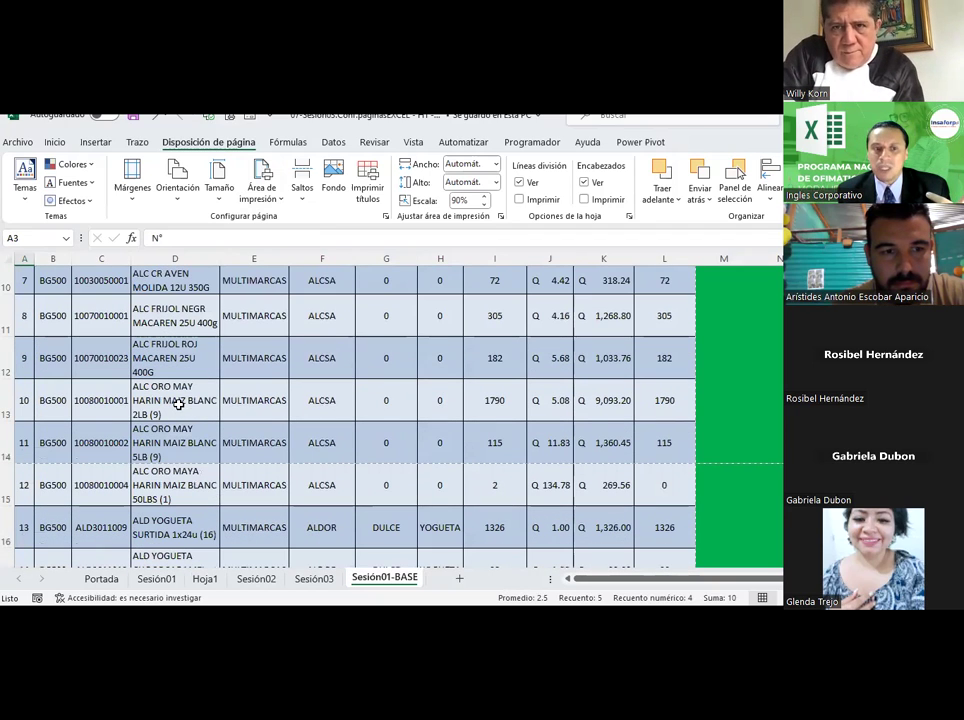
pyautogui.click(178, 396)
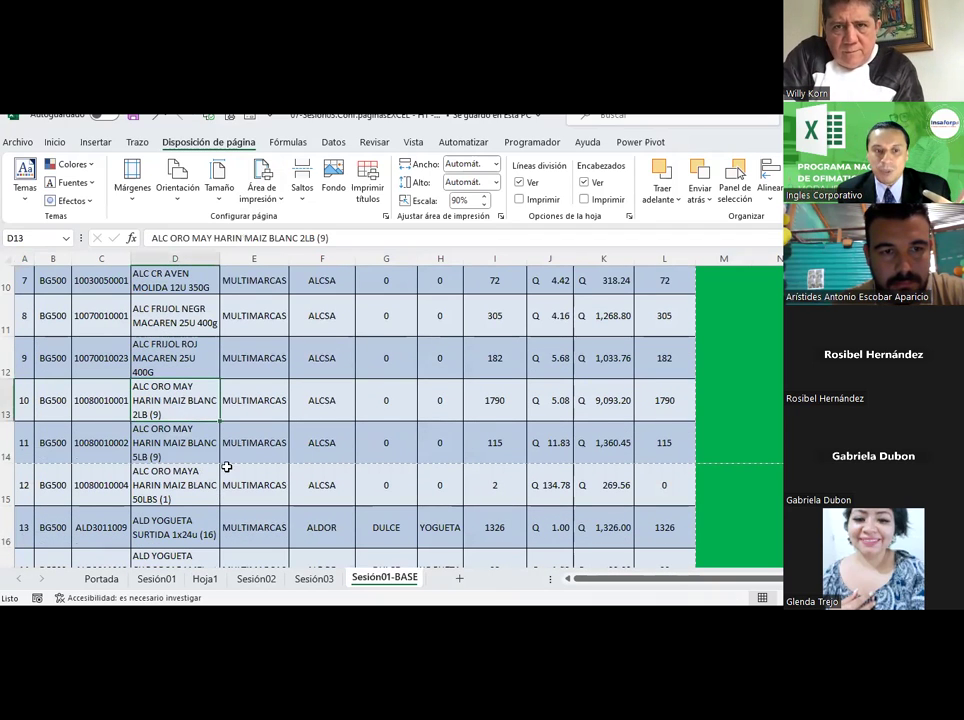
pyautogui.scroll(-2, 227, 467)
pyautogui.click(110, 492)
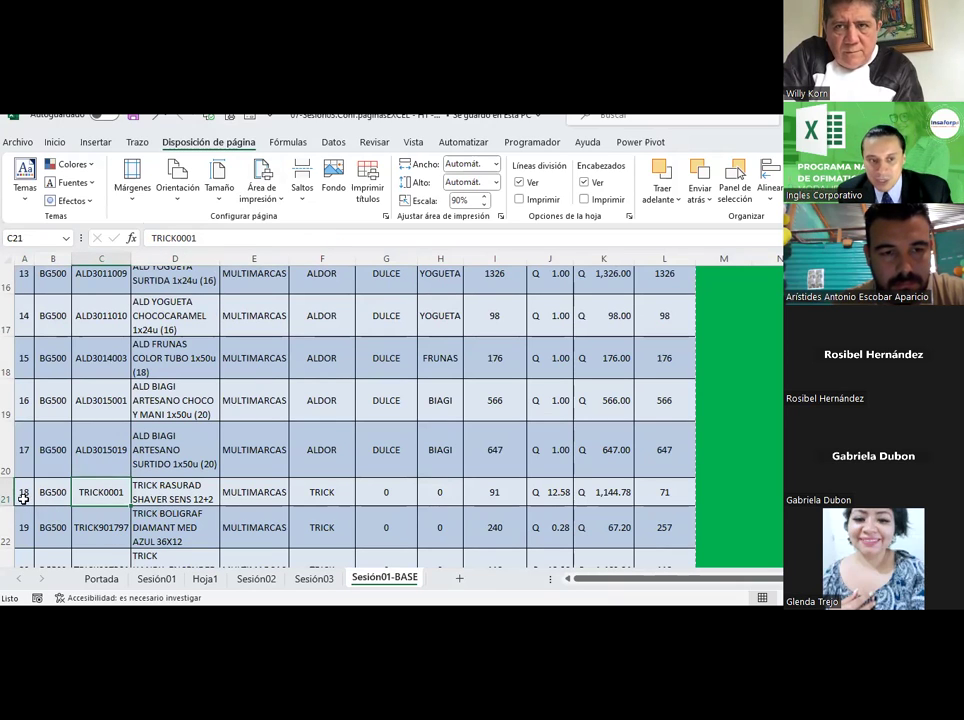
pyautogui.moveTo(23, 492); pyautogui.dragTo(678, 489)
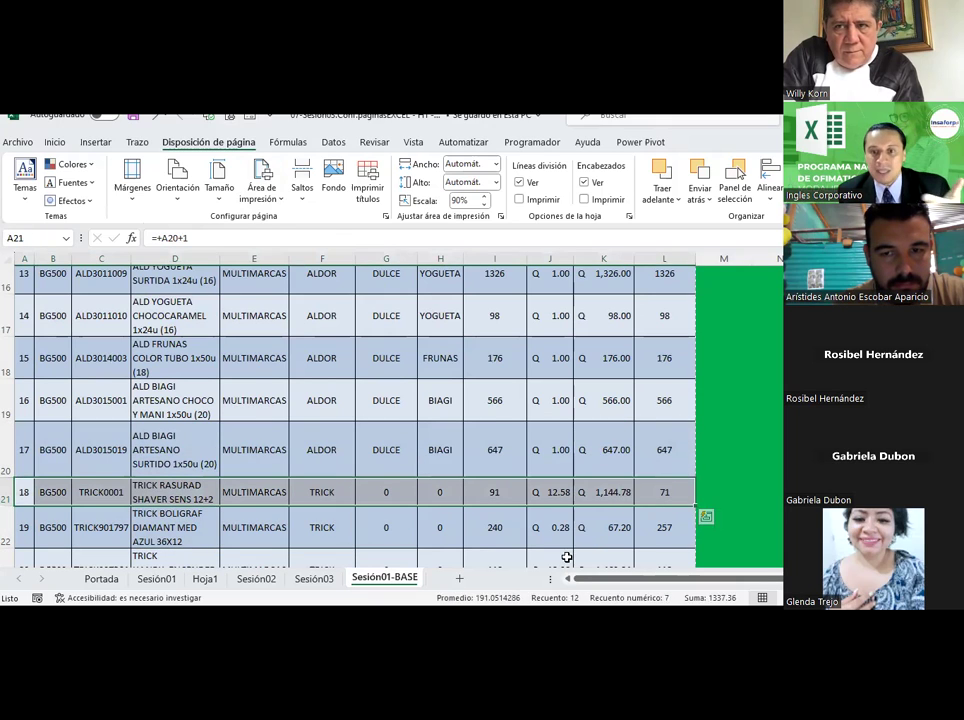
pyautogui.click(663, 492)
pyautogui.click(22, 492)
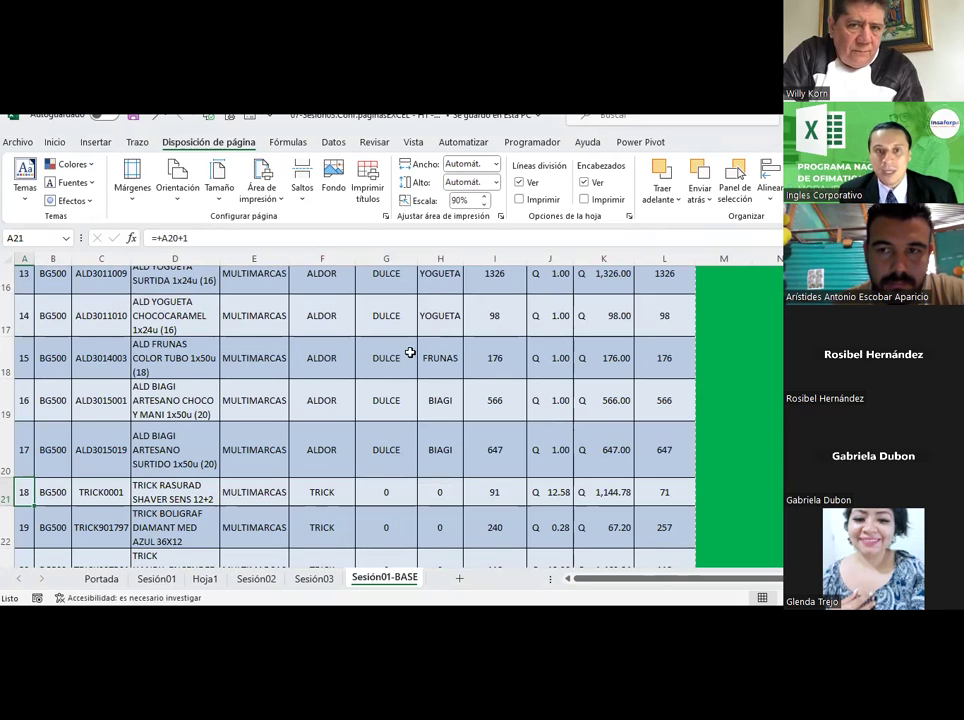
# Step: Reopen Page Setup and choose (ninguno) as the Header preset on the Header/Footer tab
pyautogui.click(377, 199)
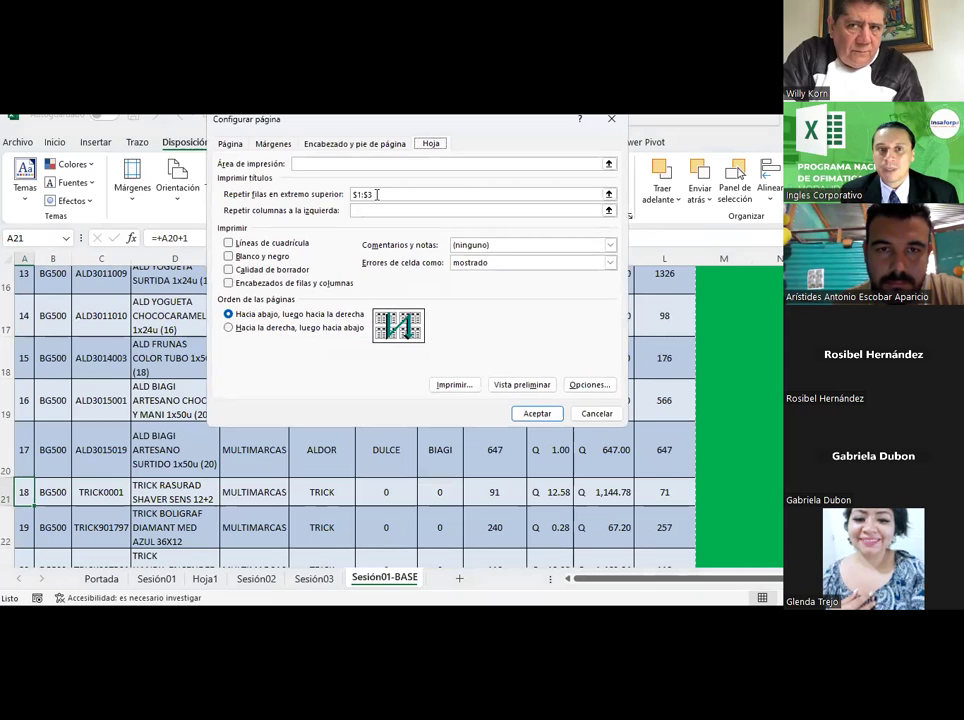
pyautogui.click(355, 144)
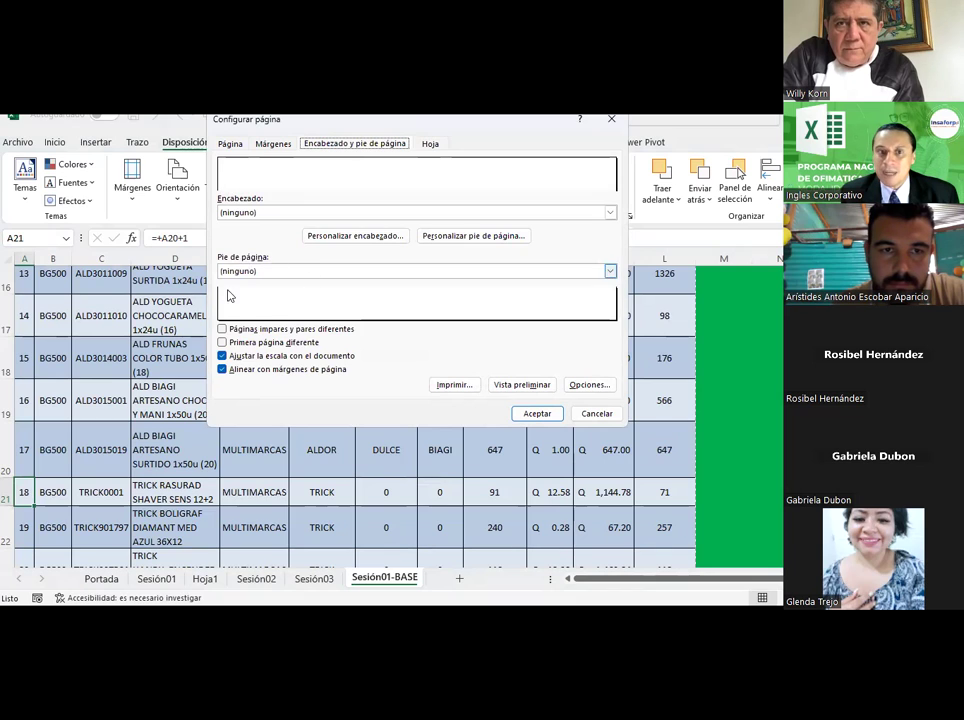
pyautogui.click(259, 213)
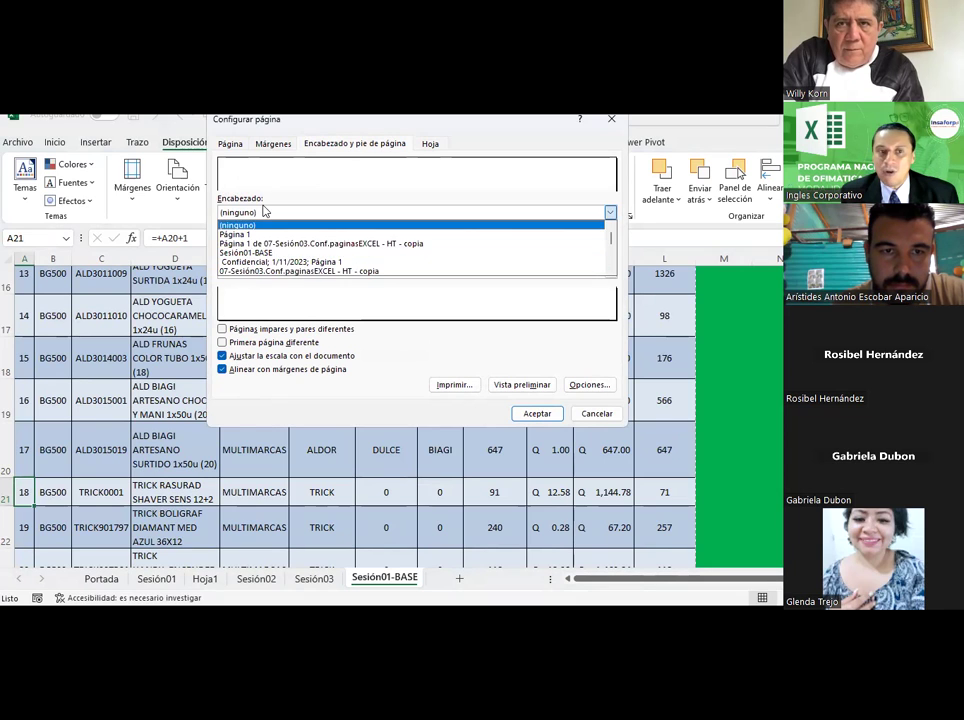
pyautogui.click(262, 225)
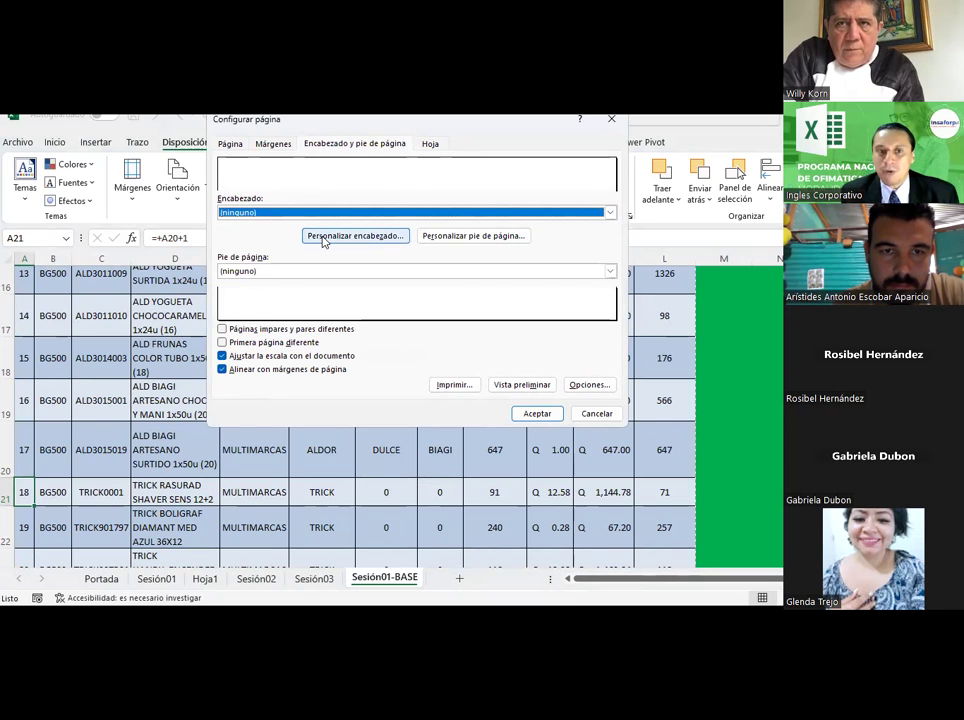
# Step: Build a custom header: 'Inventario Mensual 11 /23' centred, '&[Página] de &[Páginas]' on the right
pyautogui.click(324, 237)
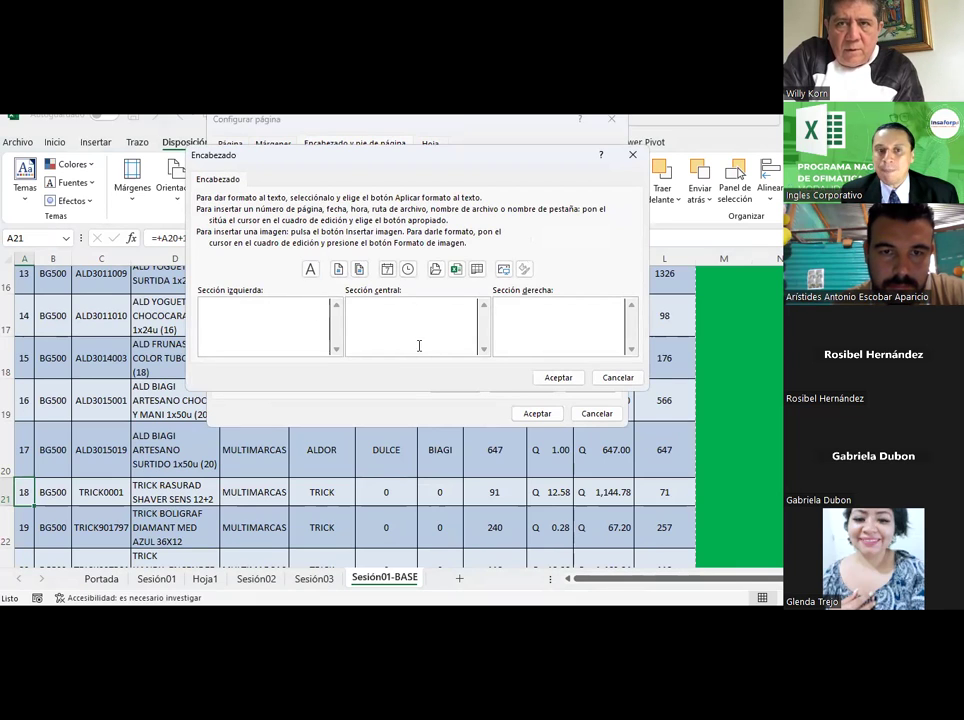
pyautogui.click(395, 323)
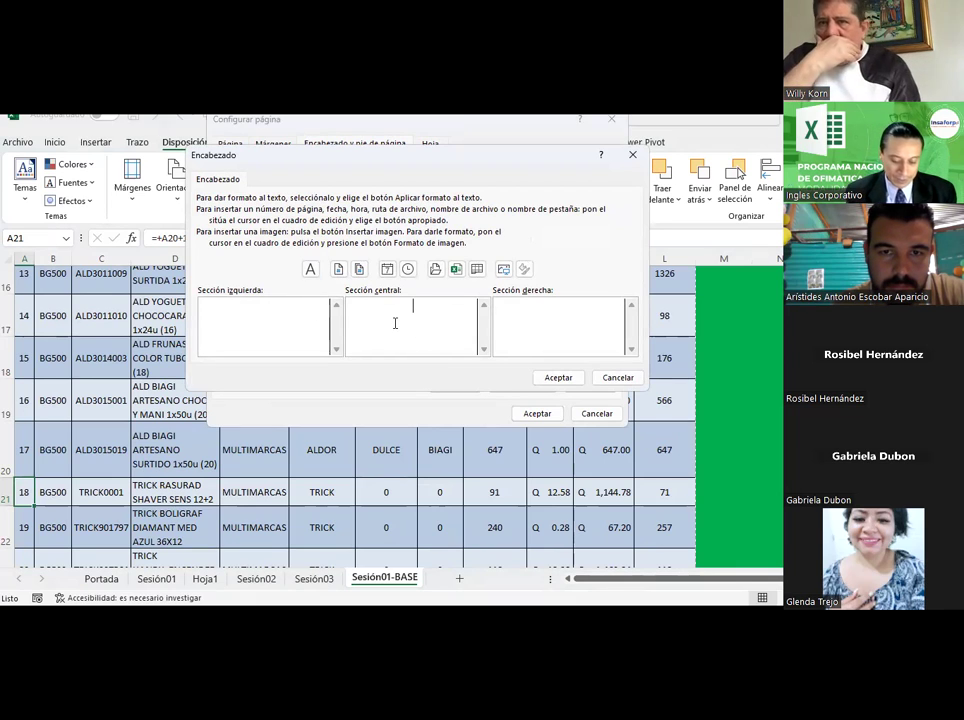
pyautogui.write('Inventario')
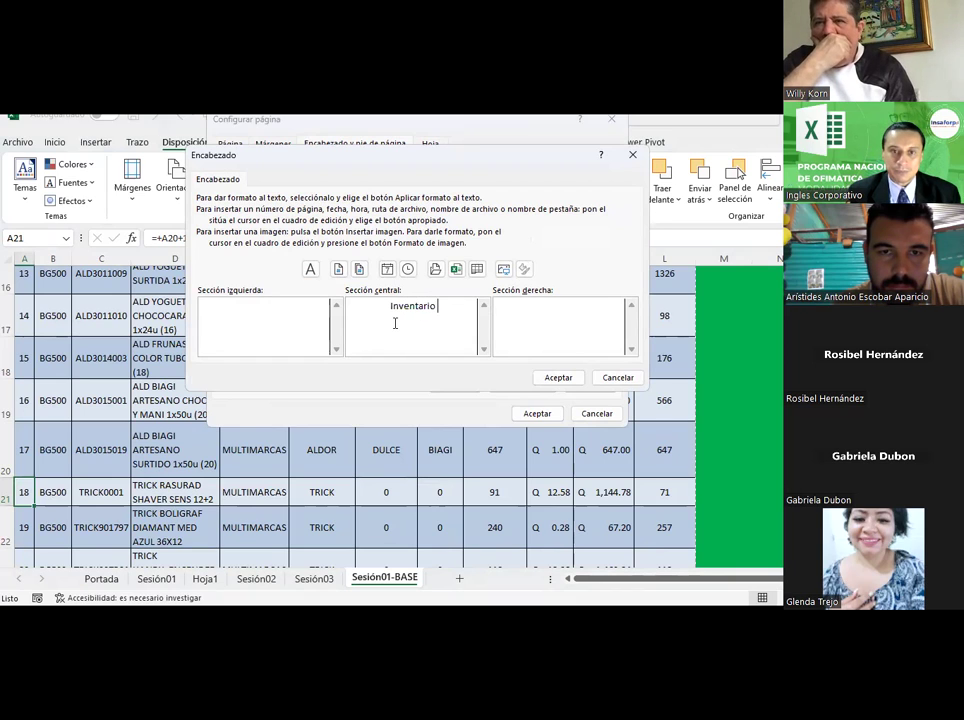
pyautogui.write(' Mensual')
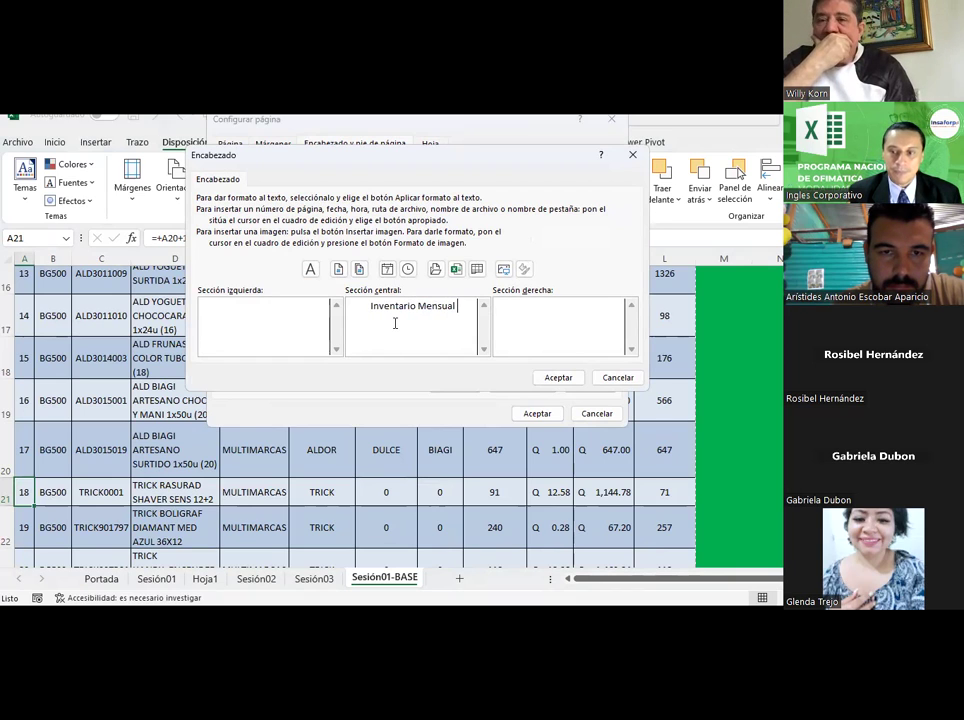
pyautogui.write(' 11 /23')
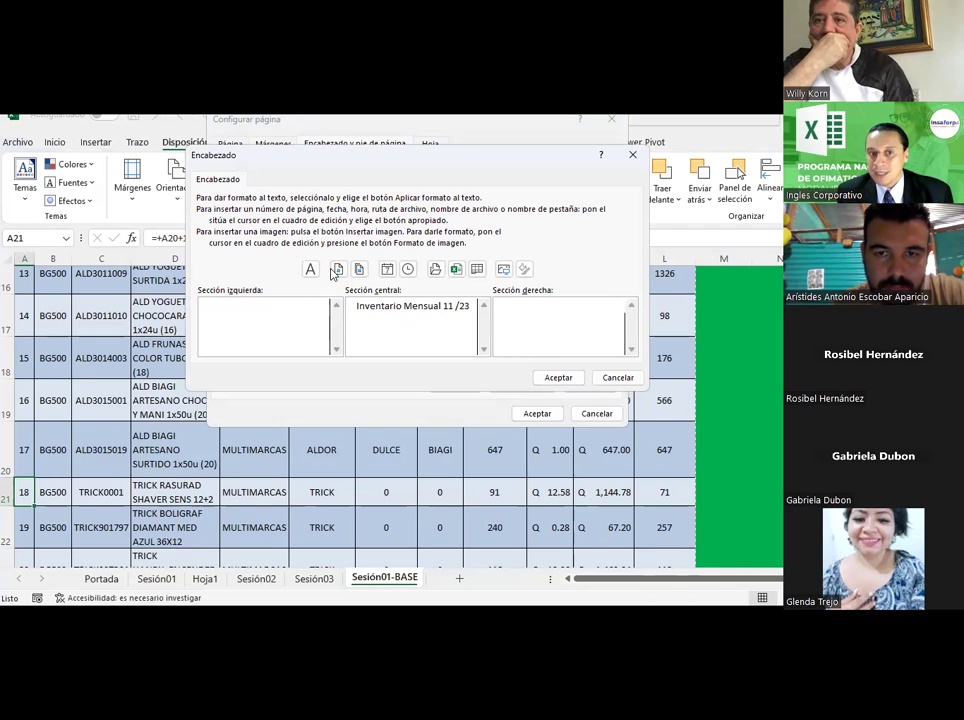
pyautogui.click(336, 271)
pyautogui.write('de')
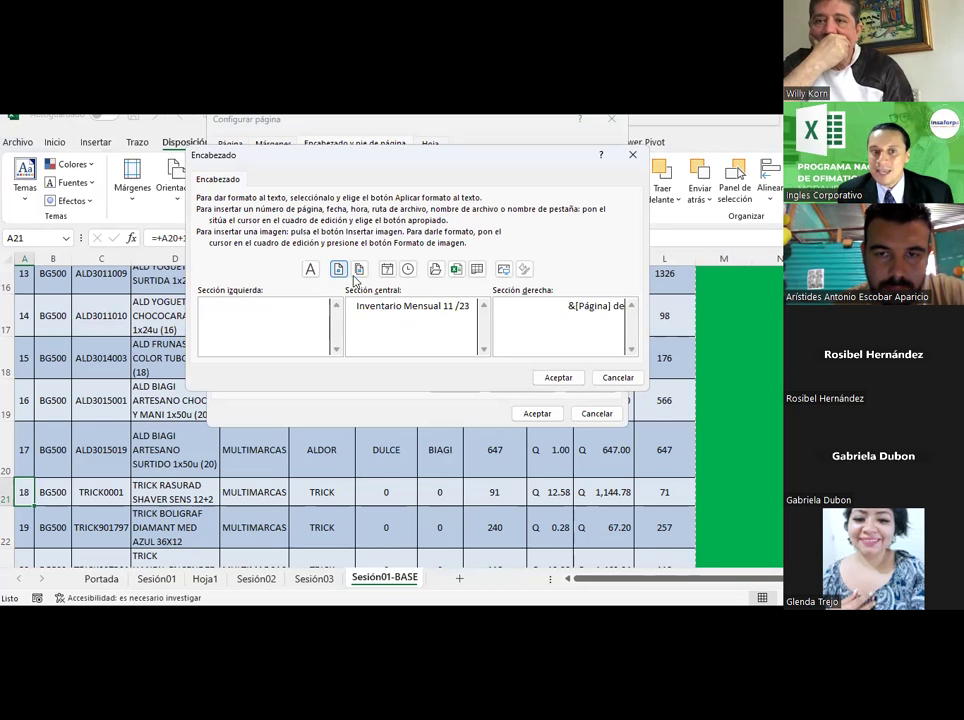
pyautogui.click(358, 271)
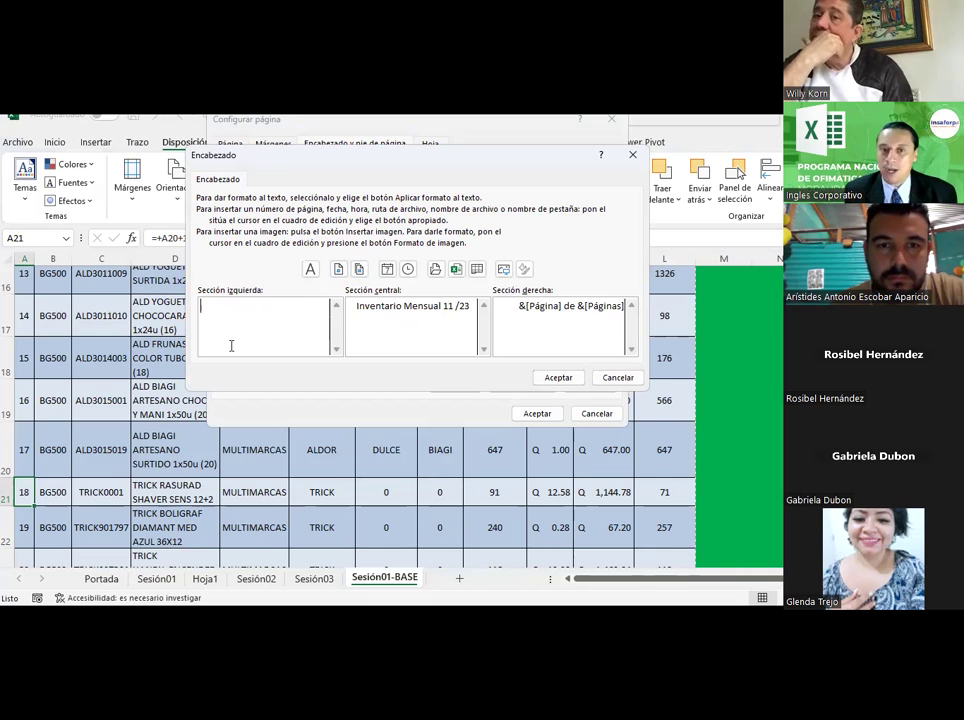
# Step: Start inserting a picture from a file into the header's left section, browsing Descargas for the logo
pyautogui.click(504, 270)
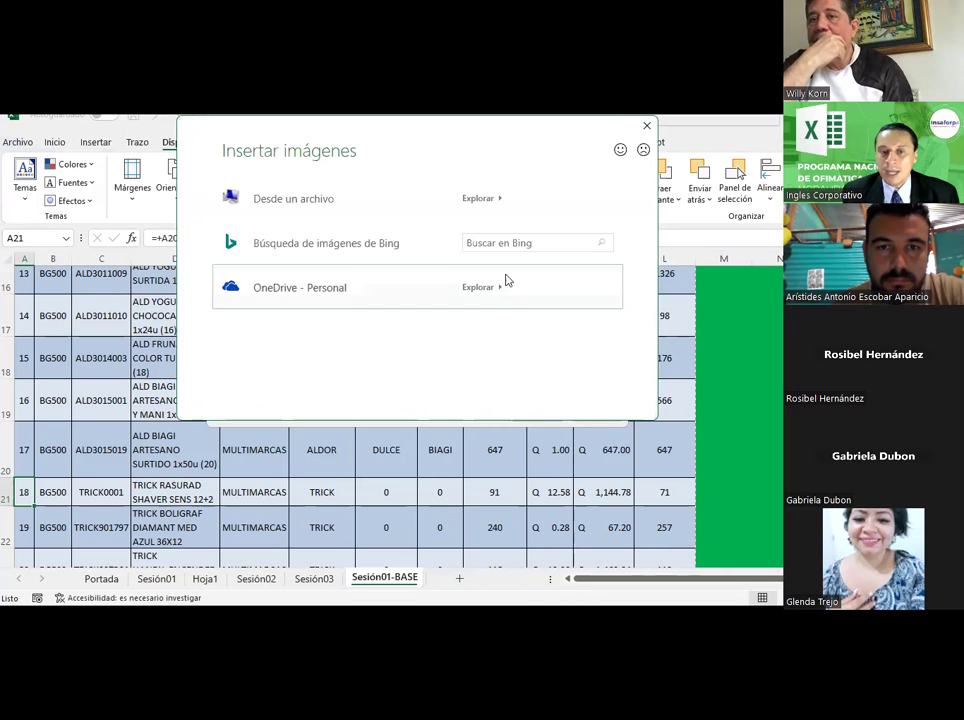
pyautogui.press('Escape')
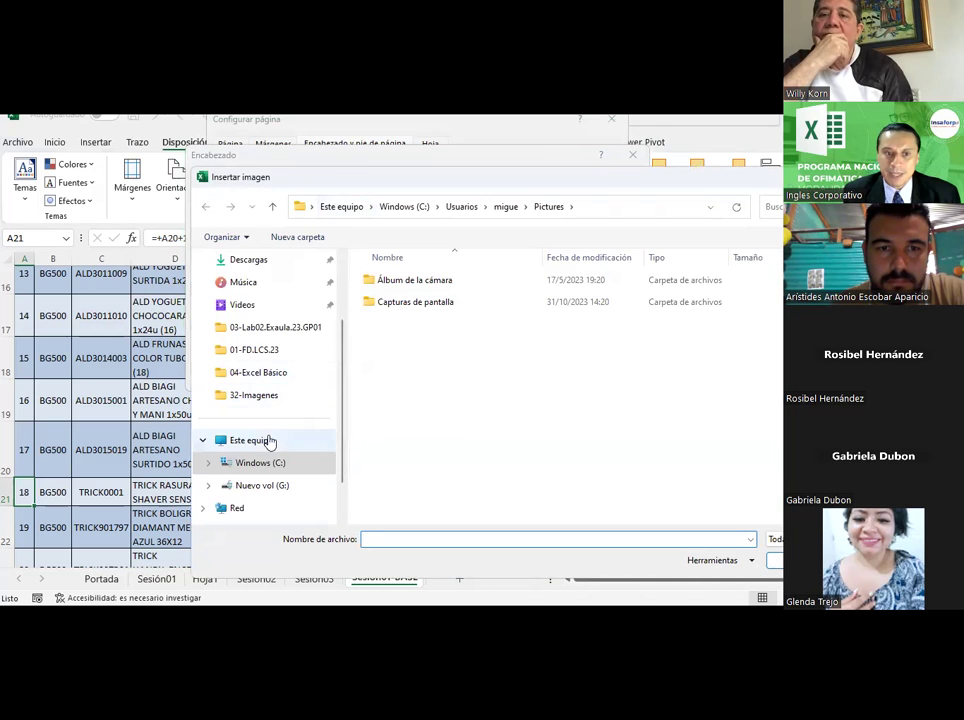
pyautogui.click(241, 259)
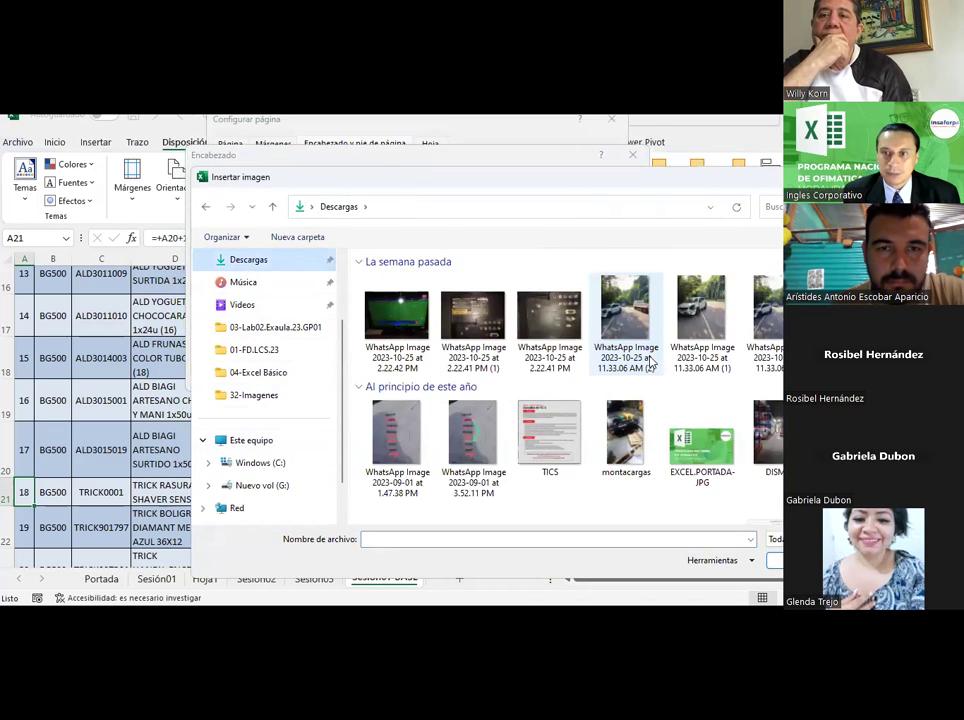
pyautogui.scroll(-1, 650, 362)
pyautogui.scroll(-1, 650, 362)
pyautogui.scroll(-2, 650, 362)
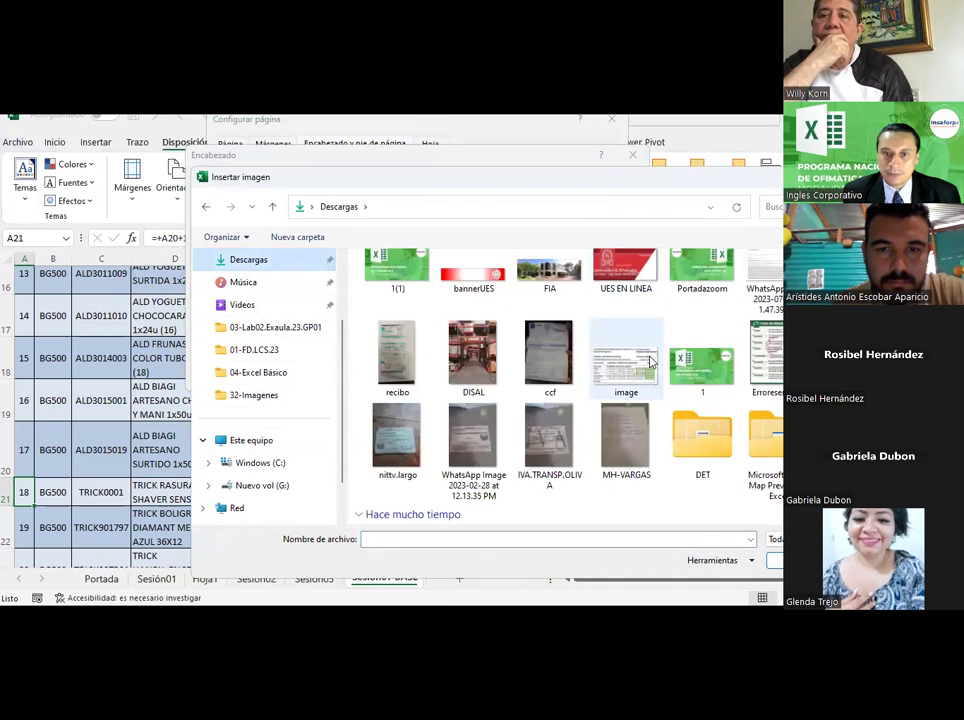
pyautogui.scroll(-2, 650, 362)
pyautogui.scroll(-1, 650, 362)
pyautogui.scroll(-1, 650, 362)
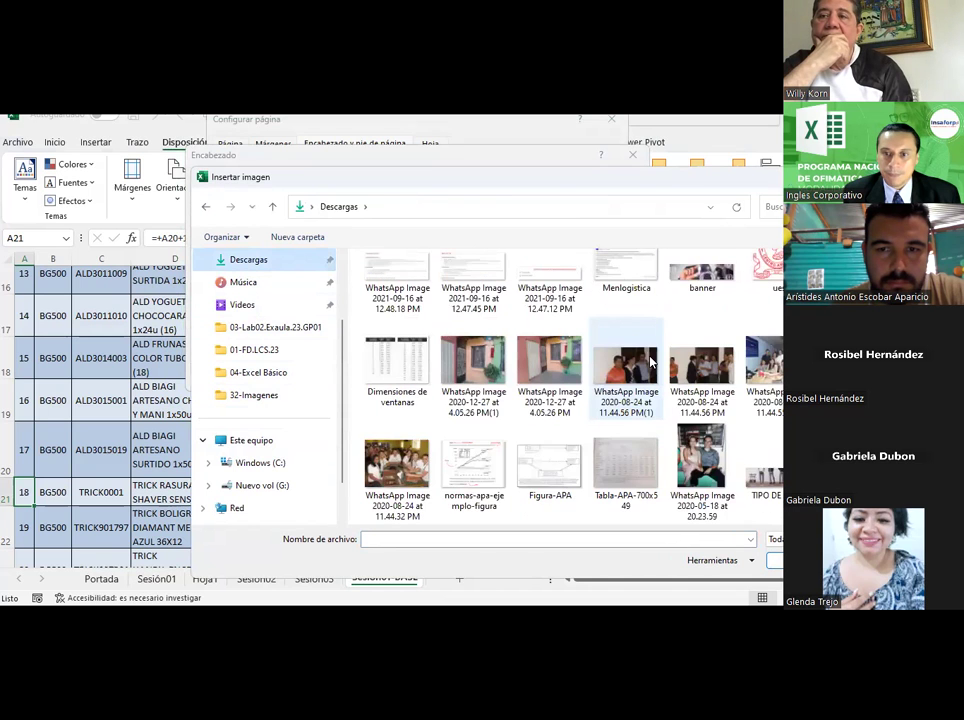
pyautogui.scroll(-1, 650, 362)
pyautogui.scroll(1, 650, 362)
pyautogui.scroll(2, 650, 362)
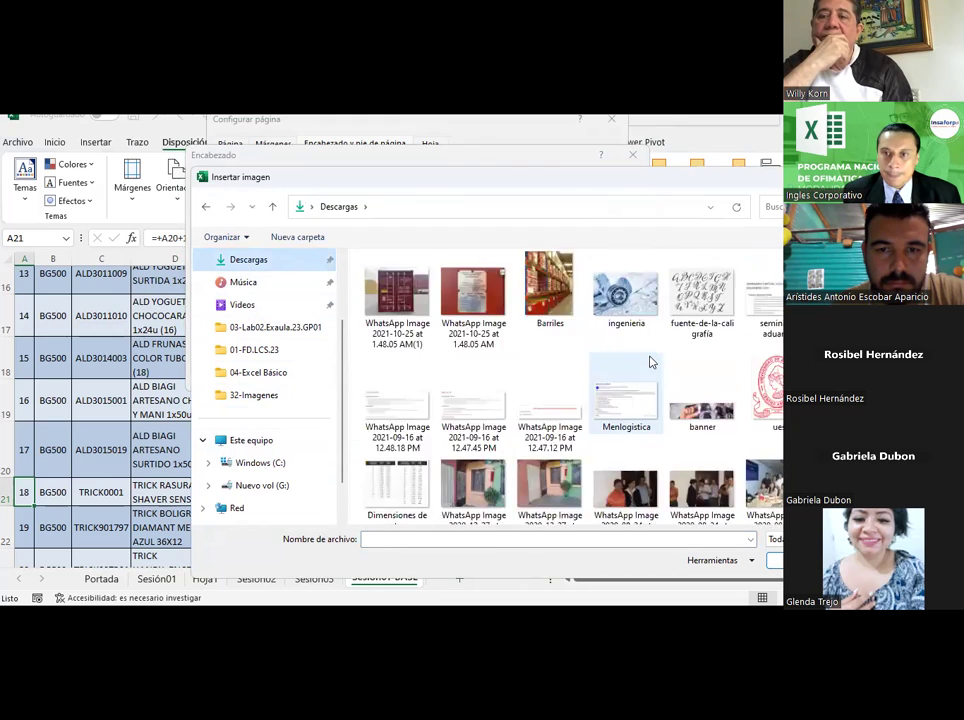
pyautogui.scroll(1, 650, 362)
# Step: Go to G:\32-Imagenes and insert the chosen image into the left header section
pyautogui.click(283, 487)
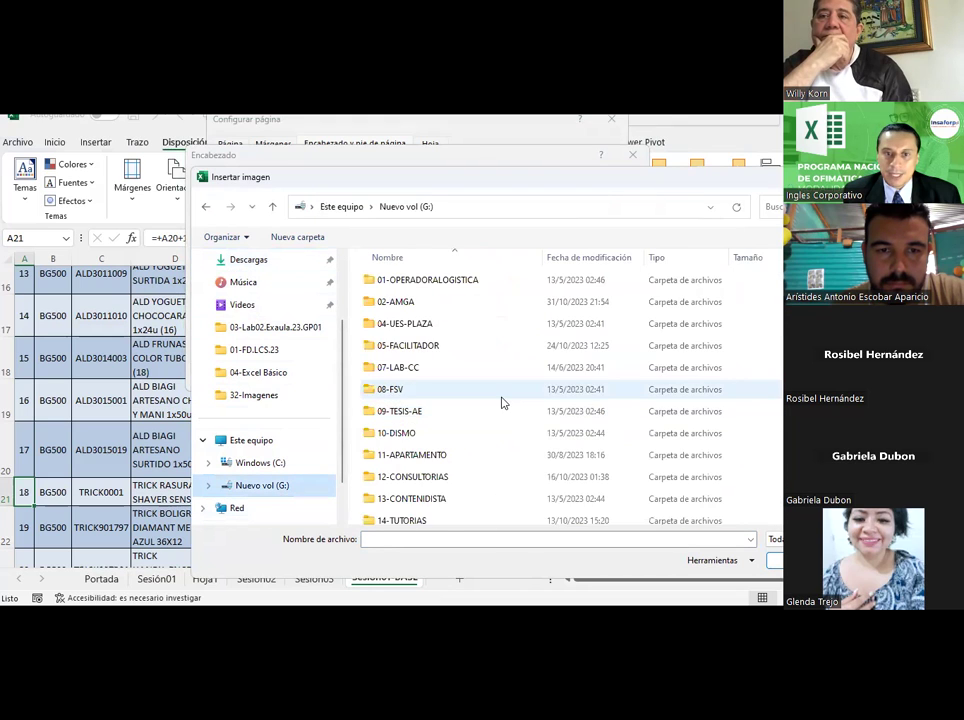
pyautogui.scroll(-5, 480, 420)
pyautogui.doubleClick(414, 495)
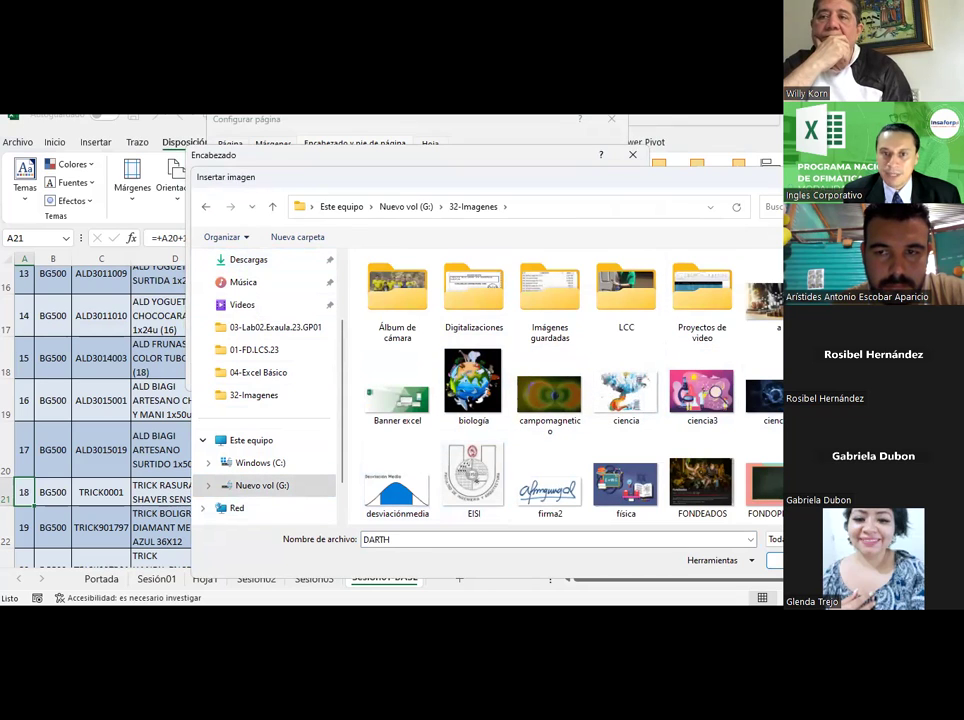
pyautogui.press('Return')
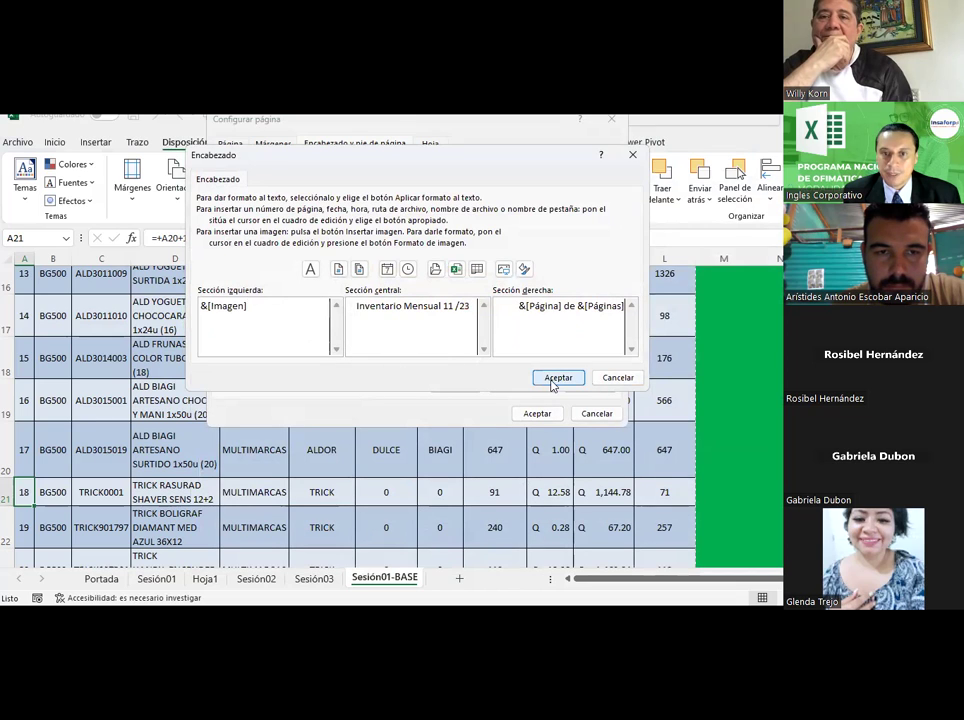
# Step: Accept the header, add a centred '&[Página] de &[Páginas]' footer, and apply the page setup
pyautogui.click(556, 379)
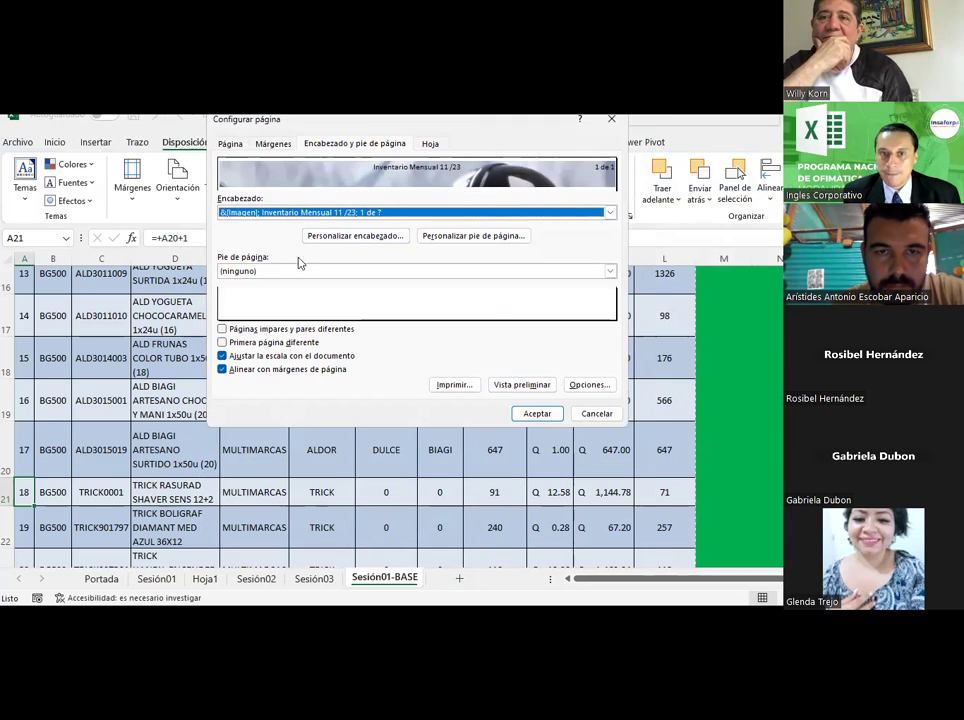
pyautogui.click(462, 238)
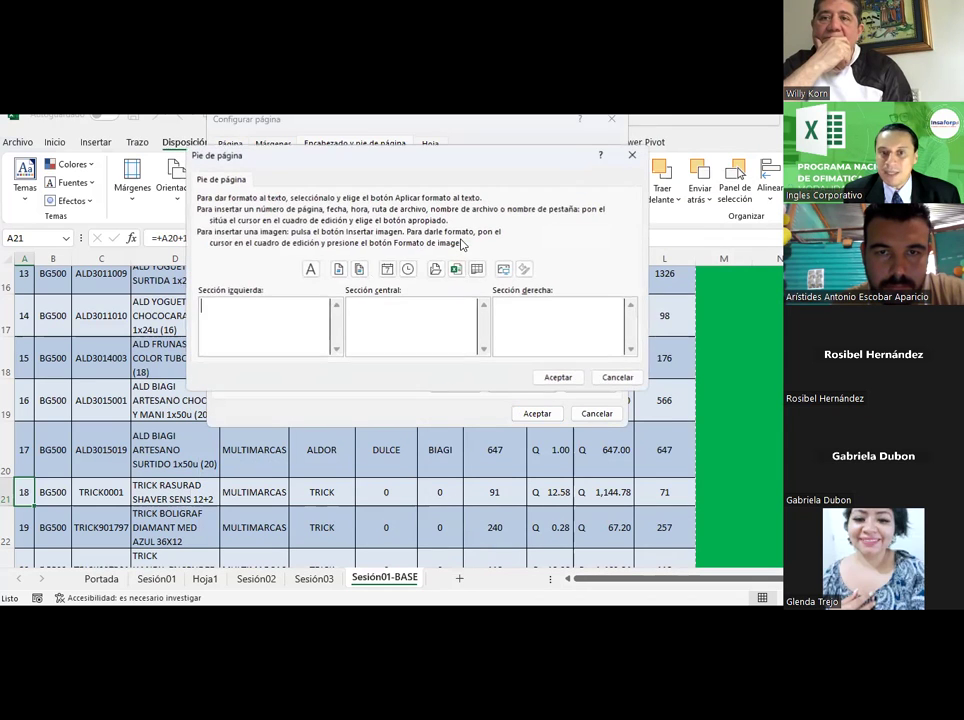
pyautogui.click(351, 302)
pyautogui.click(338, 269)
pyautogui.write('de')
pyautogui.click(359, 269)
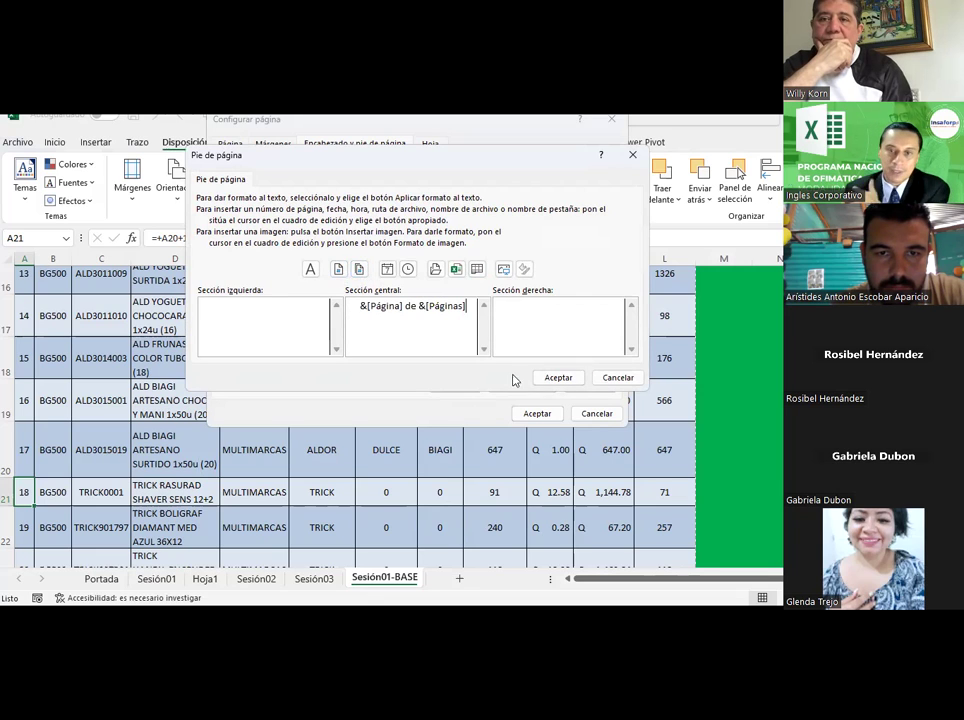
pyautogui.click(545, 377)
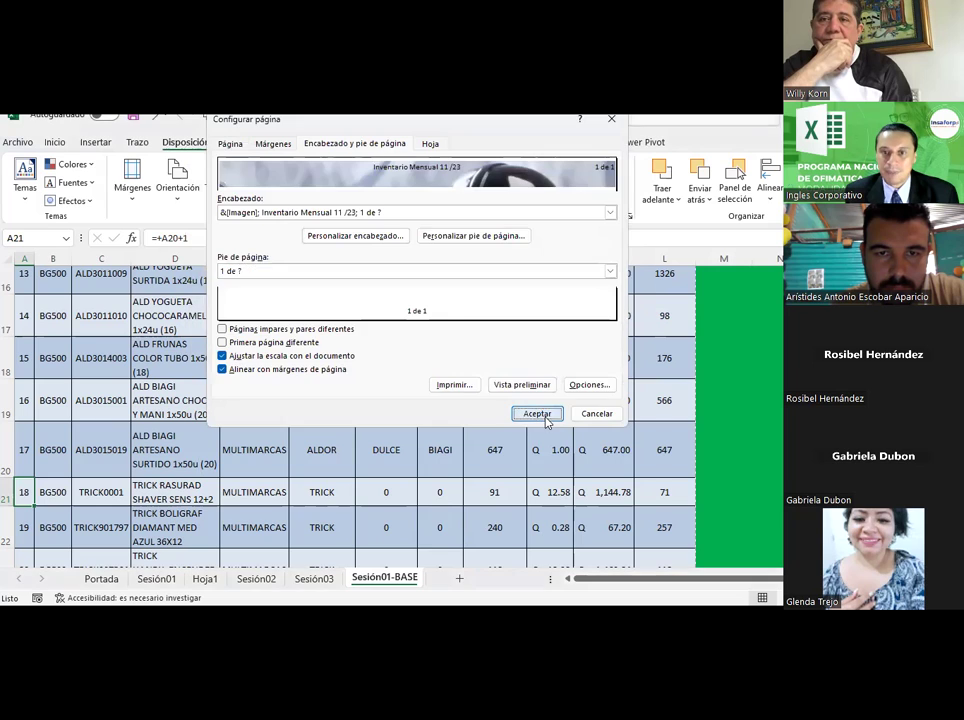
pyautogui.click(545, 415)
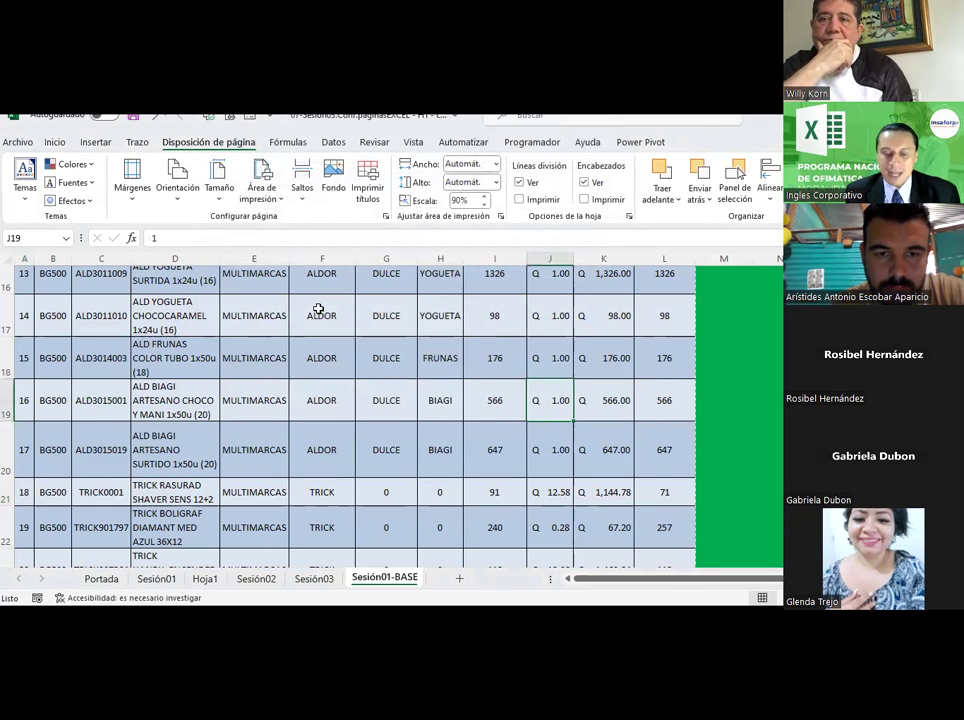
# Step: Save the workbook and check the printed layout in print preview
pyautogui.hotkey('ctrl', 's')
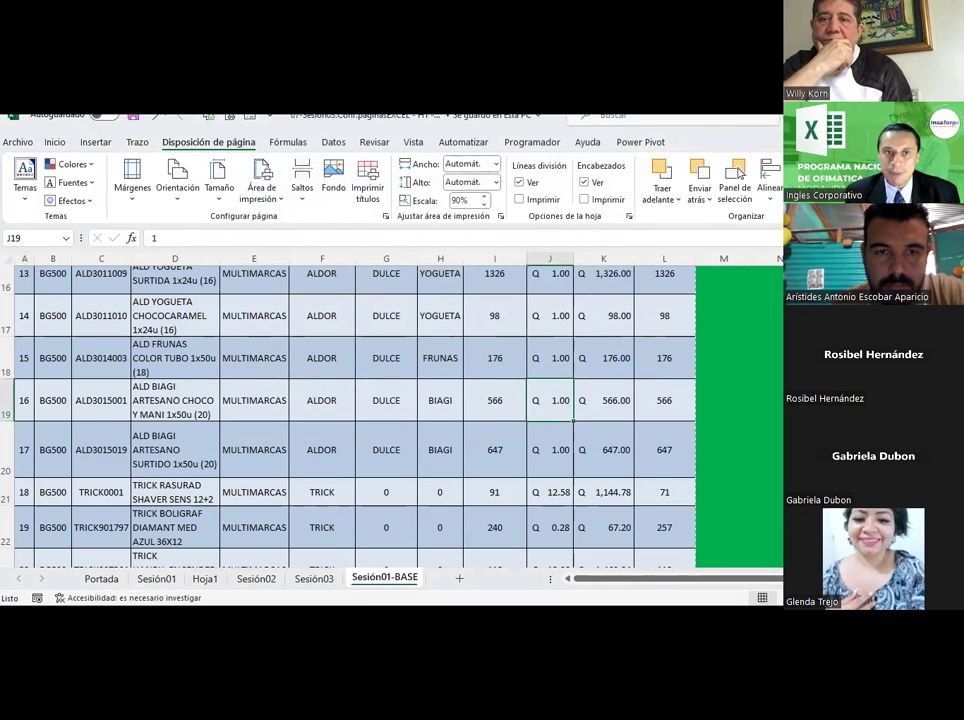
pyautogui.click(230, 120)
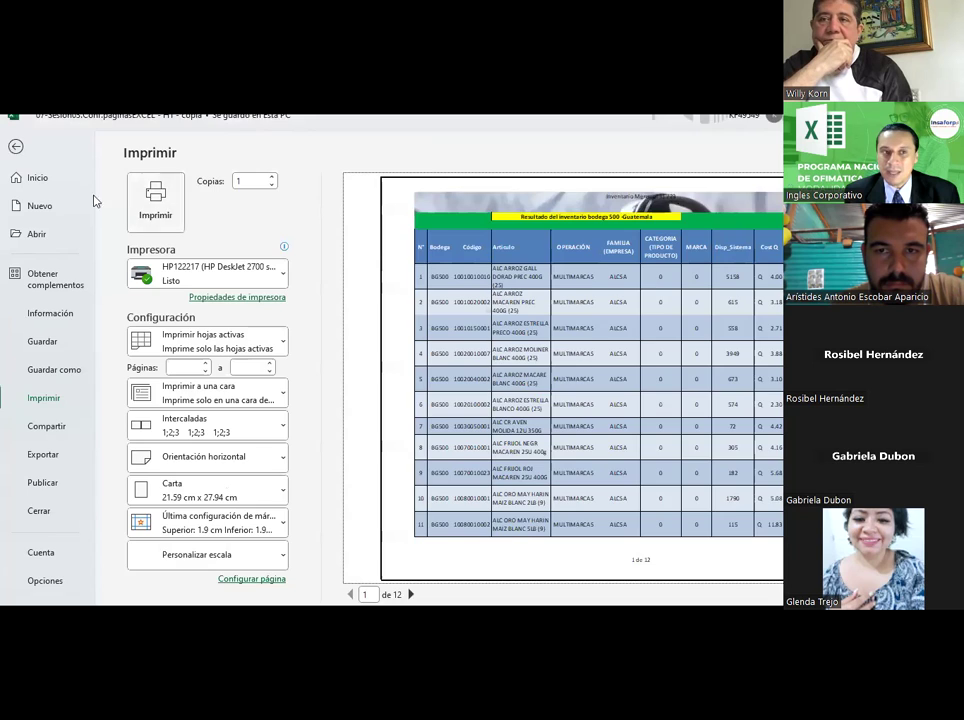
pyautogui.click(16, 146)
# Step: Reopen the custom header editor and undo to restore the left-section picture placeholder
pyautogui.click(360, 192)
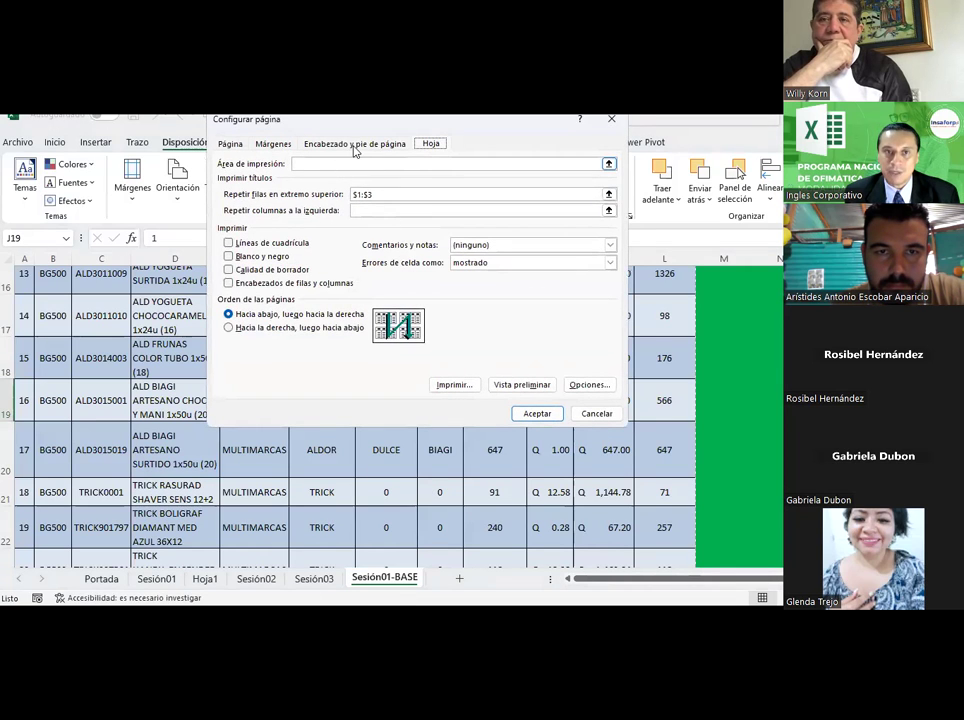
pyautogui.click(354, 146)
pyautogui.click(355, 237)
pyautogui.click(270, 313)
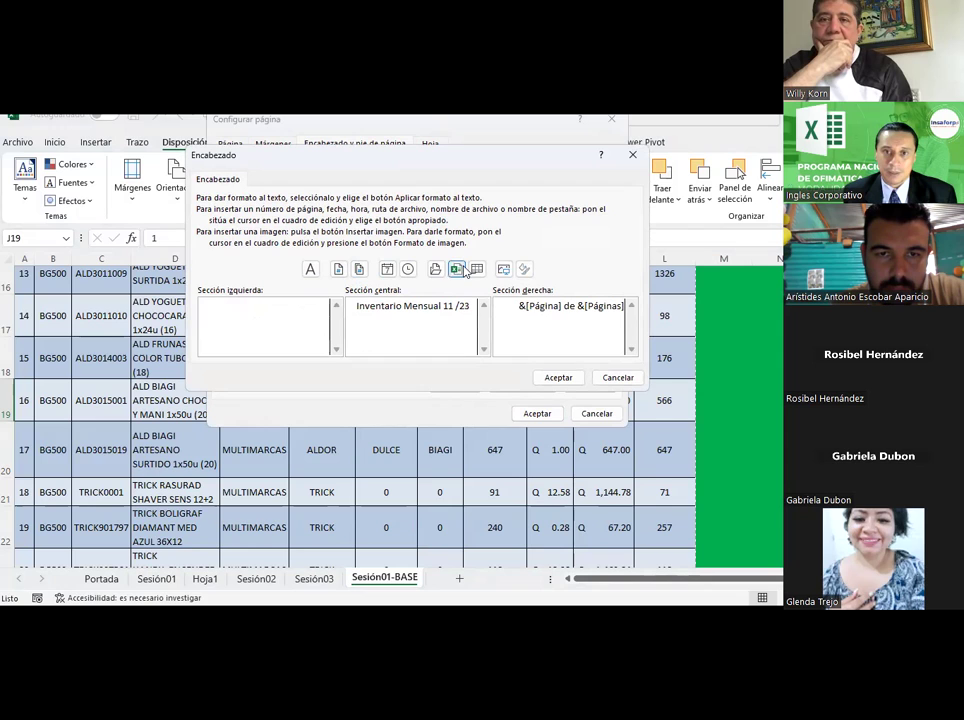
pyautogui.hotkey('ctrl', 'z')
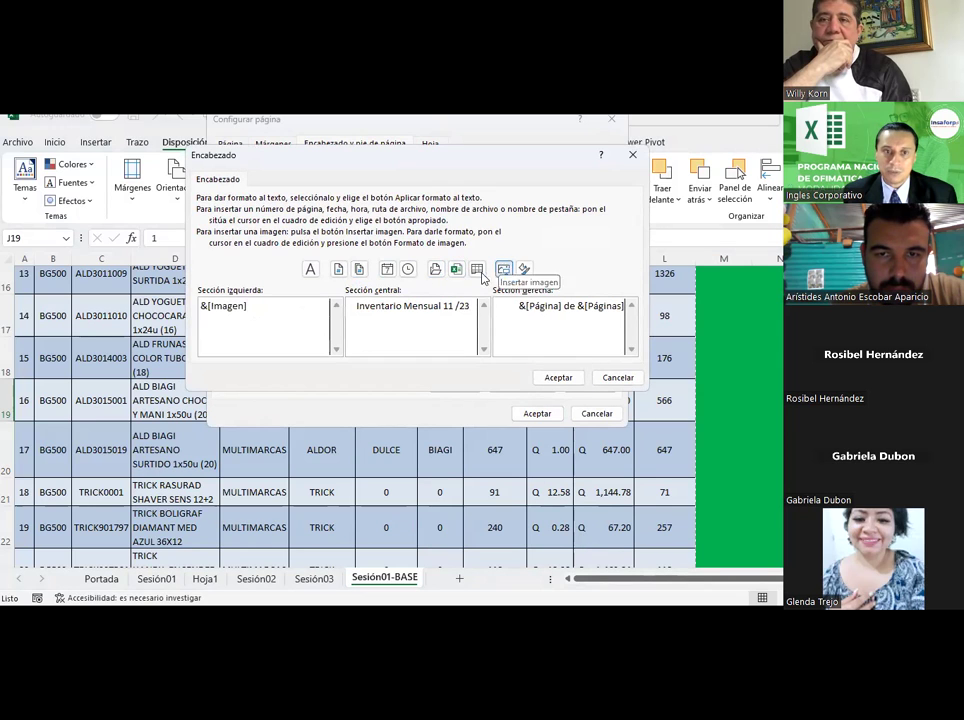
# Step: Replace the left header picture with pic1 from 32-Imagenes and apply the page setup
pyautogui.click(503, 271)
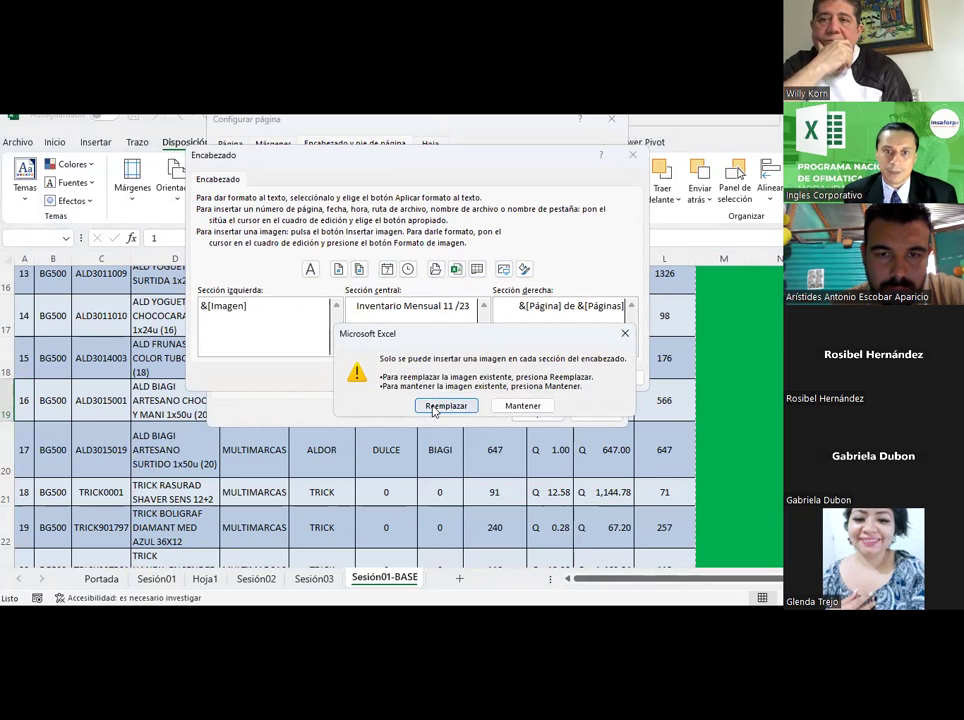
pyautogui.click(440, 405)
pyautogui.click(323, 198)
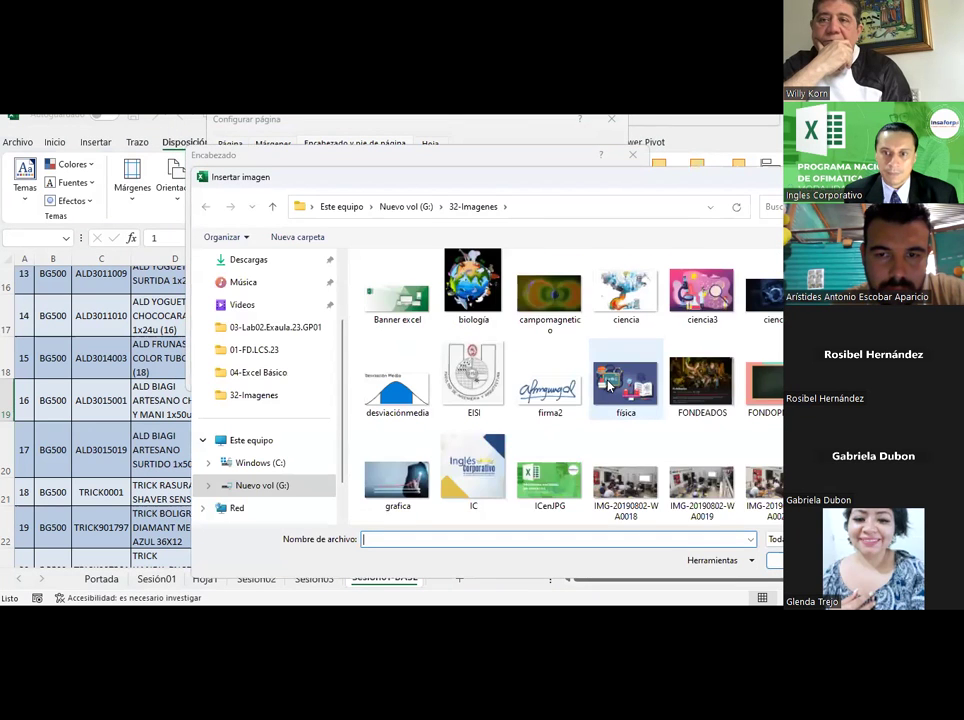
pyautogui.scroll(-1, 608, 385)
pyautogui.write('pic1')
pyautogui.press('Return')
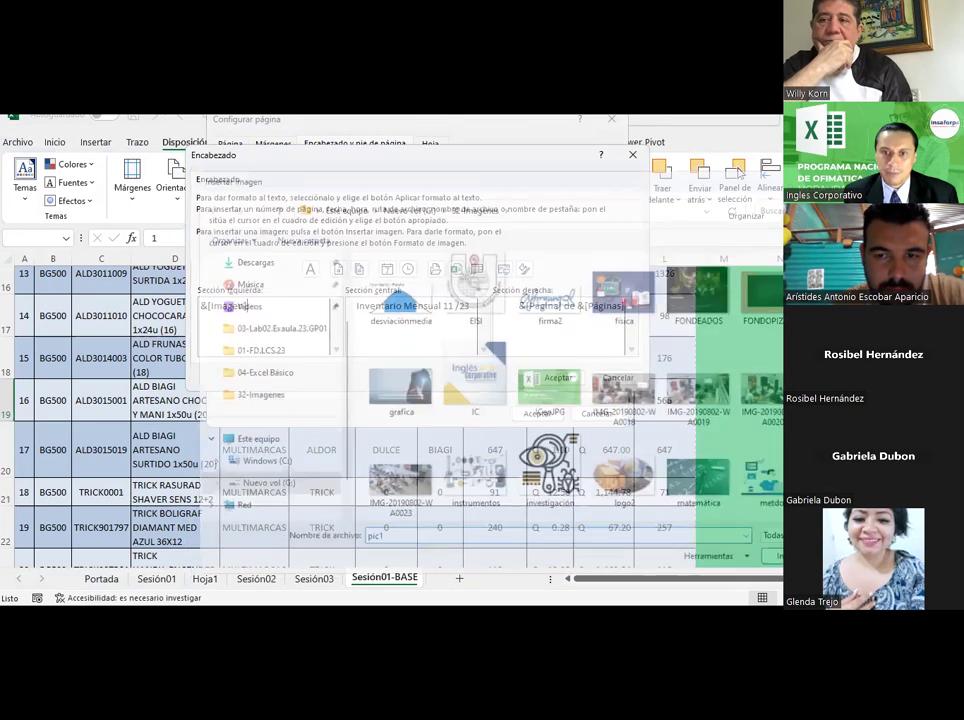
pyautogui.click(557, 378)
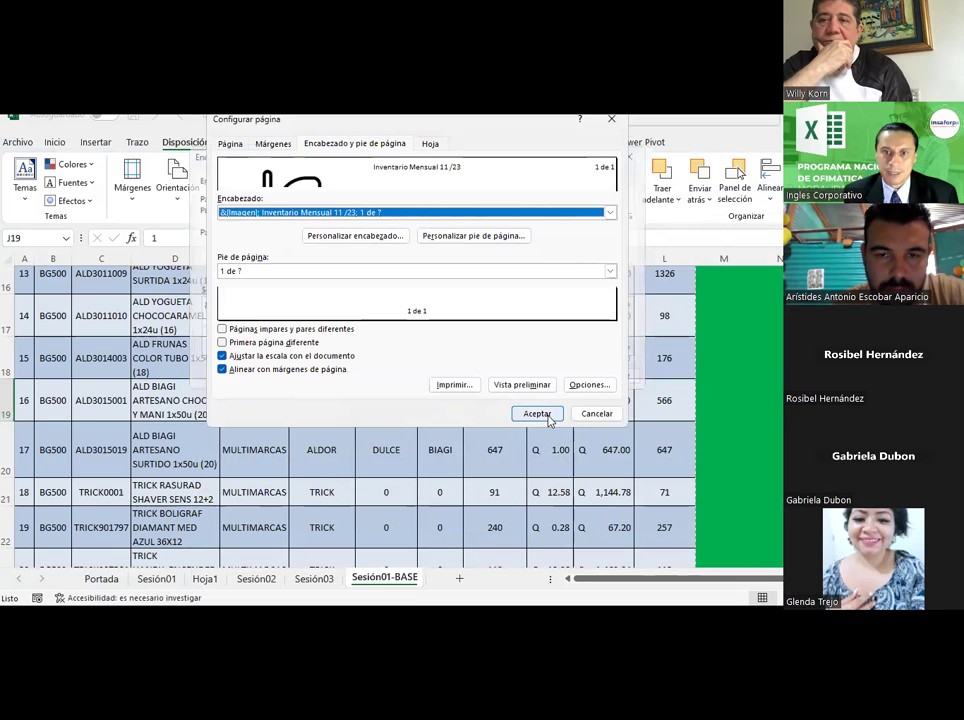
pyautogui.click(541, 414)
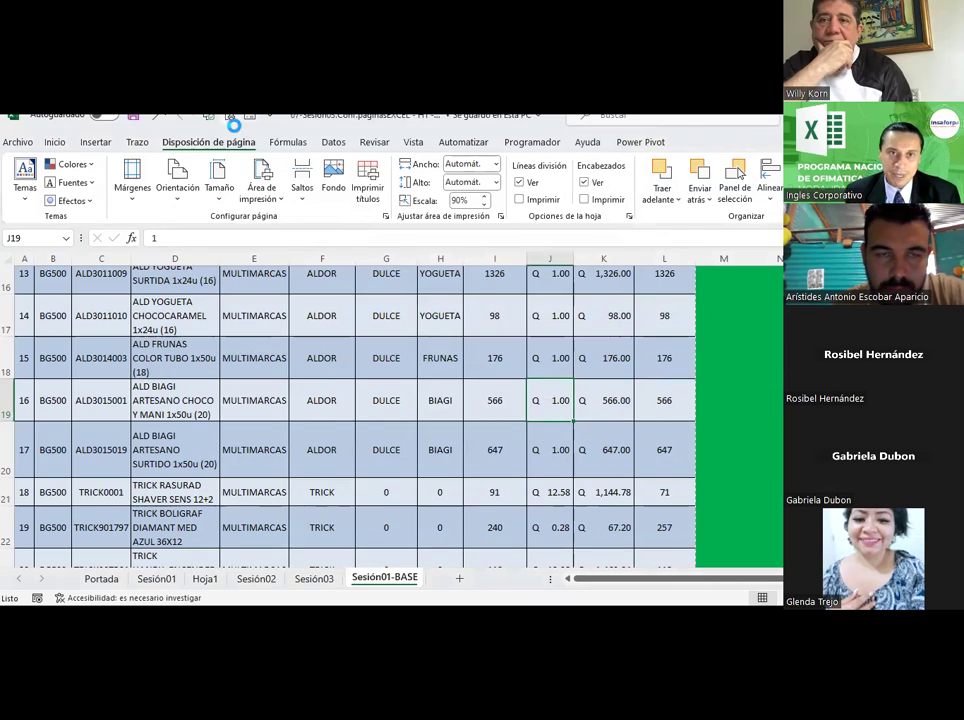
# Step: In print preview, show margins and drag the top margin down to about 4.19 cm
pyautogui.click(233, 119)
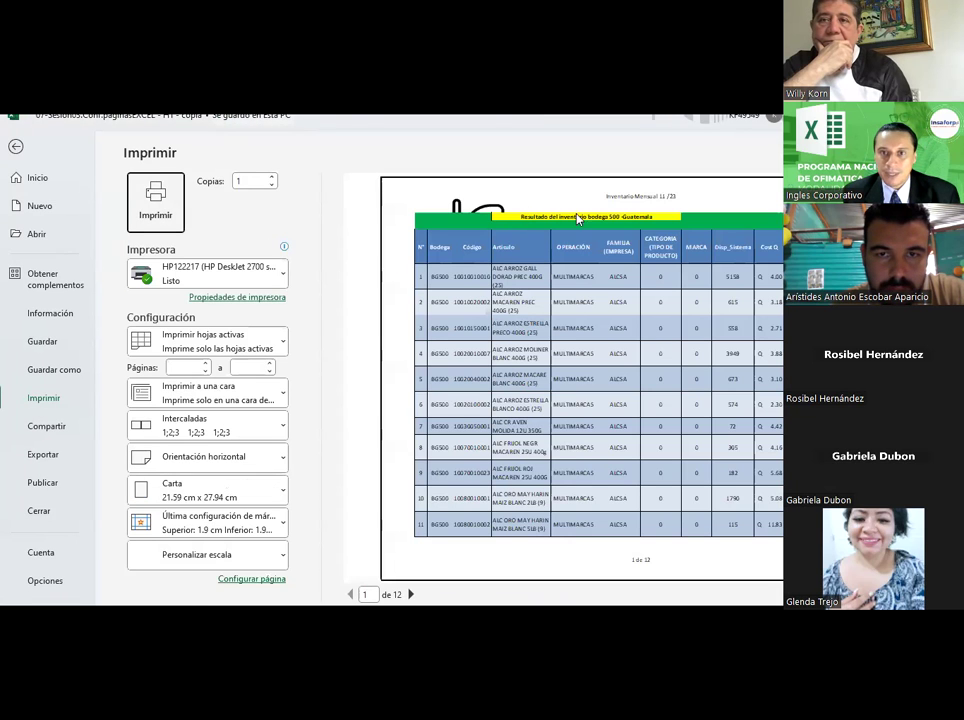
pyautogui.click(626, 204)
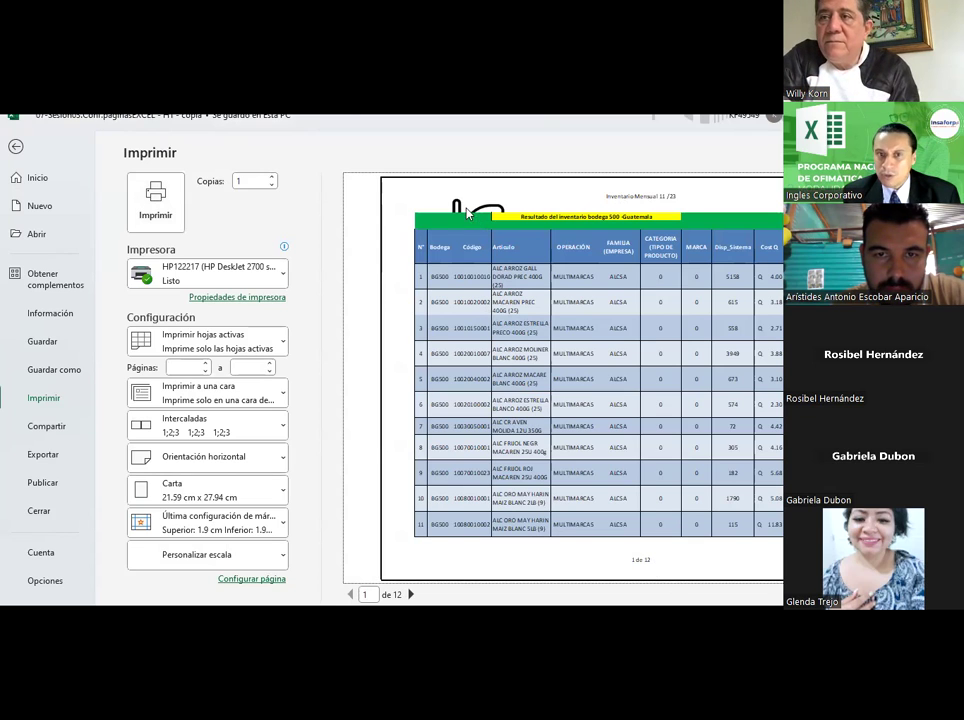
pyautogui.click(508, 318)
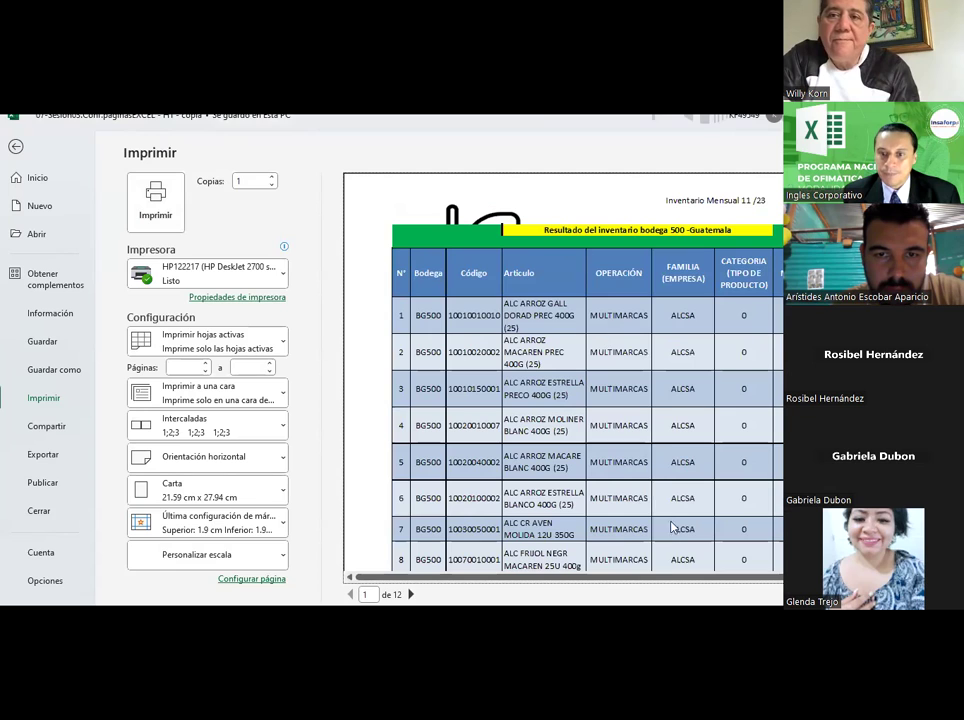
pyautogui.hscroll(3, 563, 400)
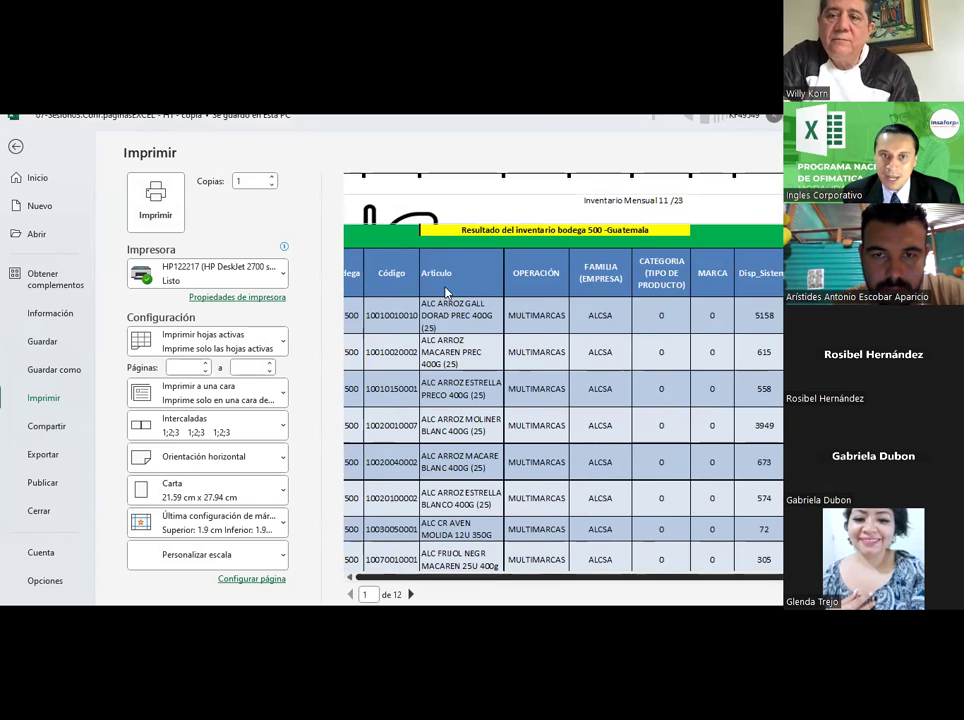
pyautogui.hscroll(-3, 416, 478)
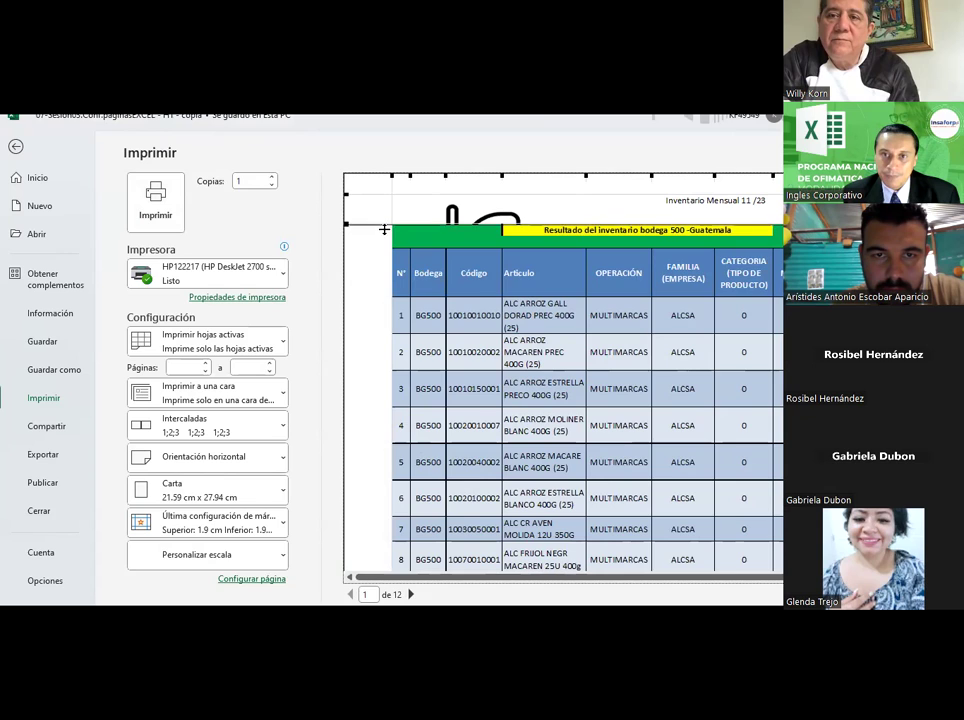
pyautogui.moveTo(384, 220)
pyautogui.mouseDown()
pyautogui.moveTo(384, 300)
pyautogui.moveTo(387, 282)
pyautogui.mouseUp()
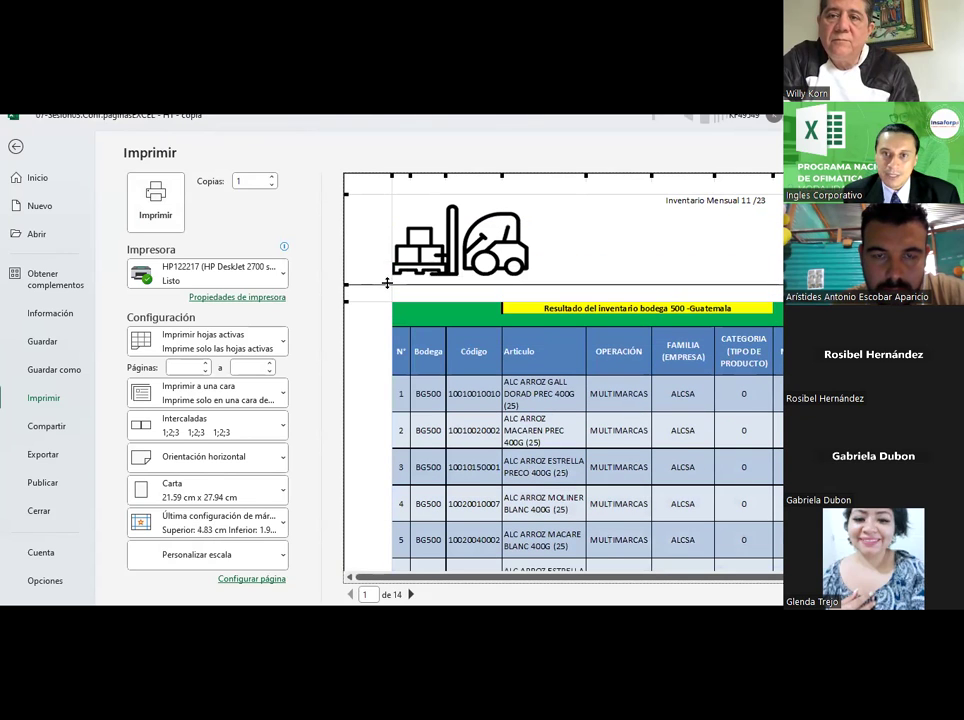
# Step: Zoom back out and page through the 14-page preview before returning to the sheet
pyautogui.click(533, 342)
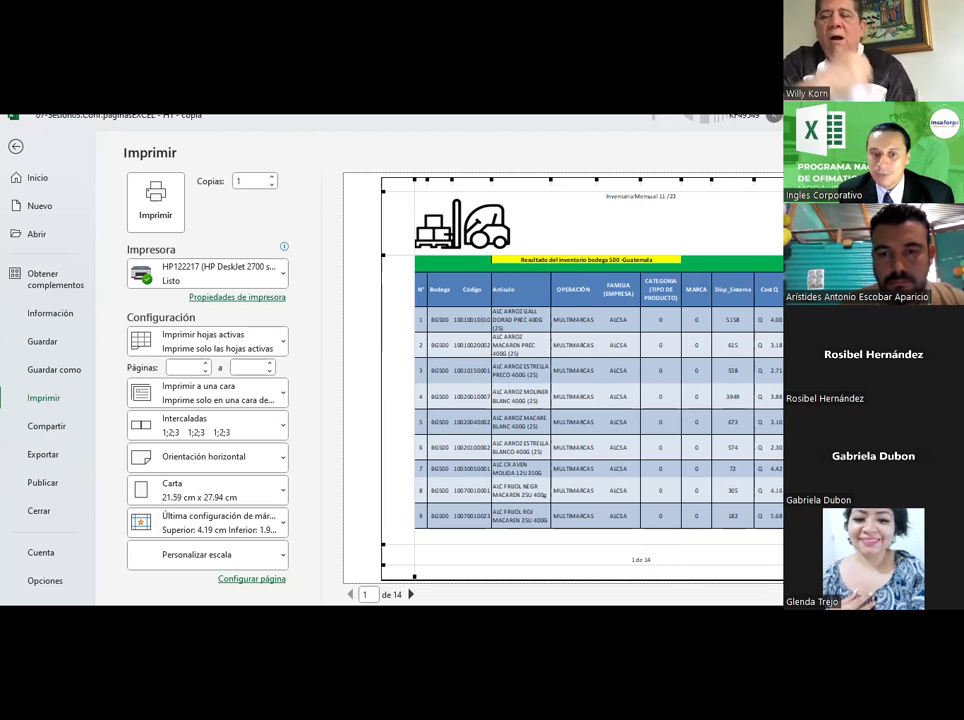
pyautogui.click(410, 594)
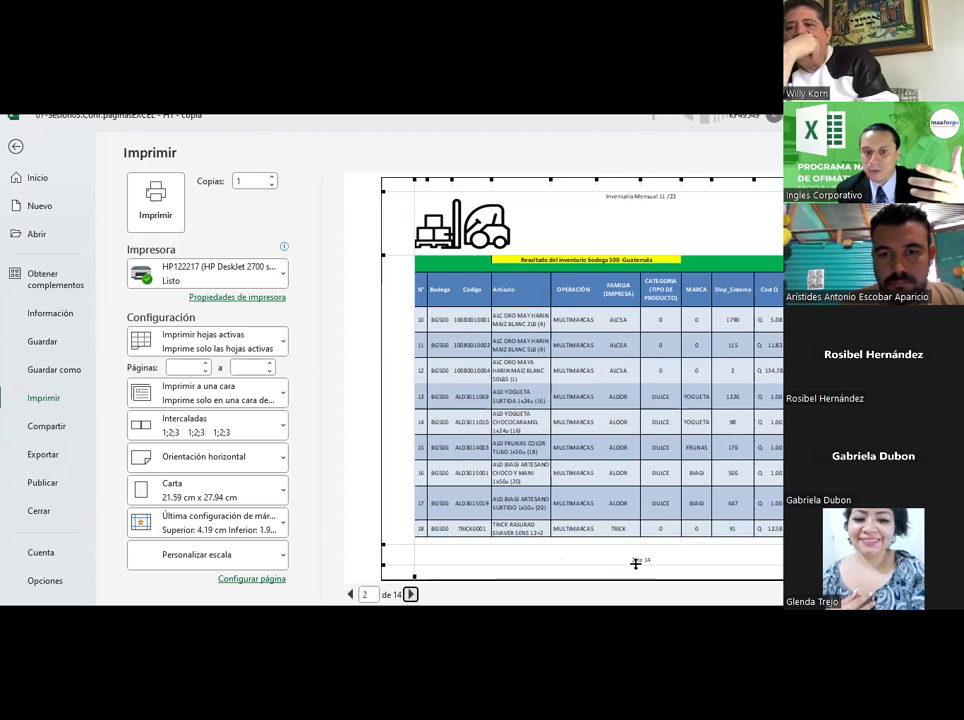
pyautogui.click(409, 595)
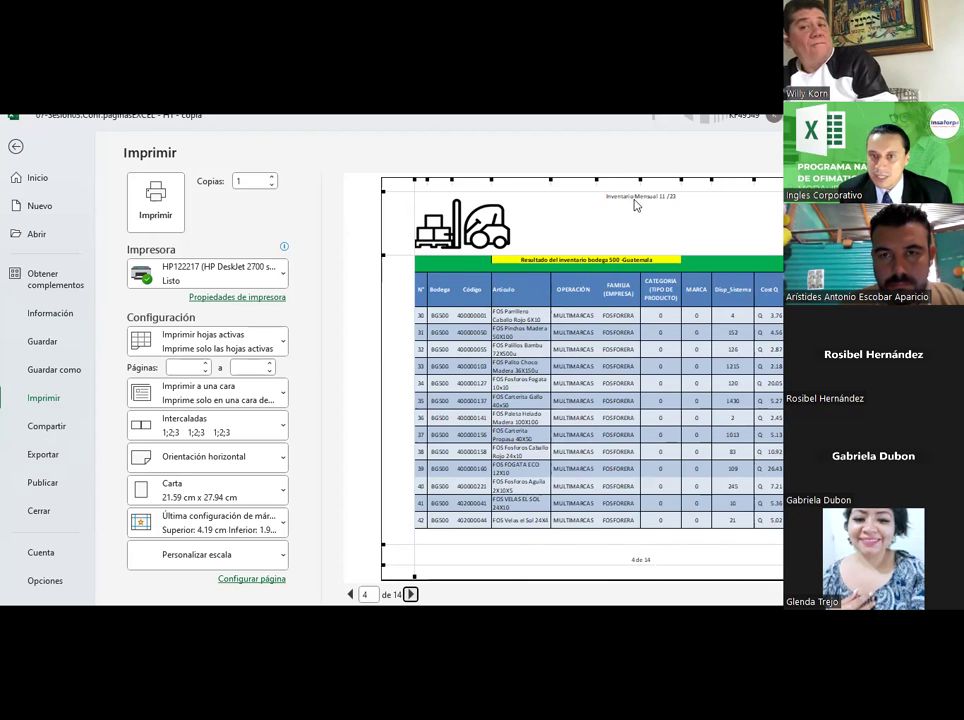
pyautogui.press('Escape')
# Step: Add blank lines above the centre title and right page X of Y header text, apply, and save
pyautogui.click(367, 185)
pyautogui.click(355, 143)
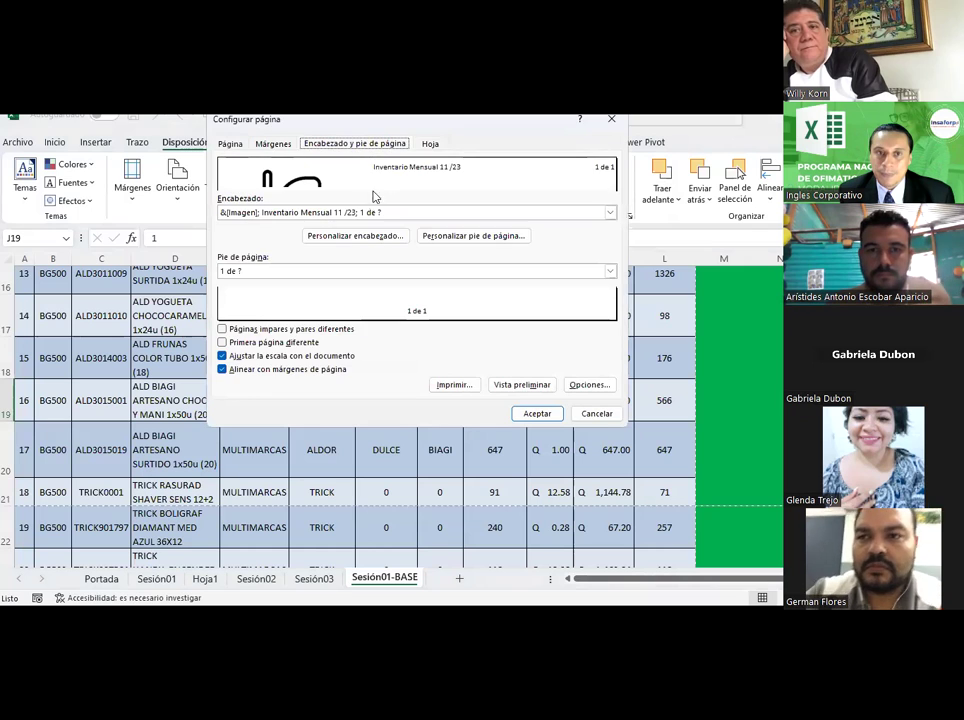
pyautogui.click(355, 235)
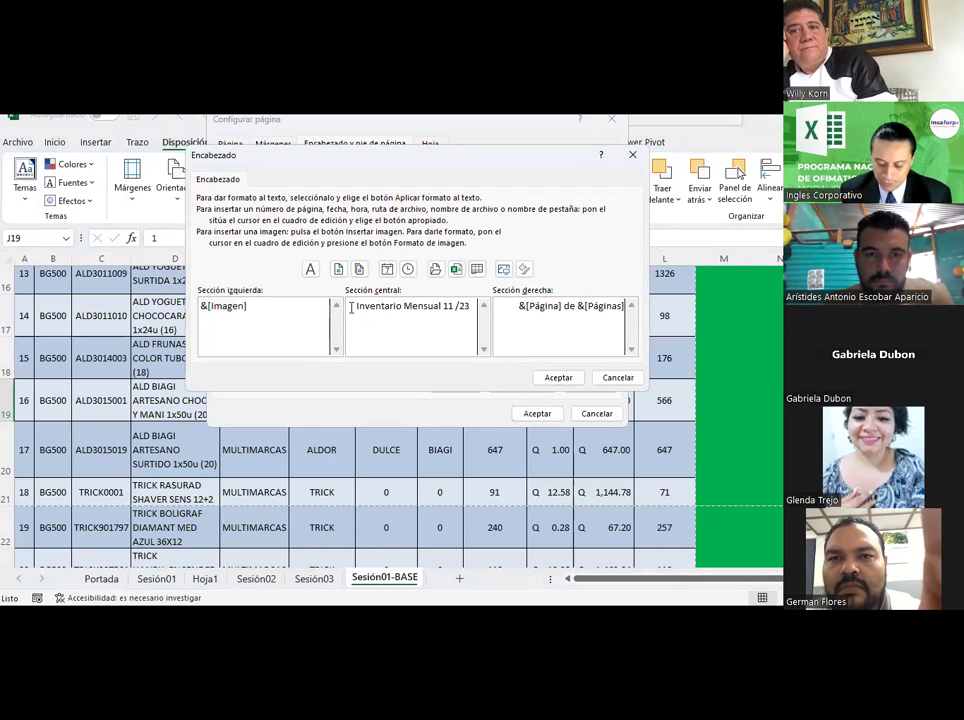
pyautogui.press('Return')
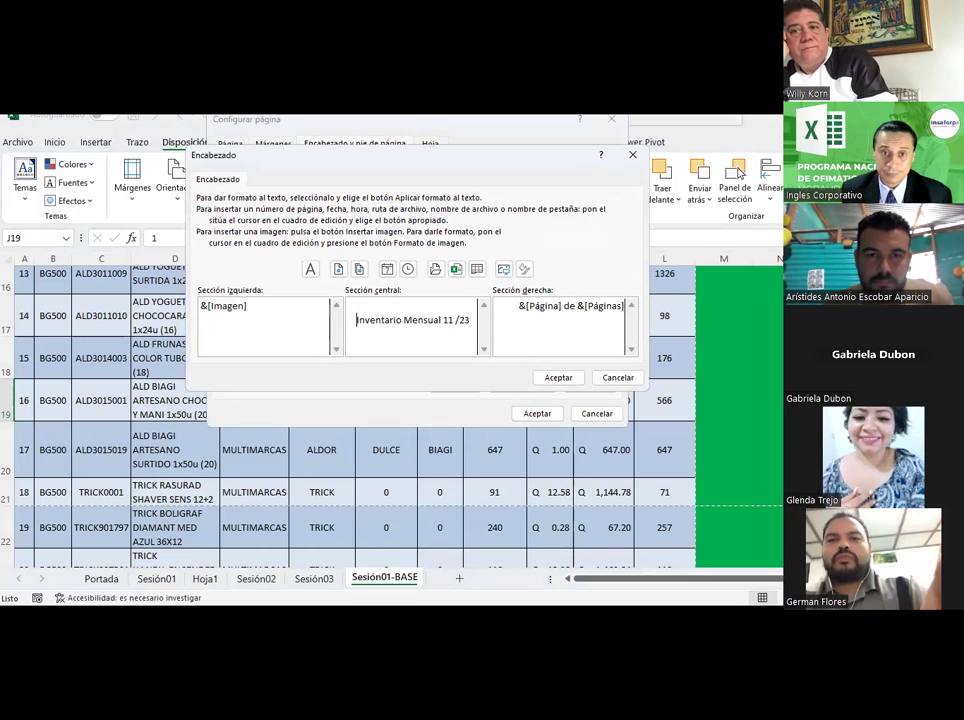
pyautogui.press('Return')
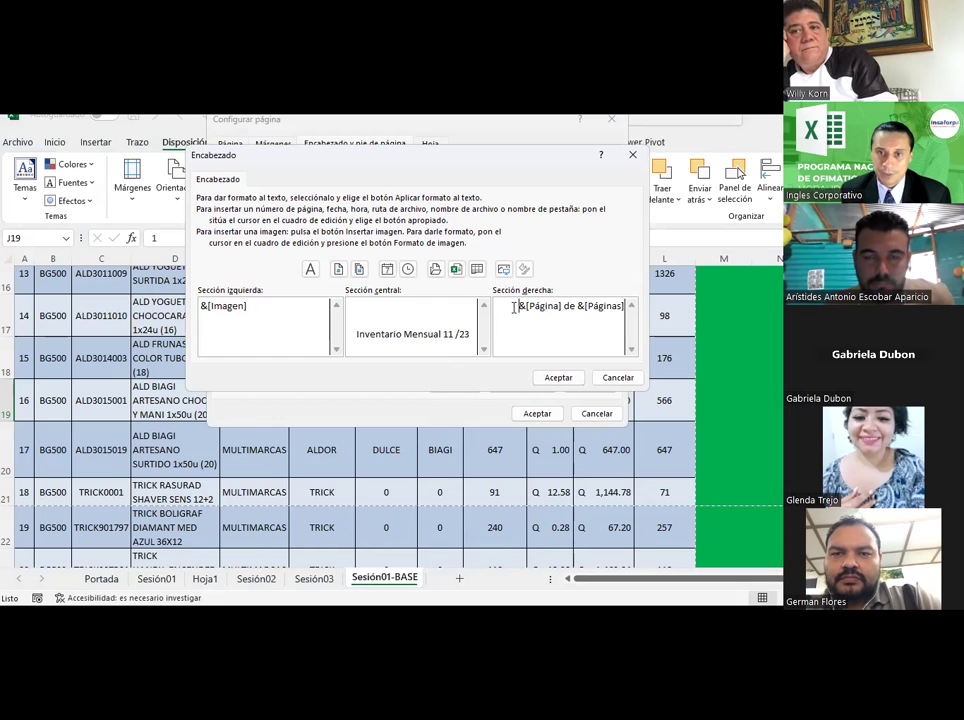
pyautogui.press('Return')
pyautogui.press('Return')
pyautogui.click(557, 377)
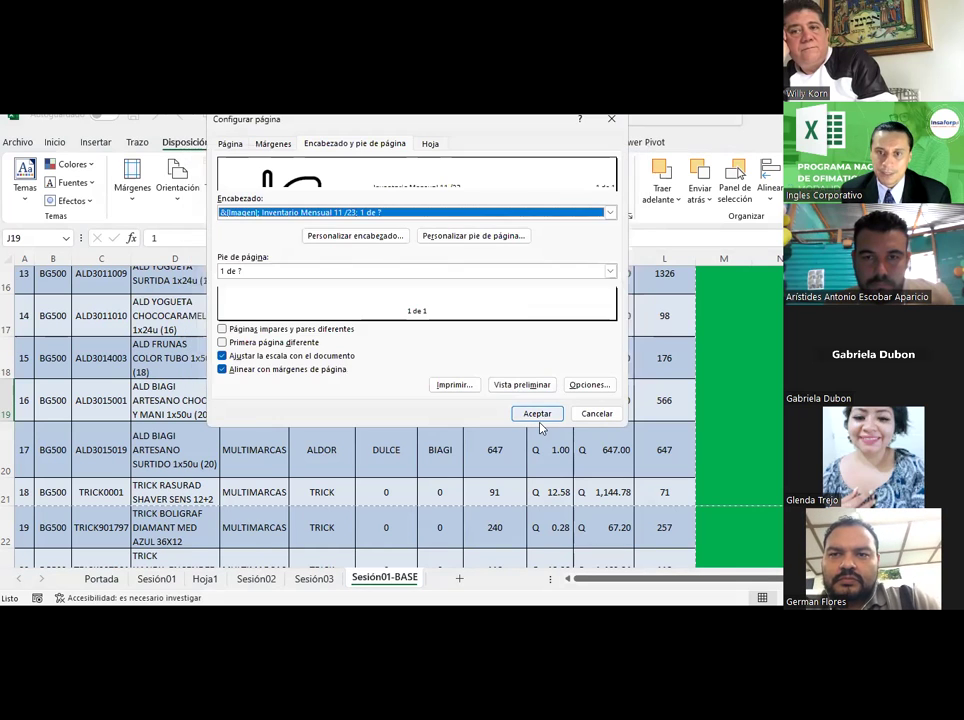
pyautogui.click(537, 414)
pyautogui.hotkey('ctrl', 's')
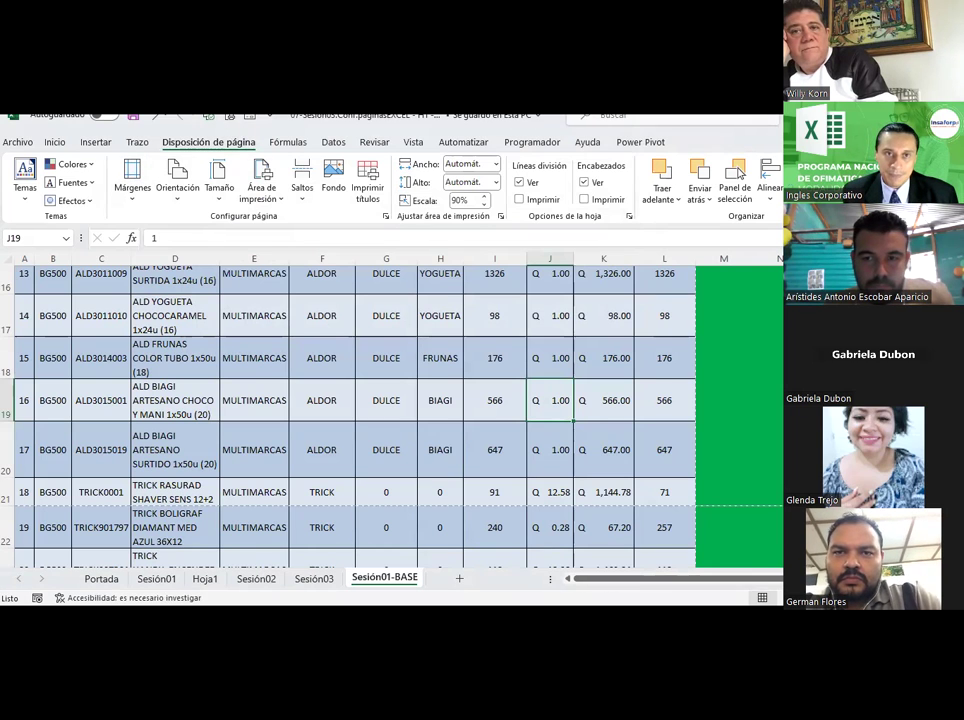
# Step: Scroll the print preview to verify 'Inventario Mensual' sits level with the forklift logo on all 14 pages
pyautogui.click(230, 118)
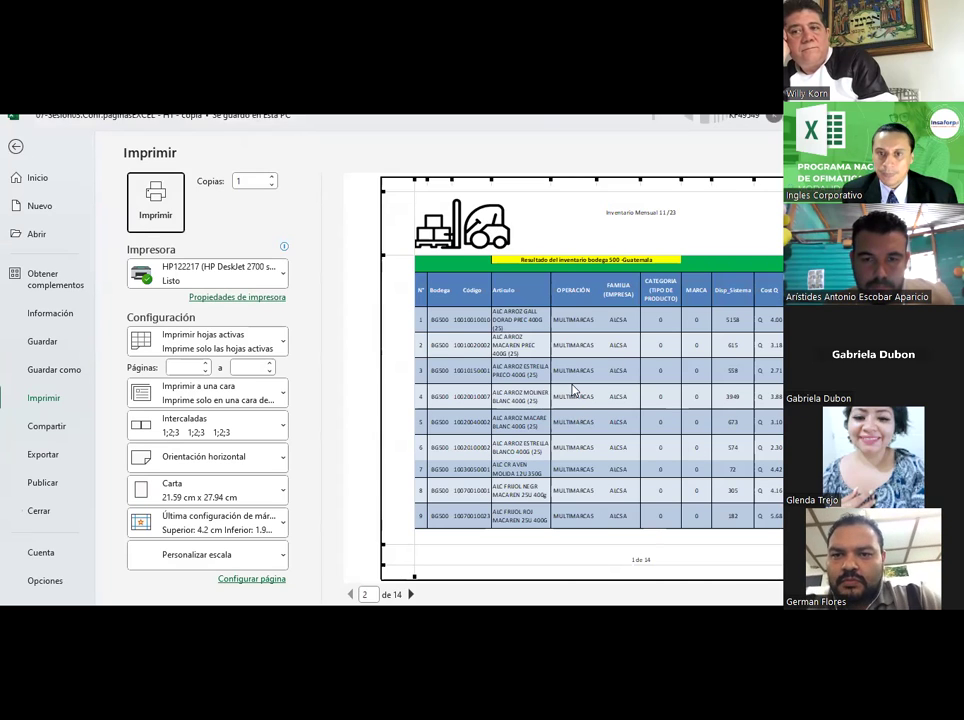
pyautogui.scroll(-1, 573, 389)
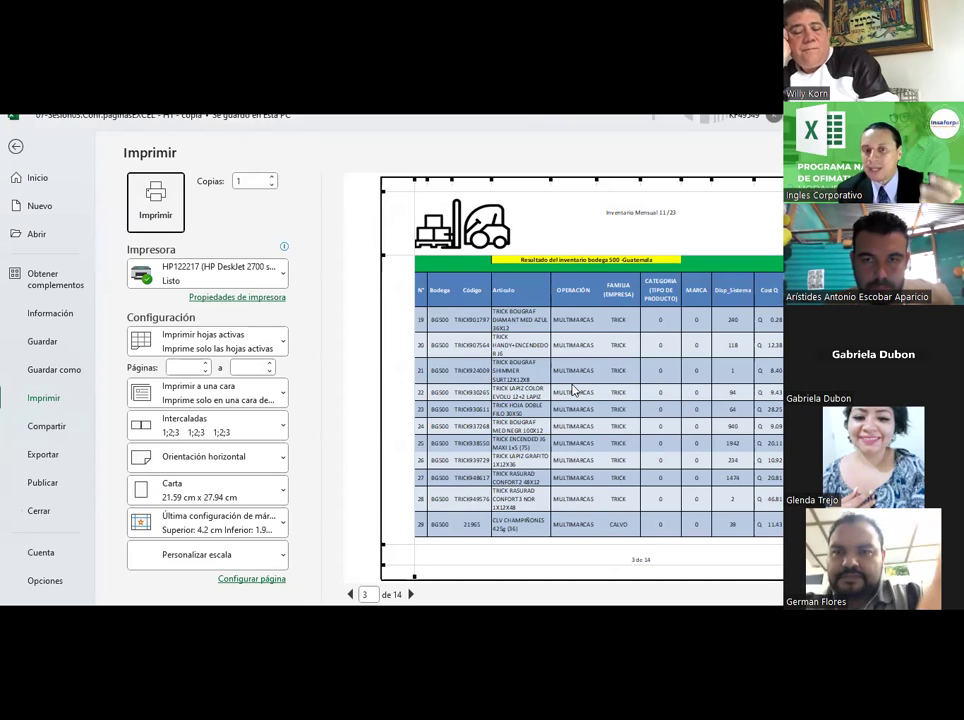
pyautogui.scroll(1, 573, 389)
pyautogui.scroll(1, 573, 389)
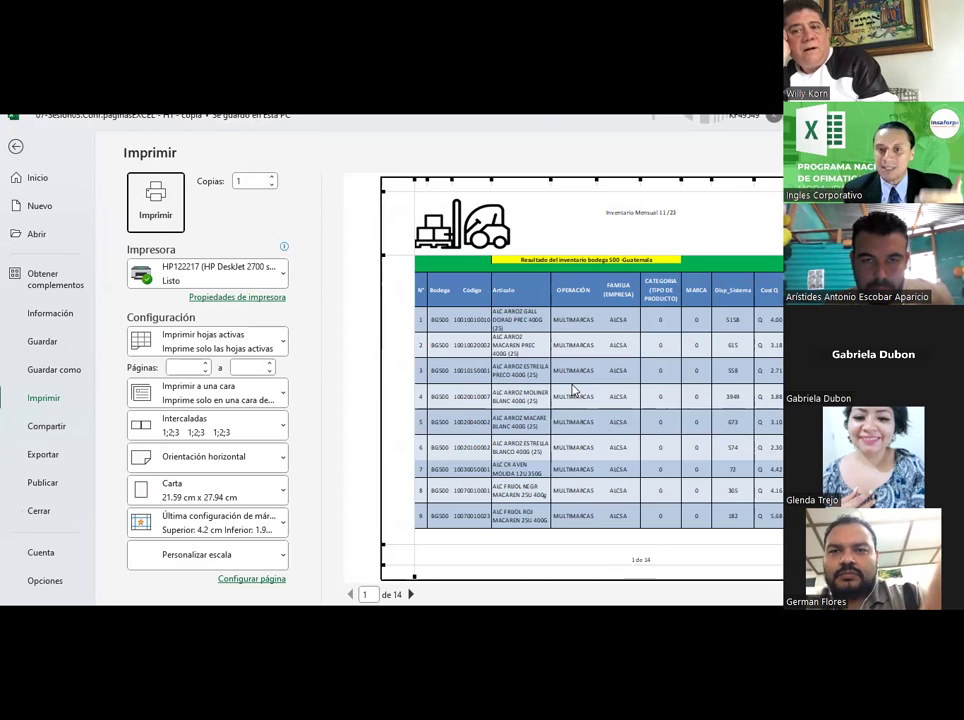
pyautogui.scroll(-2, 573, 389)
pyautogui.scroll(-1, 573, 389)
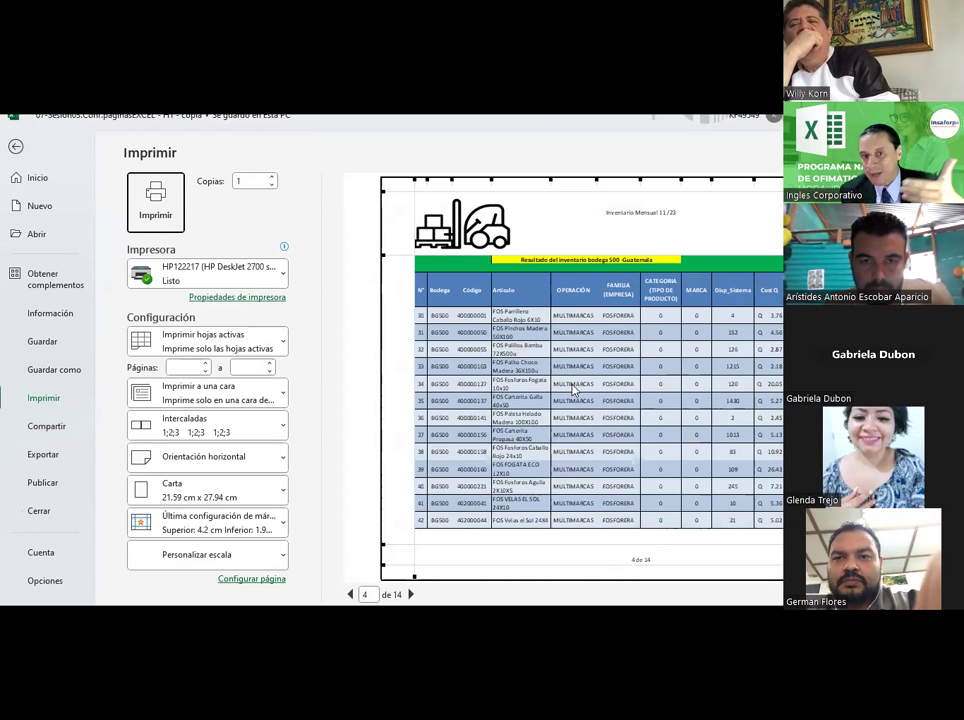
pyautogui.scroll(-1, 573, 389)
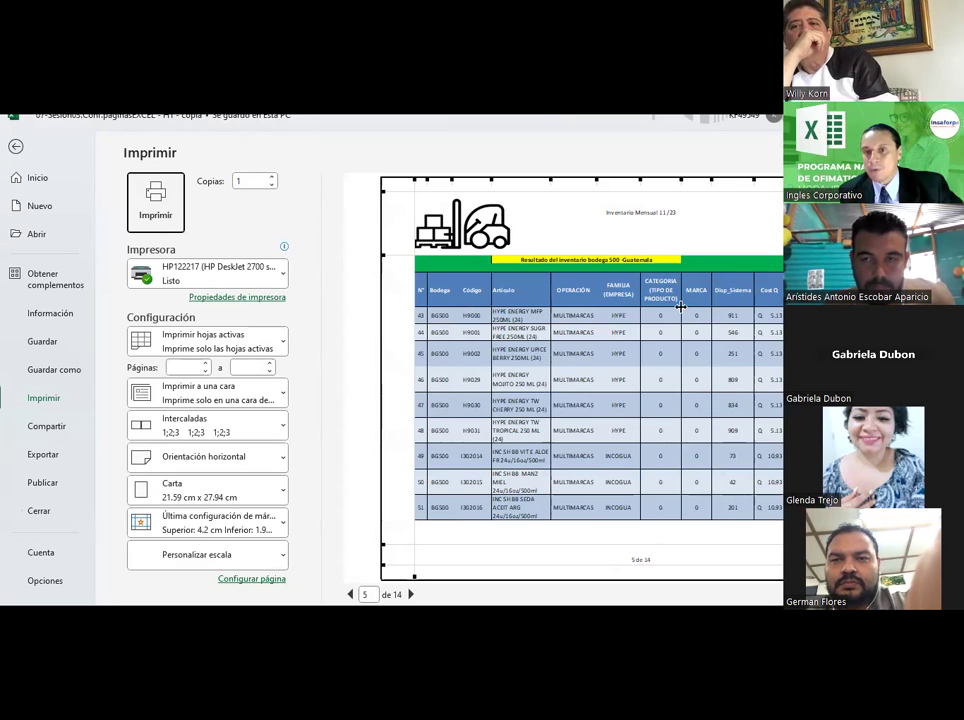
pyautogui.scroll(-2, 681, 307)
pyautogui.scroll(-1, 681, 307)
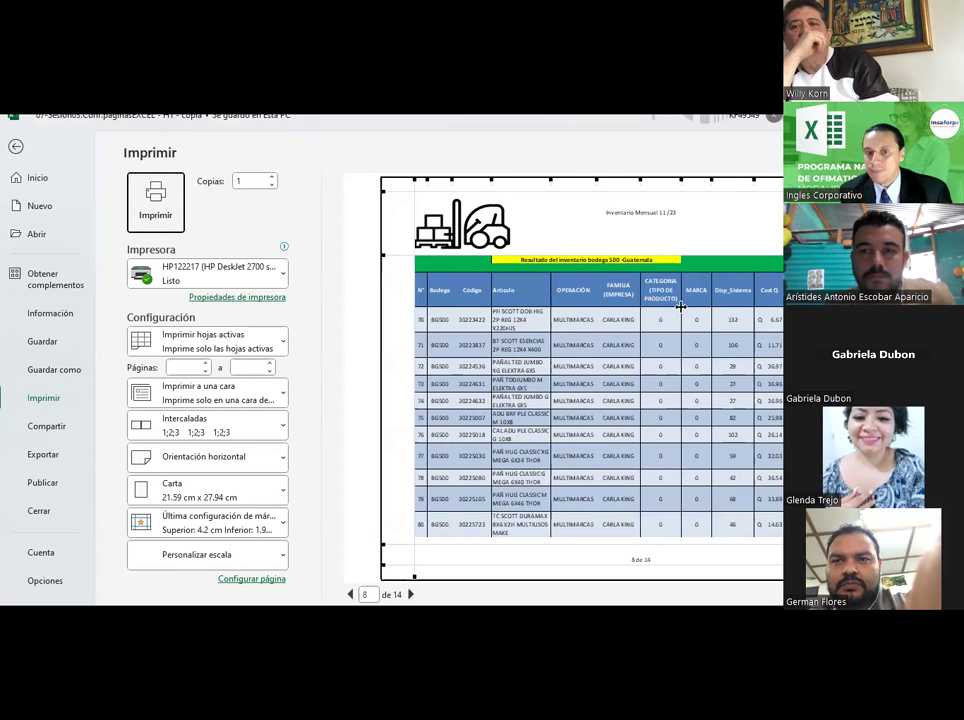
pyautogui.click(488, 232)
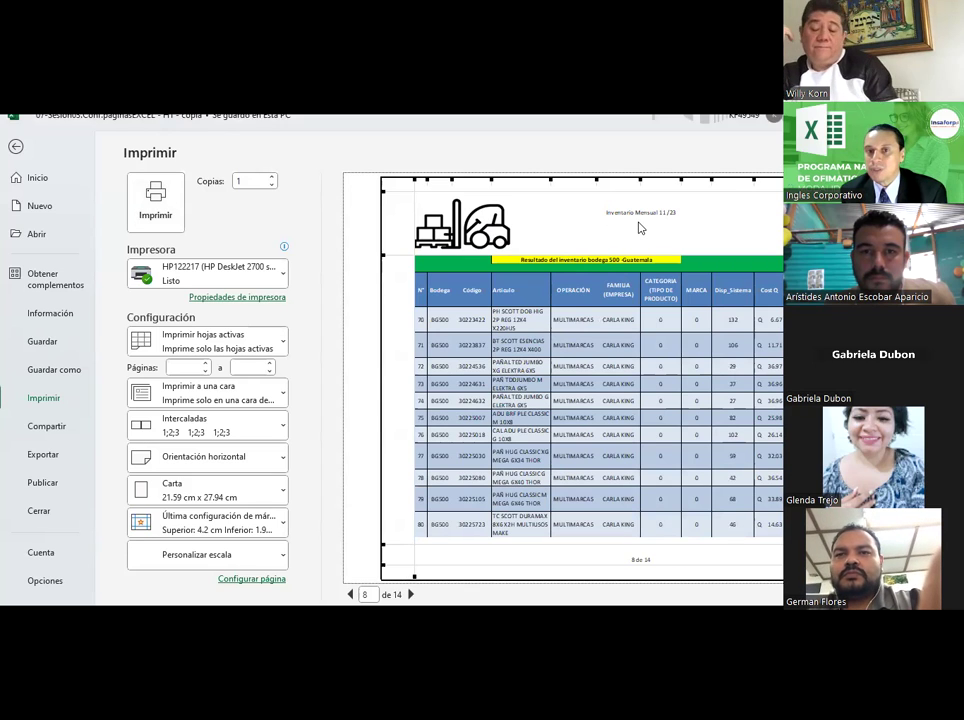